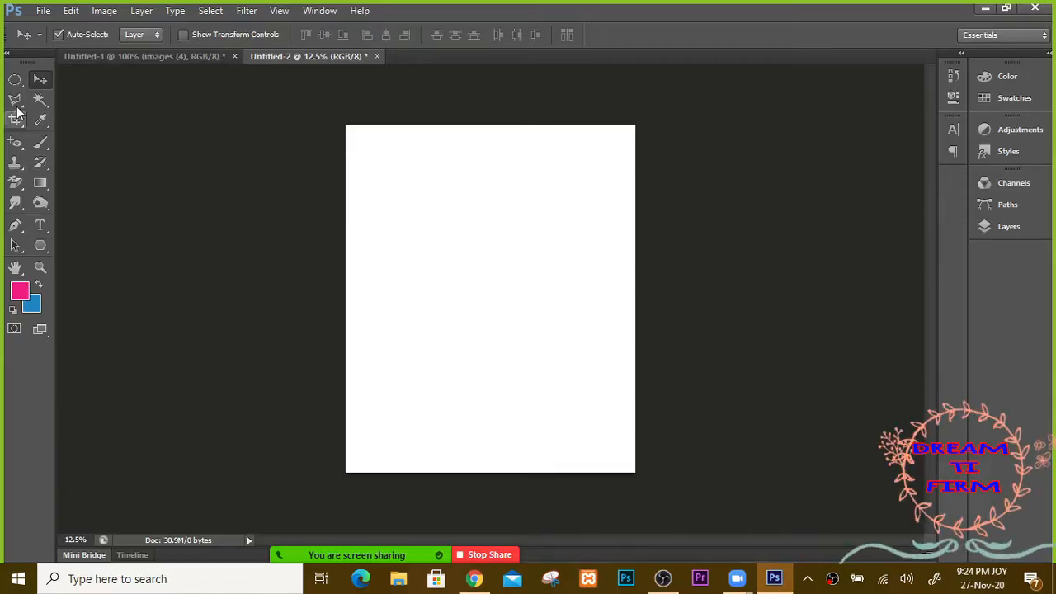
Step: Select the Eyedropper tool to sample colours from the canvas
{"action": "left_click", "coordinate": [46, 123]}
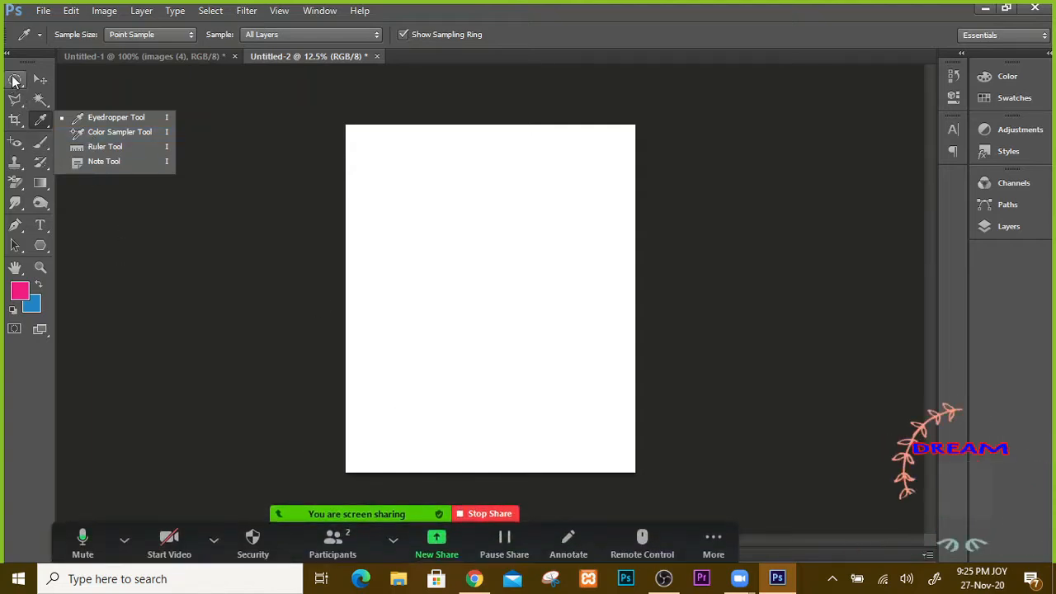
Step: On a new Layer 1, fill a small top-left rectangle with the blue background colour
{"action": "left_click", "coordinate": [1007, 227]}
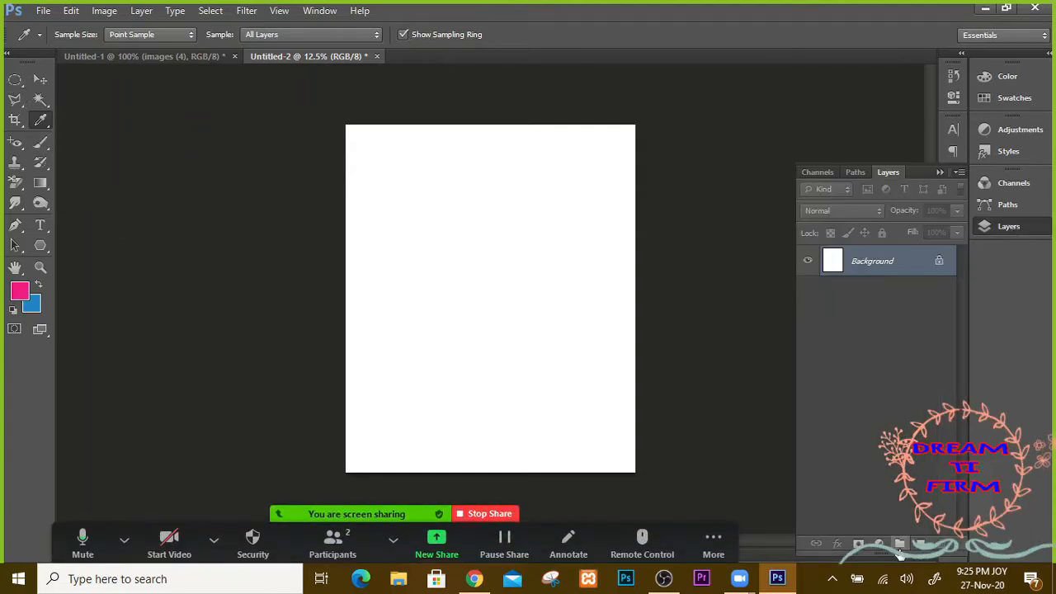
{"action": "left_click", "coordinate": [921, 544]}
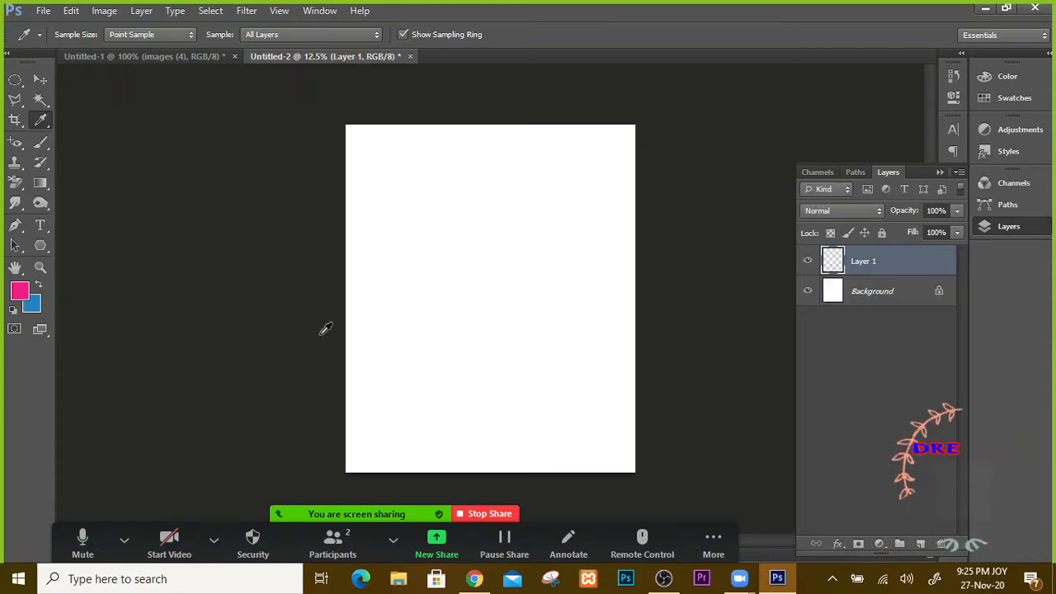
{"action": "left_click", "coordinate": [15, 83]}
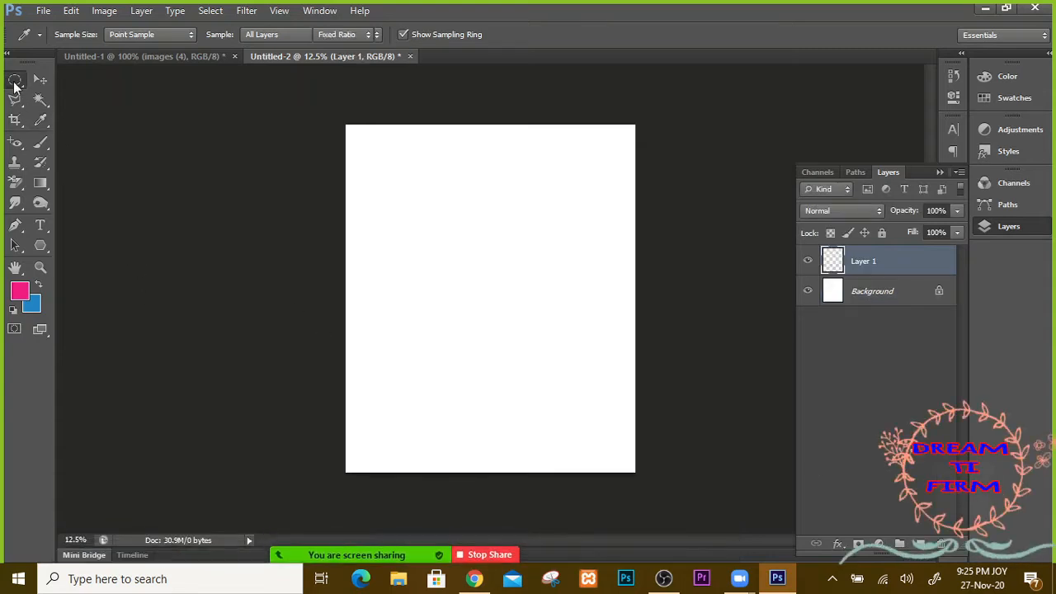
{"action": "left_click", "coordinate": [14, 82]}
{"action": "left_click", "coordinate": [71, 78]}
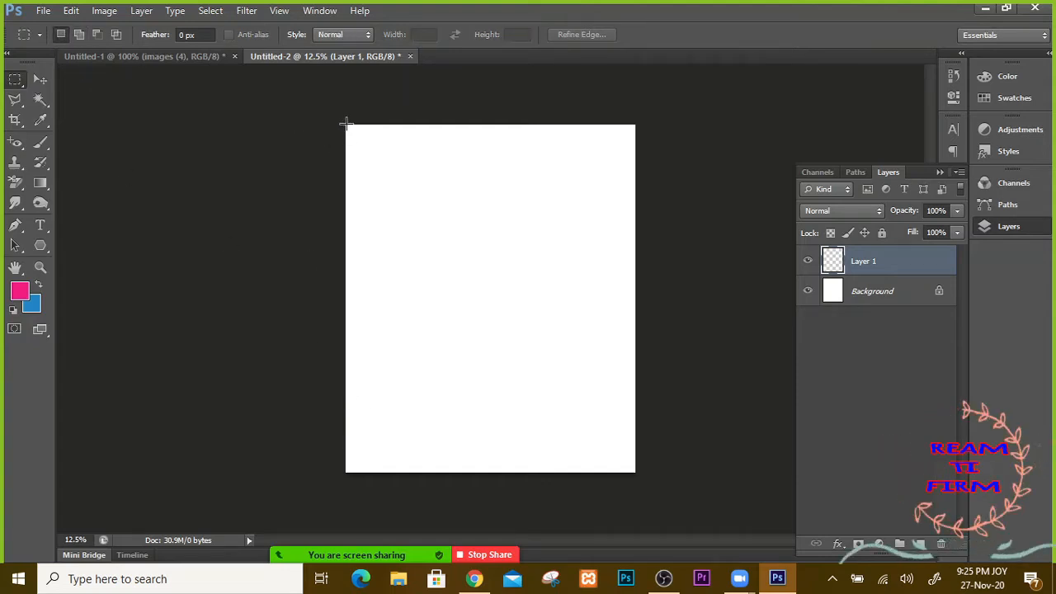
{"action": "left_click_drag", "start_coordinate": [347, 125], "coordinate": [384, 169]}
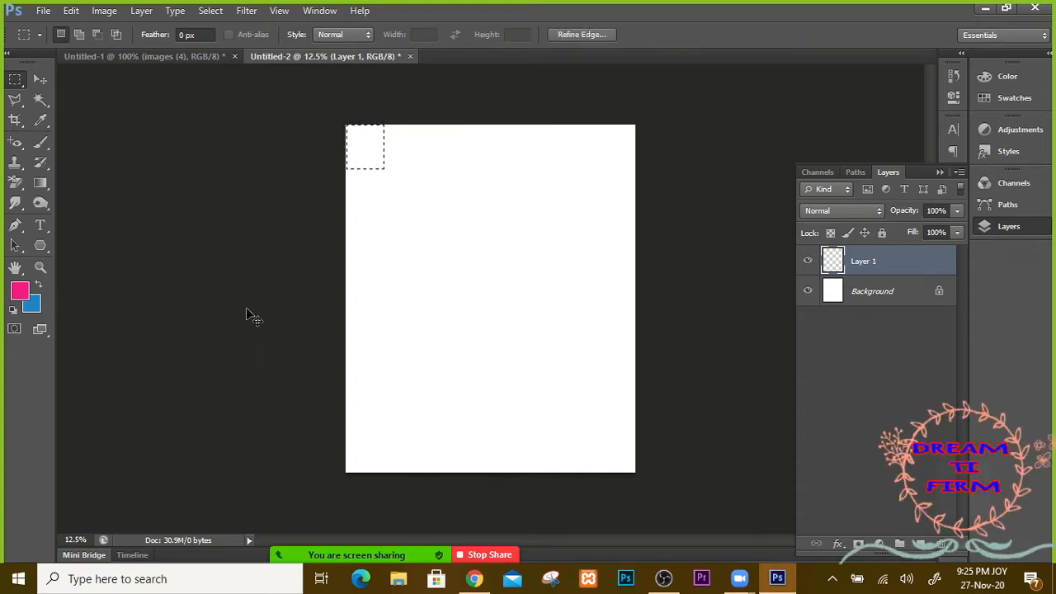
{"action": "key", "text": "ctrl+BackSpace"}
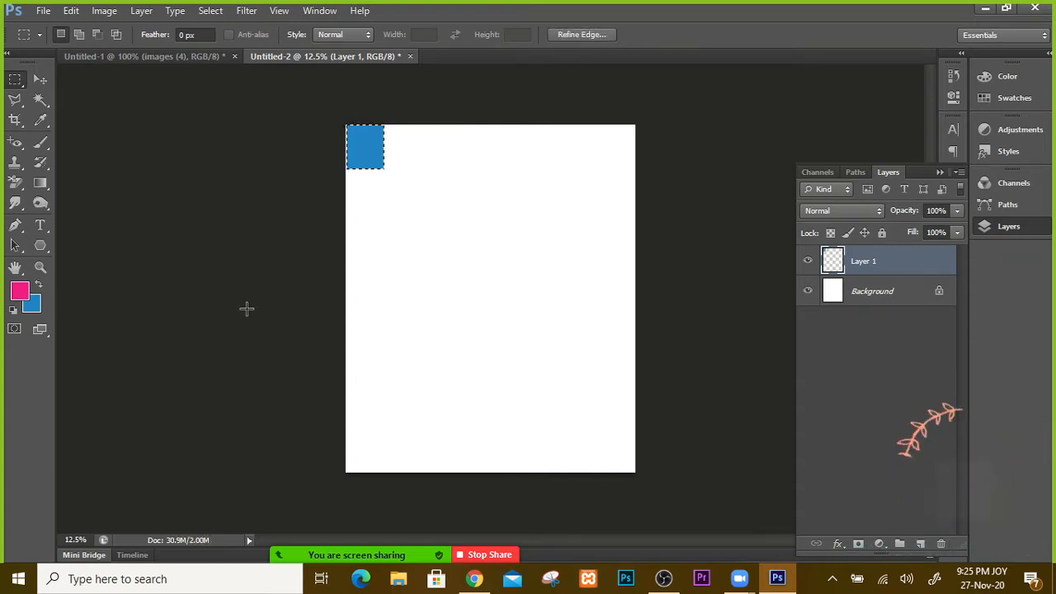
{"action": "key", "text": "ctrl+d"}
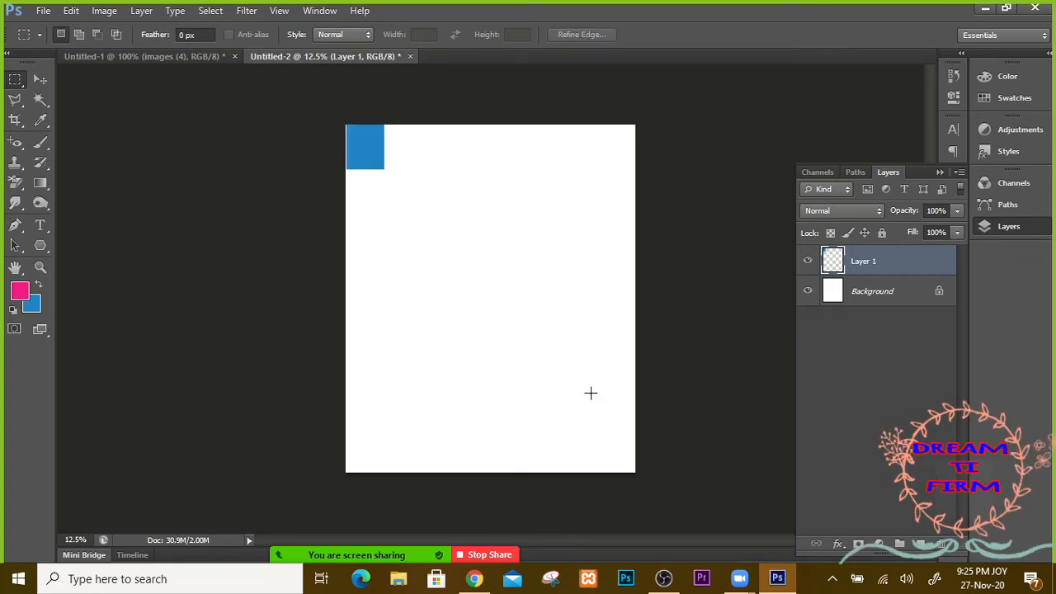
{"action": "left_click", "coordinate": [40, 80]}
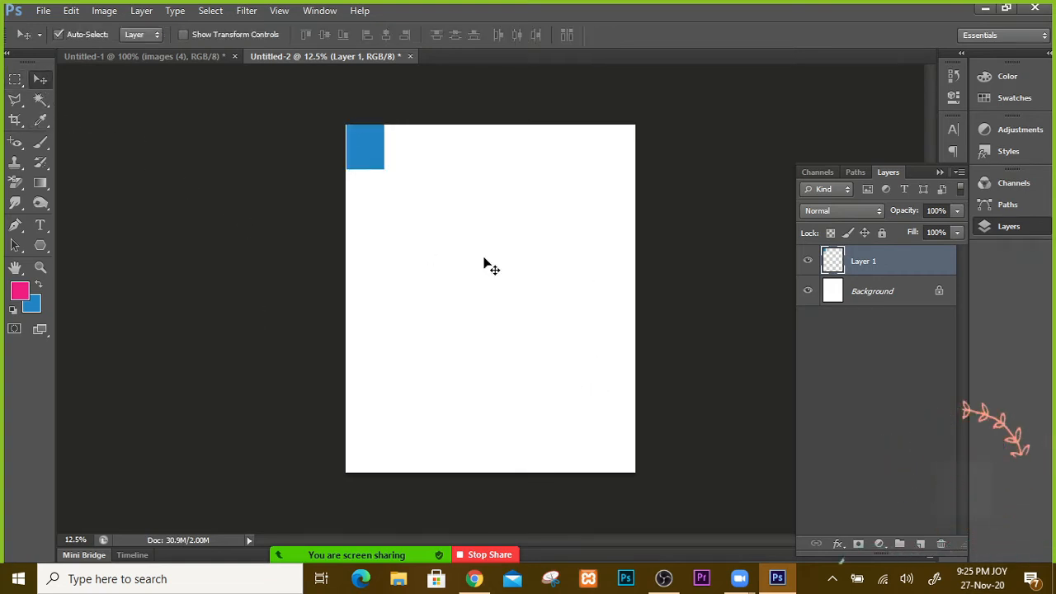
Step: Duplicate the blue square just below the original and fill the copy with pink
{"action": "left_click_drag", "start_coordinate": [368, 161], "coordinate": [369, 212]}
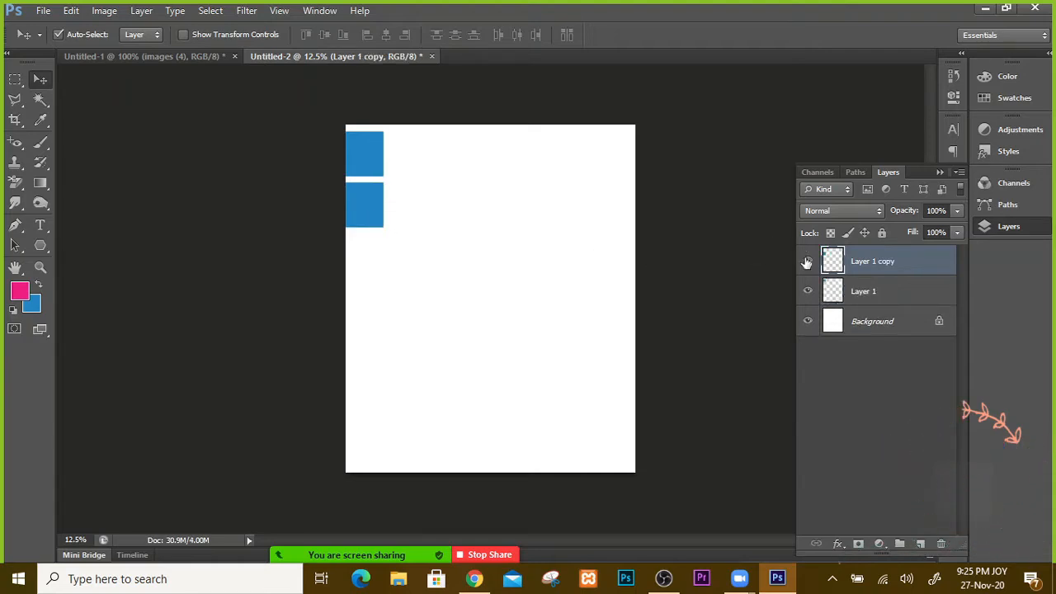
{"action": "left_click_drag", "start_coordinate": [825, 258], "coordinate": [835, 268]}
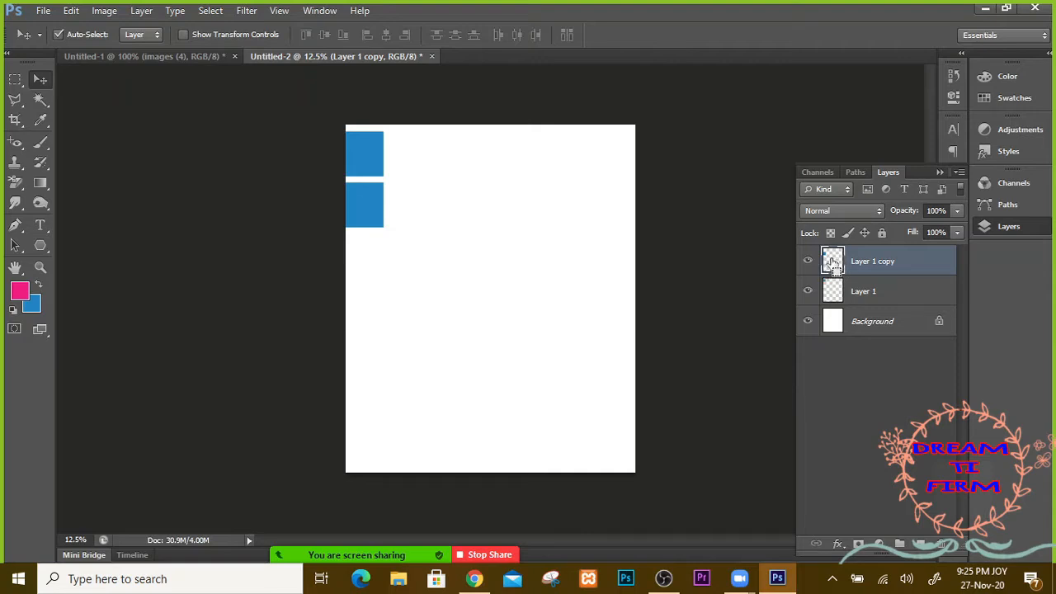
{"action": "left_click", "coordinate": [832, 263], "text": "ctrl"}
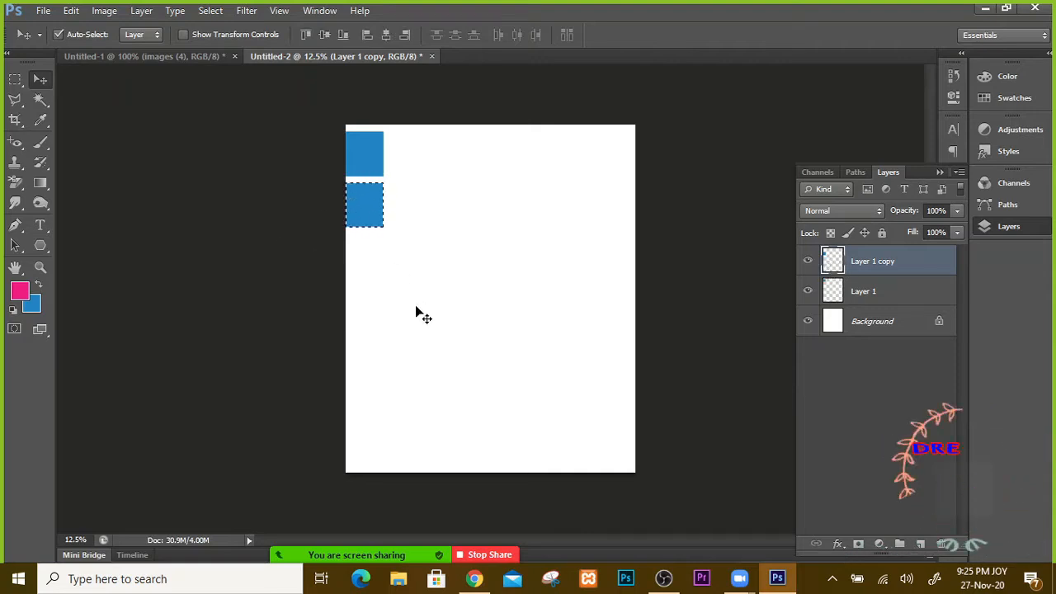
{"action": "key", "text": "alt+BackSpace"}
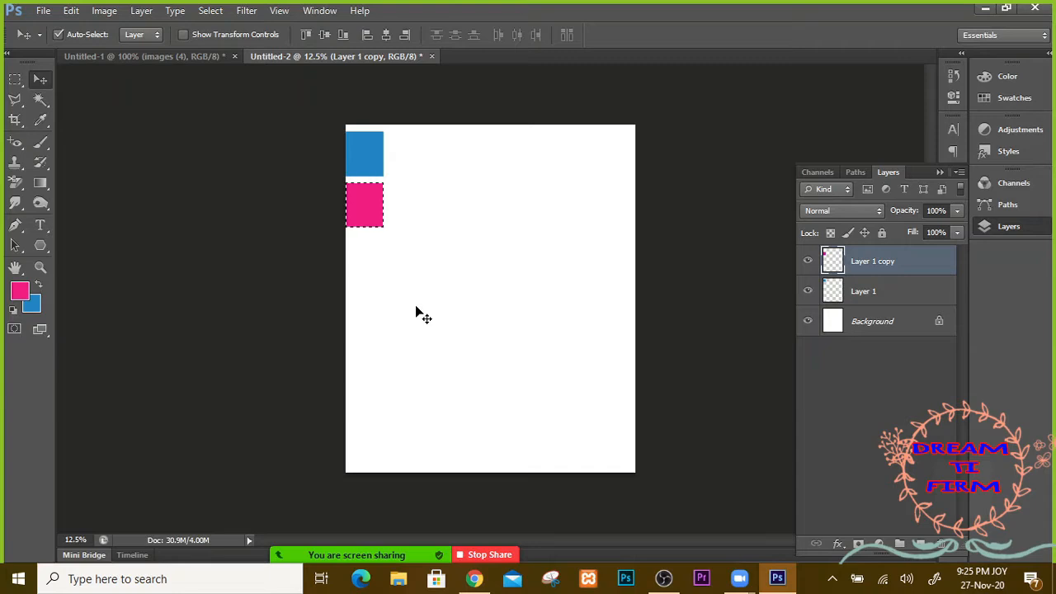
Step: View the foreground colour in the Color Picker without changes, then start deleting Layer 1 copy
{"action": "left_click", "coordinate": [19, 290]}
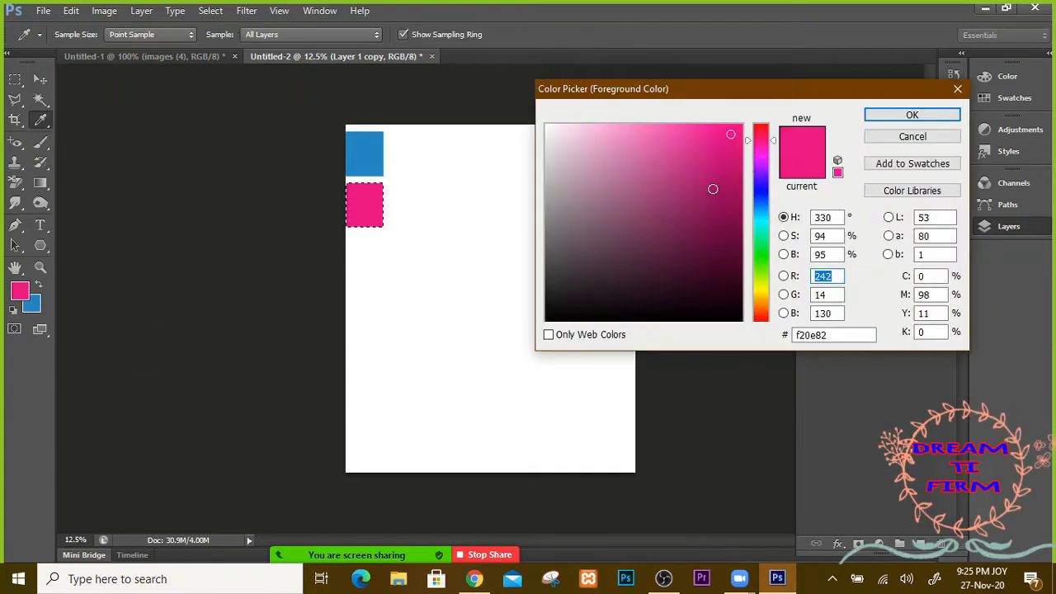
{"action": "left_click", "coordinate": [908, 137]}
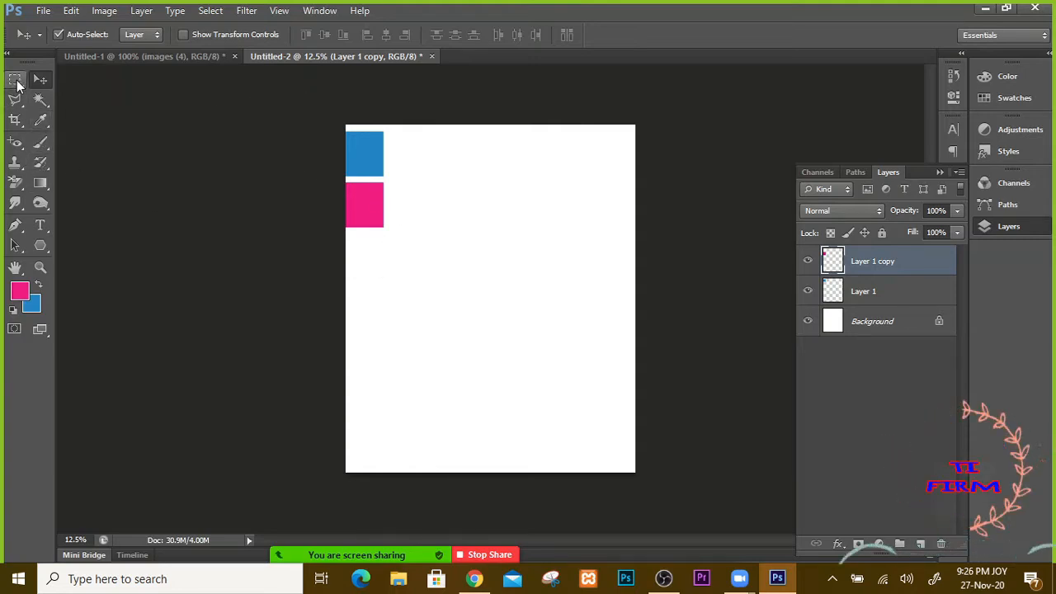
{"action": "left_click", "coordinate": [942, 544]}
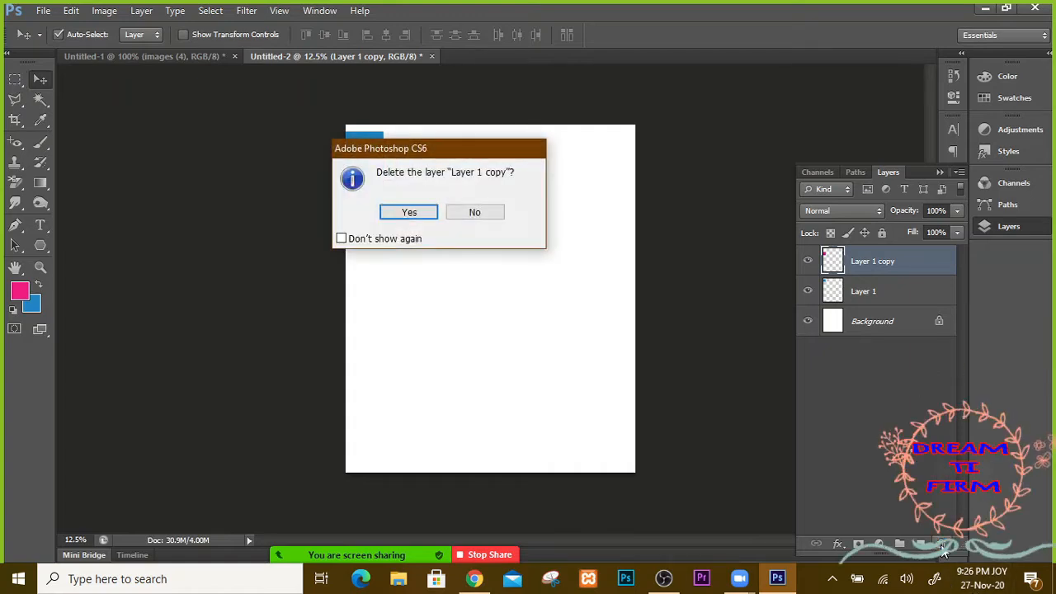
Step: Keep Layer 1 copy, add Layer 2, and select a large rectangle below the squares
{"action": "left_click", "coordinate": [475, 213]}
{"action": "left_click", "coordinate": [921, 544]}
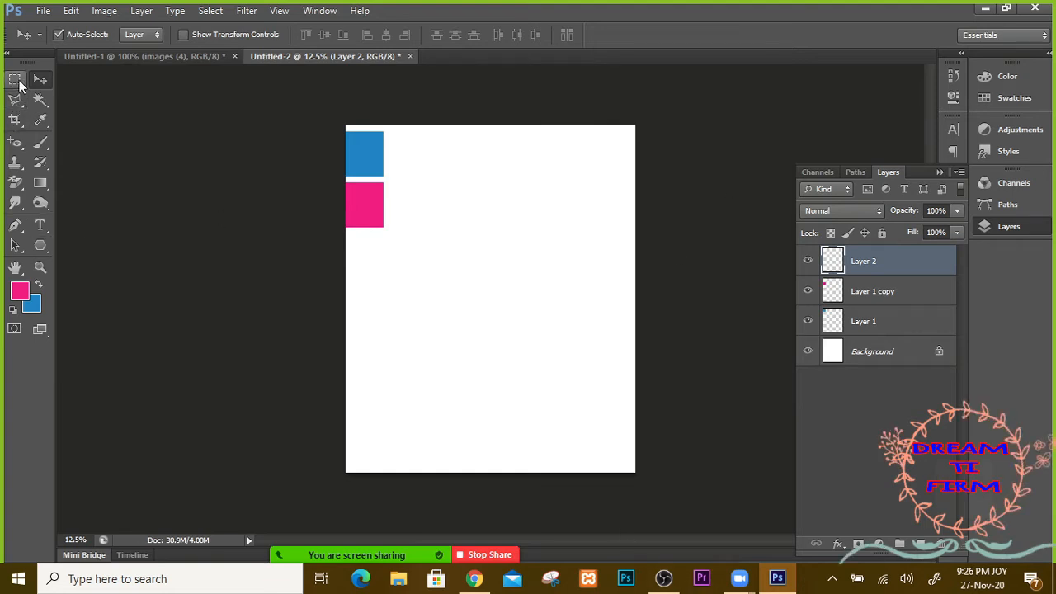
{"action": "left_click", "coordinate": [16, 79]}
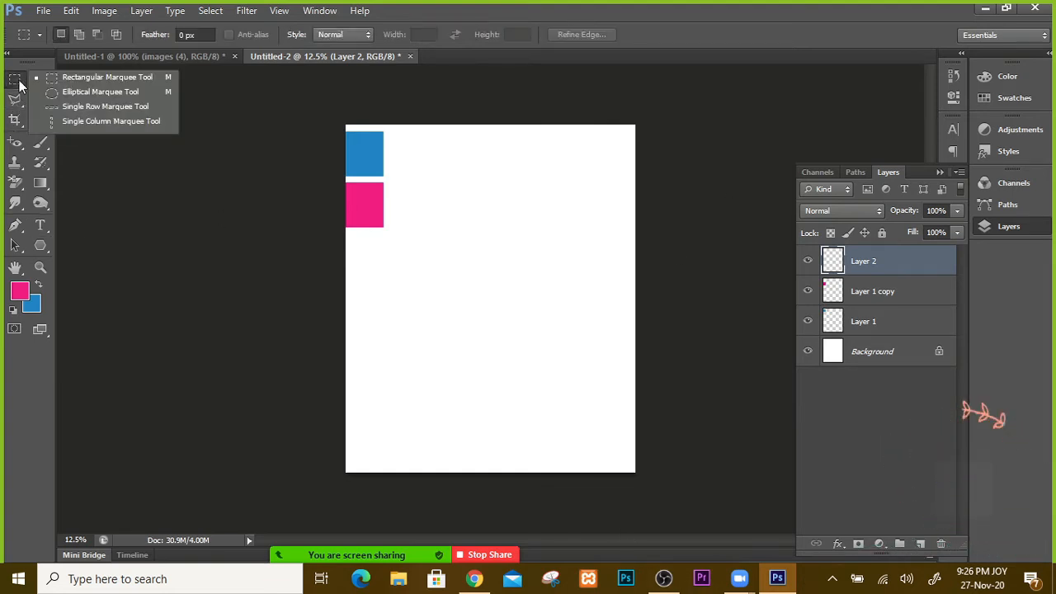
{"action": "left_click", "coordinate": [89, 77]}
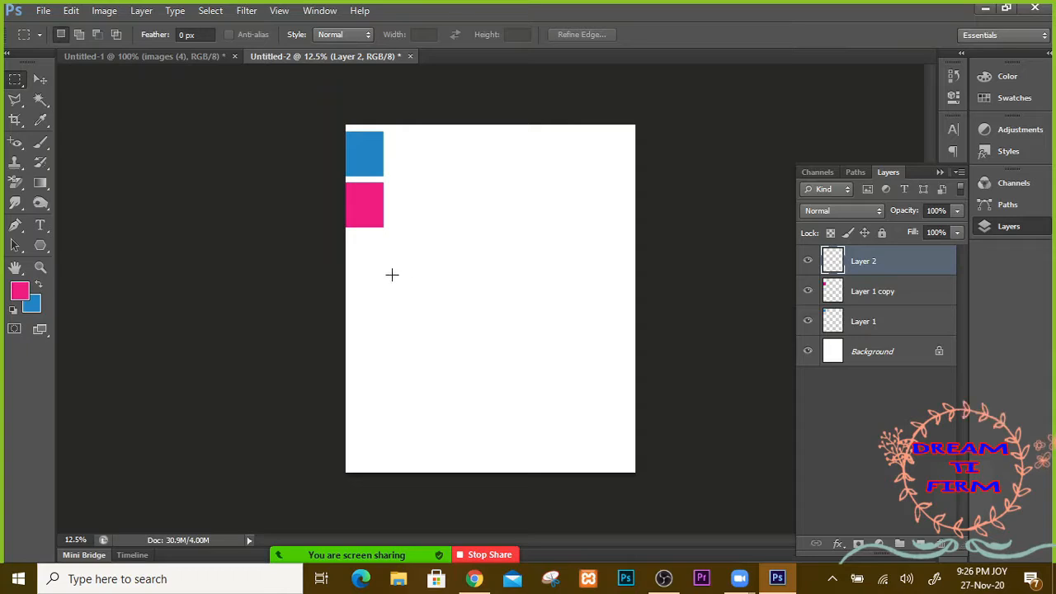
{"action": "left_click_drag", "start_coordinate": [391, 275], "coordinate": [590, 405]}
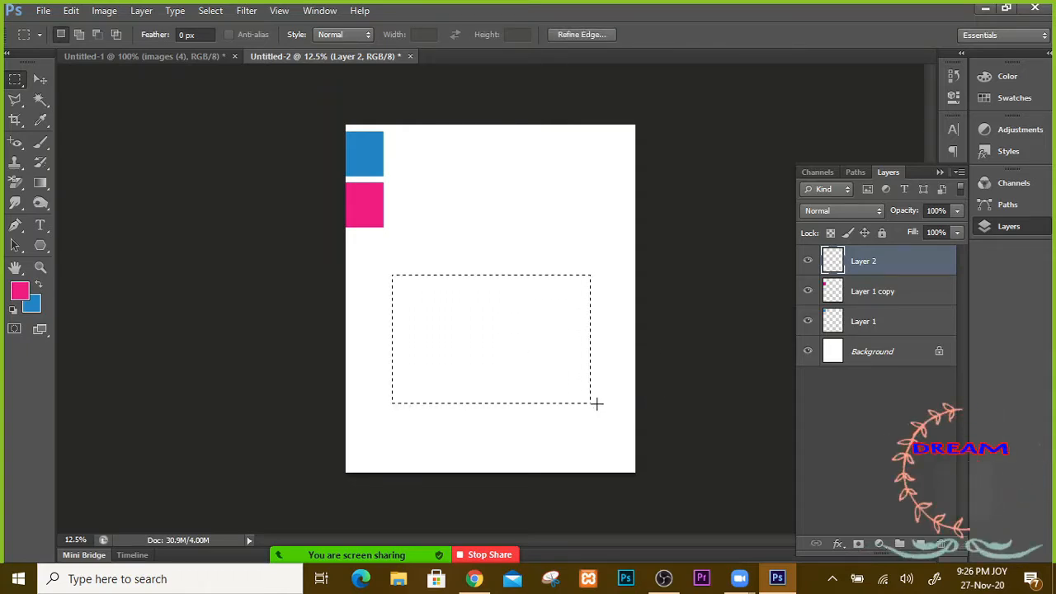
Step: Sample the blue square, then the pink square, leaving pink as the foreground colour
{"action": "left_click", "coordinate": [41, 119]}
{"action": "left_click", "coordinate": [366, 149]}
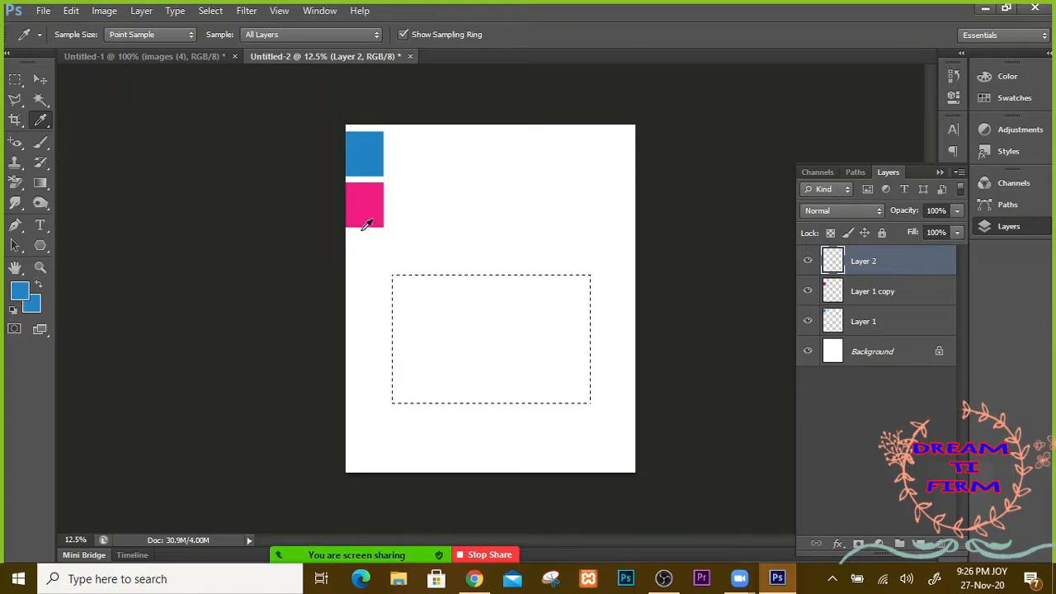
{"action": "left_click", "coordinate": [368, 205]}
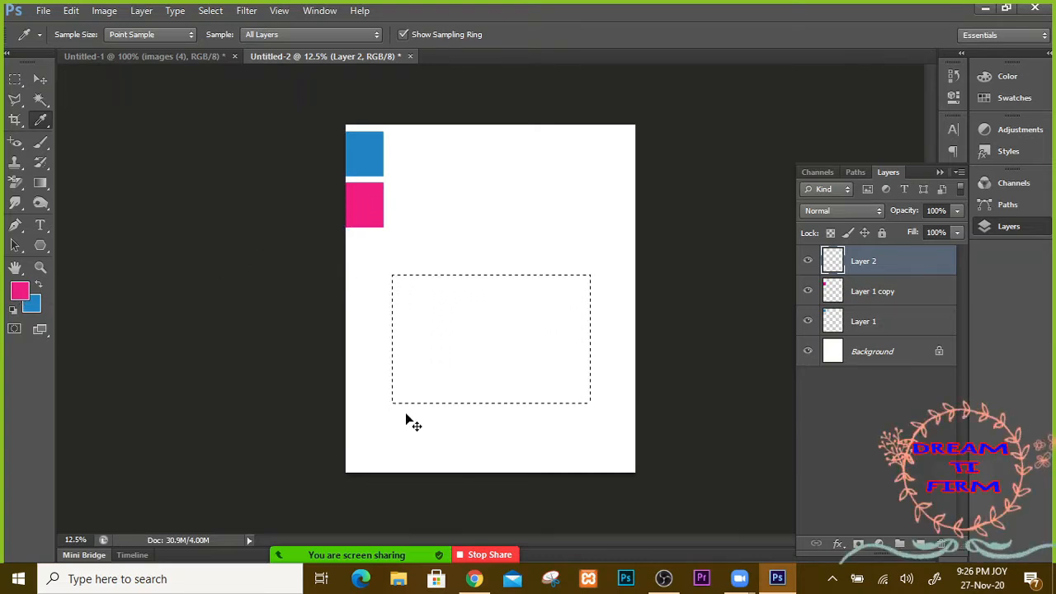
{"action": "left_click", "coordinate": [42, 10]}
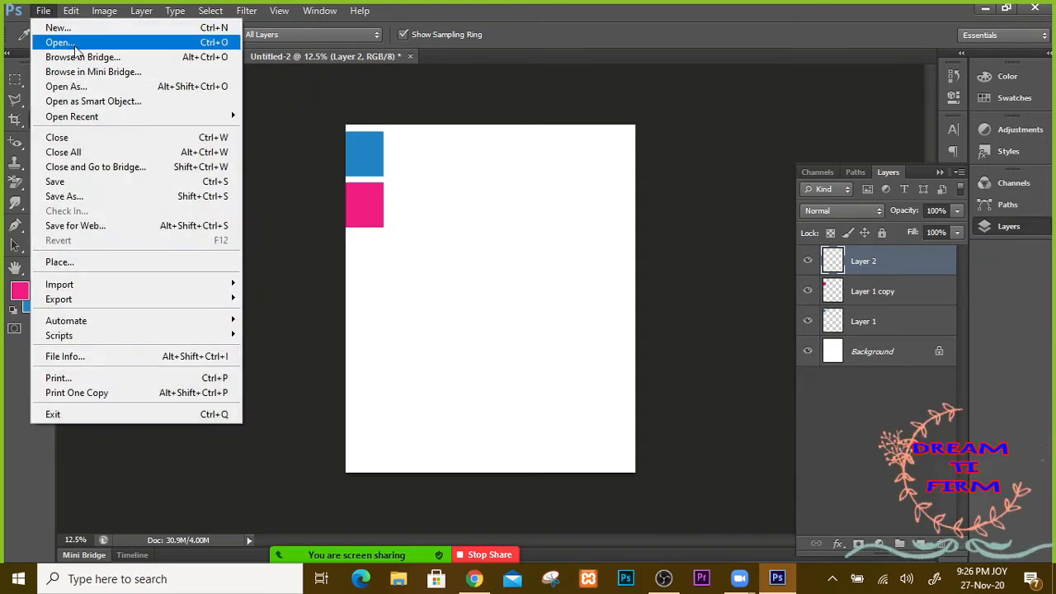
Step: Open the reindeer photo download (16).jpg
{"action": "left_click", "coordinate": [76, 42]}
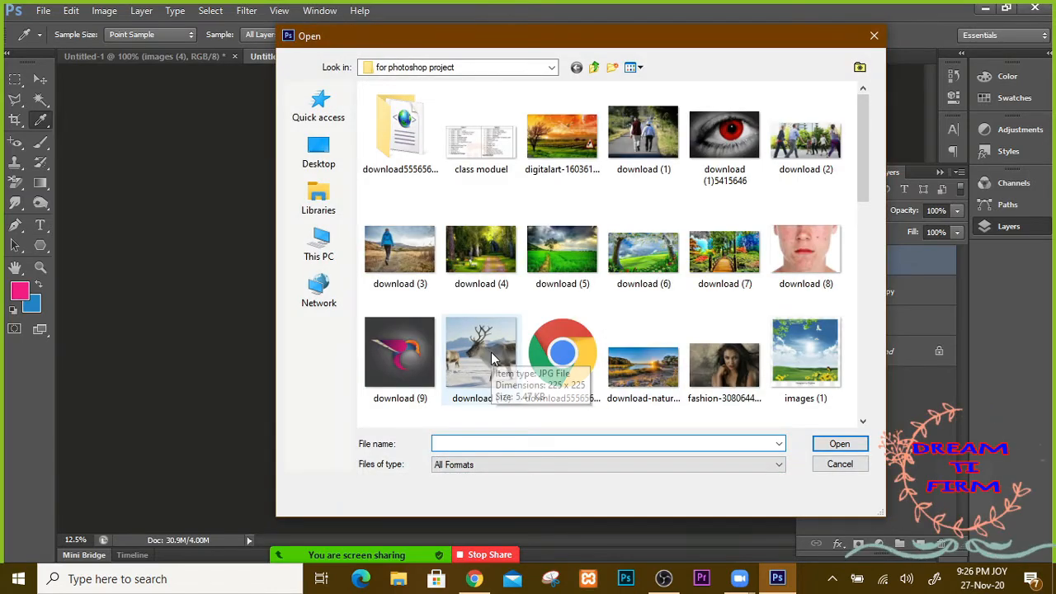
{"action": "left_click", "coordinate": [408, 359]}
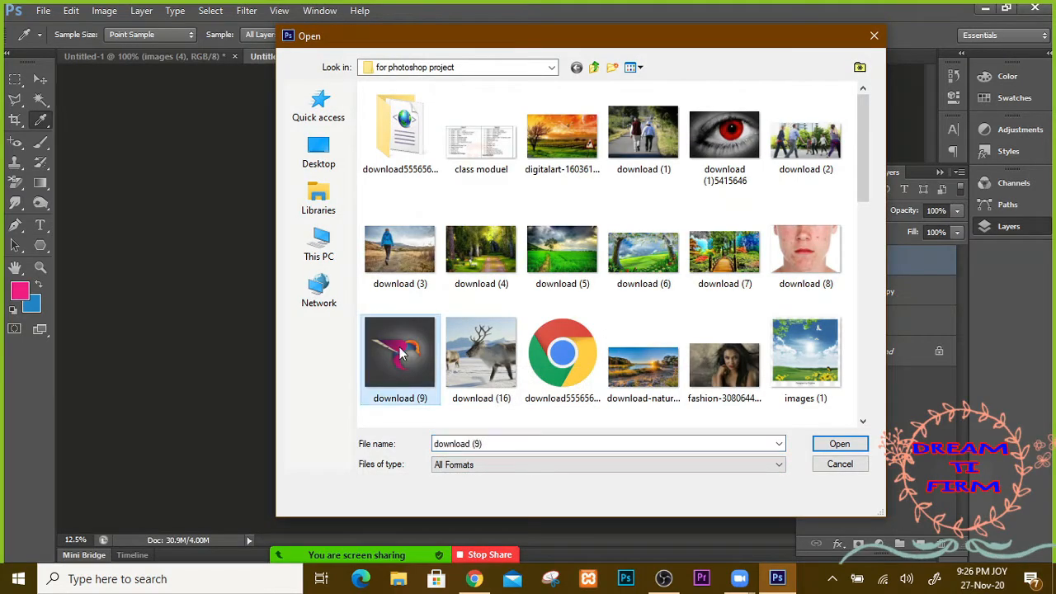
{"action": "left_click", "coordinate": [497, 371]}
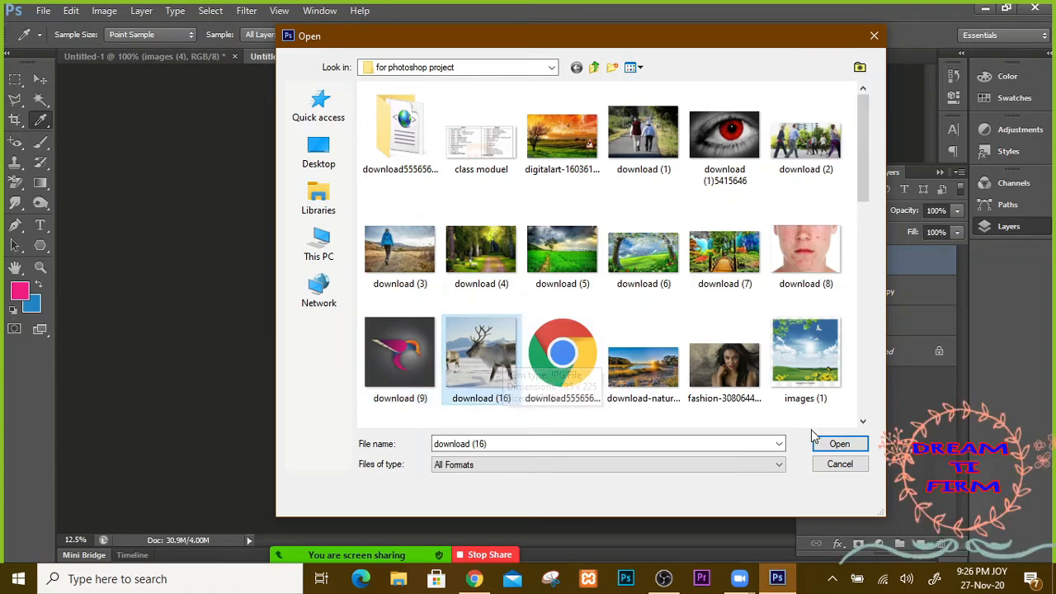
{"action": "left_click", "coordinate": [835, 442]}
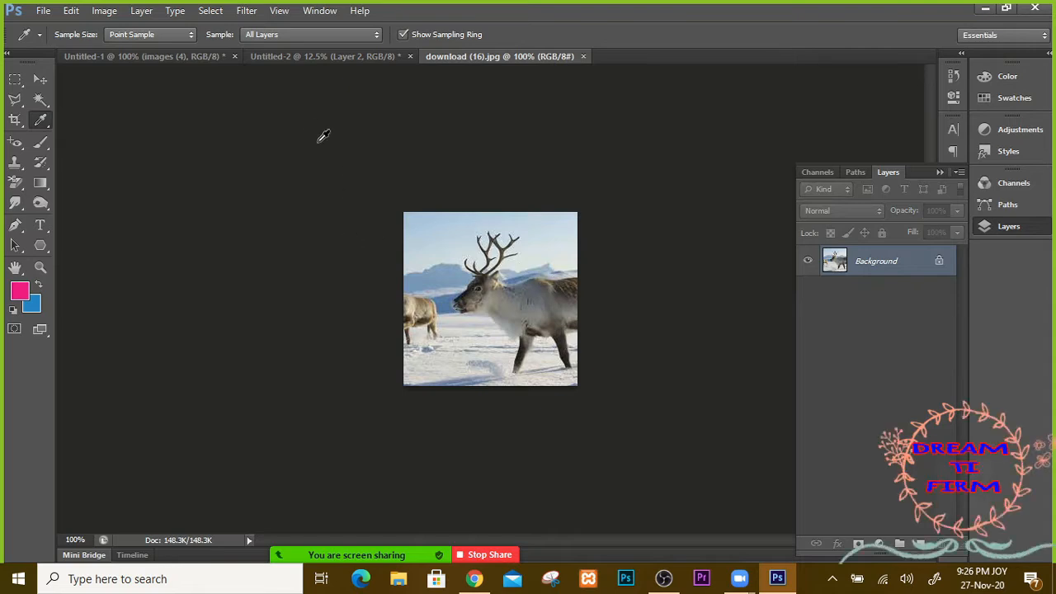
Step: Close Untitled-1 without saving its changes
{"action": "left_click", "coordinate": [180, 57]}
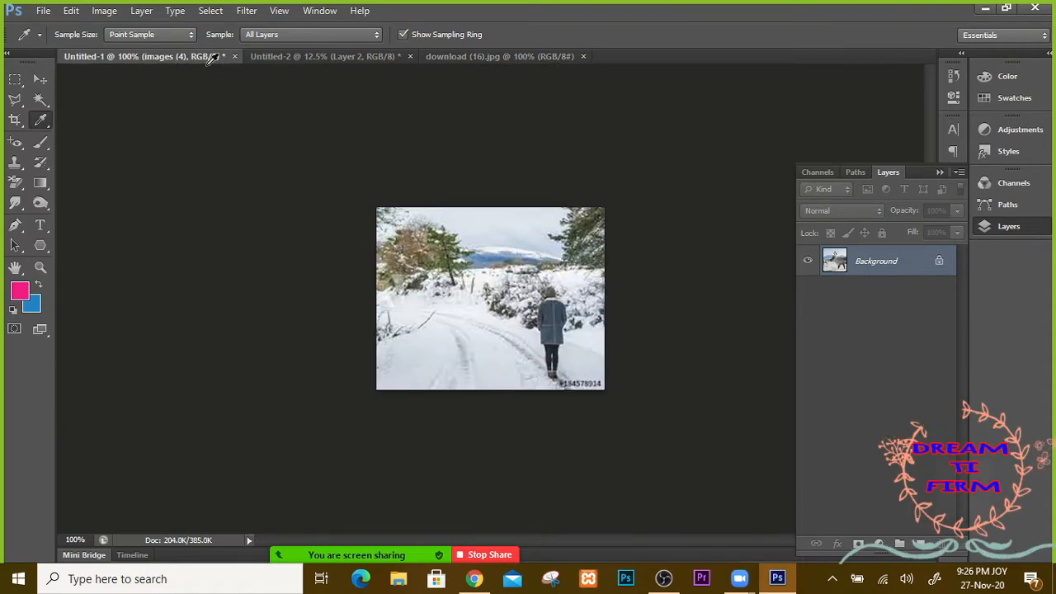
{"action": "left_click", "coordinate": [234, 57]}
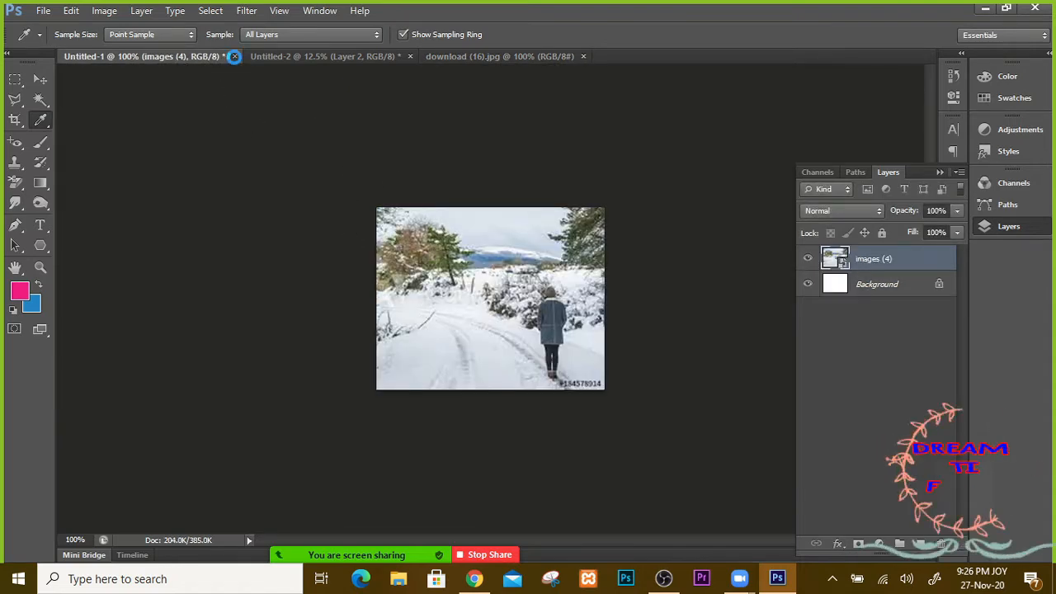
{"action": "left_click", "coordinate": [474, 212]}
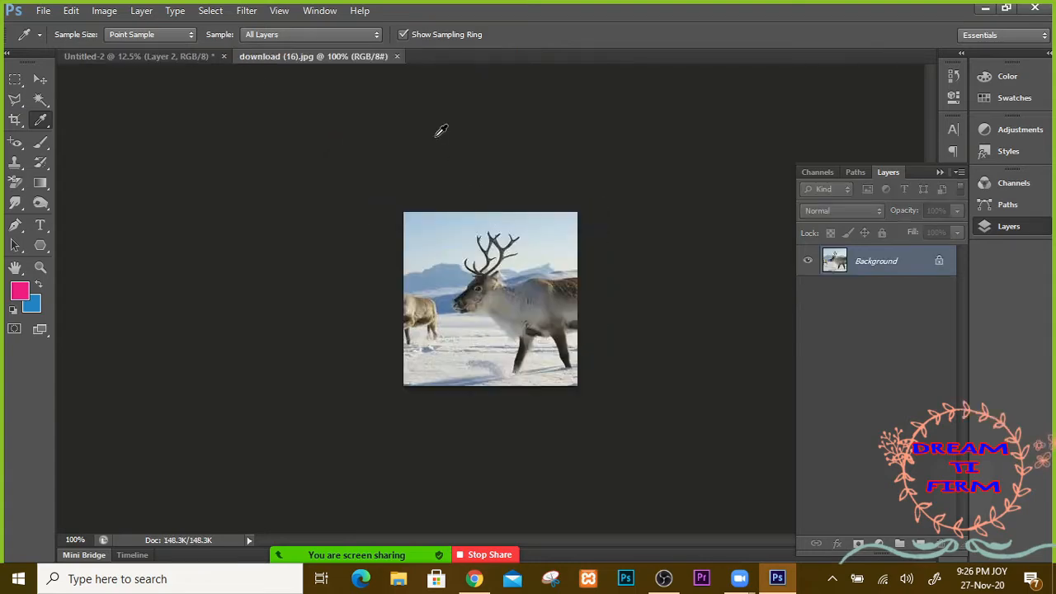
Step: Zoom into the reindeer photo and sample the sky blue and the left reindeer's tan
{"action": "key", "text": "ctrl+plus"}
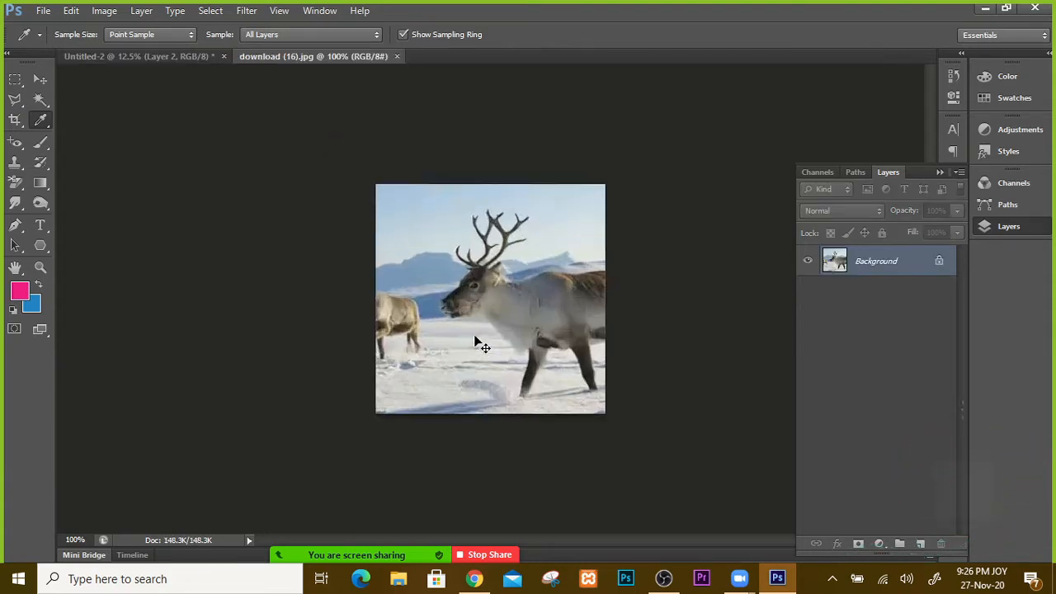
{"action": "key", "text": "ctrl+plus"}
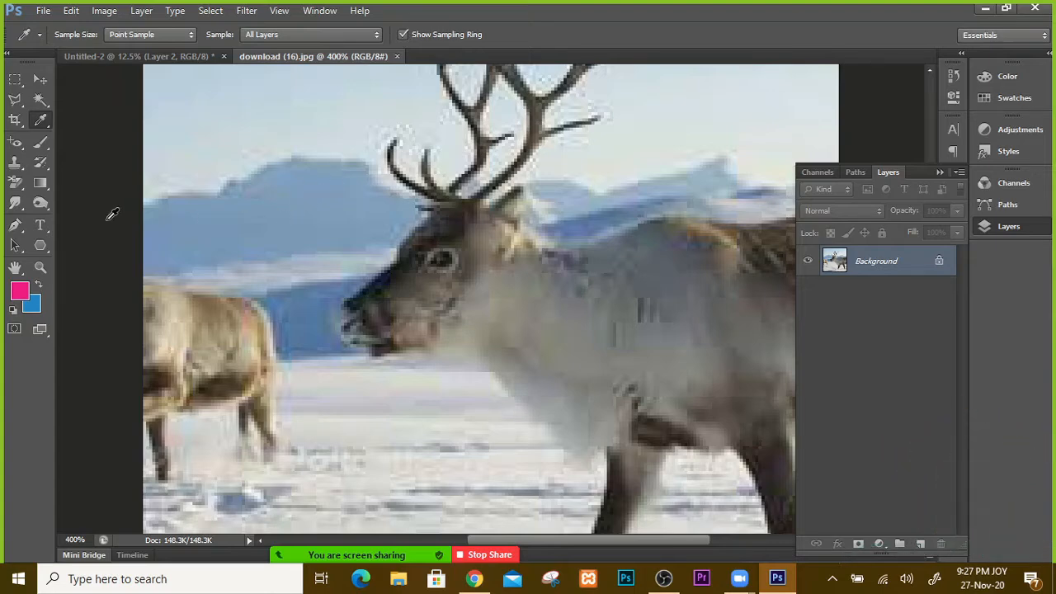
{"action": "left_click", "coordinate": [37, 80]}
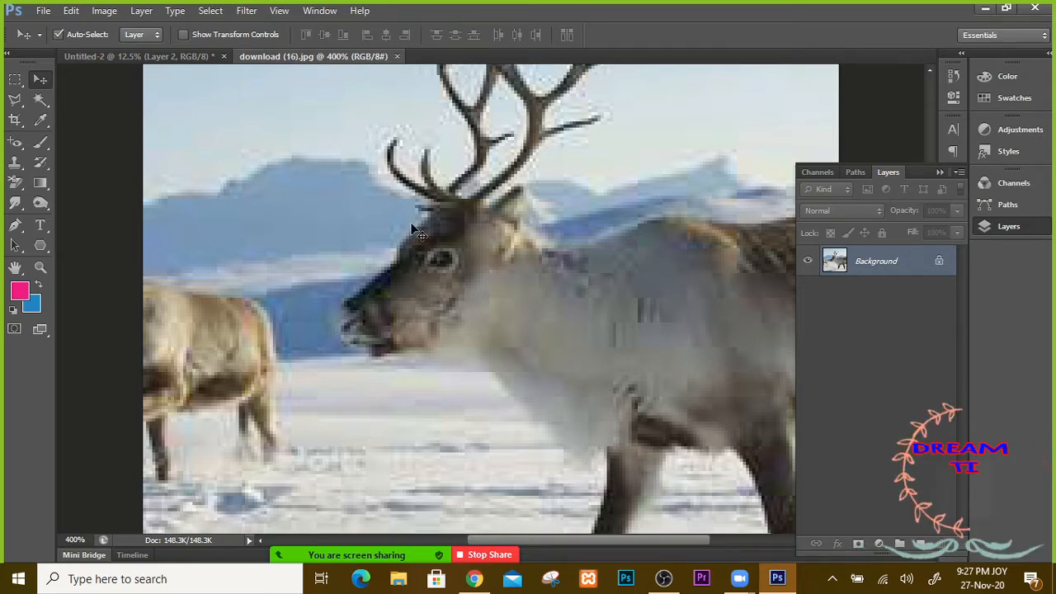
{"action": "key", "text": "ctrl+minus"}
{"action": "key", "text": "ctrl+minus"}
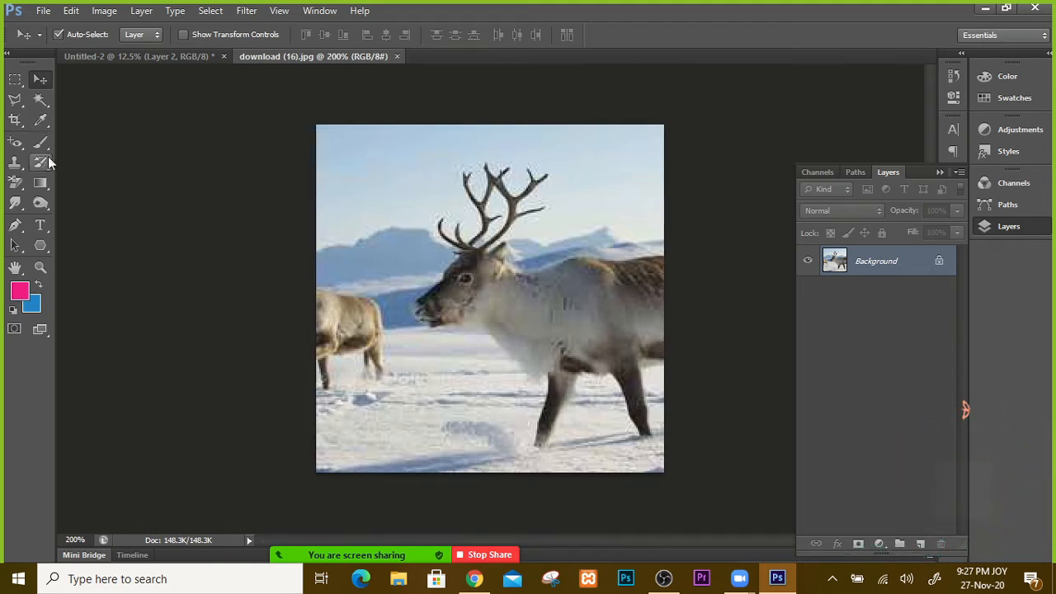
{"action": "left_click", "coordinate": [41, 122]}
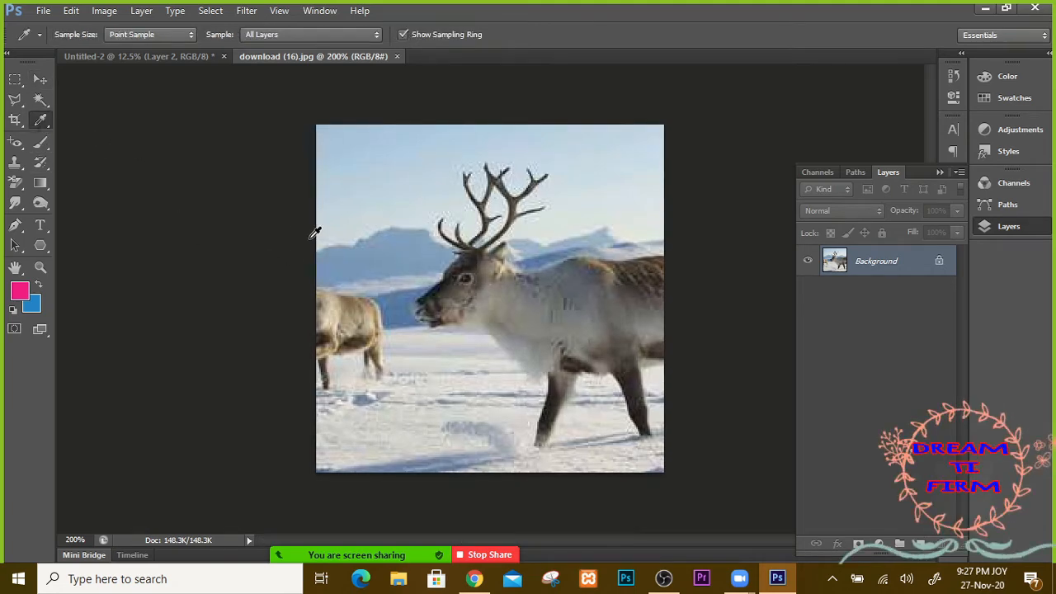
{"action": "left_click", "coordinate": [394, 253]}
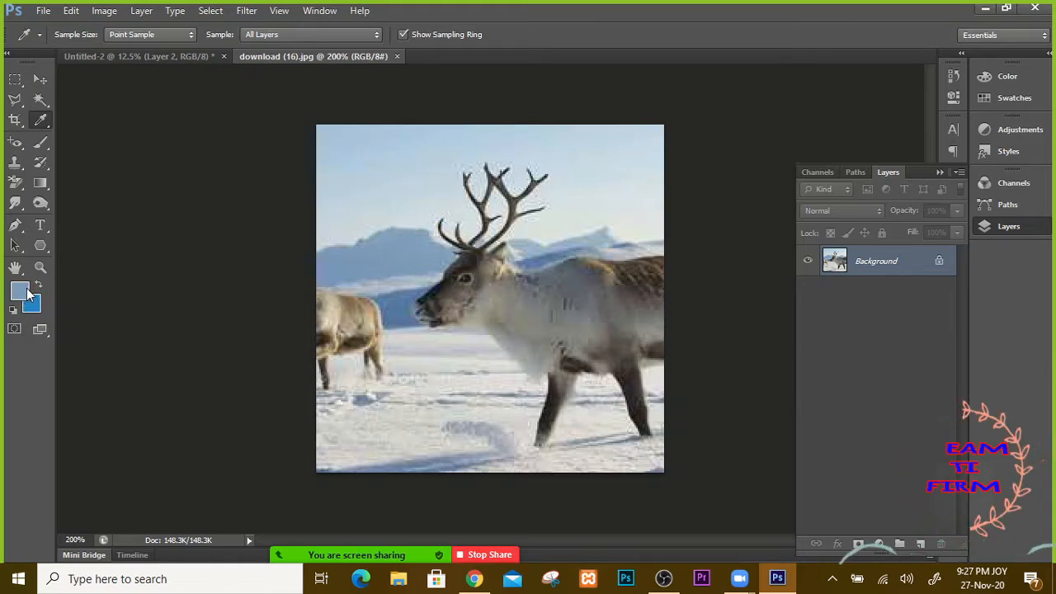
{"action": "left_click", "coordinate": [359, 311]}
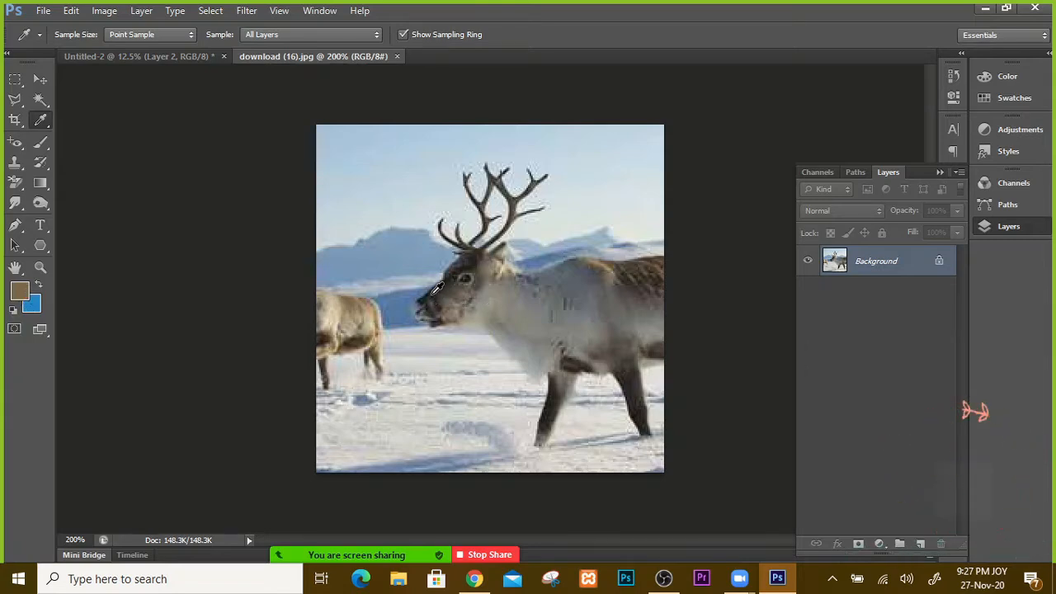
Step: Sample greys from the deer, settling on dark brown from the antlers, and return to Untitled-2
{"action": "left_click", "coordinate": [435, 286]}
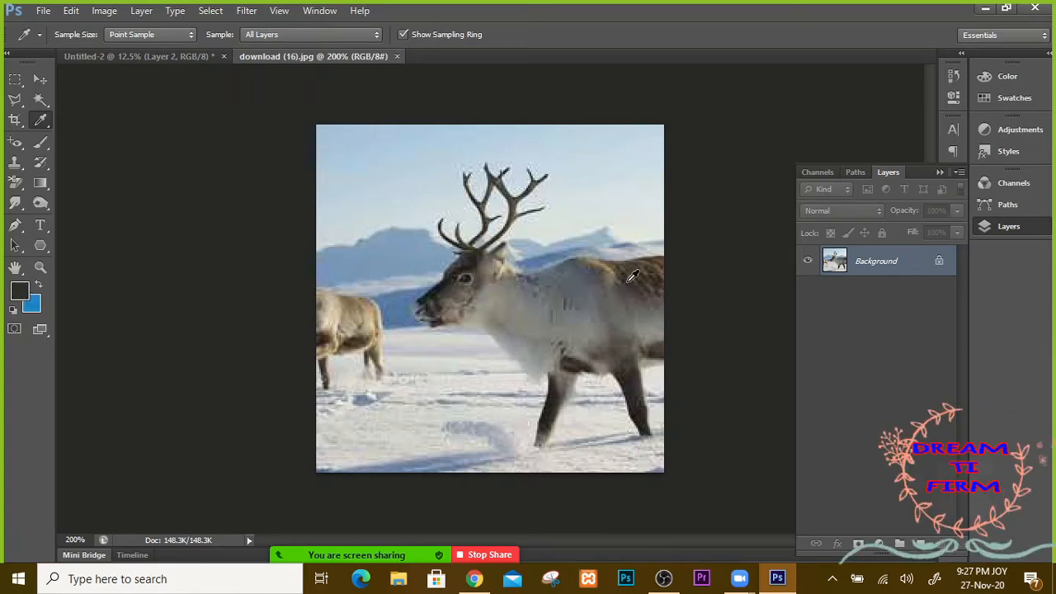
{"action": "left_click", "coordinate": [652, 269]}
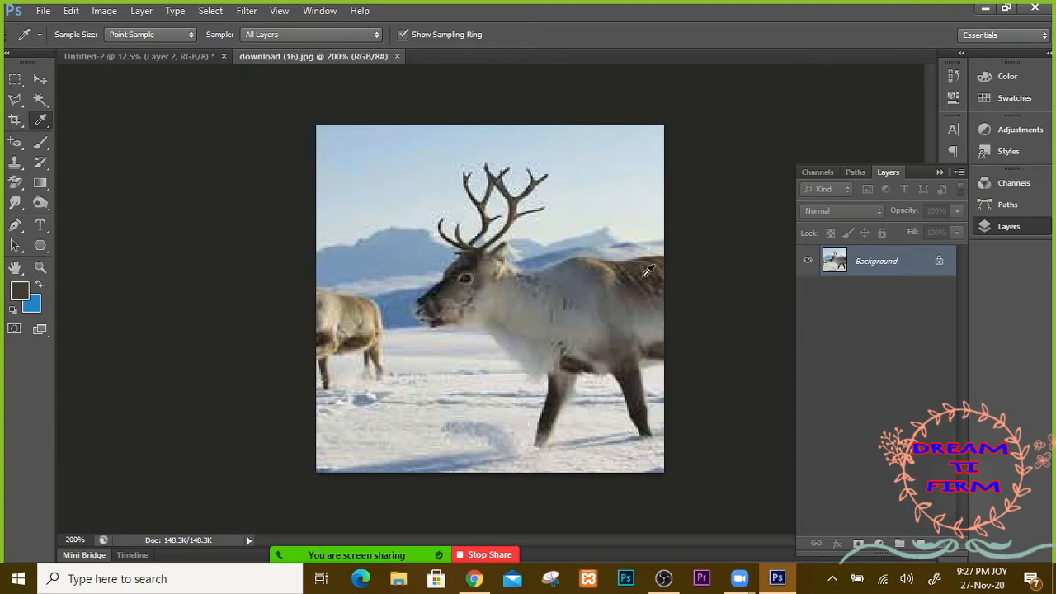
{"action": "left_click", "coordinate": [576, 287]}
{"action": "left_click", "coordinate": [500, 301]}
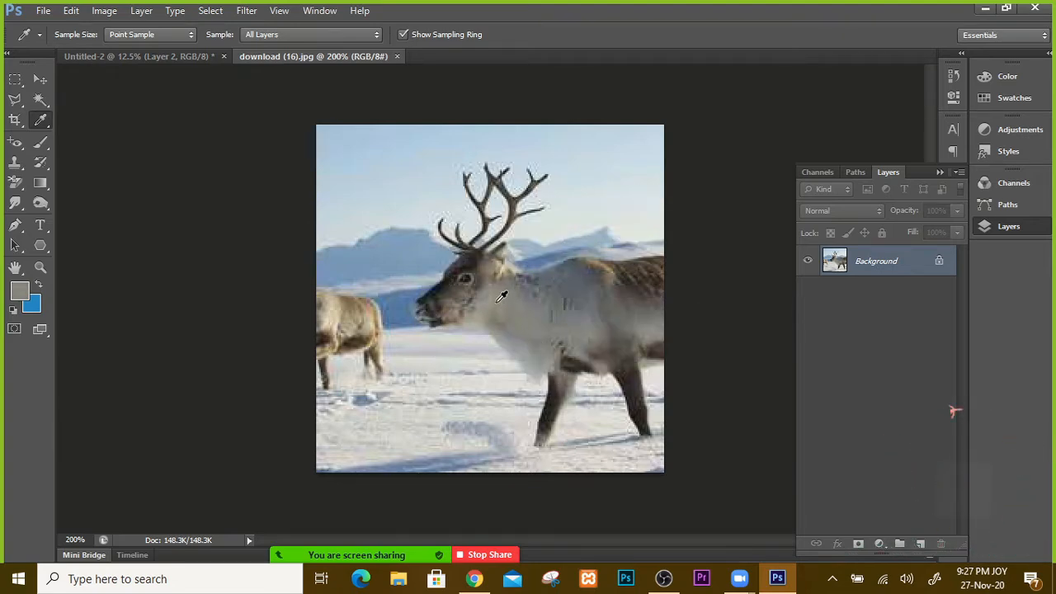
{"action": "left_click", "coordinate": [513, 198]}
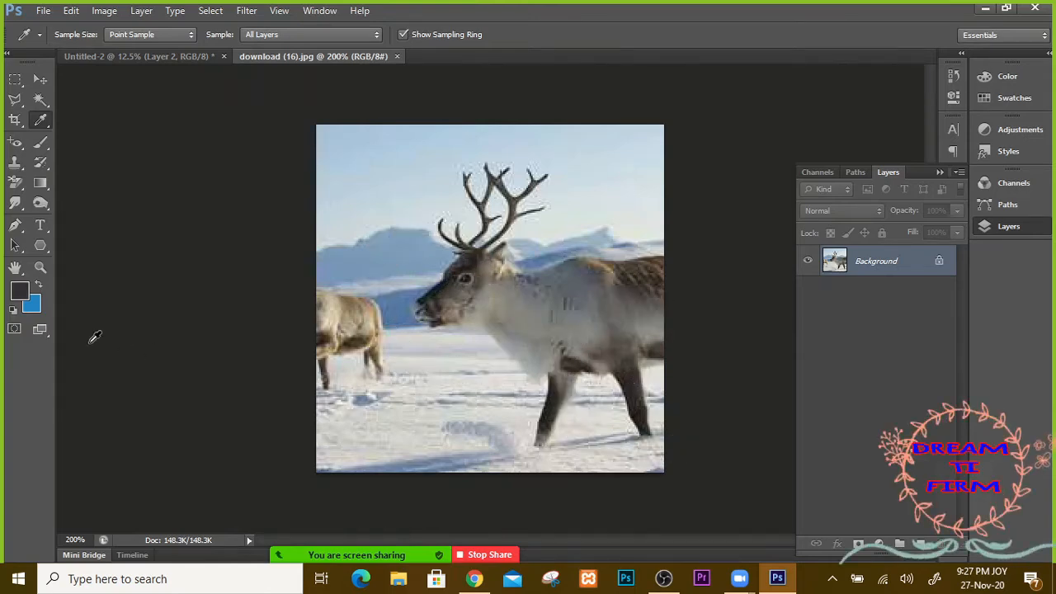
{"action": "left_click", "coordinate": [191, 57]}
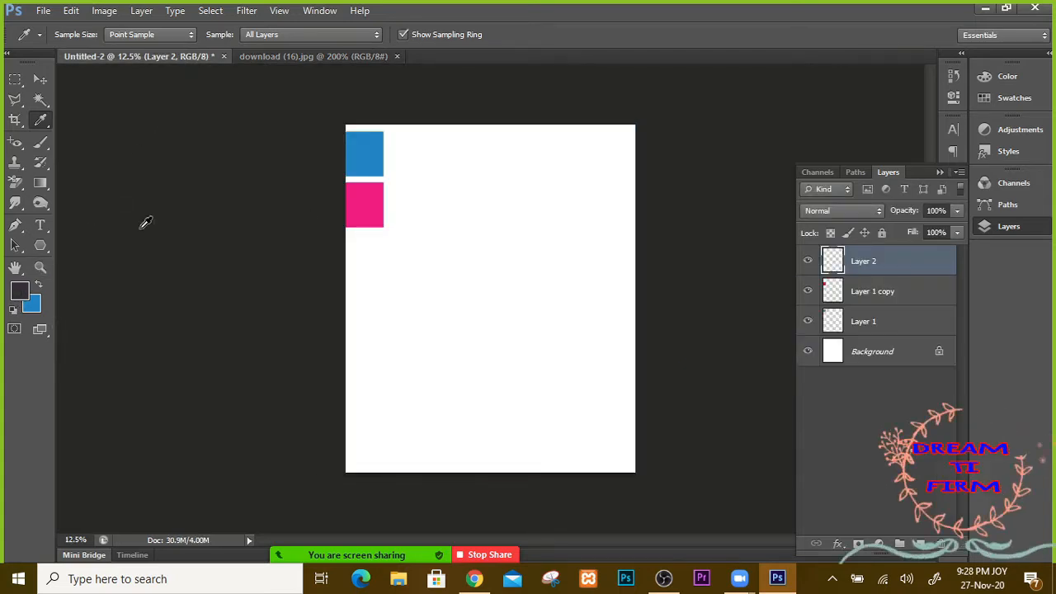
Step: Fill an elliptical selection on Layer 2 with the dark sampled colour and shift it up-right
{"action": "left_click", "coordinate": [20, 86]}
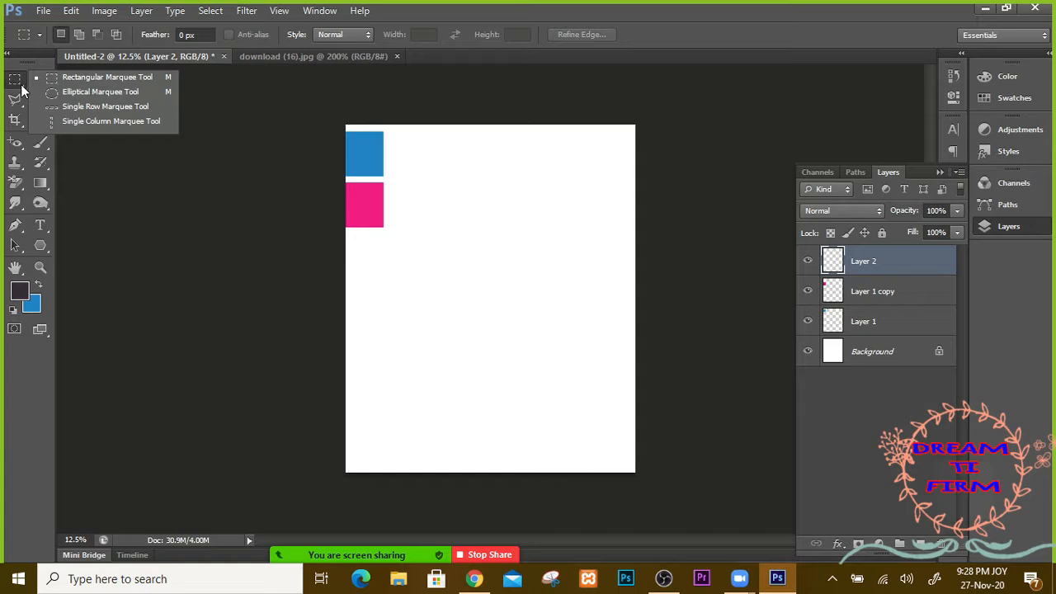
{"action": "left_click", "coordinate": [66, 91]}
{"action": "left_click_drag", "start_coordinate": [381, 278], "coordinate": [525, 403]}
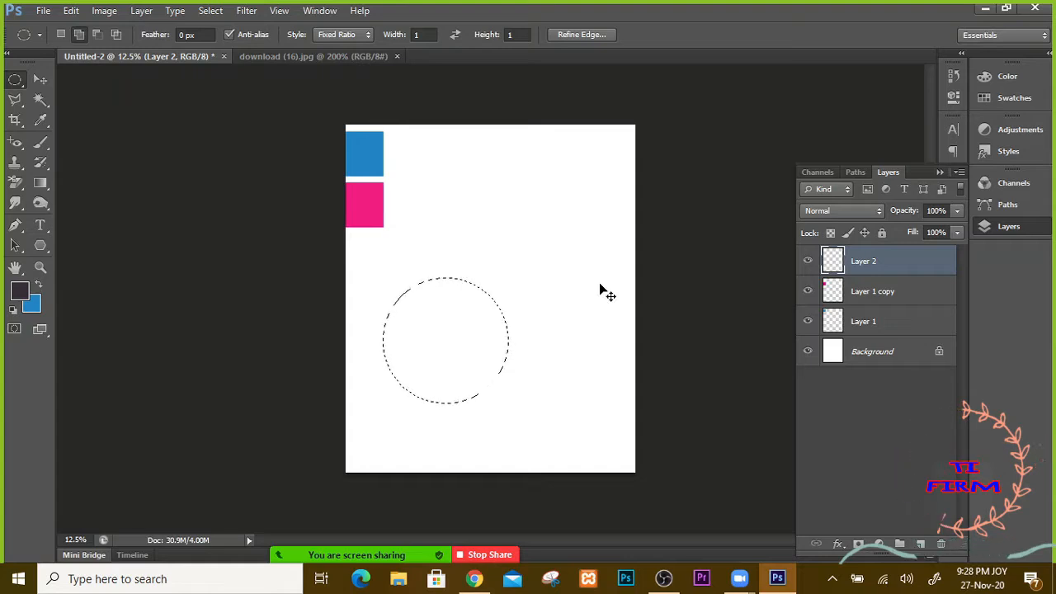
{"action": "key", "text": "ctrl+BackSpace"}
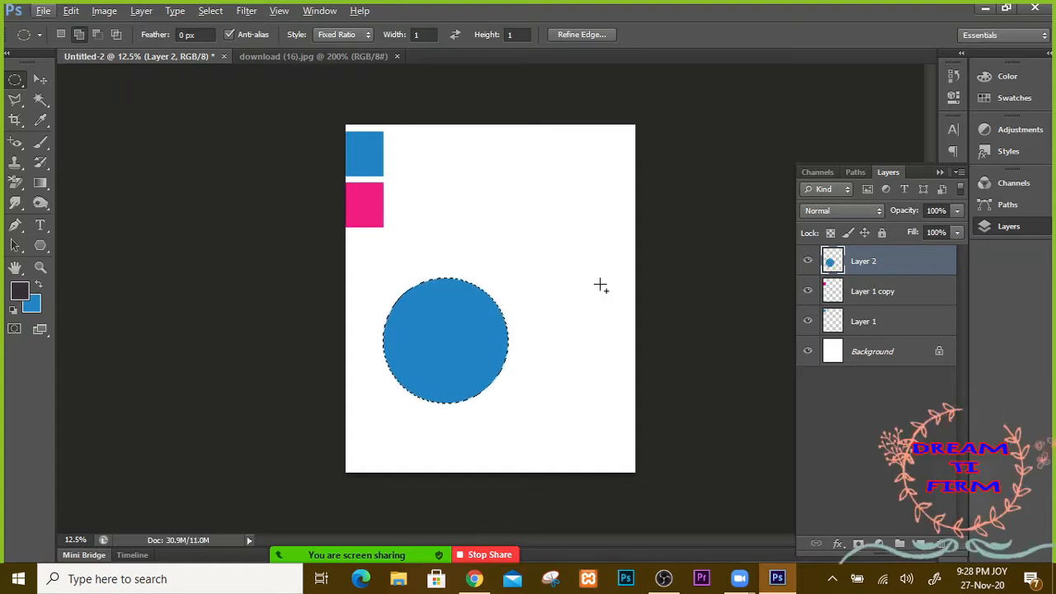
{"action": "key", "text": "ctrl+z"}
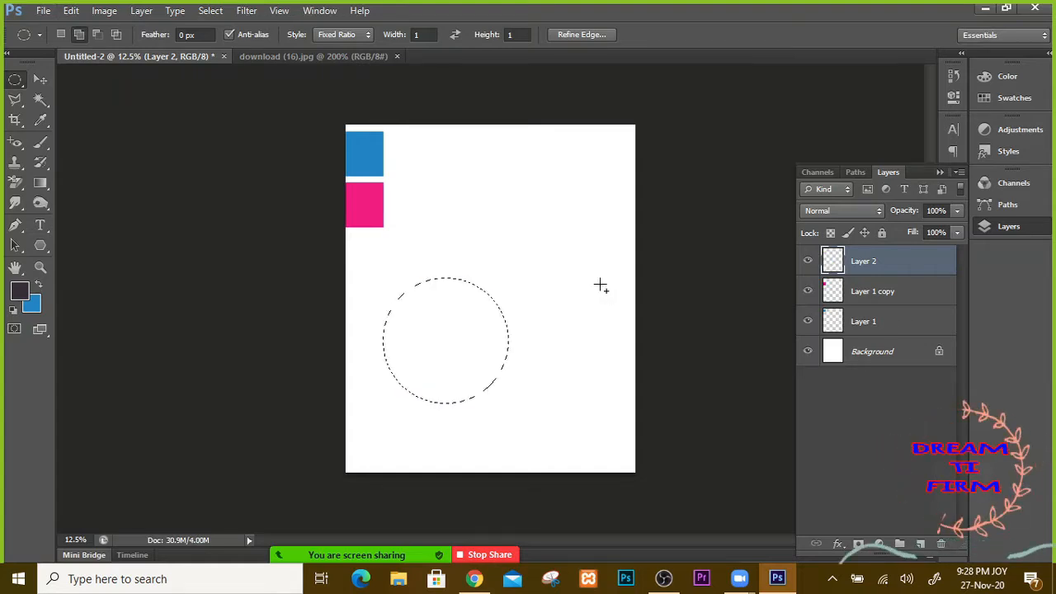
{"action": "key", "text": "alt+BackSpace"}
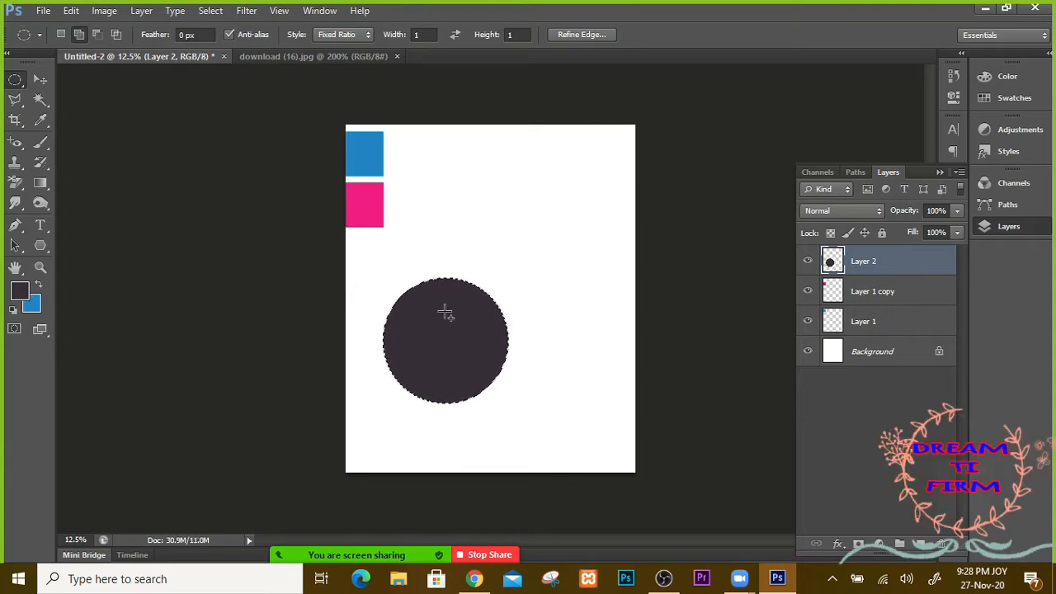
{"action": "left_click", "coordinate": [41, 81]}
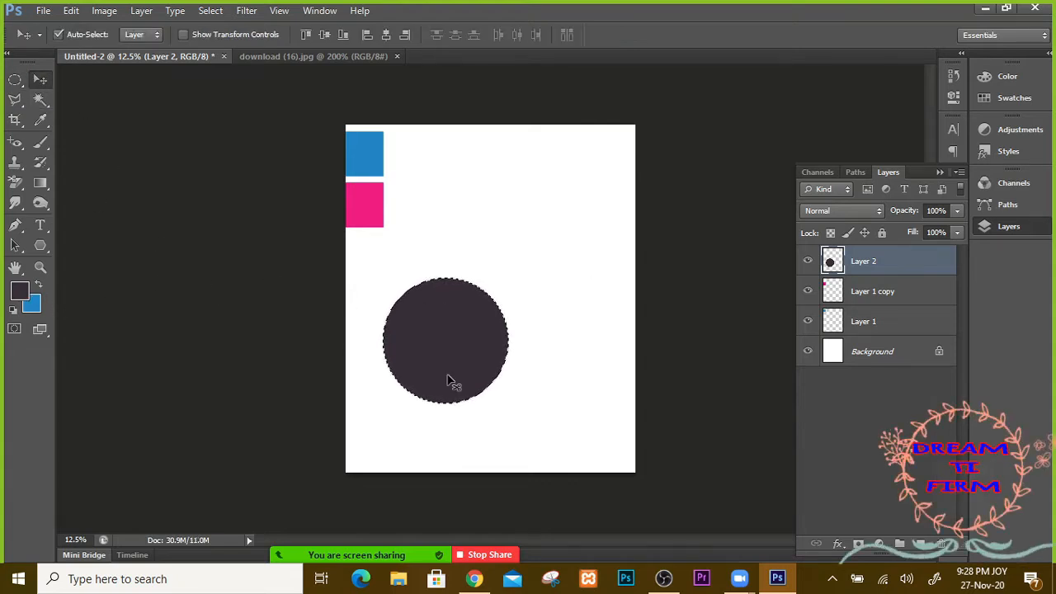
{"action": "key", "text": "ctrl+d"}
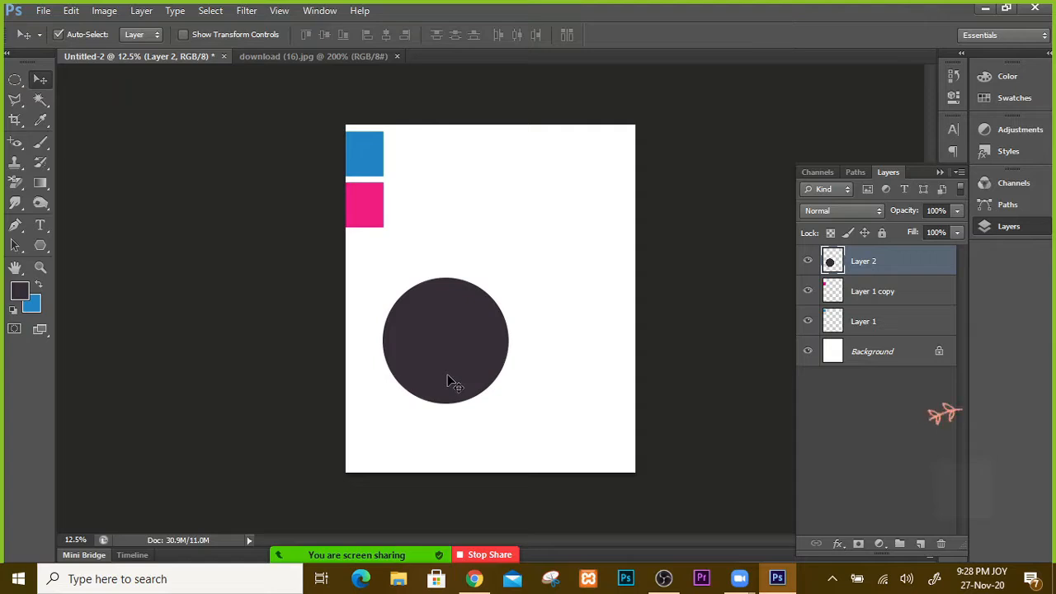
{"action": "left_click_drag", "start_coordinate": [465, 358], "coordinate": [475, 331]}
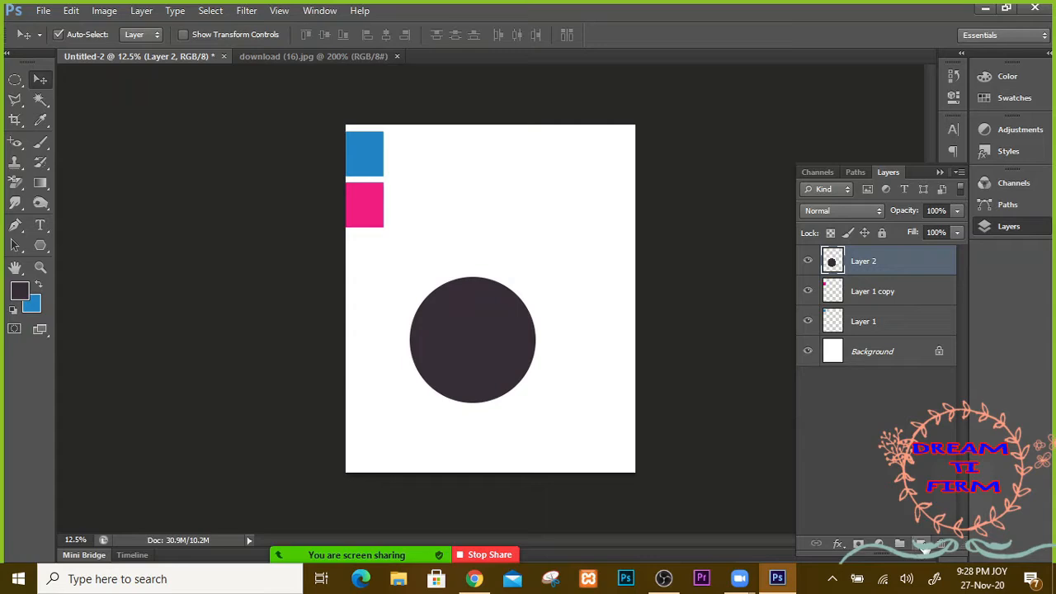
Step: On a new Layer 3, fill a larger circle around the dark circle with blue
{"action": "left_click", "coordinate": [920, 544]}
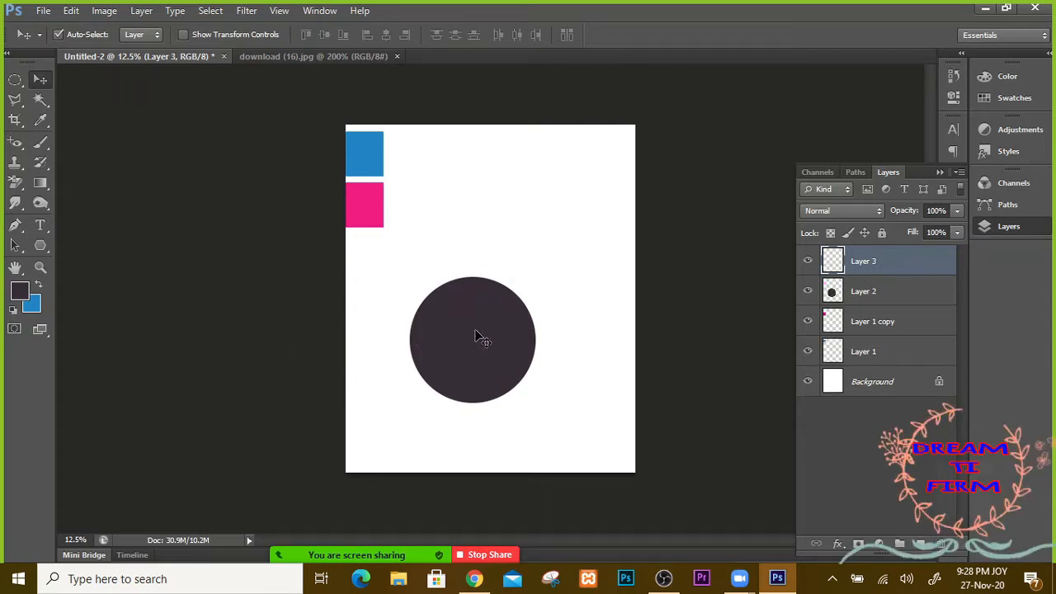
{"action": "left_click_drag", "start_coordinate": [474, 344], "coordinate": [481, 335]}
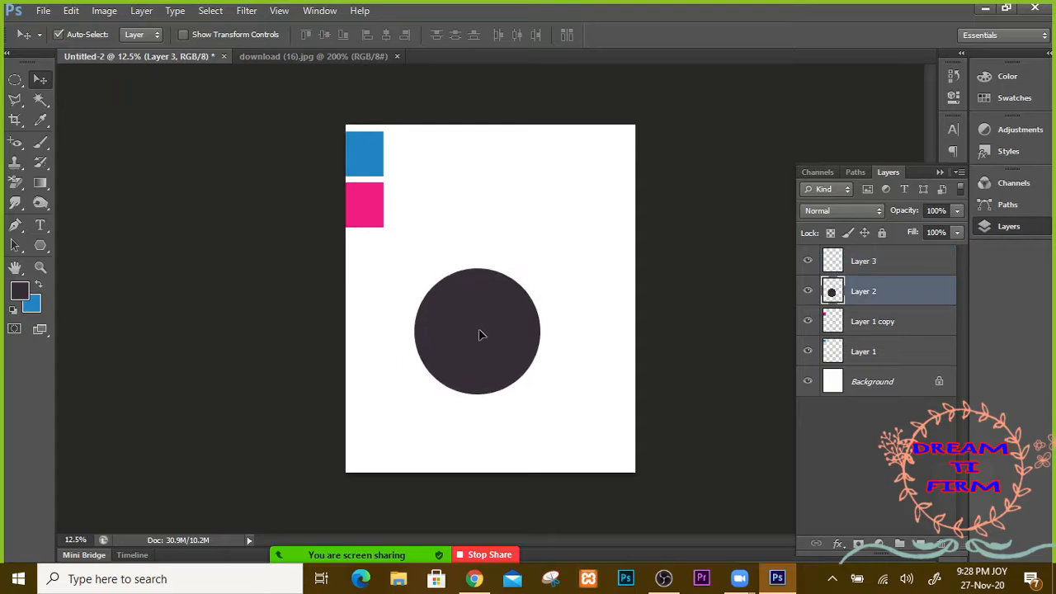
{"action": "left_click", "coordinate": [15, 79]}
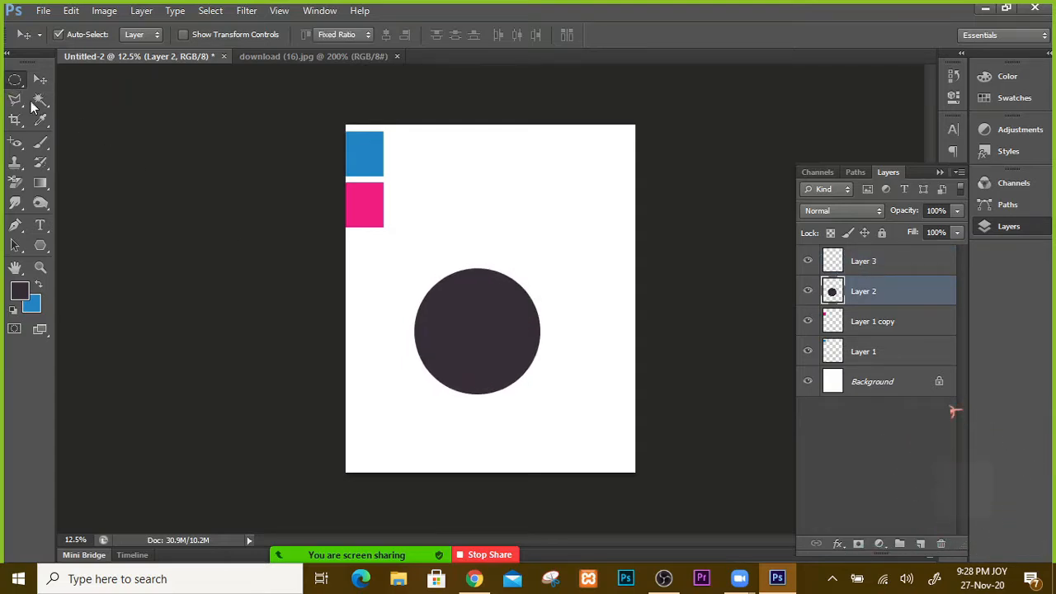
{"action": "left_click_drag", "start_coordinate": [396, 271], "coordinate": [596, 445]}
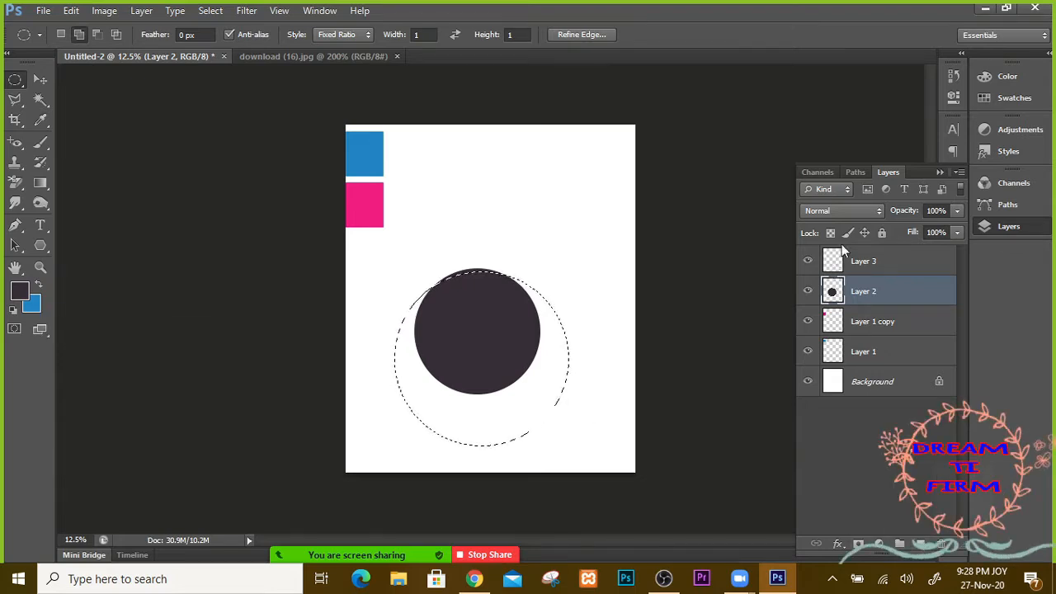
{"action": "left_click", "coordinate": [849, 268]}
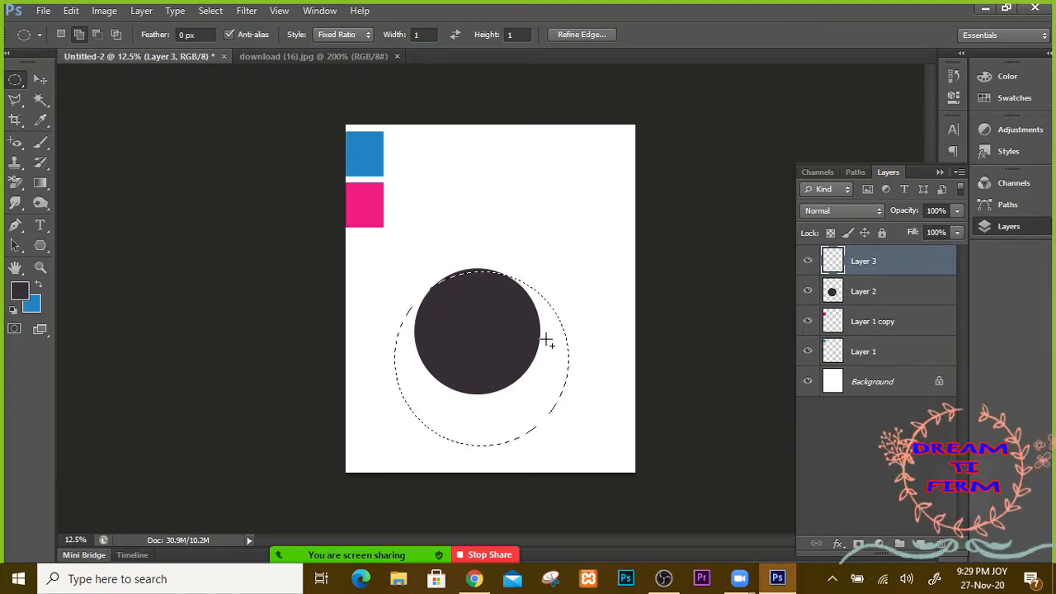
{"action": "key", "text": "ctrl+BackSpace"}
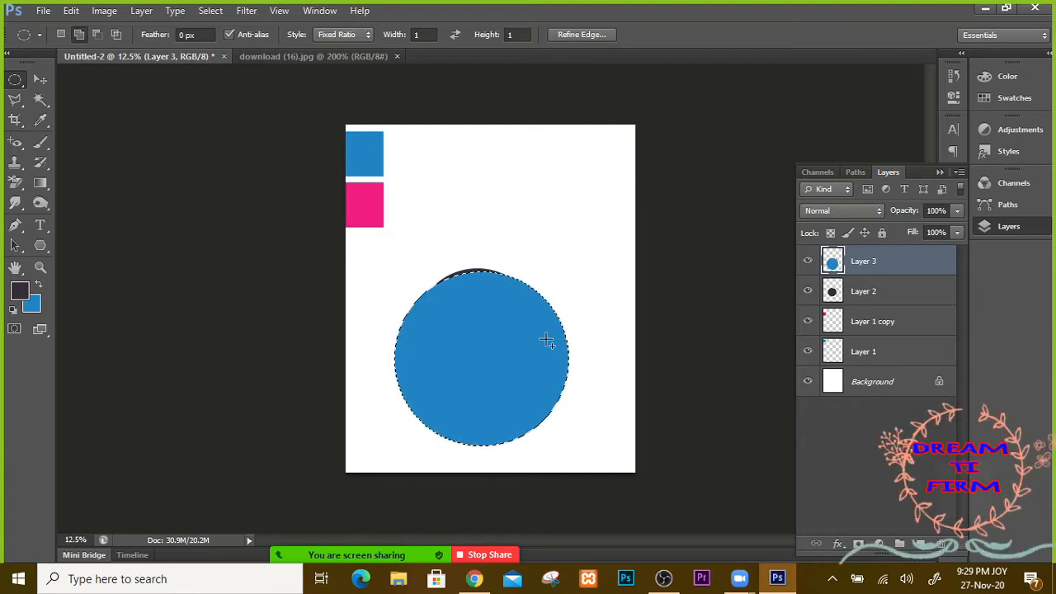
{"action": "key", "text": "ctrl+d"}
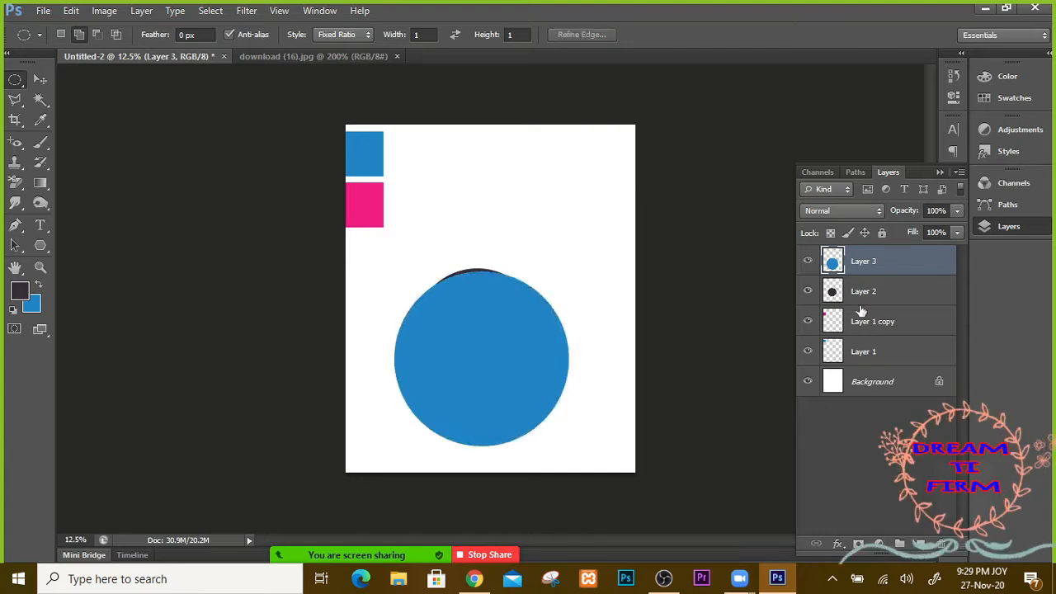
Step: Move Layer 3 beneath Layer 2 and centre the dark circle inside the blue one
{"action": "left_click_drag", "start_coordinate": [860, 261], "coordinate": [868, 308]}
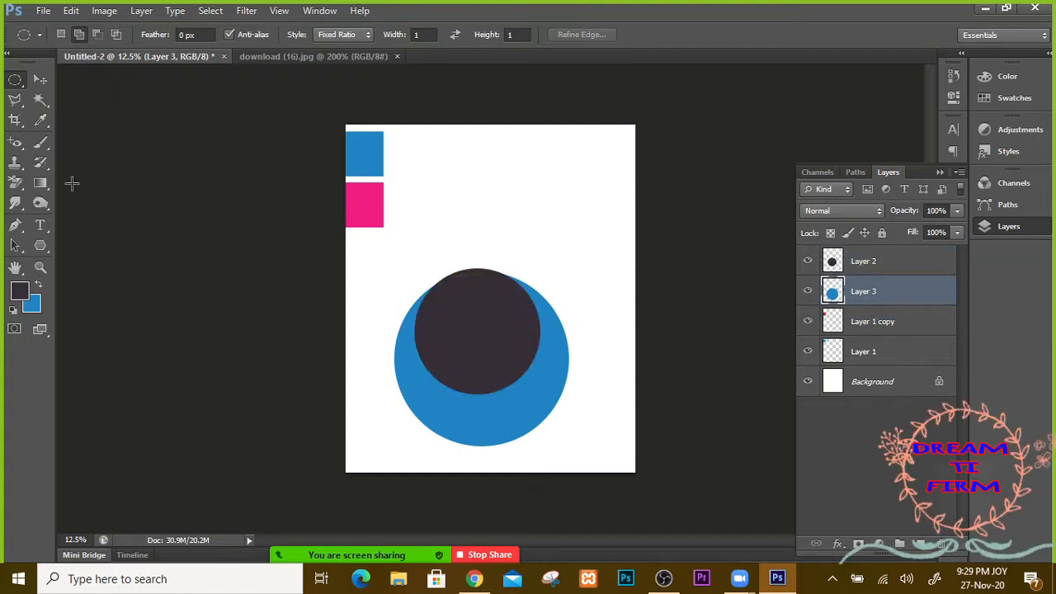
{"action": "left_click", "coordinate": [39, 79]}
{"action": "left_click_drag", "start_coordinate": [482, 327], "coordinate": [483, 353]}
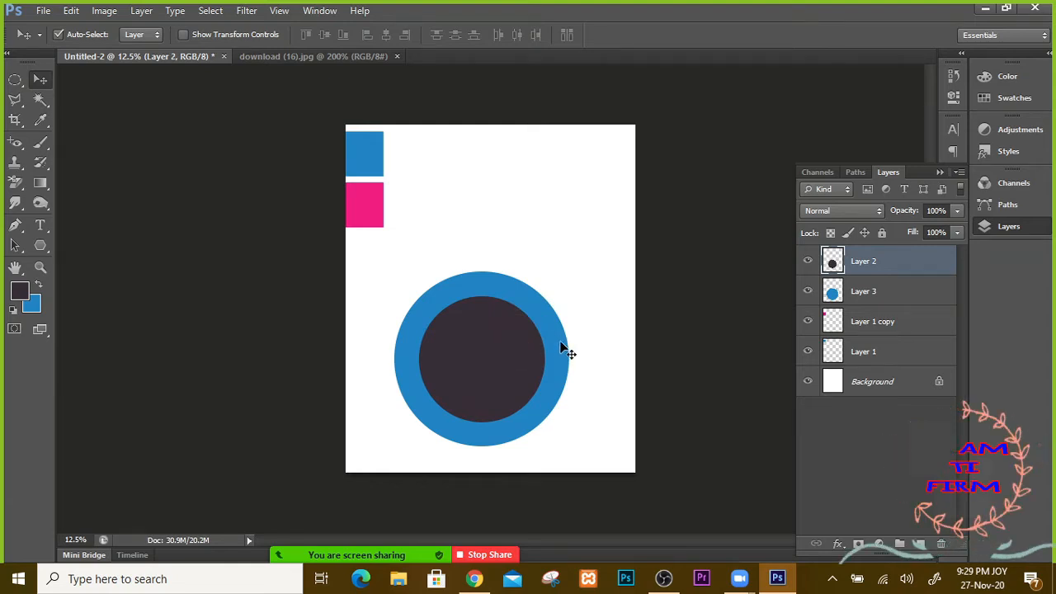
{"action": "left_click", "coordinate": [861, 292], "text": "shift"}
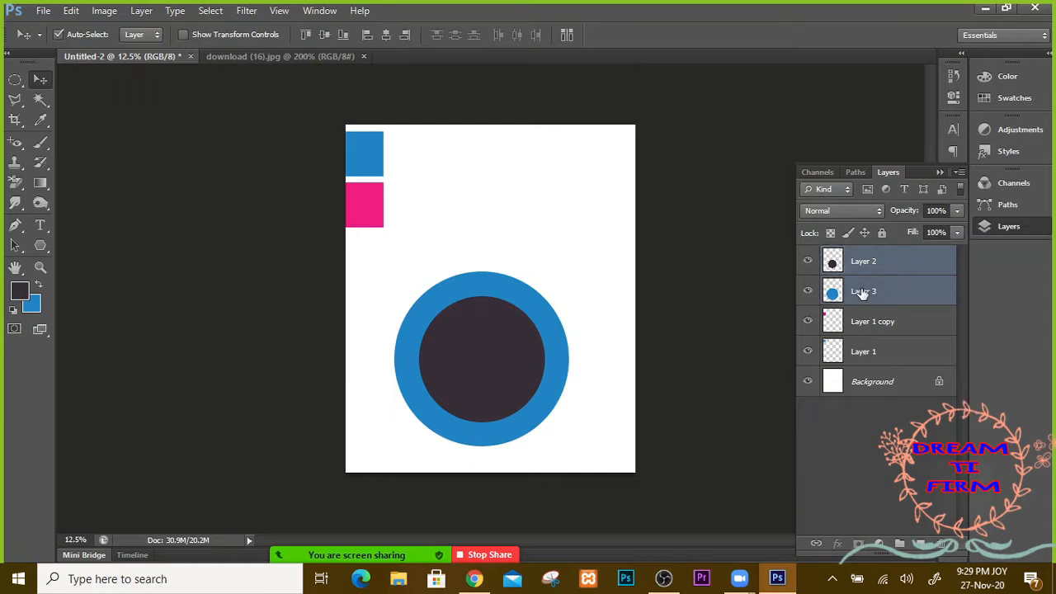
{"action": "left_click", "coordinate": [386, 36]}
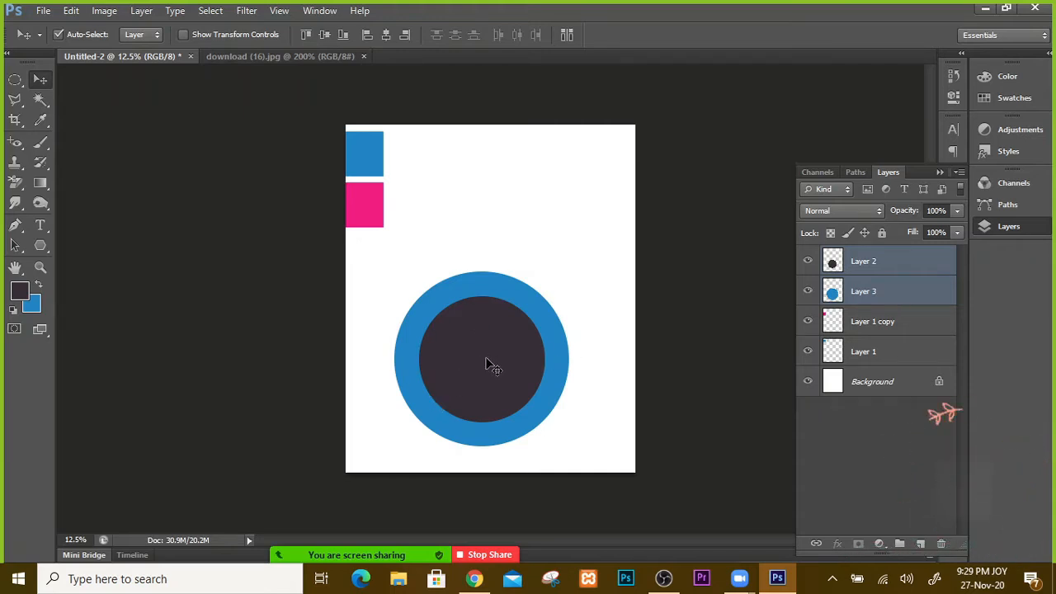
{"action": "left_click_drag", "start_coordinate": [486, 363], "coordinate": [484, 322]}
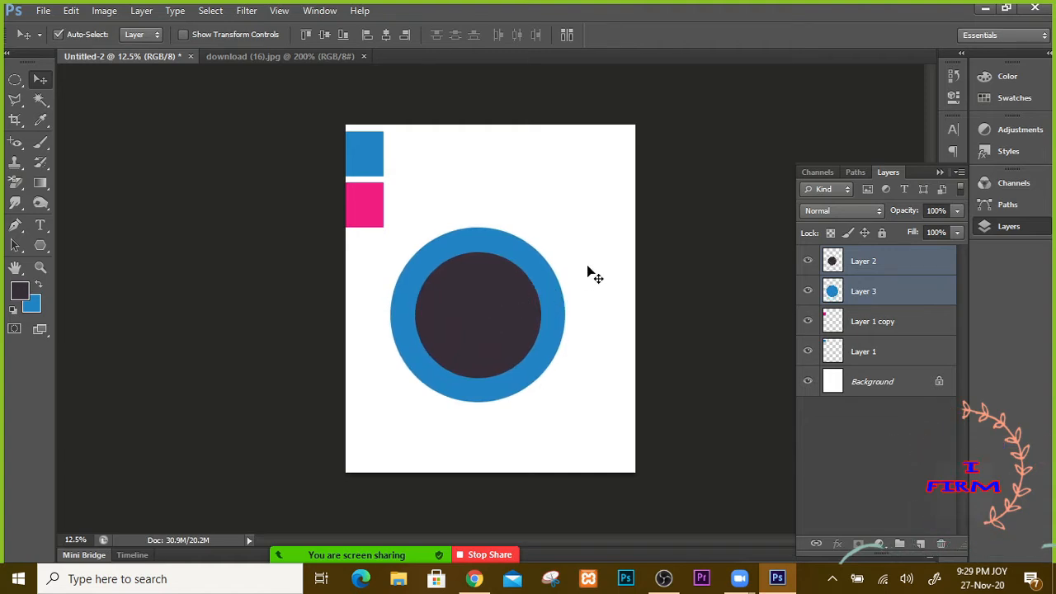
{"action": "left_click", "coordinate": [810, 265]}
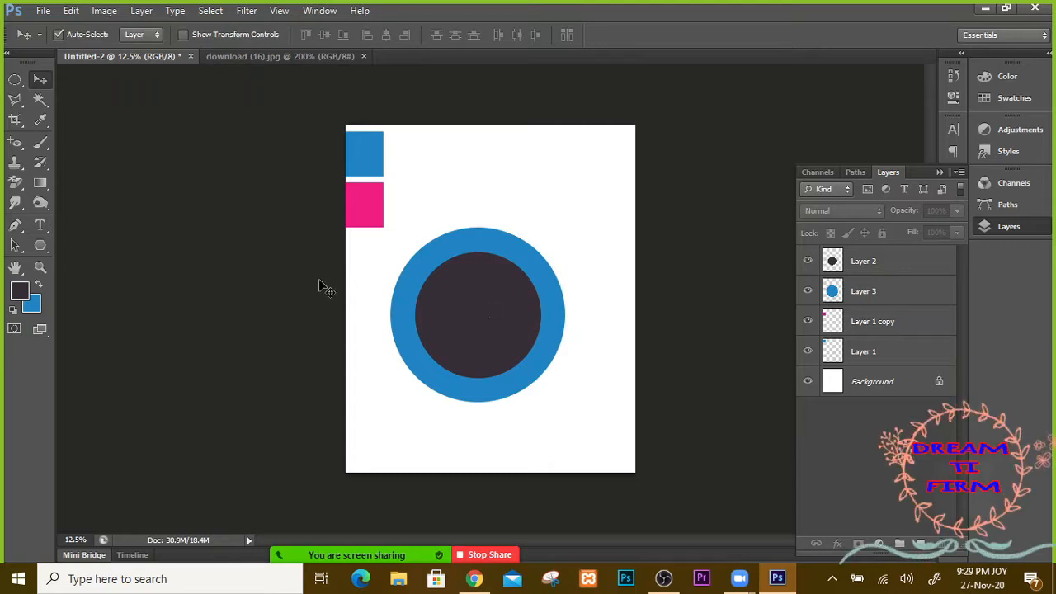
Step: Sample the pink square as foreground colour and make Layer 3 active, undoing trial fills
{"action": "left_click", "coordinate": [40, 121]}
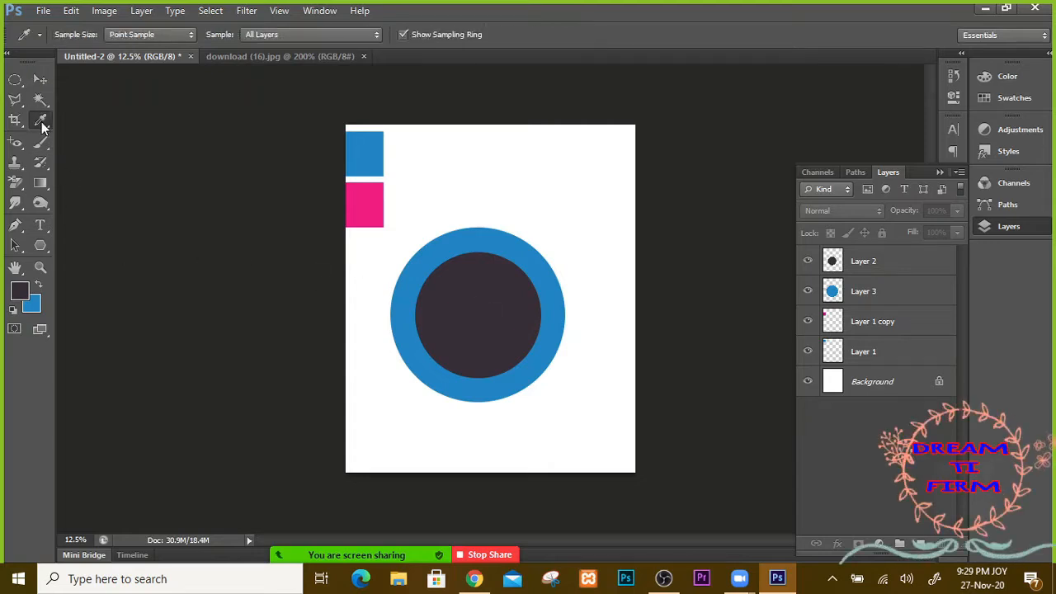
{"action": "left_click", "coordinate": [360, 202]}
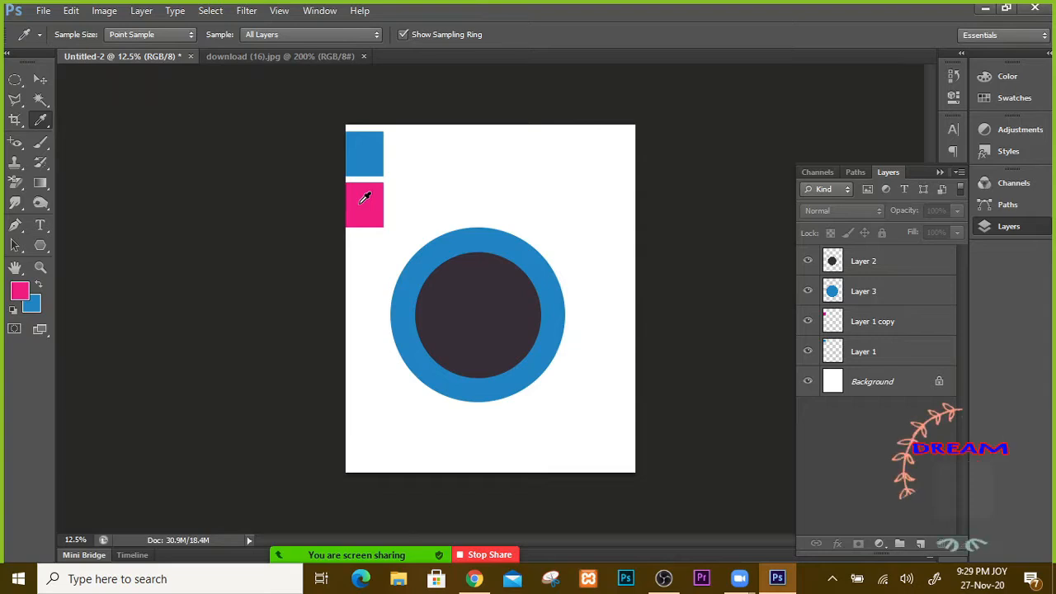
{"action": "left_click", "coordinate": [872, 299]}
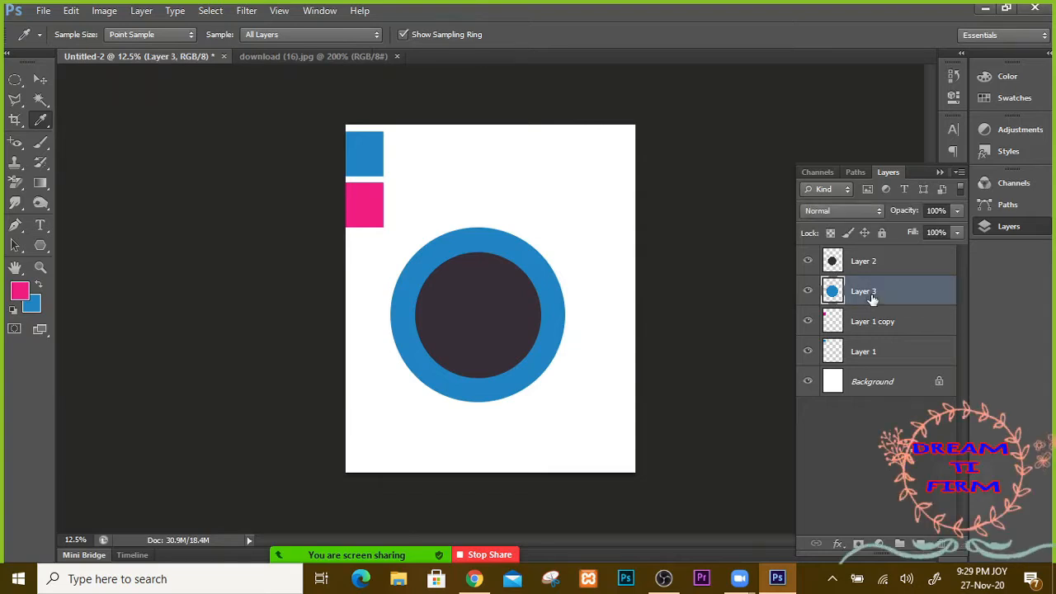
{"action": "key", "text": "ctrl+BackSpace"}
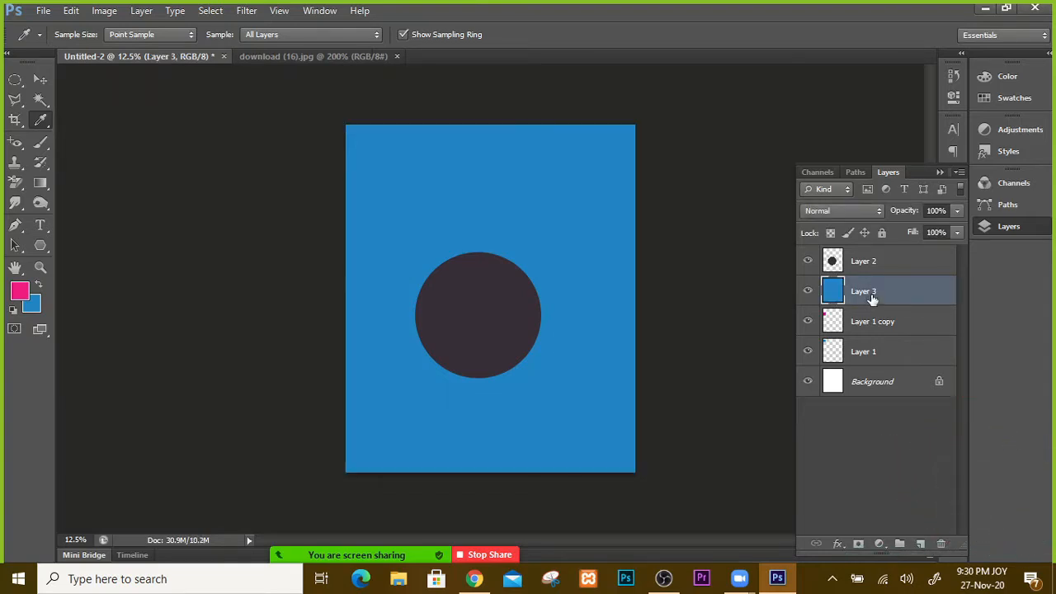
{"action": "key", "text": "ctrl+z"}
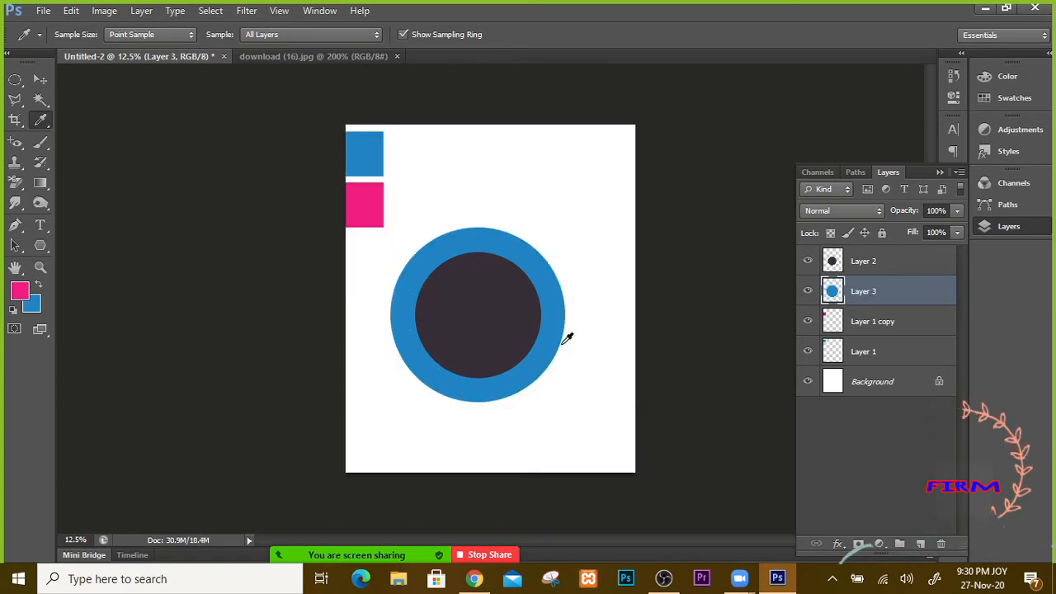
{"action": "key", "text": "ctrl+BackSpace"}
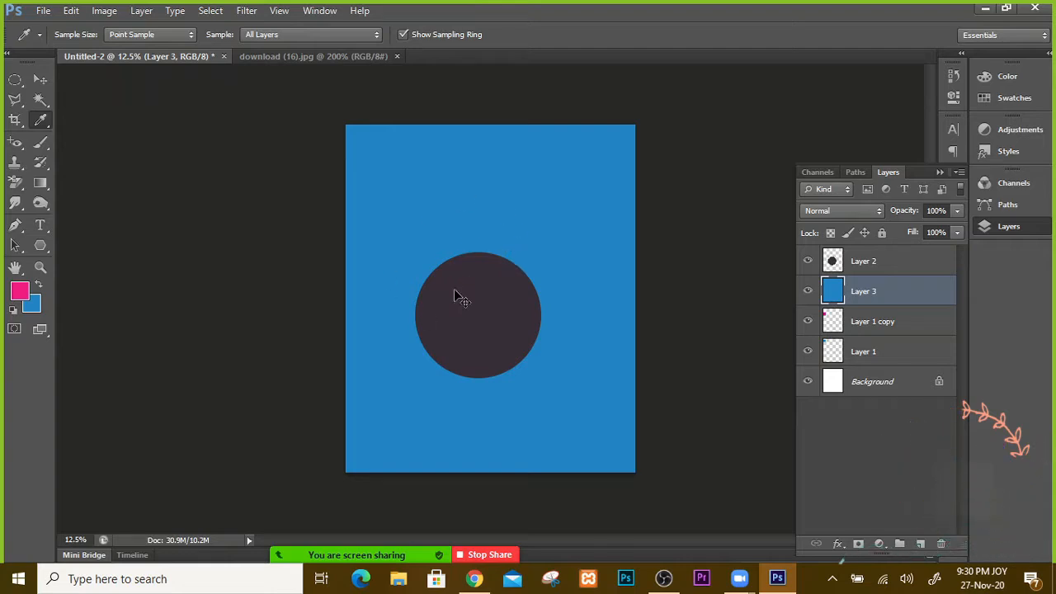
{"action": "key", "text": "ctrl+z"}
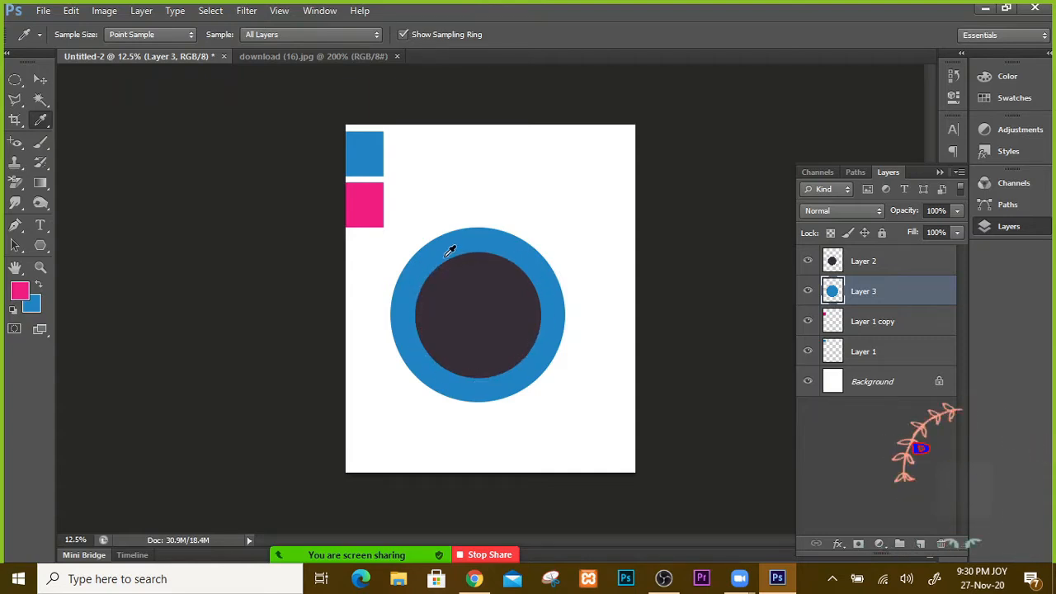
Step: Load Layer 3's ring as a selection, fill it with pink, and deselect
{"action": "left_click", "coordinate": [41, 80]}
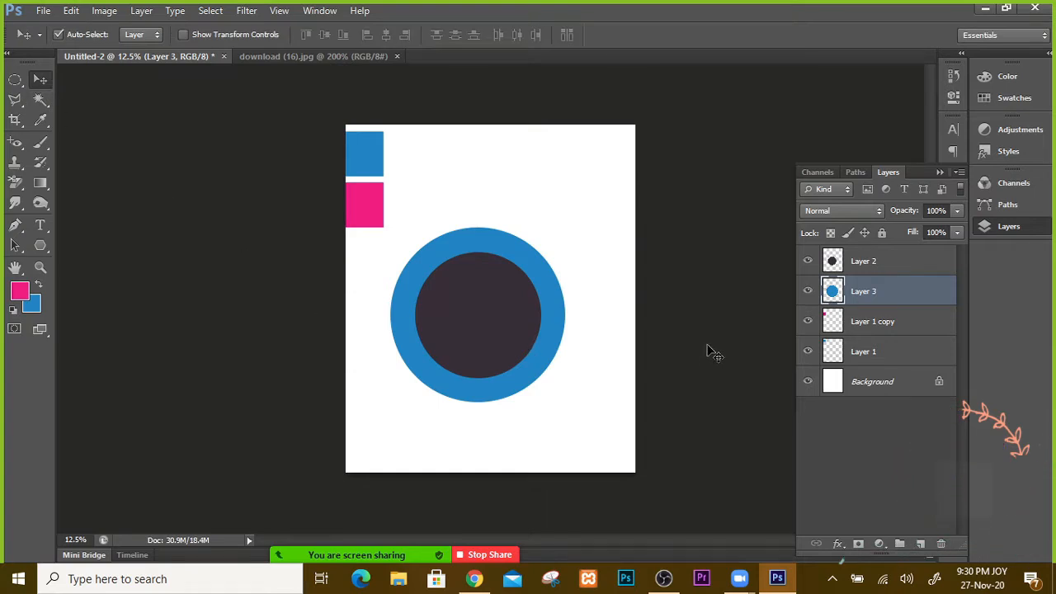
{"action": "left_click_drag", "start_coordinate": [907, 293], "coordinate": [833, 293]}
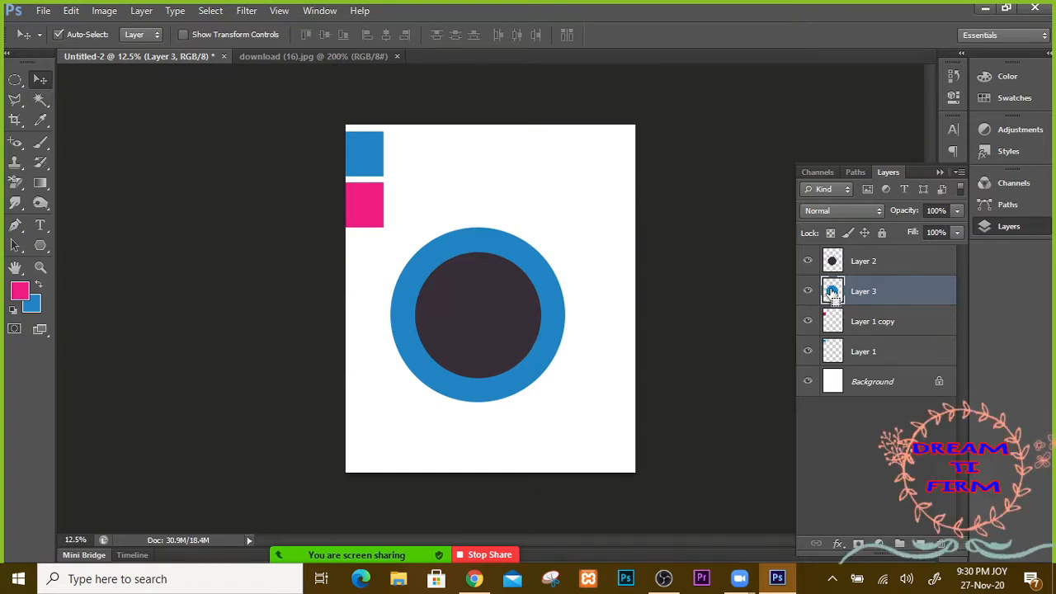
{"action": "left_click", "coordinate": [833, 292], "text": "ctrl"}
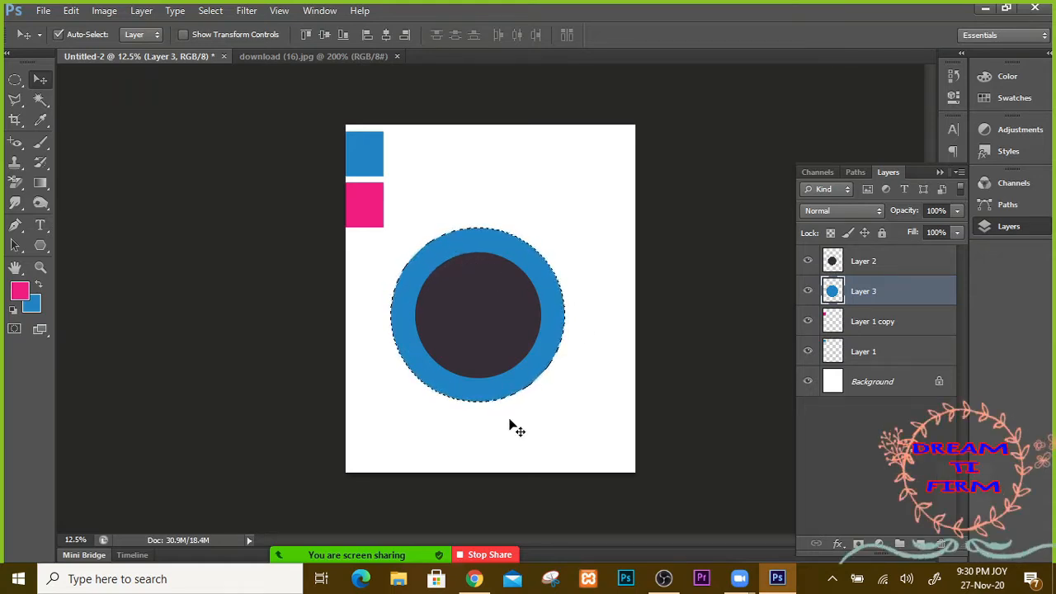
{"action": "key", "text": "super"}
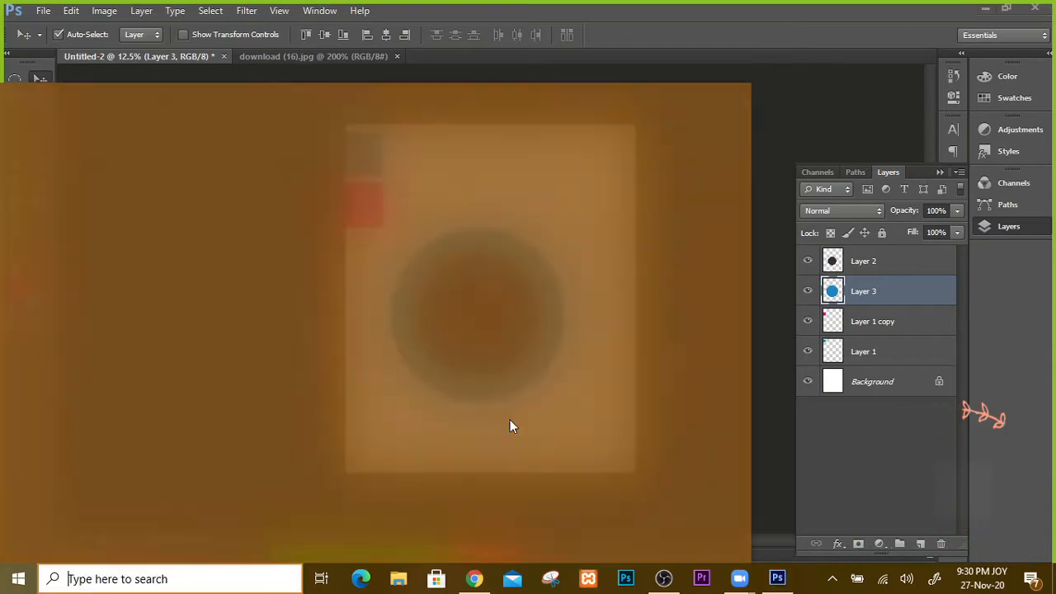
{"action": "key", "text": "super"}
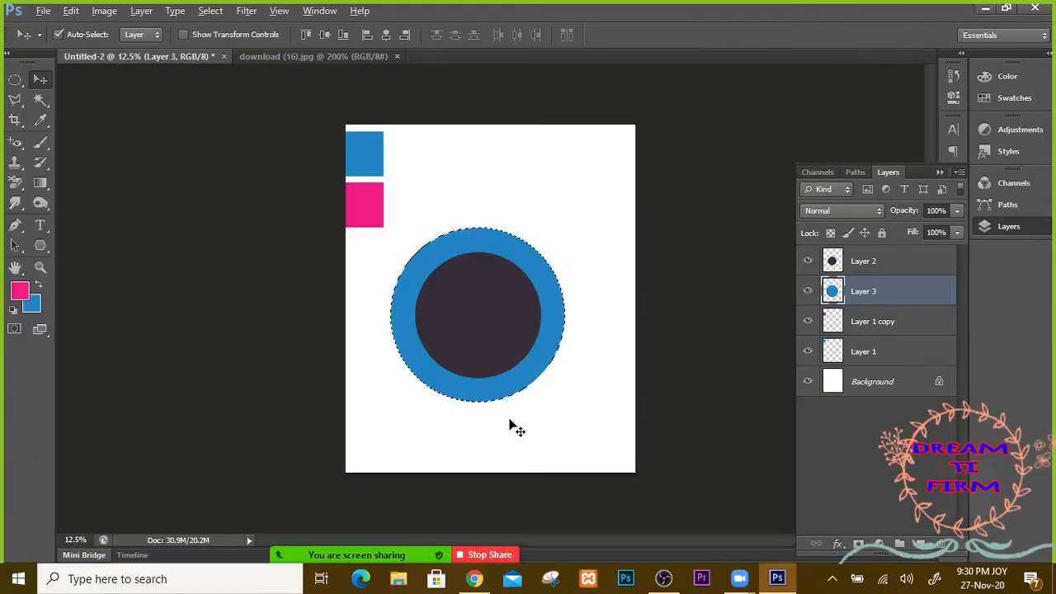
{"action": "key", "text": "alt+BackSpace"}
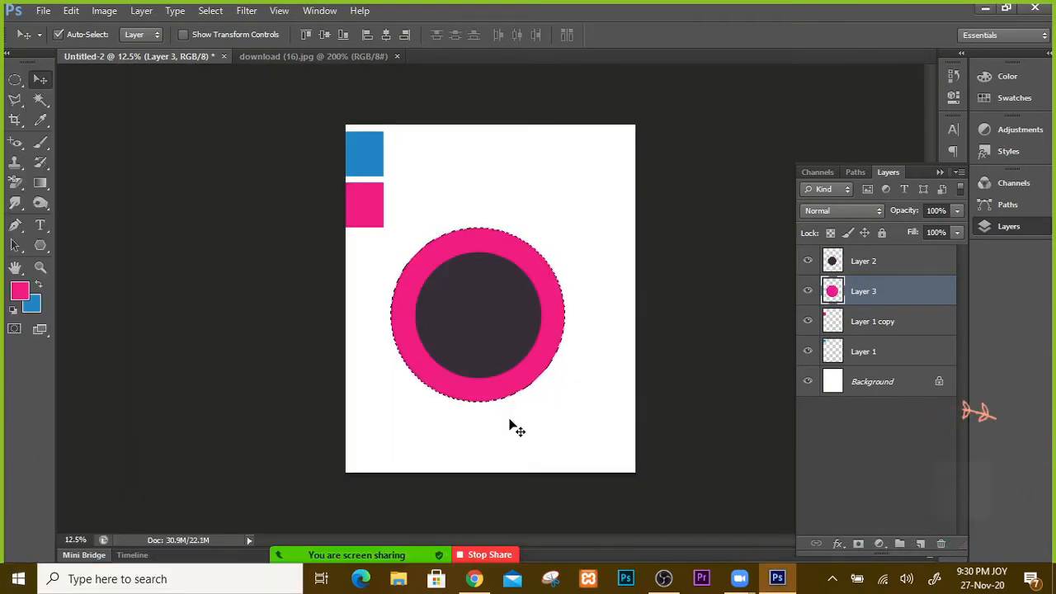
{"action": "key", "text": "ctrl+d"}
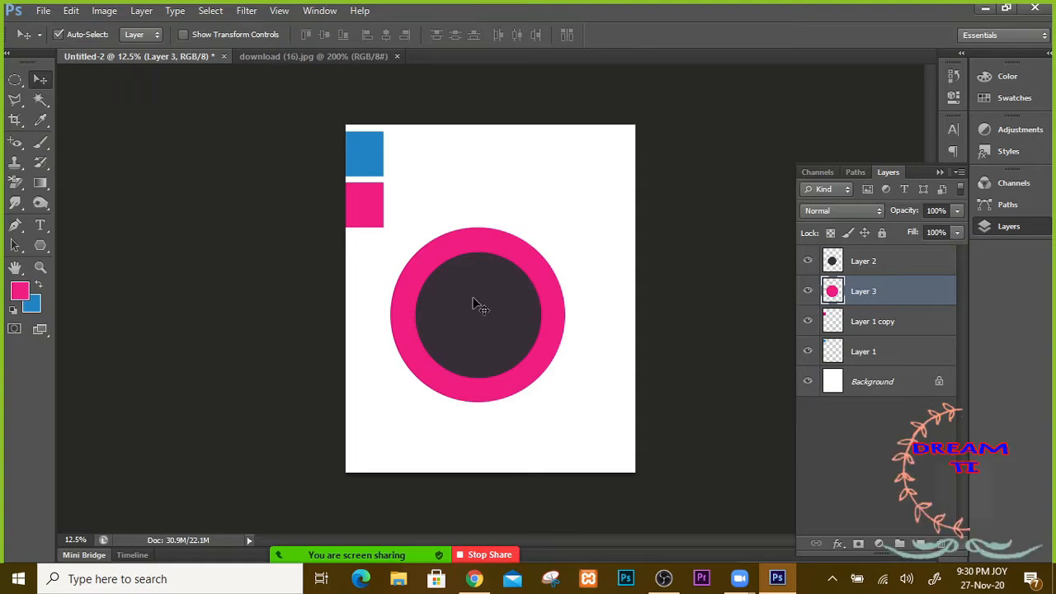
Step: Sample the small square's blue and fill Layer 2's inner circle with it, then reset colours
{"action": "left_click", "coordinate": [41, 120]}
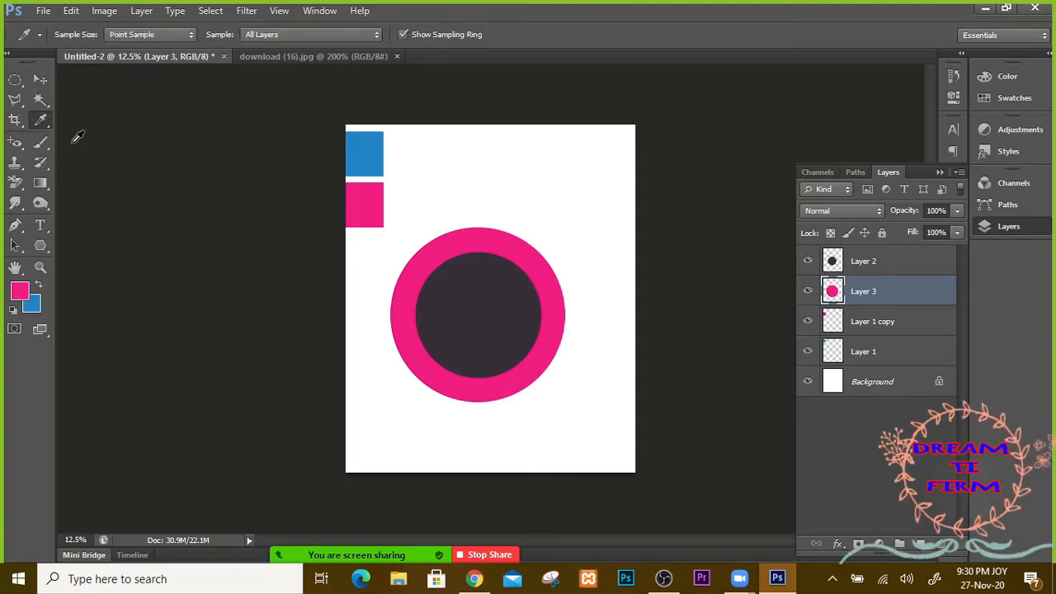
{"action": "left_click", "coordinate": [376, 151]}
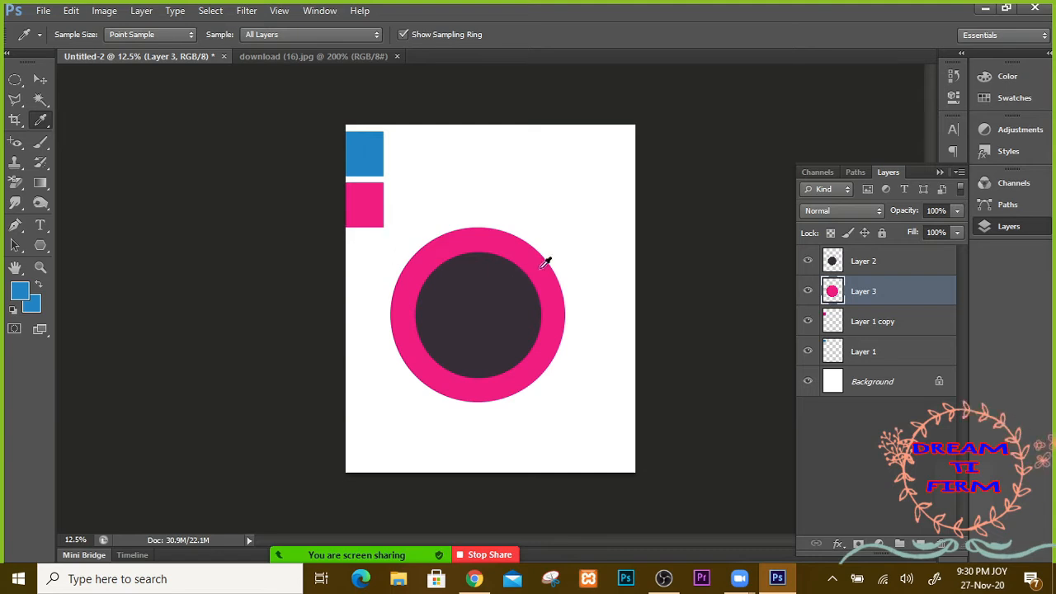
{"action": "left_click", "coordinate": [831, 261], "text": "ctrl"}
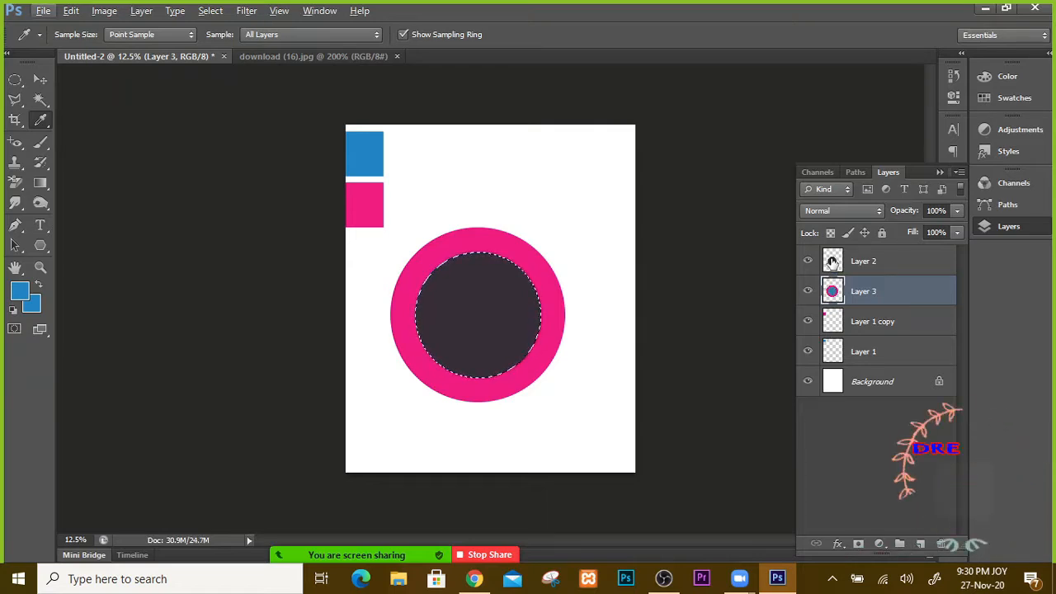
{"action": "left_click", "coordinate": [833, 262]}
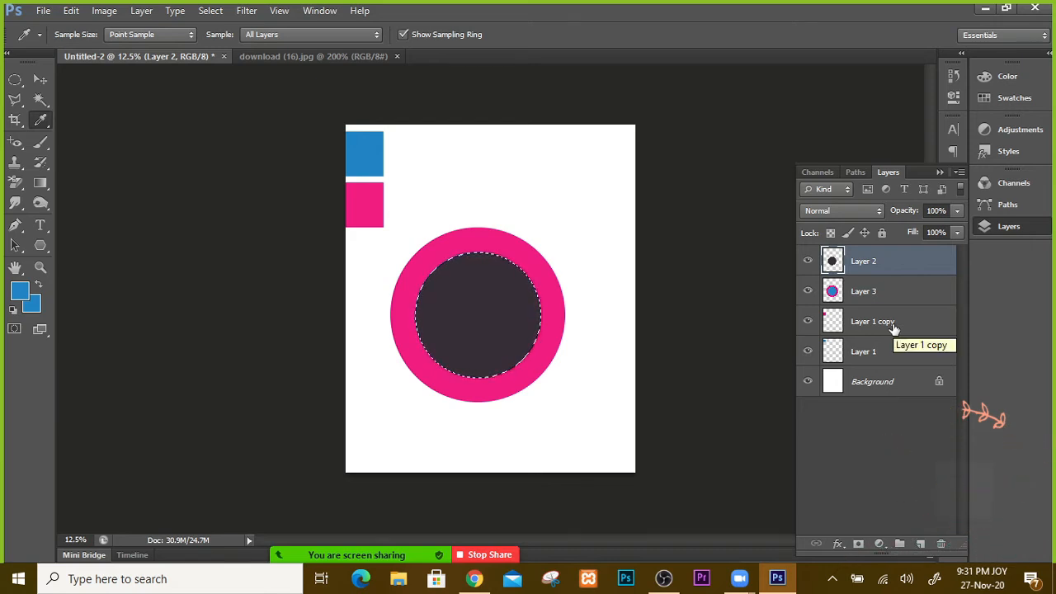
{"action": "key", "text": "alt+BackSpace"}
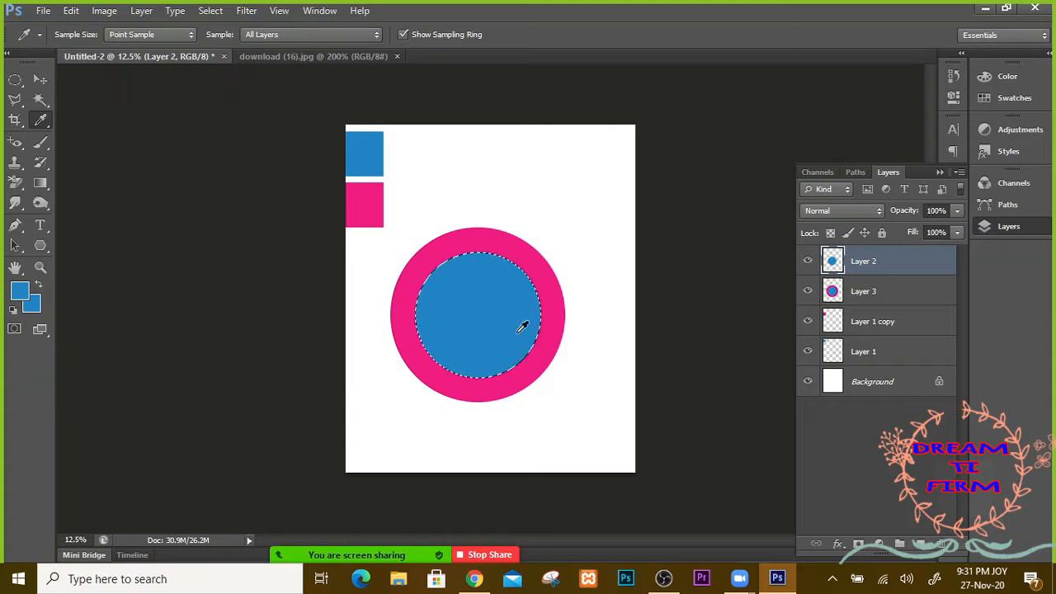
{"action": "key", "text": "d"}
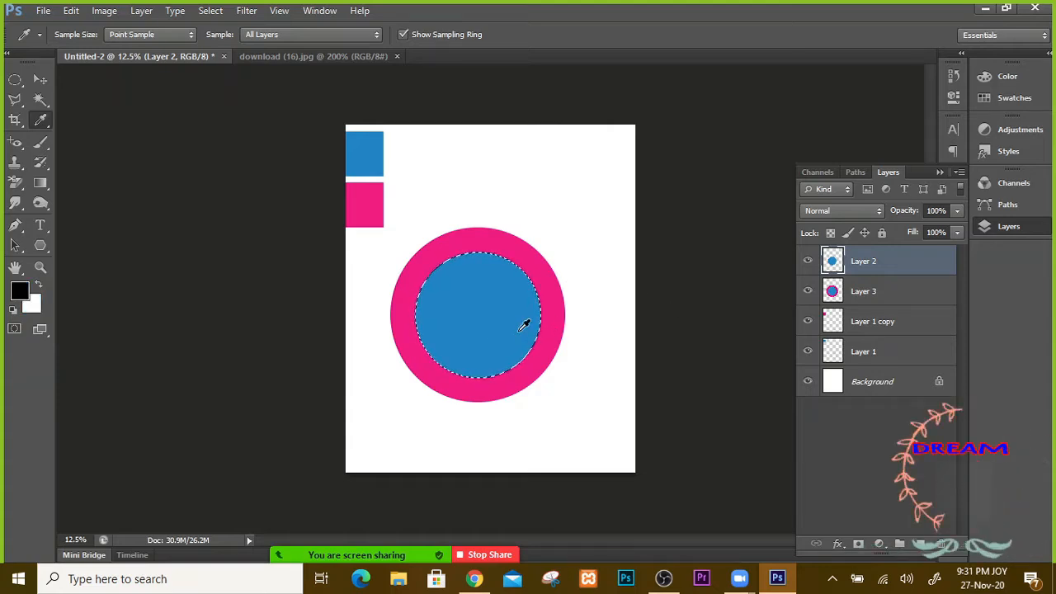
{"action": "key", "text": "ctrl+d"}
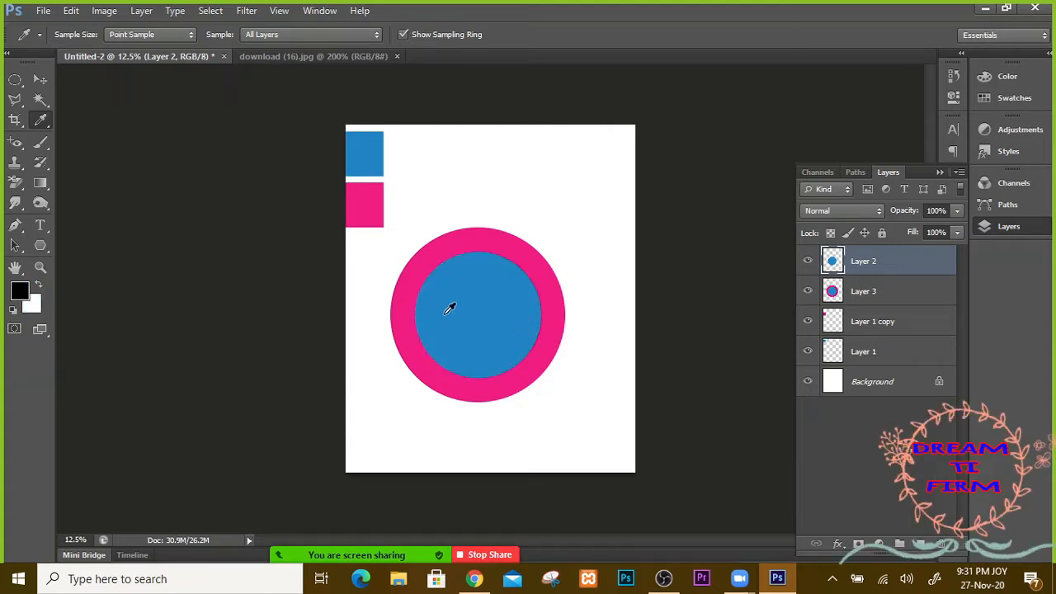
{"action": "left_click", "coordinate": [40, 80]}
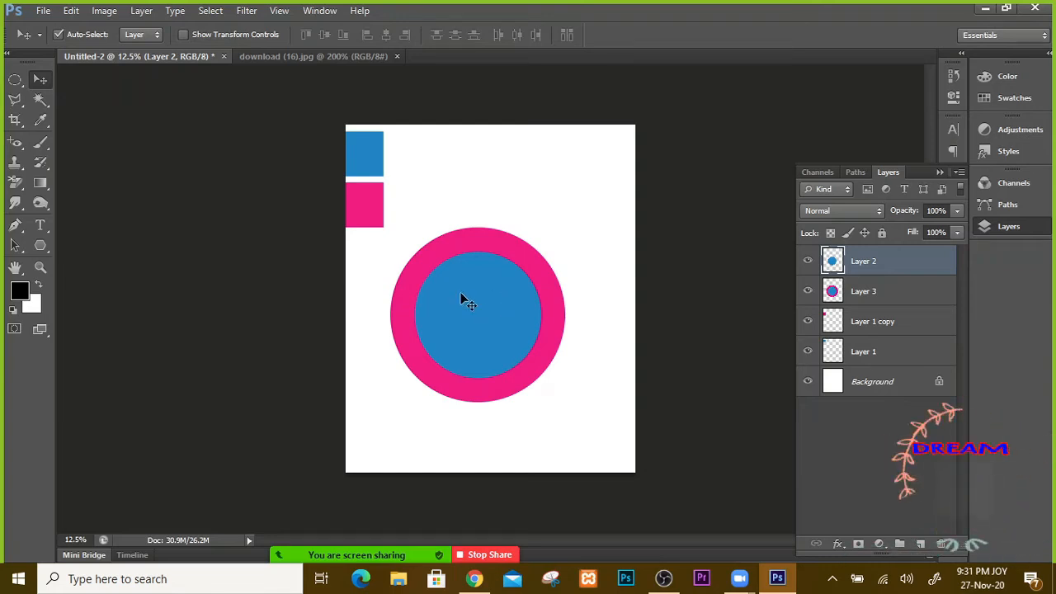
Step: Drag the blue circle to the upper right and the pink ring lower left, then nudge the circle down slightly
{"action": "left_click_drag", "start_coordinate": [460, 295], "coordinate": [530, 166]}
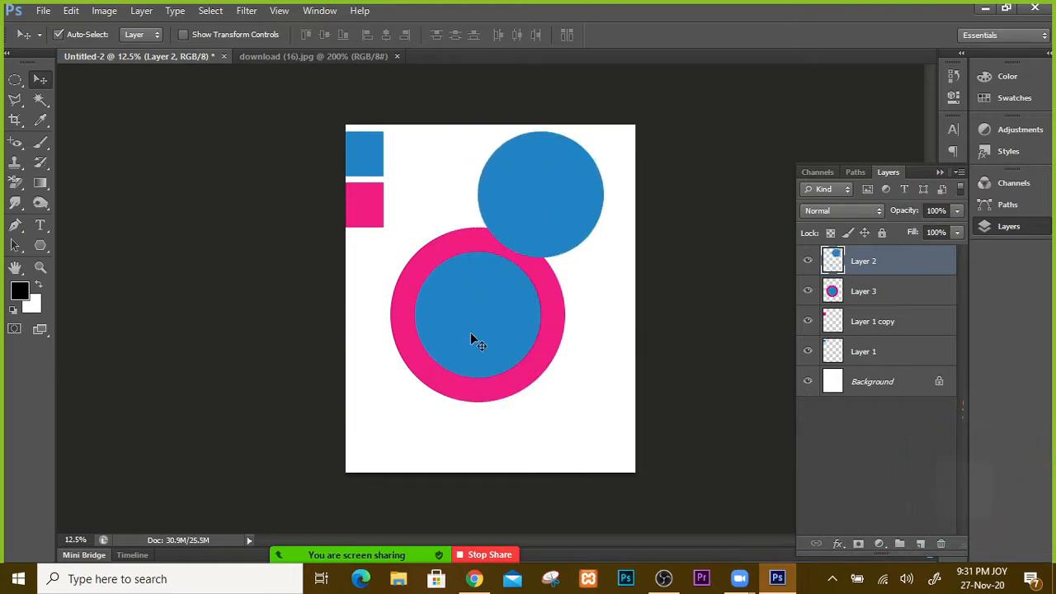
{"action": "left_click_drag", "start_coordinate": [463, 318], "coordinate": [437, 378]}
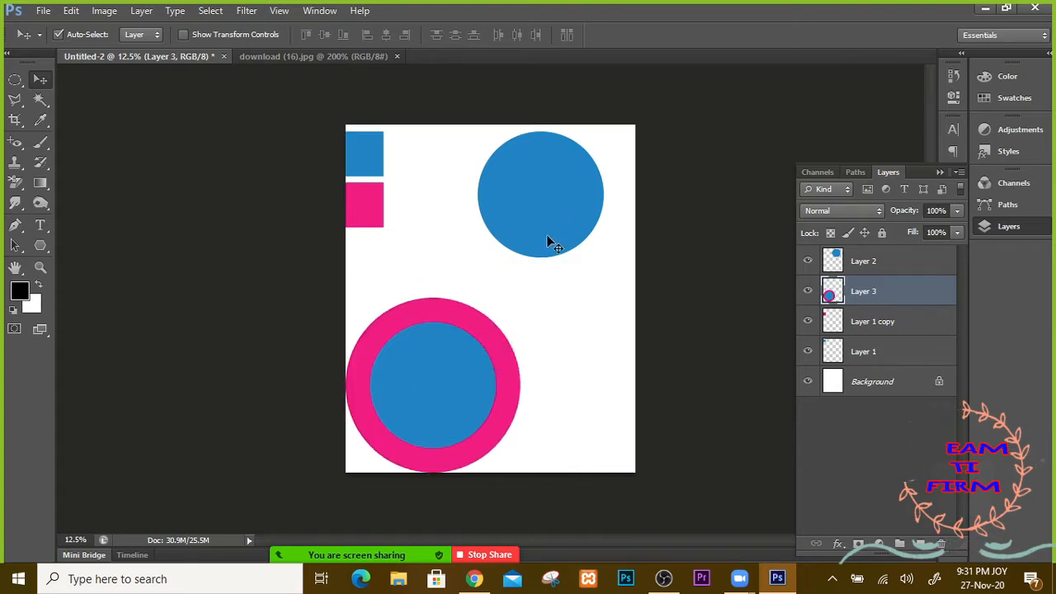
{"action": "left_click_drag", "start_coordinate": [548, 206], "coordinate": [545, 250]}
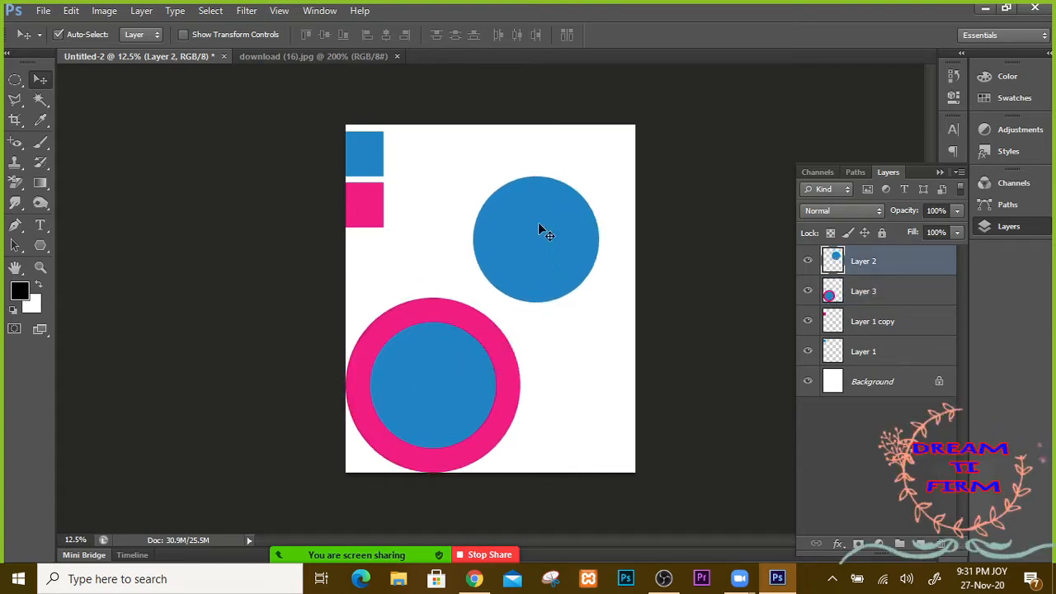
Step: Stroke the upper-right blue circle with a 10 px red outline outside its edge in Color Dodge mode
{"action": "left_click", "coordinate": [72, 11]}
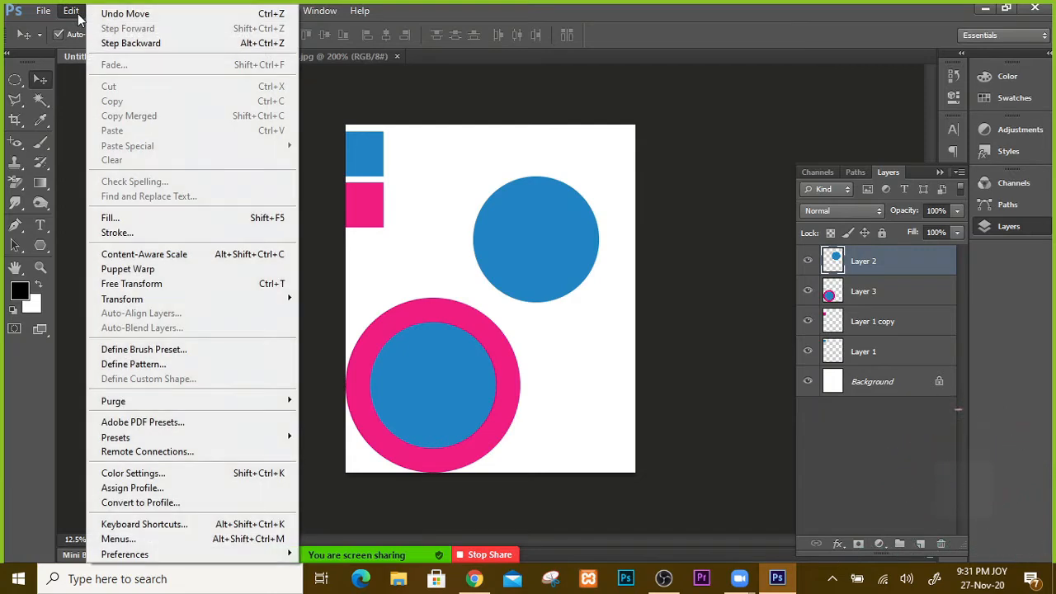
{"action": "left_click", "coordinate": [120, 234]}
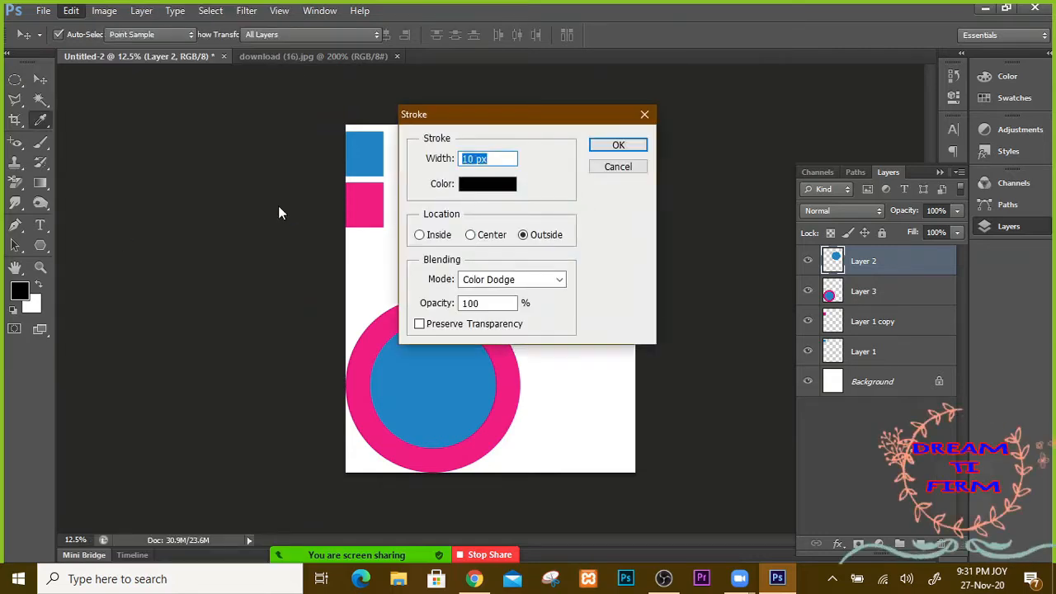
{"action": "mouse_move", "coordinate": [481, 124]}
{"action": "left_mouse_down"}
{"action": "mouse_move", "coordinate": [762, 37]}
{"action": "mouse_move", "coordinate": [811, 51]}
{"action": "left_mouse_up"}
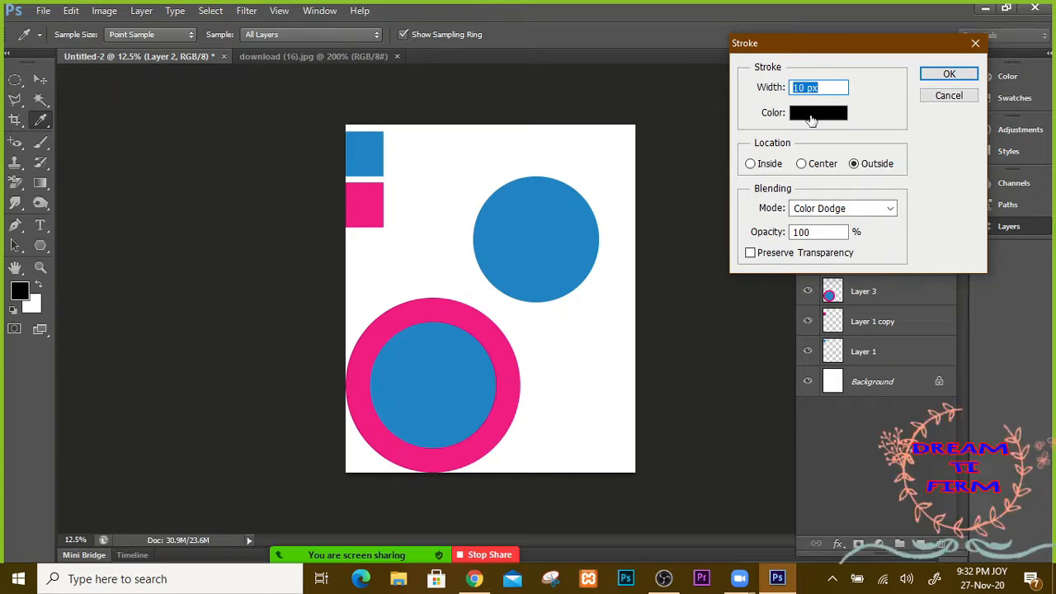
{"action": "left_click", "coordinate": [811, 120]}
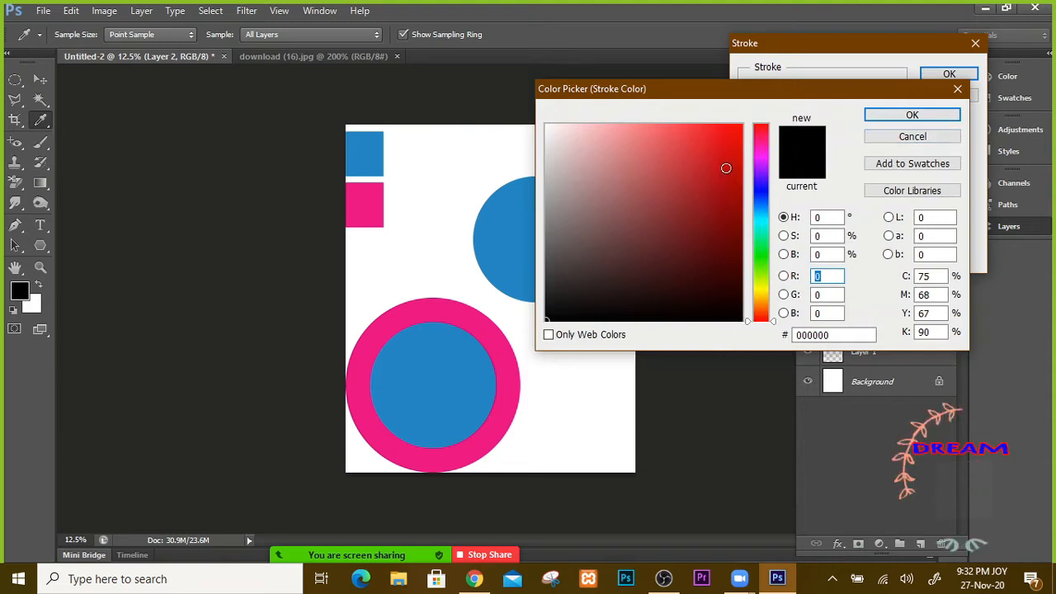
{"action": "left_click", "coordinate": [734, 132]}
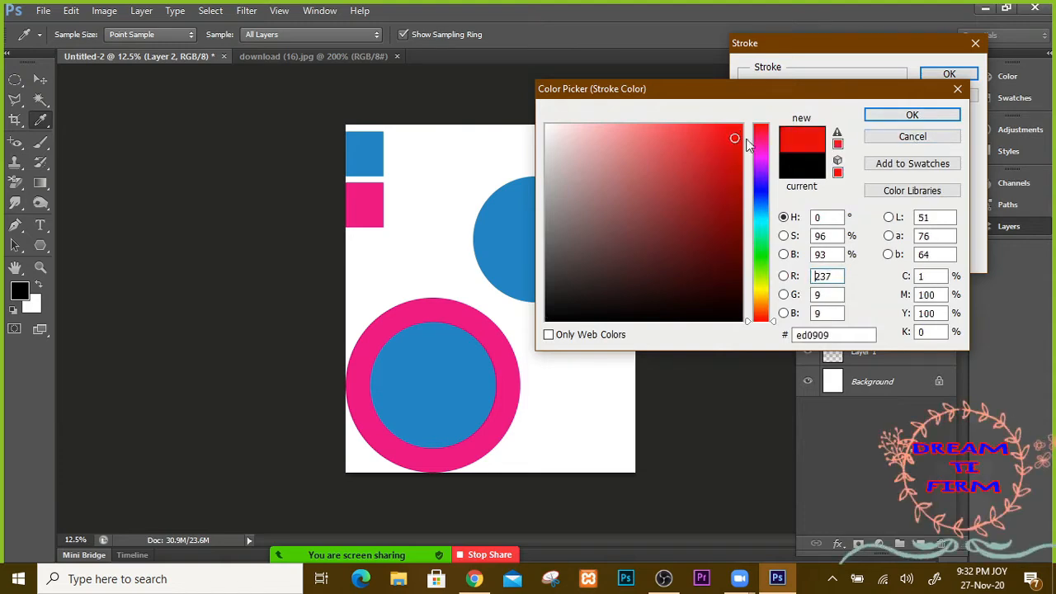
{"action": "left_click", "coordinate": [910, 115]}
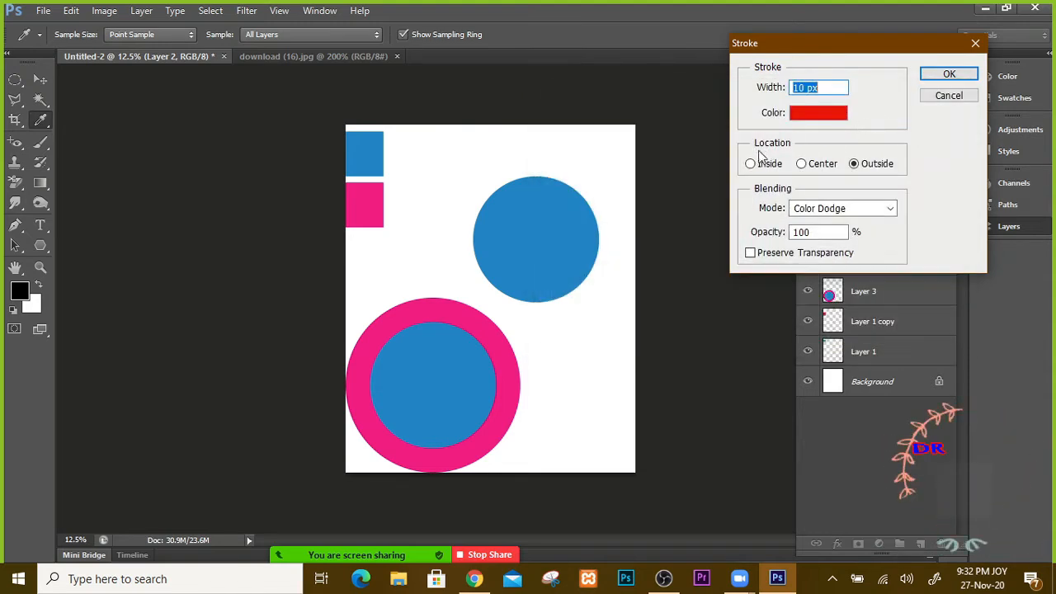
{"action": "left_click", "coordinate": [949, 74]}
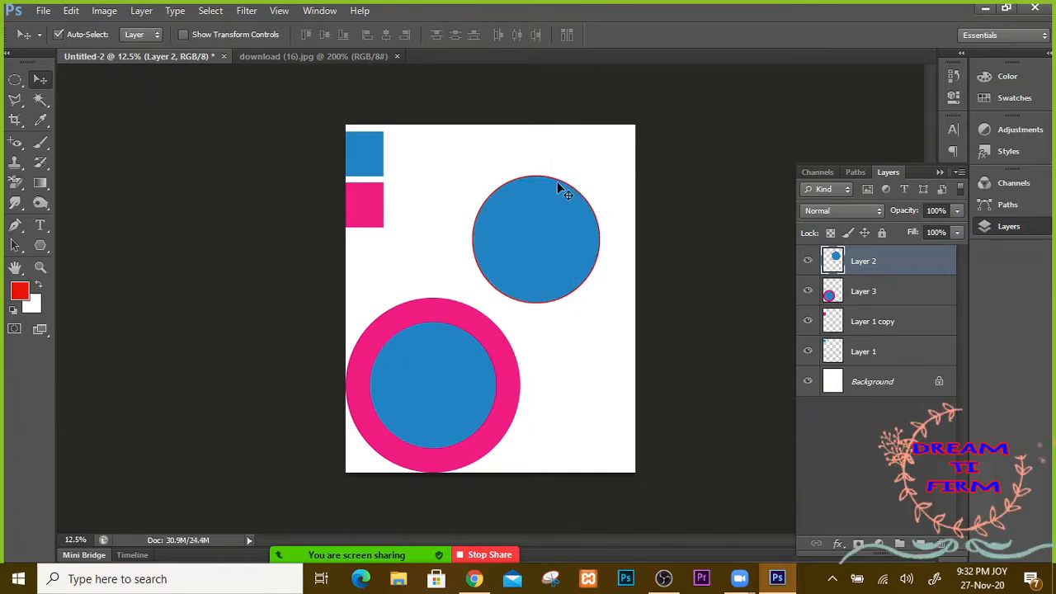
Step: Nudge the upper-right circle slightly up-left and set a new stroke's blending mode to Normal
{"action": "mouse_move", "coordinate": [549, 241]}
{"action": "left_mouse_down"}
{"action": "mouse_move", "coordinate": [525, 239]}
{"action": "mouse_move", "coordinate": [546, 229]}
{"action": "left_mouse_up"}
{"action": "left_click", "coordinate": [71, 11]}
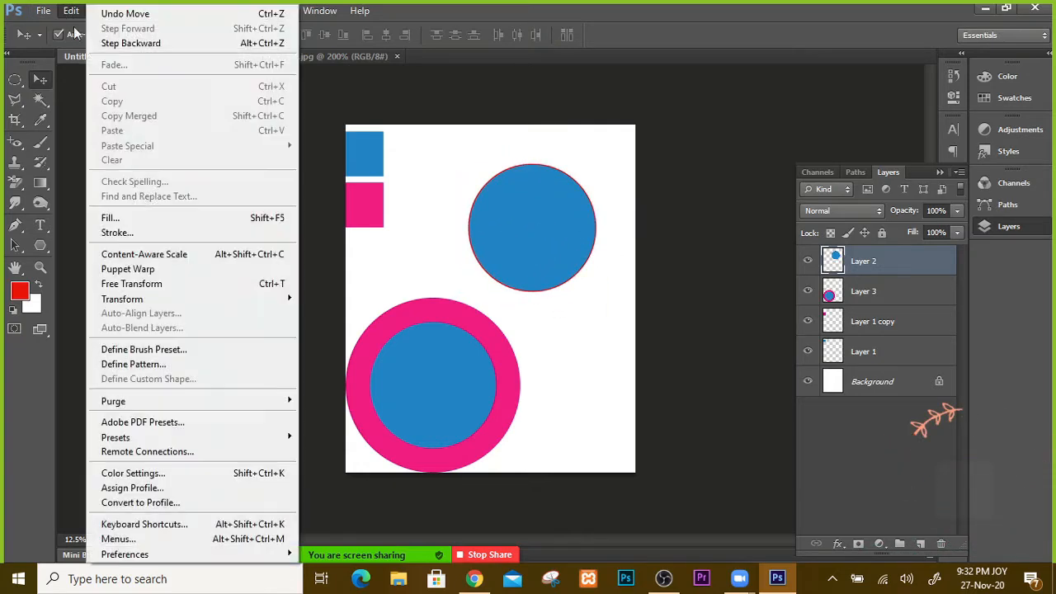
{"action": "left_click", "coordinate": [148, 234]}
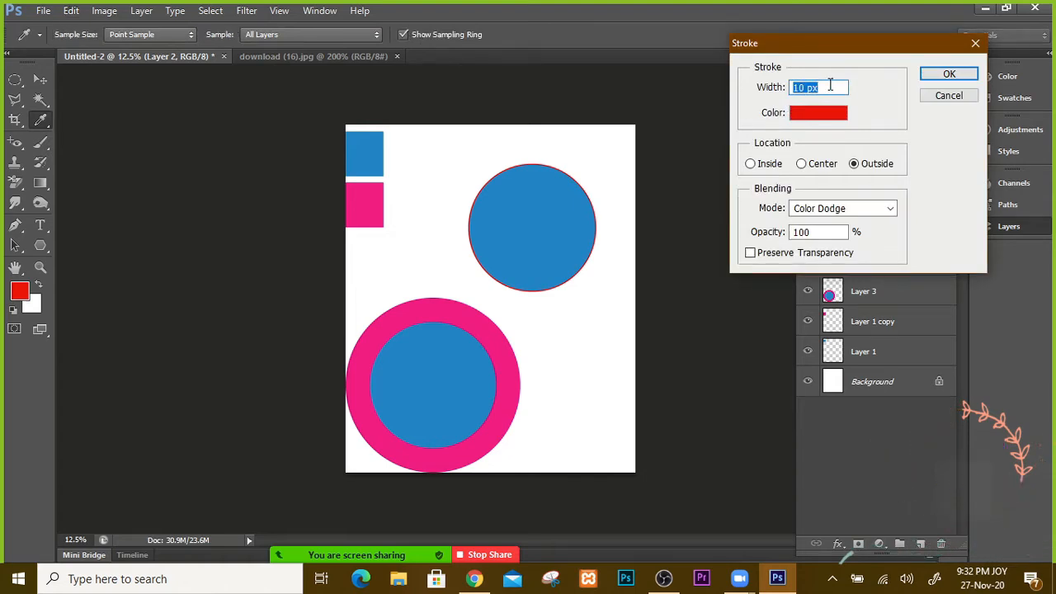
{"action": "left_click", "coordinate": [894, 208]}
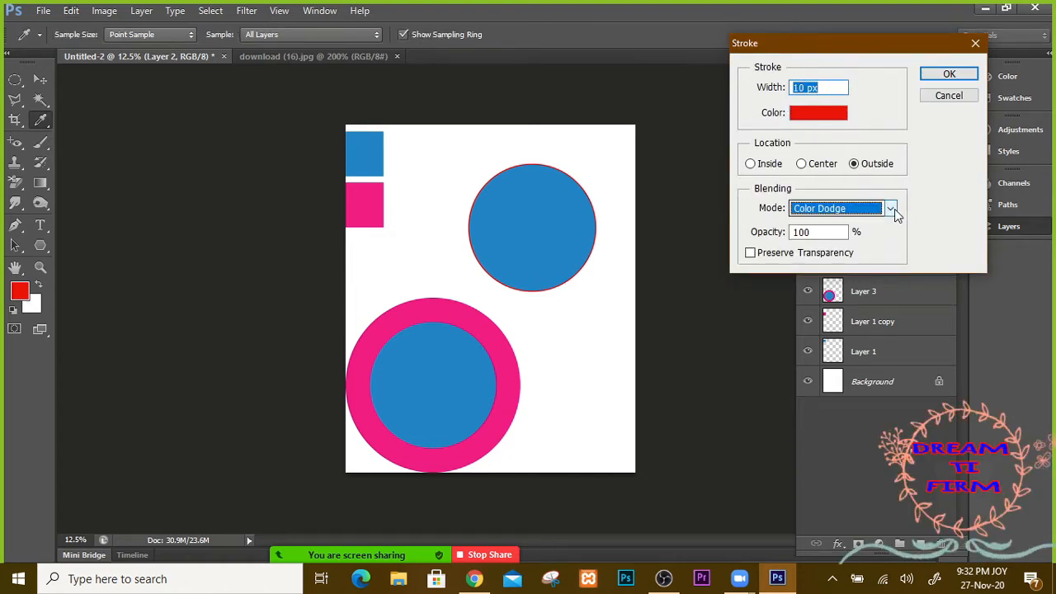
{"action": "left_click", "coordinate": [806, 8]}
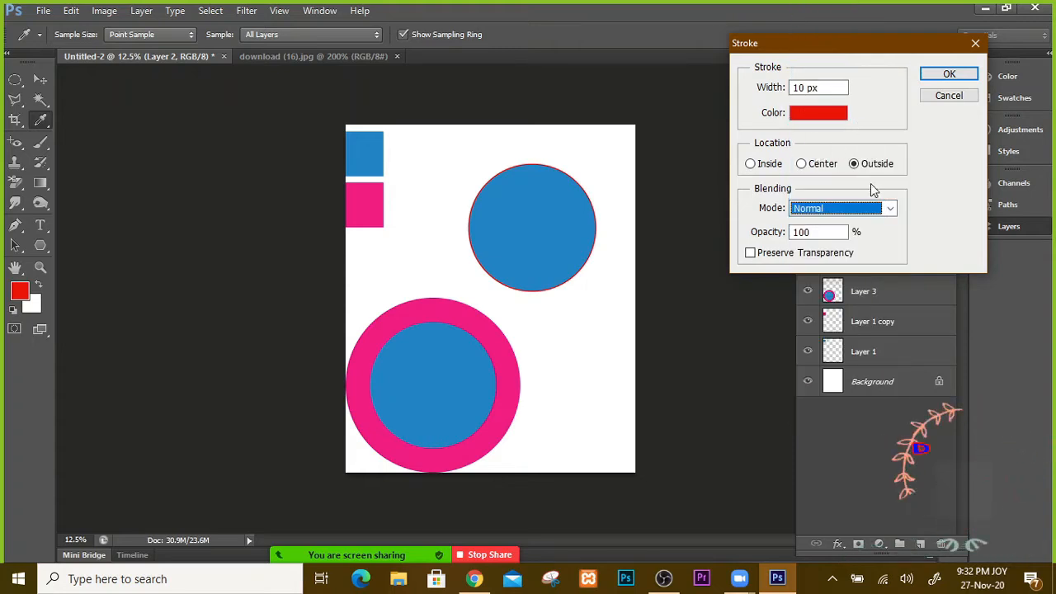
Step: Apply a 15 px red stroke outside the circle's edge
{"action": "left_click", "coordinate": [751, 164]}
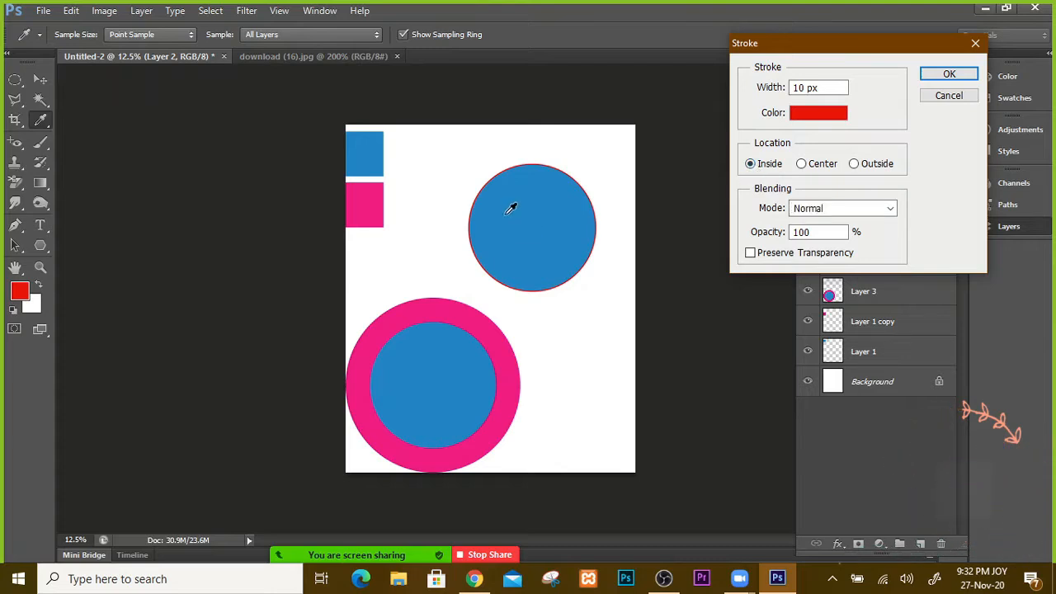
{"action": "left_click", "coordinate": [801, 164]}
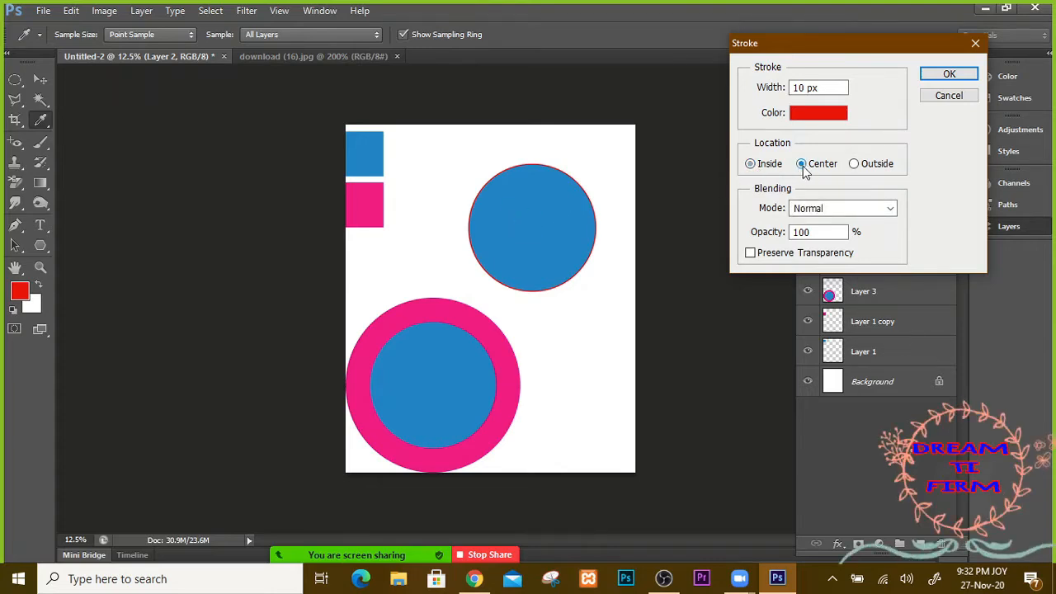
{"action": "left_click", "coordinate": [855, 164]}
{"action": "left_click_drag", "start_coordinate": [807, 91], "coordinate": [768, 91]}
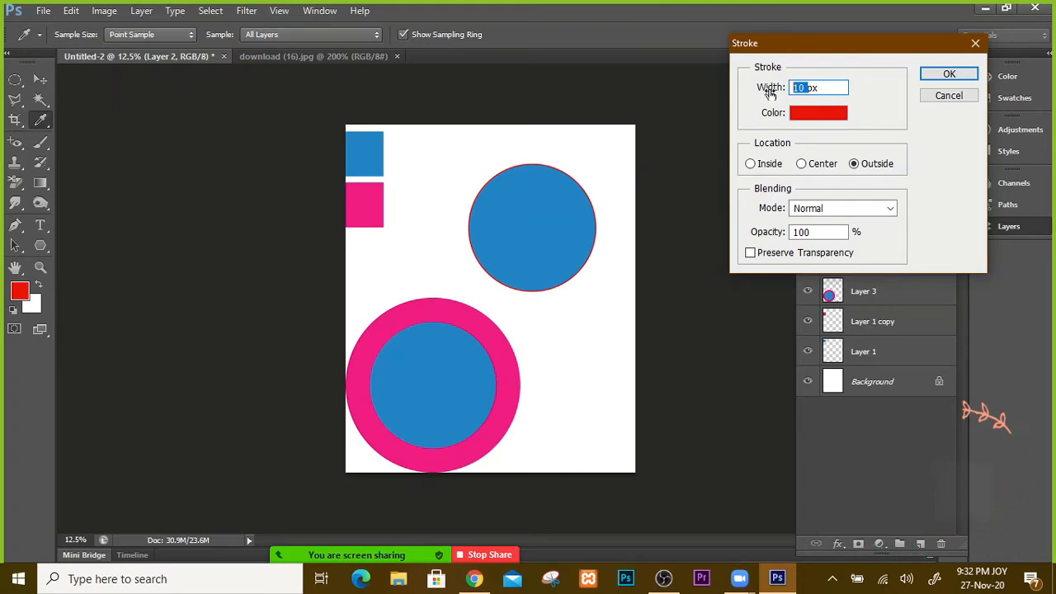
{"action": "type", "text": "15"}
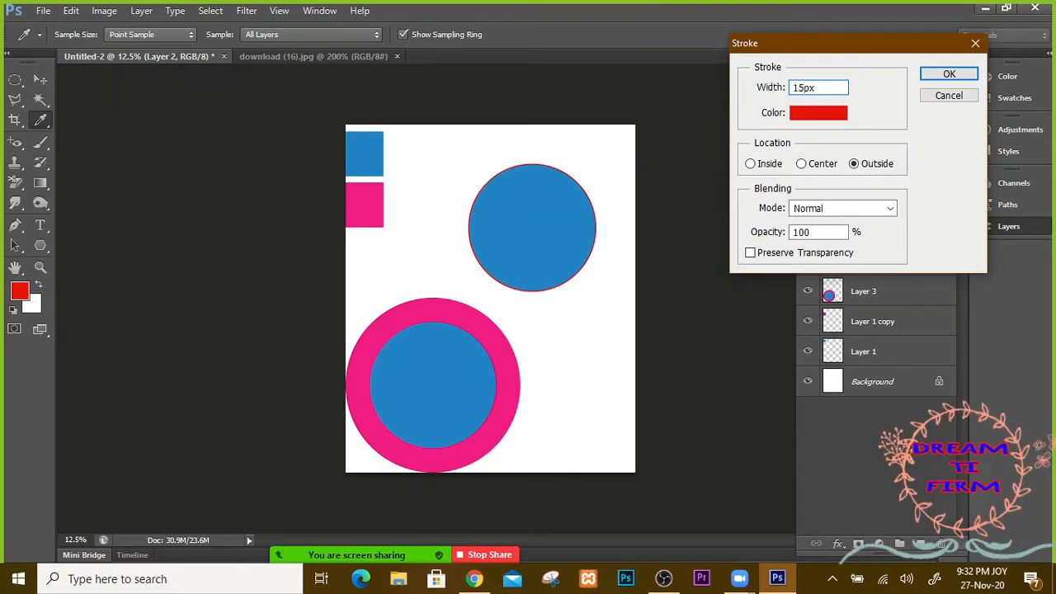
{"action": "left_click", "coordinate": [949, 75]}
{"action": "key", "text": "v"}
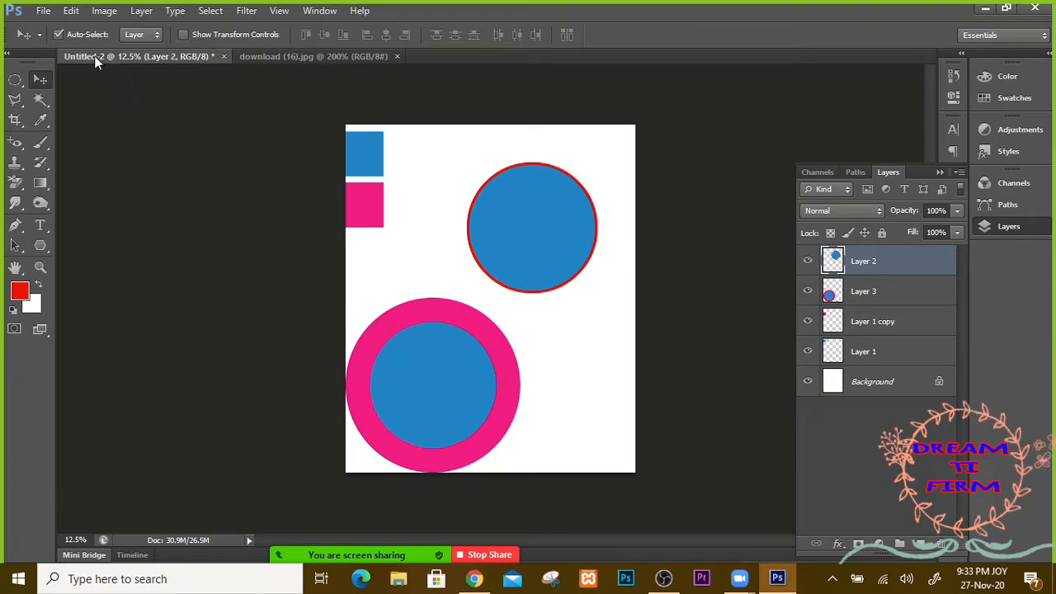
{"action": "left_click", "coordinate": [72, 12]}
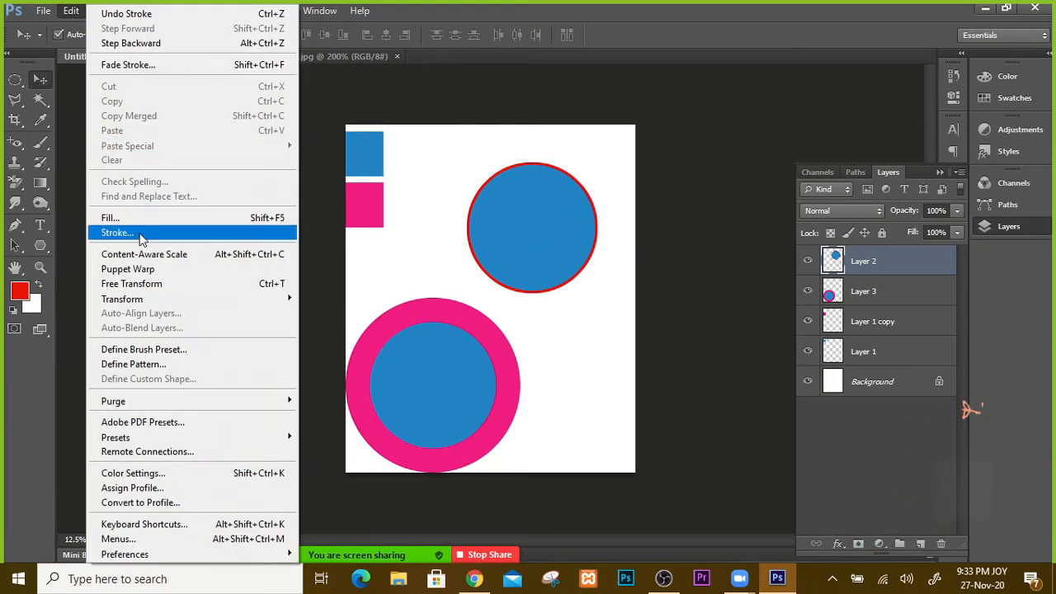
Step: Add a 15 px green stroke along the inside of the upper-right blue circle's edge
{"action": "left_click", "coordinate": [139, 234]}
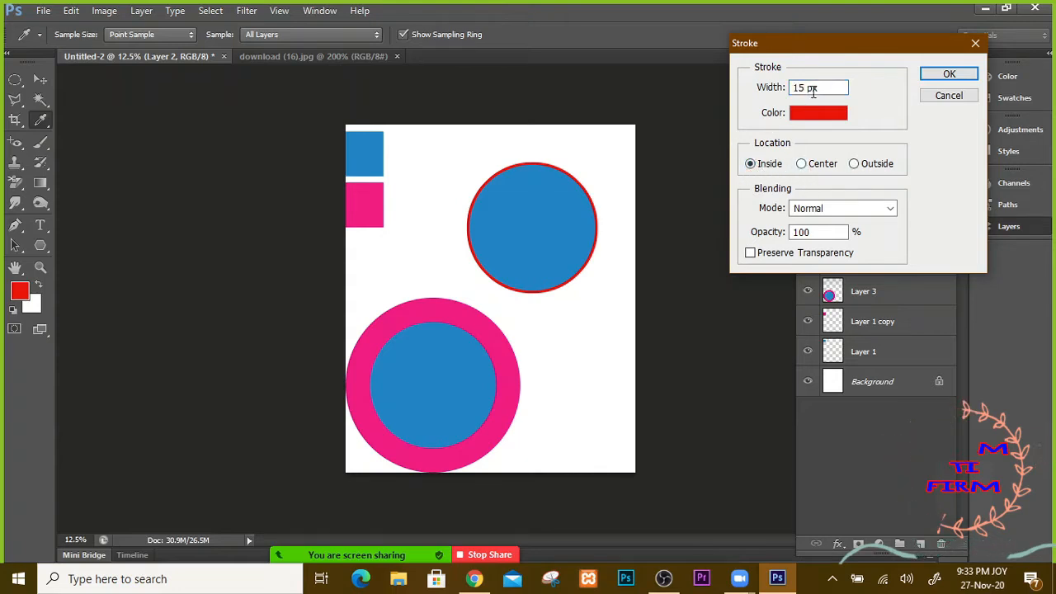
{"action": "double_click", "coordinate": [804, 88]}
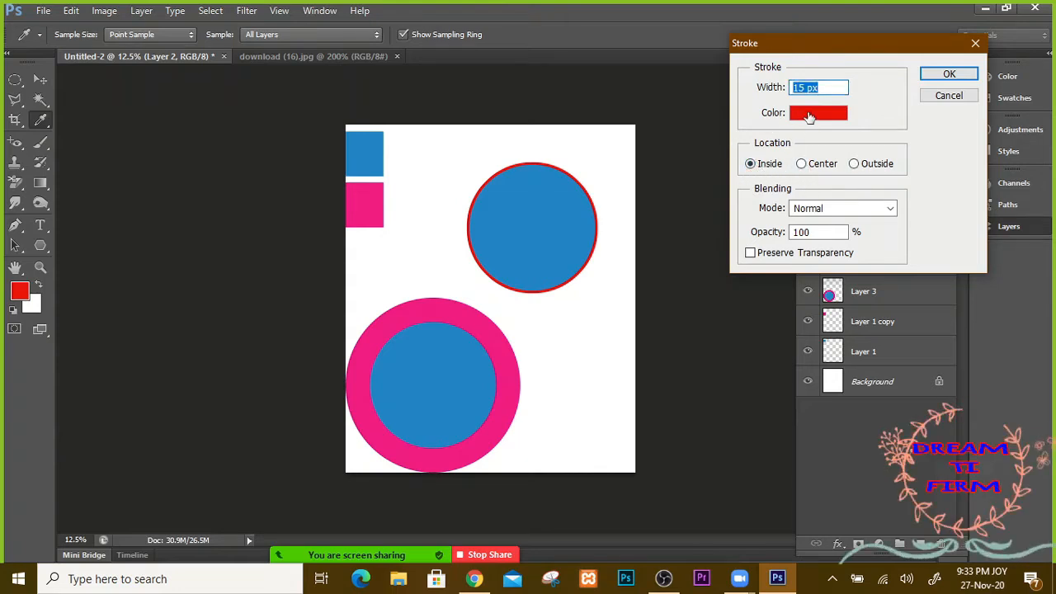
{"action": "left_click", "coordinate": [811, 115]}
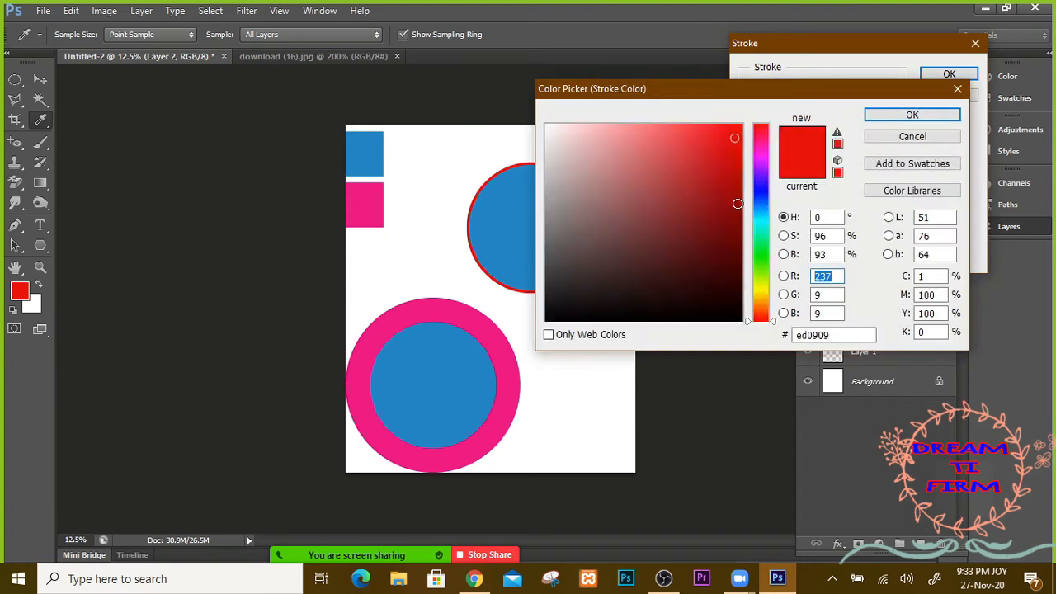
{"action": "left_click", "coordinate": [760, 253]}
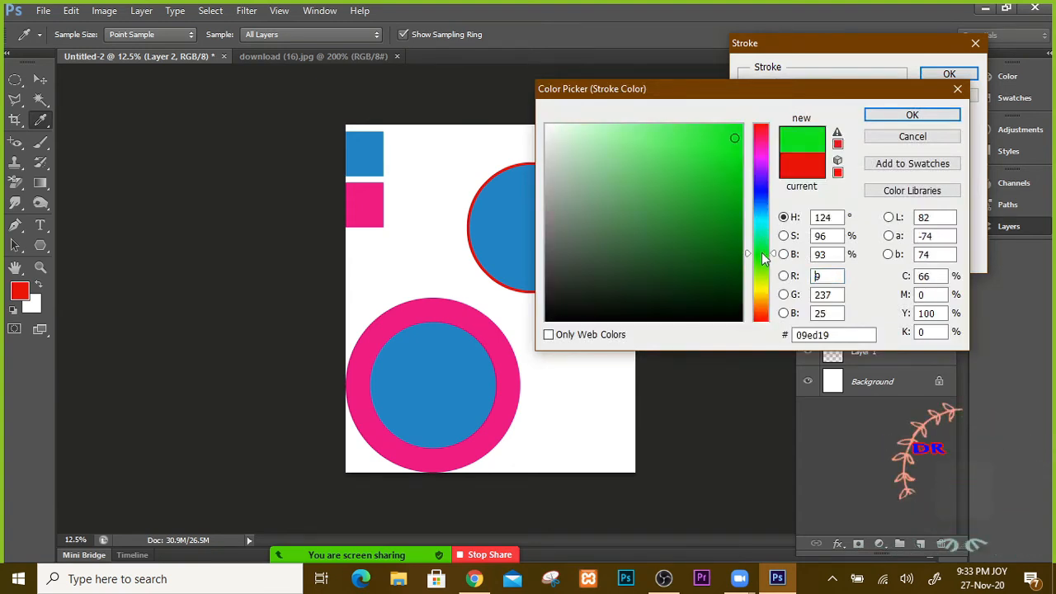
{"action": "left_click", "coordinate": [762, 252]}
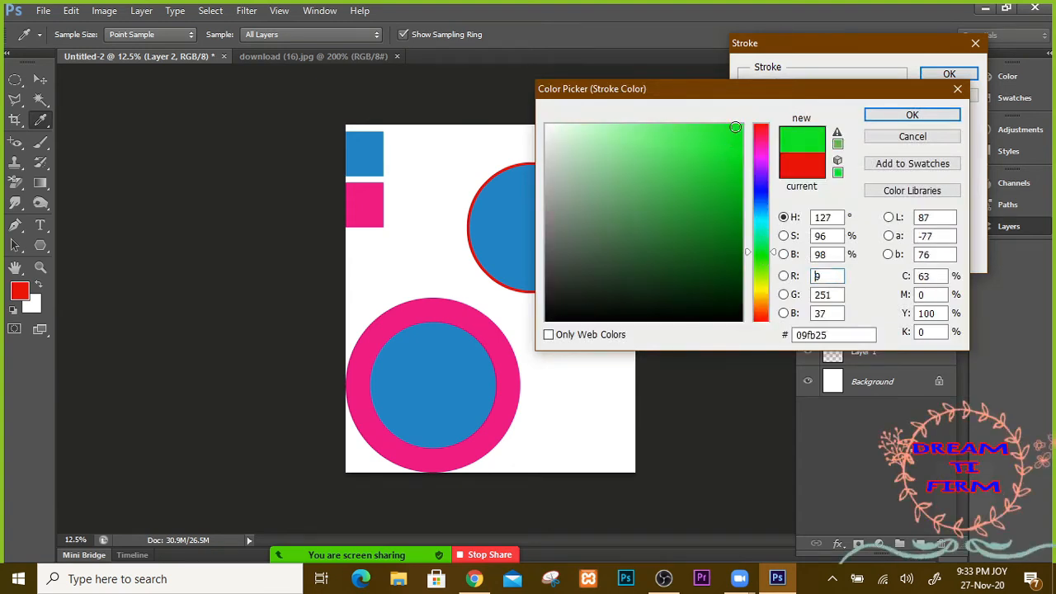
{"action": "left_click", "coordinate": [912, 117]}
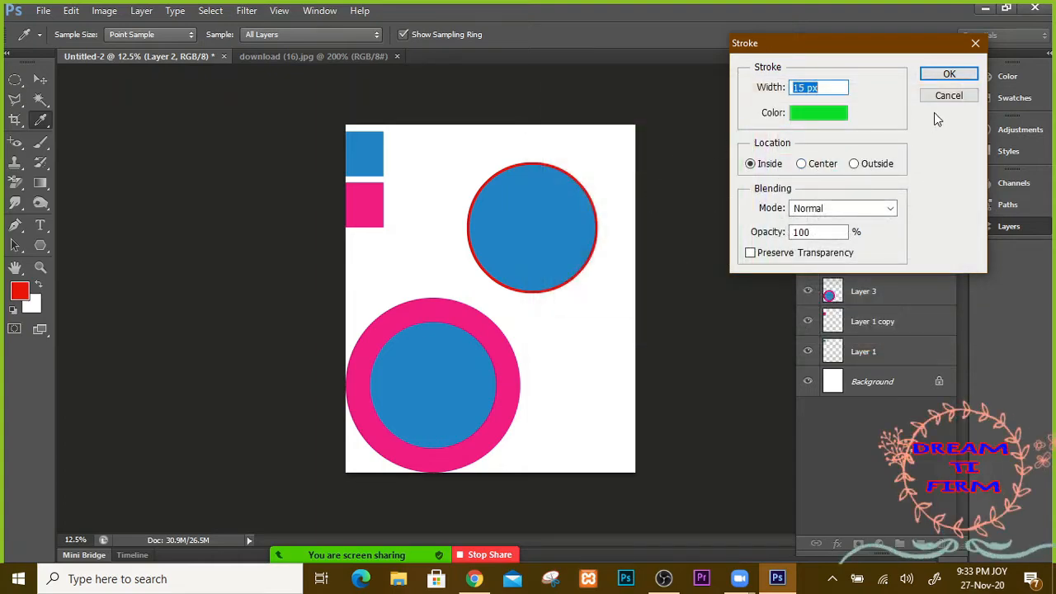
{"action": "left_click", "coordinate": [951, 74]}
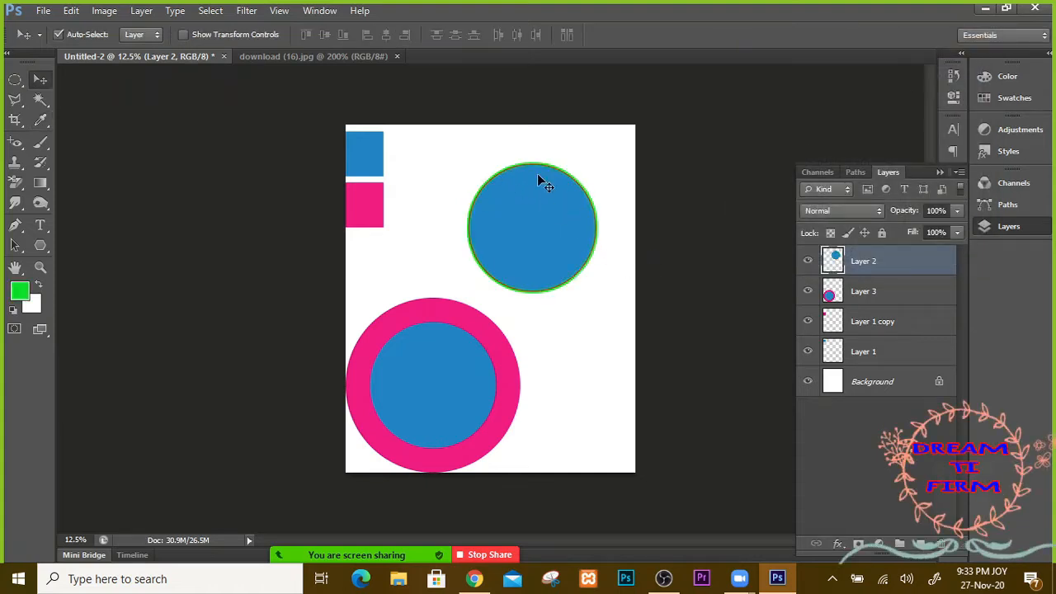
Step: Delete Layer 2, Layer 3, Layer 1 copy and Layer 1, then add a new empty layer
{"action": "key", "text": "ctrl+plus"}
{"action": "key", "text": "ctrl+plus"}
{"action": "key", "text": "ctrl+plus"}
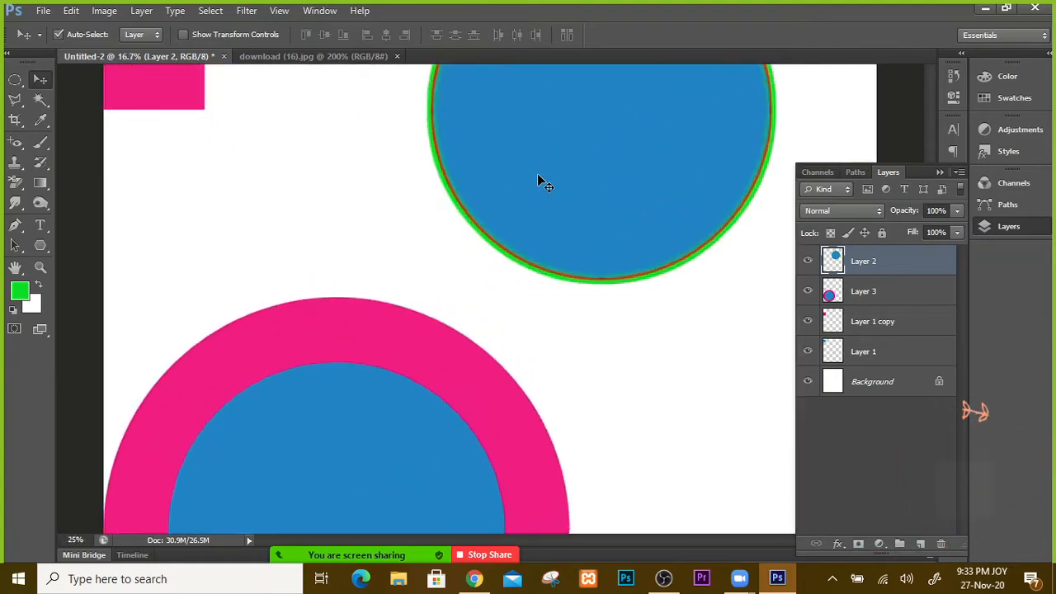
{"action": "left_click_drag", "start_coordinate": [536, 176], "coordinate": [419, 320]}
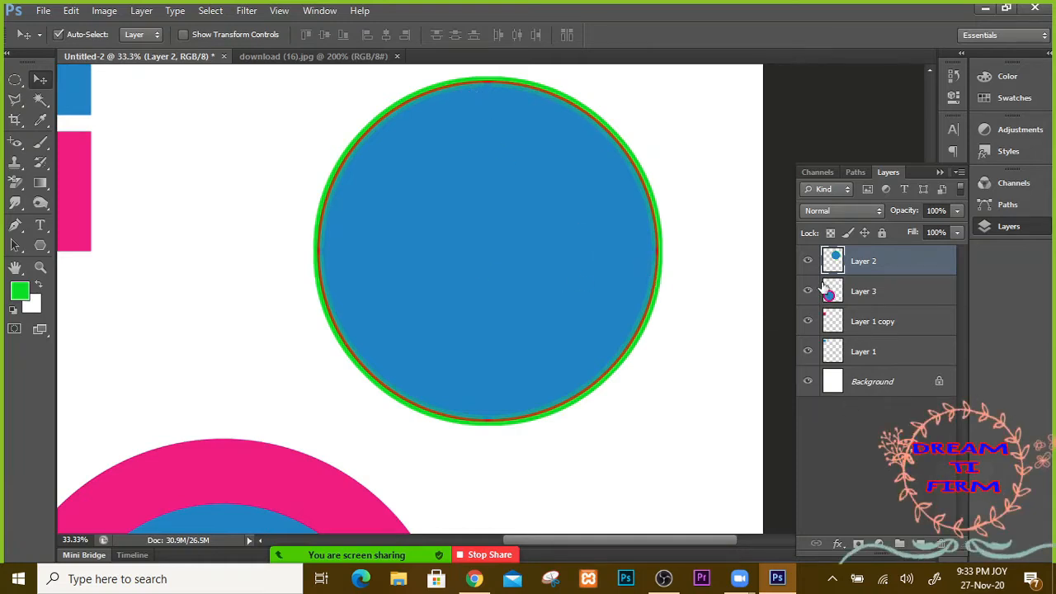
{"action": "left_click_drag", "start_coordinate": [877, 262], "coordinate": [940, 543]}
{"action": "left_click_drag", "start_coordinate": [858, 269], "coordinate": [944, 542]}
{"action": "left_click_drag", "start_coordinate": [855, 262], "coordinate": [940, 544]}
{"action": "left_click_drag", "start_coordinate": [854, 261], "coordinate": [940, 543]}
{"action": "left_click", "coordinate": [920, 544]}
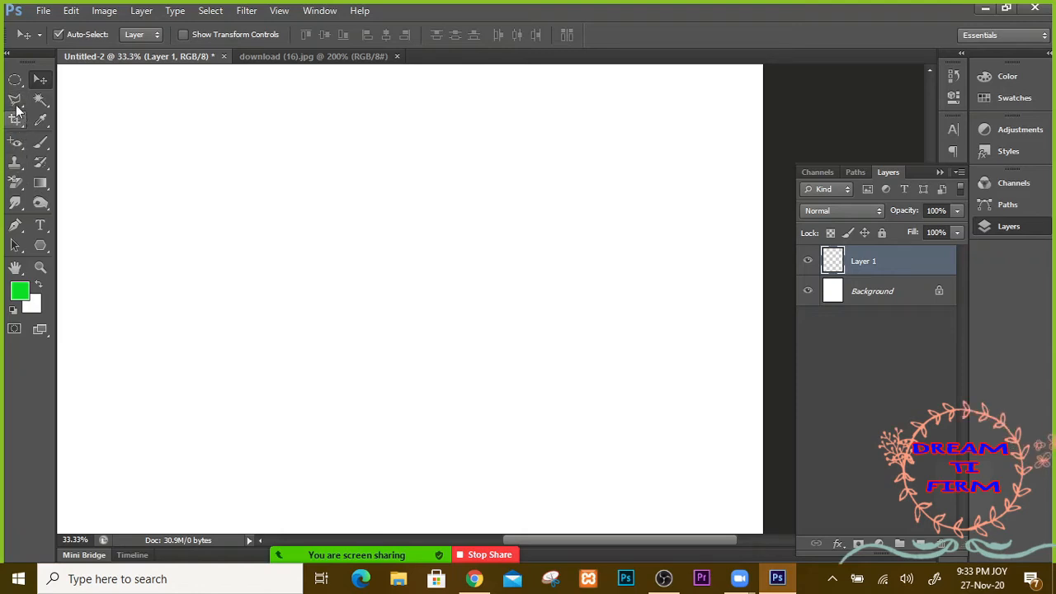
Step: Select a wide rectangle across the canvas middle with the Rectangular Marquee, fill it green, and deselect
{"action": "left_click", "coordinate": [16, 81]}
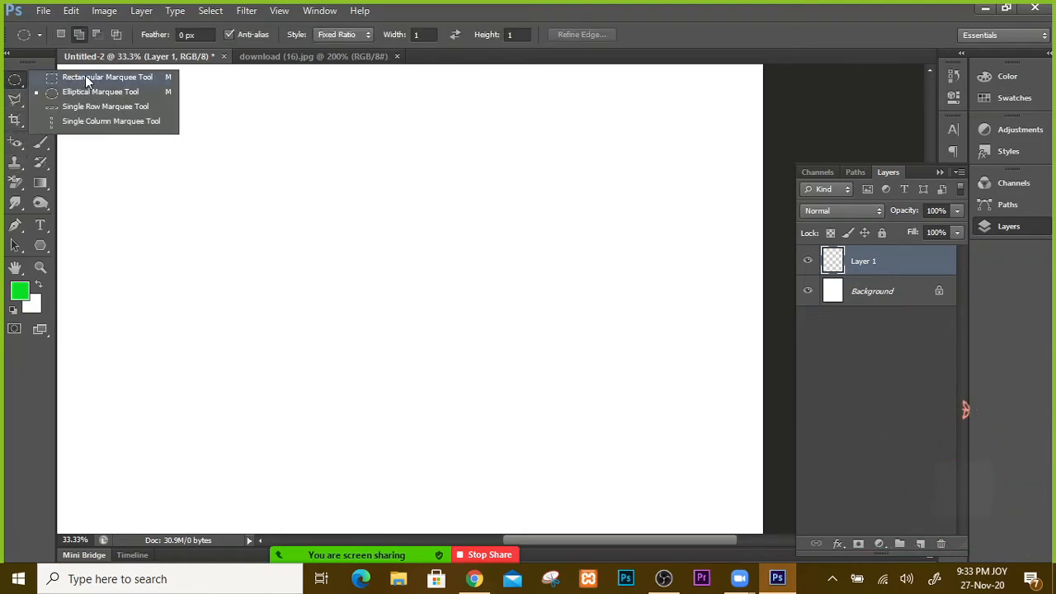
{"action": "left_click", "coordinate": [85, 76]}
{"action": "left_click_drag", "start_coordinate": [184, 179], "coordinate": [610, 383]}
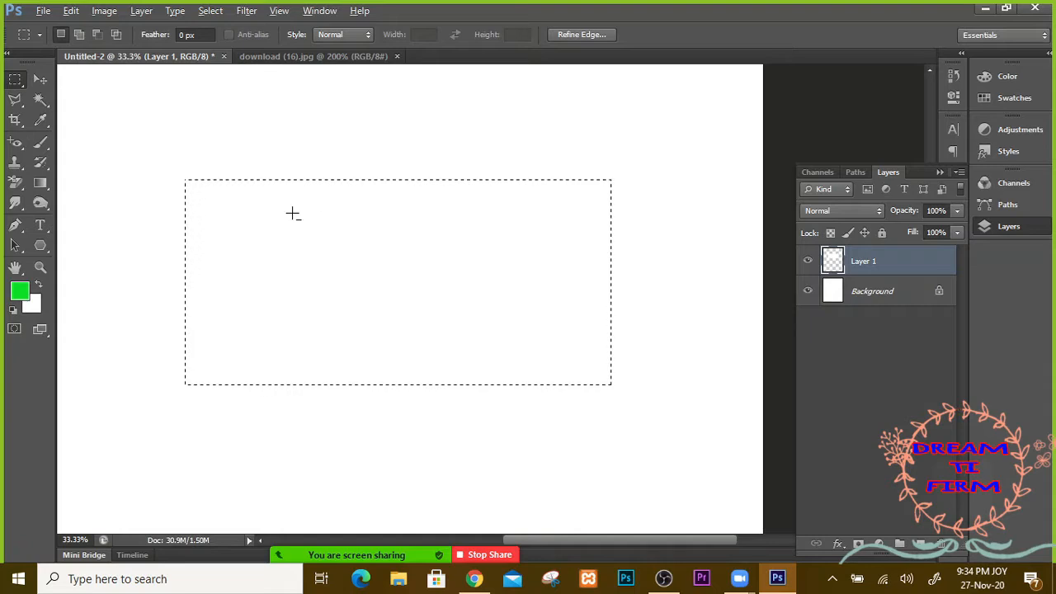
{"action": "key", "text": "alt+BackSpace"}
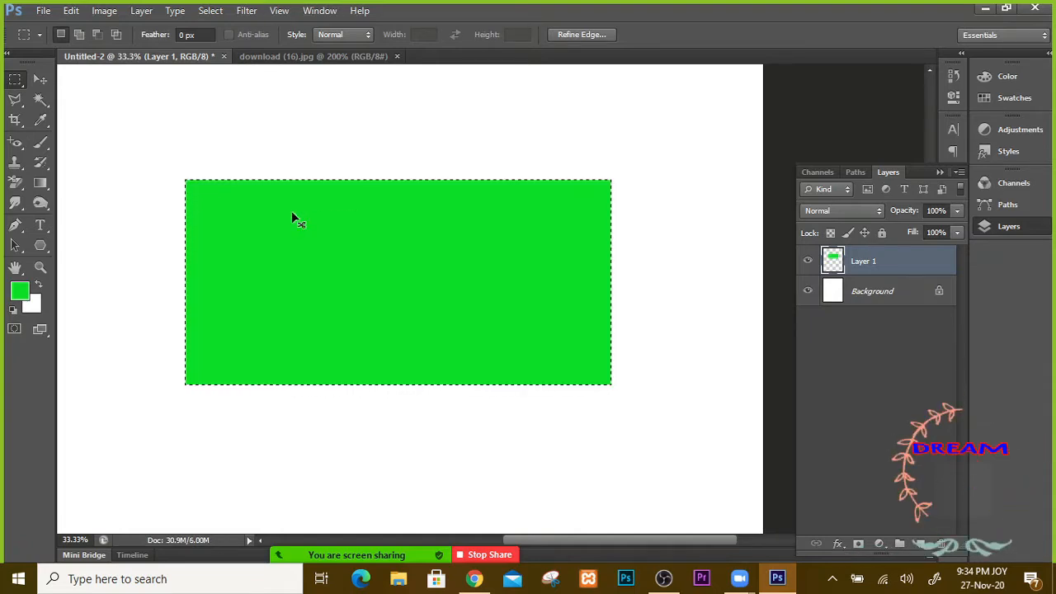
{"action": "left_click", "coordinate": [292, 212]}
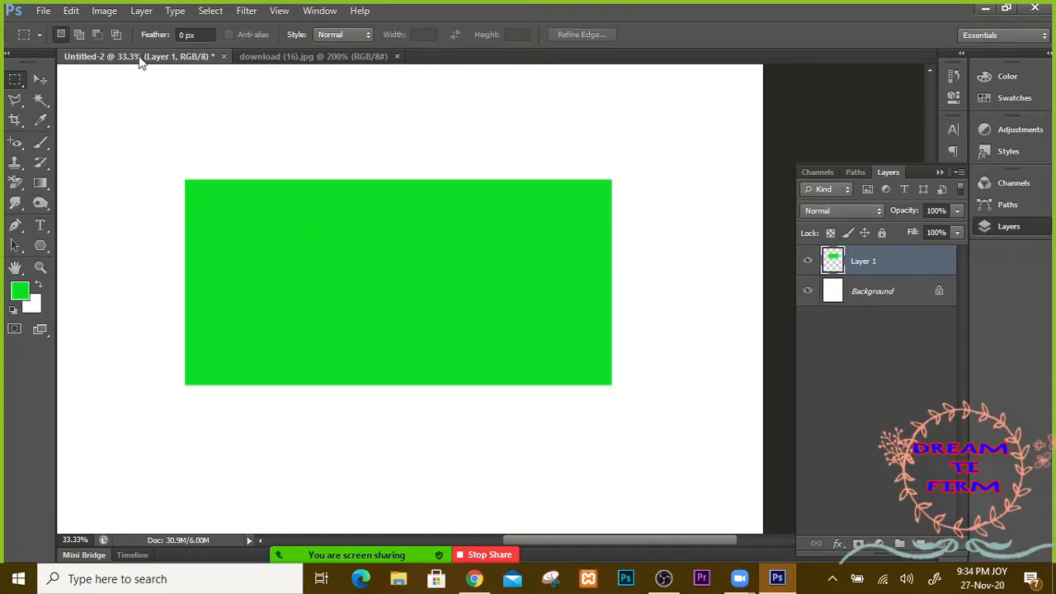
{"action": "left_click", "coordinate": [69, 12]}
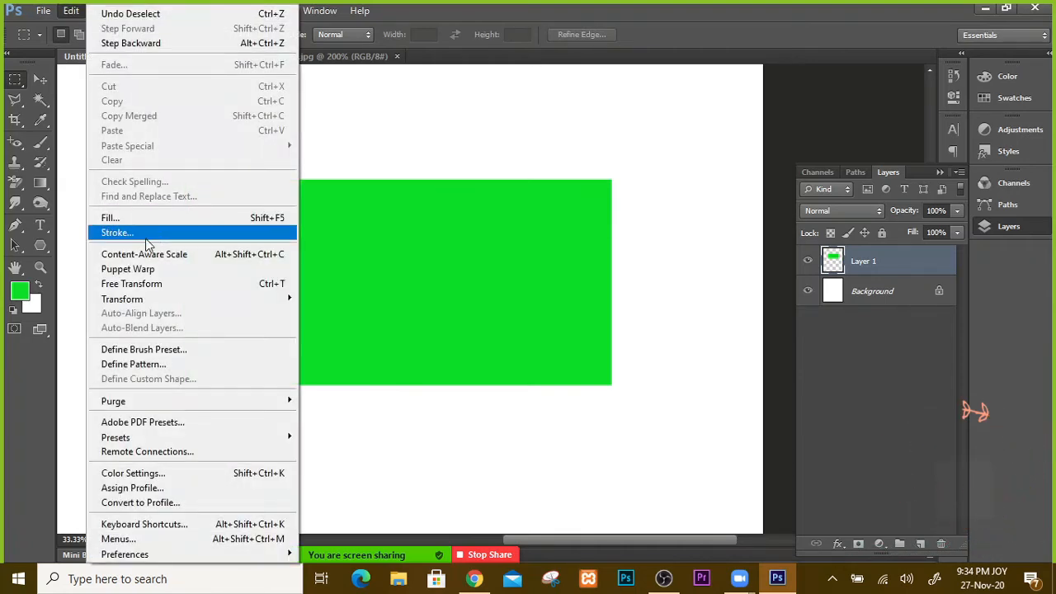
Step: Outline the green rectangle with a 15 px dark blue centred stroke, then undo it
{"action": "left_click", "coordinate": [127, 235]}
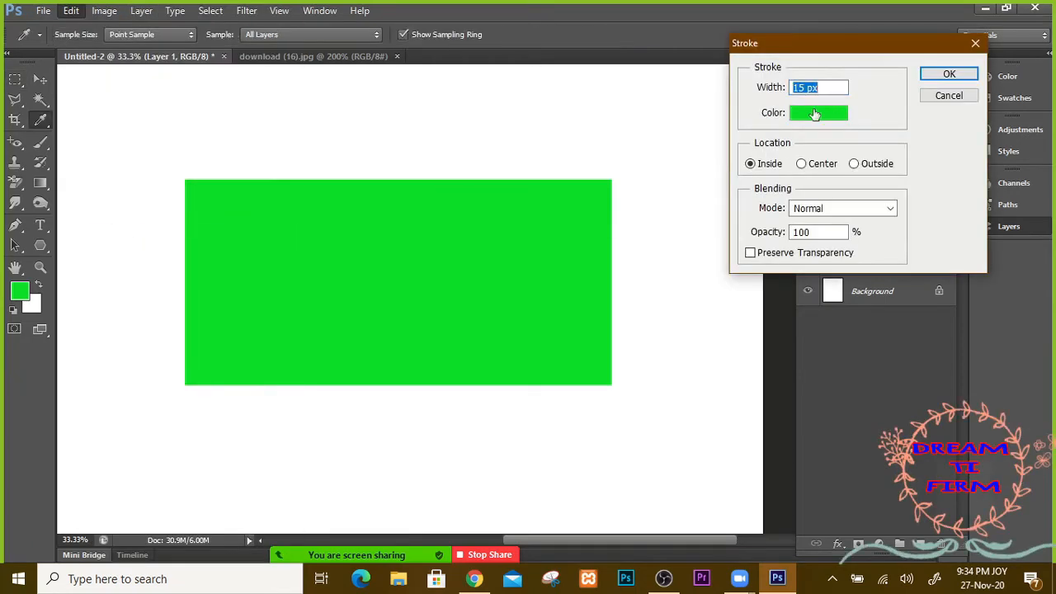
{"action": "left_click", "coordinate": [814, 114]}
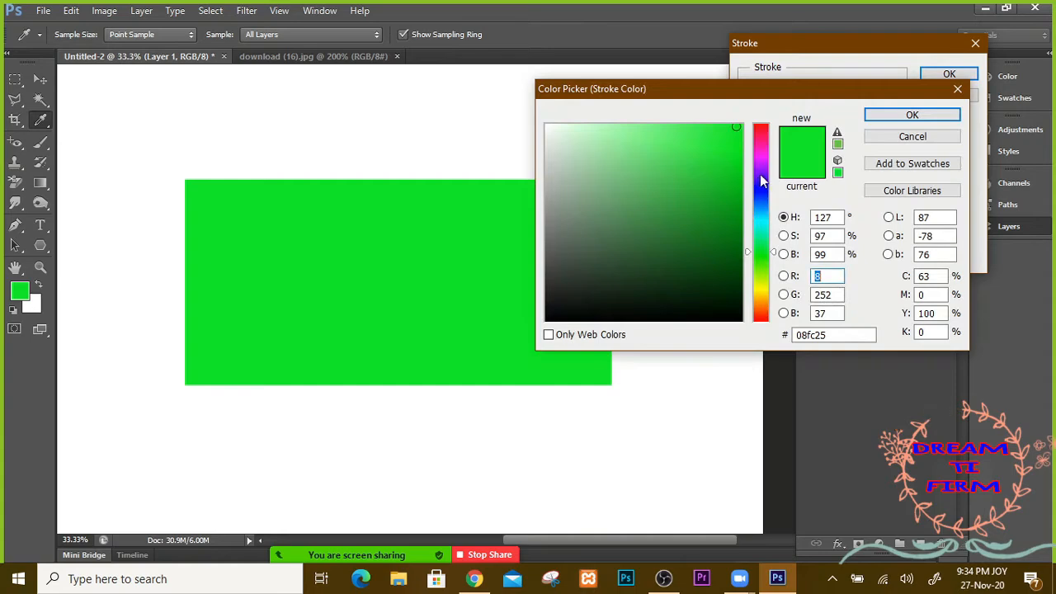
{"action": "left_click", "coordinate": [760, 190]}
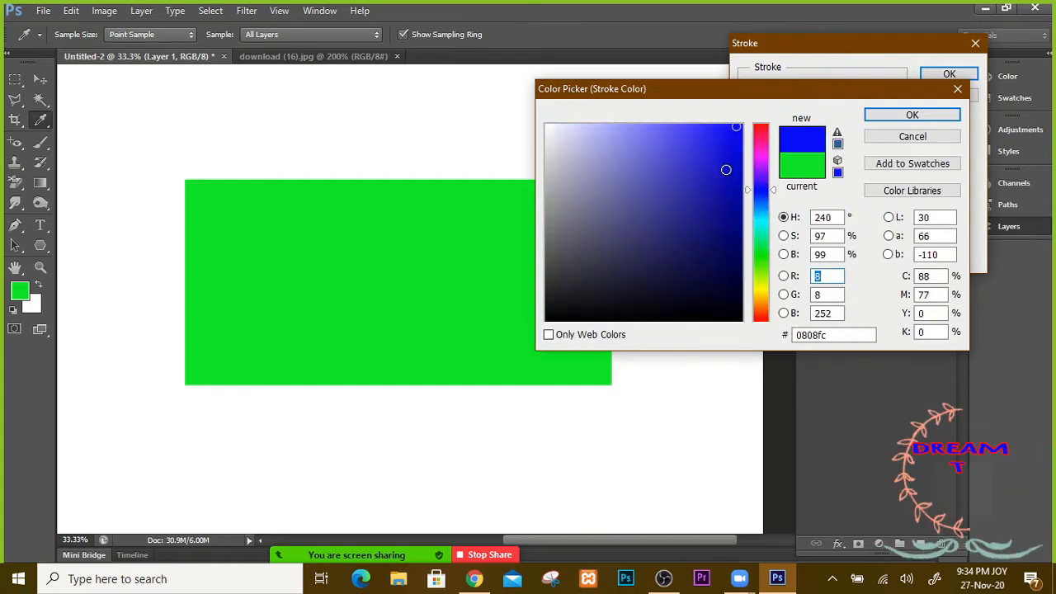
{"action": "left_click", "coordinate": [718, 178]}
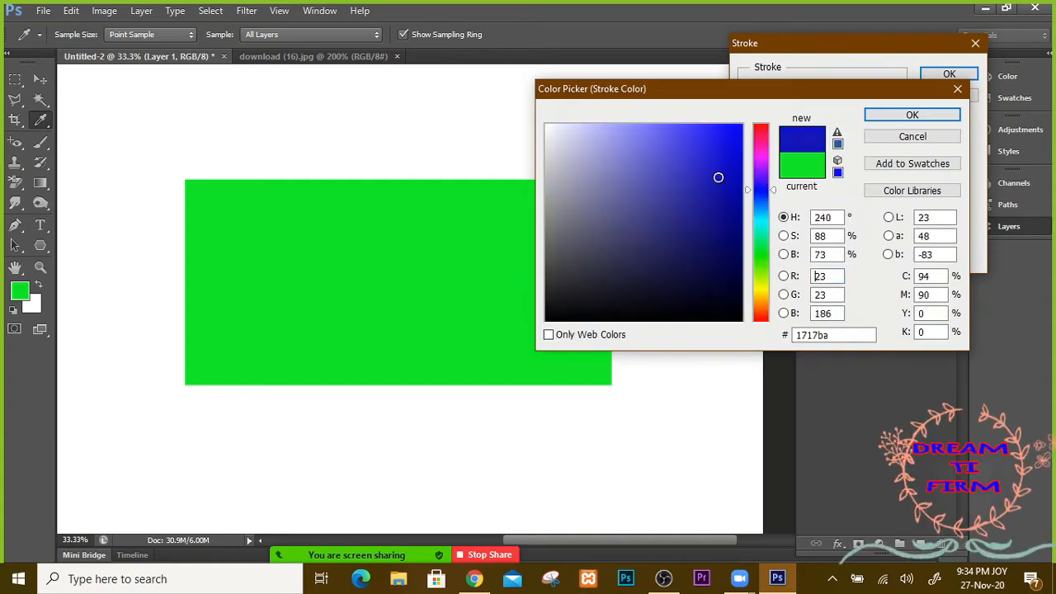
{"action": "left_click", "coordinate": [912, 115]}
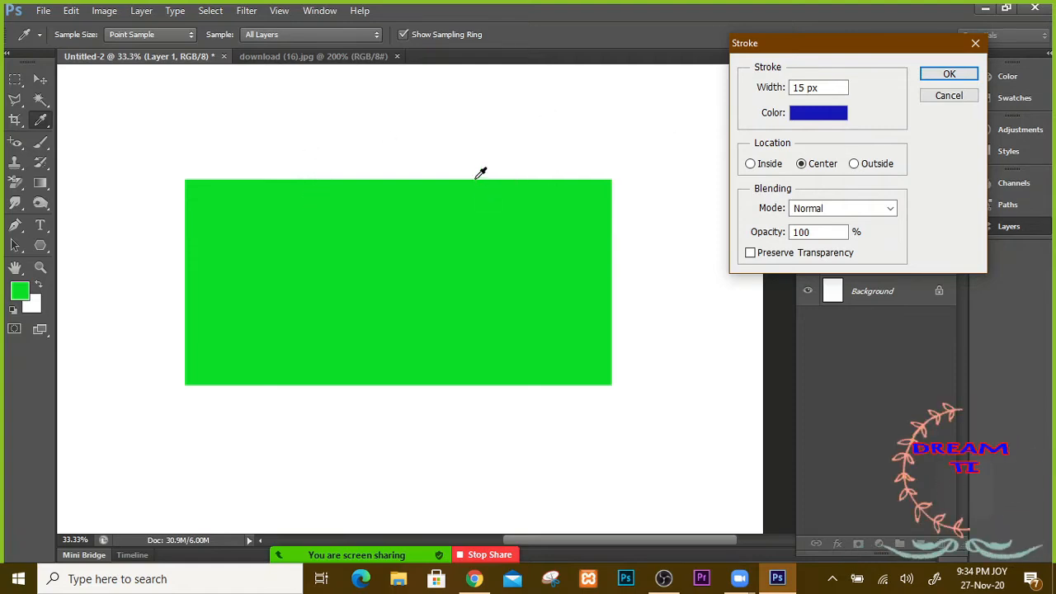
{"action": "left_click", "coordinate": [930, 73]}
{"action": "key", "text": "m"}
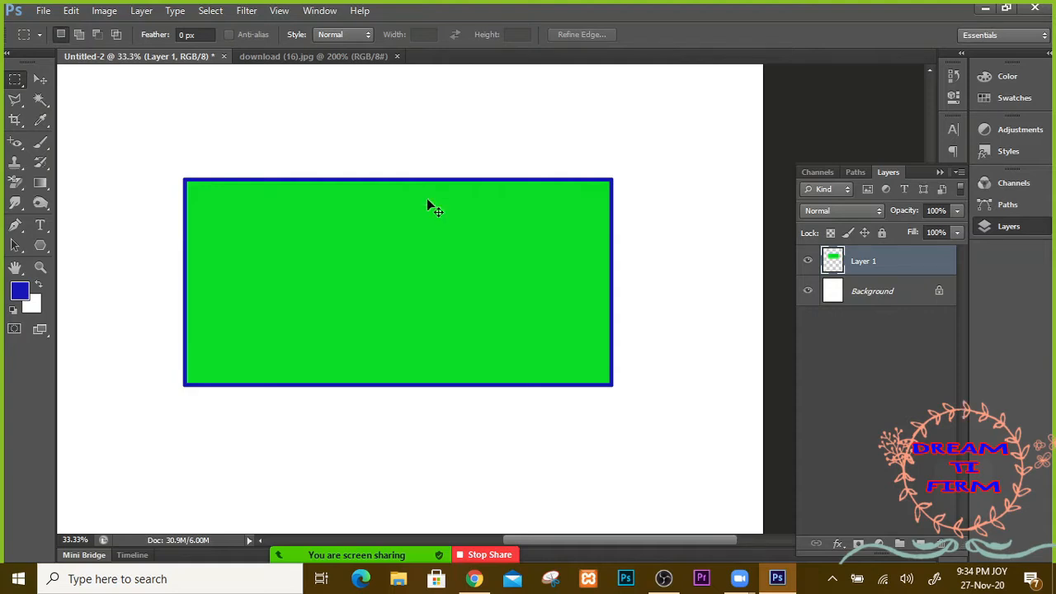
{"action": "key", "text": "ctrl+z"}
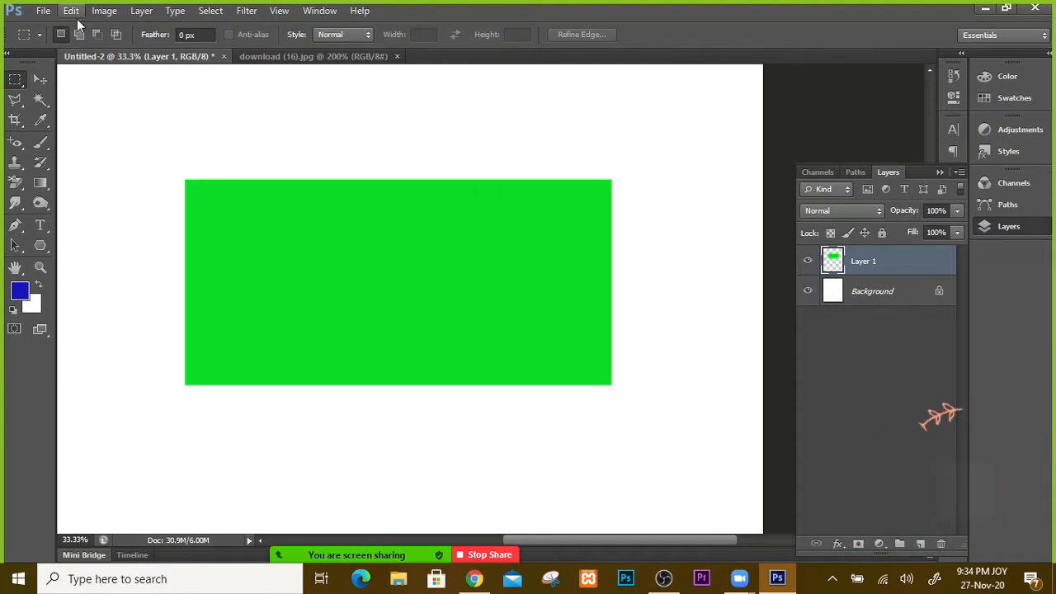
Step: Stroke the green rectangle with a 20 px blue line placed inside its edge
{"action": "left_click", "coordinate": [74, 13]}
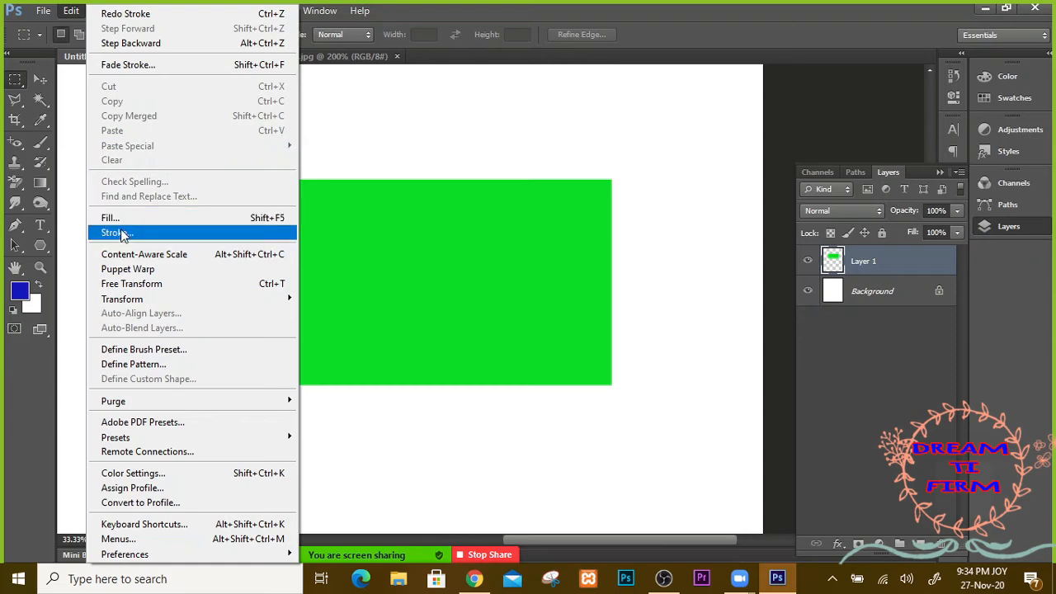
{"action": "left_click", "coordinate": [122, 234]}
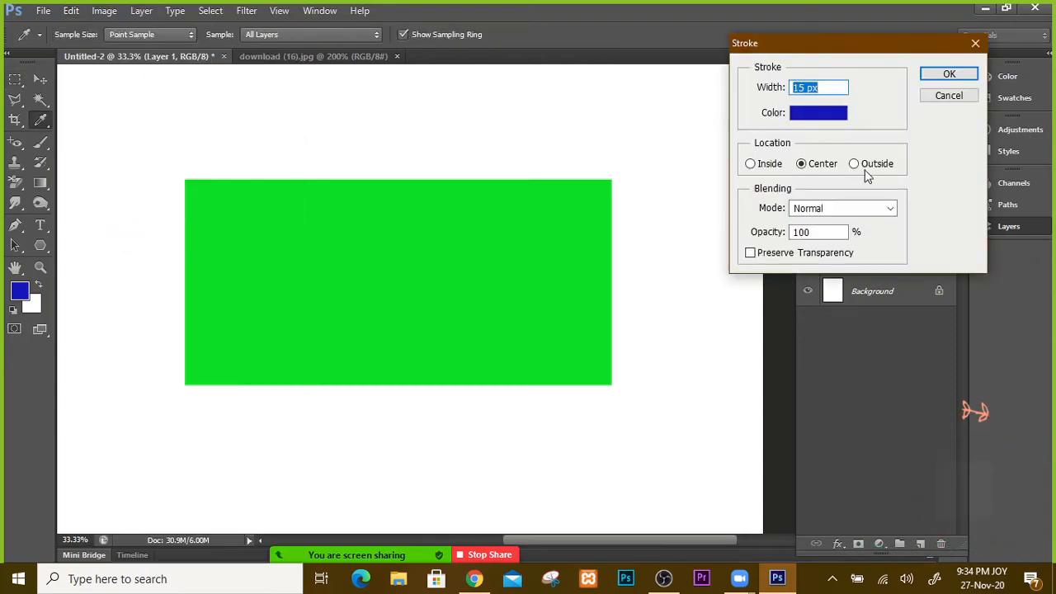
{"action": "left_click", "coordinate": [863, 166]}
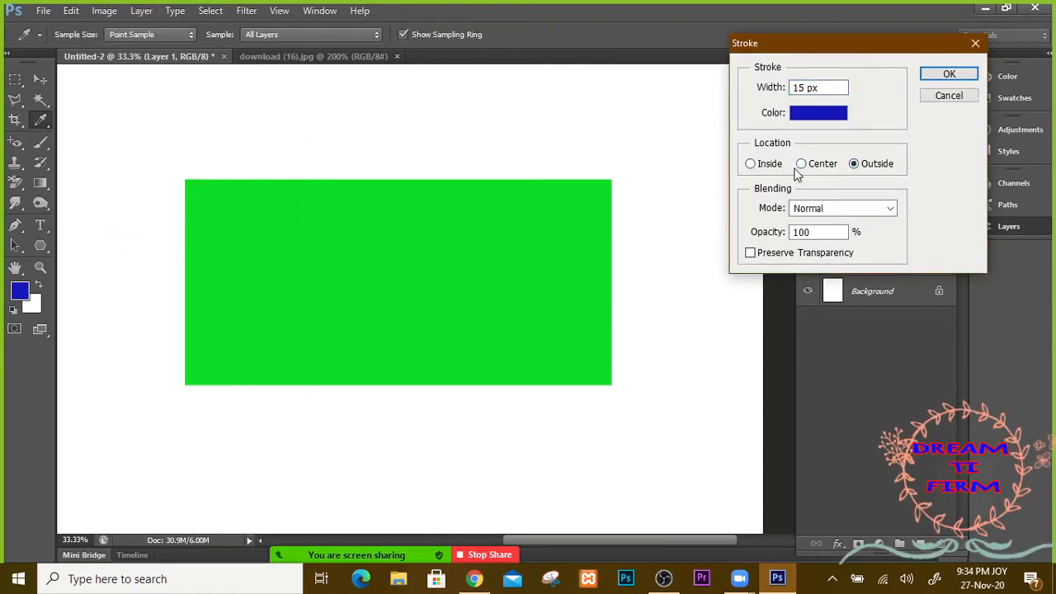
{"action": "left_click", "coordinate": [749, 165]}
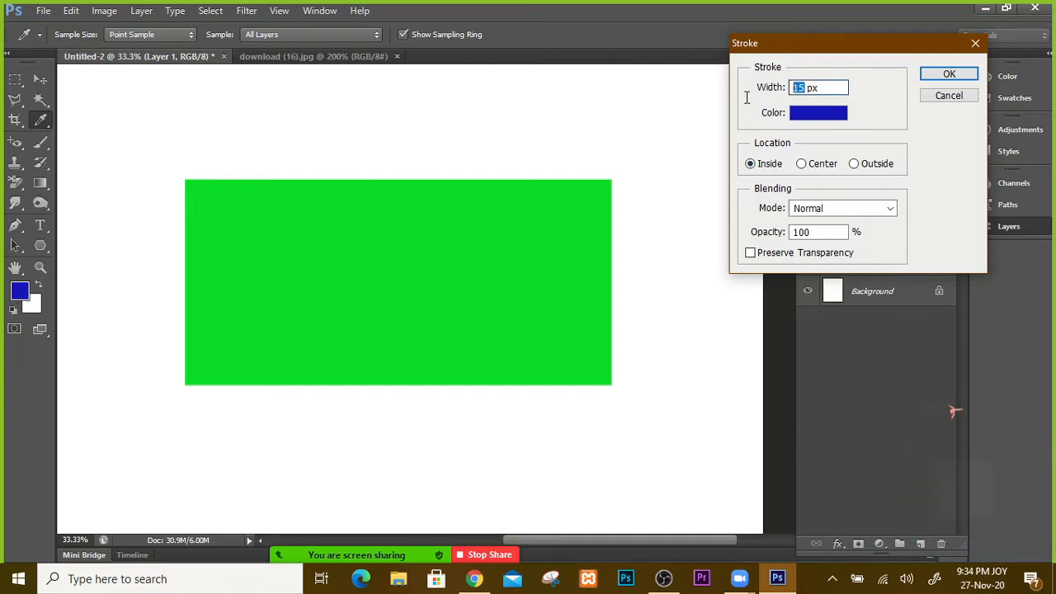
{"action": "type", "text": "20"}
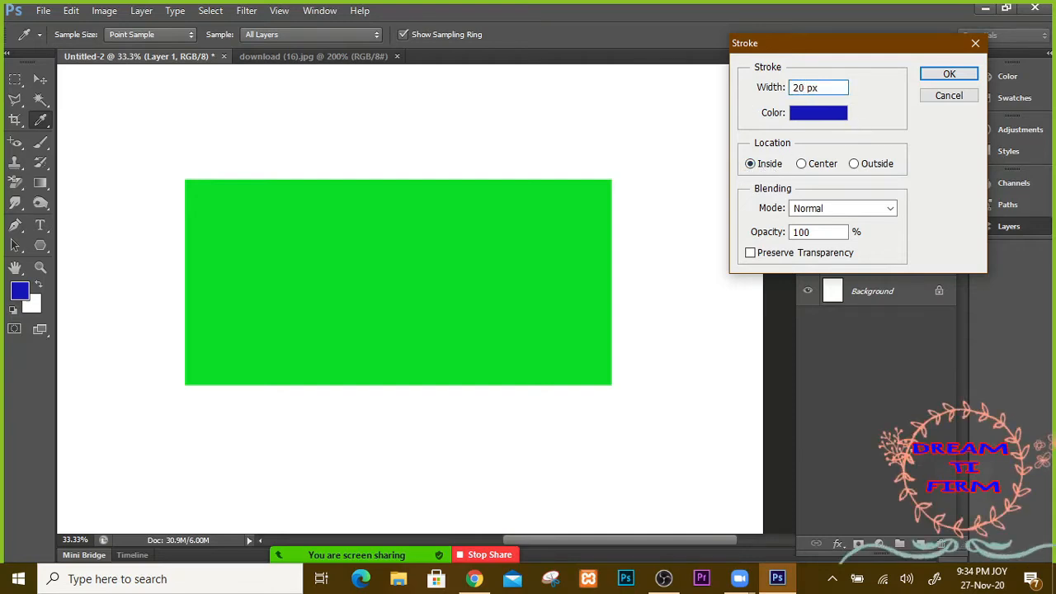
{"action": "left_click", "coordinate": [949, 74]}
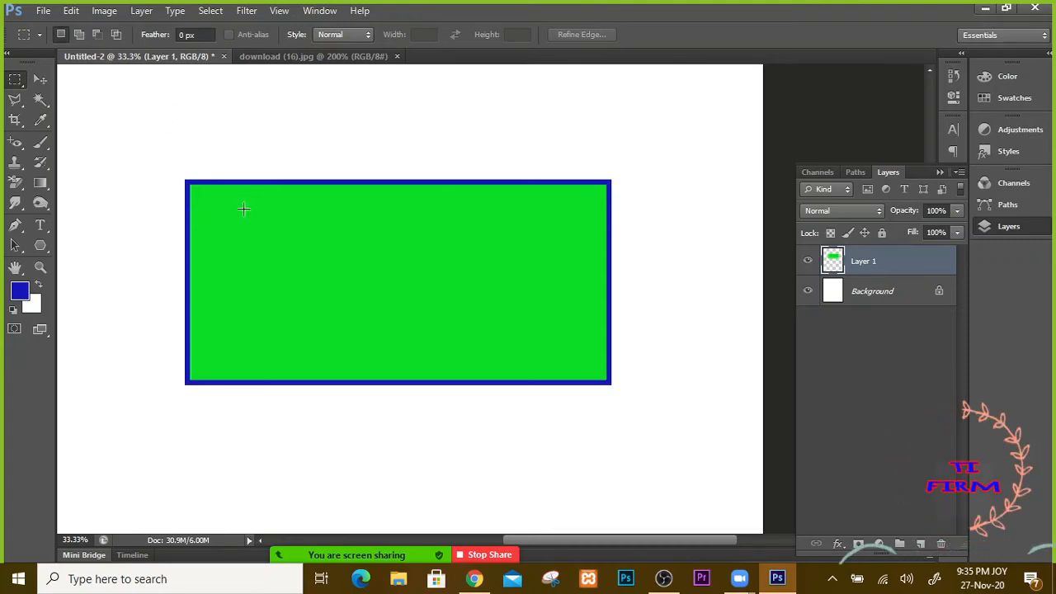
Step: Undo the inside blue stroke and browse the layer effects list without choosing one
{"action": "key", "text": "ctrl+z"}
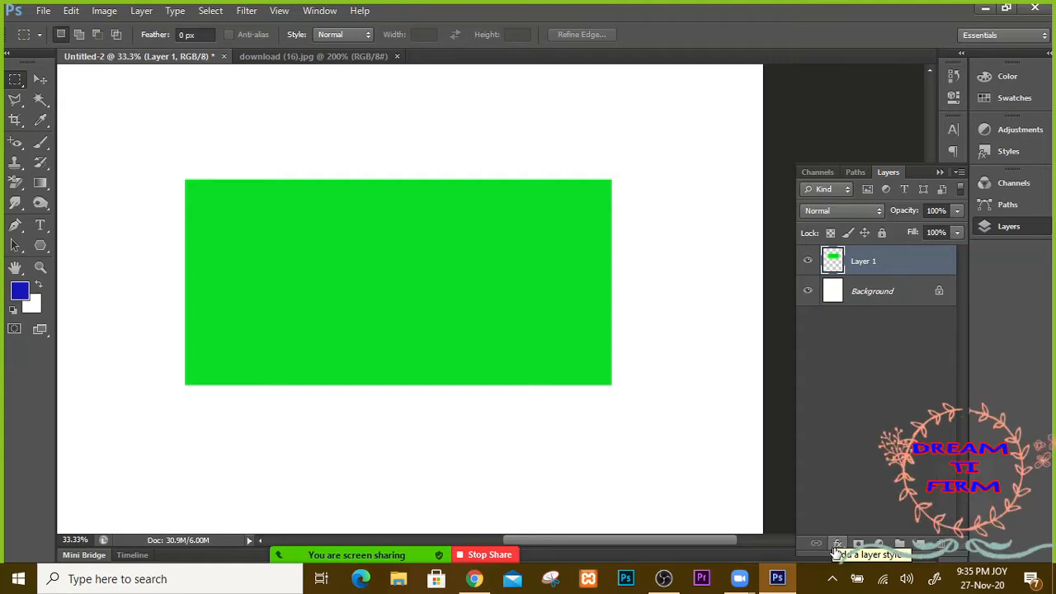
{"action": "left_click", "coordinate": [837, 545]}
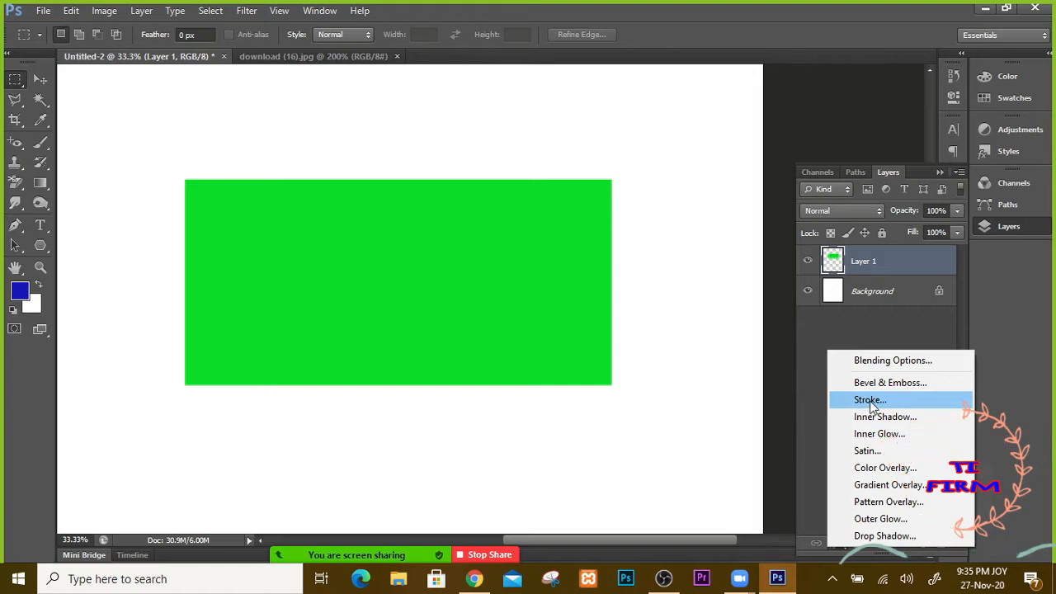
{"action": "left_click", "coordinate": [867, 325]}
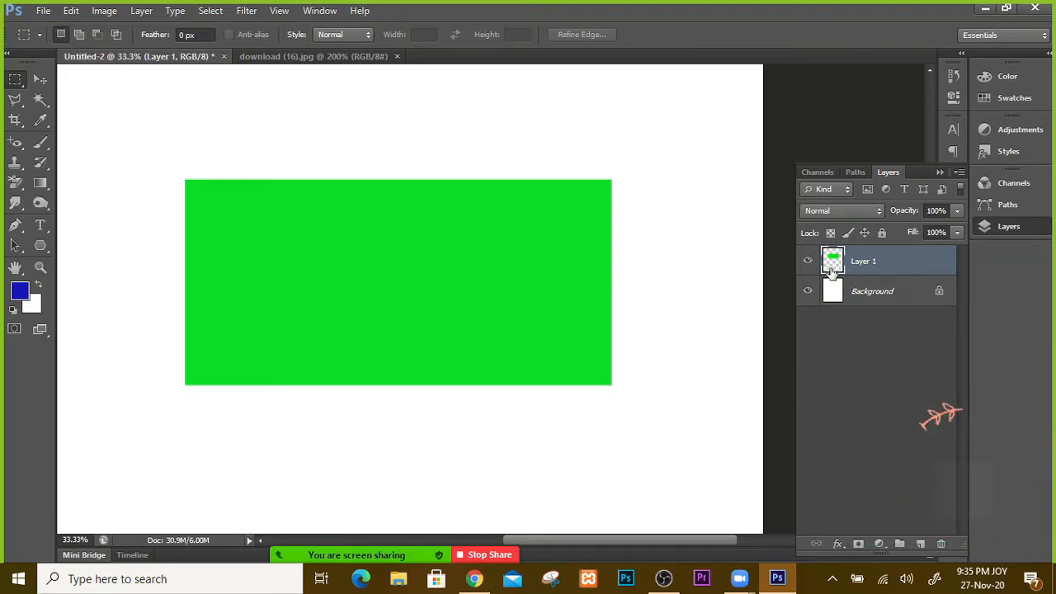
Step: Open Layer 1's Layer Style dialog and move it toward the centre of the screen
{"action": "double_click", "coordinate": [928, 271]}
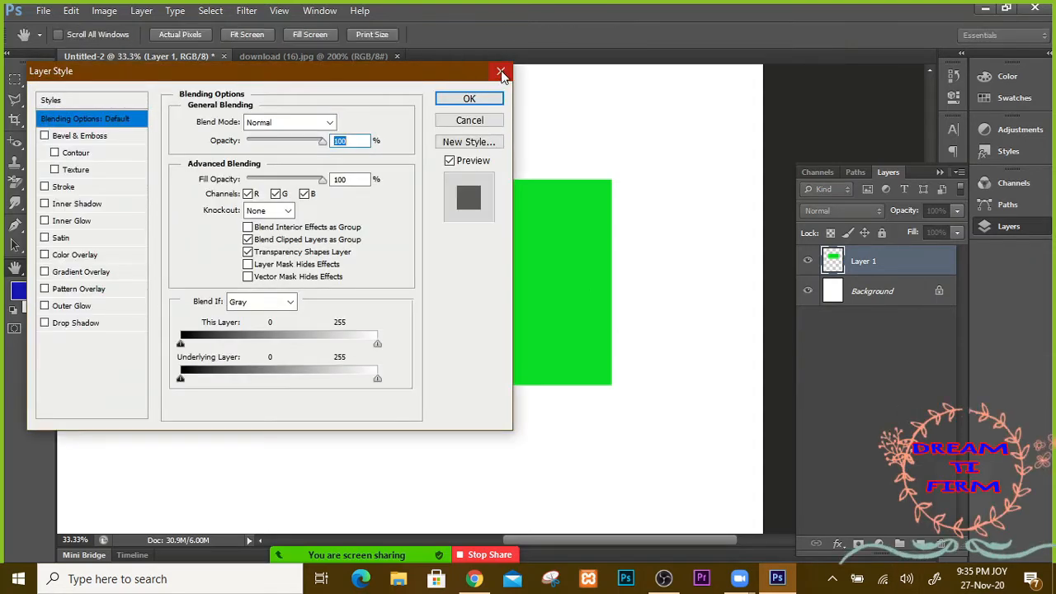
{"action": "key", "text": "Escape"}
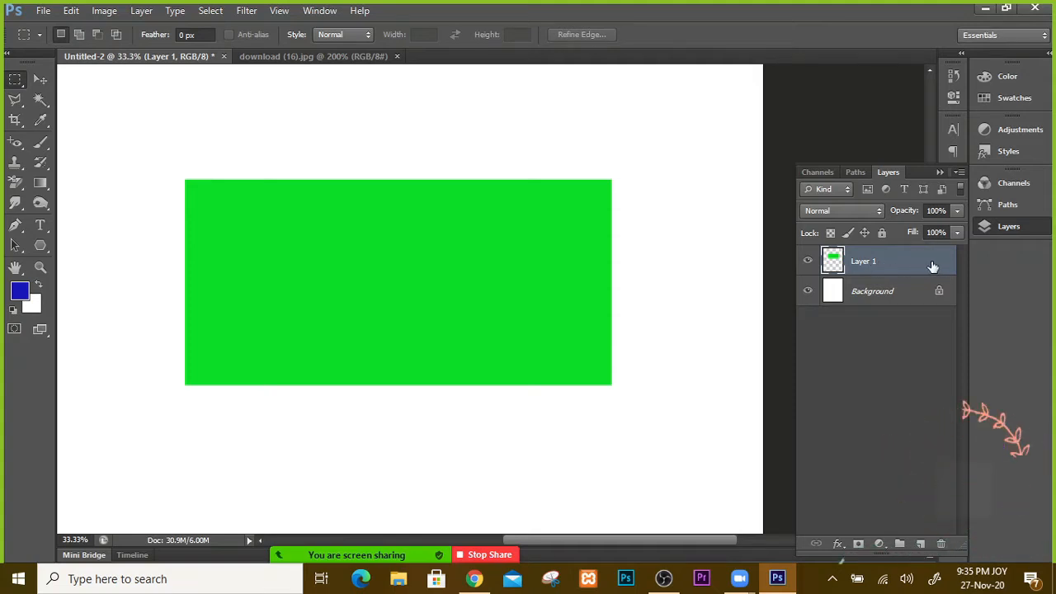
{"action": "double_click", "coordinate": [934, 264]}
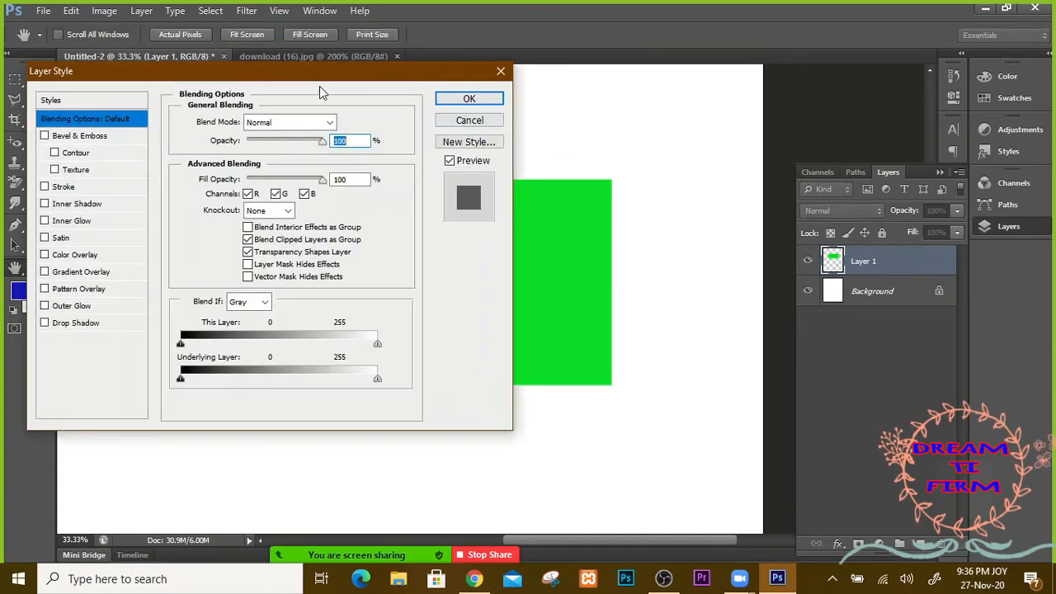
{"action": "left_click_drag", "start_coordinate": [227, 79], "coordinate": [472, 87]}
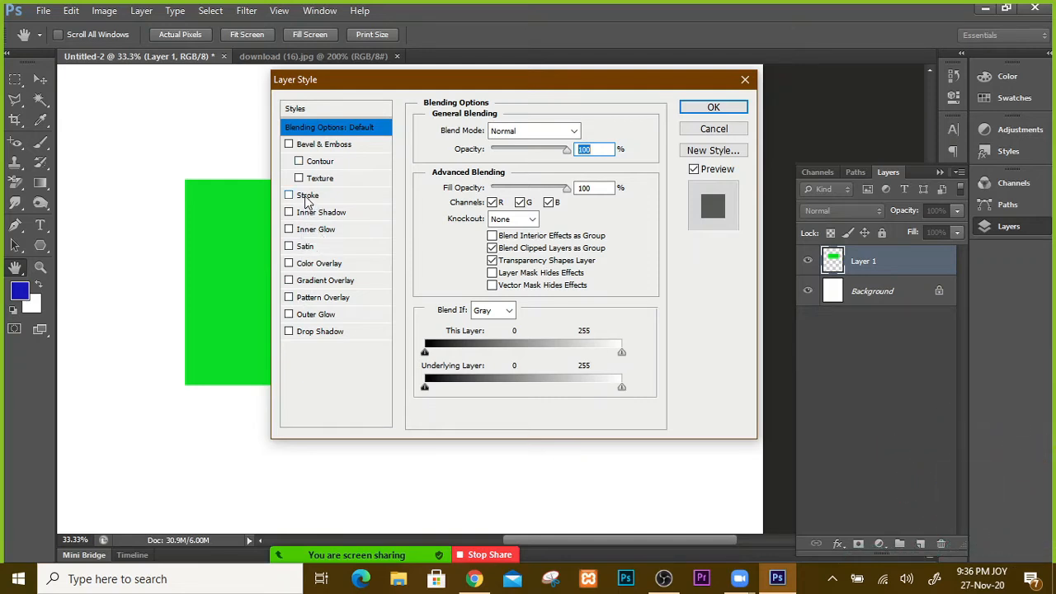
Step: Enable the Stroke layer effect and try it inside the rectangle's edge at a new size
{"action": "left_click", "coordinate": [295, 198]}
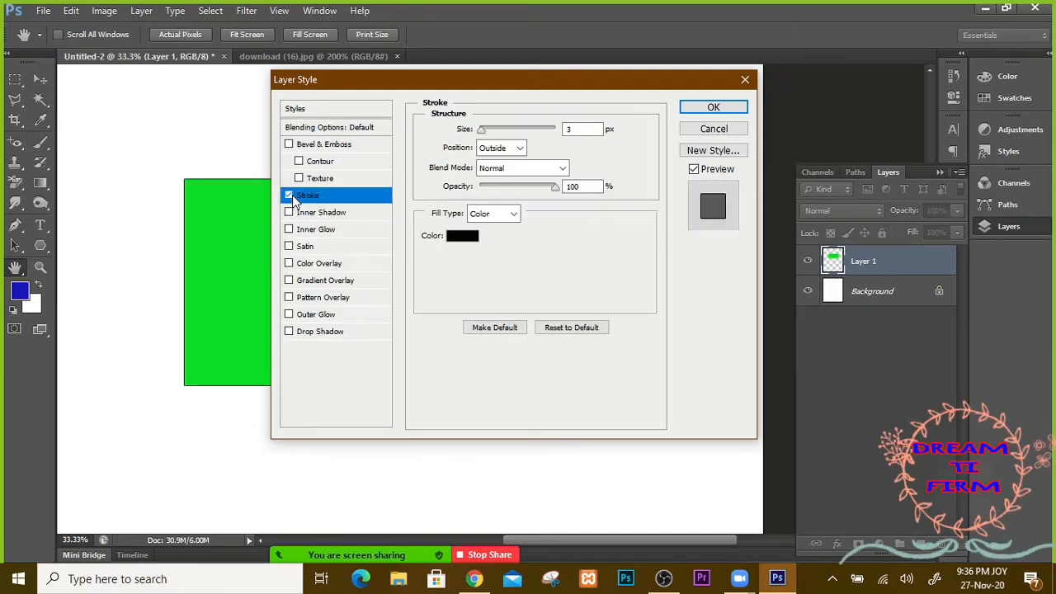
{"action": "left_click_drag", "start_coordinate": [373, 89], "coordinate": [627, 58]}
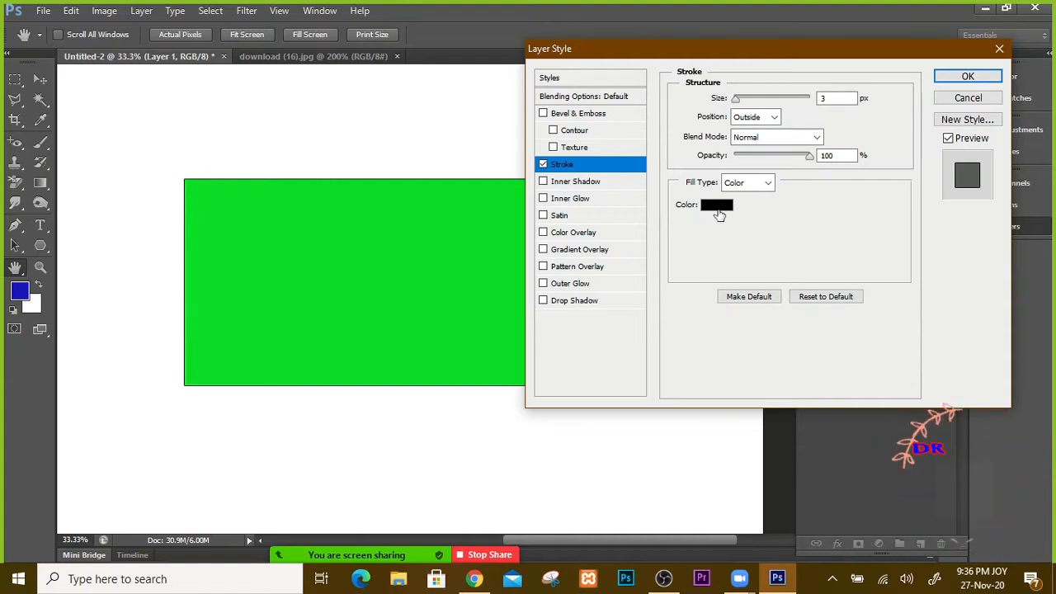
{"action": "left_click", "coordinate": [774, 116]}
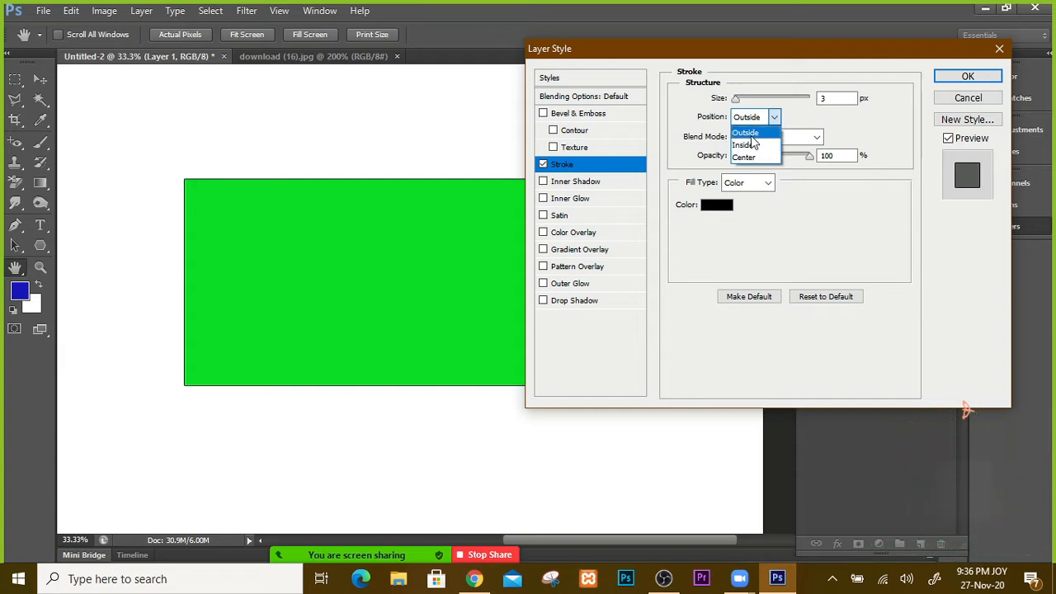
{"action": "left_click", "coordinate": [746, 144]}
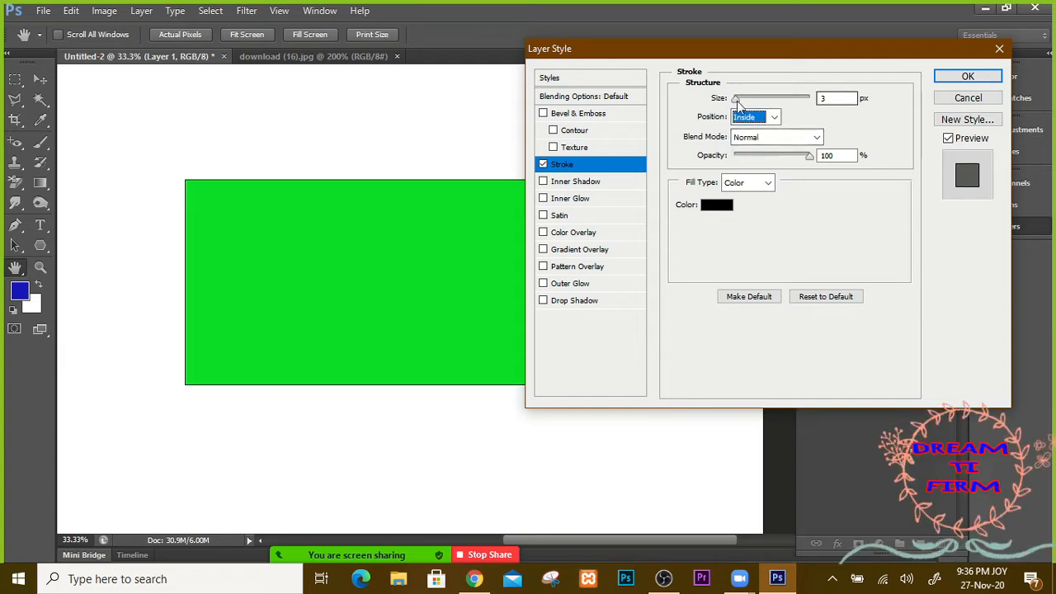
{"action": "left_click", "coordinate": [738, 103]}
{"action": "mouse_move", "coordinate": [753, 99]}
{"action": "left_mouse_down"}
{"action": "mouse_move", "coordinate": [787, 105]}
{"action": "mouse_move", "coordinate": [726, 107]}
{"action": "left_mouse_up"}
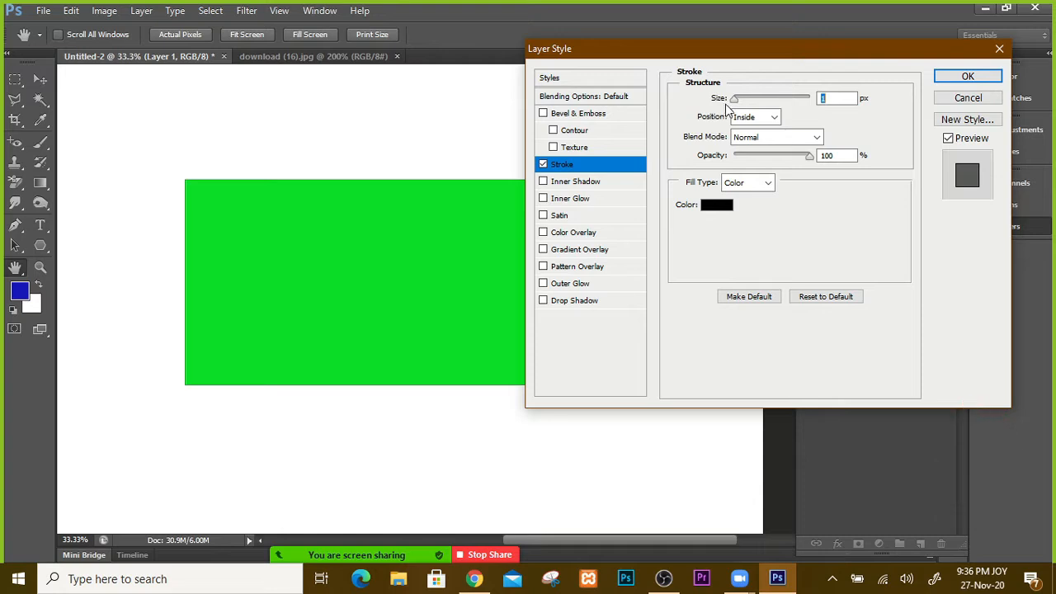
Step: Switch the stroke to outside, then centre it on the edge at about 35 px
{"action": "left_click", "coordinate": [774, 118]}
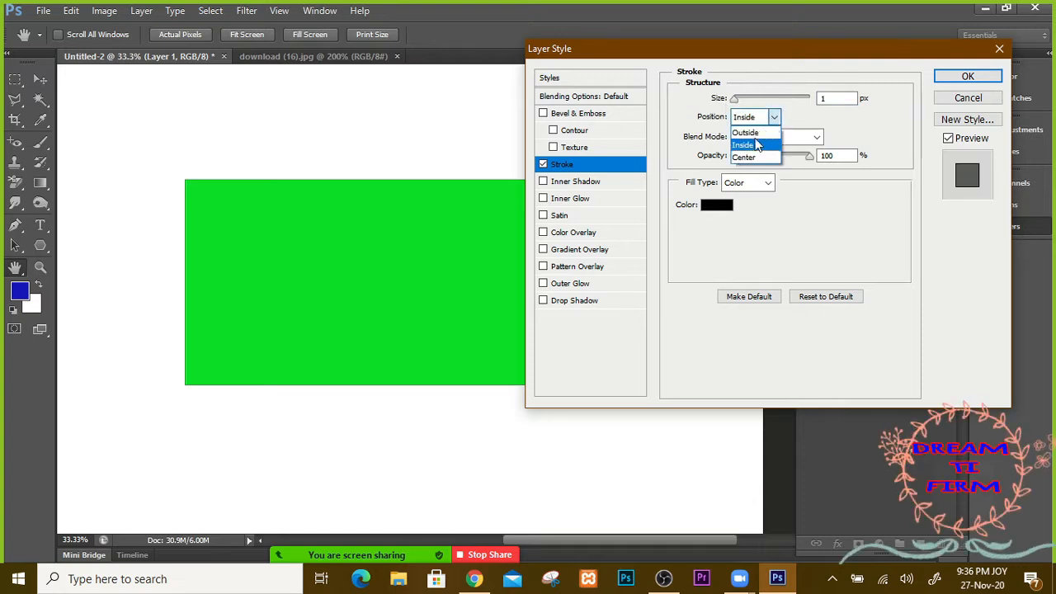
{"action": "left_click", "coordinate": [745, 133]}
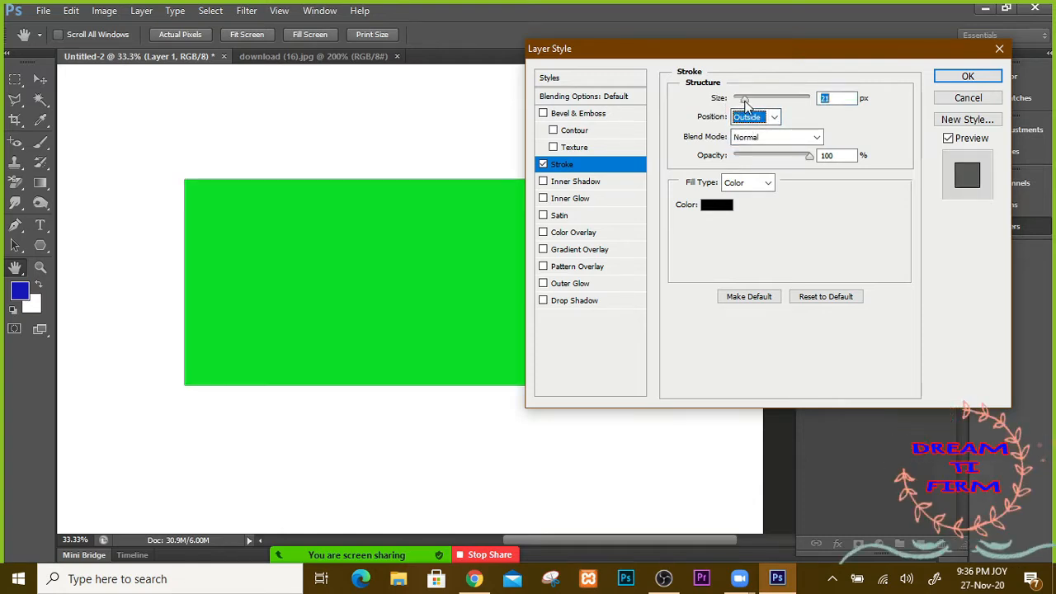
{"action": "mouse_move", "coordinate": [736, 102]}
{"action": "left_mouse_down"}
{"action": "mouse_move", "coordinate": [780, 104]}
{"action": "mouse_move", "coordinate": [738, 102]}
{"action": "left_mouse_up"}
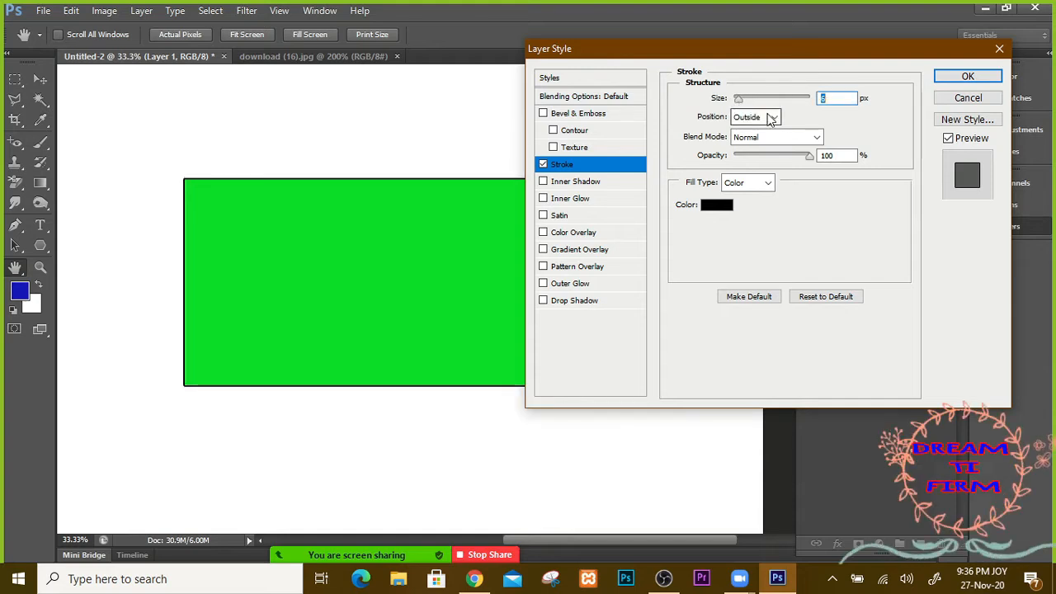
{"action": "left_click", "coordinate": [772, 117]}
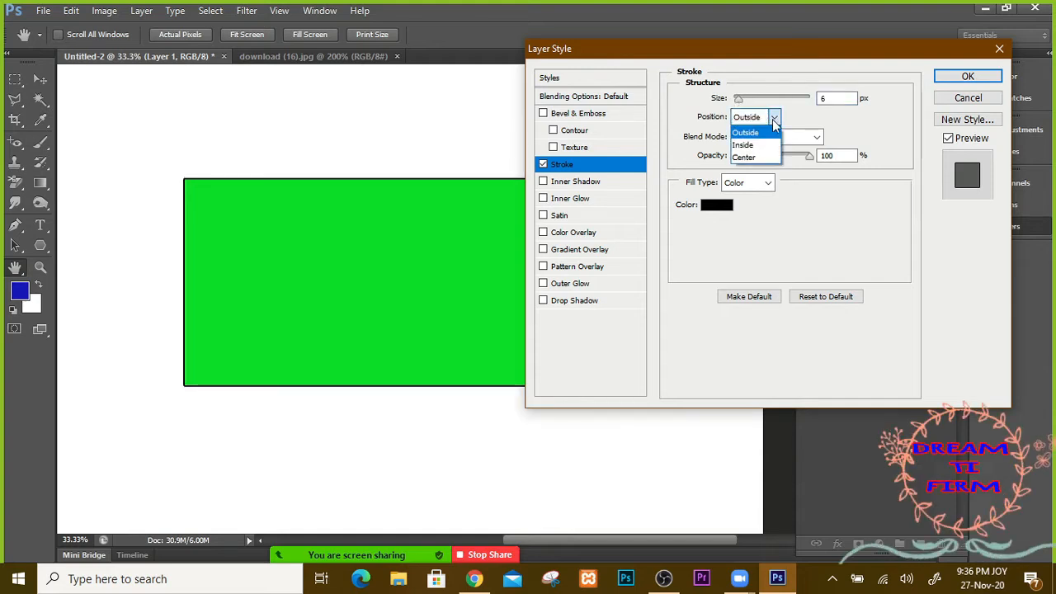
{"action": "left_click", "coordinate": [750, 156]}
{"action": "mouse_move", "coordinate": [739, 100]}
{"action": "left_mouse_down"}
{"action": "mouse_move", "coordinate": [810, 105]}
{"action": "mouse_move", "coordinate": [730, 99]}
{"action": "mouse_move", "coordinate": [748, 99]}
{"action": "left_mouse_up"}
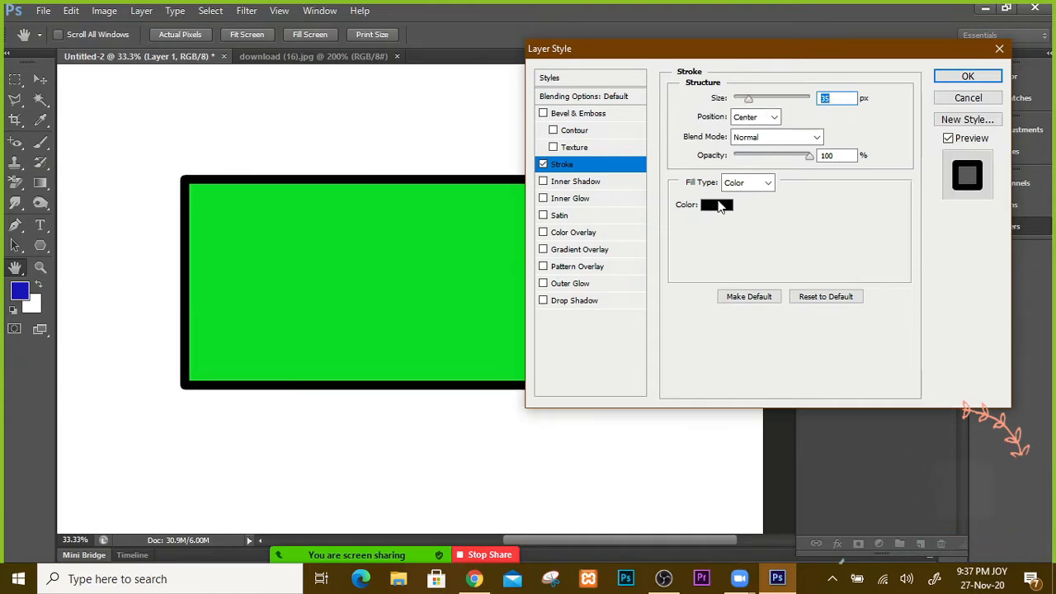
Step: Set the stroke colour to red (e40a0a) at 33% opacity and apply the Layer Style to Layer 1
{"action": "left_click", "coordinate": [720, 206]}
{"action": "left_click", "coordinate": [735, 140]}
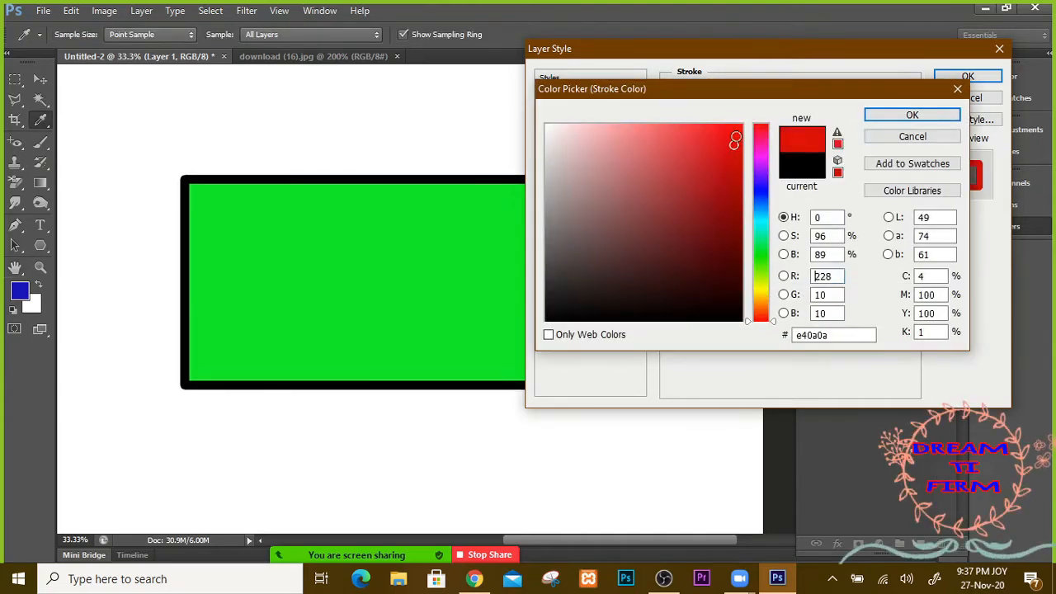
{"action": "left_click", "coordinate": [937, 115]}
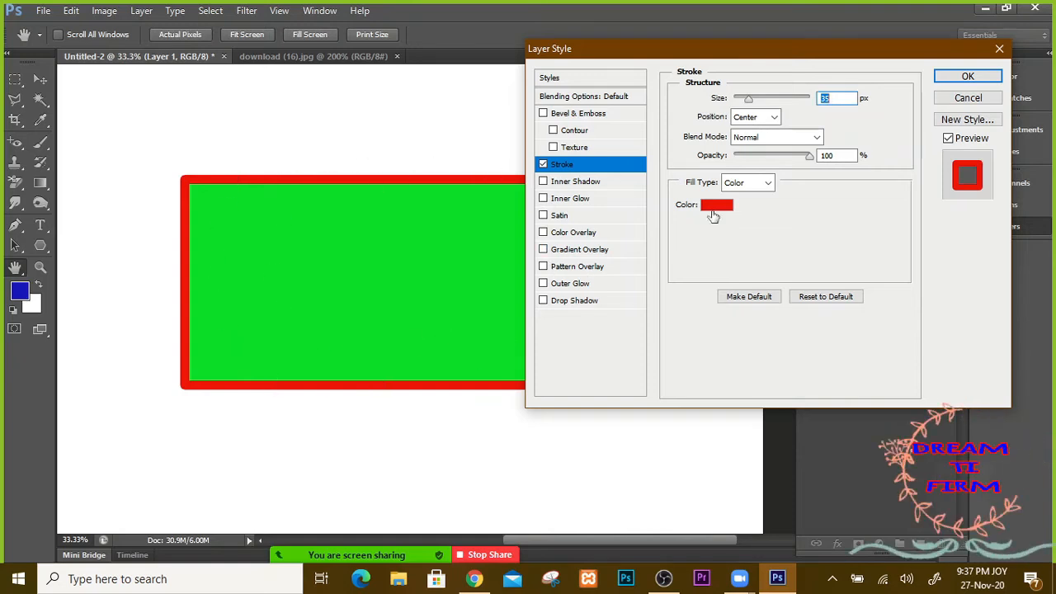
{"action": "left_click", "coordinate": [770, 161]}
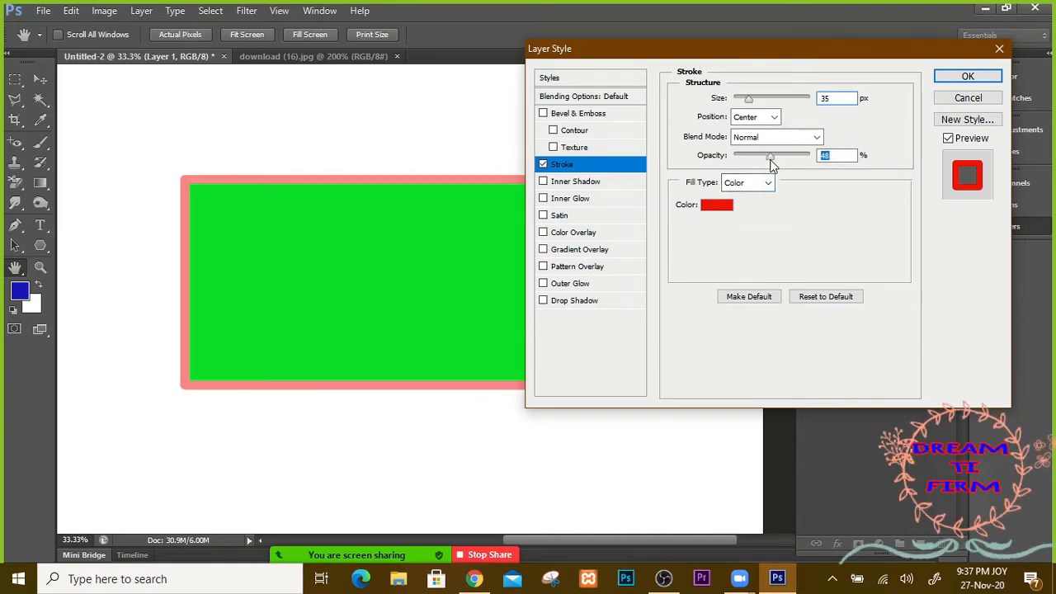
{"action": "mouse_move", "coordinate": [765, 163]}
{"action": "left_mouse_down"}
{"action": "mouse_move", "coordinate": [773, 156]}
{"action": "mouse_move", "coordinate": [735, 161]}
{"action": "mouse_move", "coordinate": [759, 161]}
{"action": "left_mouse_up"}
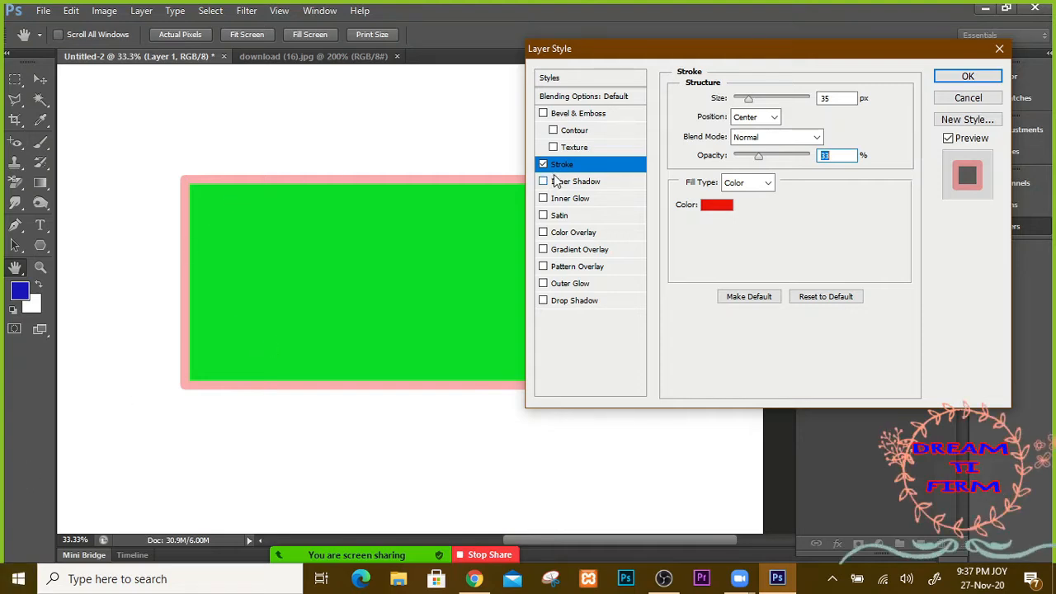
{"action": "left_click", "coordinate": [968, 77]}
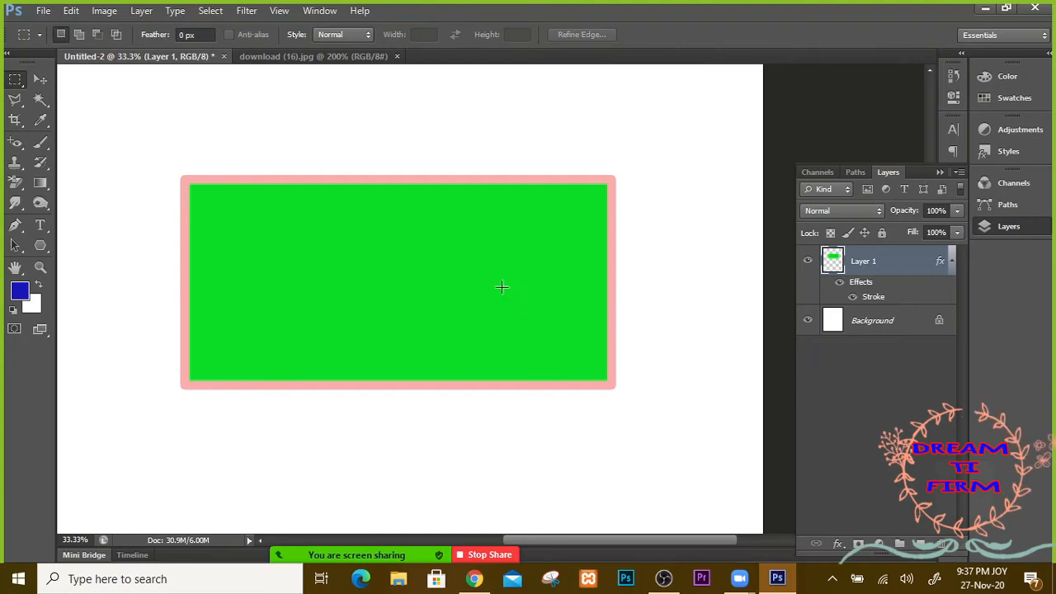
Step: Add a new Layer 2, switch to the Pen tool (P) and hide the green rectangle layer
{"action": "left_click", "coordinate": [920, 544]}
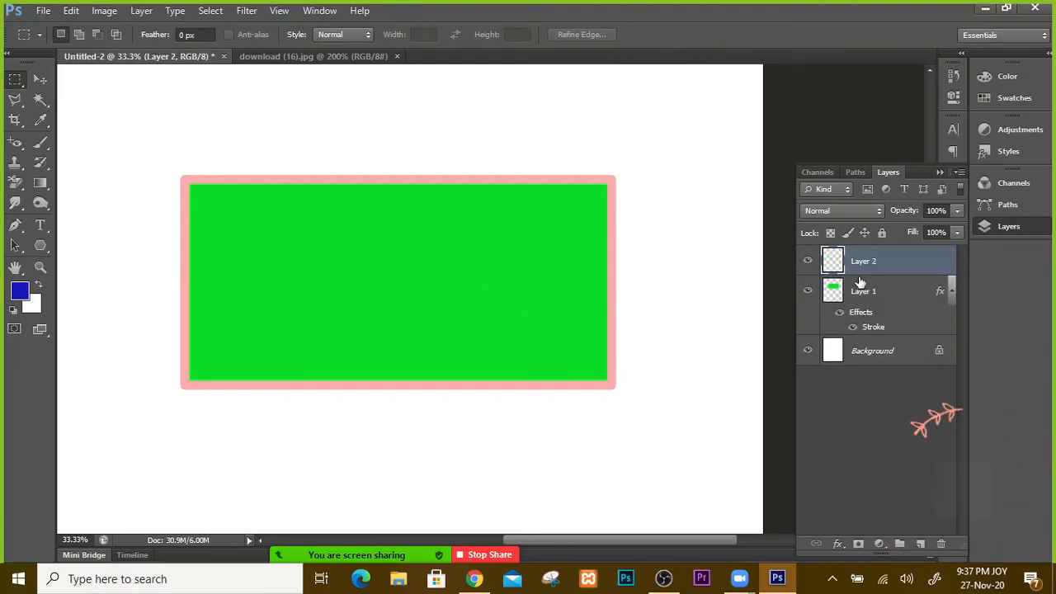
{"action": "right_click", "coordinate": [16, 80]}
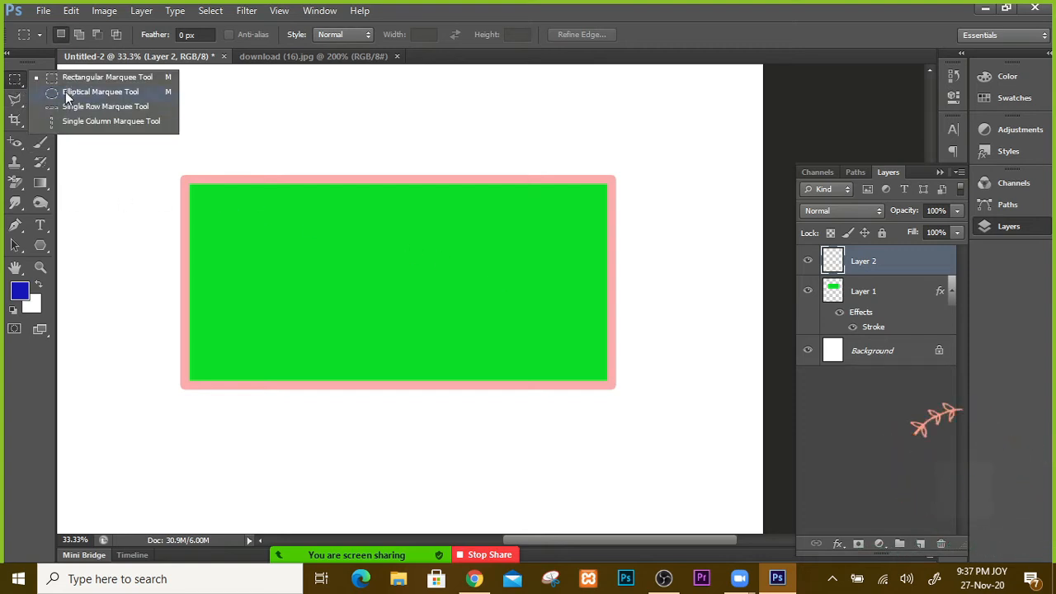
{"action": "left_click", "coordinate": [13, 80]}
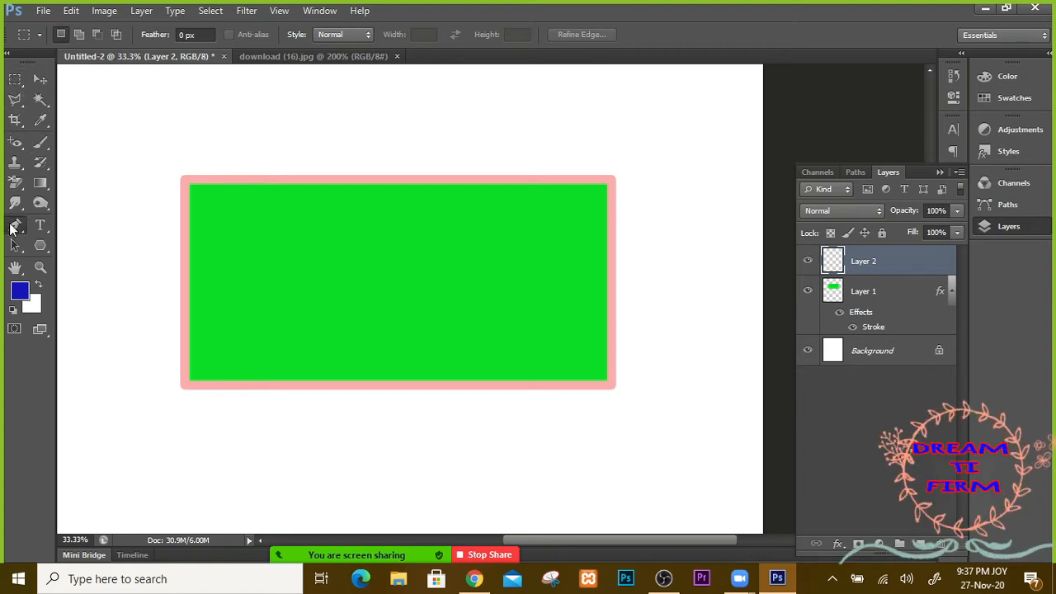
{"action": "key", "text": "p"}
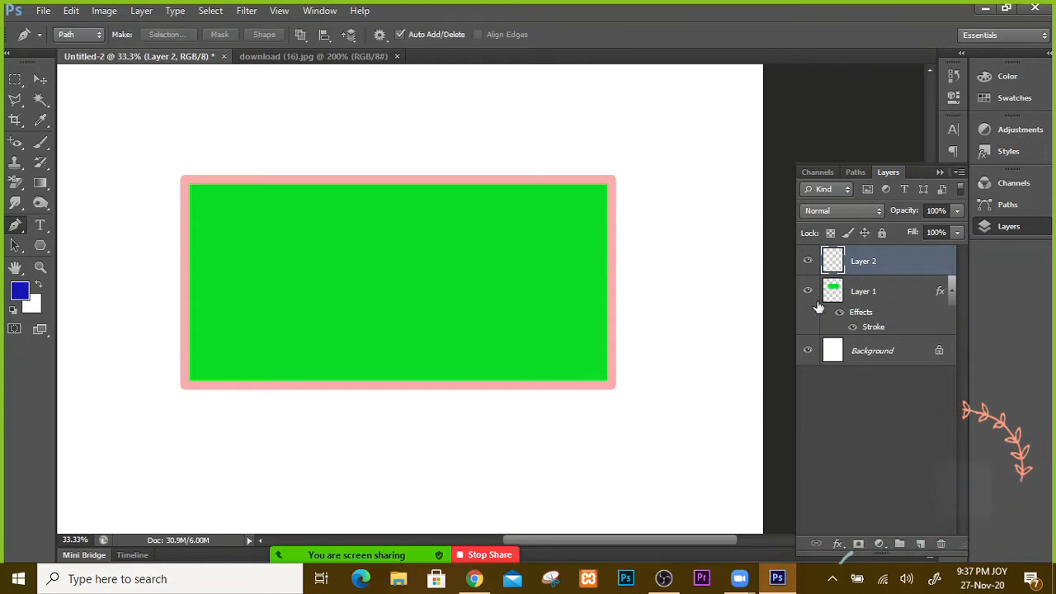
{"action": "left_click", "coordinate": [810, 293]}
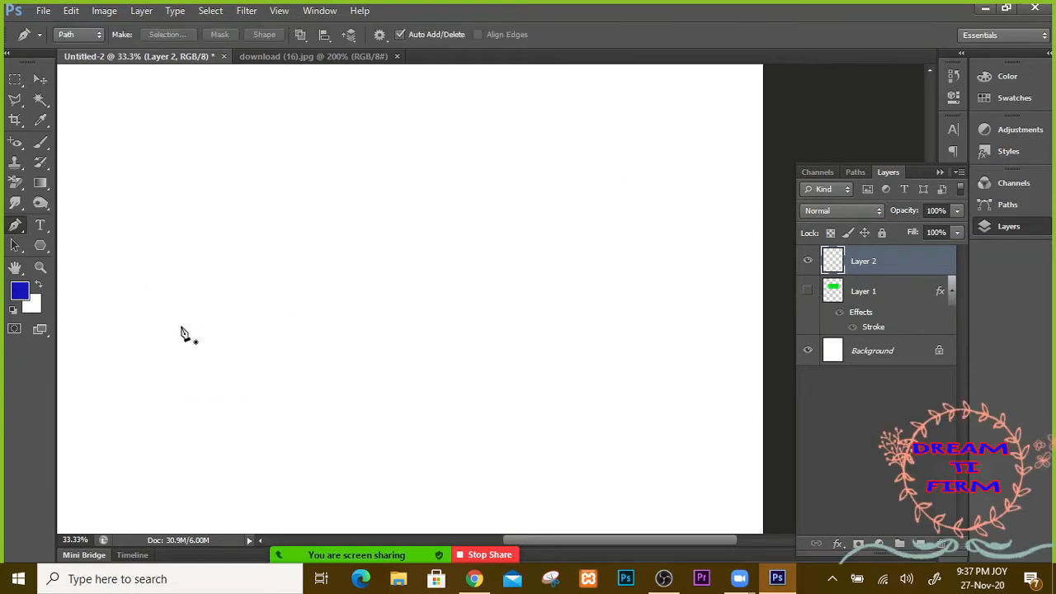
Step: Draw a closed leaf-shaped path from two curved anchors on the empty canvas
{"action": "left_click_drag", "start_coordinate": [448, 196], "coordinate": [674, 293]}
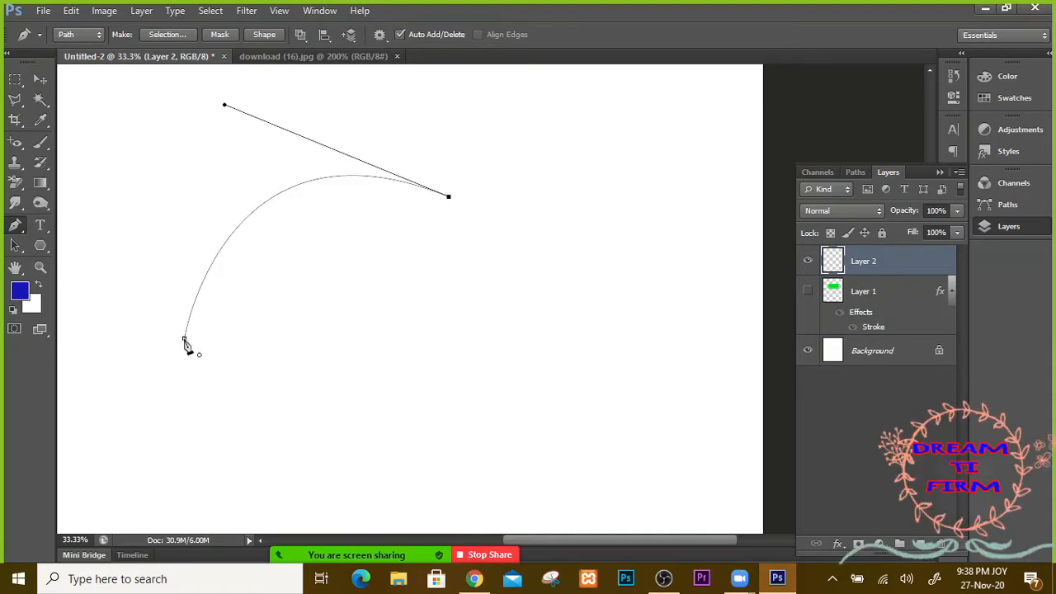
{"action": "left_click_drag", "start_coordinate": [187, 343], "coordinate": [95, 310]}
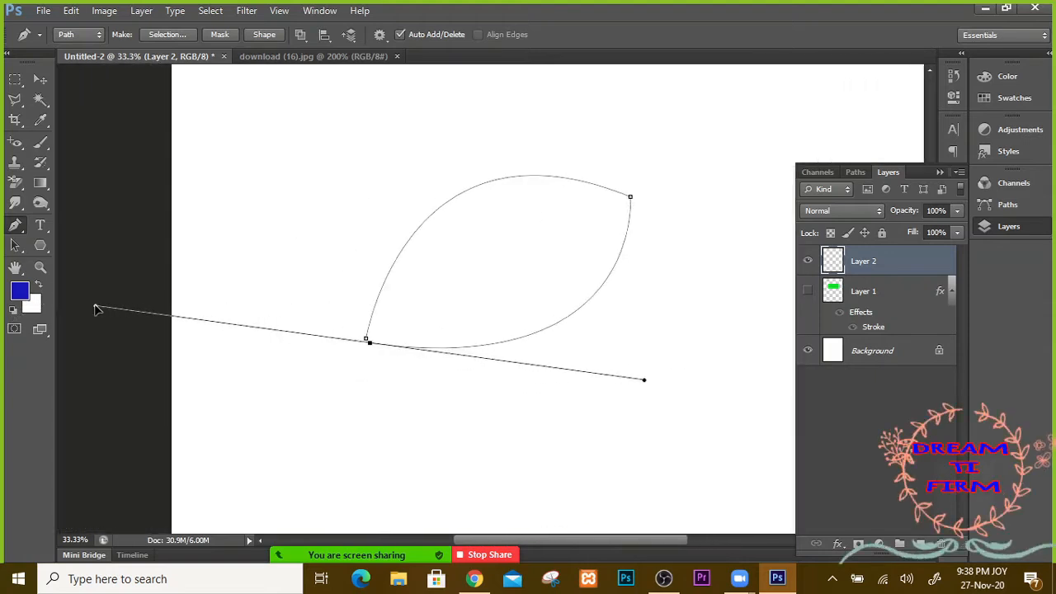
{"action": "left_click", "coordinate": [370, 343], "text": "alt"}
{"action": "left_click", "coordinate": [366, 339]}
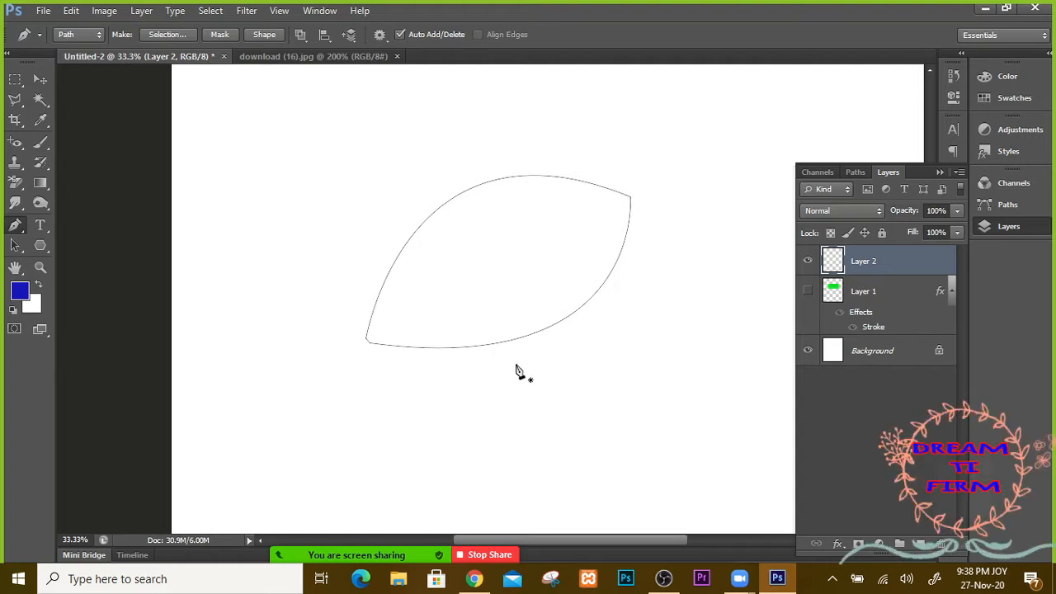
Step: Load the leaf path as a selection, fill it with the blue foreground colour, and deselect
{"action": "key", "text": "ctrl+Return"}
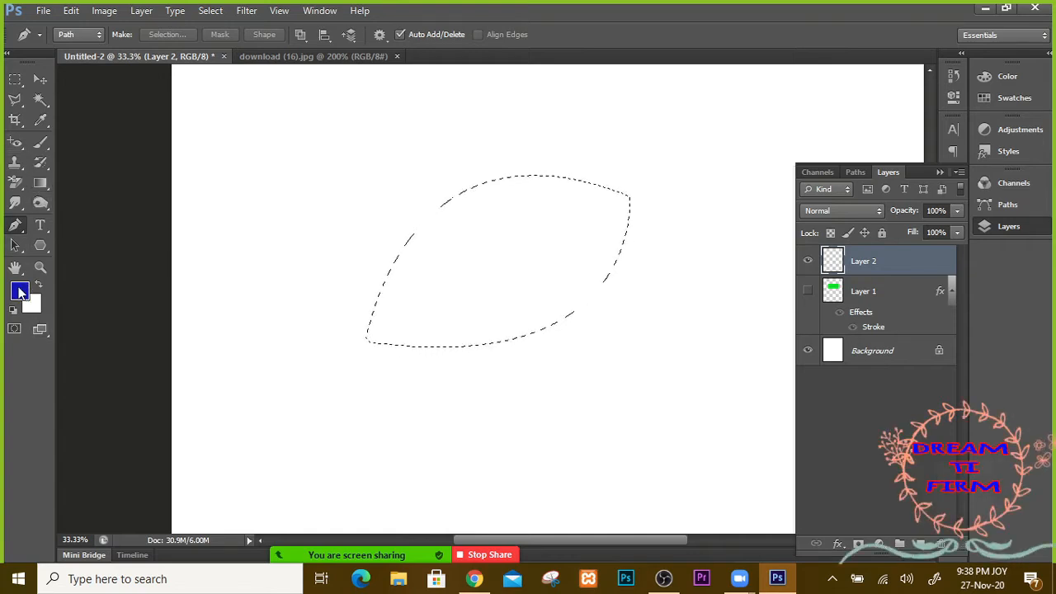
{"action": "key", "text": "alt+BackSpace"}
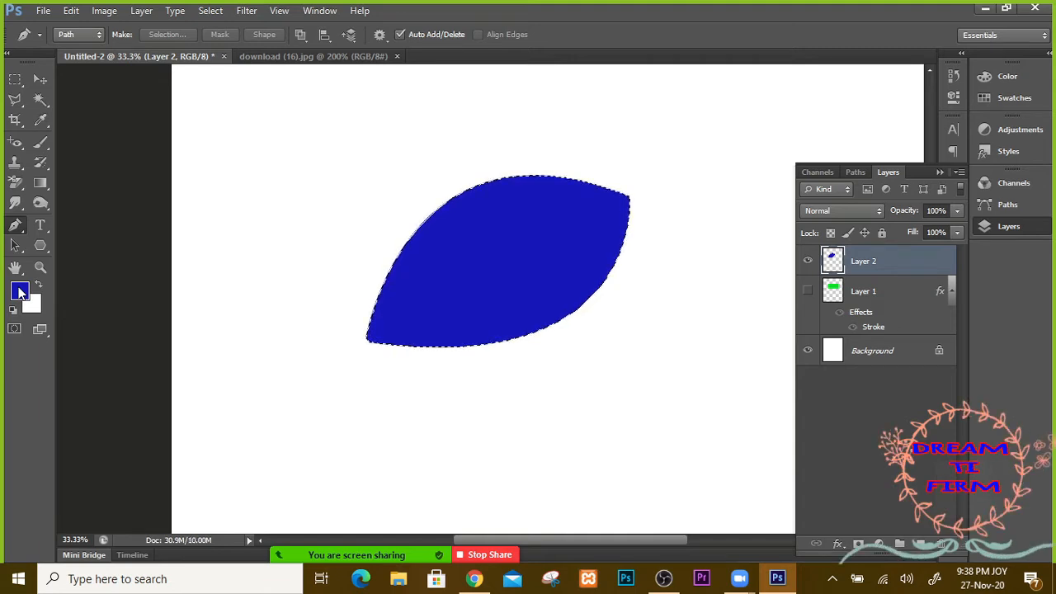
{"action": "key", "text": "ctrl+d"}
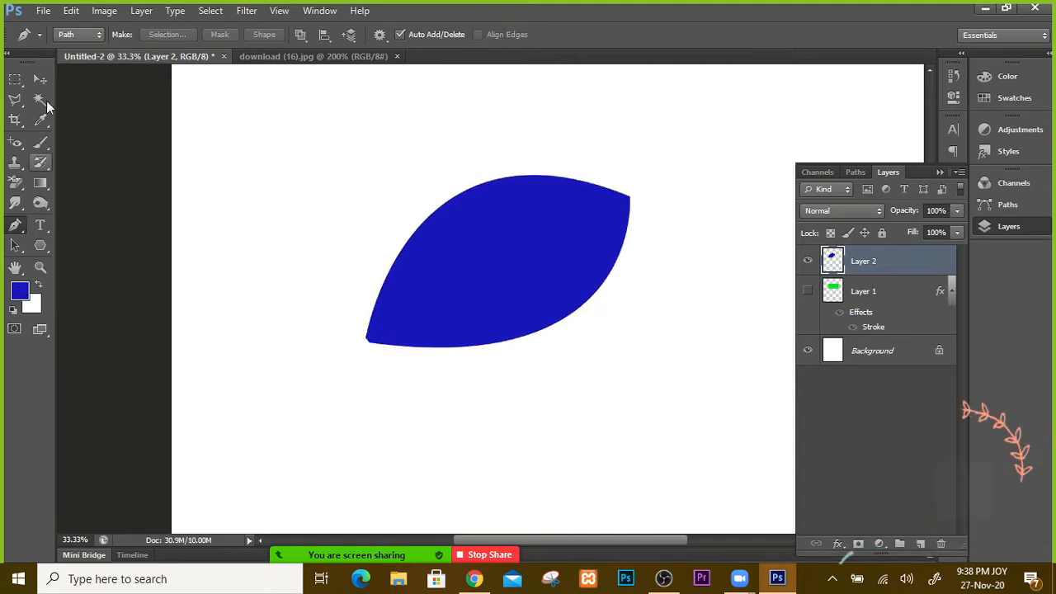
Step: Move the blue leaf over the rectangle and make Layer 1 visible again
{"action": "left_click", "coordinate": [40, 79]}
{"action": "left_click_drag", "start_coordinate": [509, 285], "coordinate": [440, 294]}
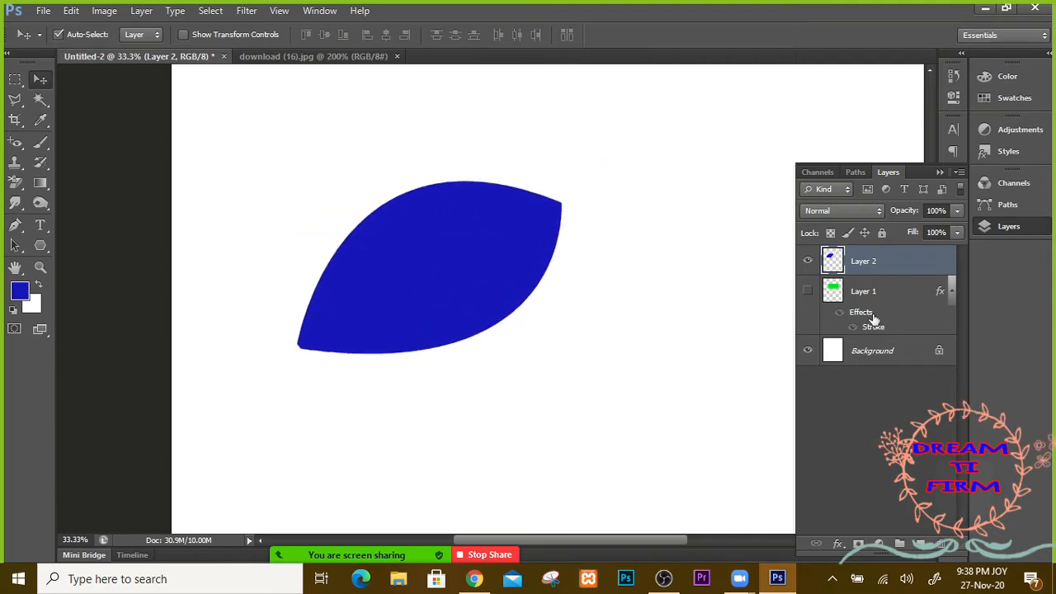
{"action": "left_click", "coordinate": [808, 291]}
{"action": "left_click", "coordinate": [807, 292]}
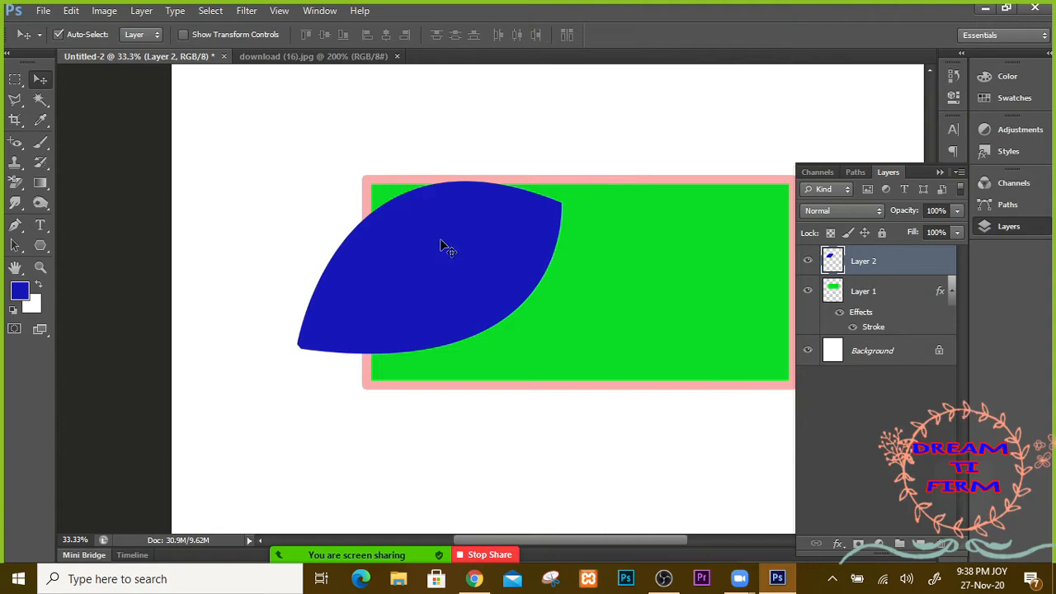
{"action": "left_click_drag", "start_coordinate": [426, 264], "coordinate": [537, 335]}
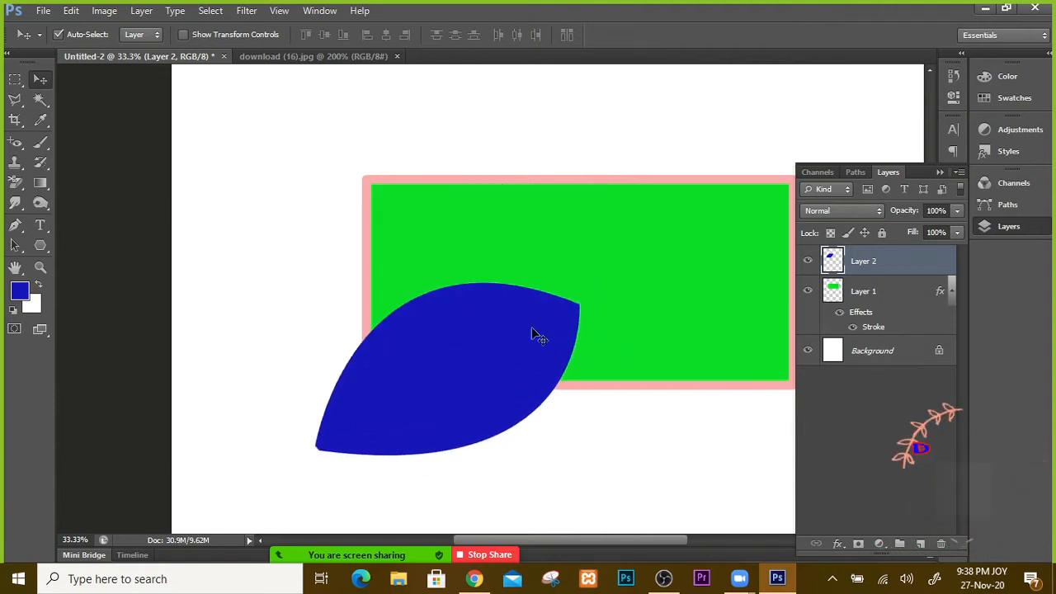
Step: Copy Layer 1's pink stroke layer style and paste it onto Layer 2
{"action": "left_click", "coordinate": [951, 293]}
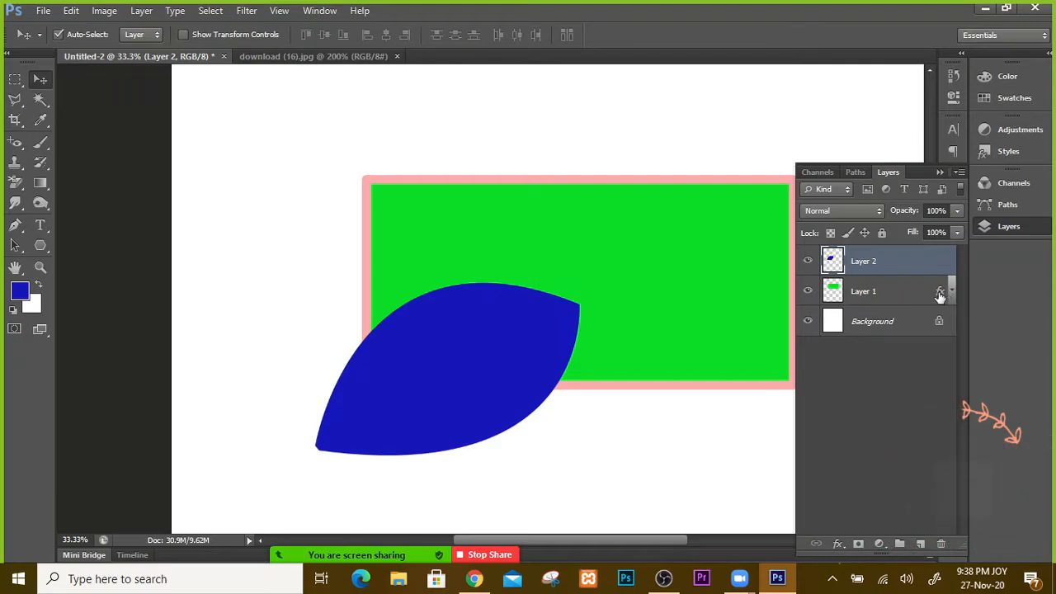
{"action": "right_click", "coordinate": [939, 294]}
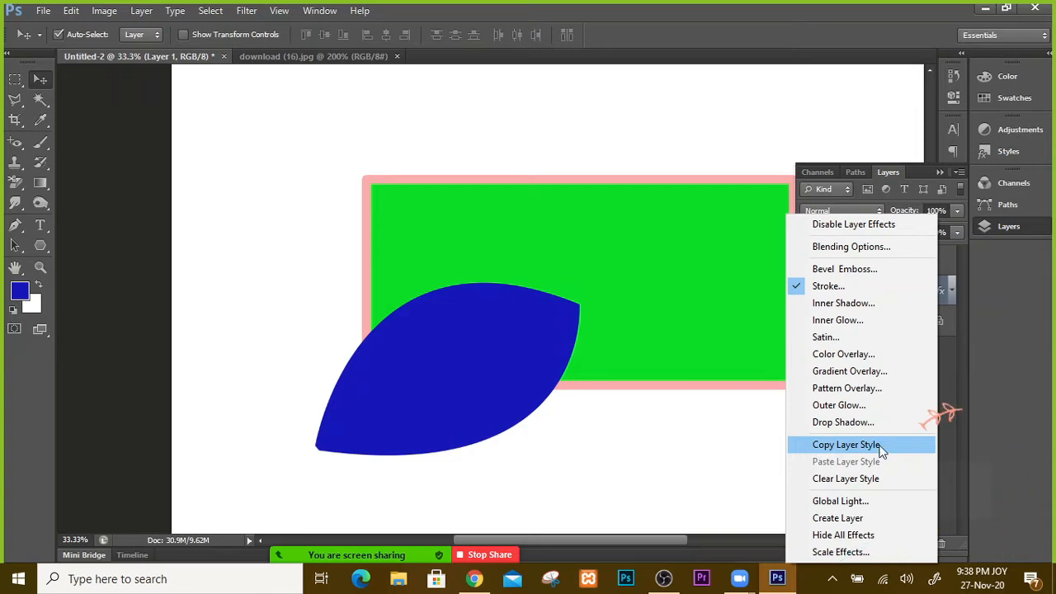
{"action": "left_click", "coordinate": [881, 449]}
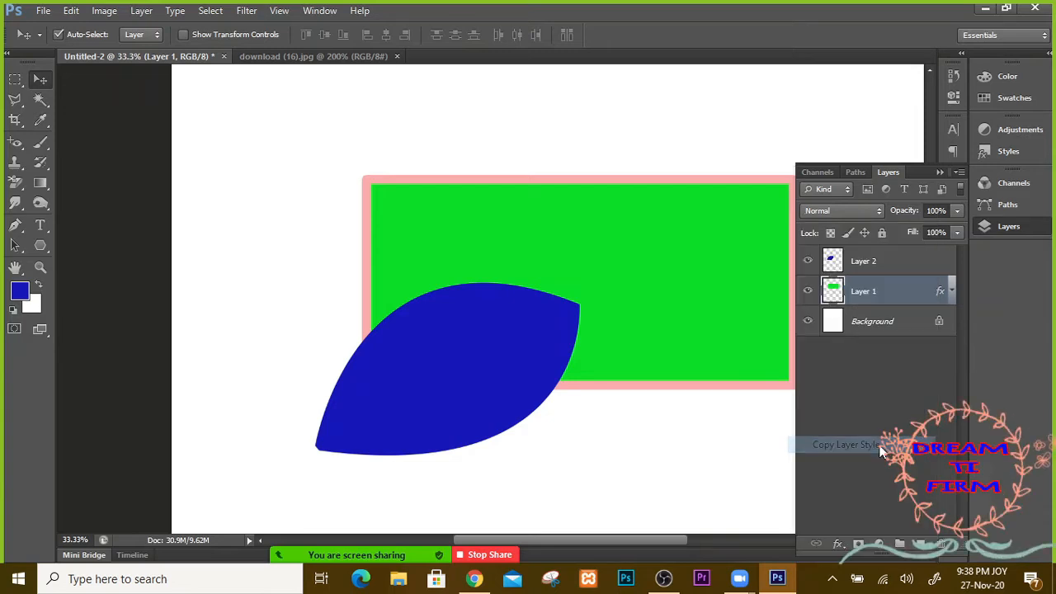
{"action": "left_click", "coordinate": [890, 264]}
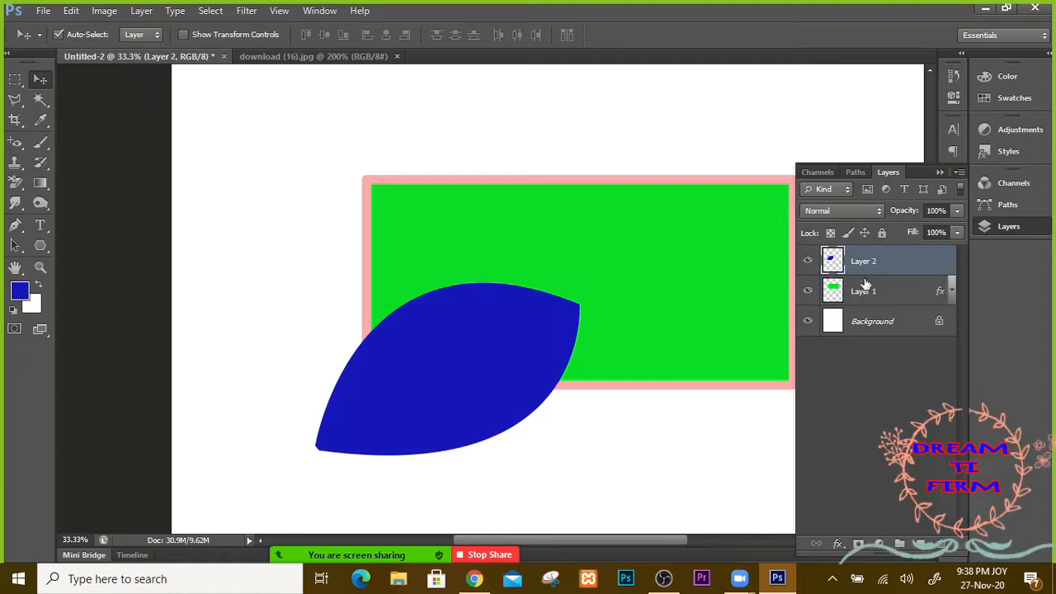
{"action": "right_click", "coordinate": [923, 257]}
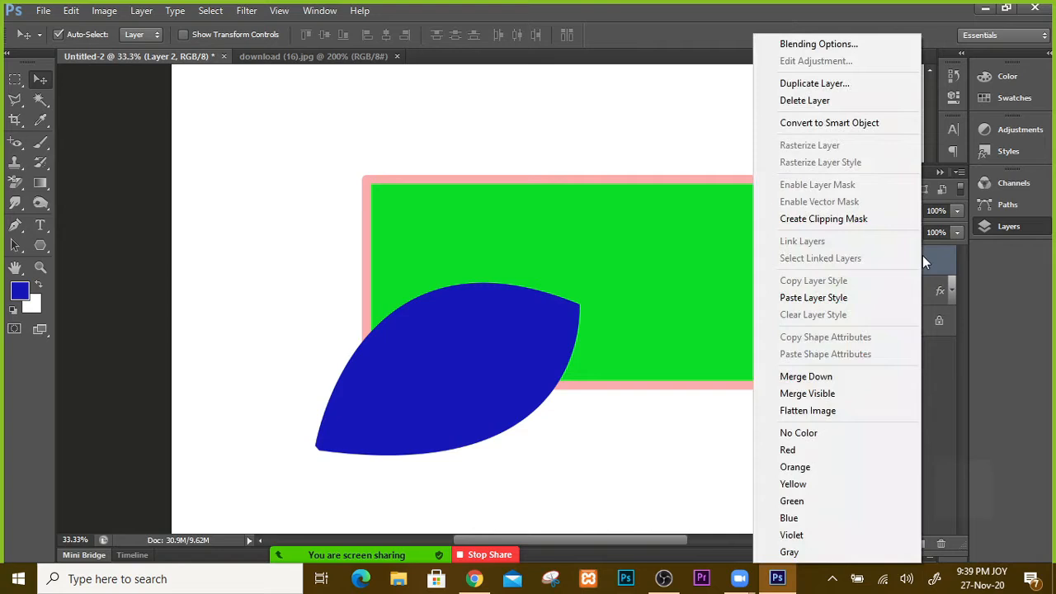
{"action": "left_click", "coordinate": [864, 297]}
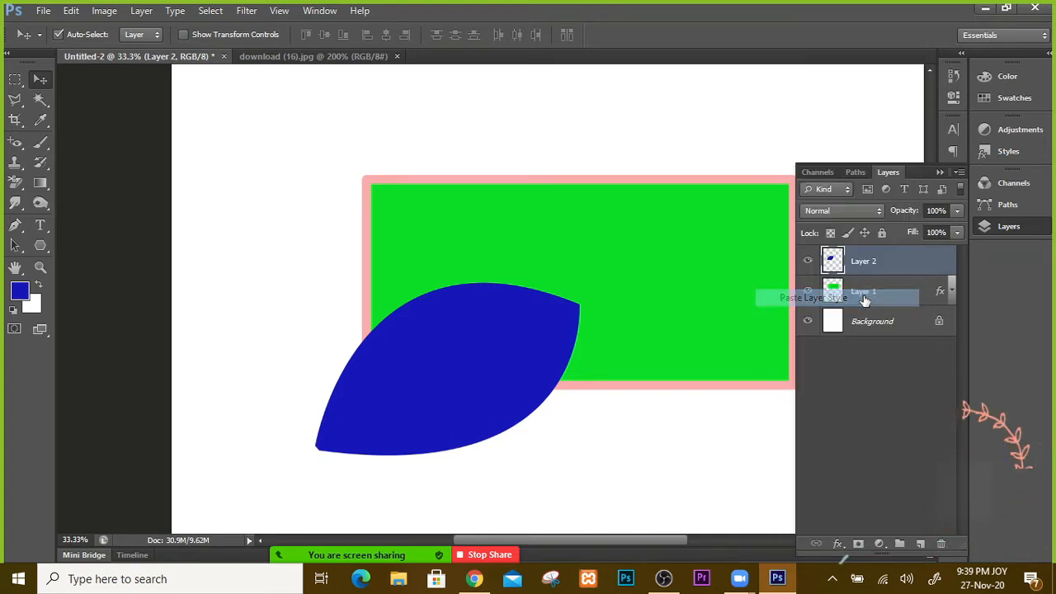
Step: Collapse the Layers panel and move the stroked blue leaf to the canvas's upper left
{"action": "left_click_drag", "start_coordinate": [454, 361], "coordinate": [469, 313]}
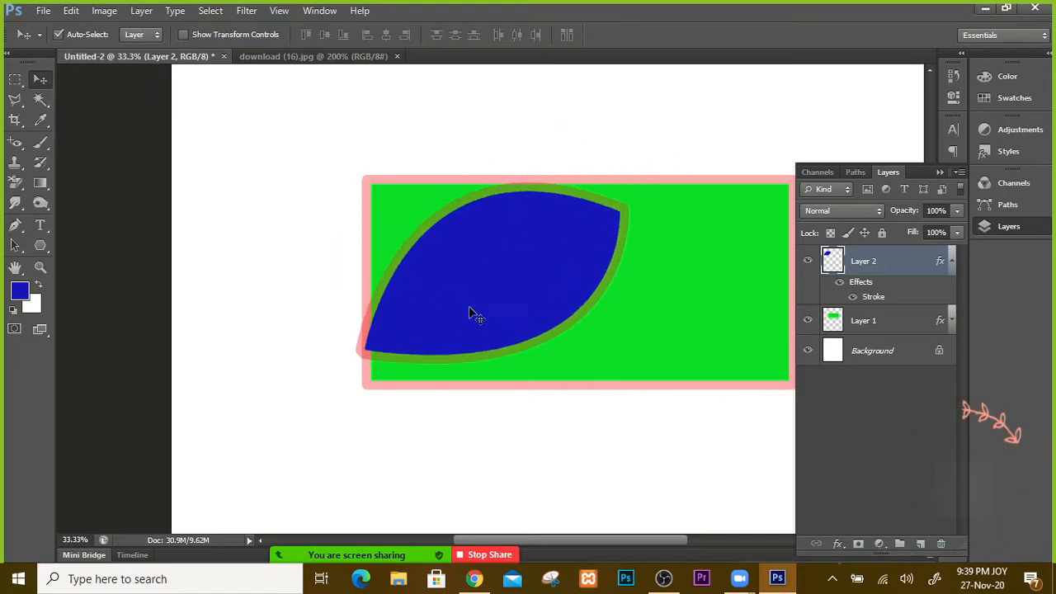
{"action": "left_click", "coordinate": [943, 171]}
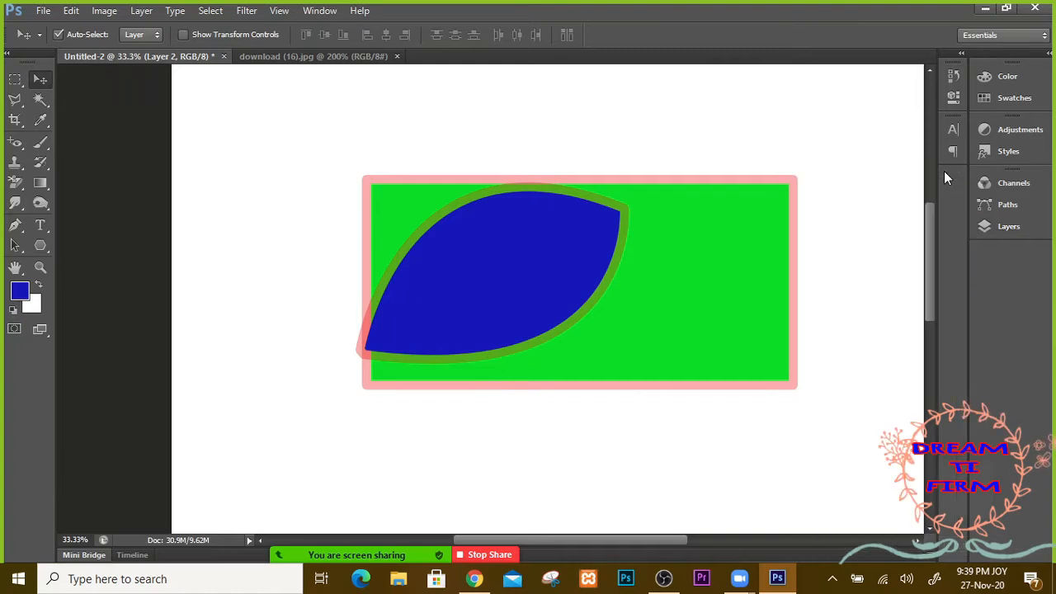
{"action": "left_click_drag", "start_coordinate": [535, 291], "coordinate": [810, 409]}
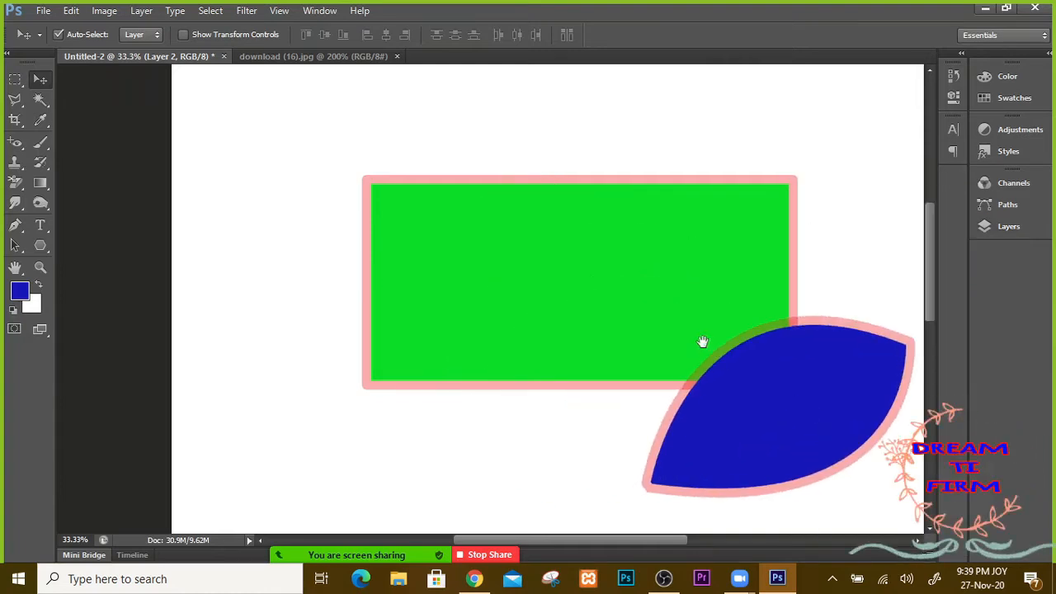
{"action": "left_click_drag", "start_coordinate": [702, 344], "coordinate": [652, 330]}
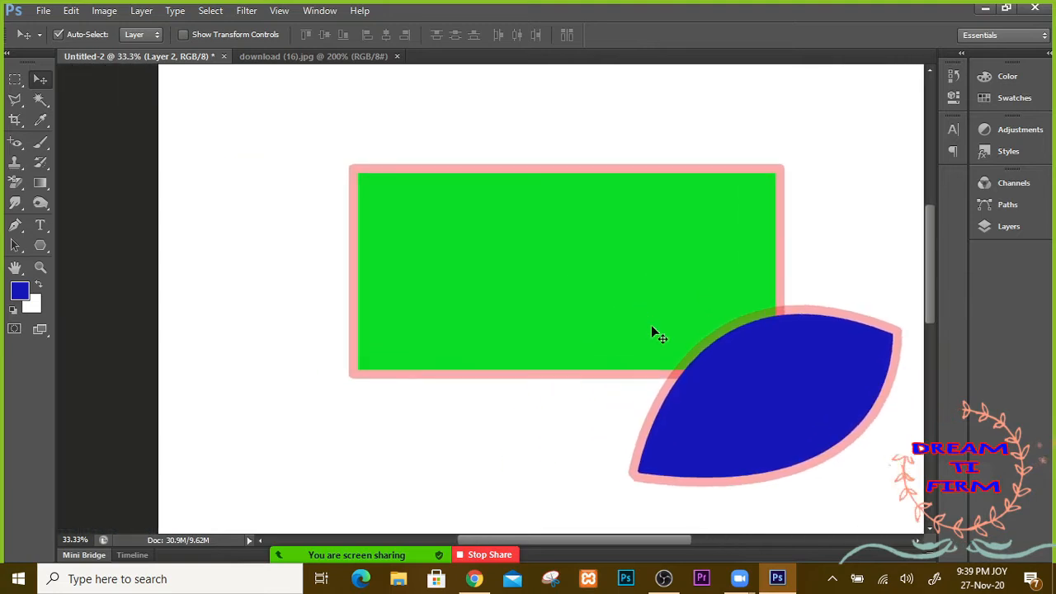
{"action": "left_click_drag", "start_coordinate": [674, 410], "coordinate": [297, 178]}
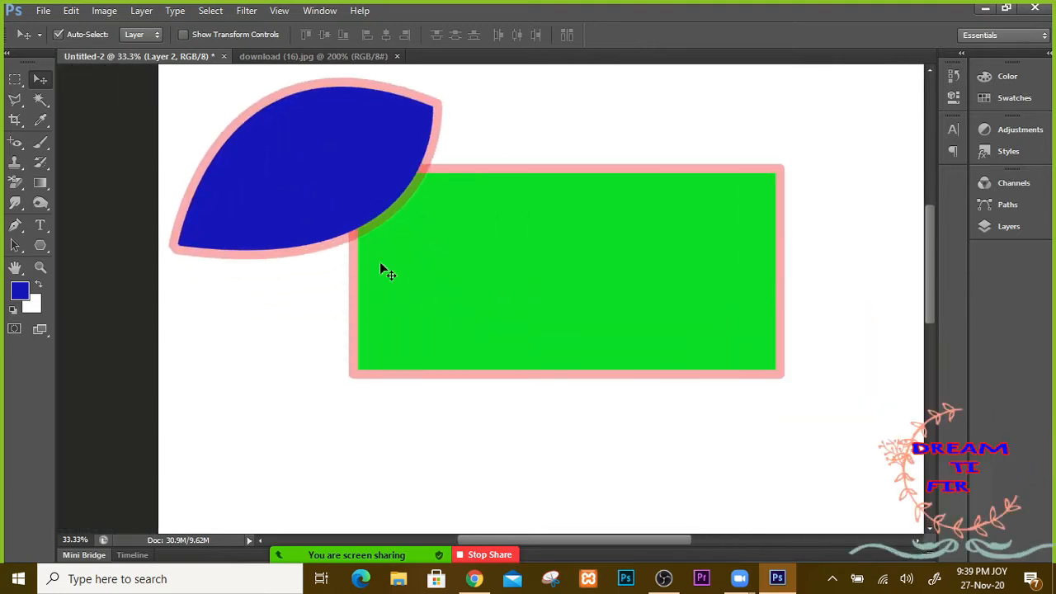
Step: Slide the green rectangle so its top-left corner sits under the leaf's lower edge
{"action": "left_click", "coordinate": [466, 272]}
{"action": "left_click_drag", "start_coordinate": [464, 267], "coordinate": [537, 303]}
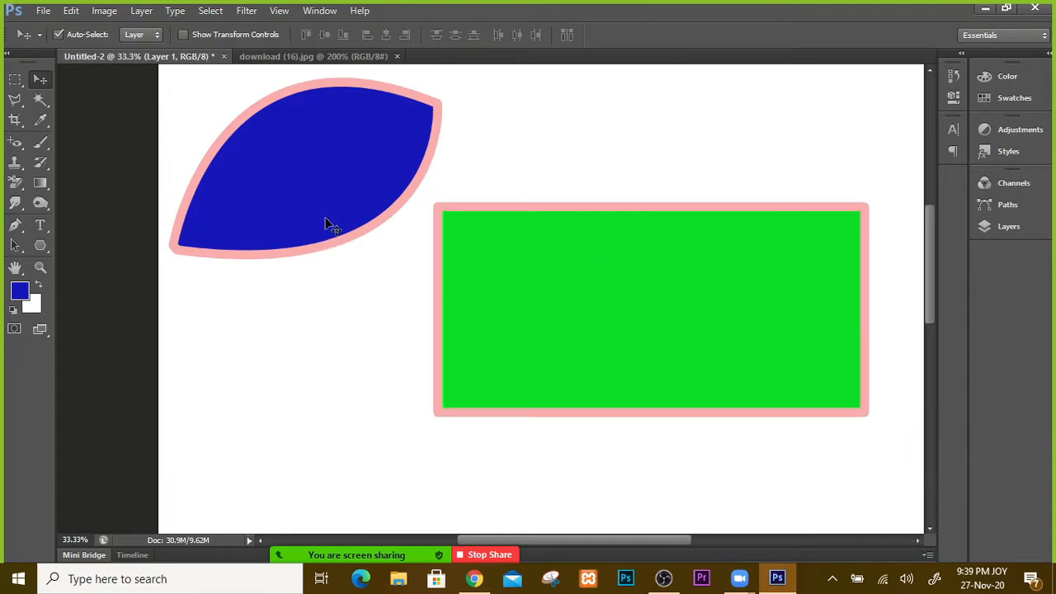
{"action": "mouse_move", "coordinate": [323, 228]}
{"action": "left_mouse_down"}
{"action": "mouse_move", "coordinate": [335, 254]}
{"action": "mouse_move", "coordinate": [327, 247]}
{"action": "mouse_move", "coordinate": [341, 227]}
{"action": "left_mouse_up"}
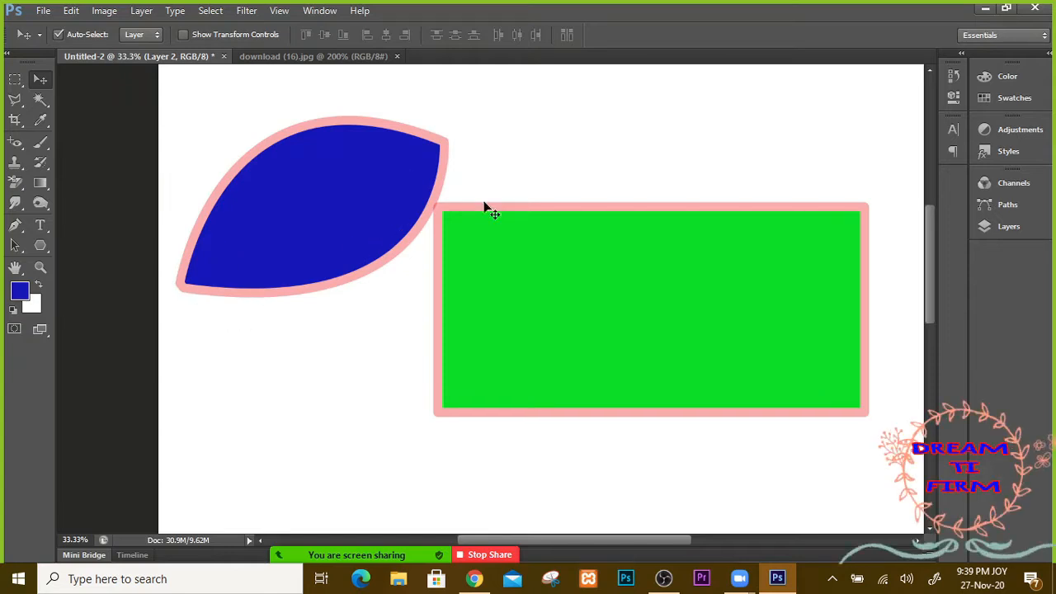
{"action": "left_click_drag", "start_coordinate": [675, 218], "coordinate": [631, 193]}
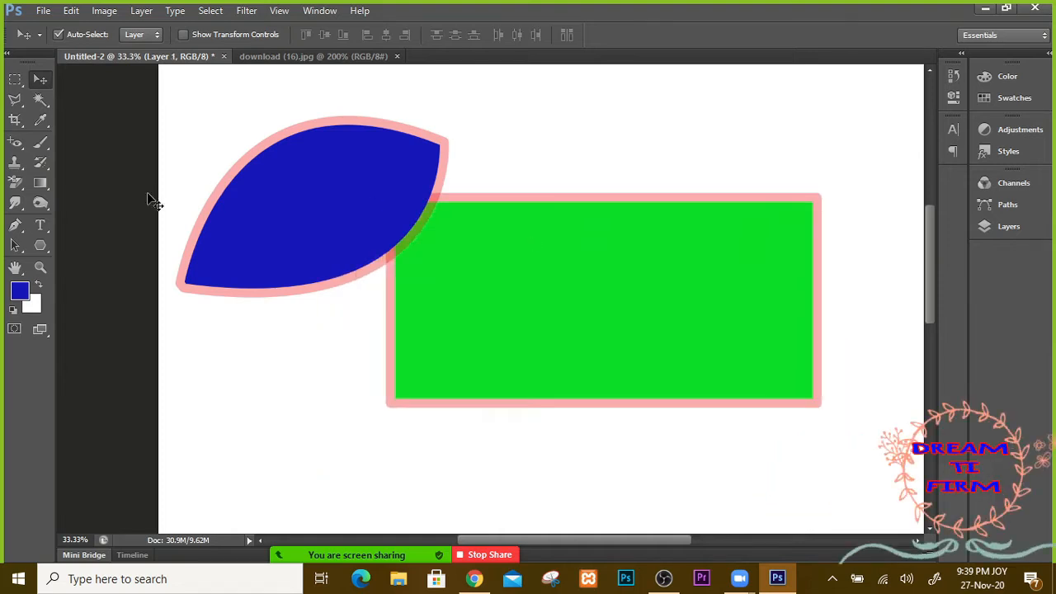
Step: Choose the plain Eyedropper Tool from its tool group
{"action": "left_click", "coordinate": [40, 120]}
{"action": "left_click", "coordinate": [43, 120]}
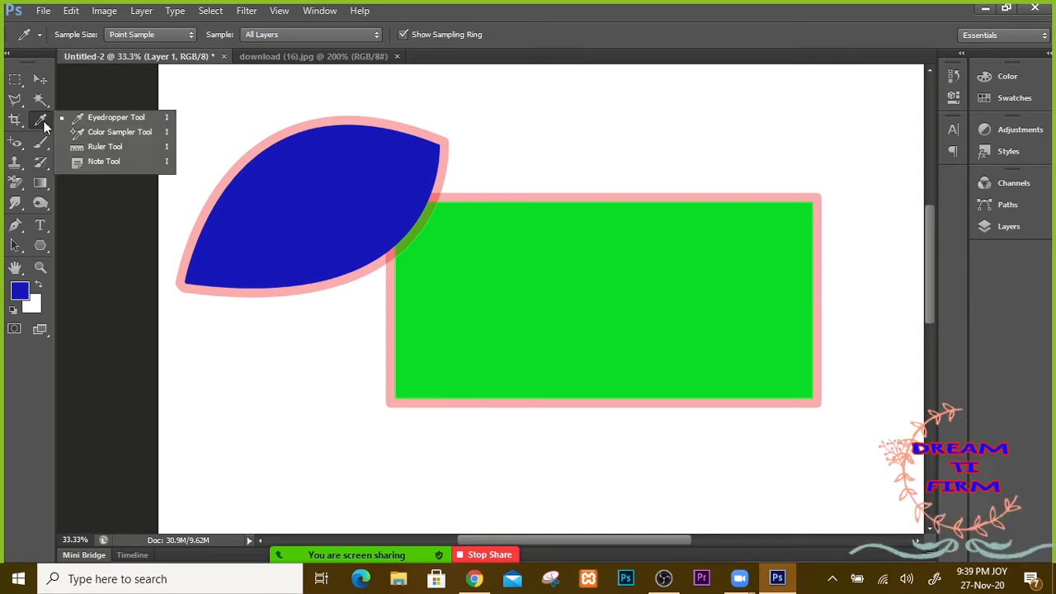
{"action": "left_click", "coordinate": [119, 119]}
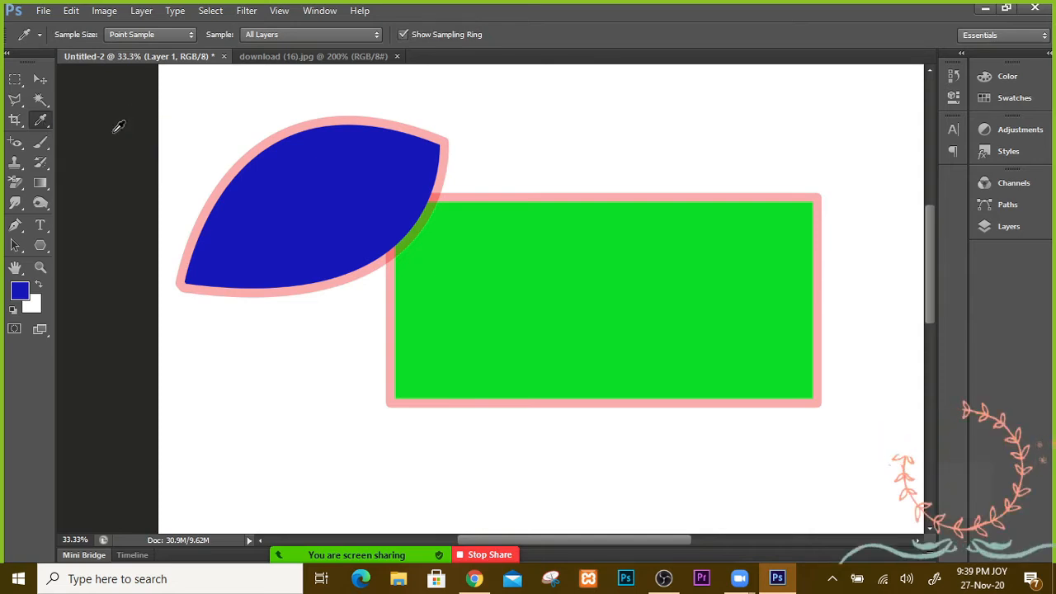
Step: Sample green, then blue, then the pink outline, leaving pink as the foreground colour
{"action": "left_click", "coordinate": [639, 314]}
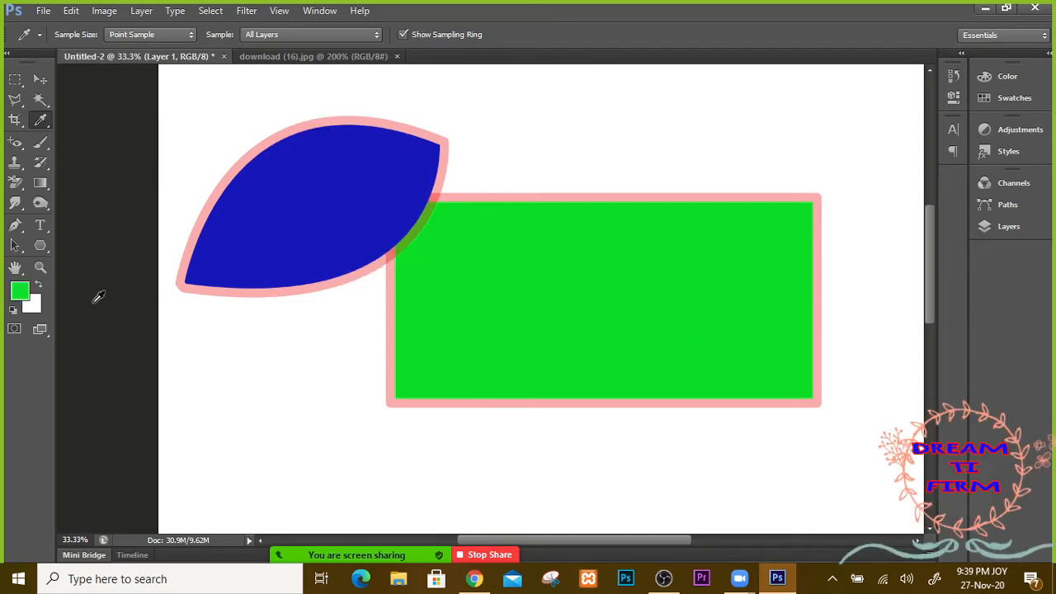
{"action": "left_click", "coordinate": [326, 200]}
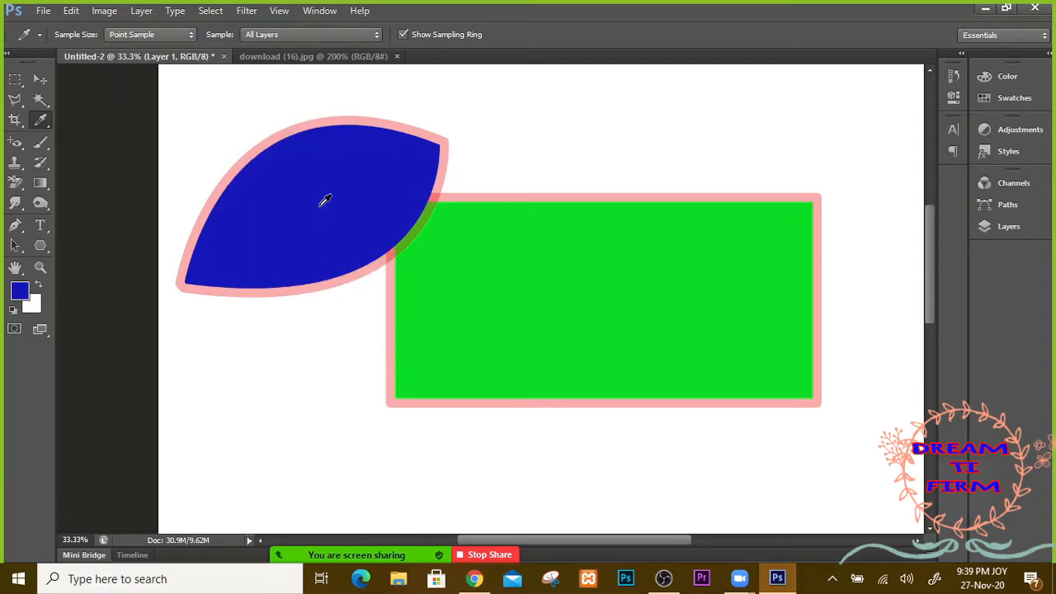
{"action": "left_click", "coordinate": [359, 114]}
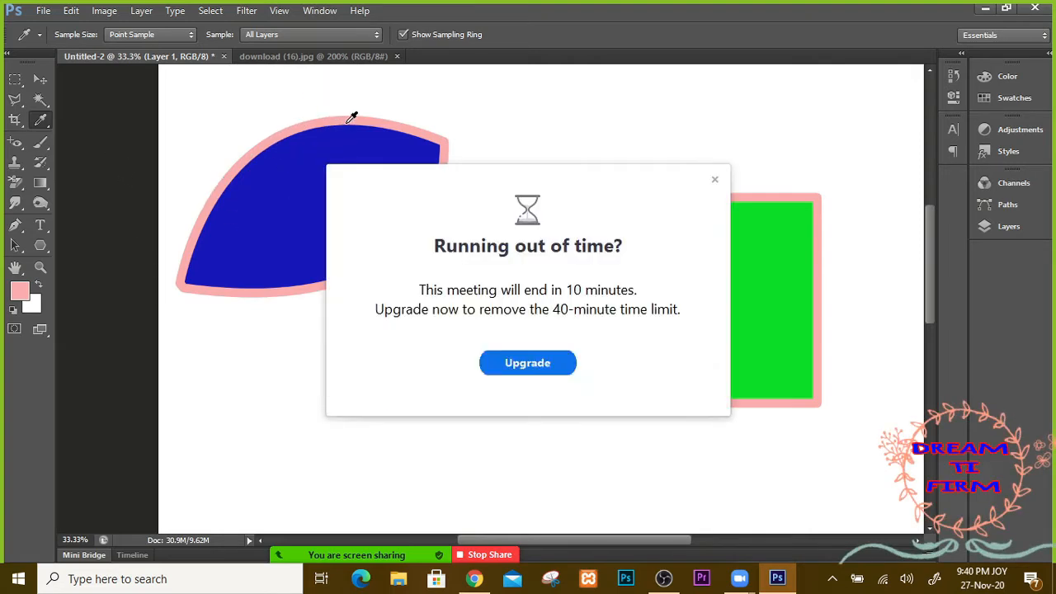
{"action": "left_click", "coordinate": [714, 179]}
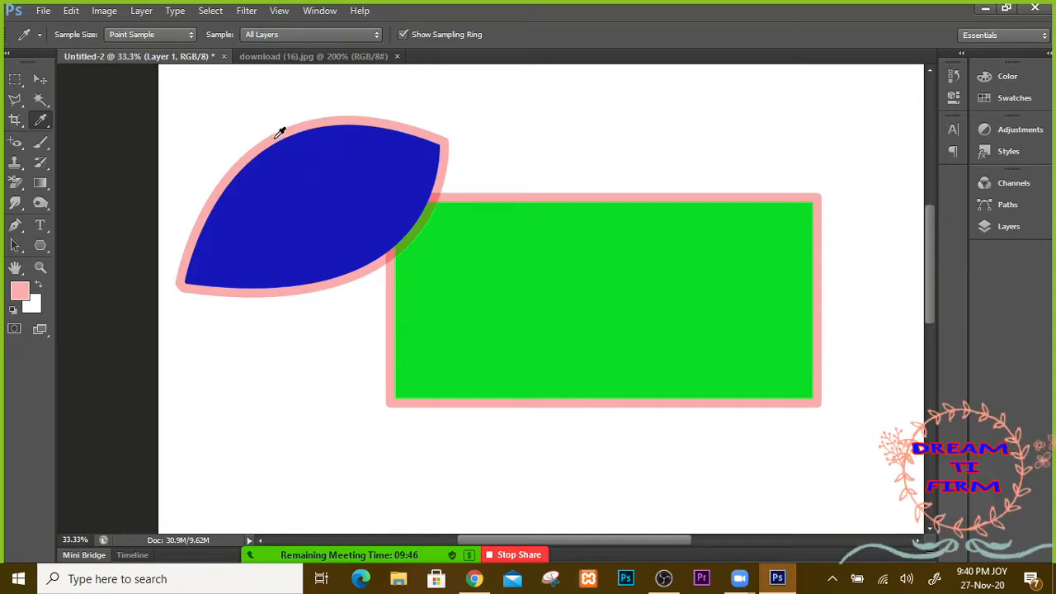
{"action": "right_click", "coordinate": [46, 119]}
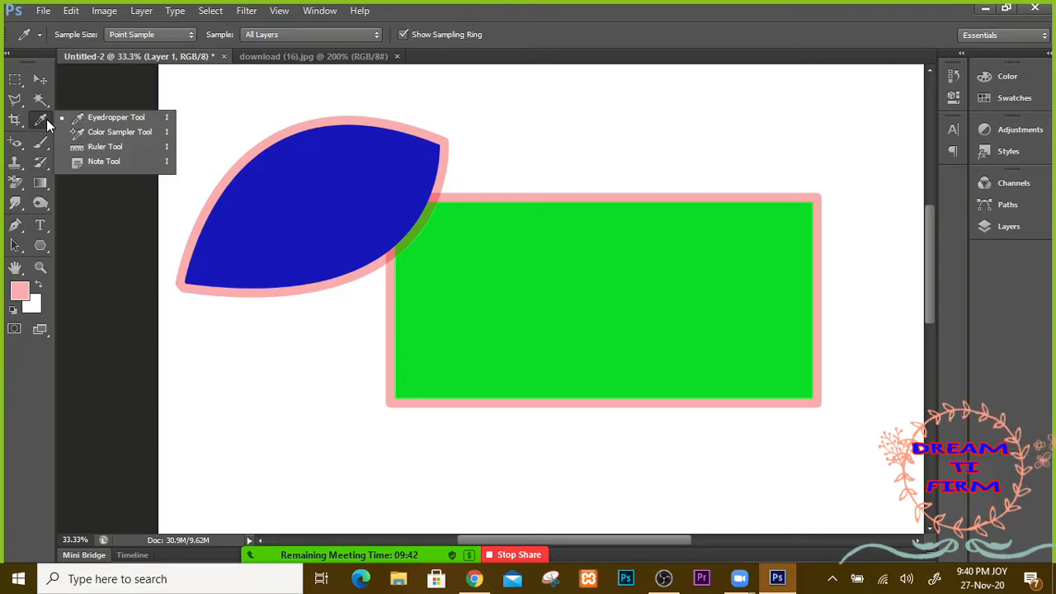
Step: Place a colour sampler on the blue shape (23/23/186), then close Untitled-2 without saving
{"action": "left_click", "coordinate": [118, 136]}
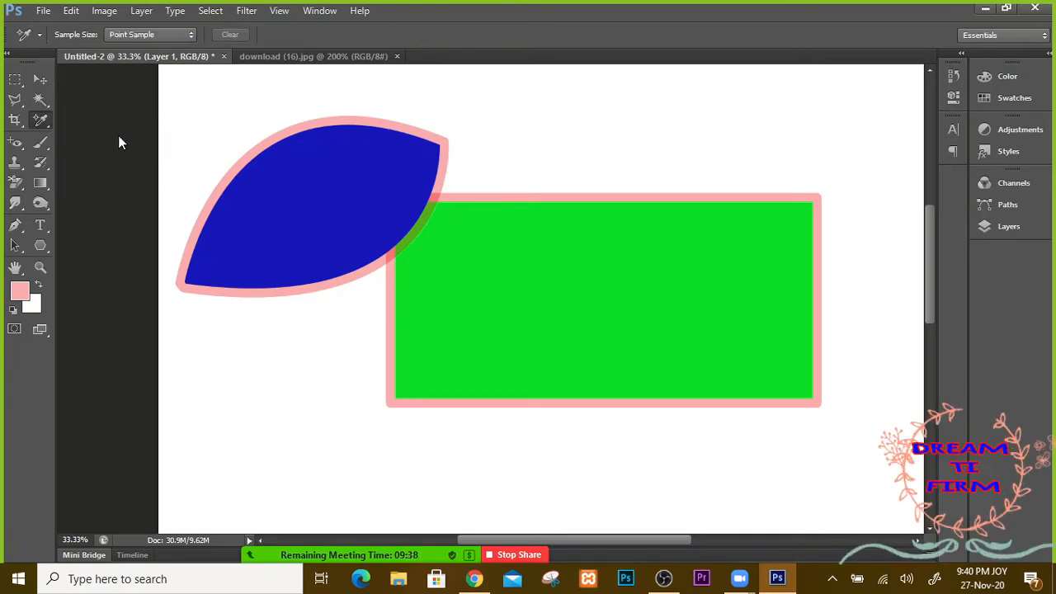
{"action": "left_click", "coordinate": [373, 169]}
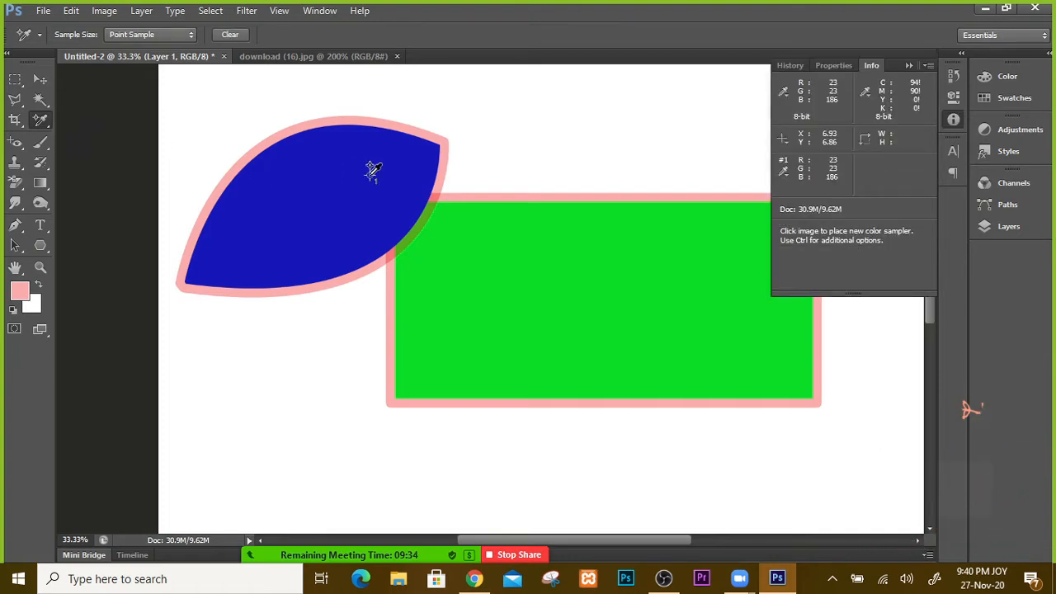
{"action": "left_click", "coordinate": [224, 56]}
{"action": "left_click", "coordinate": [476, 212]}
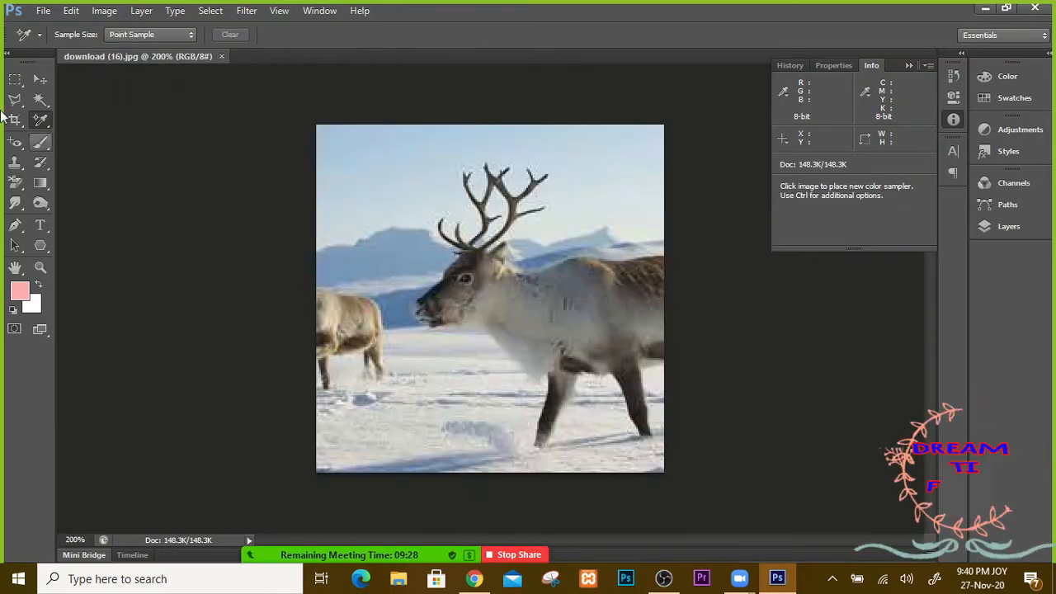
Step: Select the Move tool, collapse the Info panel and switch to Chrome
{"action": "left_click", "coordinate": [40, 78]}
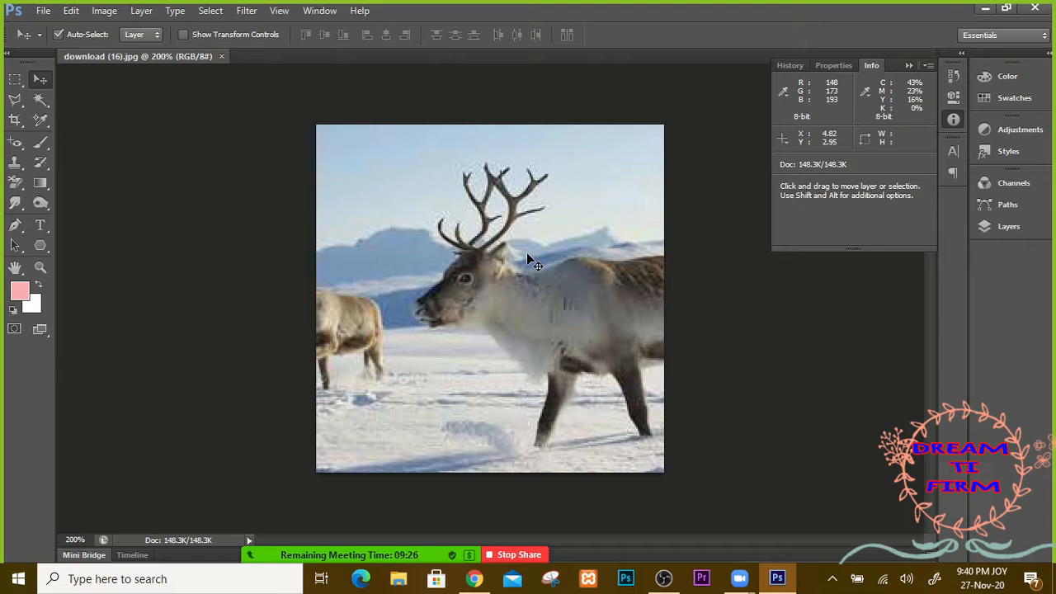
{"action": "key", "text": "space"}
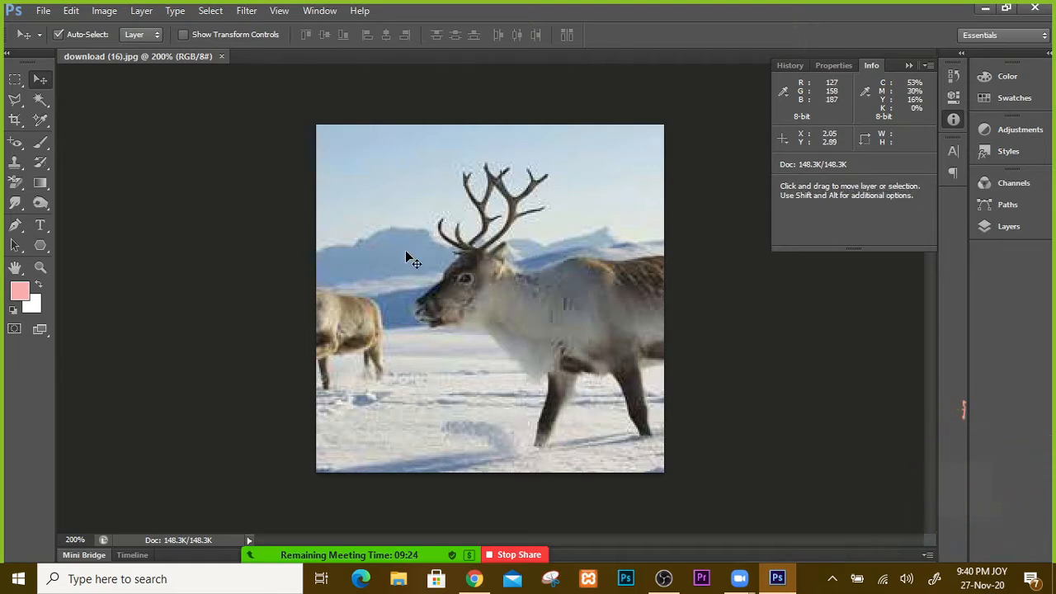
{"action": "left_click", "coordinate": [907, 66]}
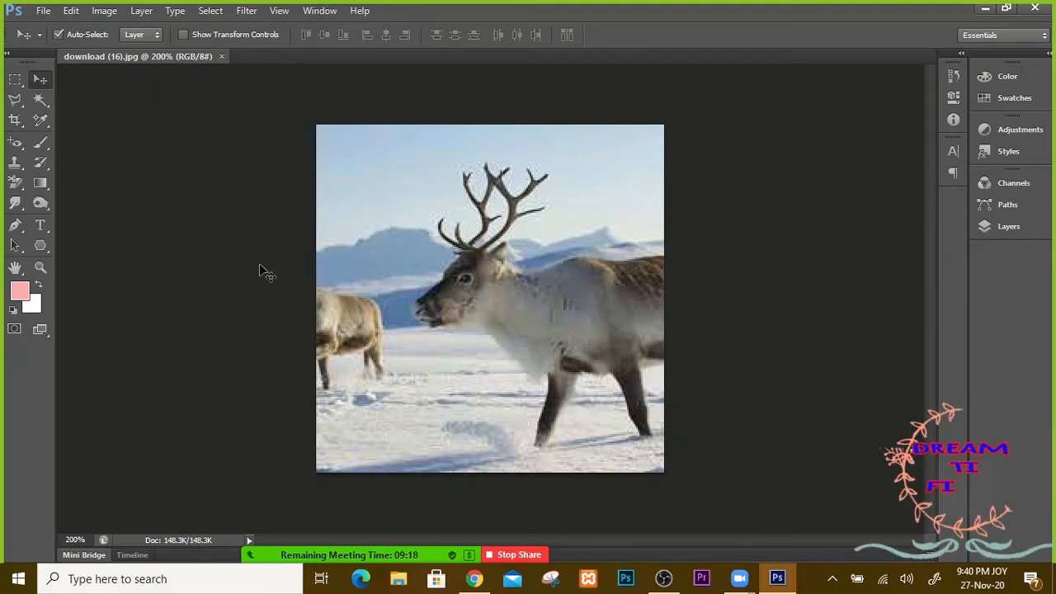
{"action": "left_click", "coordinate": [474, 578]}
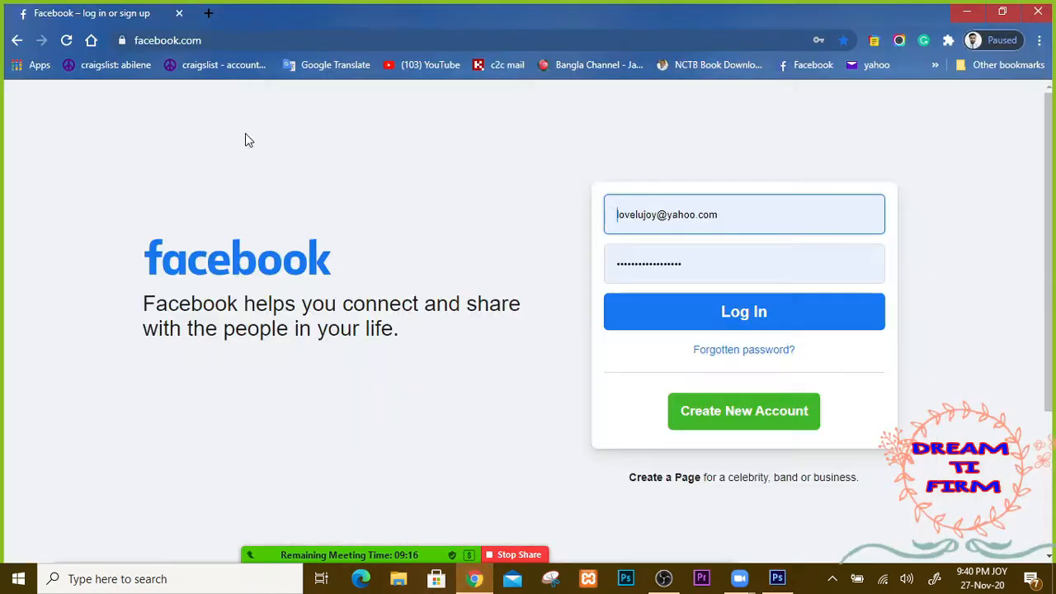
Step: Log in to Facebook and open the Google home page in a new tab
{"action": "left_click", "coordinate": [749, 326]}
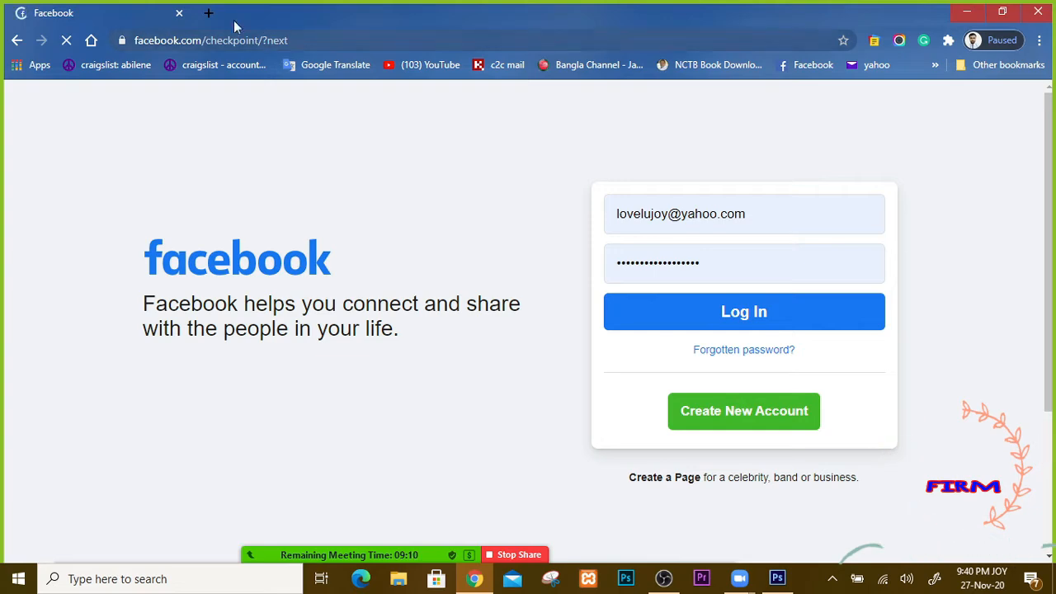
{"action": "left_click", "coordinate": [208, 13]}
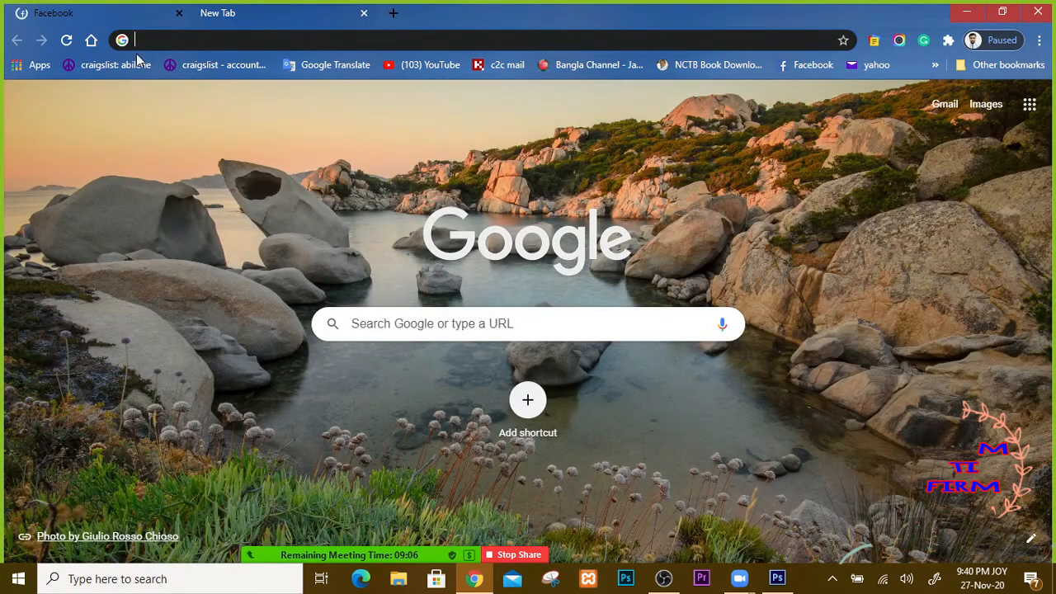
{"action": "left_click", "coordinate": [91, 39]}
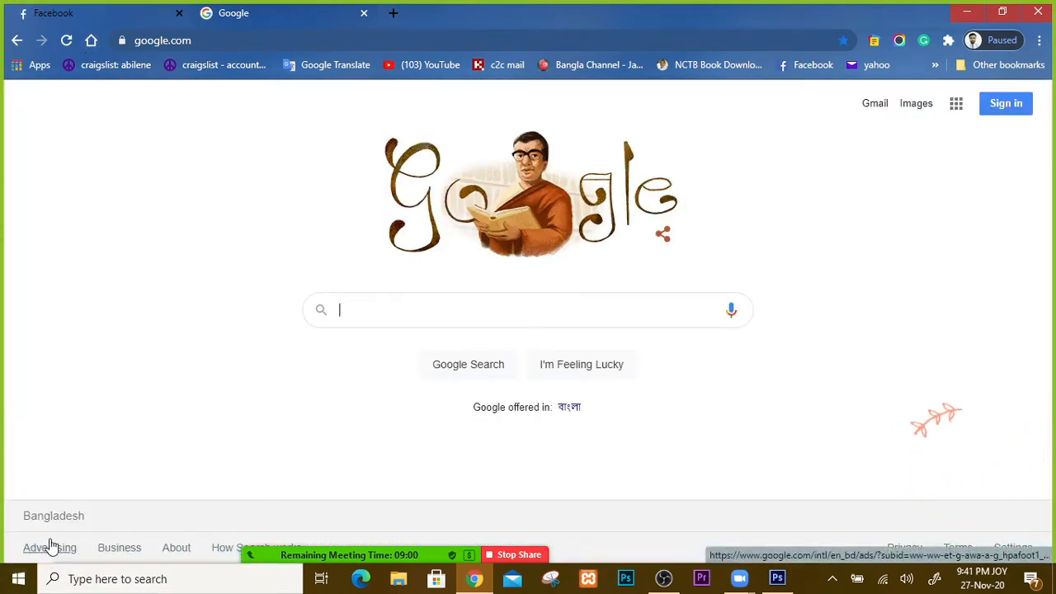
Step: Mute and then unmute the Zoom meeting microphone
{"action": "mouse_move", "coordinate": [266, 561]}
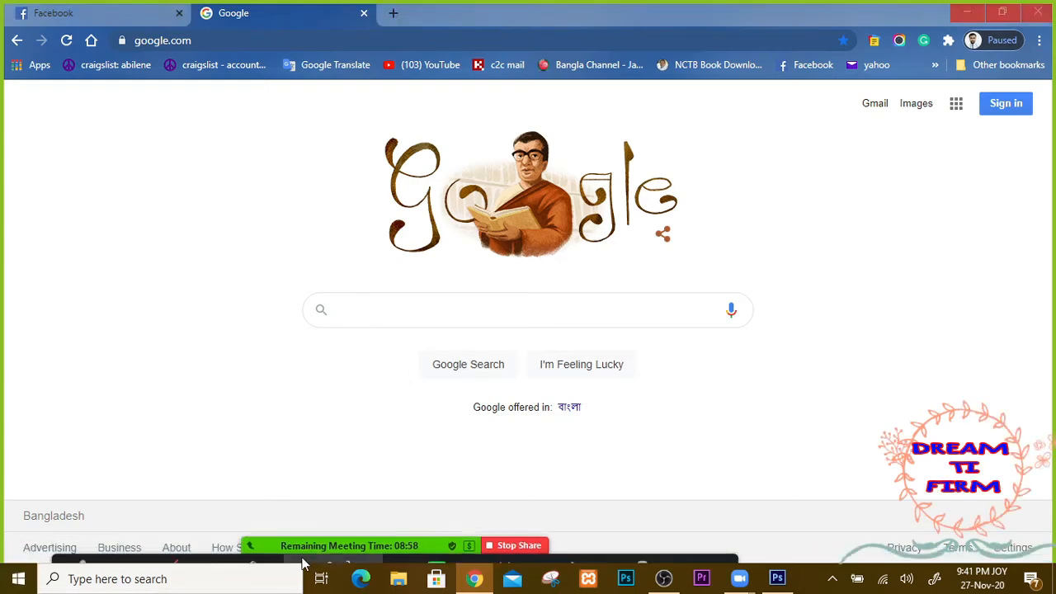
{"action": "left_click", "coordinate": [82, 542]}
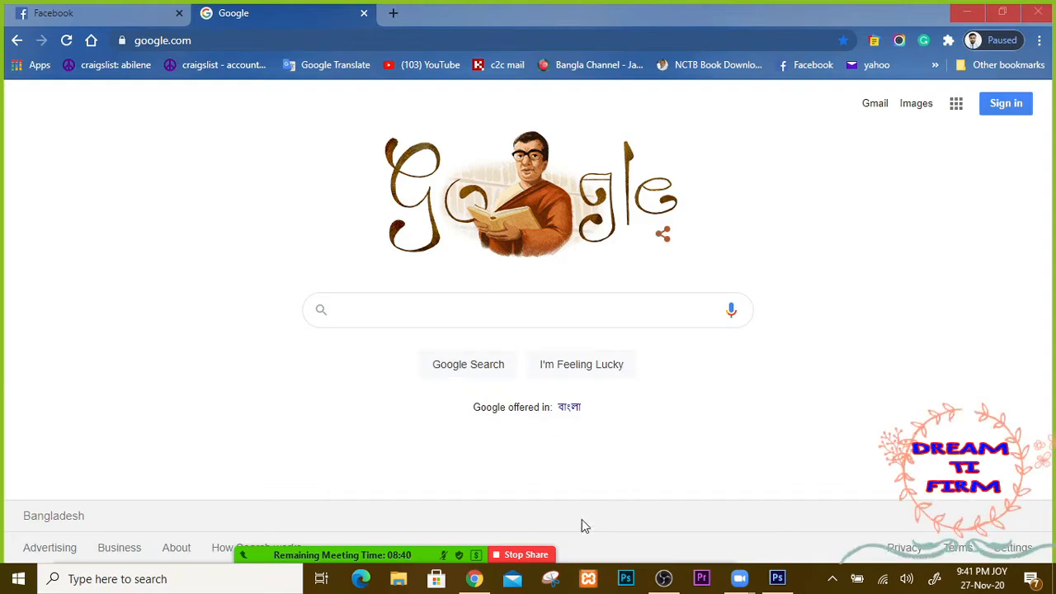
{"action": "mouse_move", "coordinate": [544, 554]}
{"action": "left_click", "coordinate": [80, 550]}
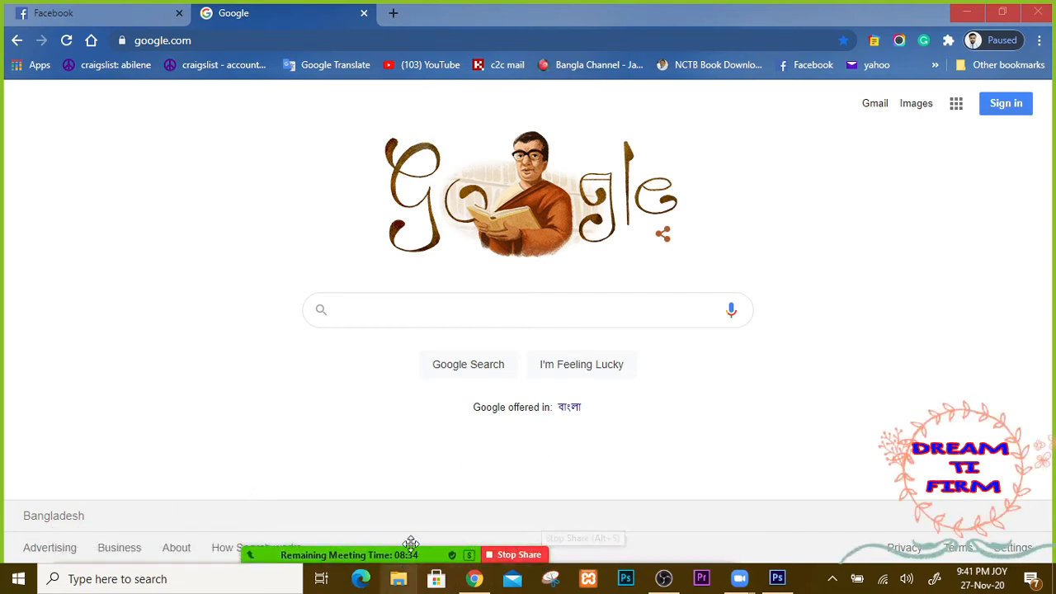
{"action": "mouse_move", "coordinate": [544, 561]}
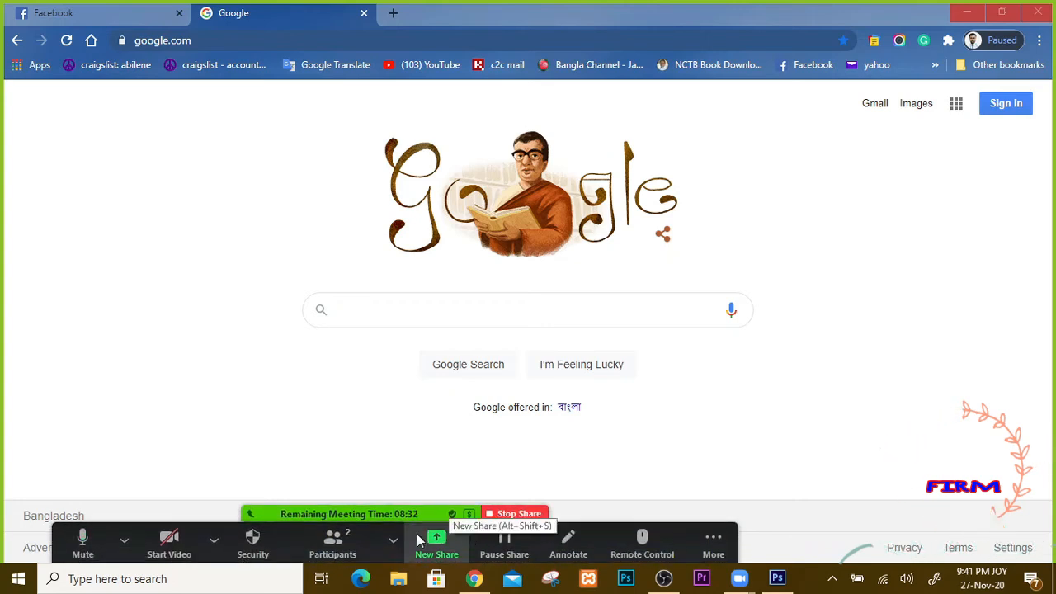
{"action": "left_click", "coordinate": [393, 540]}
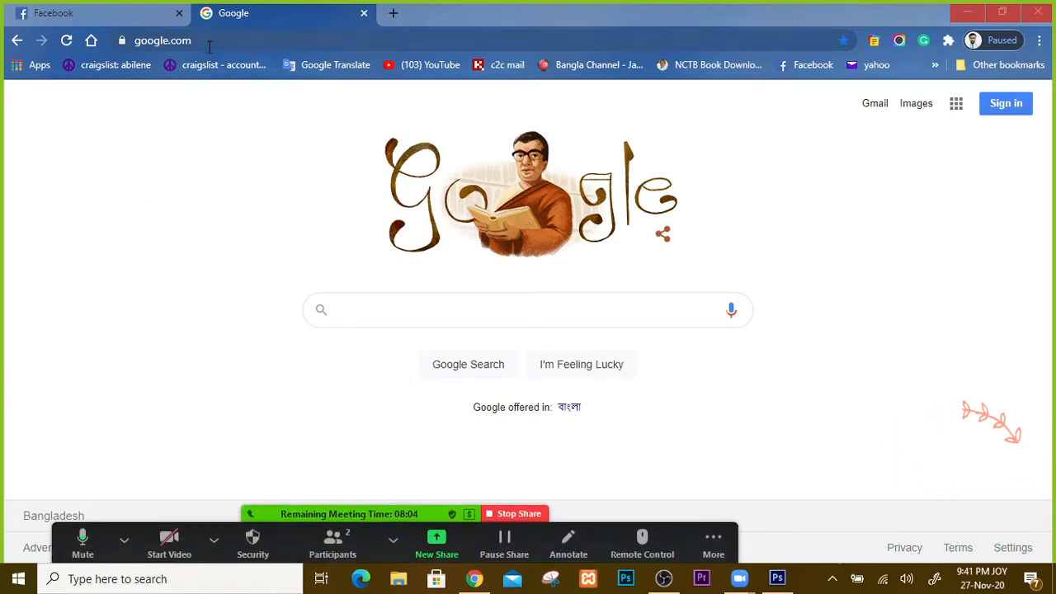
Step: Search Google for 'color palette' and show the image results
{"action": "left_click", "coordinate": [365, 309]}
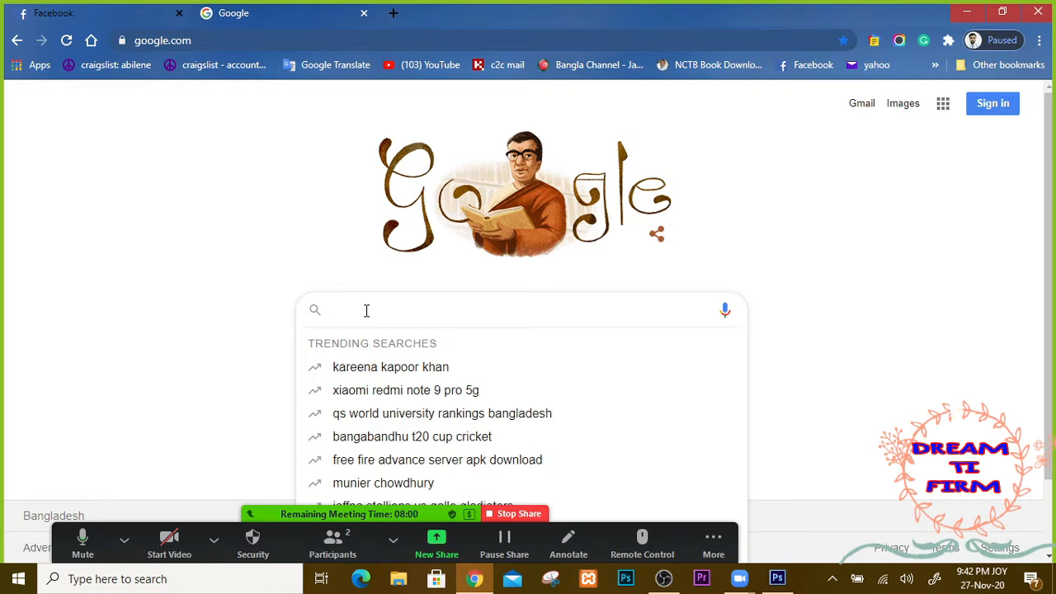
{"action": "type", "text": "color "}
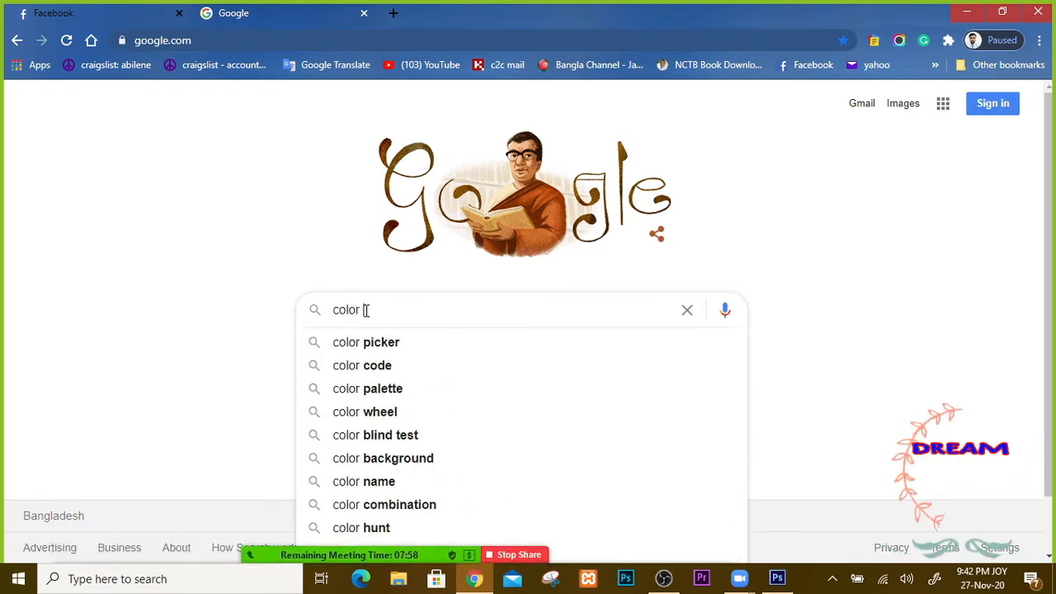
{"action": "type", "text": "pa"}
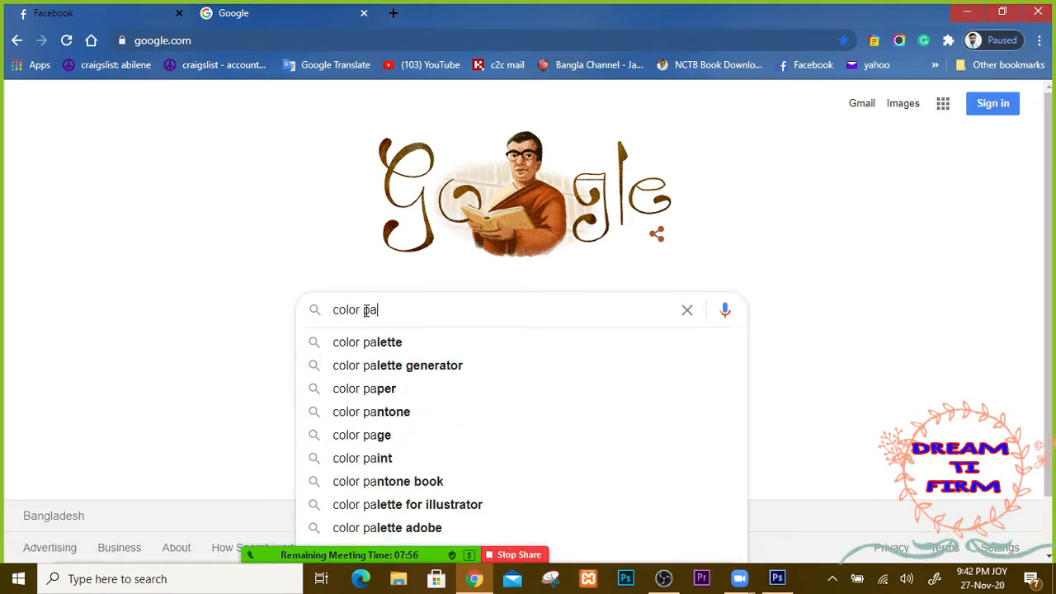
{"action": "left_click", "coordinate": [393, 343]}
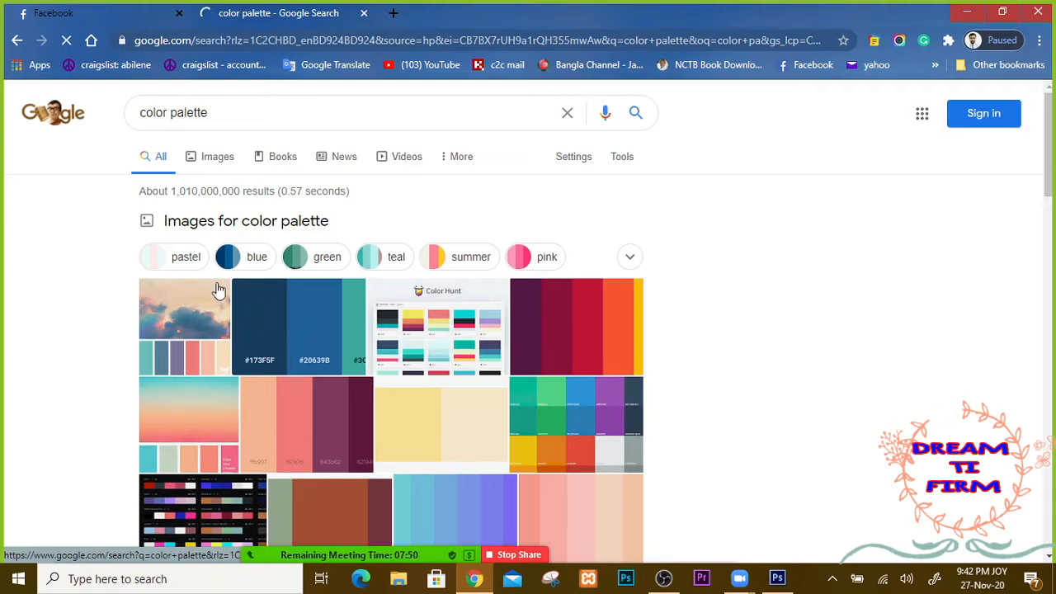
{"action": "left_click", "coordinate": [214, 157]}
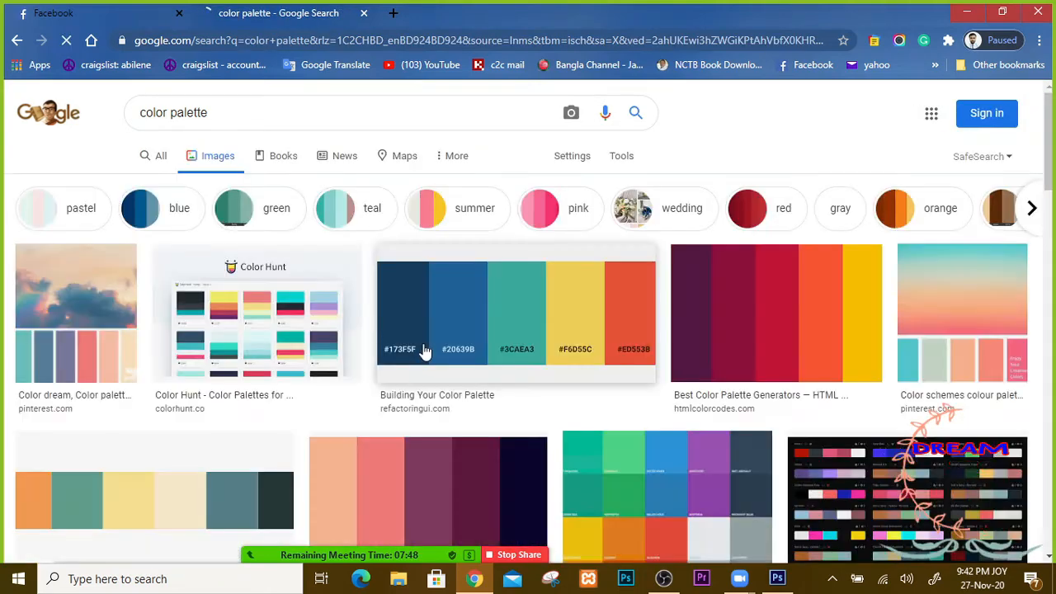
Step: Copy the purple-to-yellow palette image and switch back to Photoshop
{"action": "left_click", "coordinate": [758, 314]}
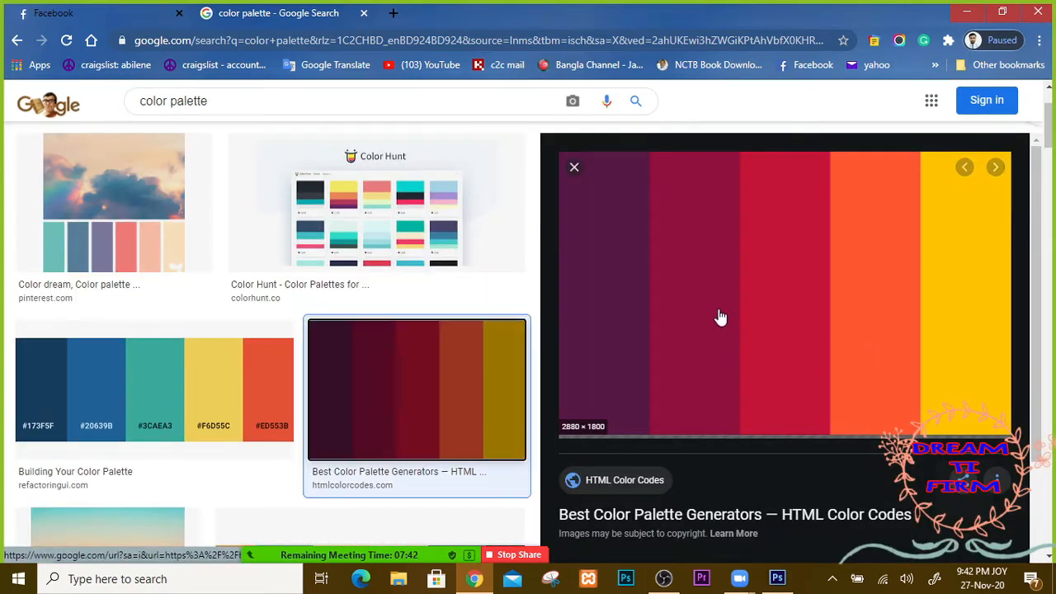
{"action": "right_click", "coordinate": [741, 260]}
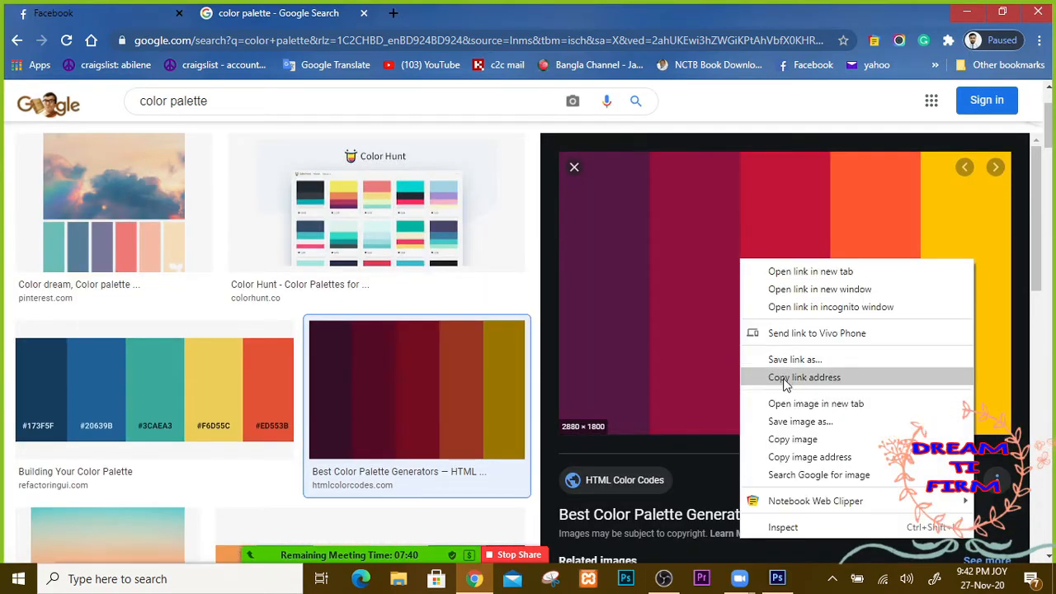
{"action": "left_click", "coordinate": [792, 439]}
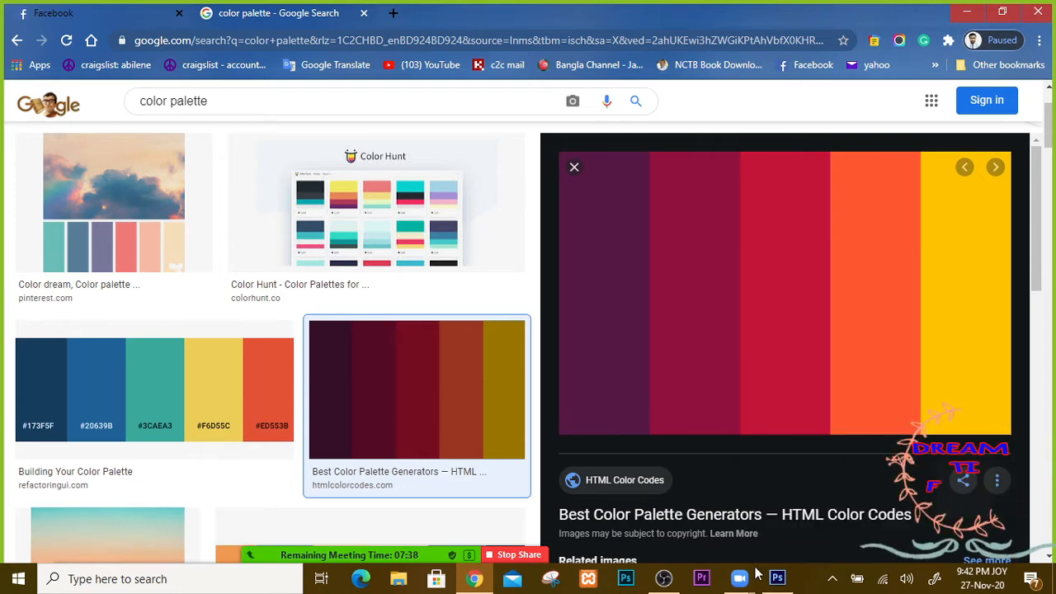
{"action": "left_click", "coordinate": [777, 578]}
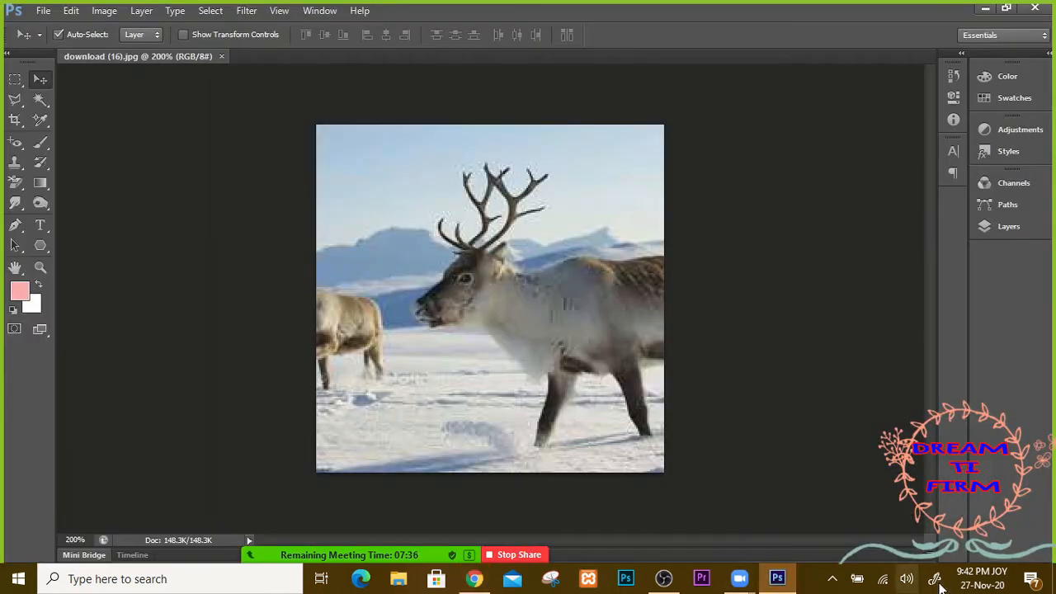
Step: Create Layer 1 above the reindeer background and paste the palette, covering the canvas purple
{"action": "left_click", "coordinate": [1015, 227]}
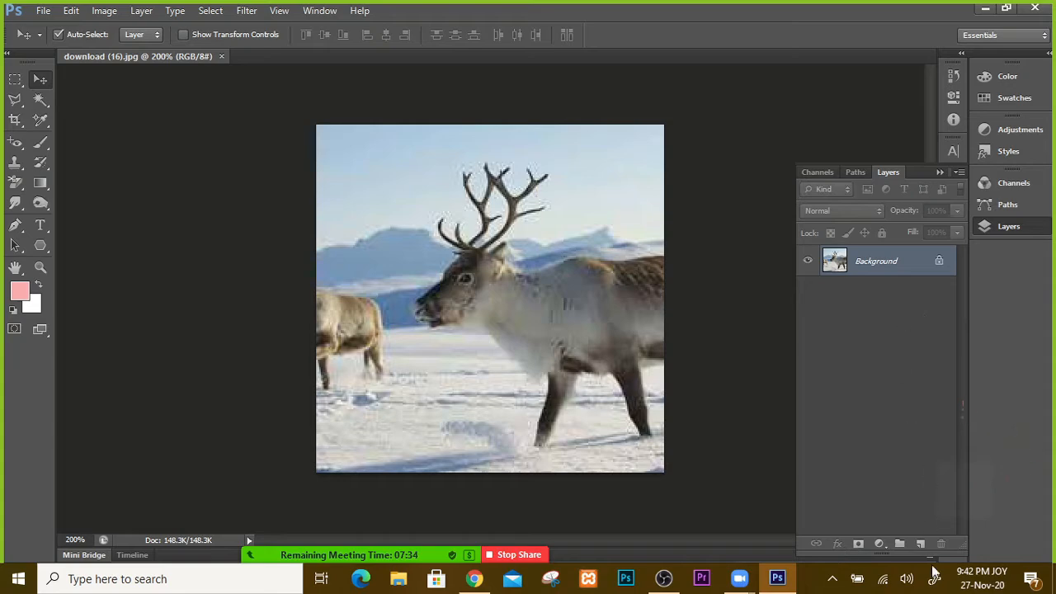
{"action": "left_click", "coordinate": [920, 544]}
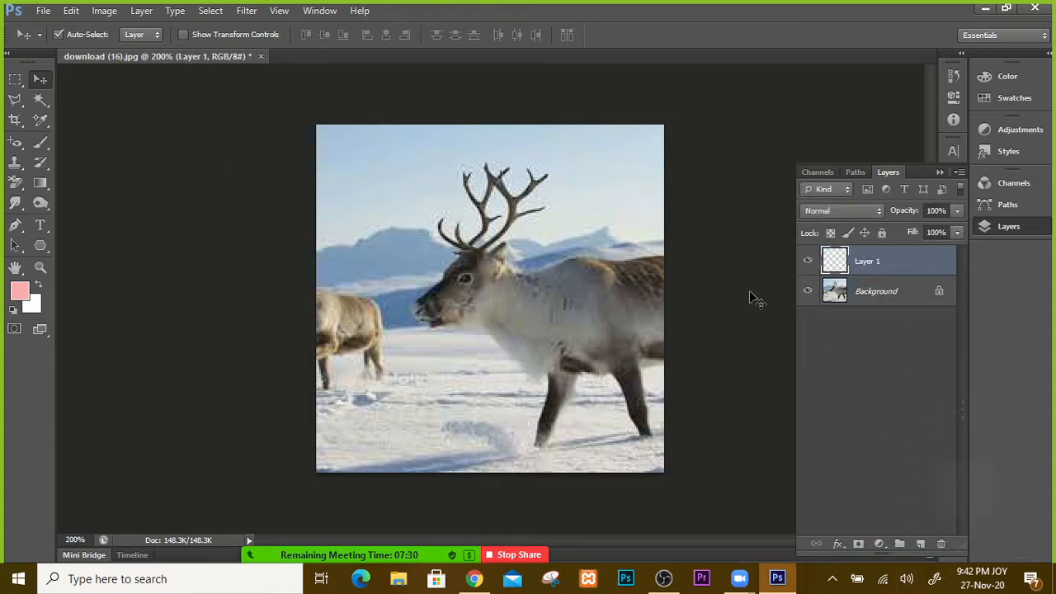
{"action": "key", "text": "alt+BackSpace"}
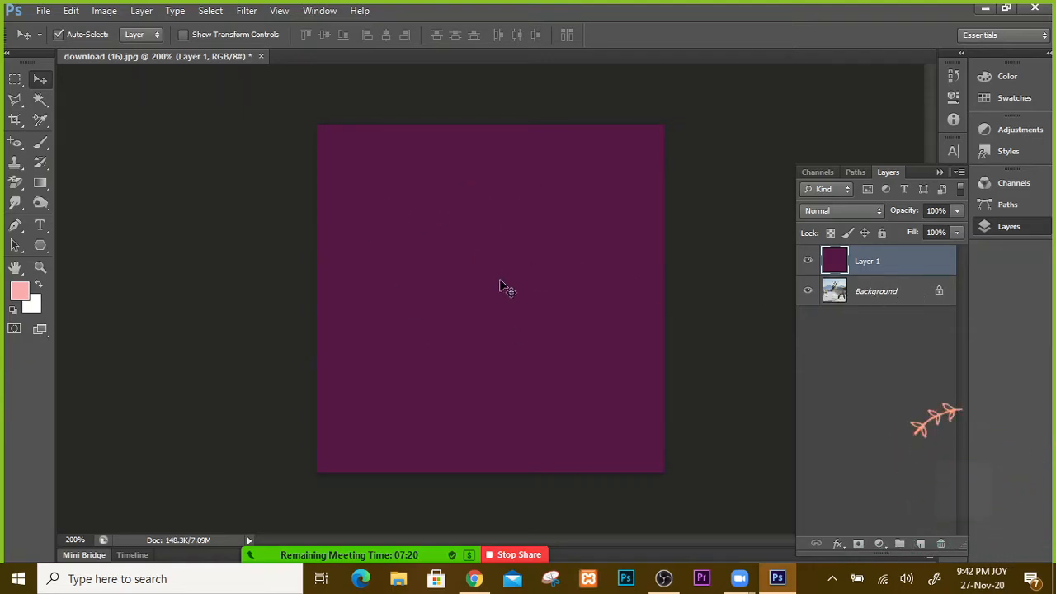
Step: Copy the purple-to-yellow striped palette image from Google Images and bring it into Photoshop
{"action": "left_click", "coordinate": [473, 578]}
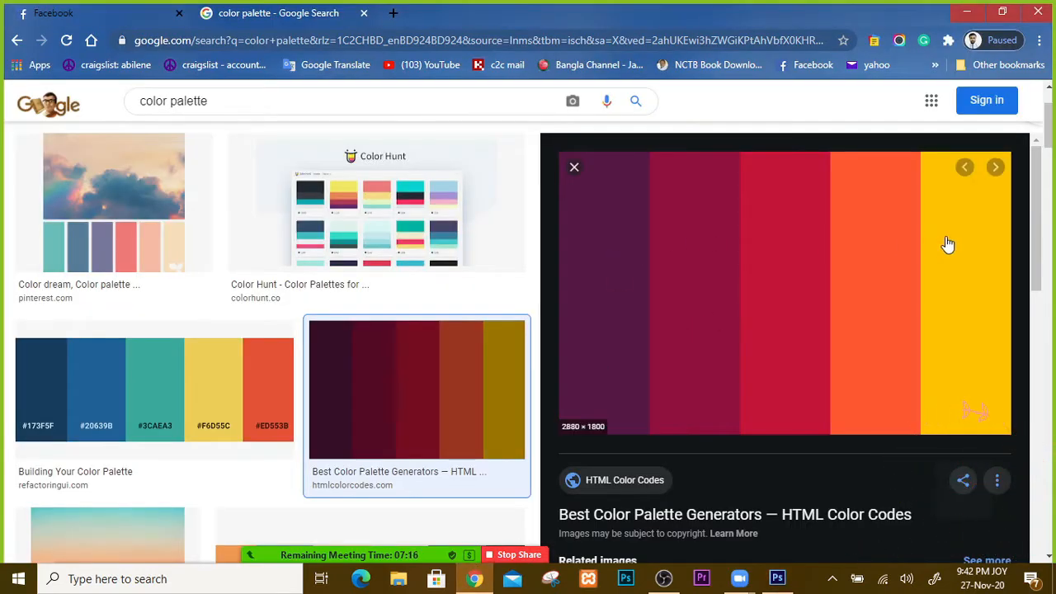
{"action": "right_click", "coordinate": [946, 237]}
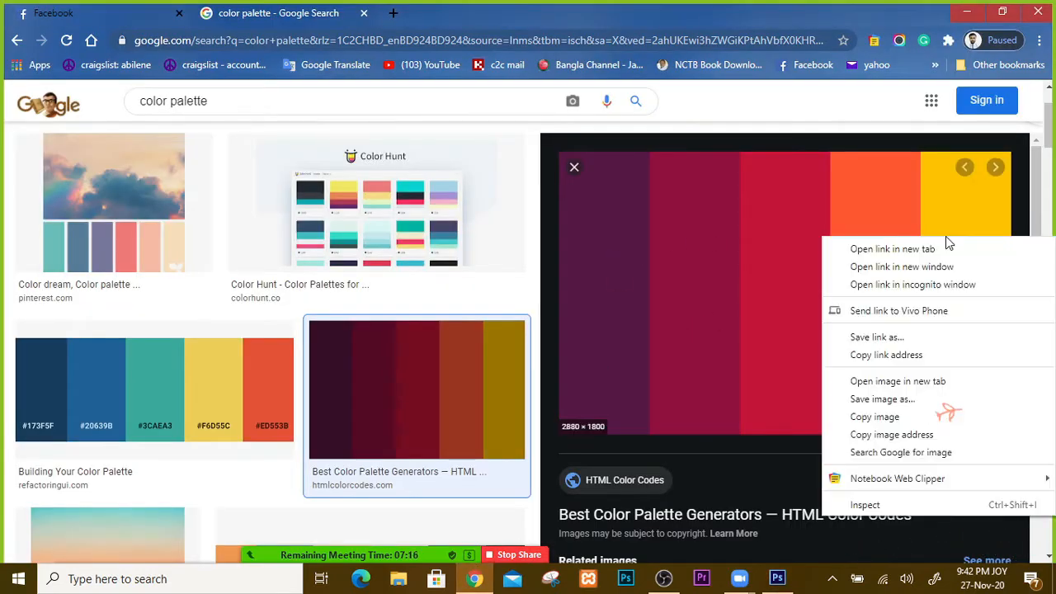
{"action": "left_click", "coordinate": [895, 422]}
{"action": "key", "text": "alt+Tab"}
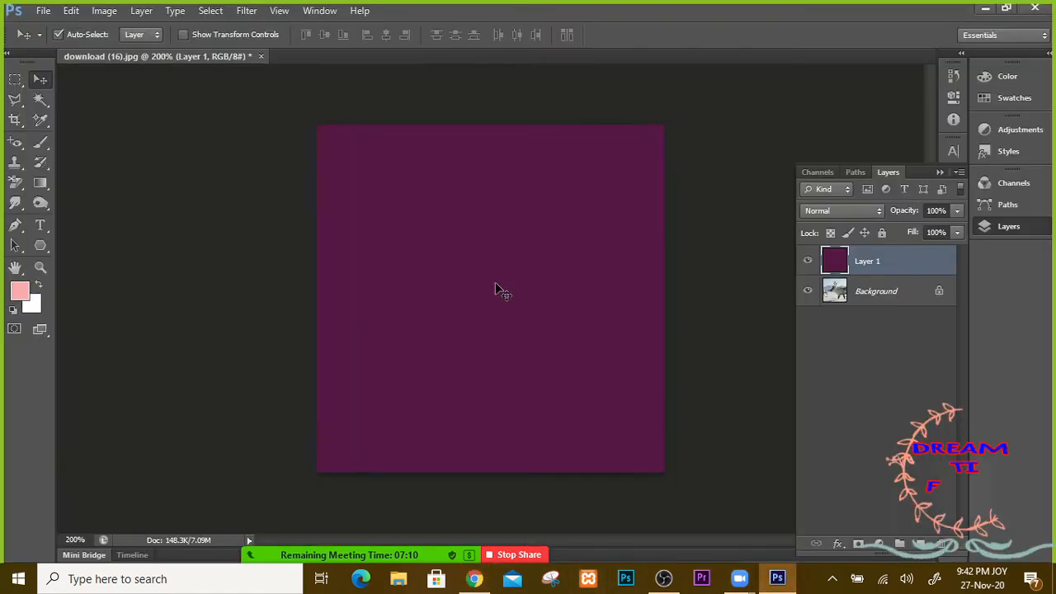
Step: Free-transform the pasted palette into a small striped band across the reindeer photo's upper area
{"action": "left_click_drag", "start_coordinate": [388, 223], "coordinate": [386, 253]}
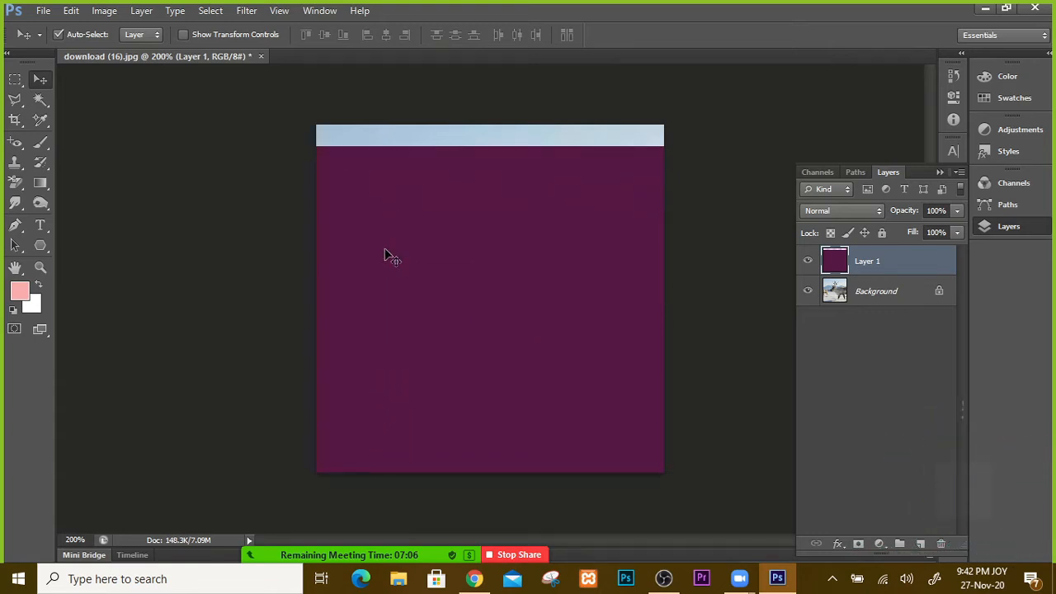
{"action": "key", "text": "ctrl+t"}
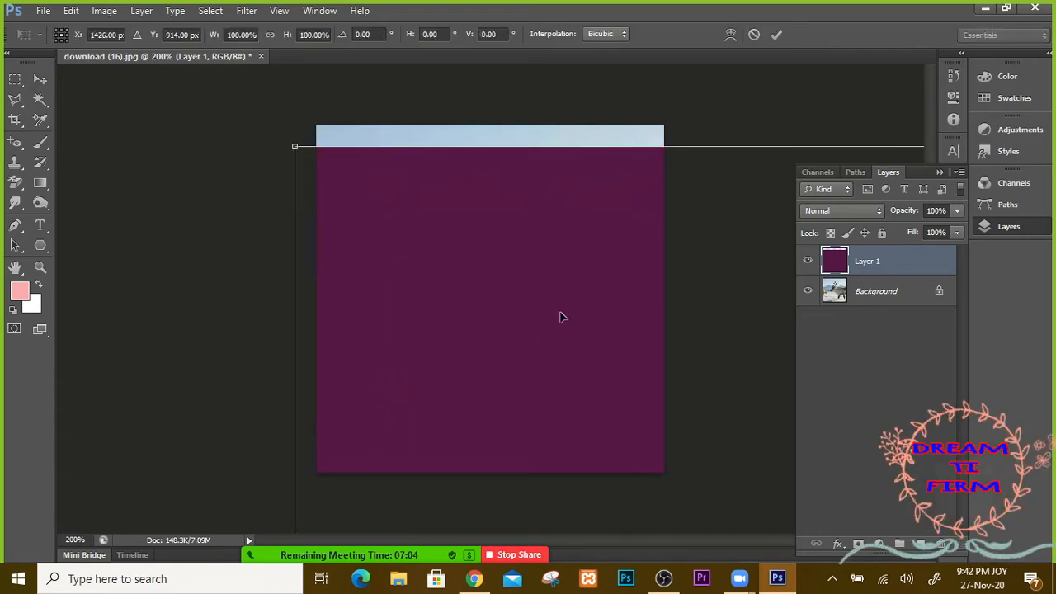
{"action": "left_click_drag", "start_coordinate": [560, 316], "coordinate": [450, 285]}
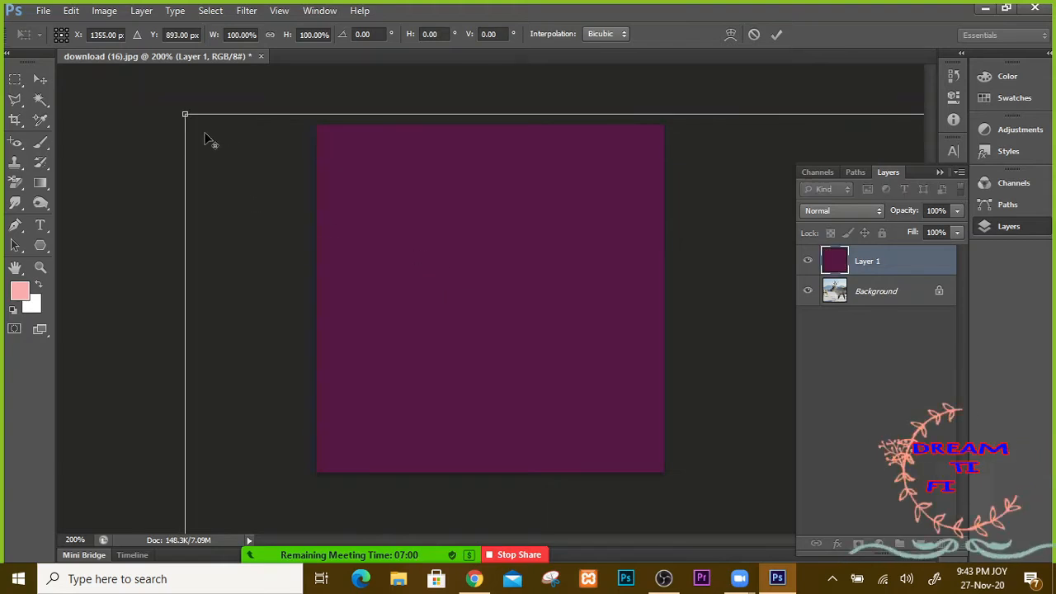
{"action": "left_click_drag", "start_coordinate": [187, 116], "coordinate": [287, 227]}
{"action": "key", "text": "ctrl+z"}
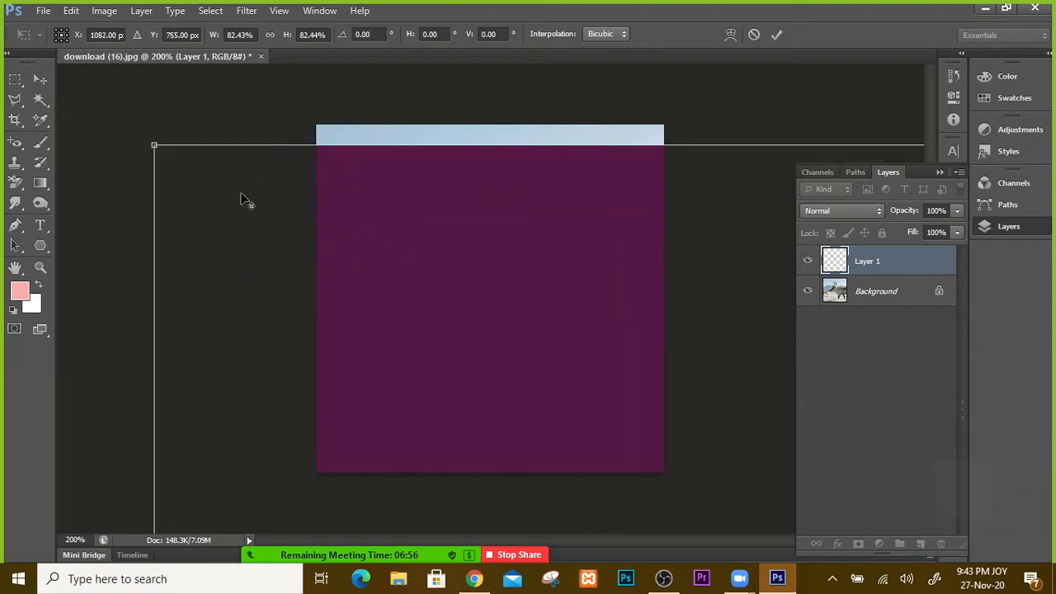
{"action": "left_click_drag", "start_coordinate": [156, 146], "coordinate": [585, 424]}
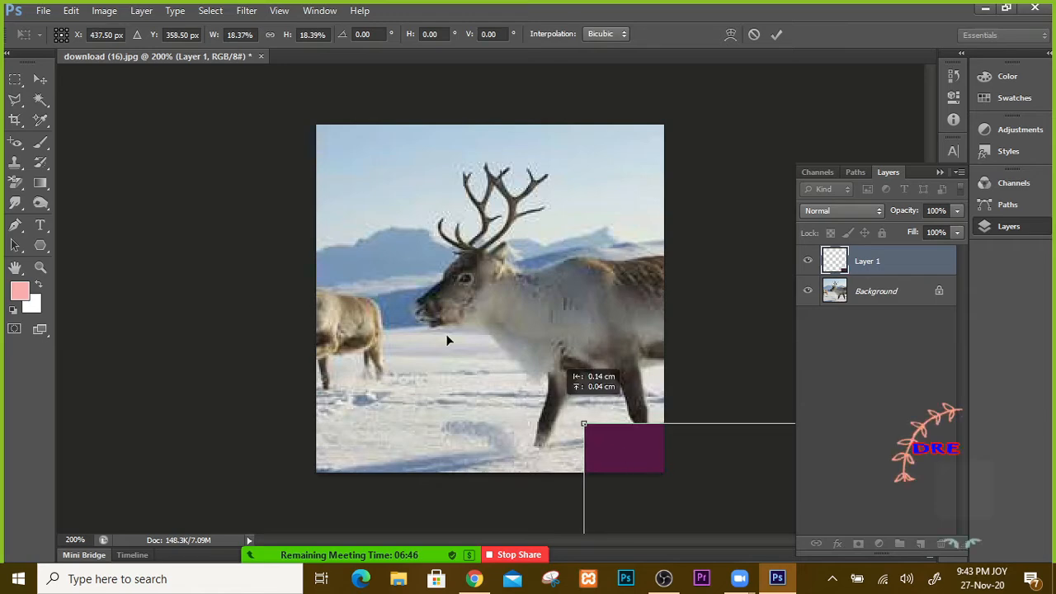
{"action": "left_click_drag", "start_coordinate": [446, 339], "coordinate": [183, 158]}
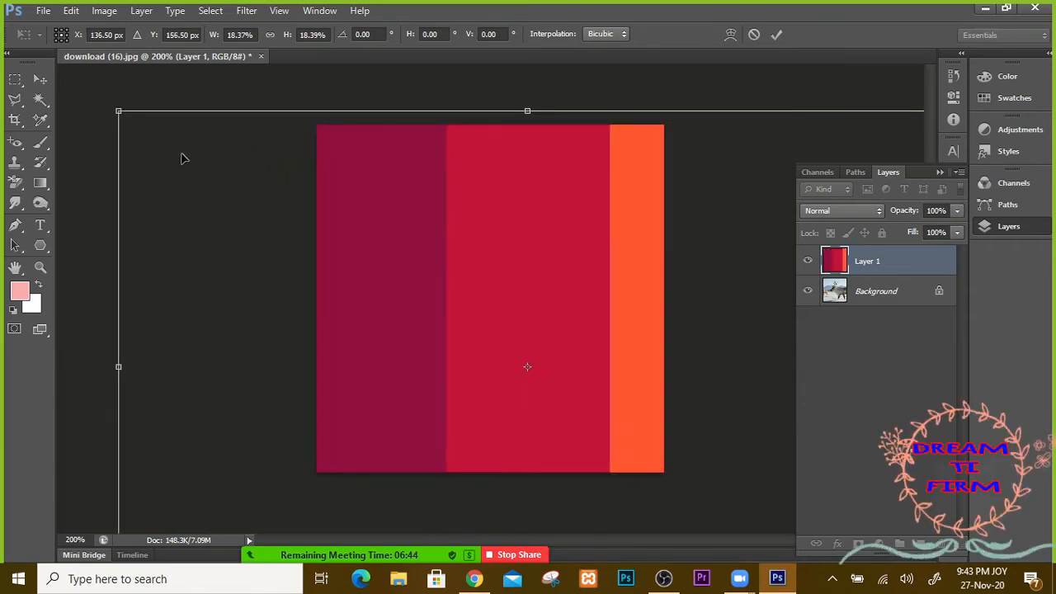
{"action": "key", "text": "ctrl+minus"}
{"action": "key", "text": "ctrl+minus"}
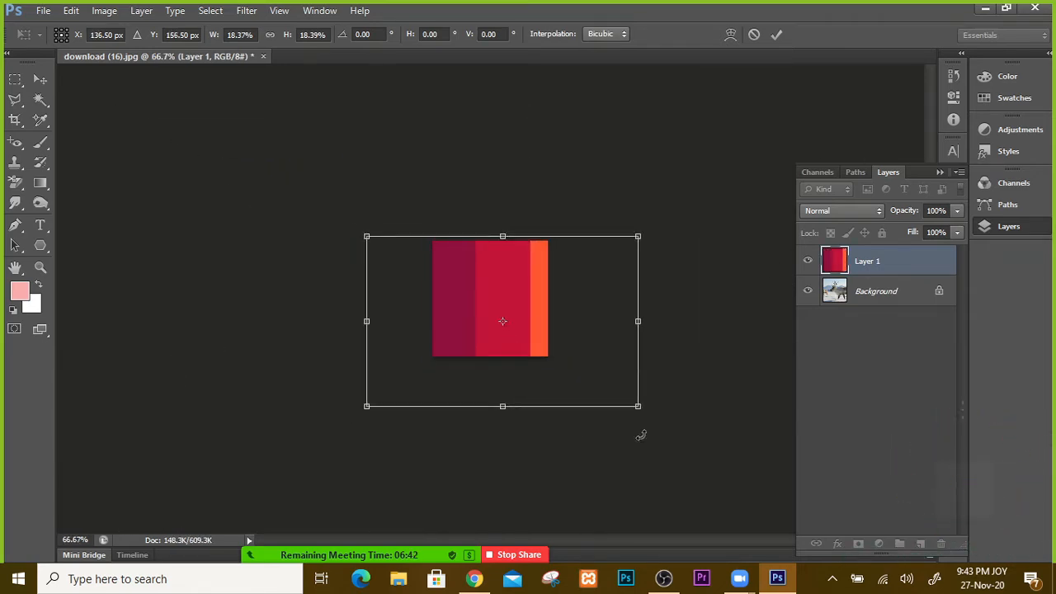
{"action": "left_click_drag", "start_coordinate": [625, 398], "coordinate": [520, 280]}
{"action": "key", "text": "ctrl+z"}
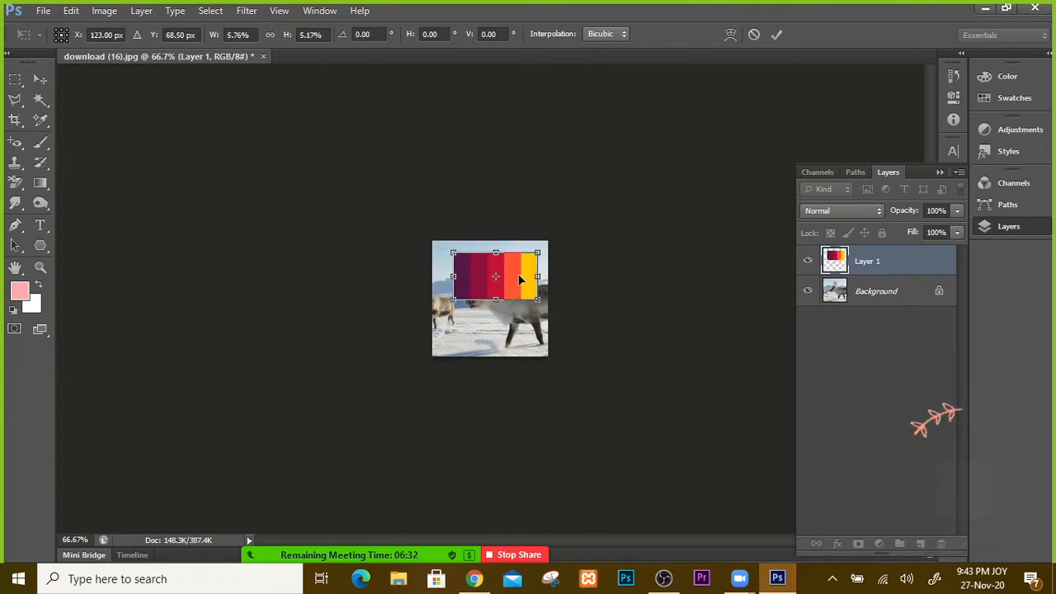
{"action": "key", "text": "Return"}
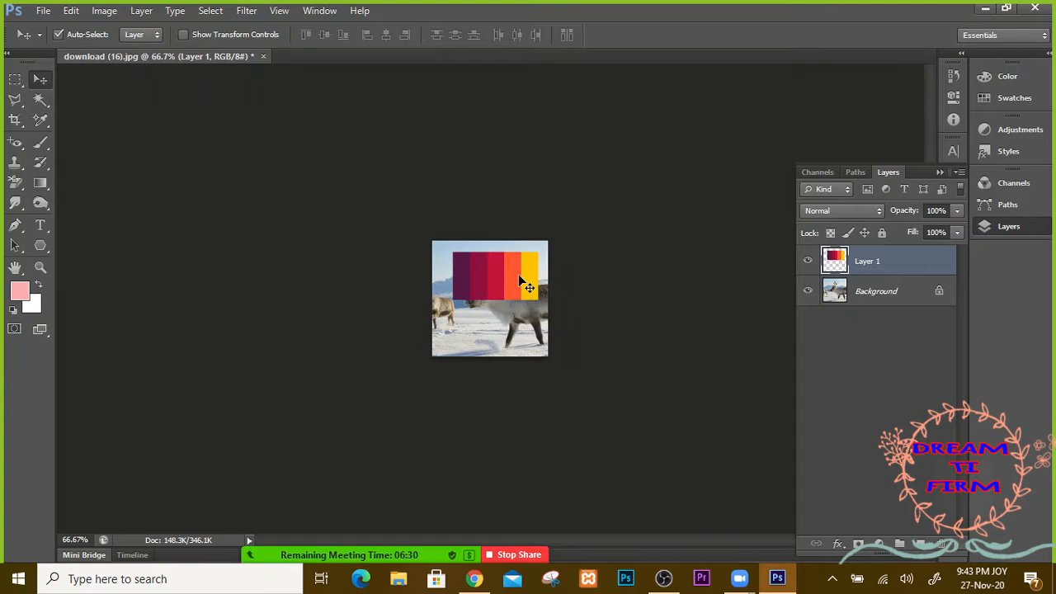
Step: Zoom in on the palette strip and nudge it left and up
{"action": "key", "text": "ctrl+plus"}
{"action": "key", "text": "ctrl+plus"}
{"action": "key", "text": "ctrl+plus"}
{"action": "key", "text": "ctrl+plus"}
{"action": "key", "text": "ctrl+plus"}
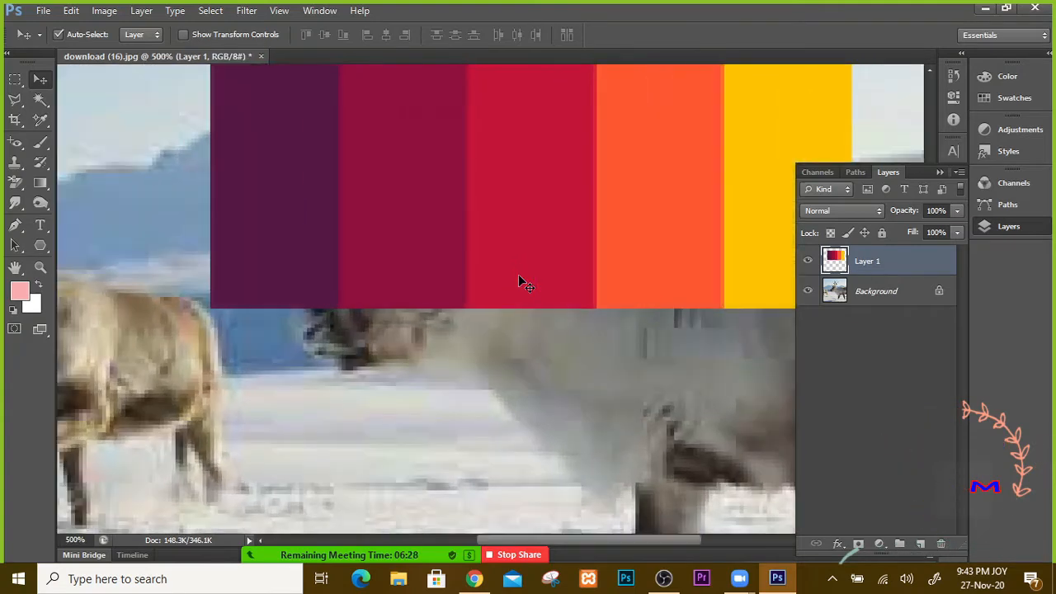
{"action": "left_click_drag", "start_coordinate": [495, 221], "coordinate": [441, 396]}
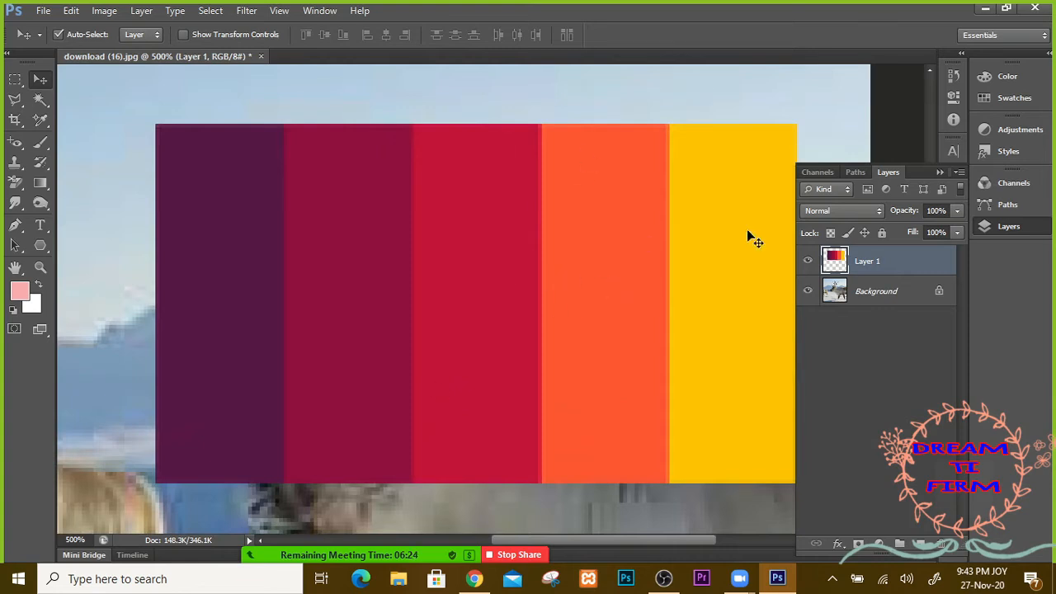
{"action": "left_click_drag", "start_coordinate": [486, 231], "coordinate": [397, 201]}
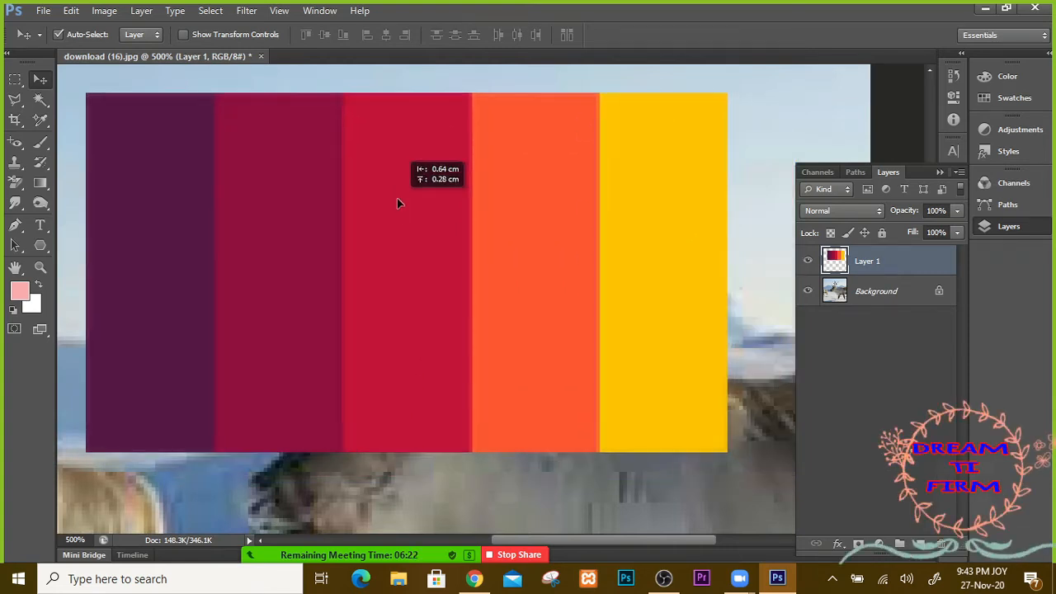
Step: Place colour sampler #1 on the crimson stripe (R199 G0 B57), then select the Background layer
{"action": "left_click", "coordinate": [44, 127]}
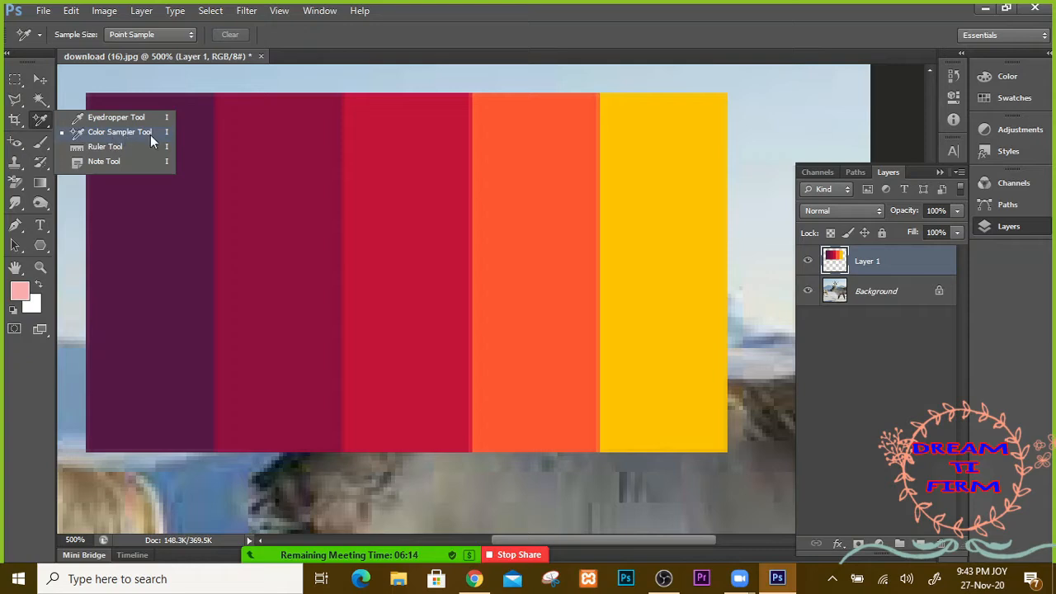
{"action": "left_click", "coordinate": [125, 133]}
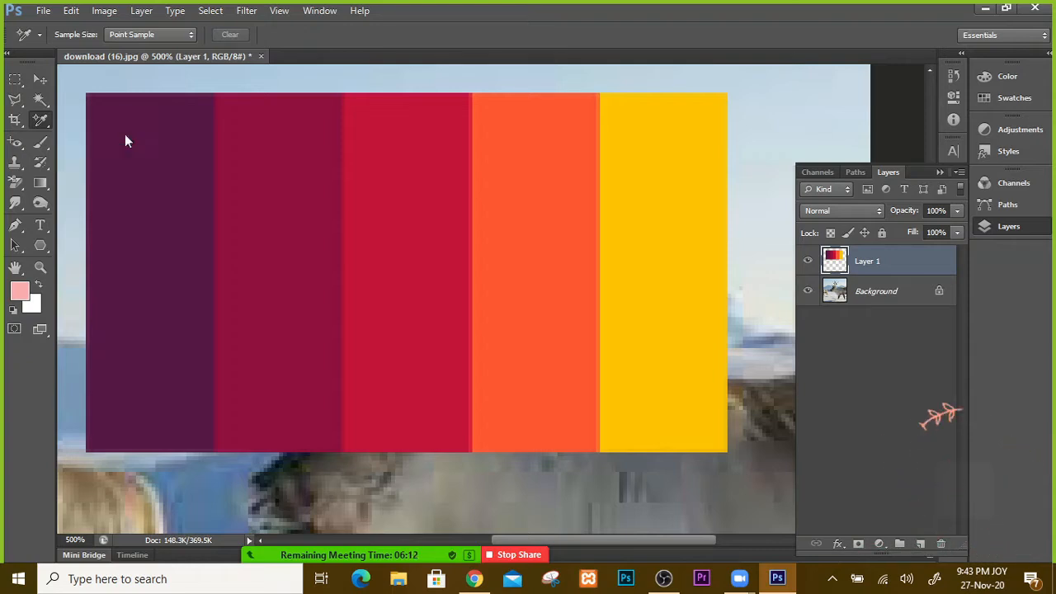
{"action": "left_click", "coordinate": [402, 144]}
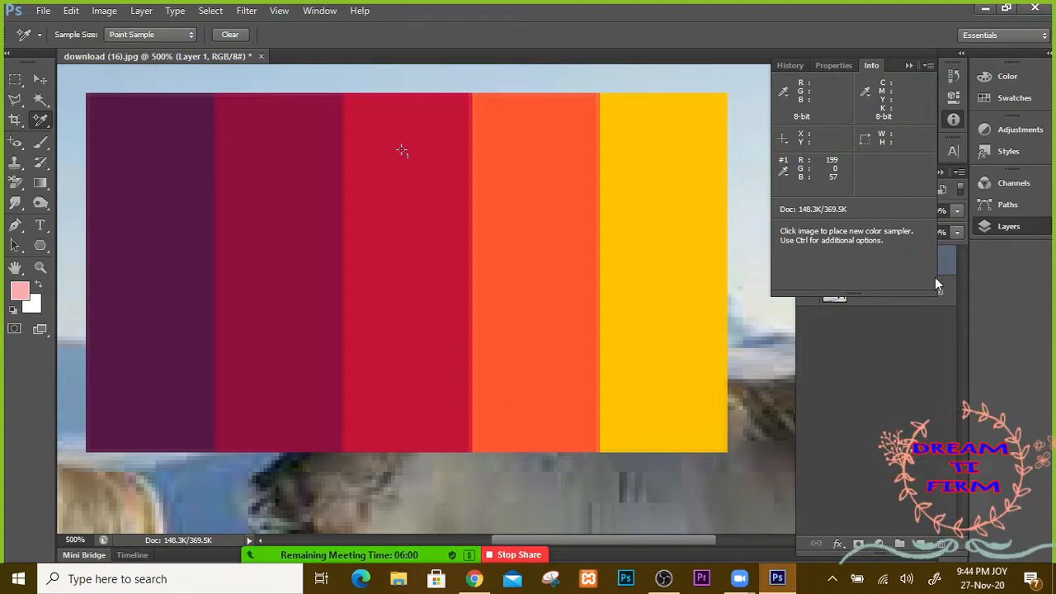
{"action": "left_click", "coordinate": [924, 330]}
{"action": "left_click", "coordinate": [822, 297]}
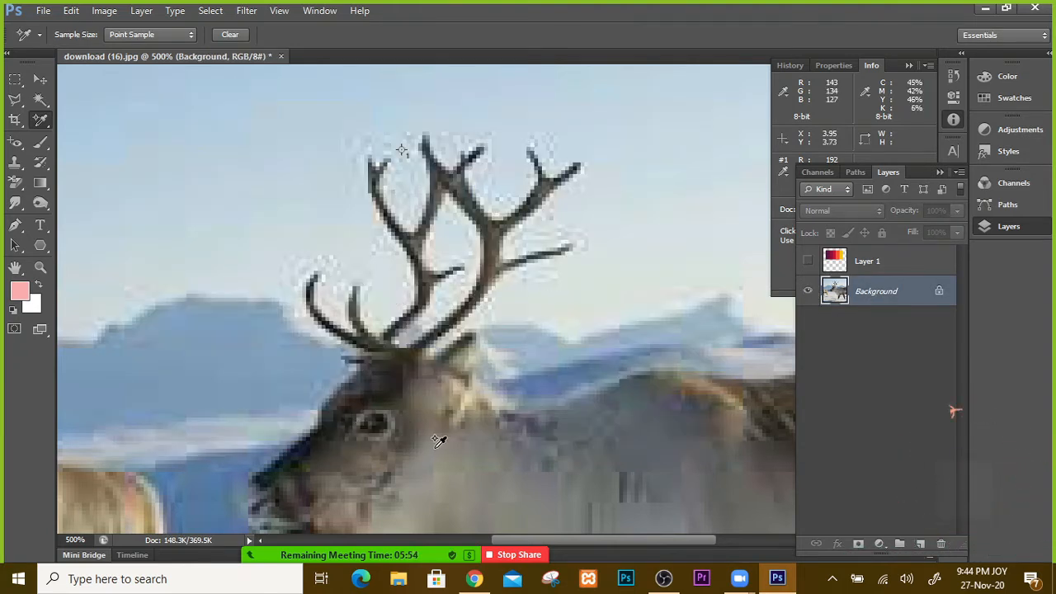
Step: Pan to the reindeer's head, then draw a marquee box around the muzzle and clear it
{"action": "left_click_drag", "start_coordinate": [521, 460], "coordinate": [330, 266]}
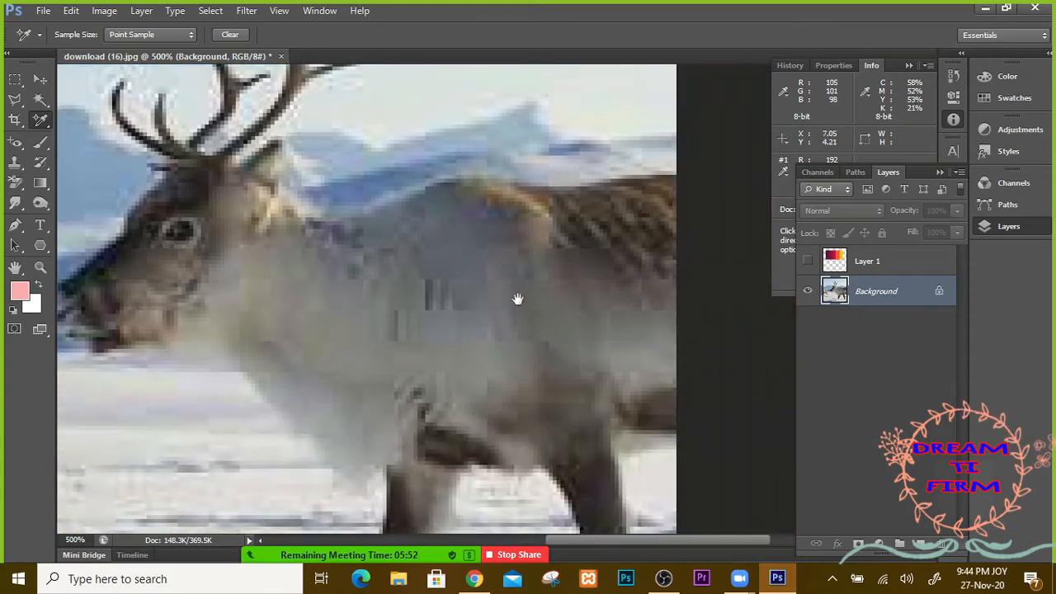
{"action": "left_click_drag", "start_coordinate": [518, 298], "coordinate": [534, 274]}
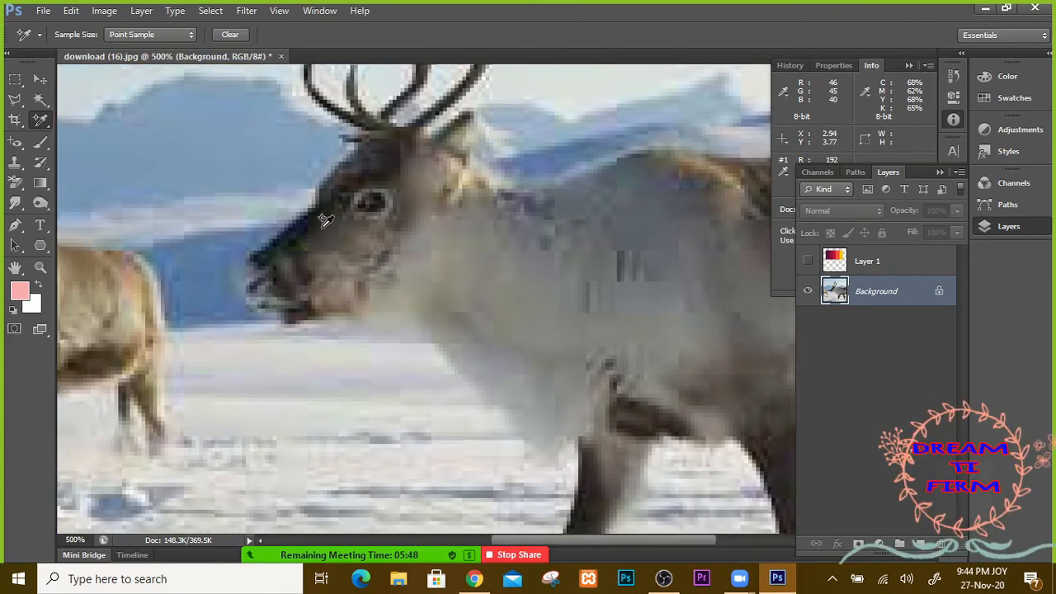
{"action": "left_click", "coordinate": [15, 79]}
{"action": "left_click_drag", "start_coordinate": [227, 152], "coordinate": [375, 287]}
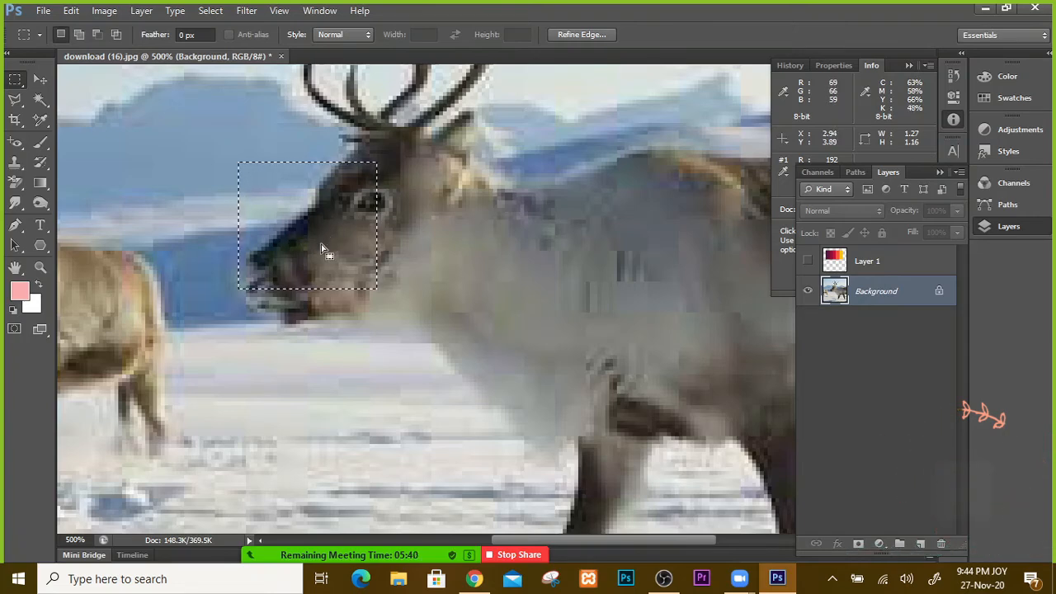
{"action": "left_click", "coordinate": [115, 188]}
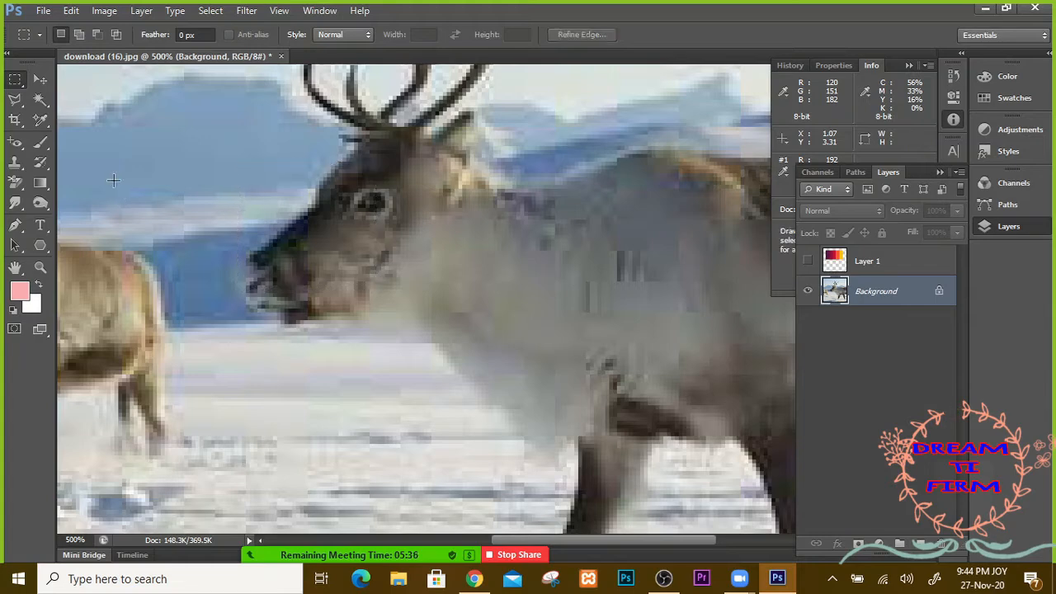
Step: Use the Eyedropper to sample dark colours around the reindeer's muzzle, eye and mouth
{"action": "left_click_drag", "start_coordinate": [40, 120], "coordinate": [104, 120]}
{"action": "left_click", "coordinate": [295, 241]}
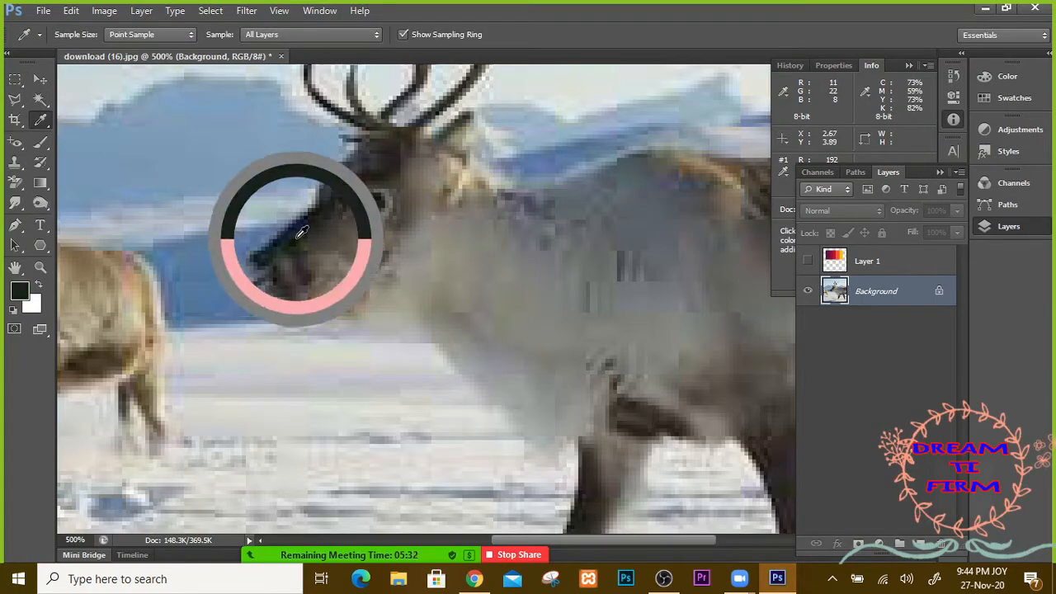
{"action": "left_click", "coordinate": [309, 230]}
{"action": "left_click", "coordinate": [327, 213]}
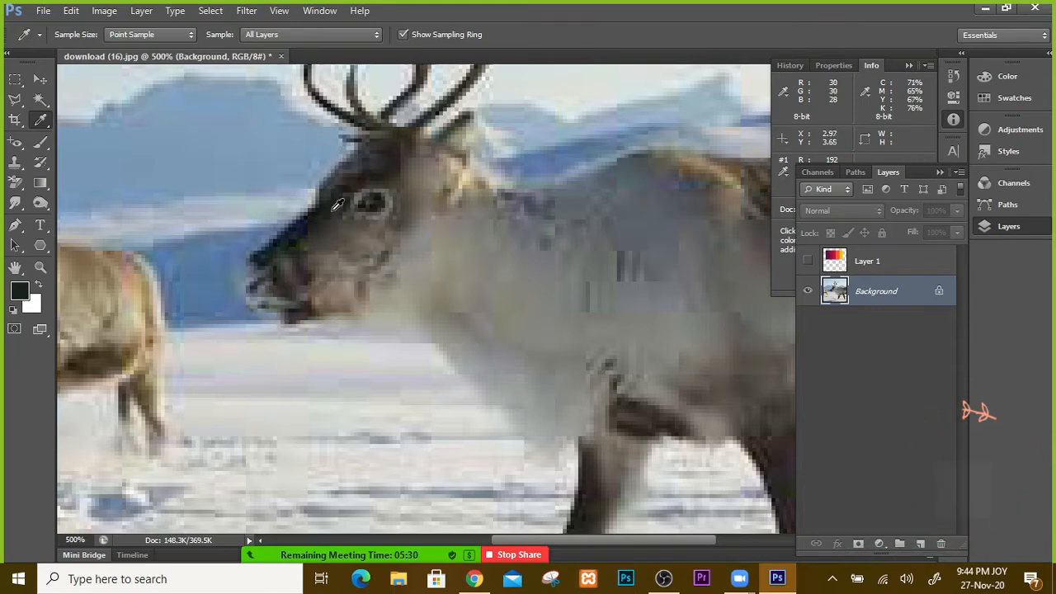
{"action": "left_click", "coordinate": [334, 198]}
{"action": "left_click", "coordinate": [316, 225]}
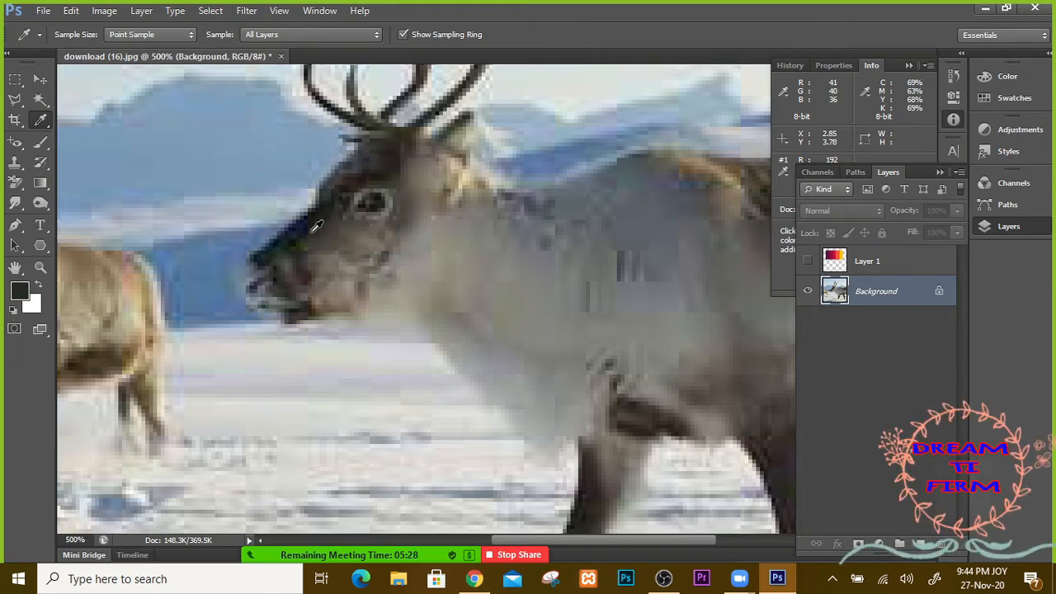
{"action": "left_click", "coordinate": [305, 238]}
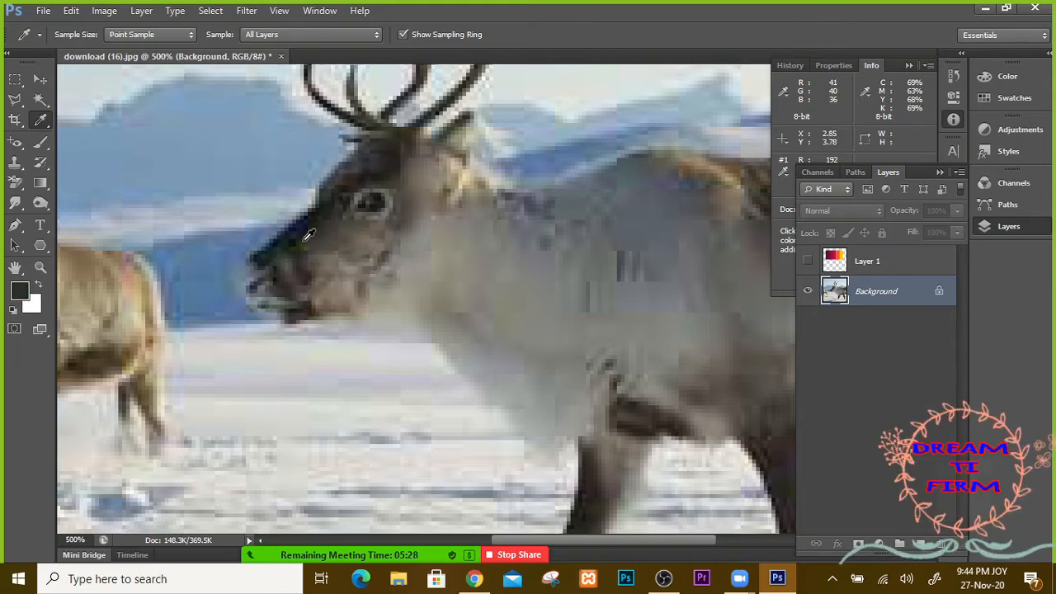
{"action": "left_click", "coordinate": [908, 65]}
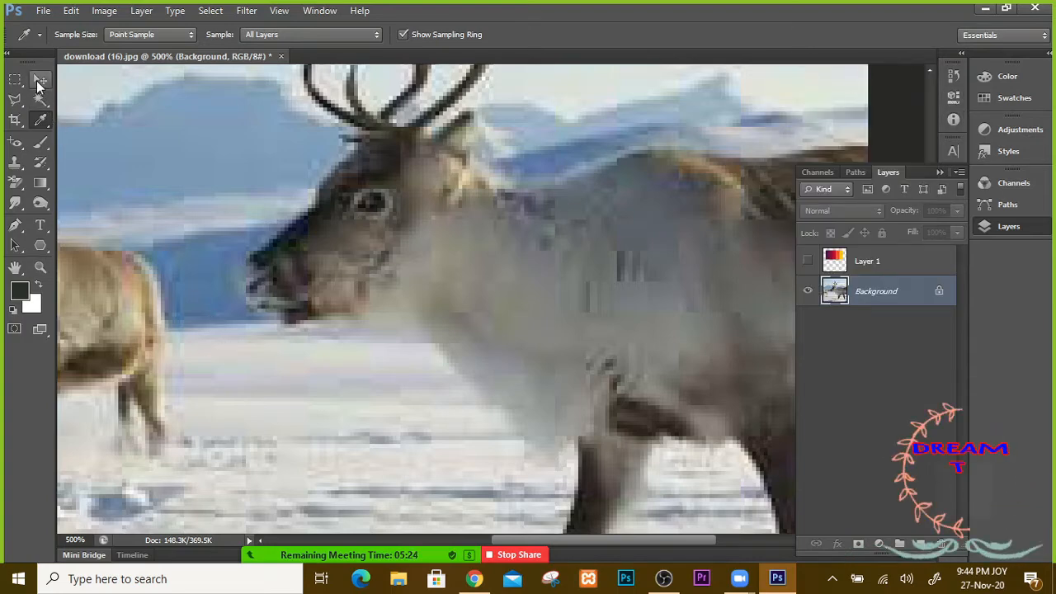
Step: Add colour sampler #2 on the reindeer's nose, reading R41 G40 B36
{"action": "left_click", "coordinate": [36, 80]}
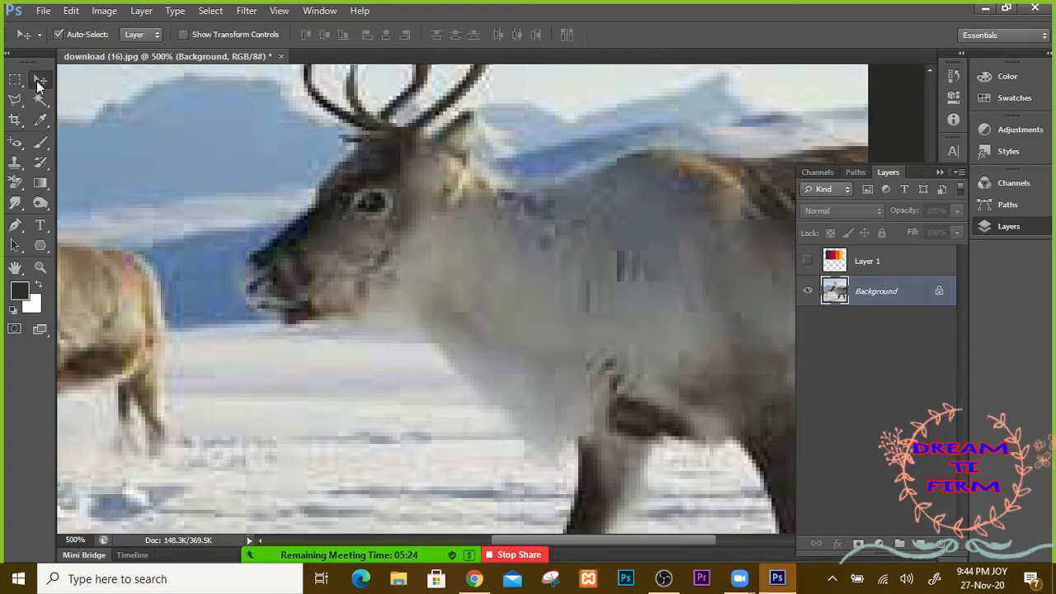
{"action": "left_click", "coordinate": [42, 124]}
{"action": "left_click", "coordinate": [93, 129]}
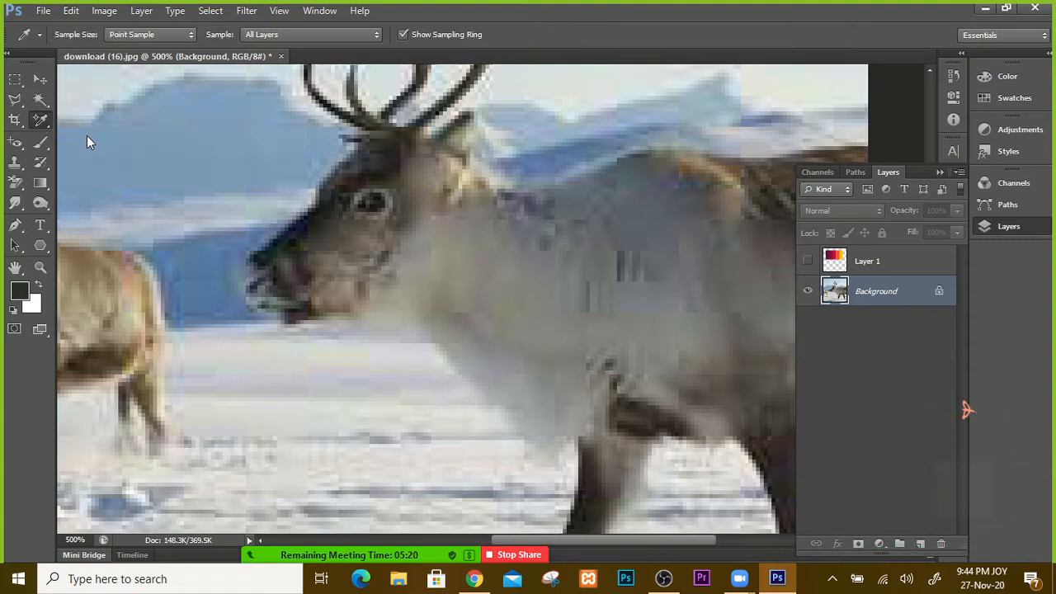
{"action": "left_click", "coordinate": [311, 234]}
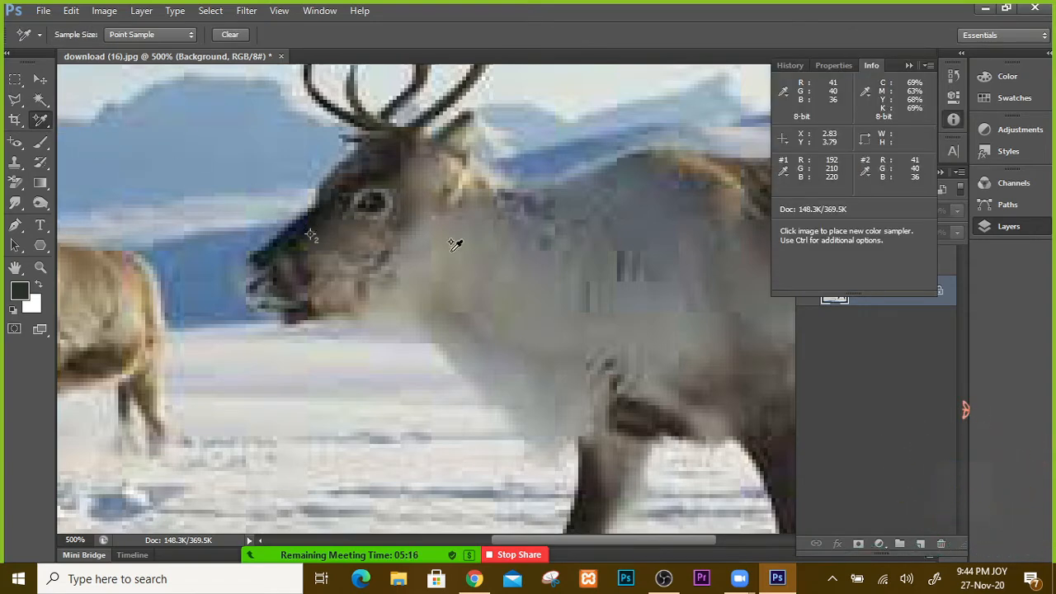
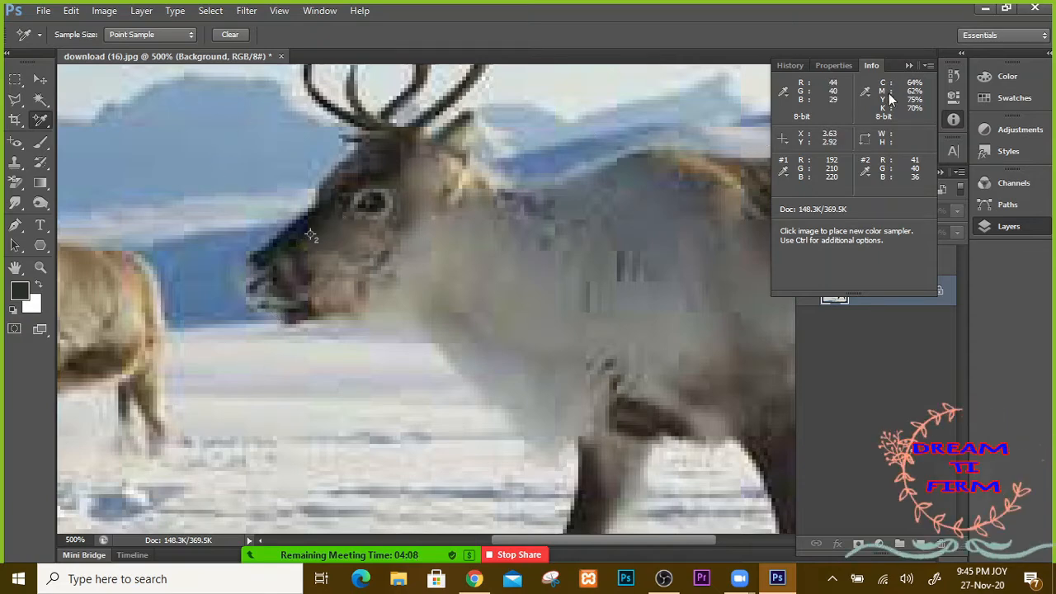
Step: Turn Layer 1's five-colour swatch strip back on and cancel the accidental delete prompt
{"action": "left_click", "coordinate": [912, 64]}
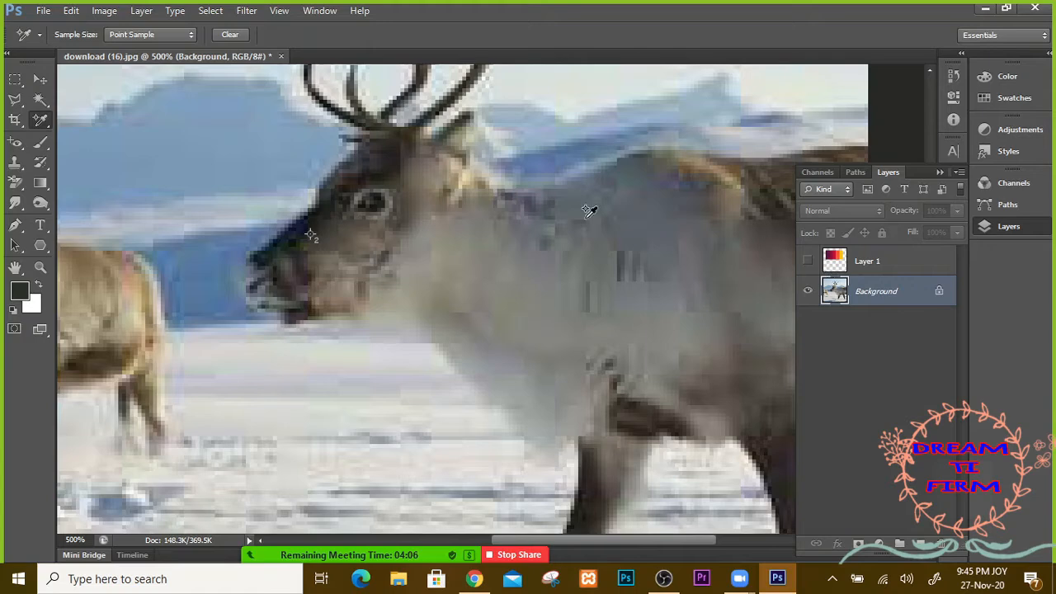
{"action": "left_click", "coordinate": [872, 264]}
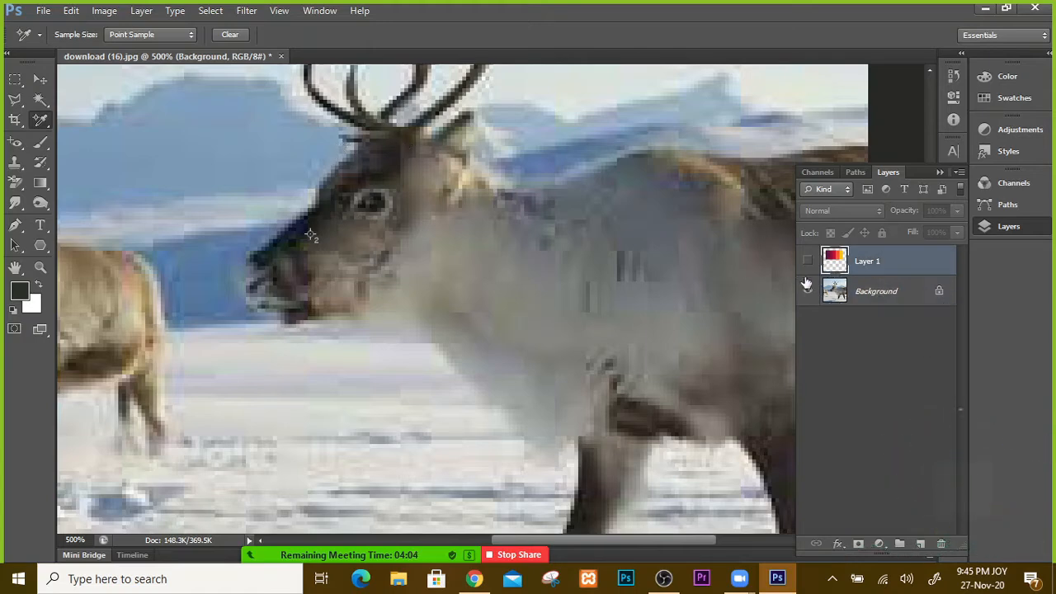
{"action": "left_click", "coordinate": [808, 260]}
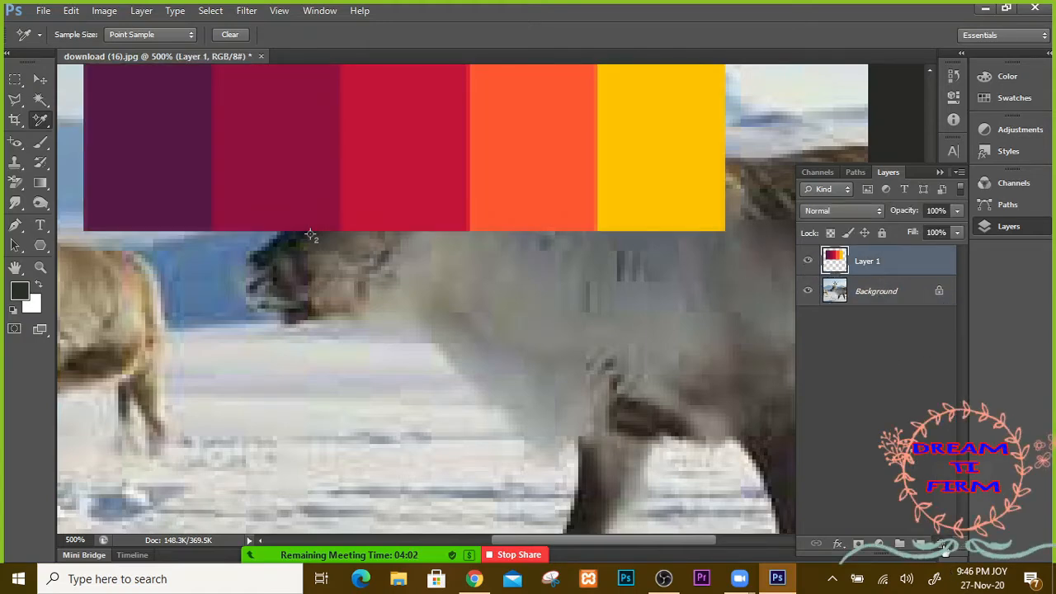
{"action": "left_click", "coordinate": [943, 544]}
{"action": "left_click", "coordinate": [475, 212]}
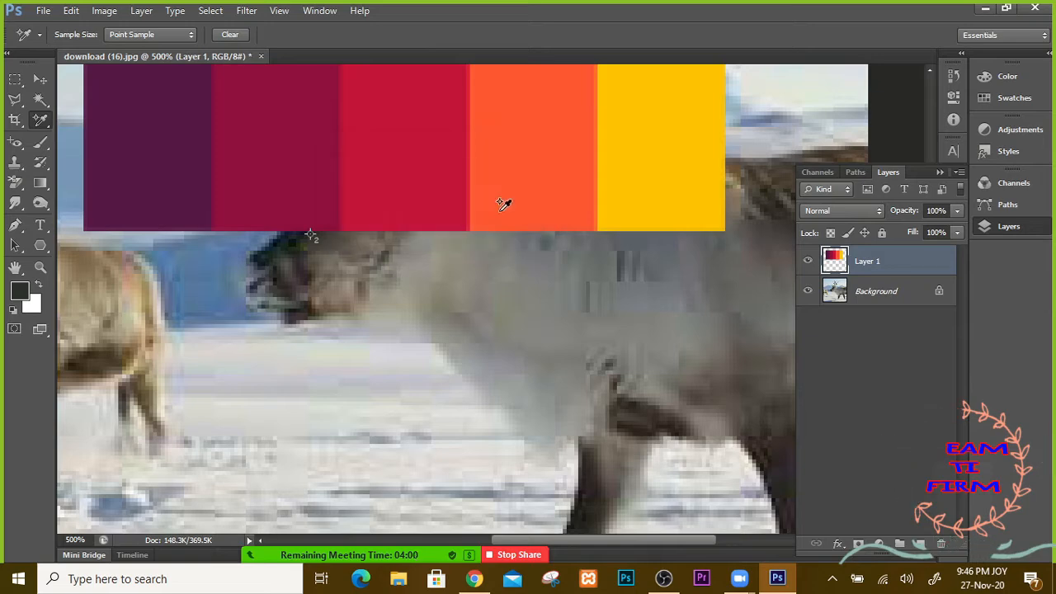
Step: On new Layer 2, fill a large elliptical selection with white, deselect, and nudge the circle right
{"action": "left_click", "coordinate": [920, 544]}
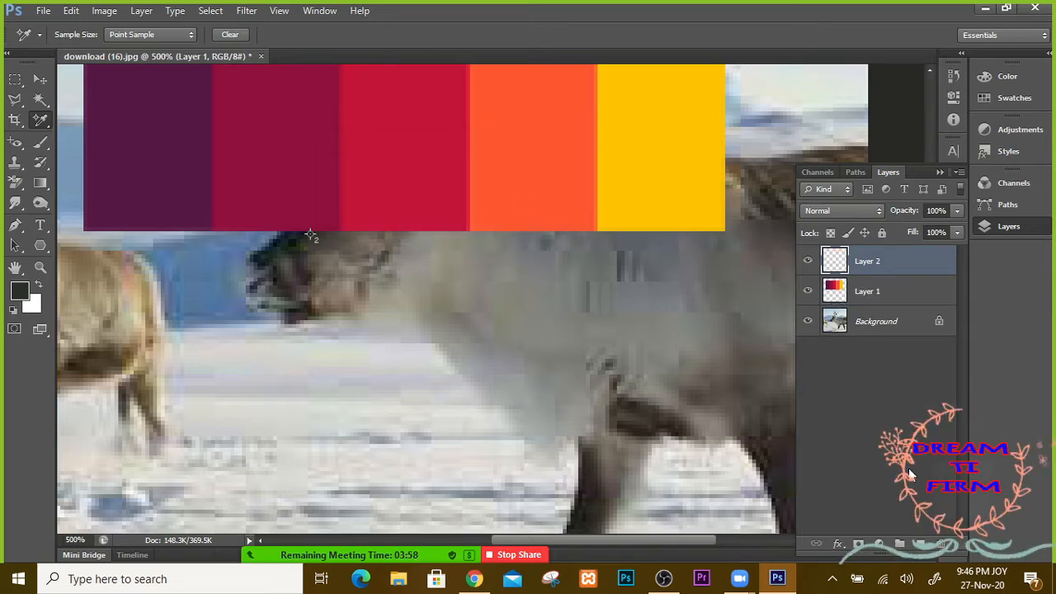
{"action": "left_click", "coordinate": [14, 80]}
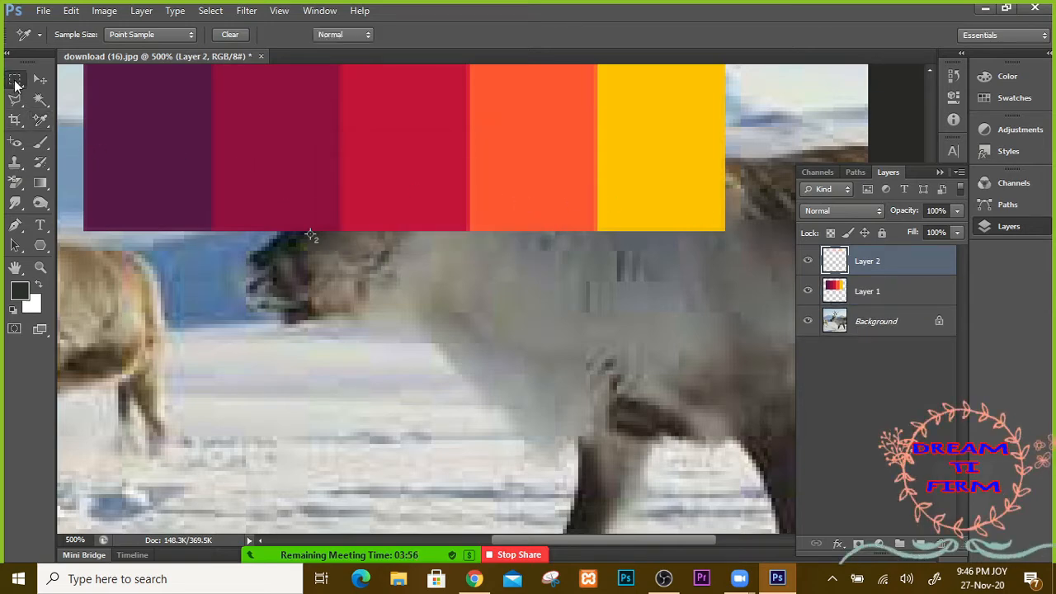
{"action": "left_click", "coordinate": [69, 92]}
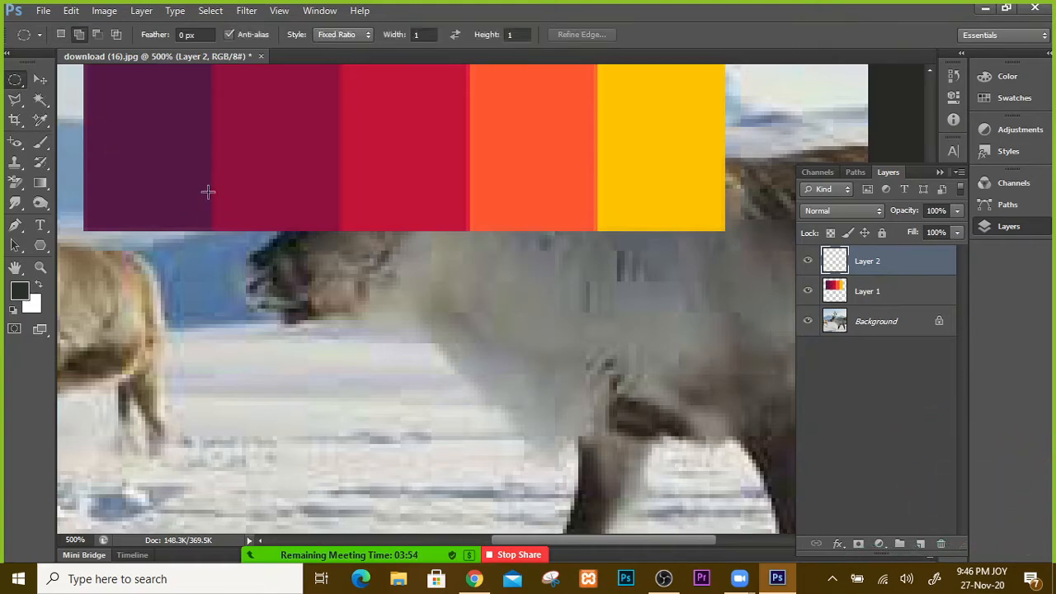
{"action": "left_click_drag", "start_coordinate": [207, 193], "coordinate": [672, 462]}
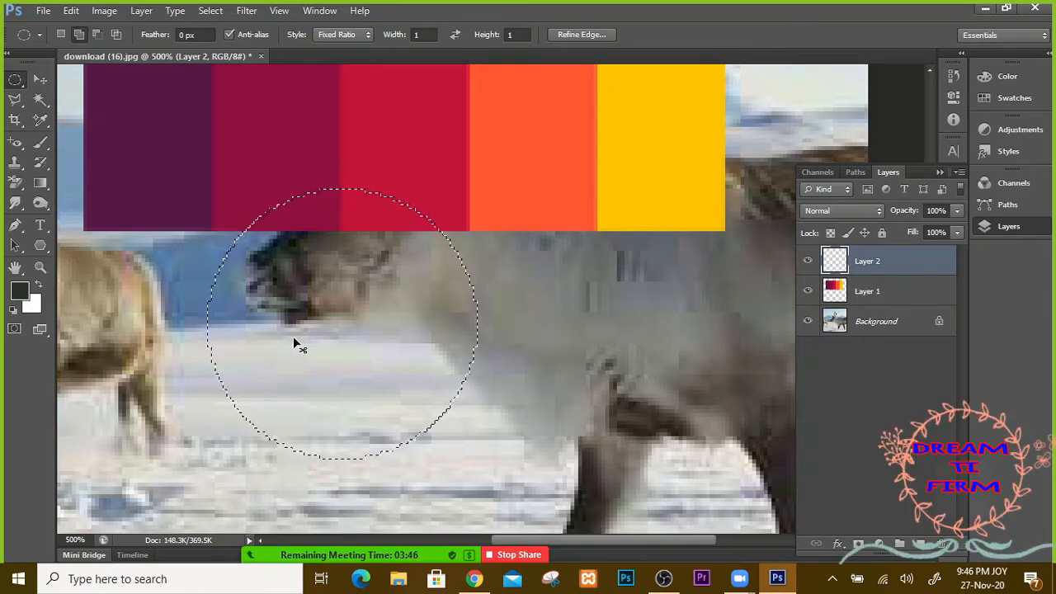
{"action": "key", "text": "ctrl+BackSpace"}
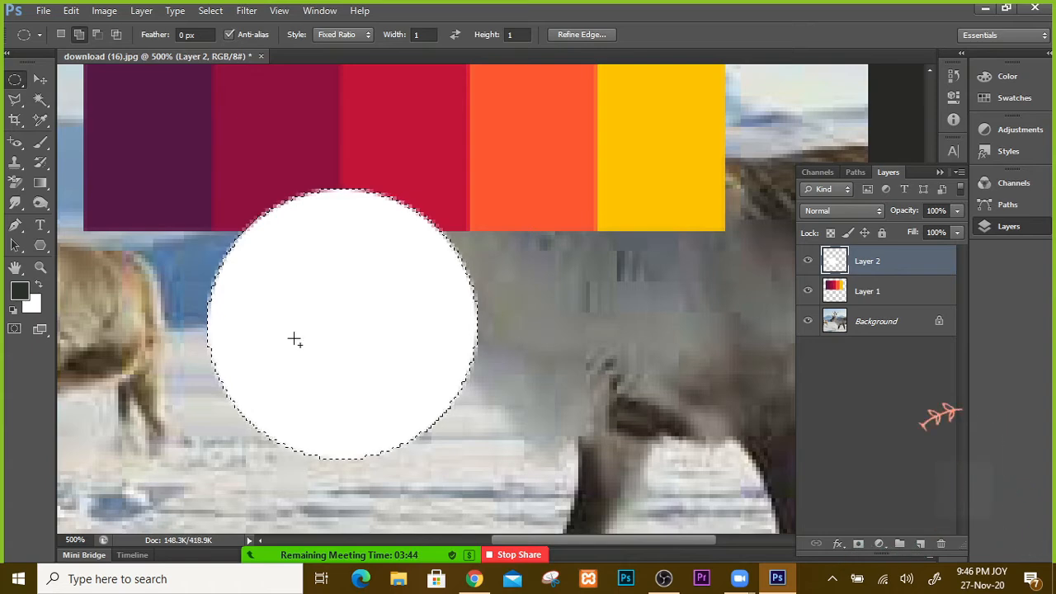
{"action": "key", "text": "ctrl+d"}
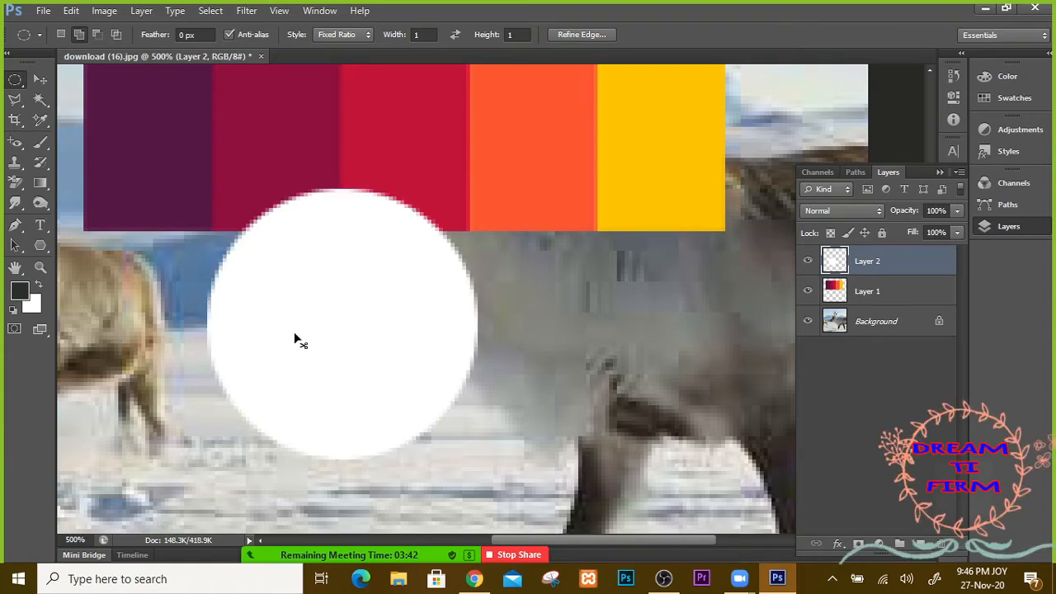
{"action": "left_click", "coordinate": [40, 79]}
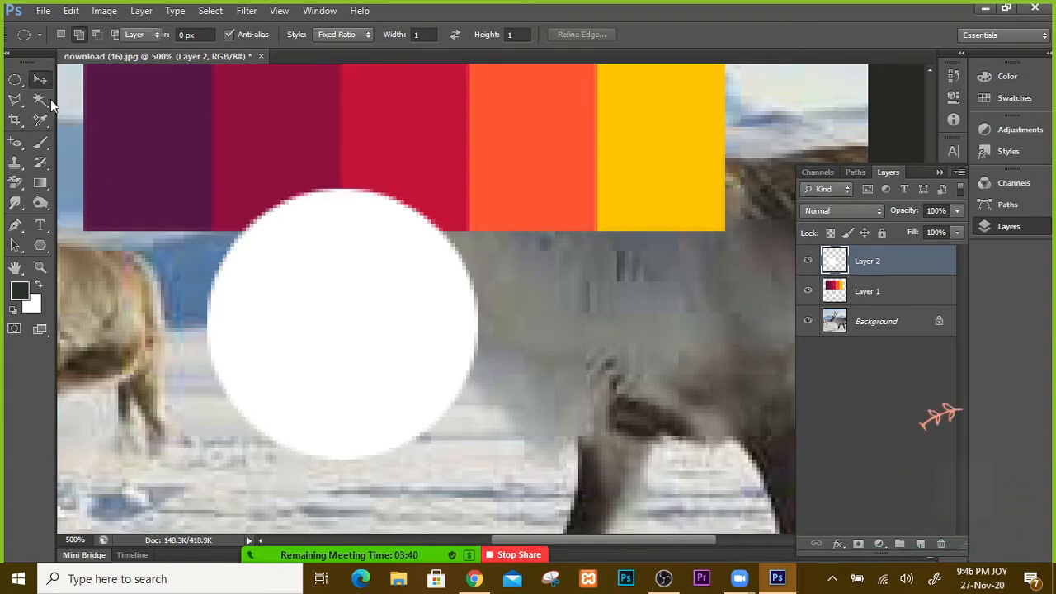
{"action": "left_click_drag", "start_coordinate": [360, 302], "coordinate": [414, 297]}
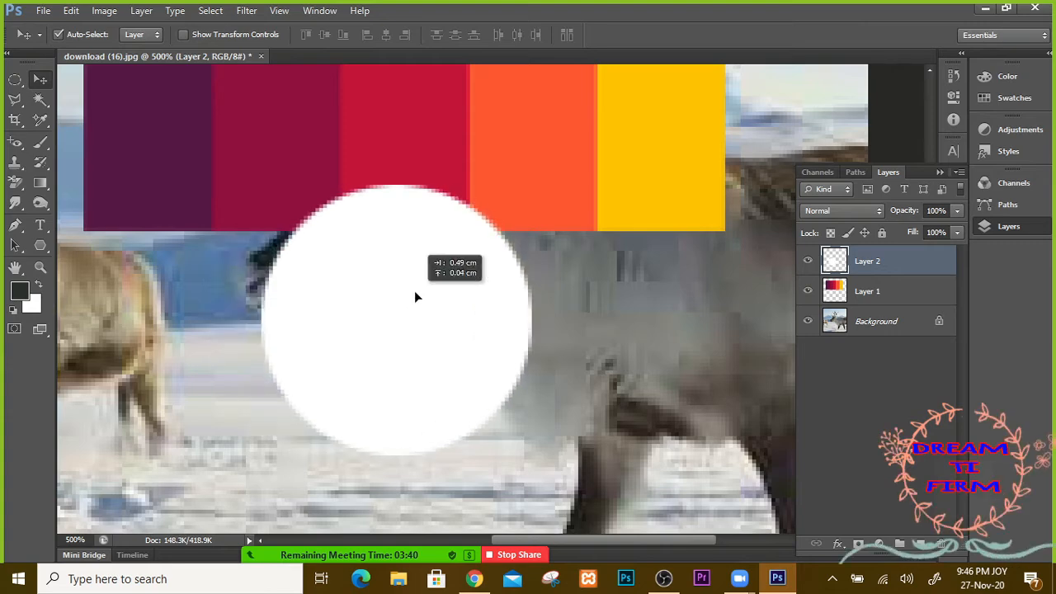
{"action": "left_click", "coordinate": [22, 294]}
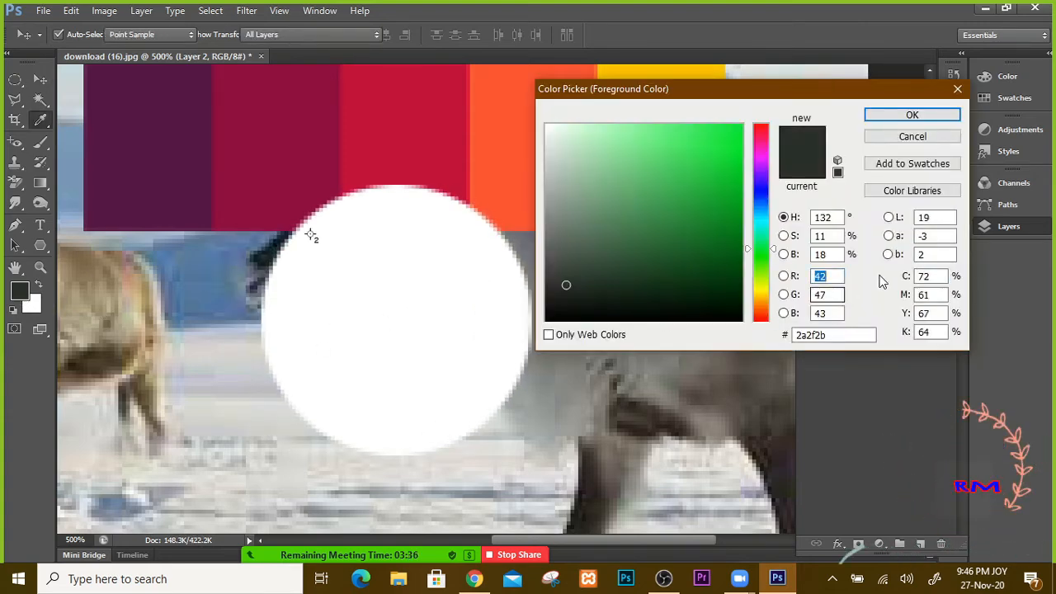
Step: Read the M, K, C, R and B values of the dark grey foreground colour 2a2f2b
{"action": "left_click", "coordinate": [933, 295]}
{"action": "left_click", "coordinate": [935, 333]}
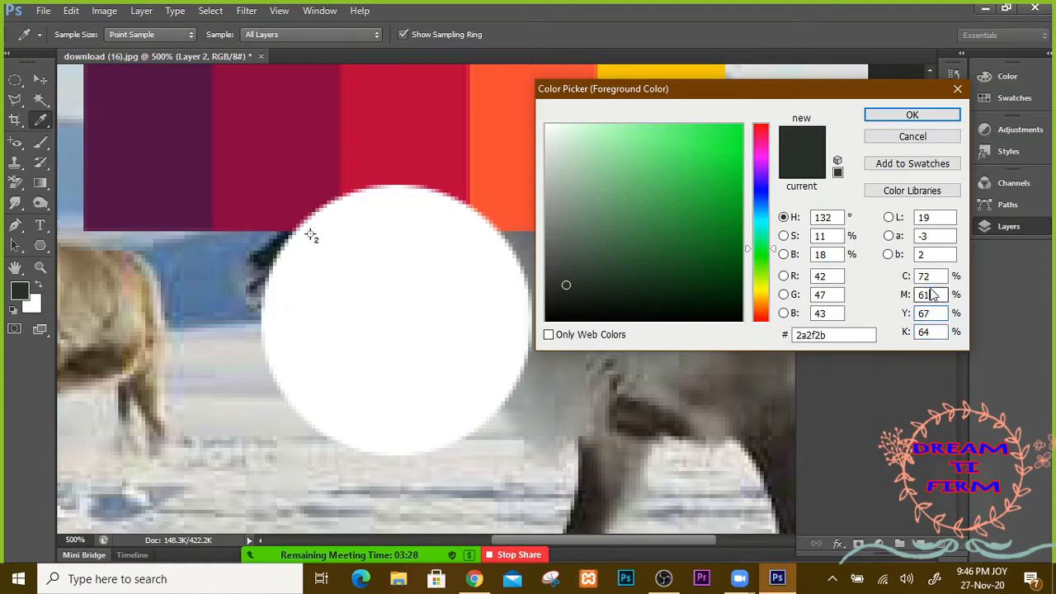
{"action": "left_click", "coordinate": [931, 277]}
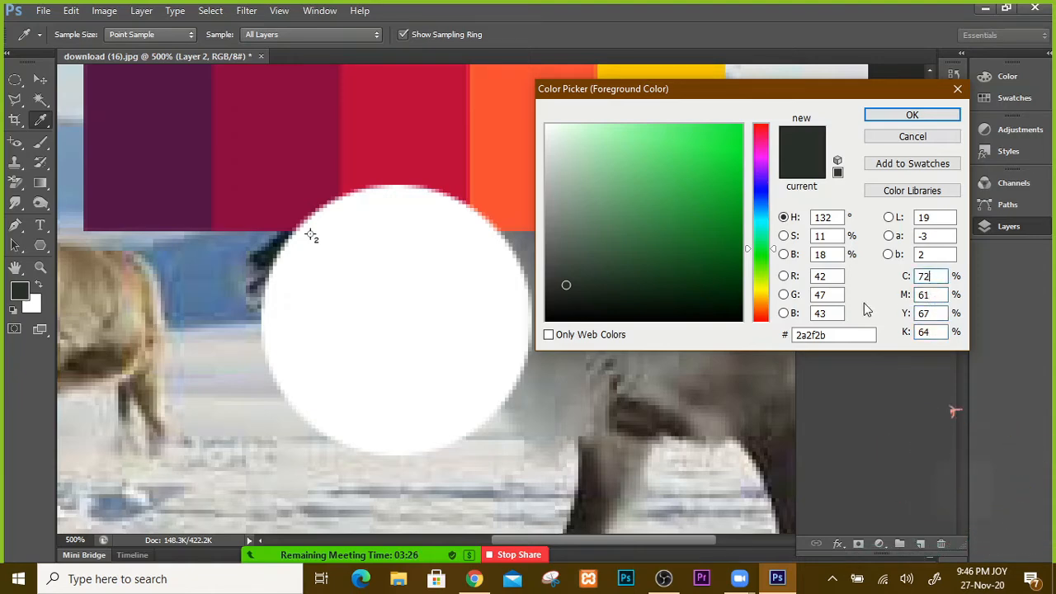
{"action": "left_click", "coordinate": [839, 276]}
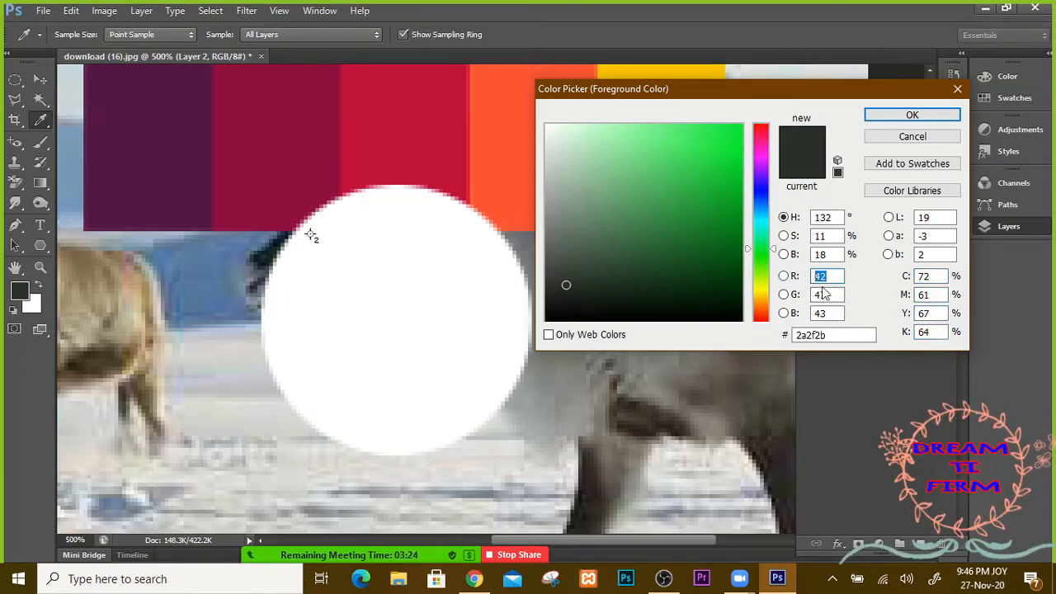
{"action": "left_click", "coordinate": [836, 313]}
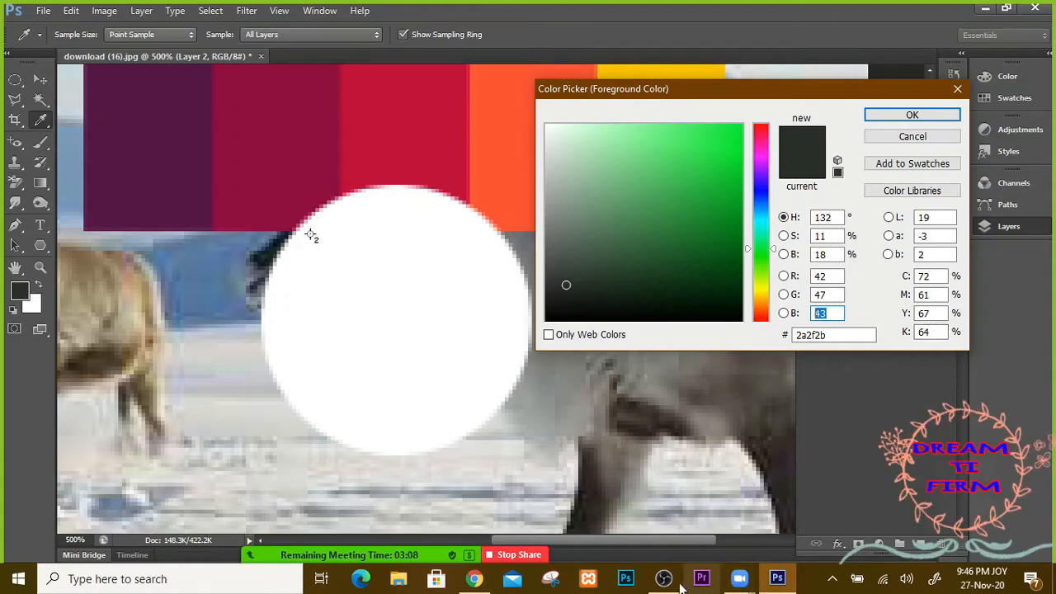
Step: In Chrome, close the palette image preview and view the 'color palette' All results listing
{"action": "left_click", "coordinate": [475, 581]}
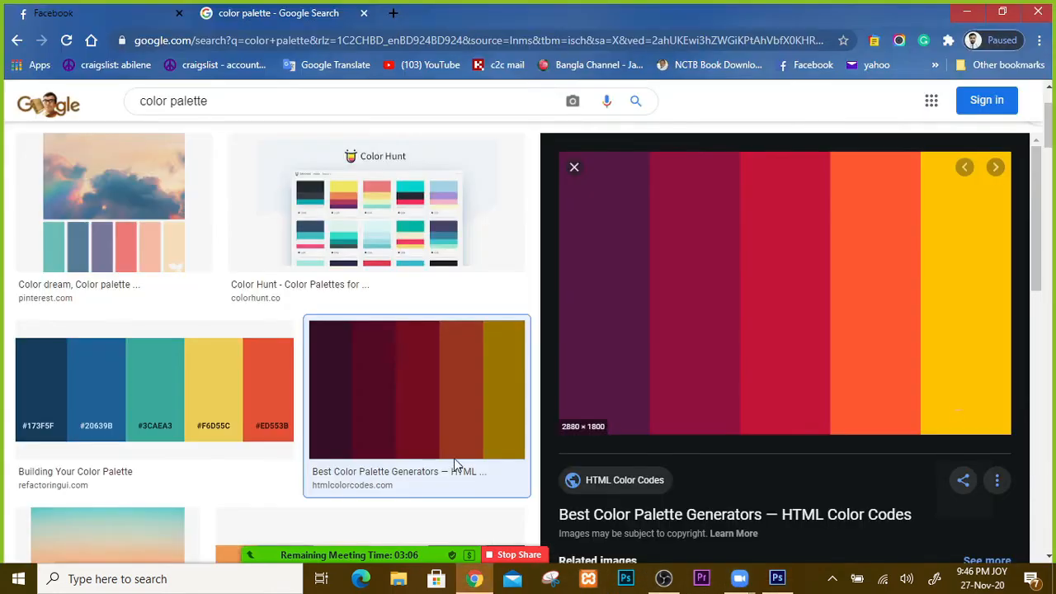
{"action": "left_click", "coordinate": [574, 168]}
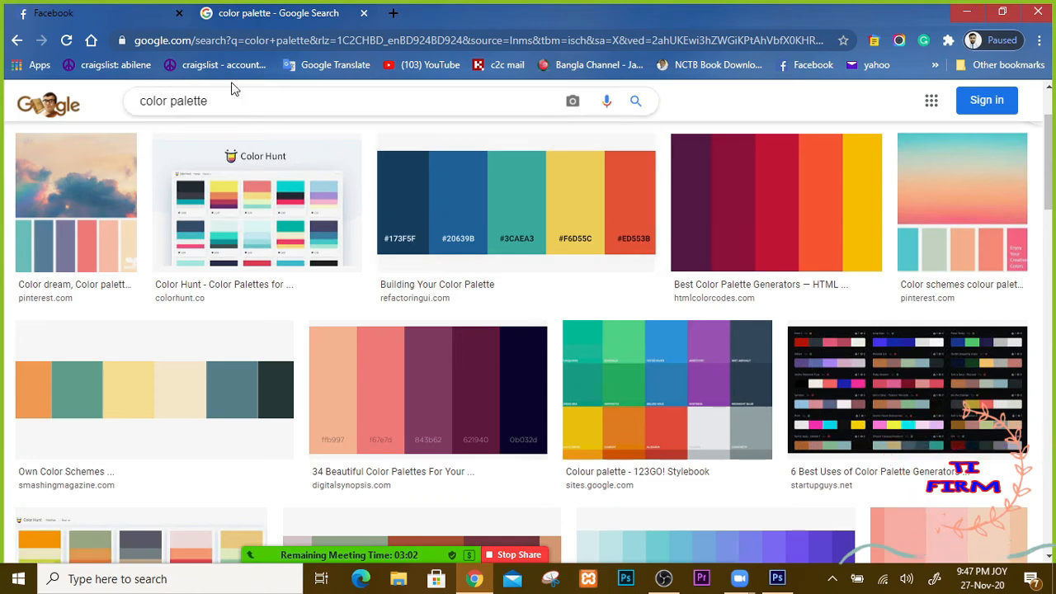
{"action": "left_click", "coordinate": [18, 40]}
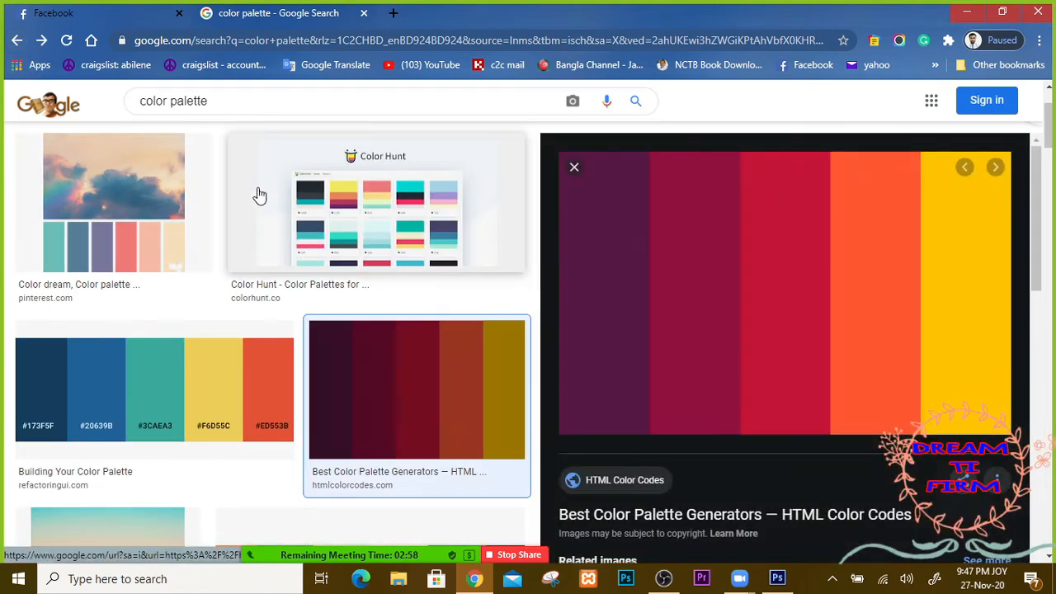
{"action": "scroll", "coordinate": [259, 193], "scroll_direction": "up", "scroll_amount": 2}
{"action": "left_click", "coordinate": [162, 158]}
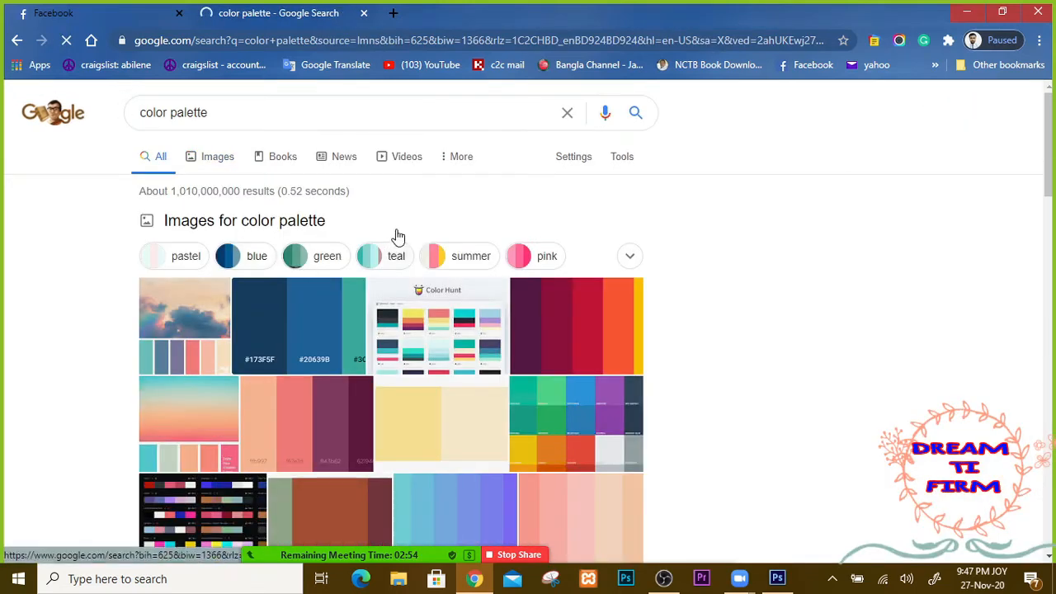
{"action": "scroll", "coordinate": [398, 238], "scroll_direction": "down", "scroll_amount": 7}
{"action": "scroll", "coordinate": [398, 240], "scroll_direction": "down", "scroll_amount": 1}
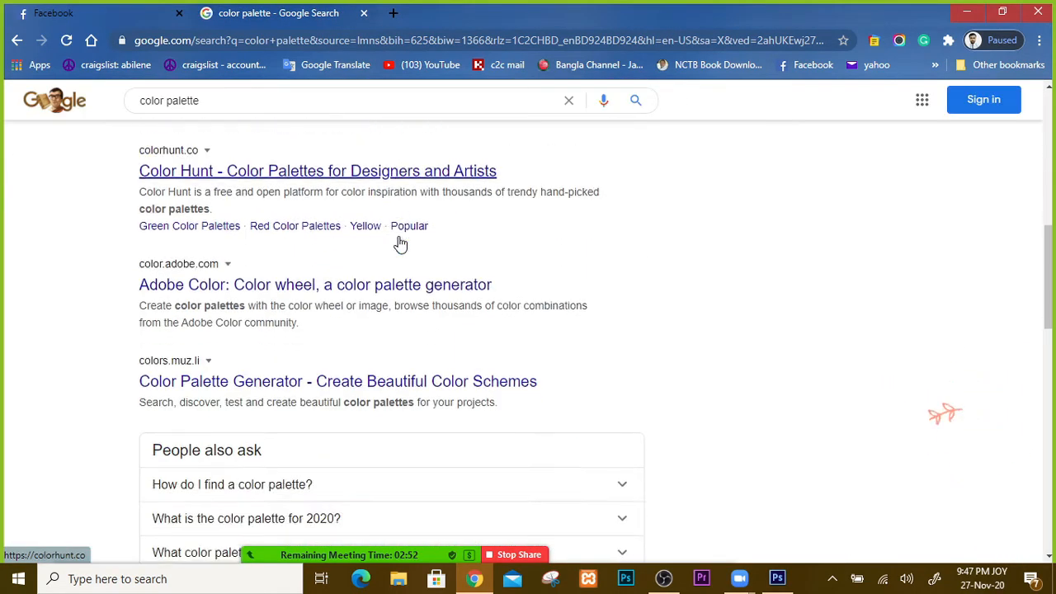
{"action": "scroll", "coordinate": [399, 237], "scroll_direction": "up", "scroll_amount": 2}
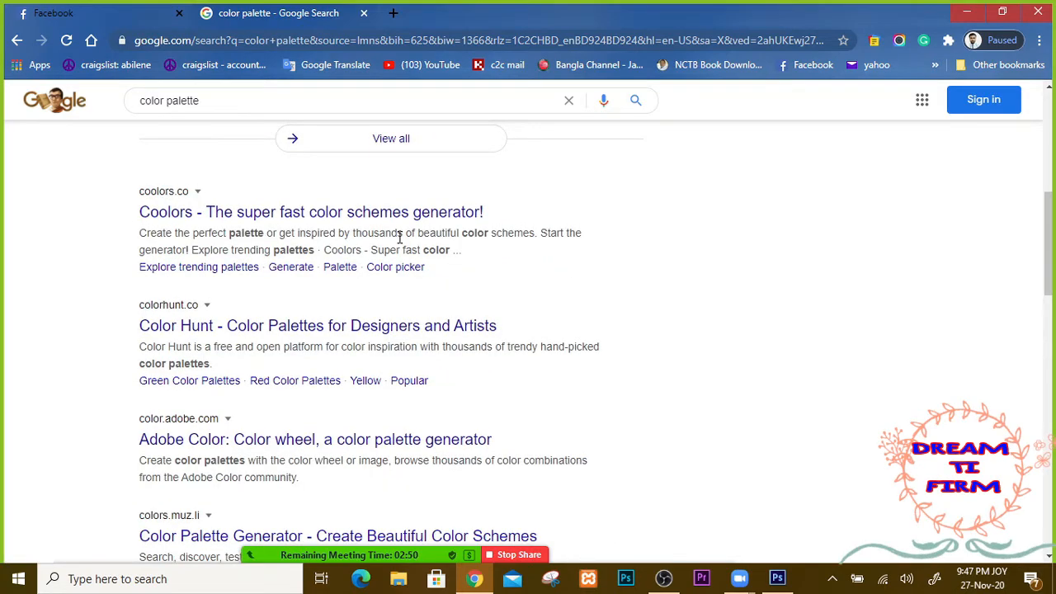
{"action": "scroll", "coordinate": [399, 237], "scroll_direction": "up", "scroll_amount": 6}
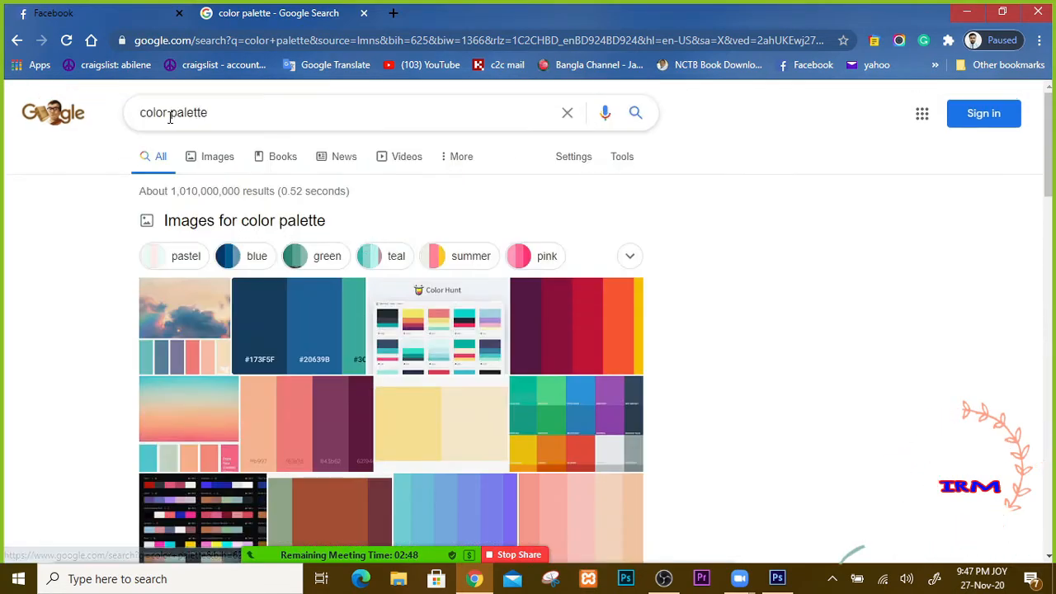
Step: Change the Google search from 'color palette' to 'color picker'
{"action": "left_click_drag", "start_coordinate": [170, 117], "coordinate": [302, 106]}
{"action": "type", "text": "p"}
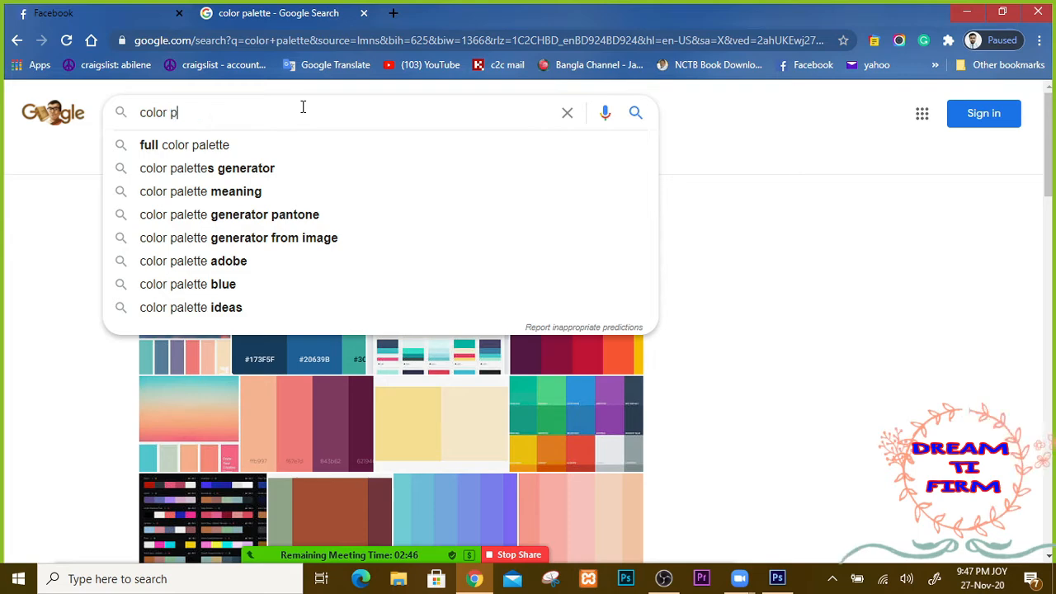
{"action": "type", "text": "icke"}
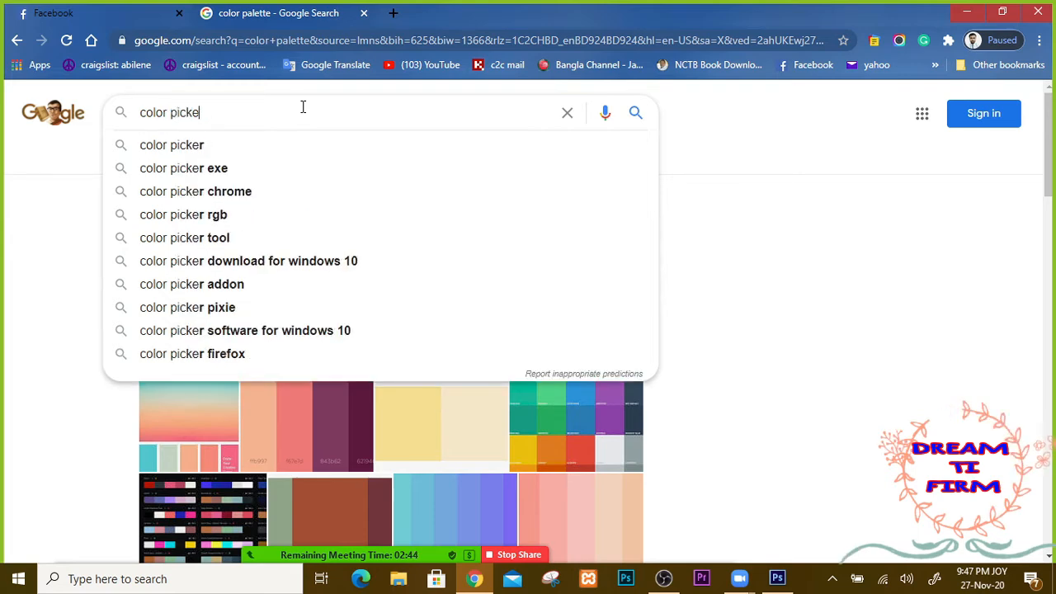
{"action": "type", "text": "r"}
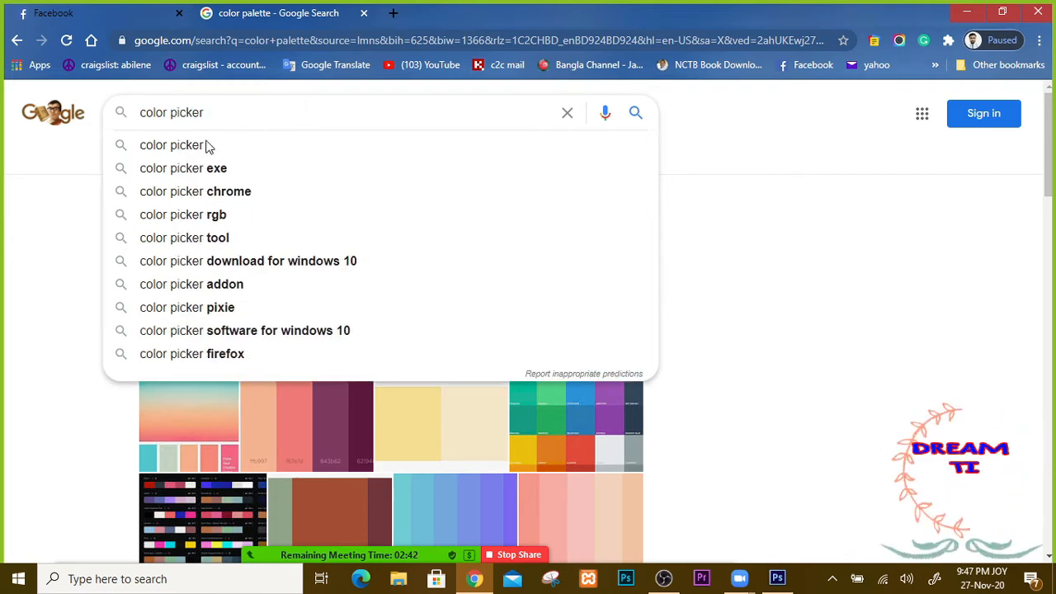
{"action": "left_click", "coordinate": [200, 144]}
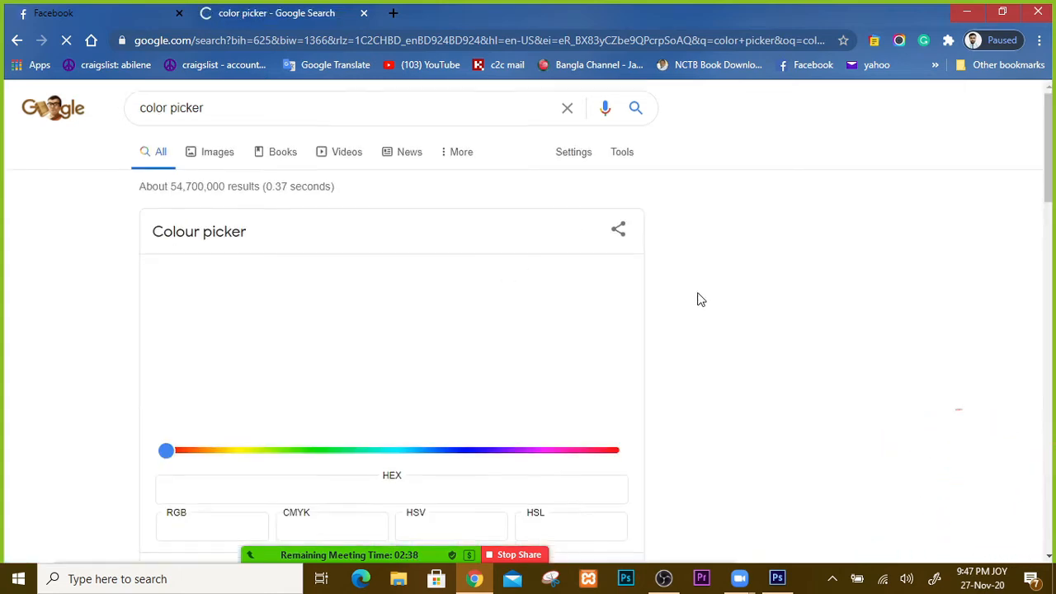
{"action": "scroll", "coordinate": [697, 299], "scroll_direction": "down", "scroll_amount": 2}
{"action": "scroll", "coordinate": [698, 299], "scroll_direction": "up", "scroll_amount": 2}
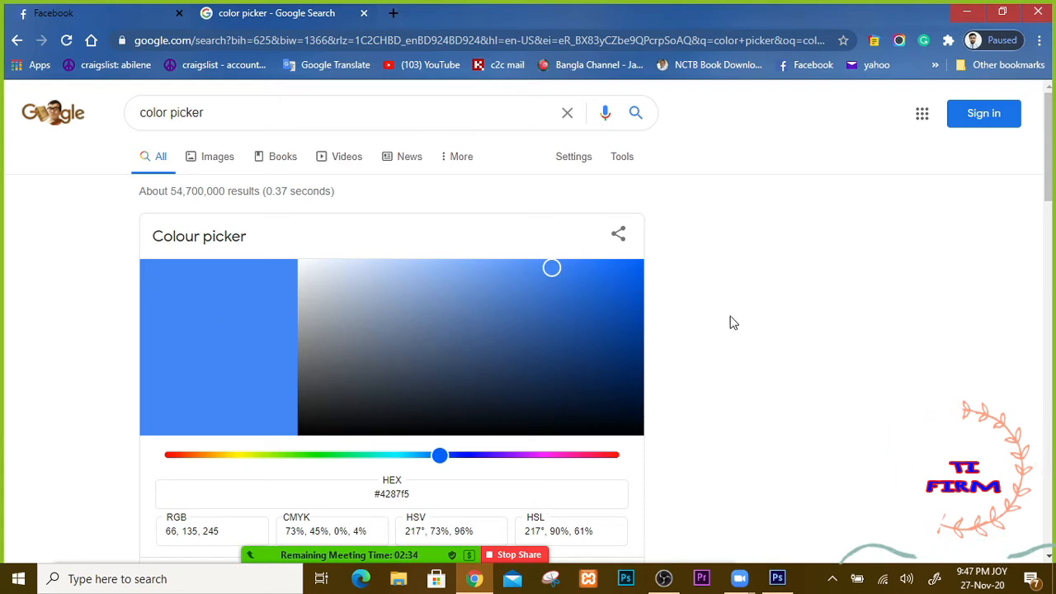
Step: Highlight the CMYK and HSV values in Google's colour picker widget
{"action": "scroll", "coordinate": [764, 321], "scroll_direction": "down", "scroll_amount": 3}
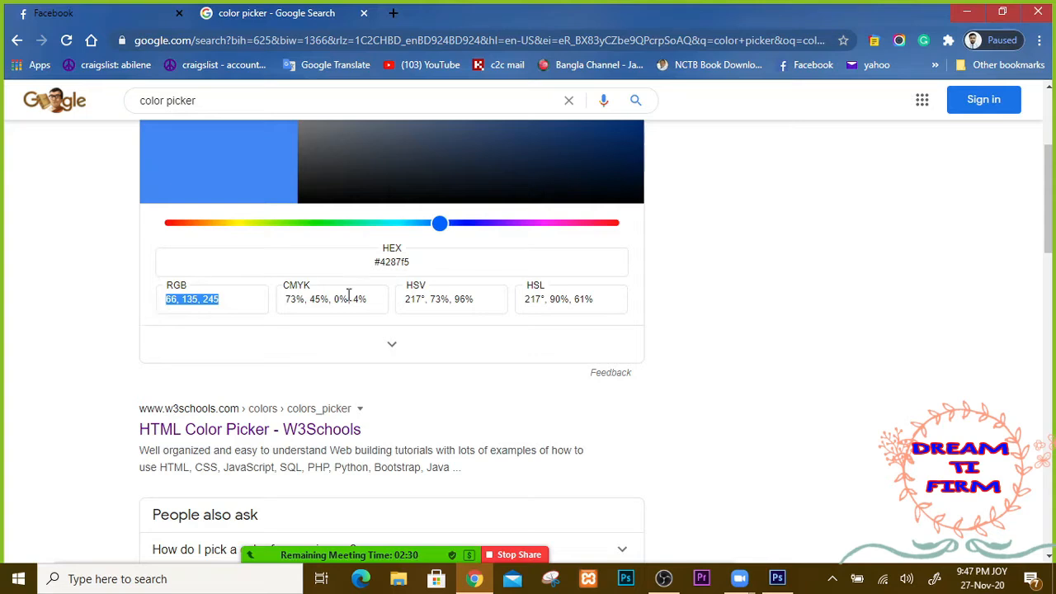
{"action": "left_click_drag", "start_coordinate": [382, 301], "coordinate": [275, 302]}
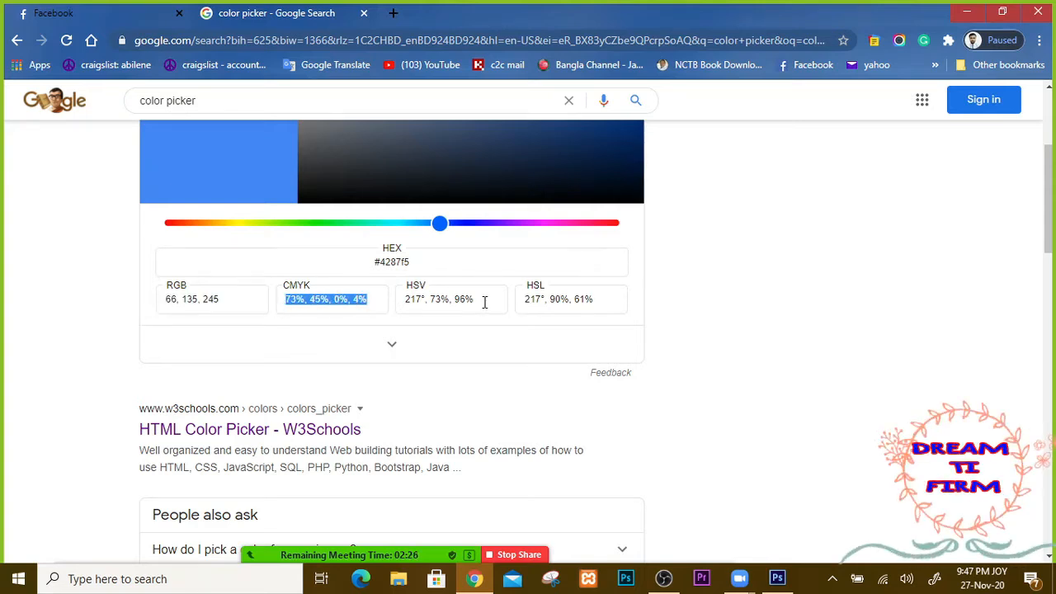
{"action": "left_click_drag", "start_coordinate": [484, 302], "coordinate": [404, 300]}
{"action": "left_click_drag", "start_coordinate": [604, 302], "coordinate": [523, 301]}
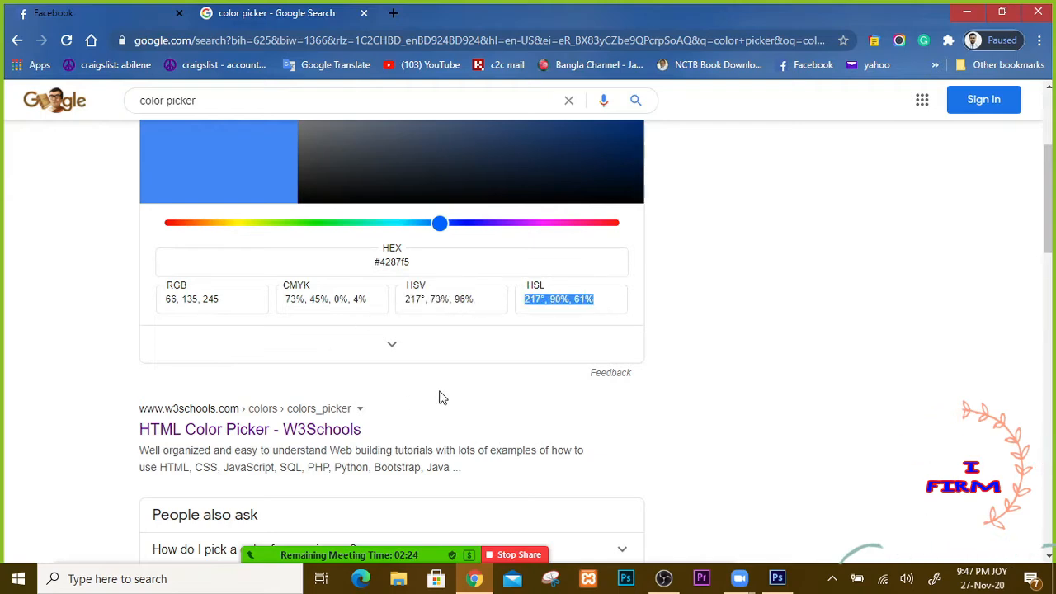
Step: Scroll the results and open the 'Color picker - Coolors' page
{"action": "scroll", "coordinate": [438, 399], "scroll_direction": "down", "scroll_amount": 2}
{"action": "scroll", "coordinate": [441, 399], "scroll_direction": "down", "scroll_amount": 1}
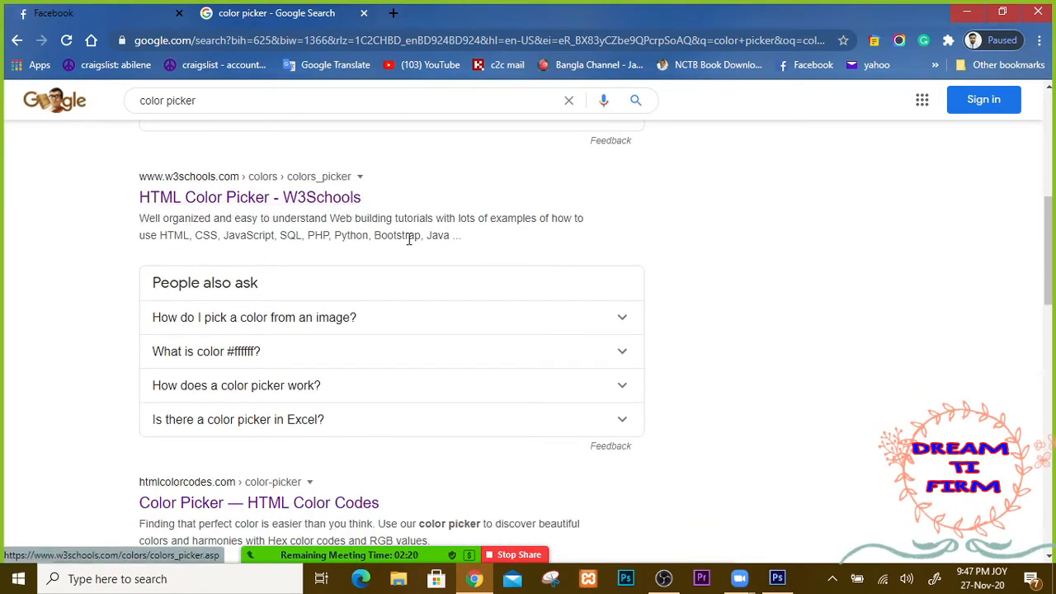
{"action": "scroll", "coordinate": [411, 252], "scroll_direction": "down", "scroll_amount": 5}
{"action": "scroll", "coordinate": [415, 259], "scroll_direction": "up", "scroll_amount": 1}
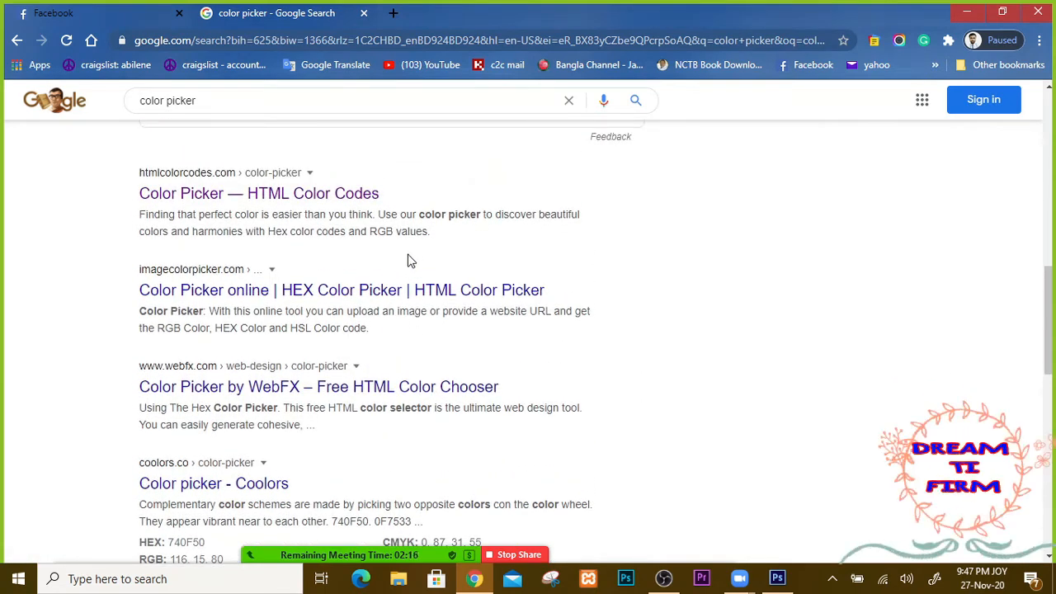
{"action": "scroll", "coordinate": [410, 260], "scroll_direction": "down", "scroll_amount": 1}
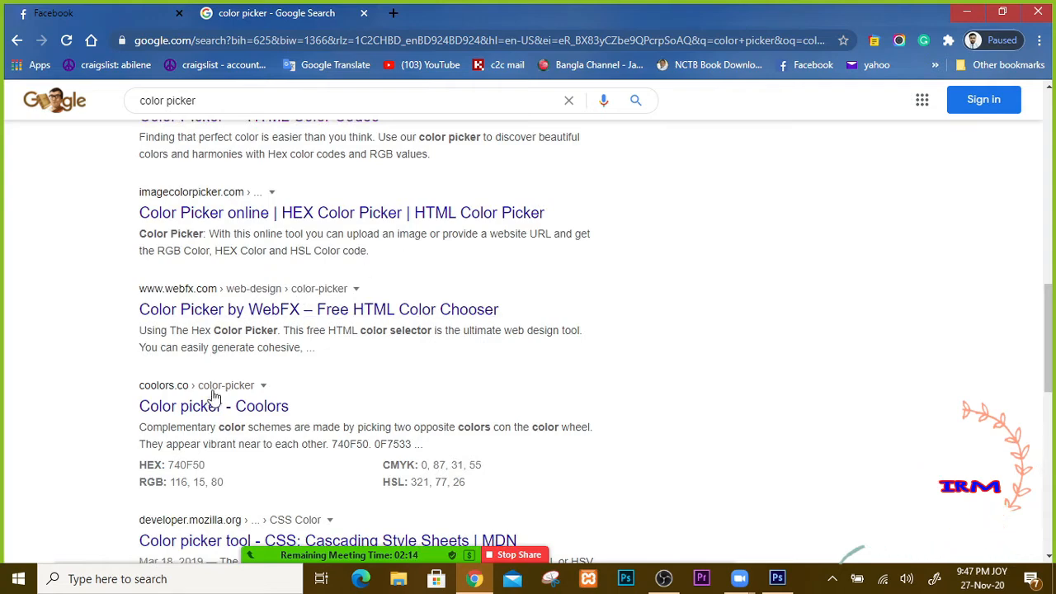
{"action": "scroll", "coordinate": [346, 385], "scroll_direction": "down", "scroll_amount": 1}
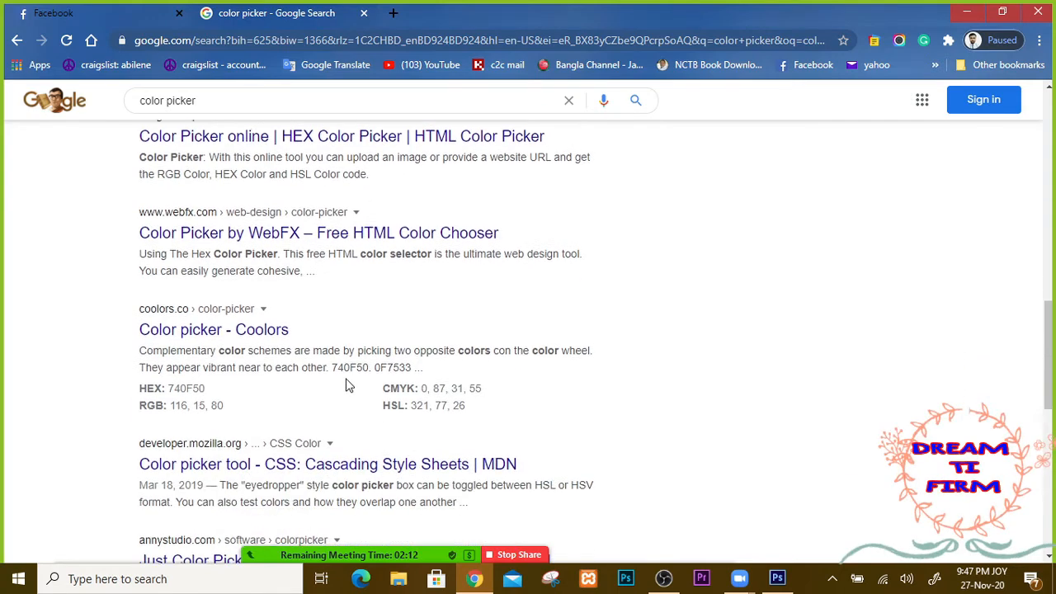
{"action": "left_click", "coordinate": [207, 340]}
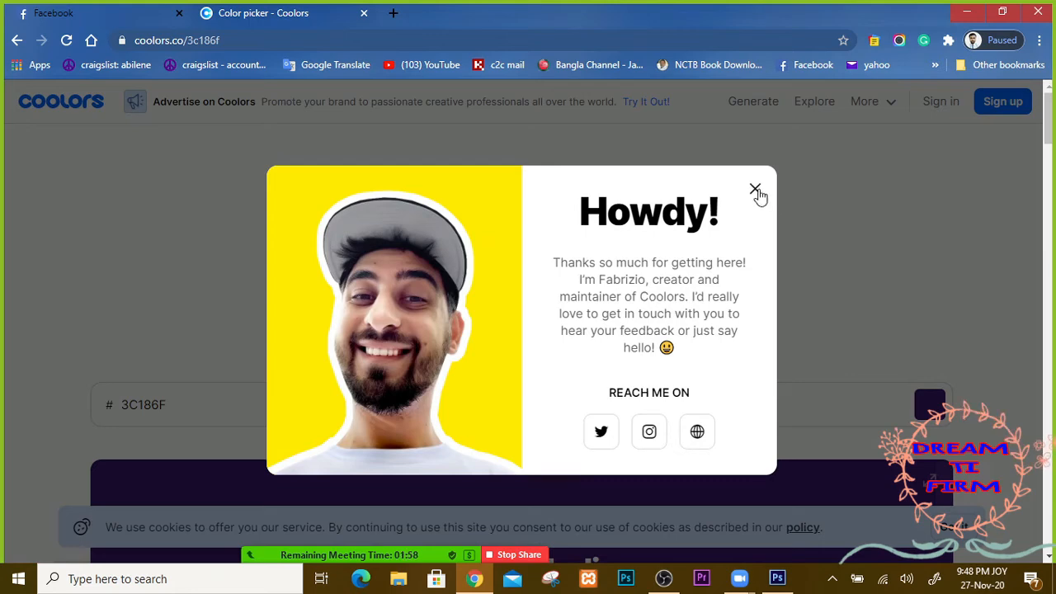
Step: Dismiss the Coolors welcome message and what's new announcement
{"action": "left_click", "coordinate": [754, 188]}
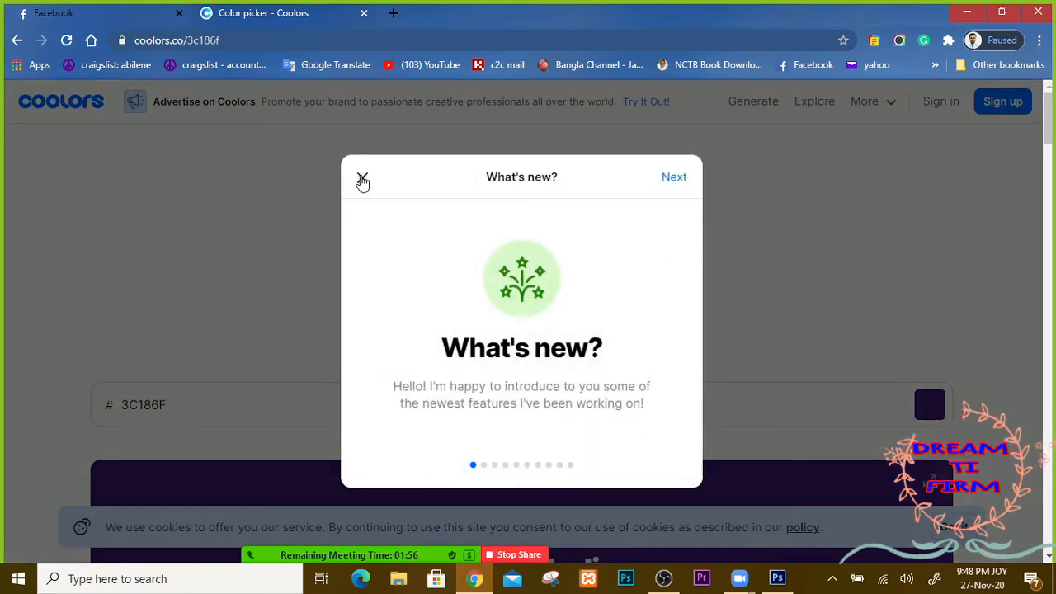
{"action": "left_click", "coordinate": [363, 178]}
{"action": "scroll", "coordinate": [618, 280], "scroll_direction": "down", "scroll_amount": 4}
{"action": "scroll", "coordinate": [620, 287], "scroll_direction": "down", "scroll_amount": 4}
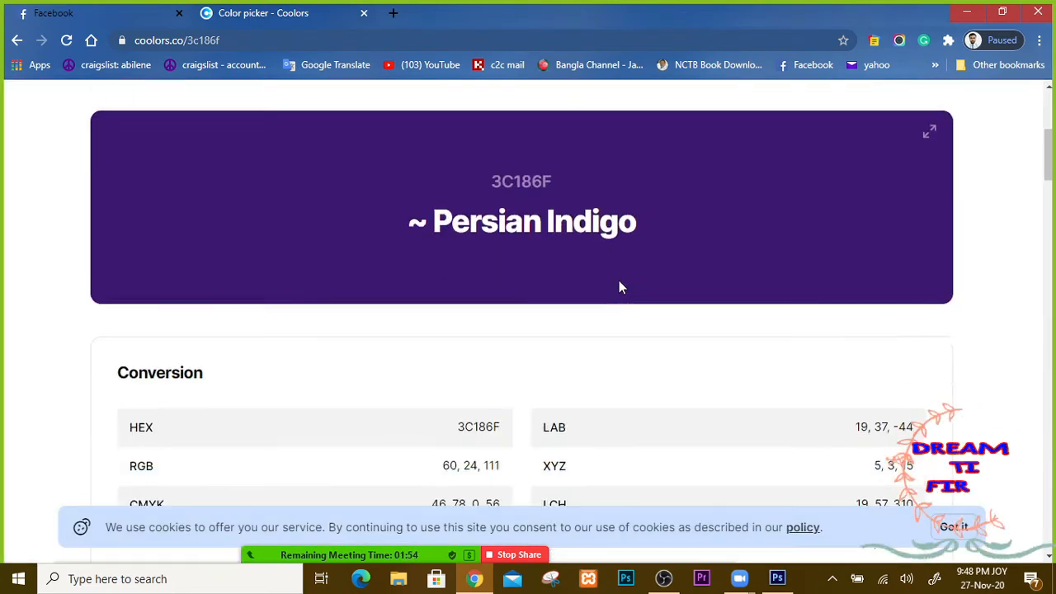
{"action": "scroll", "coordinate": [620, 287], "scroll_direction": "up", "scroll_amount": 1}
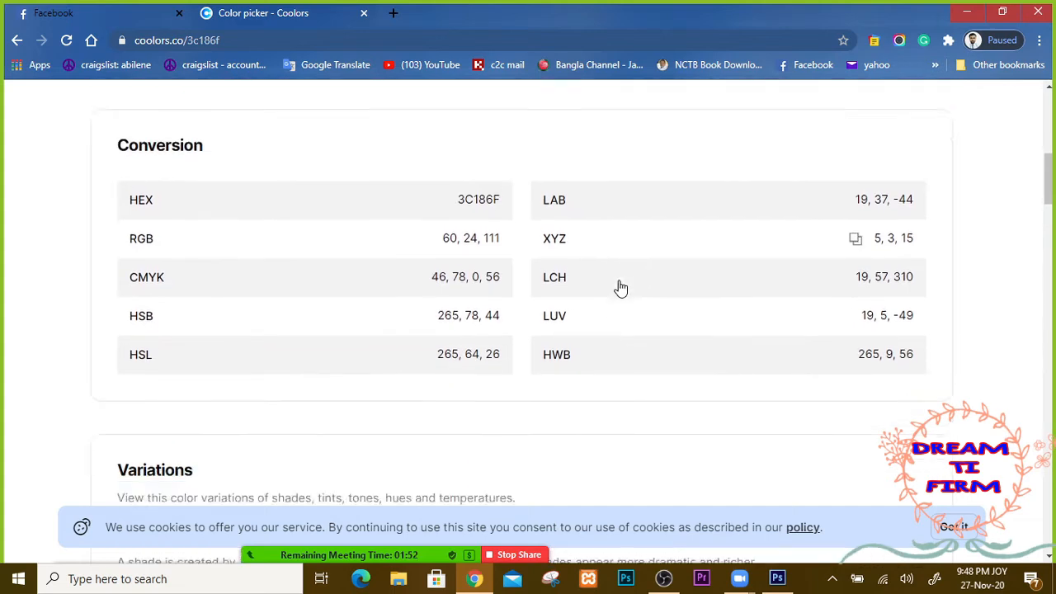
{"action": "scroll", "coordinate": [621, 287], "scroll_direction": "up", "scroll_amount": 4}
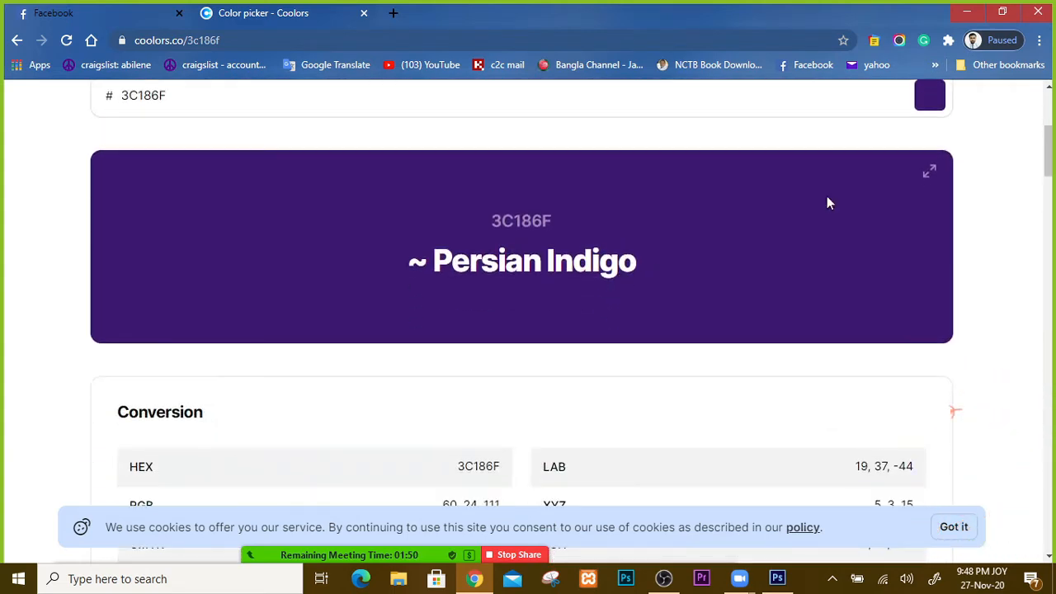
Step: Highlight the colour name Persian Indigo, its hex 3C186F, and the Tints heading
{"action": "left_click_drag", "start_coordinate": [470, 261], "coordinate": [728, 239]}
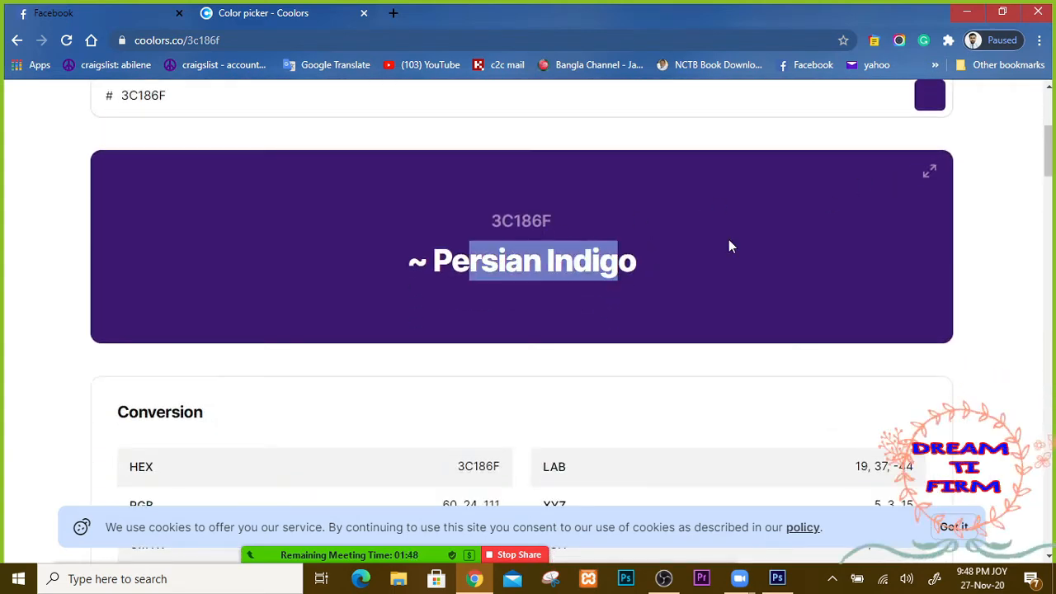
{"action": "left_click", "coordinate": [729, 246]}
{"action": "scroll", "coordinate": [696, 252], "scroll_direction": "up", "scroll_amount": 3}
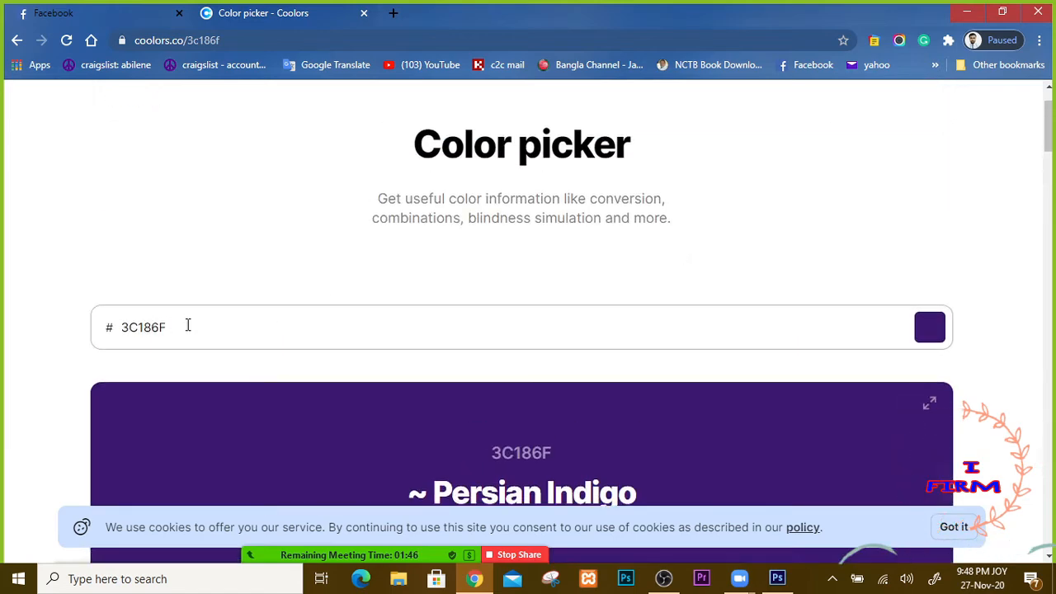
{"action": "left_click_drag", "start_coordinate": [188, 325], "coordinate": [2, 338]}
{"action": "scroll", "coordinate": [412, 325], "scroll_direction": "down", "scroll_amount": 12}
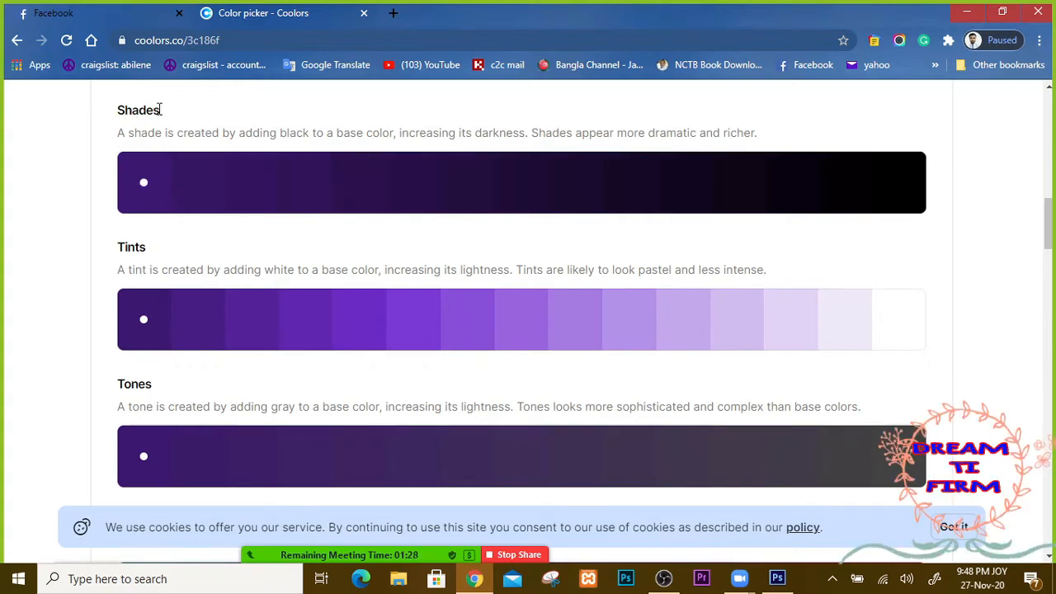
{"action": "left_click_drag", "start_coordinate": [112, 251], "coordinate": [160, 245]}
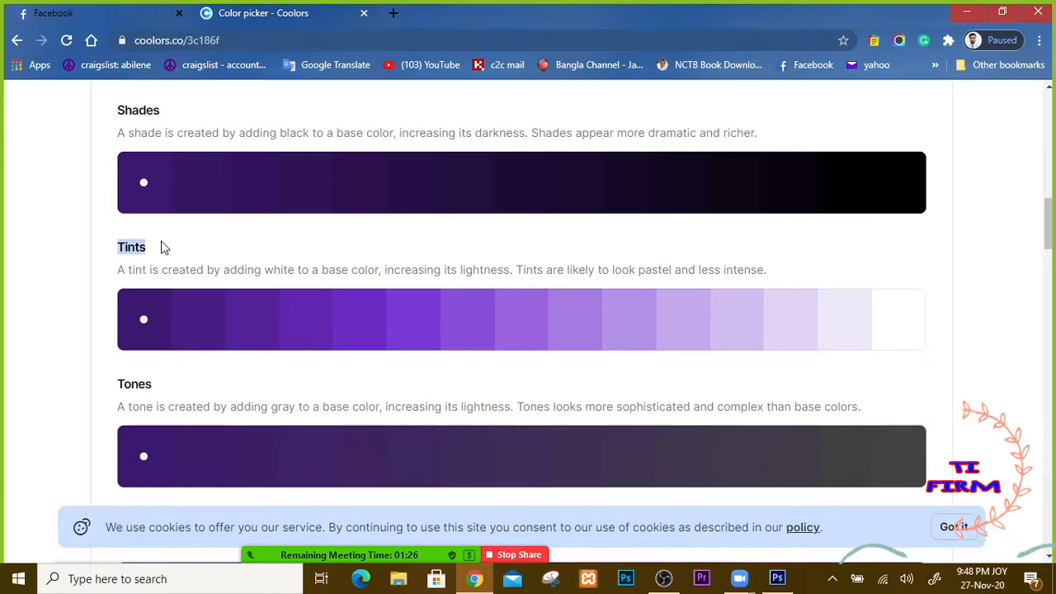
{"action": "left_click", "coordinate": [161, 389]}
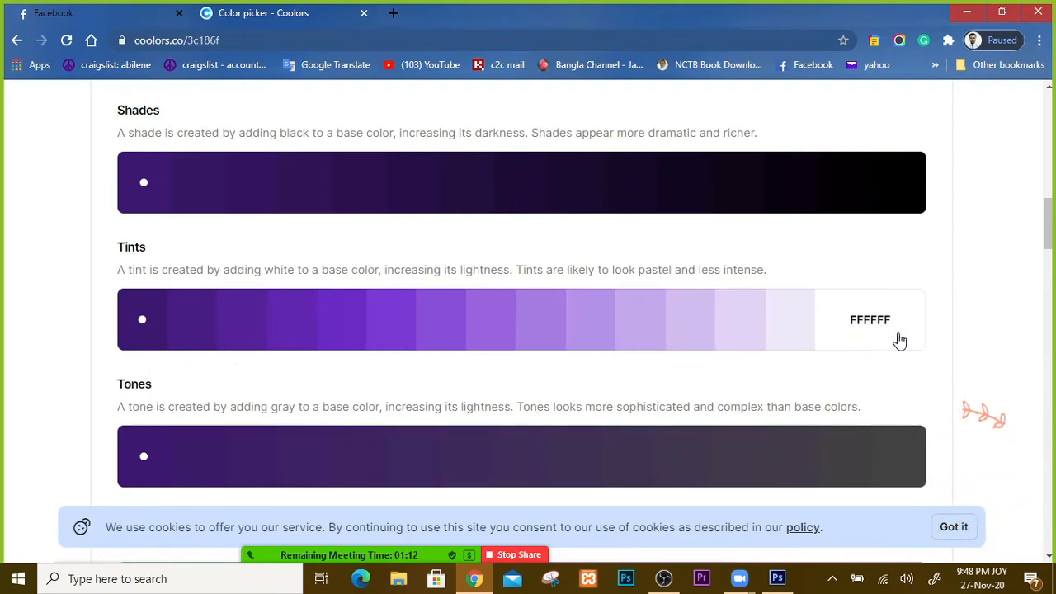
Step: Dismiss the cookie notice and bookmark the Coolors Persian Indigo page
{"action": "scroll", "coordinate": [630, 396], "scroll_direction": "down", "scroll_amount": 2}
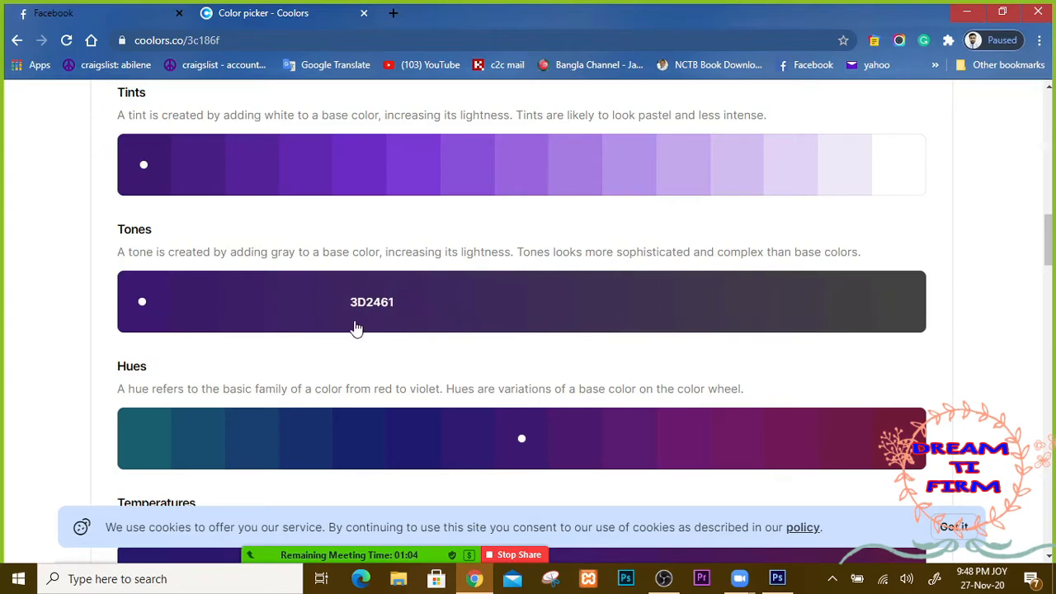
{"action": "scroll", "coordinate": [509, 360], "scroll_direction": "down", "scroll_amount": 4}
{"action": "scroll", "coordinate": [515, 363], "scroll_direction": "down", "scroll_amount": 2}
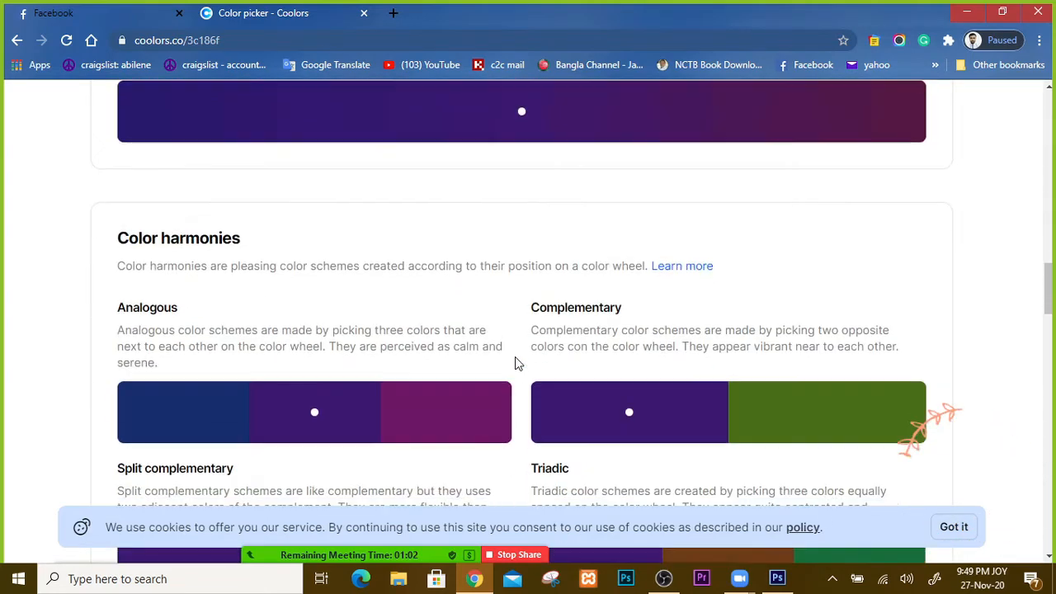
{"action": "scroll", "coordinate": [515, 363], "scroll_direction": "down", "scroll_amount": 4}
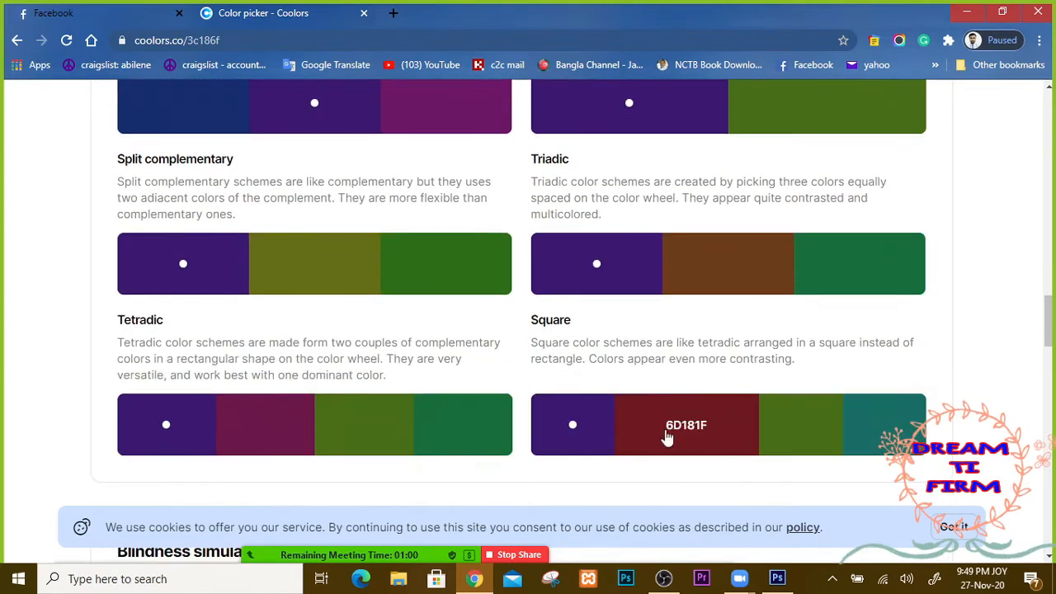
{"action": "left_click", "coordinate": [967, 529]}
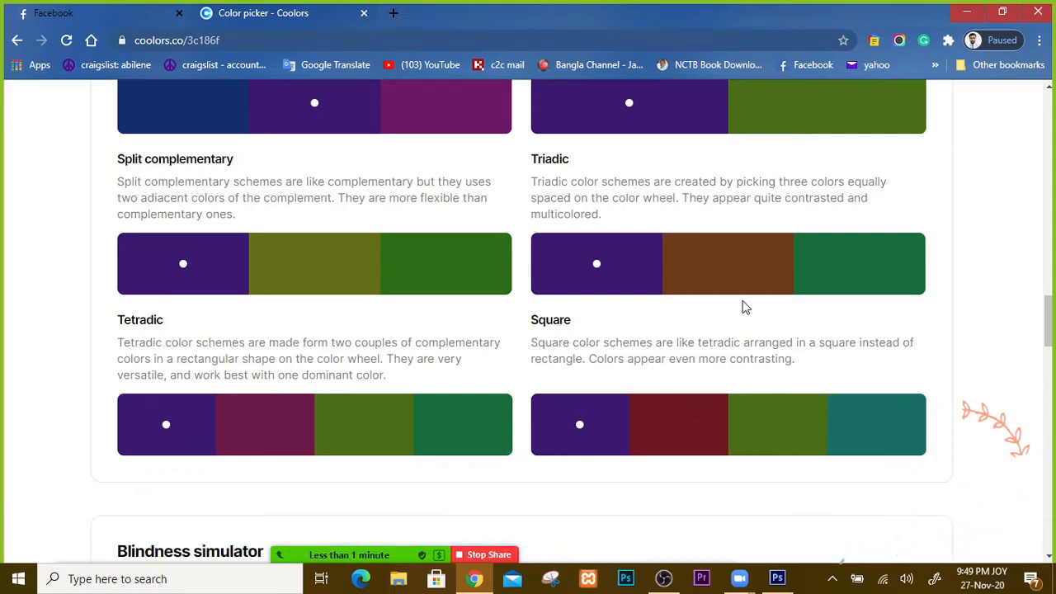
{"action": "scroll", "coordinate": [927, 323], "scroll_direction": "up", "scroll_amount": 10}
{"action": "scroll", "coordinate": [976, 288], "scroll_direction": "up", "scroll_amount": 15}
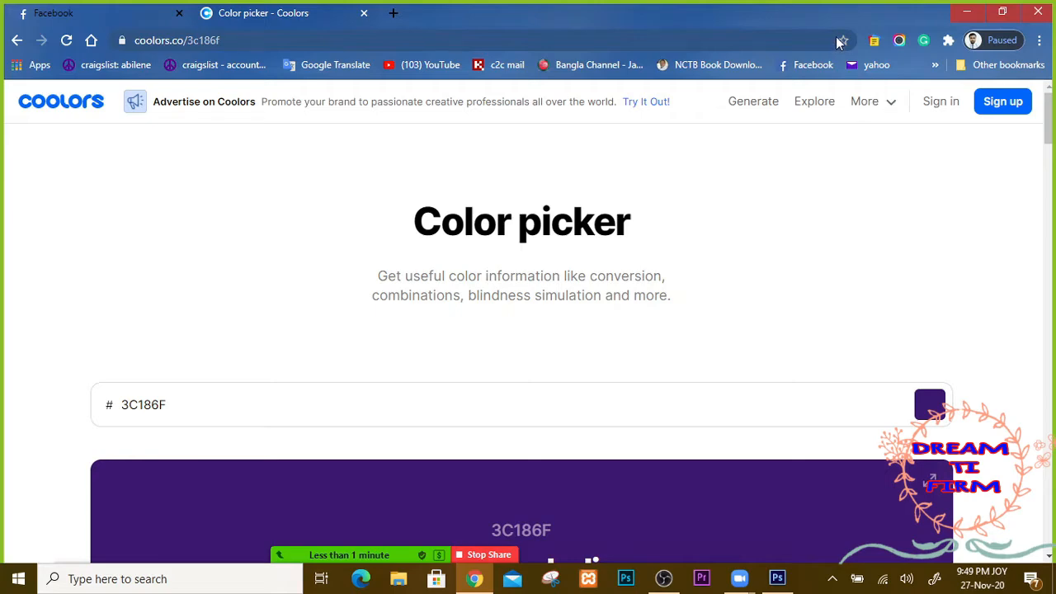
{"action": "left_click", "coordinate": [840, 41]}
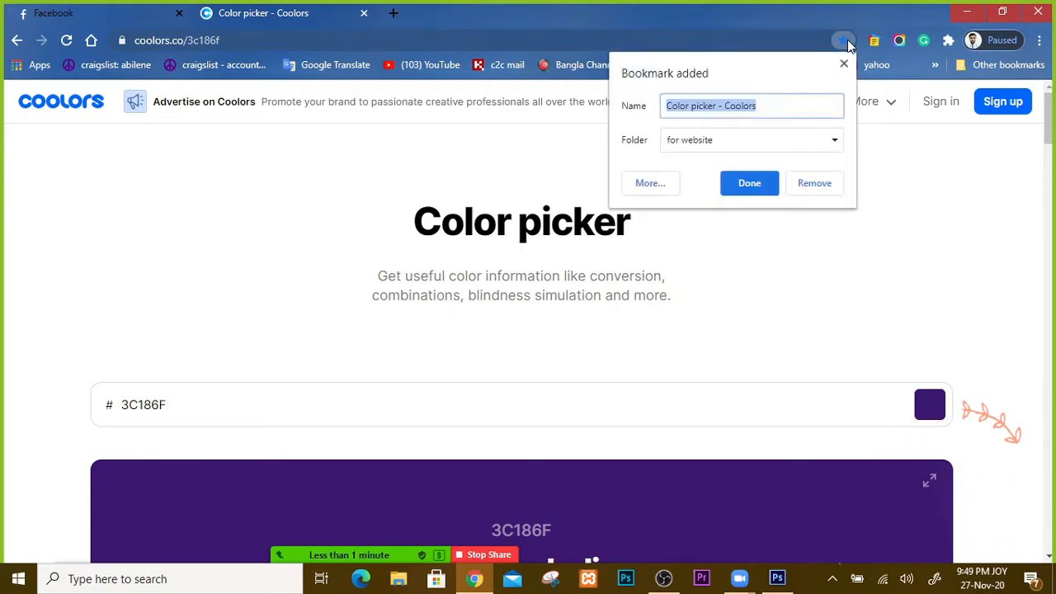
{"action": "left_click", "coordinate": [746, 183]}
Step: Copy the purple tint 5F26AF and return to Photoshop's Color Picker
{"action": "scroll", "coordinate": [725, 317], "scroll_direction": "down", "scroll_amount": 2}
{"action": "scroll", "coordinate": [726, 322], "scroll_direction": "down", "scroll_amount": 10}
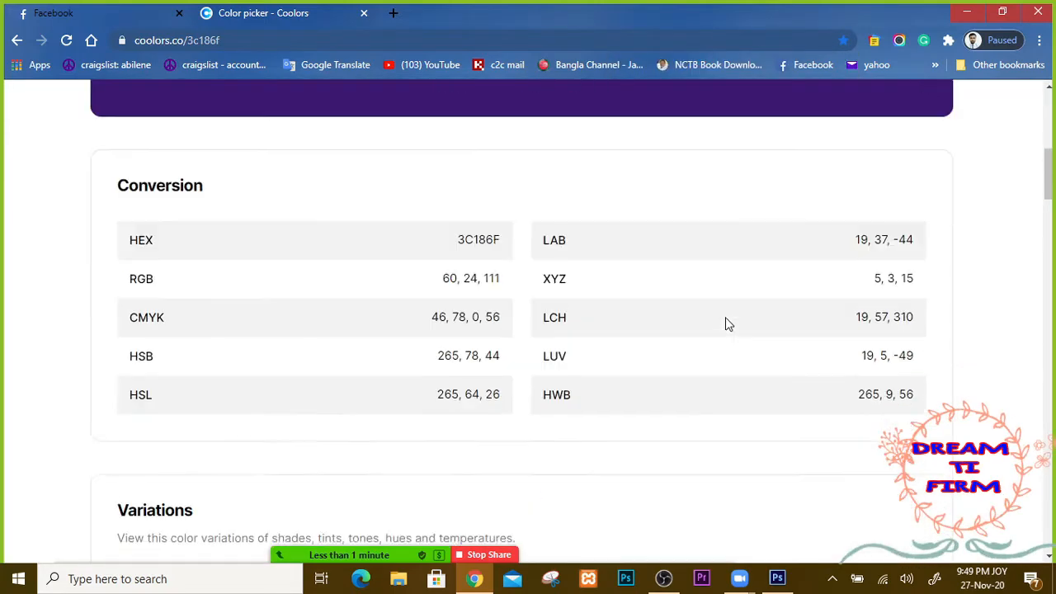
{"action": "scroll", "coordinate": [927, 366], "scroll_direction": "down", "scroll_amount": 1}
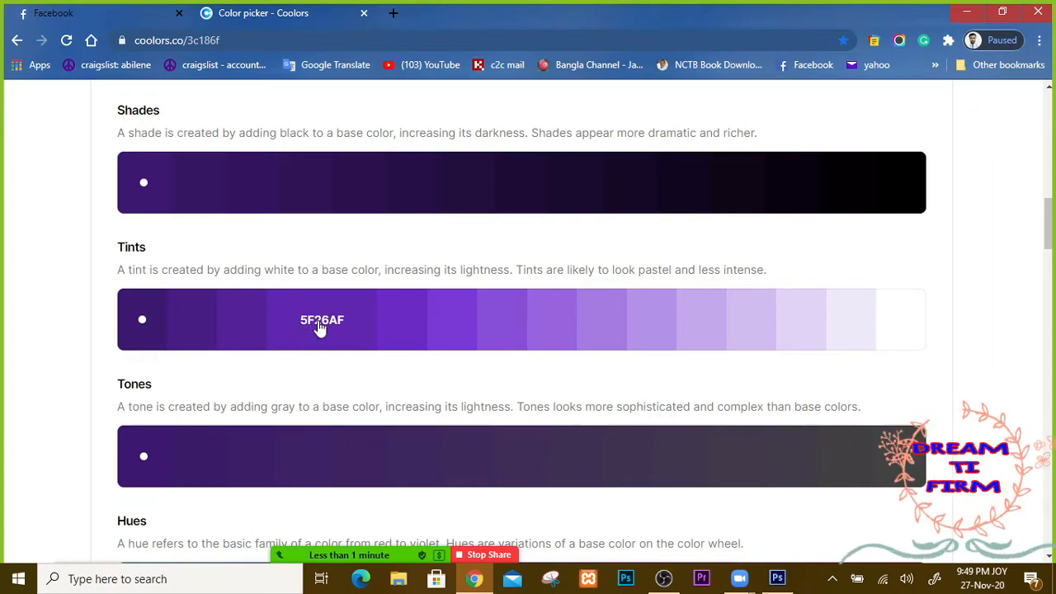
{"action": "left_click", "coordinate": [320, 327]}
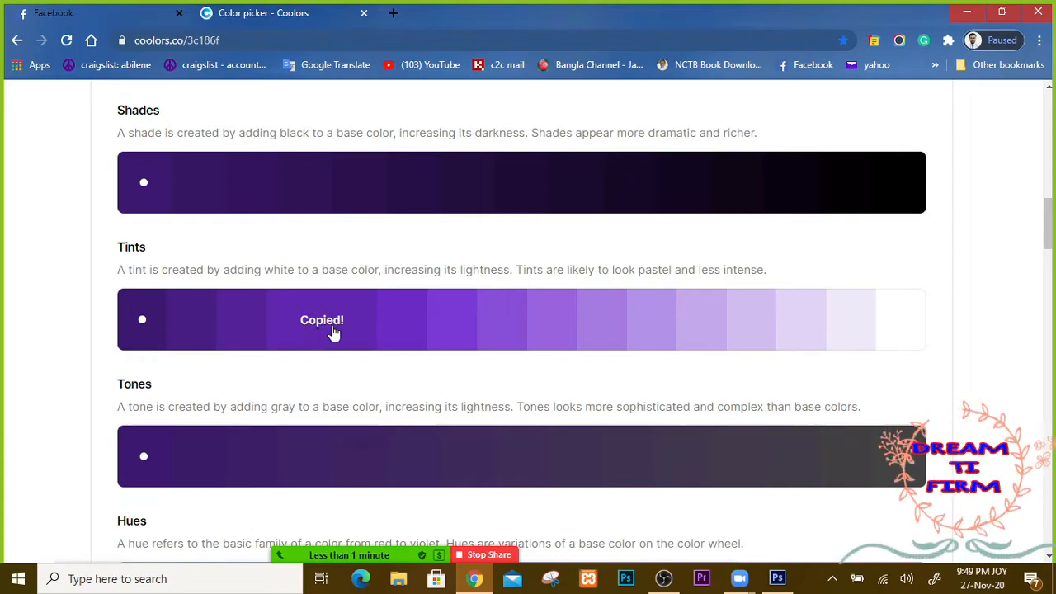
{"action": "left_click", "coordinate": [777, 578]}
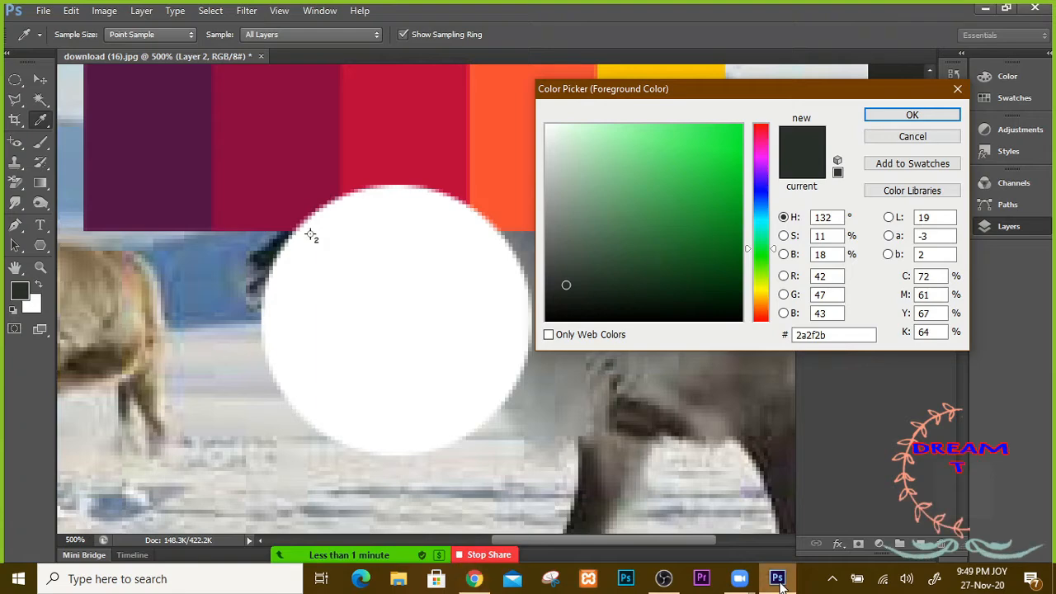
Step: Paste 5F26AF as the foreground colour and fill Layer 2's circle with it, undoing a stray white fill
{"action": "right_click", "coordinate": [806, 336]}
{"action": "left_click", "coordinate": [665, 403]}
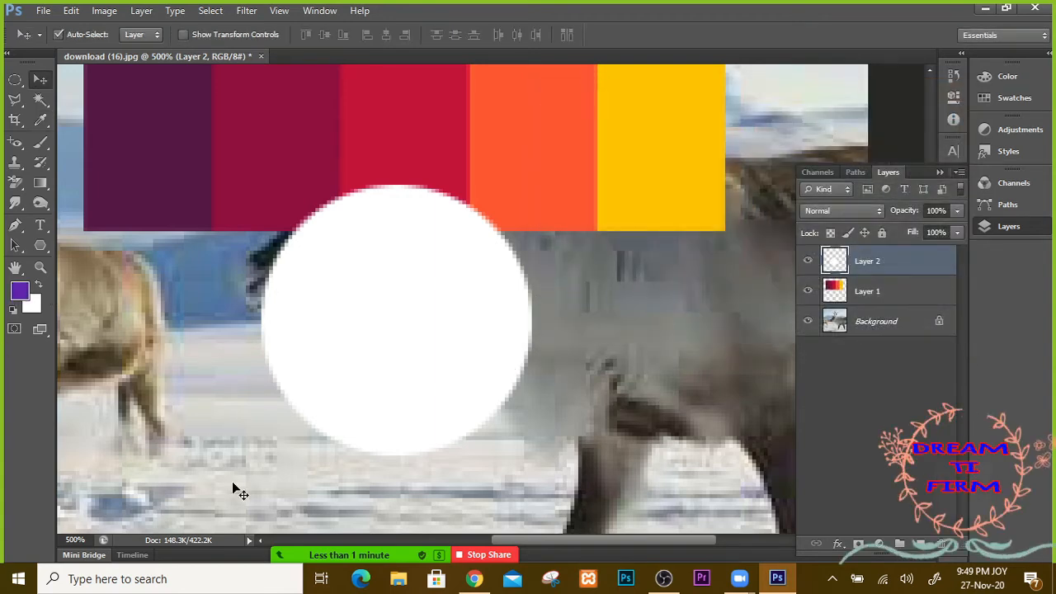
{"action": "key", "text": "ctrl+BackSpace"}
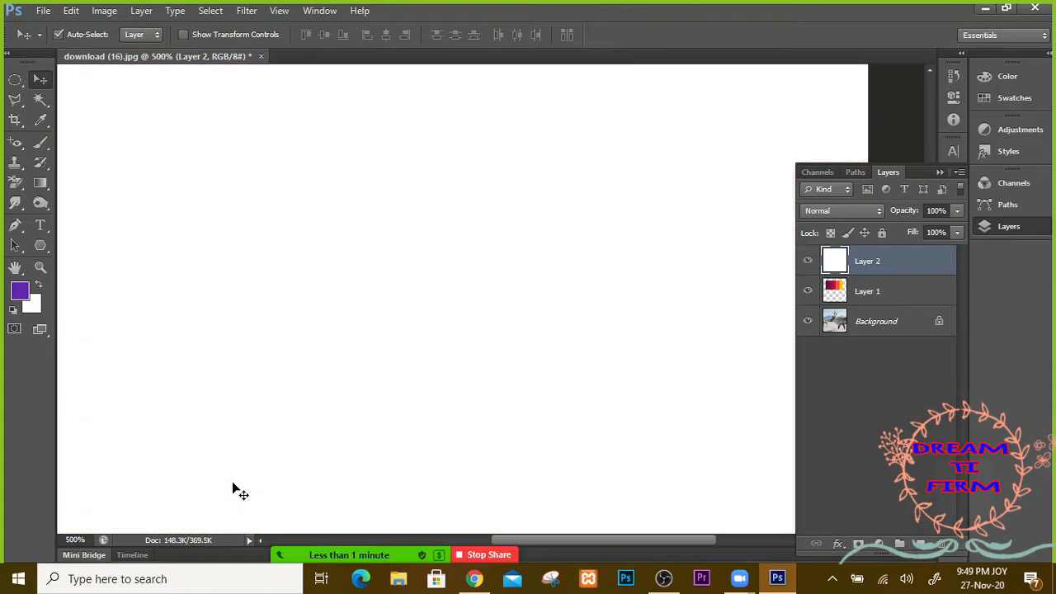
{"action": "key", "text": "ctrl+z"}
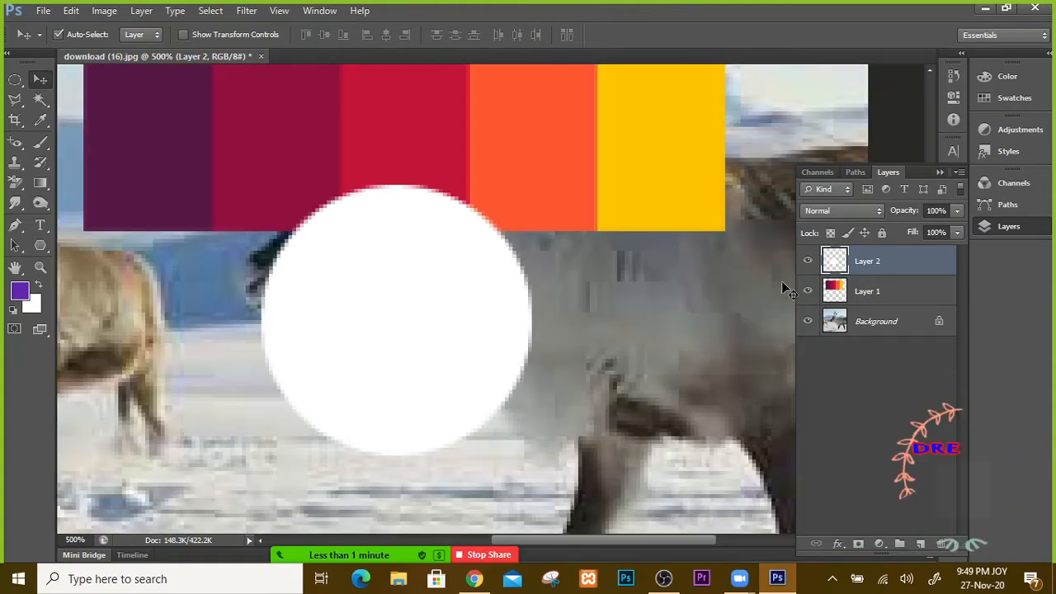
{"action": "left_click", "coordinate": [842, 260], "text": "ctrl"}
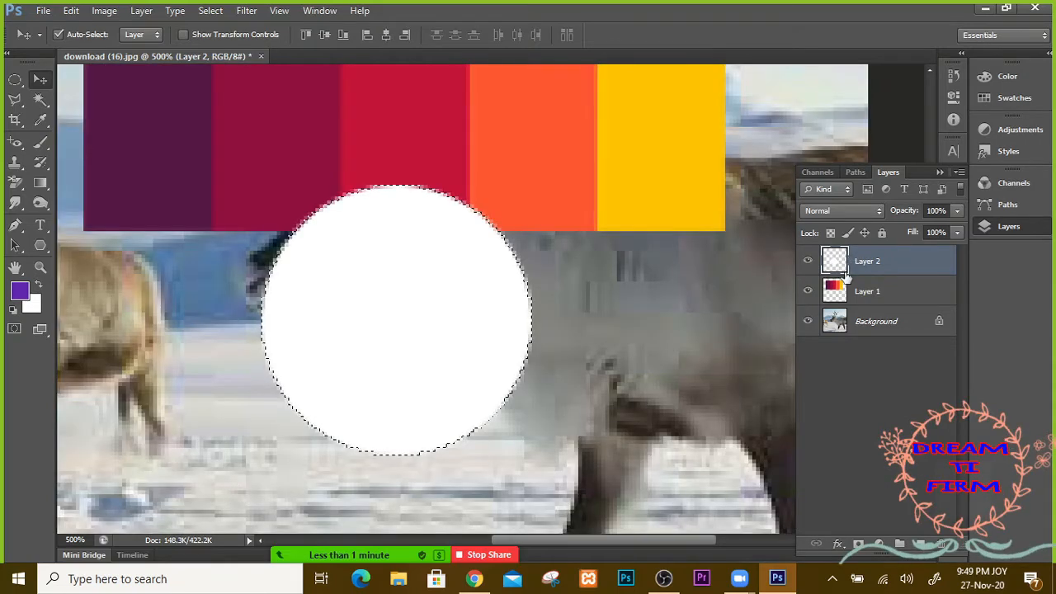
{"action": "key", "text": "alt+BackSpace"}
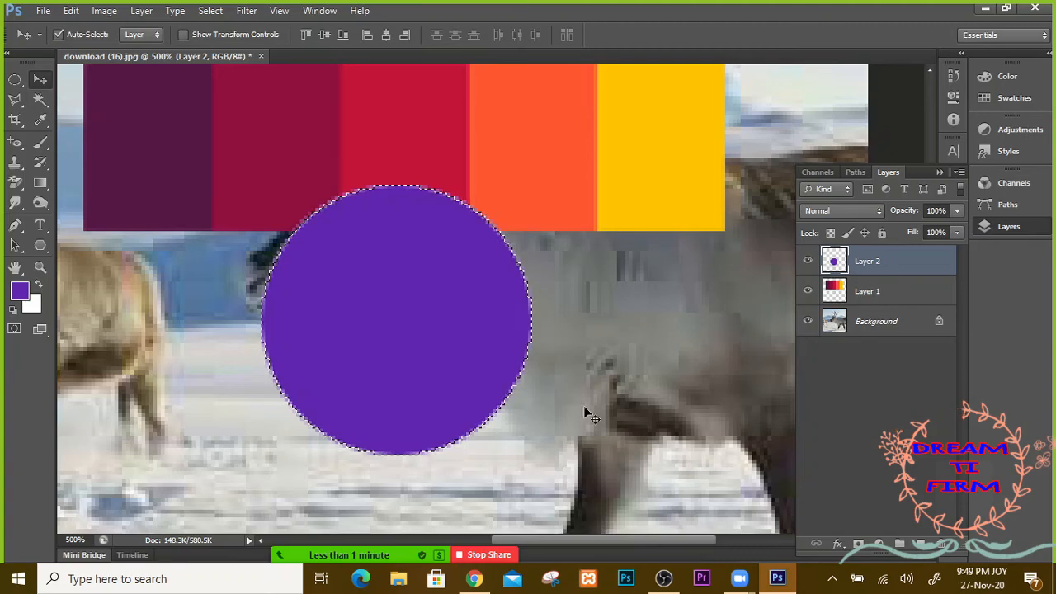
{"action": "left_click", "coordinate": [474, 579]}
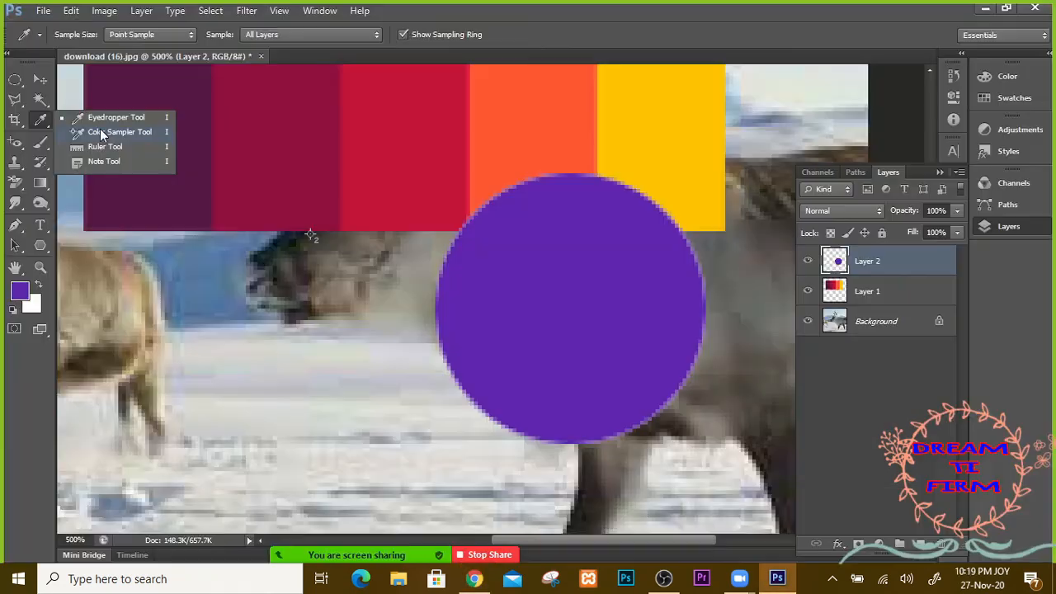
Step: With the Color Sampler Tool, add sample points on the red and dark red swatches
{"action": "left_click", "coordinate": [105, 113]}
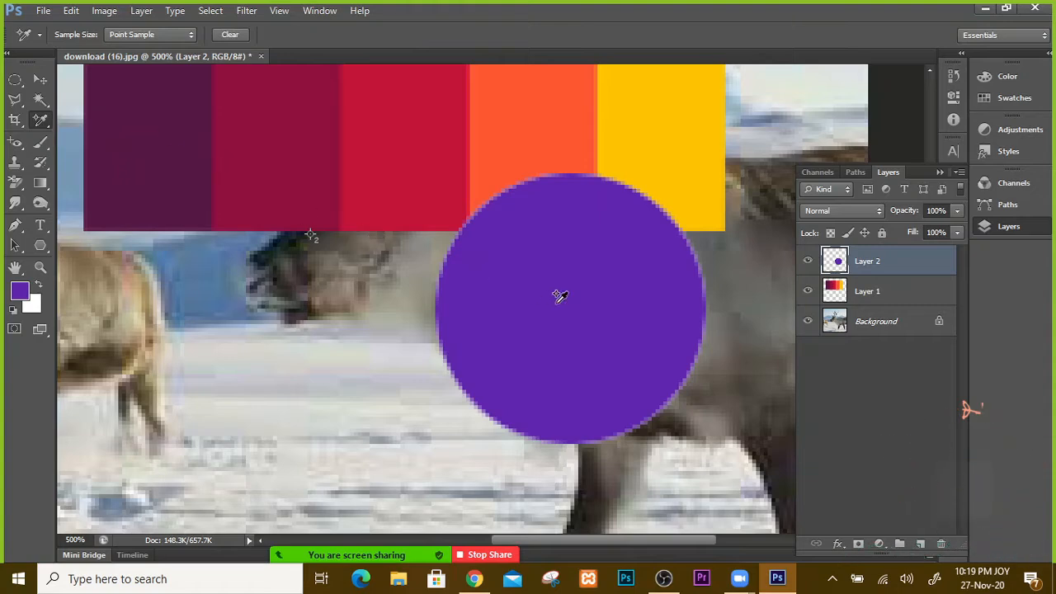
{"action": "left_click", "coordinate": [37, 121]}
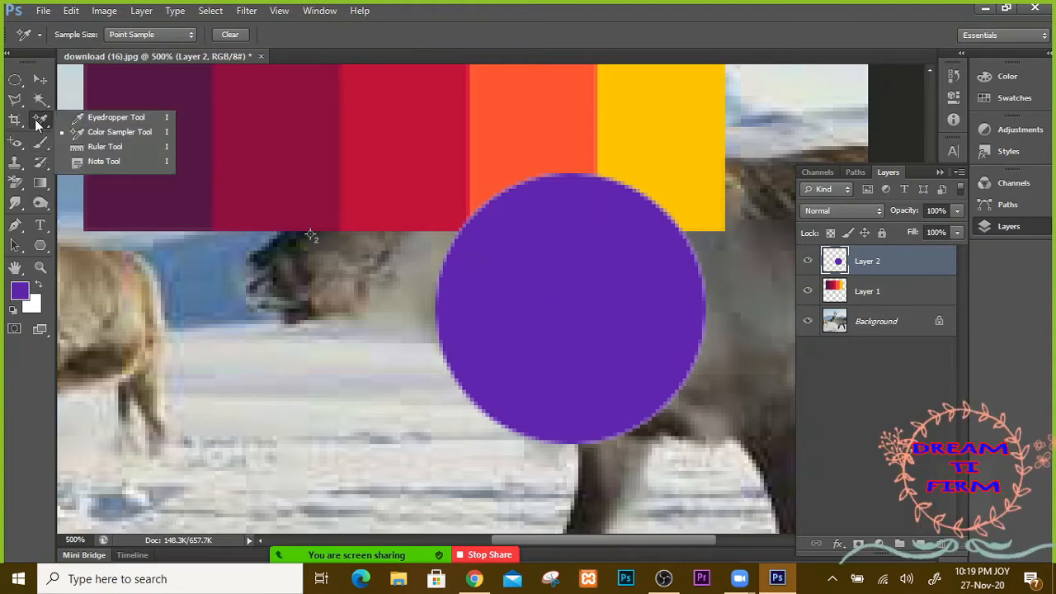
{"action": "left_click", "coordinate": [102, 132]}
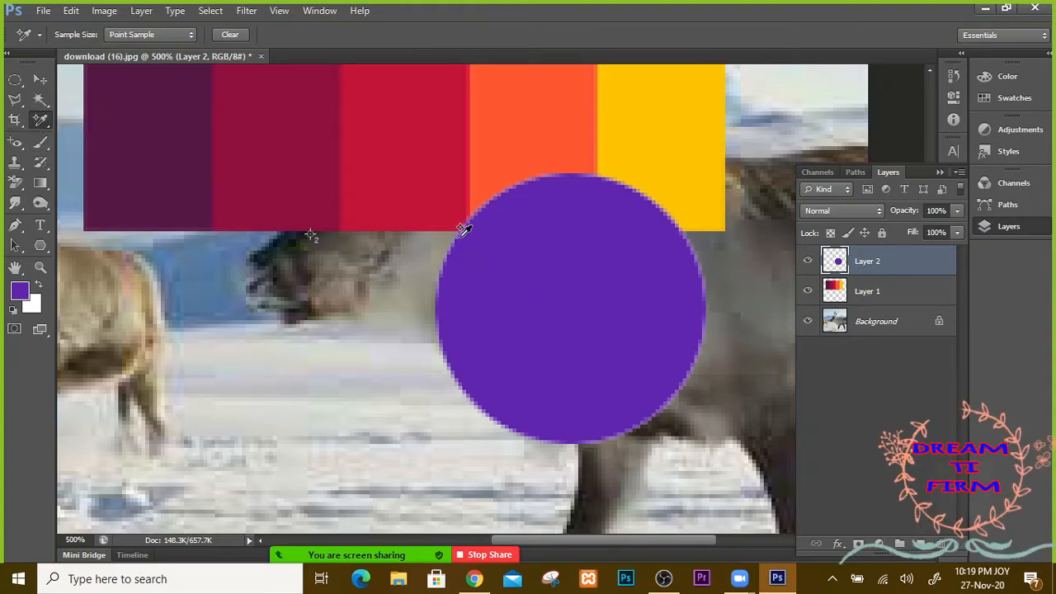
{"action": "left_click", "coordinate": [365, 169]}
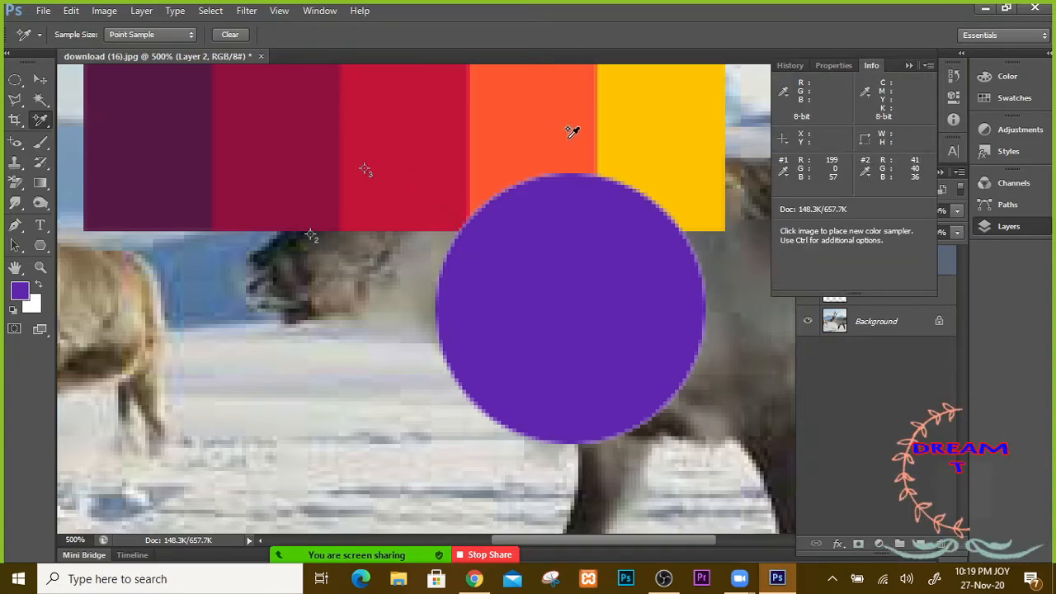
{"action": "left_click", "coordinate": [248, 139]}
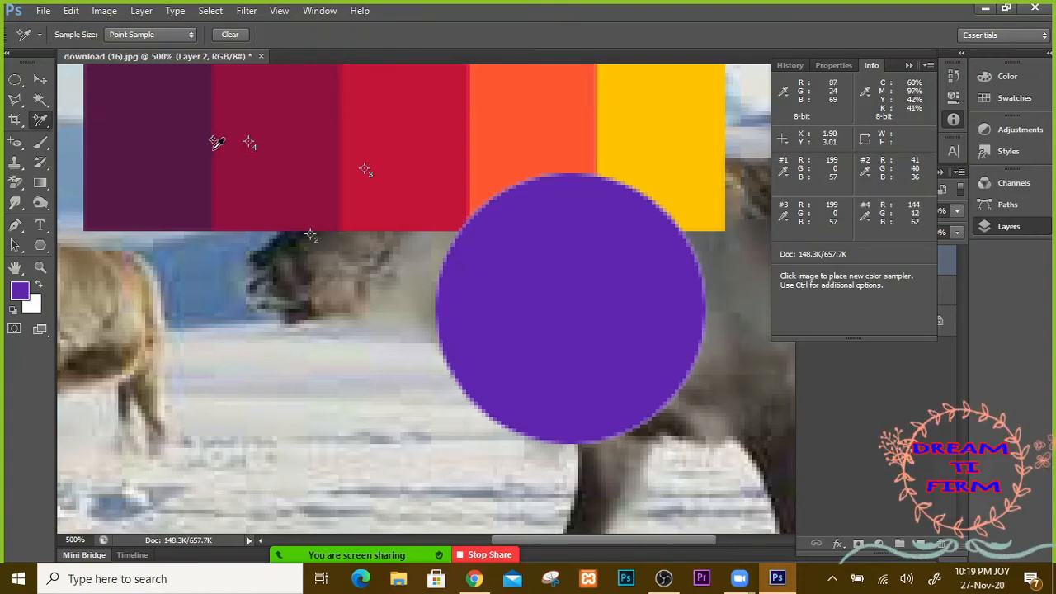
Step: Clear the sampler-limit warnings and show the Info panel, sampler #4 reading R144 G12 B62
{"action": "left_click", "coordinate": [219, 151]}
{"action": "left_click", "coordinate": [458, 213]}
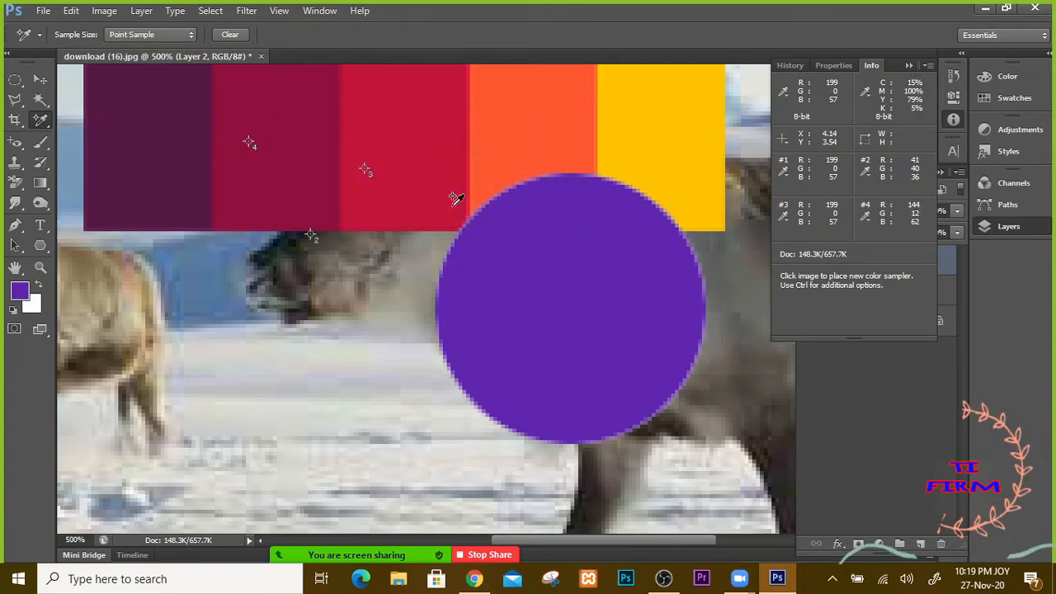
{"action": "key", "text": "F7"}
{"action": "left_click", "coordinate": [882, 293]}
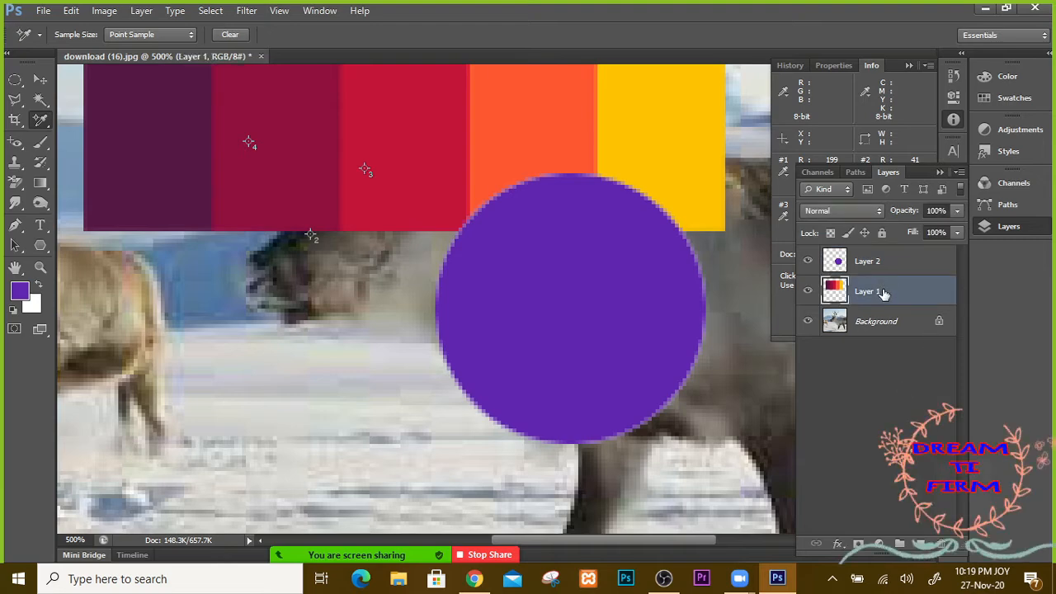
{"action": "left_click", "coordinate": [189, 121]}
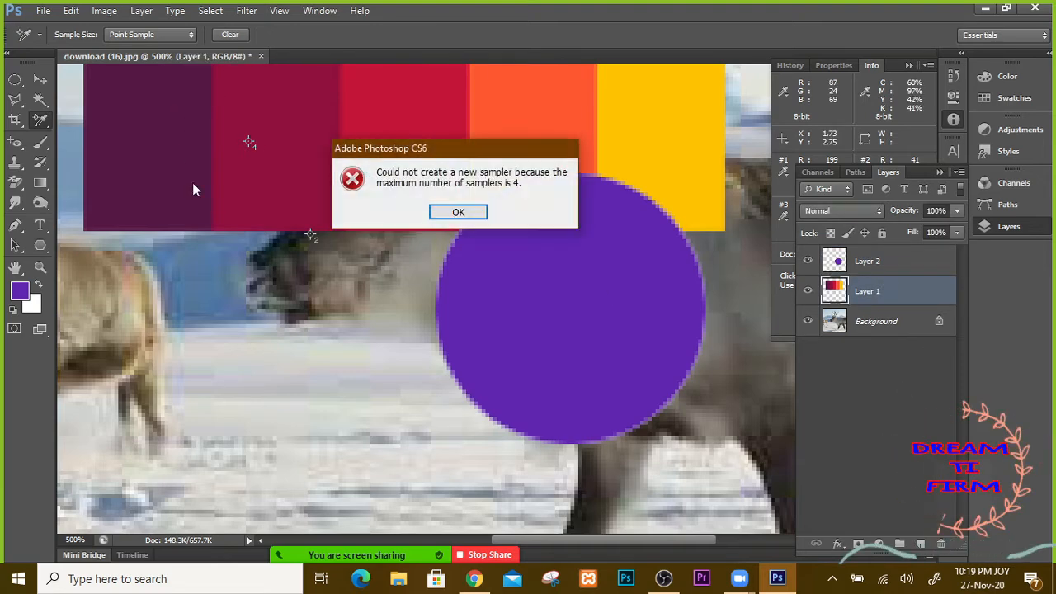
{"action": "left_click", "coordinate": [458, 212]}
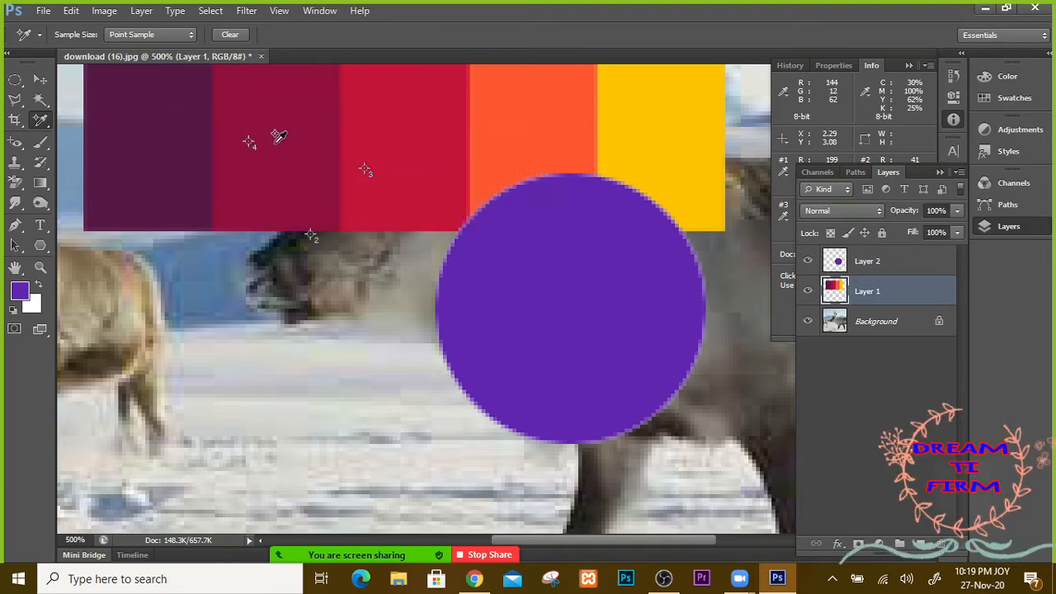
{"action": "left_click", "coordinate": [940, 173]}
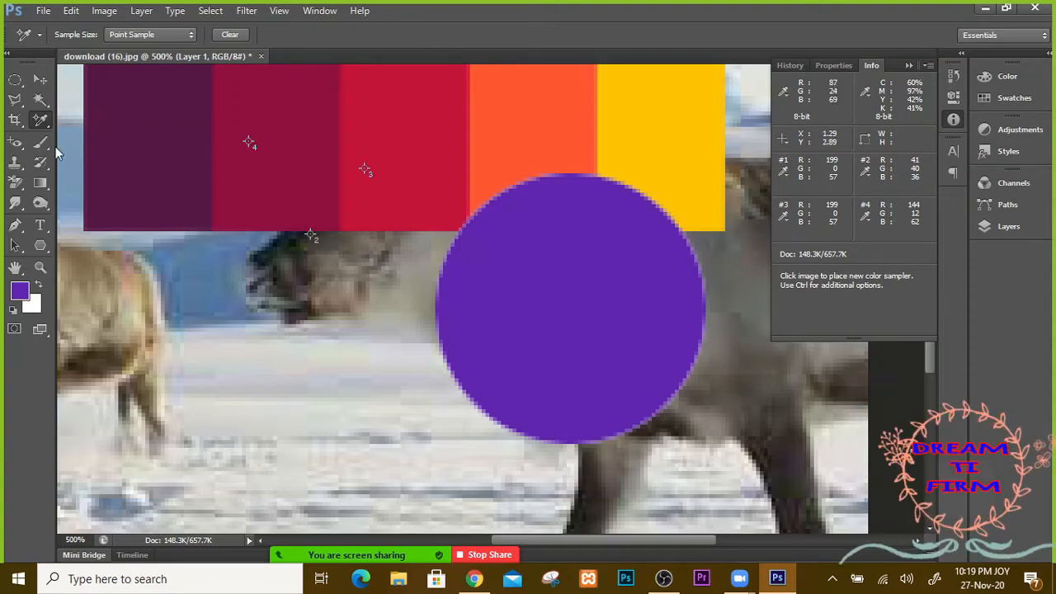
Step: Switch to the Move tool and drag the purple circle to the left
{"action": "right_click", "coordinate": [37, 128]}
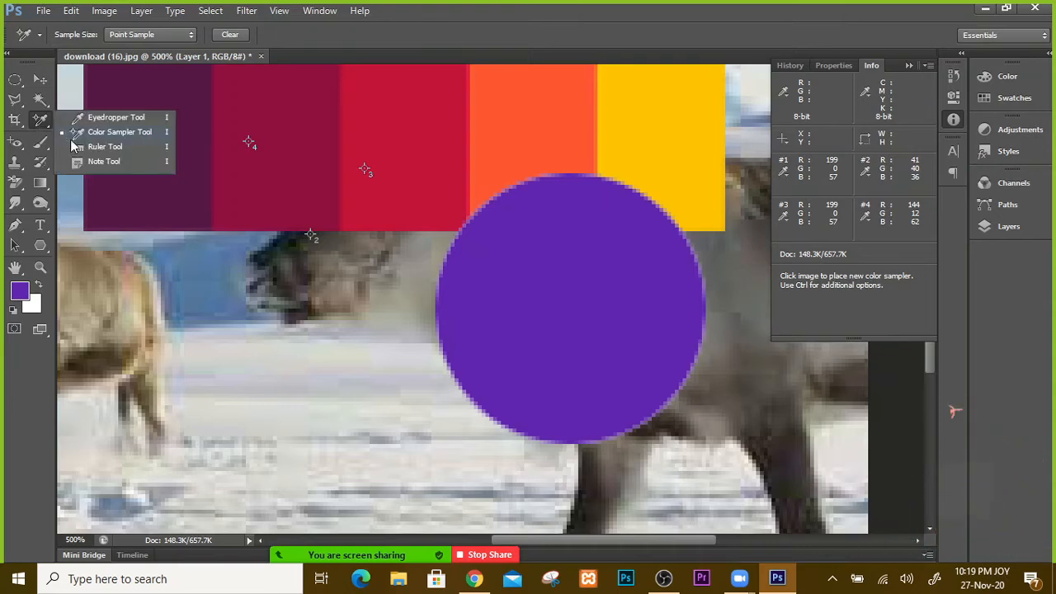
{"action": "left_click", "coordinate": [109, 149]}
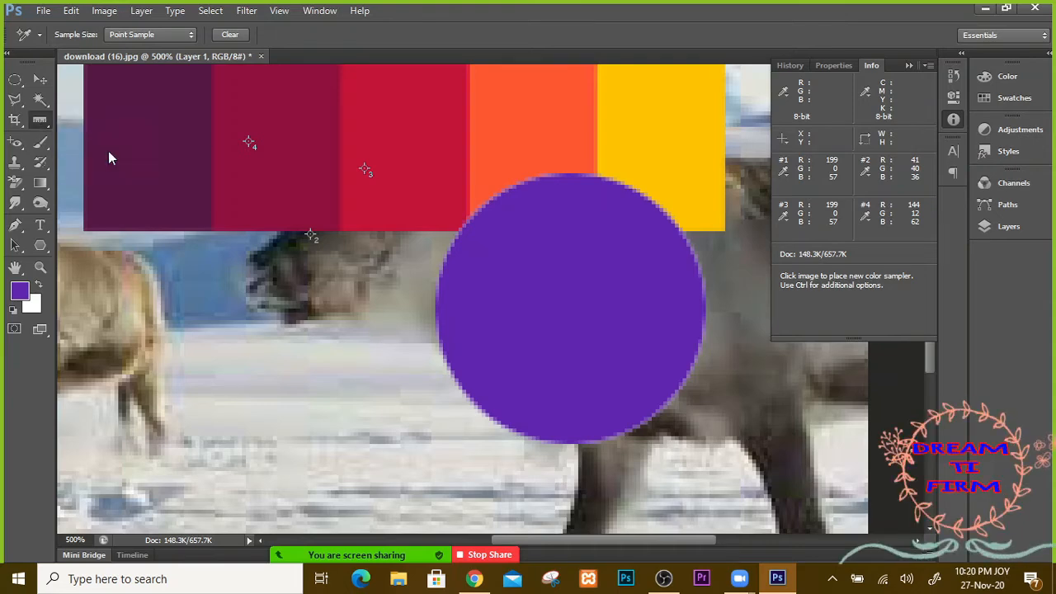
{"action": "left_click", "coordinate": [39, 79]}
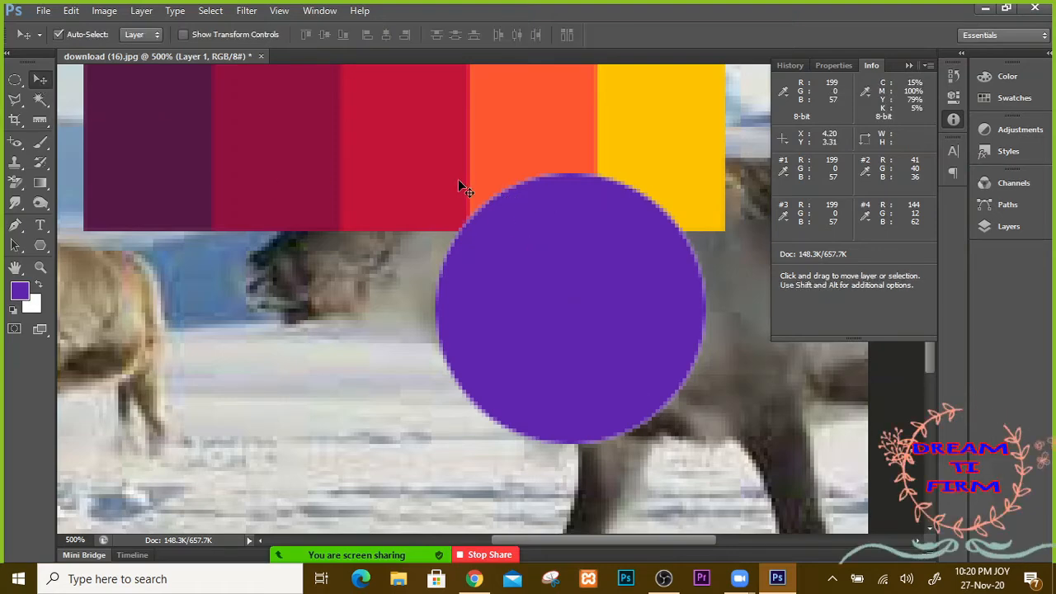
{"action": "left_click", "coordinate": [908, 65]}
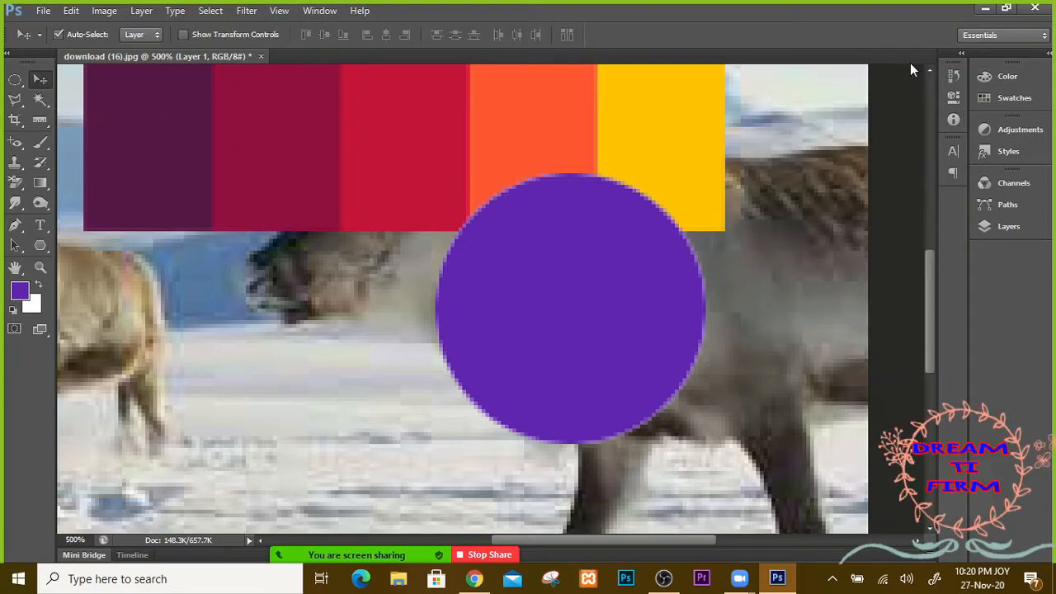
{"action": "left_click_drag", "start_coordinate": [616, 216], "coordinate": [481, 245]}
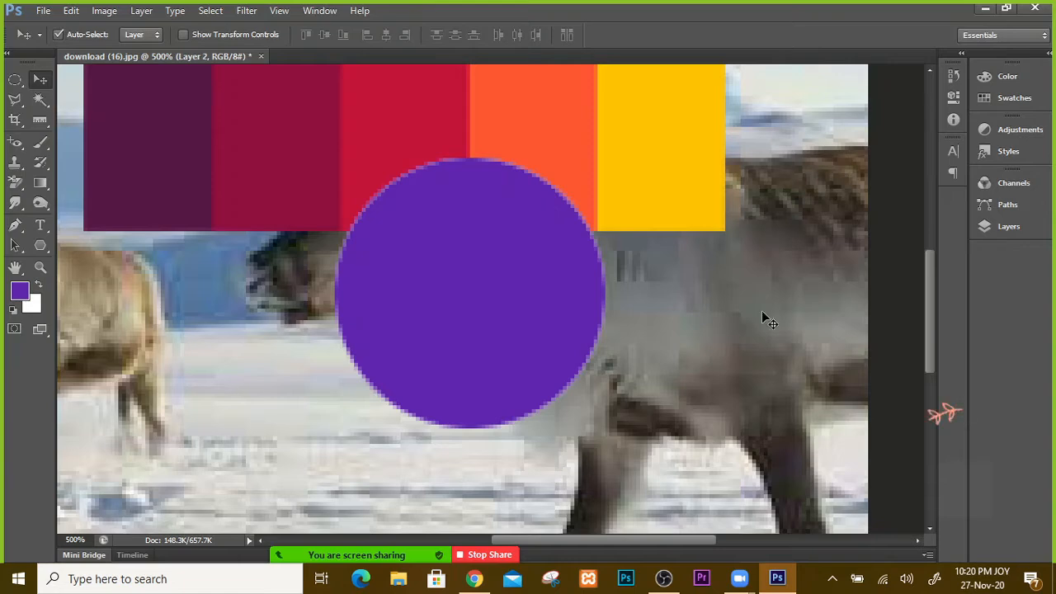
Step: Delete Layer 2 and Layer 1, then close download (16).jpg without saving
{"action": "left_click", "coordinate": [1008, 225]}
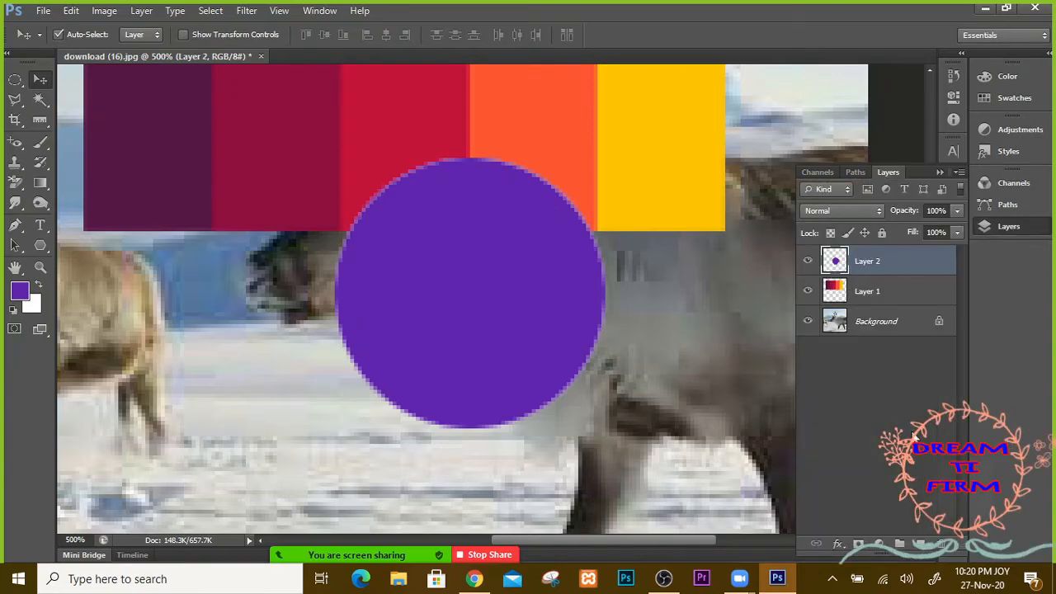
{"action": "left_click", "coordinate": [941, 544]}
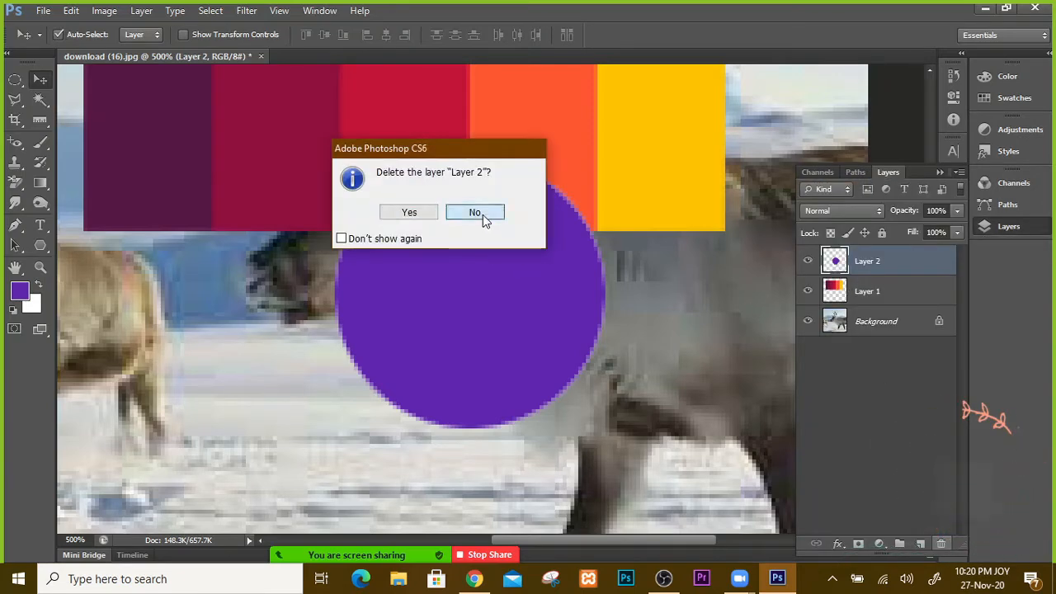
{"action": "left_click", "coordinate": [408, 212]}
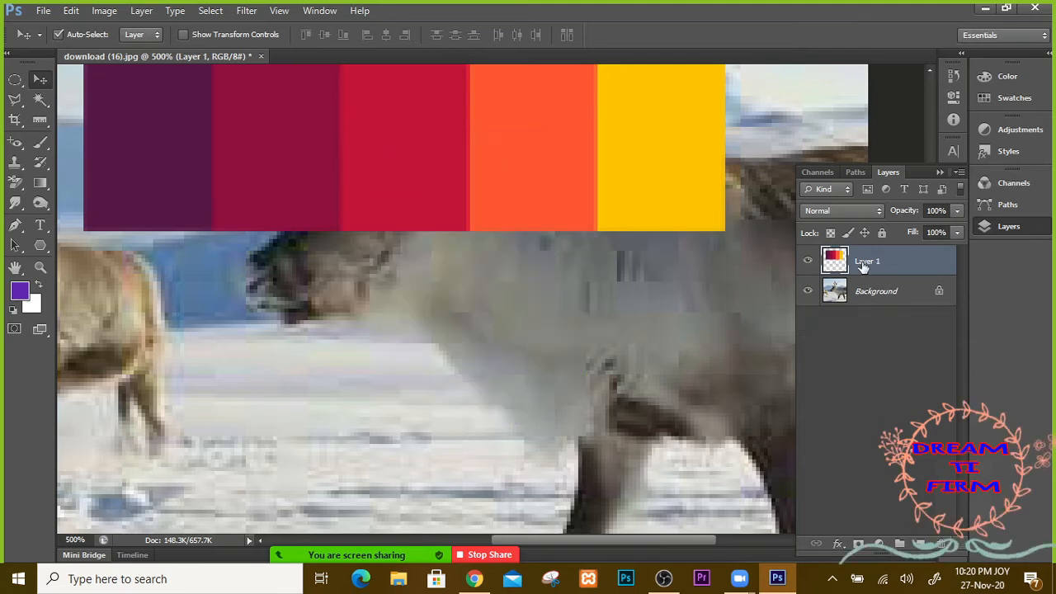
{"action": "left_click_drag", "start_coordinate": [862, 263], "coordinate": [941, 545]}
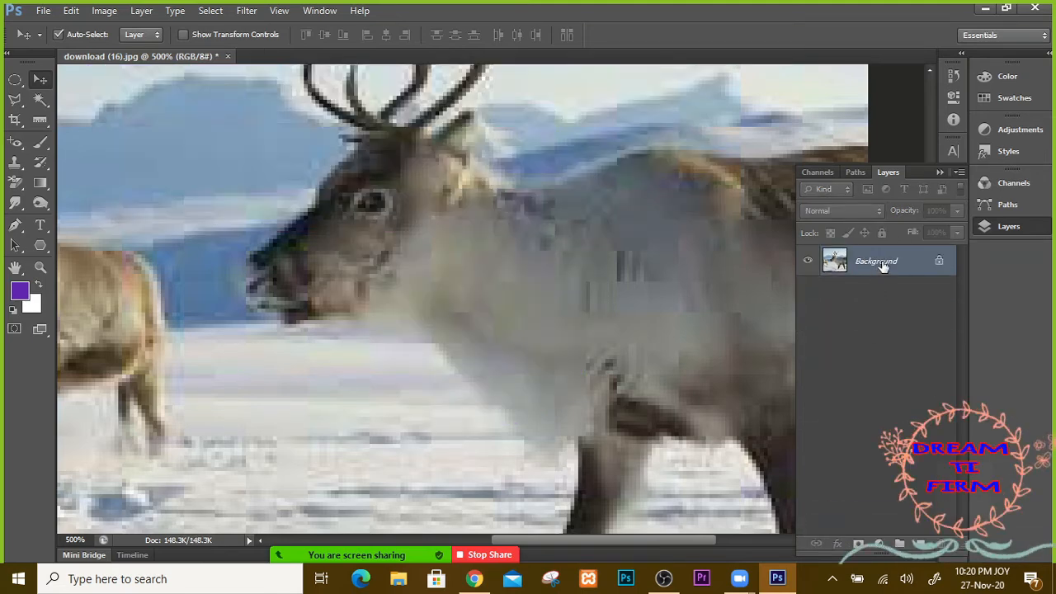
{"action": "left_click_drag", "start_coordinate": [872, 269], "coordinate": [951, 544]}
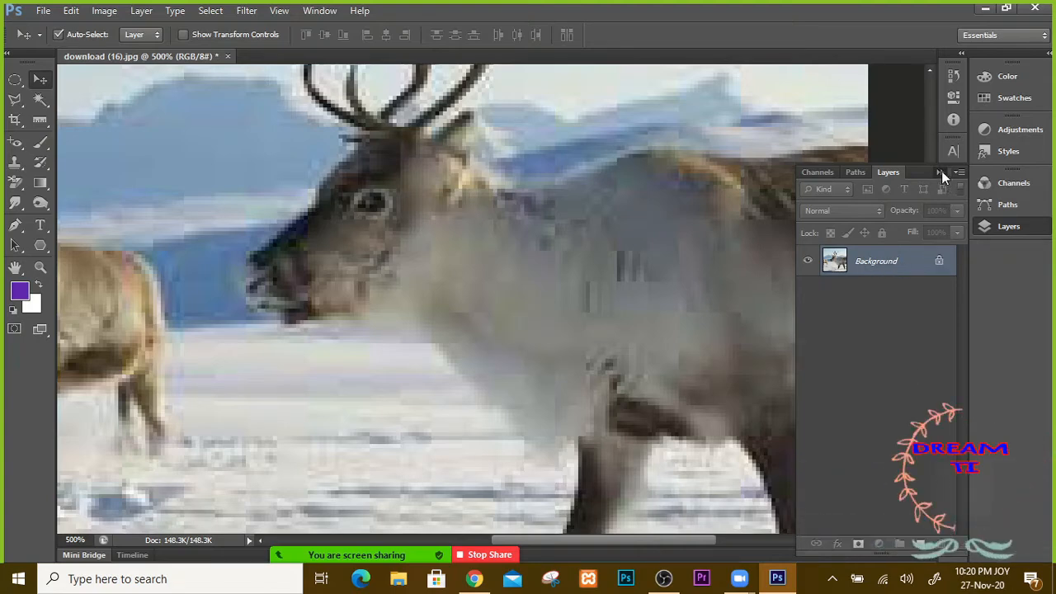
{"action": "left_click", "coordinate": [940, 171]}
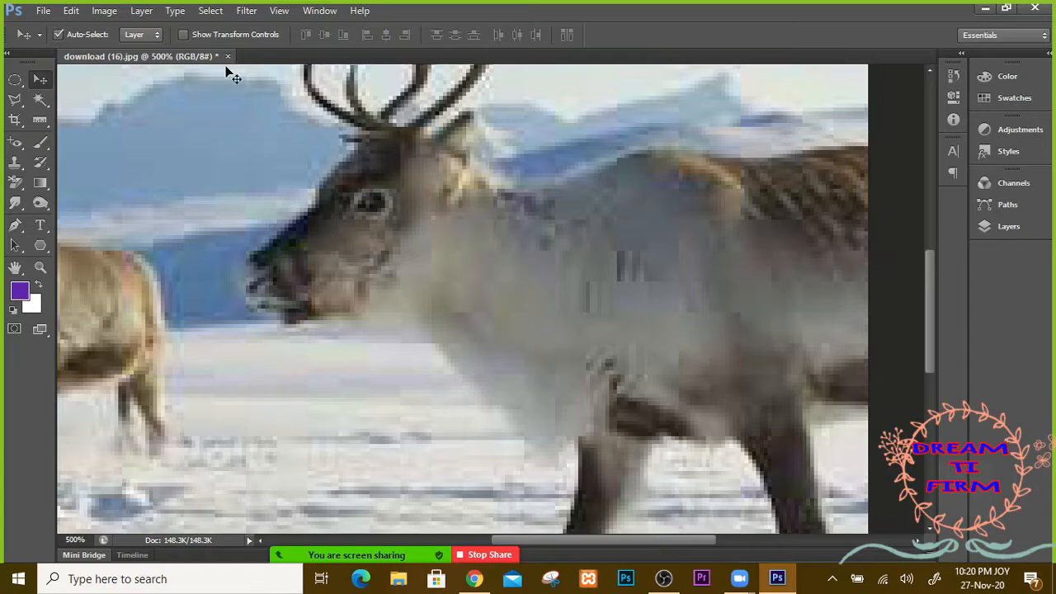
{"action": "left_click", "coordinate": [228, 56]}
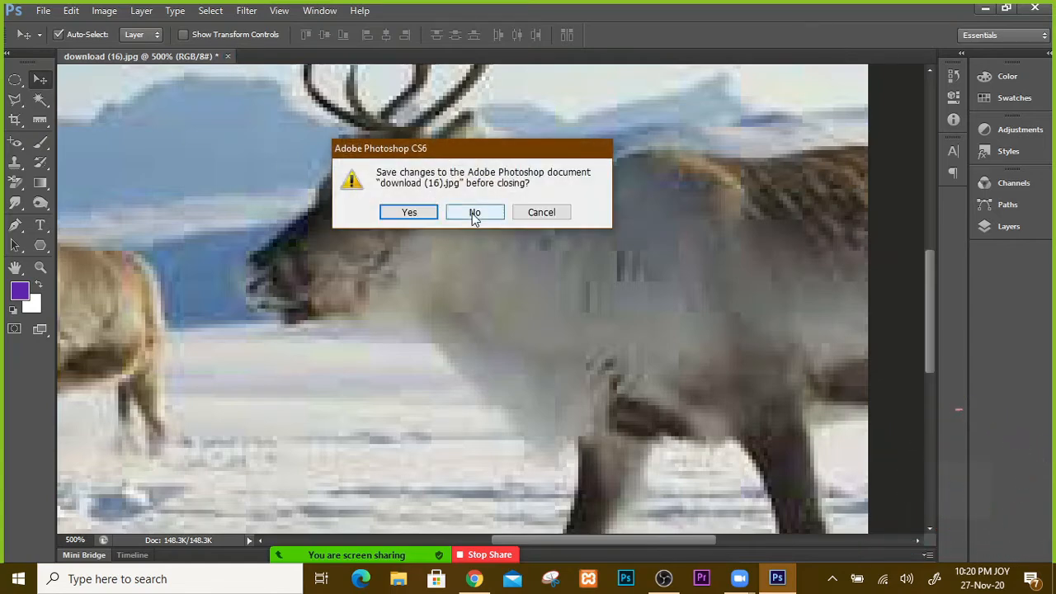
{"action": "left_click", "coordinate": [474, 213]}
Step: Create a new document 3.5 in wide, 2 in high, 300 ppi, white background
{"action": "left_click", "coordinate": [43, 10]}
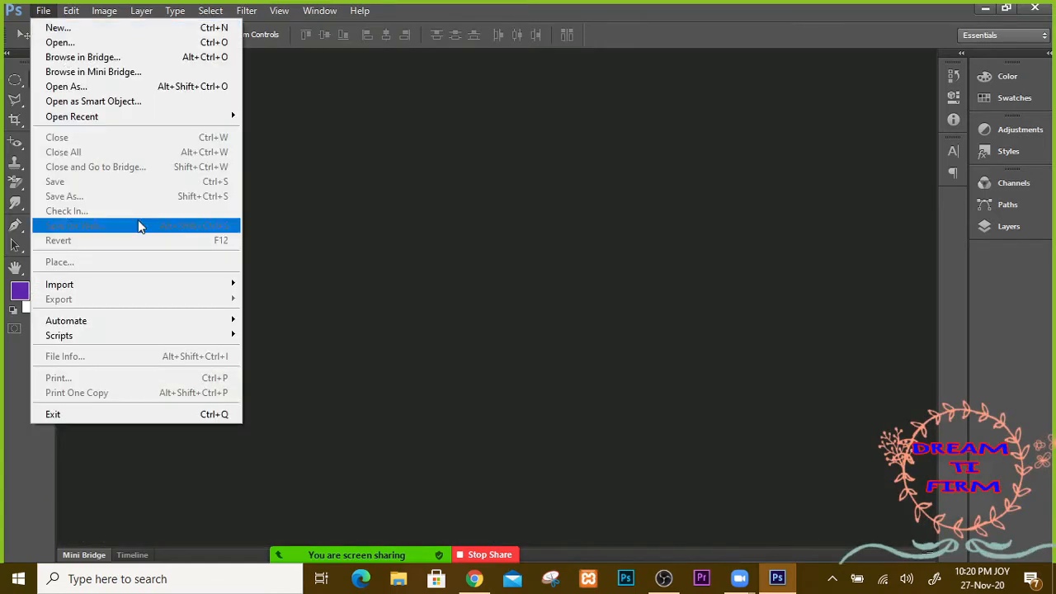
{"action": "left_click", "coordinate": [59, 29]}
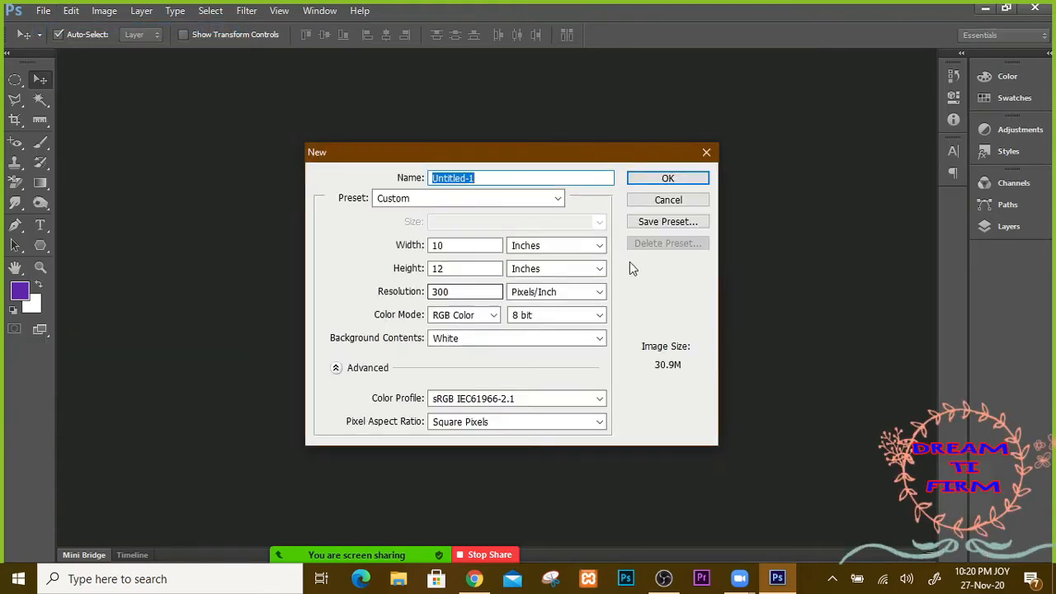
{"action": "double_click", "coordinate": [449, 245]}
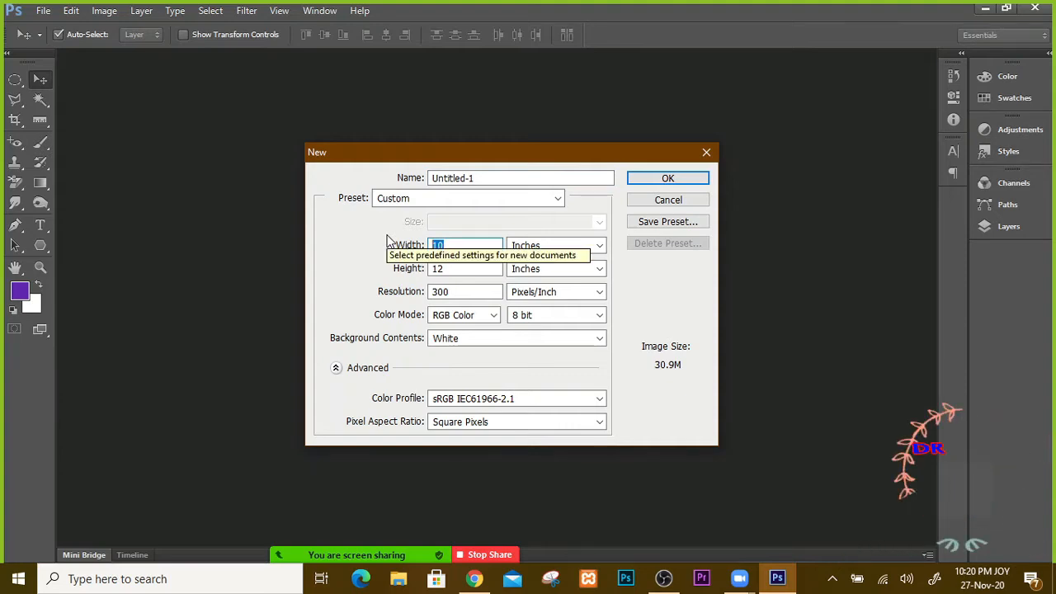
{"action": "type", "text": "3"}
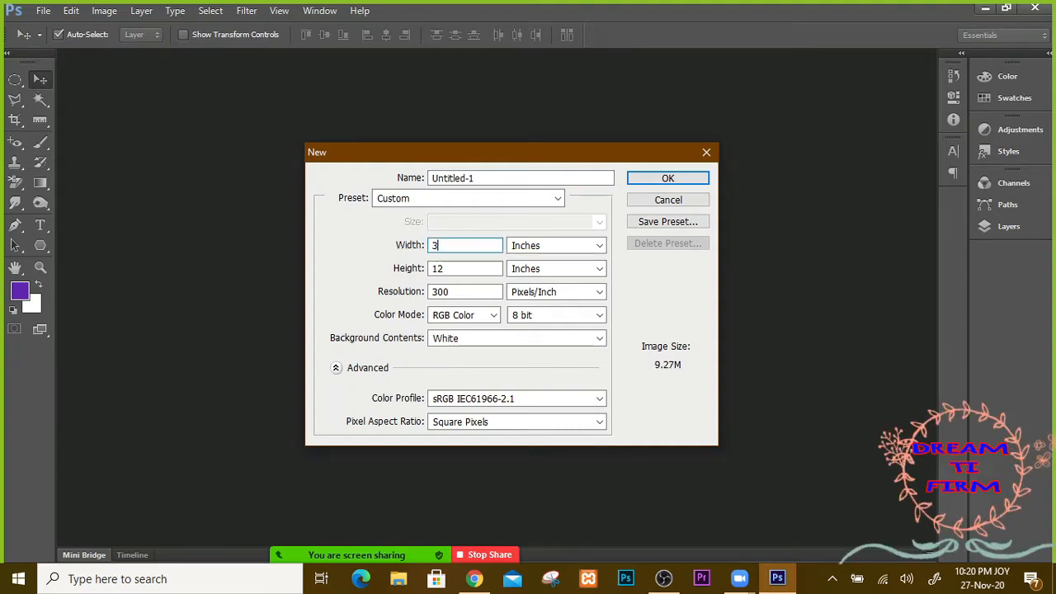
{"action": "type", "text": ".5"}
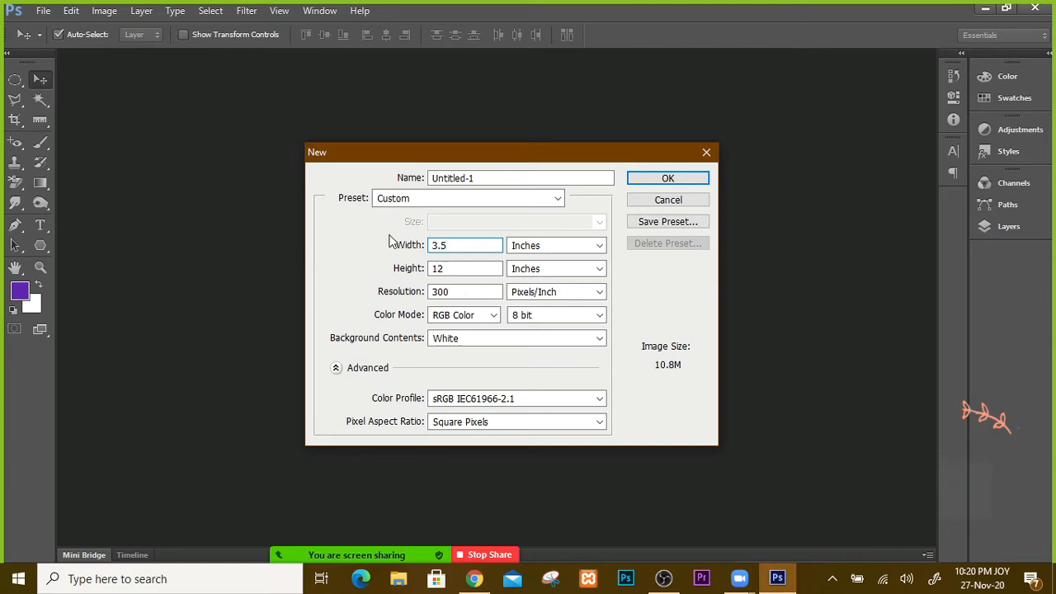
{"action": "key", "text": "Tab"}
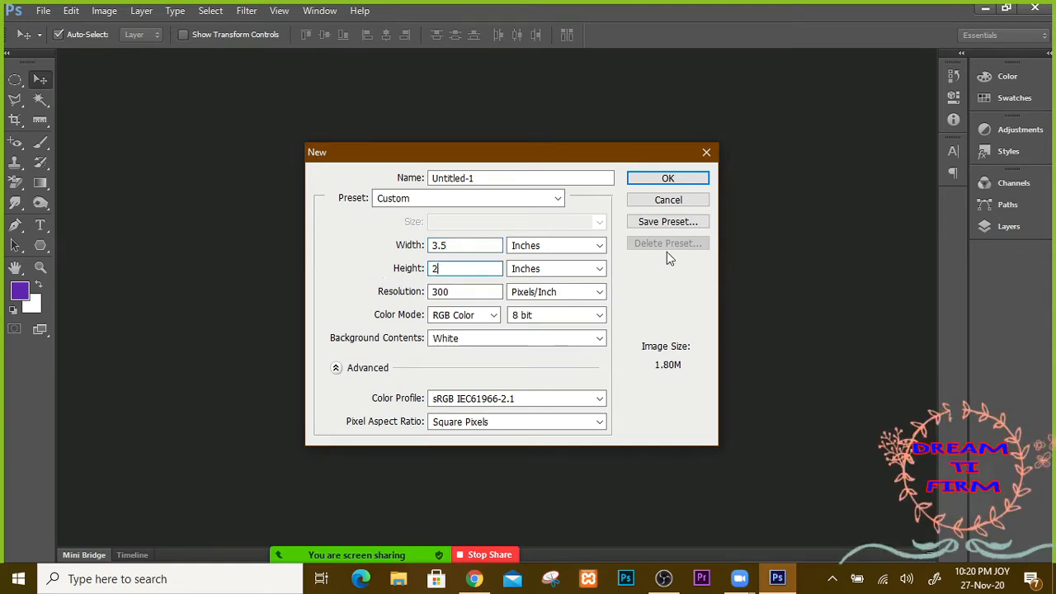
{"action": "left_click", "coordinate": [674, 175]}
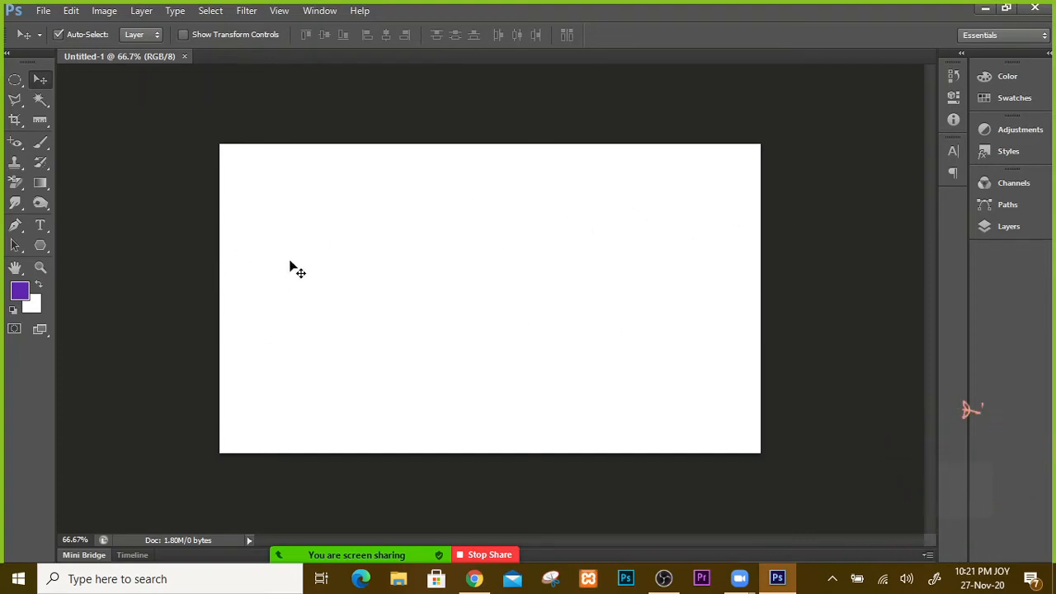
Step: Draw a circular selection at the card's top-left and fill it with purple on a new layer
{"action": "left_click", "coordinate": [1003, 229]}
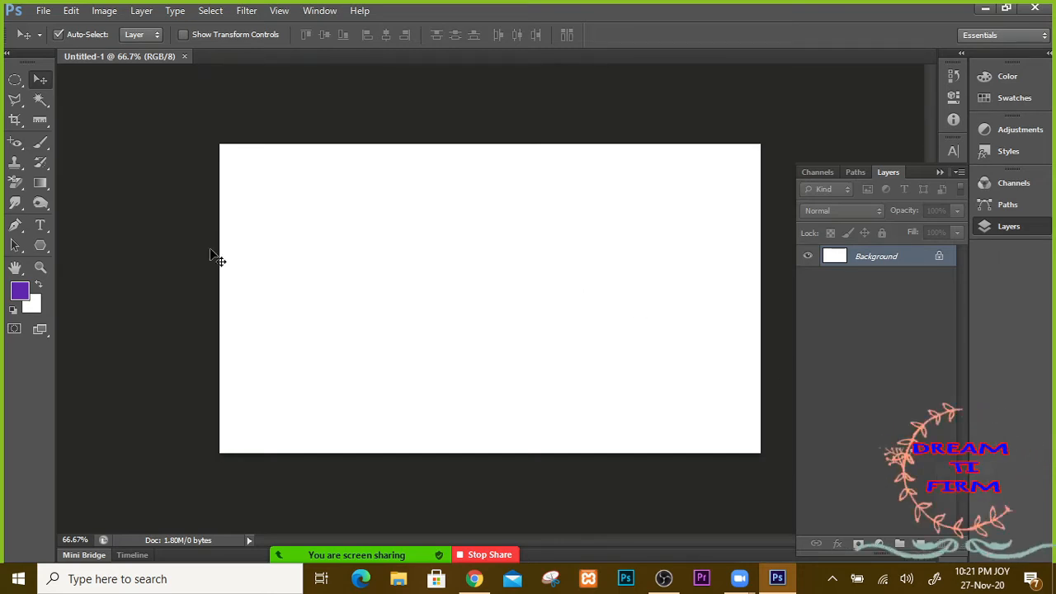
{"action": "left_click", "coordinate": [16, 82]}
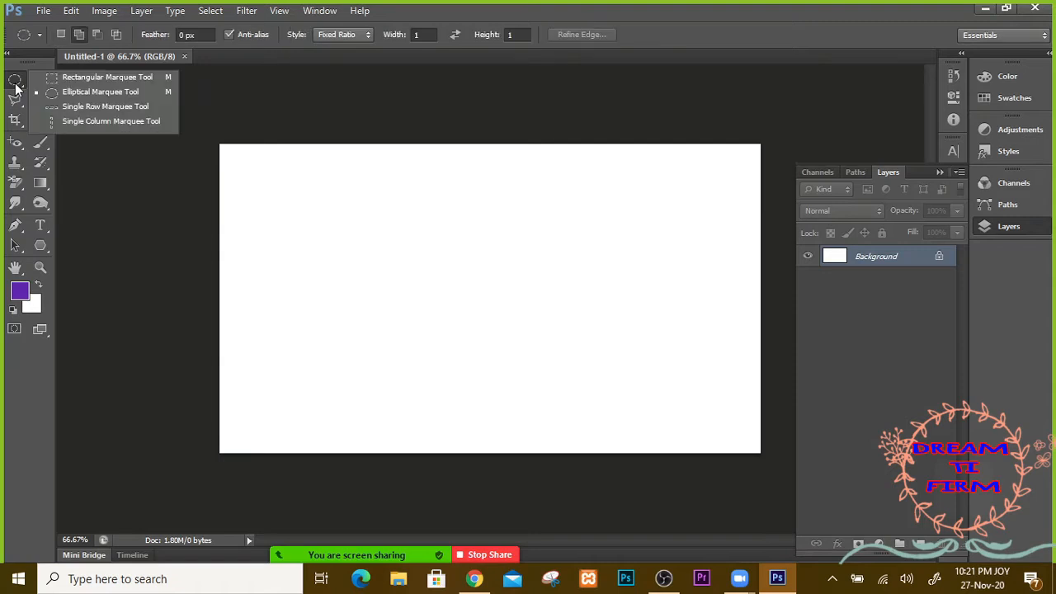
{"action": "left_click", "coordinate": [58, 97]}
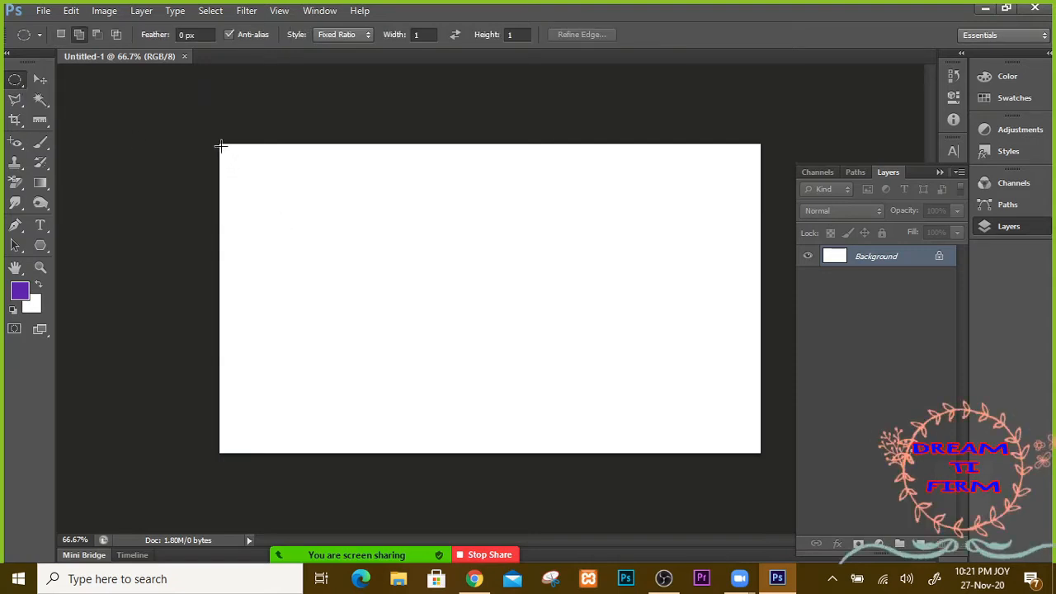
{"action": "left_click_drag", "start_coordinate": [221, 146], "coordinate": [365, 329]}
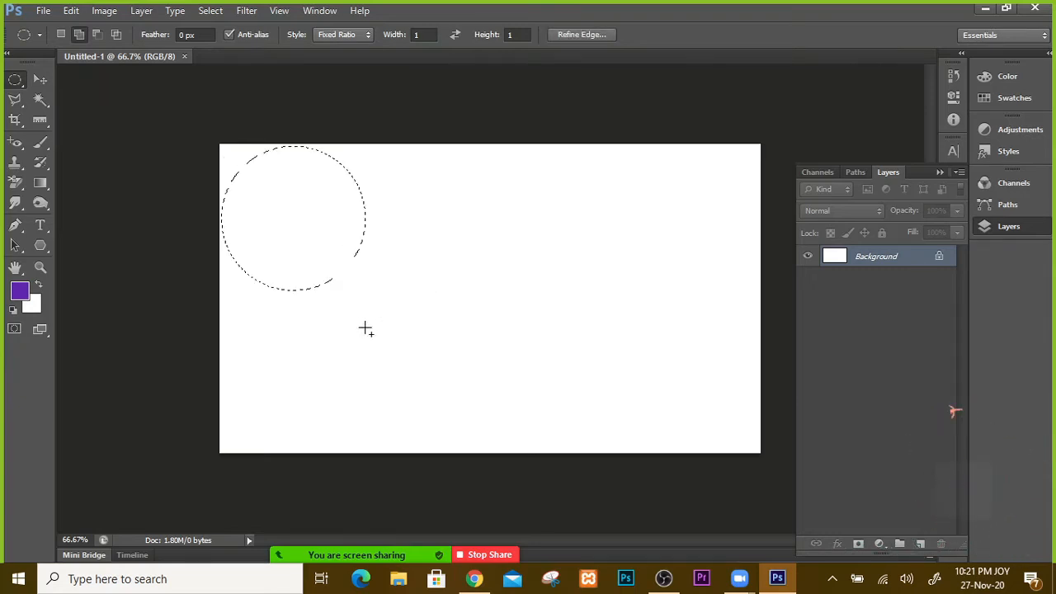
{"action": "left_click", "coordinate": [920, 544]}
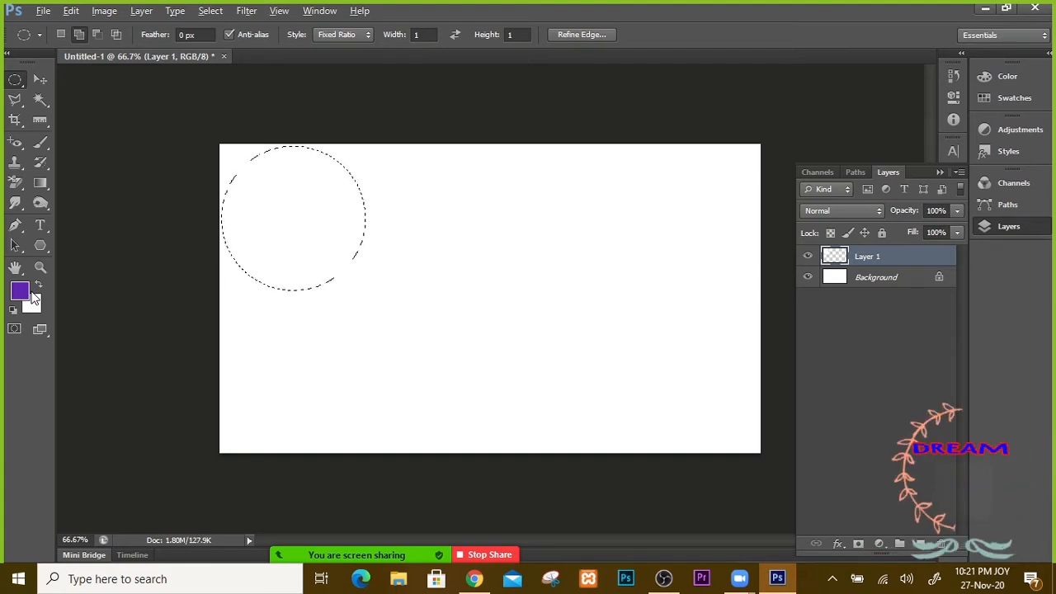
{"action": "key", "text": "alt+BackSpace"}
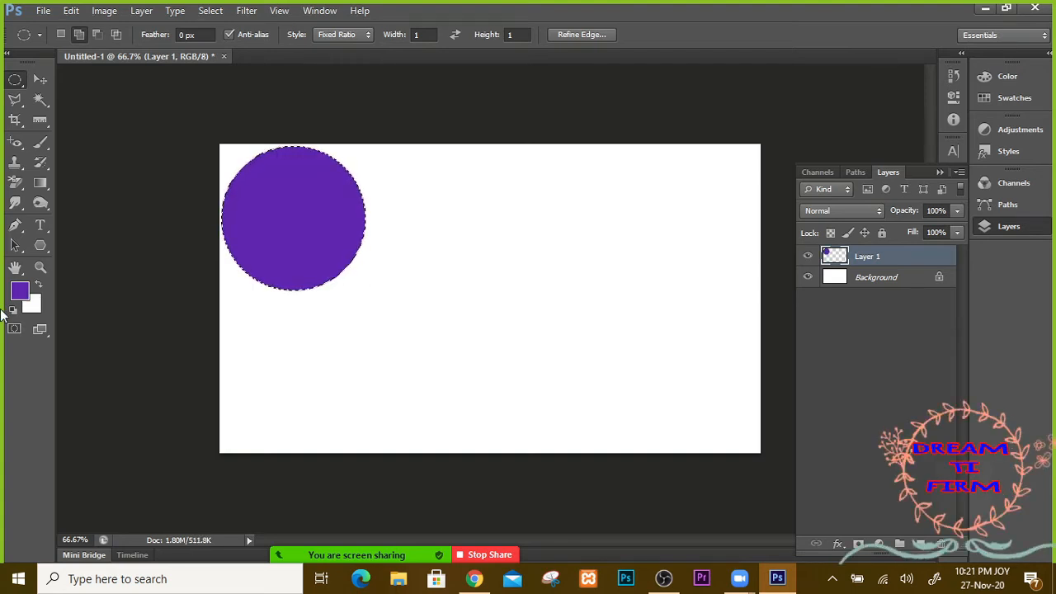
Step: Move the purple circle into the top-left corner and add an empty Layer 2
{"action": "left_click", "coordinate": [38, 79]}
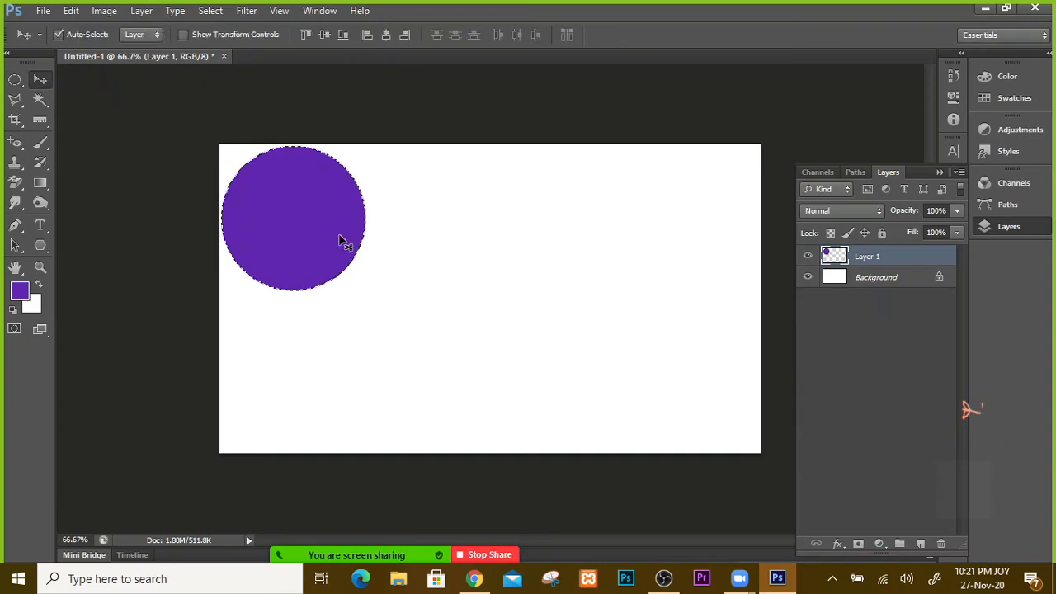
{"action": "left_click_drag", "start_coordinate": [339, 240], "coordinate": [301, 209]}
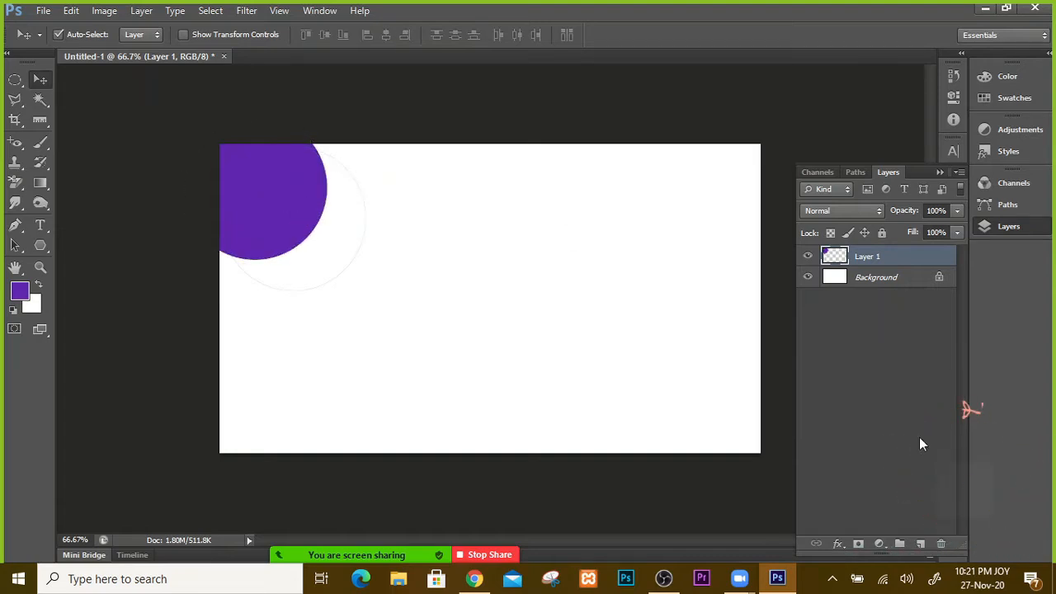
{"action": "left_click", "coordinate": [921, 543]}
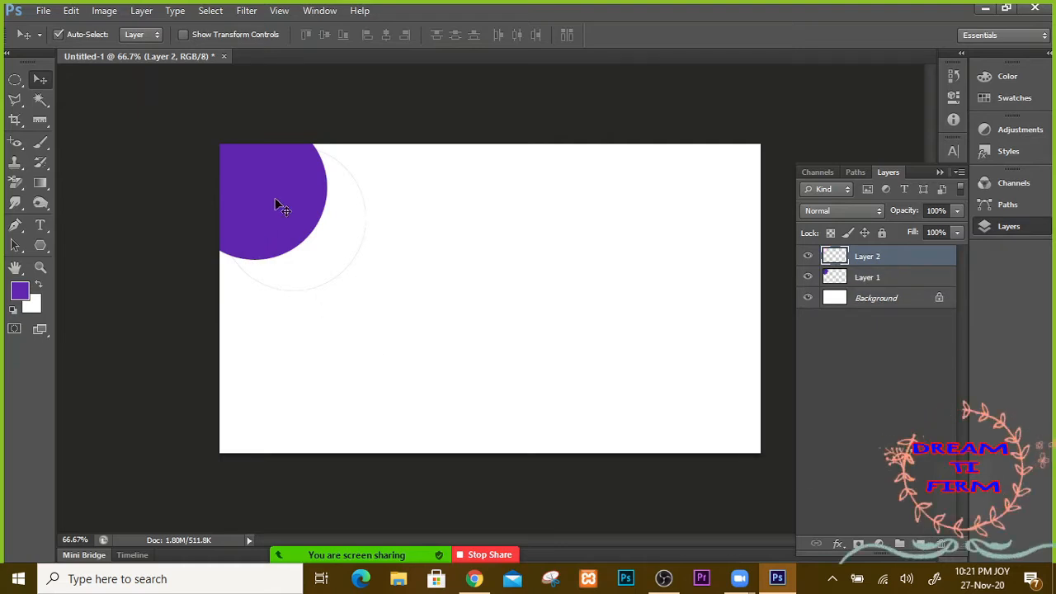
Step: Draw a circular selection overlapping the corner circle for the second circle
{"action": "left_click", "coordinate": [19, 80]}
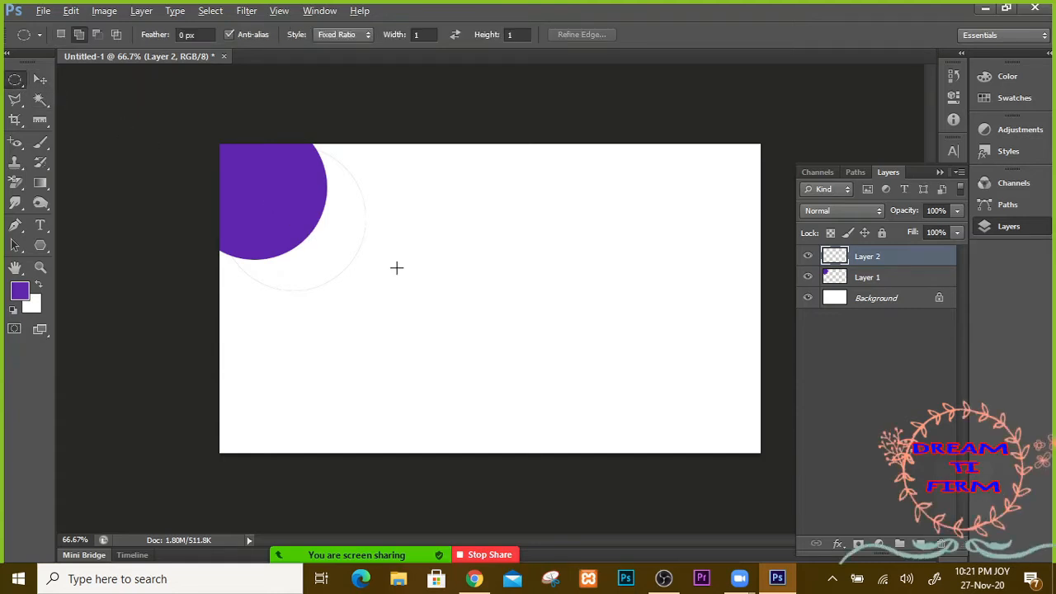
{"action": "left_click_drag", "start_coordinate": [304, 202], "coordinate": [497, 354]}
{"action": "left_click", "coordinate": [498, 355]}
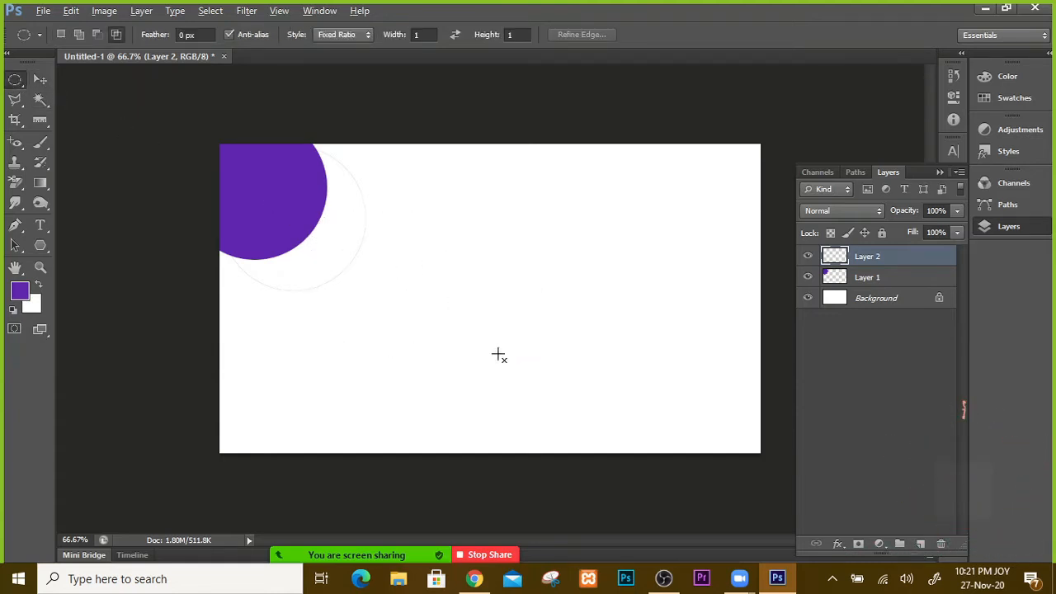
{"action": "key", "text": "ctrl+shift+d"}
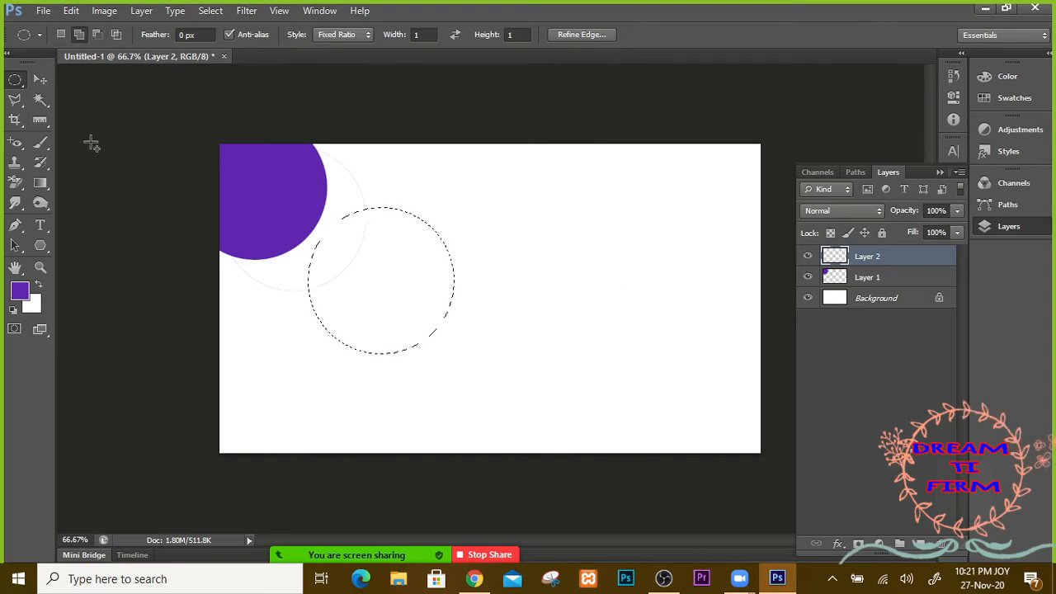
Step: Fill it with a slightly different purple, deselect, and move it against the top edge
{"action": "left_click", "coordinate": [20, 290]}
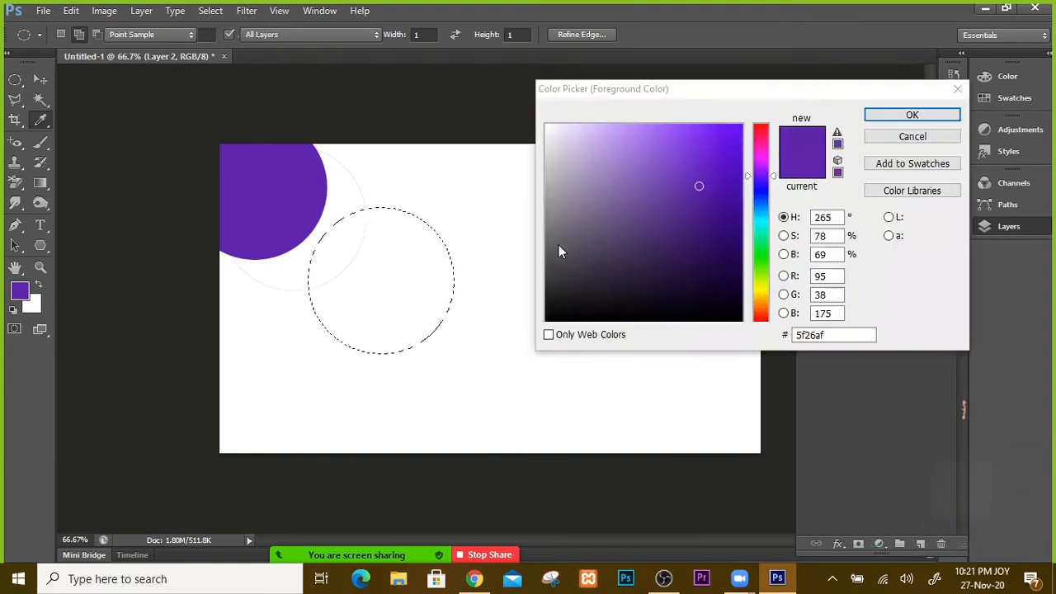
{"action": "left_click", "coordinate": [695, 182]}
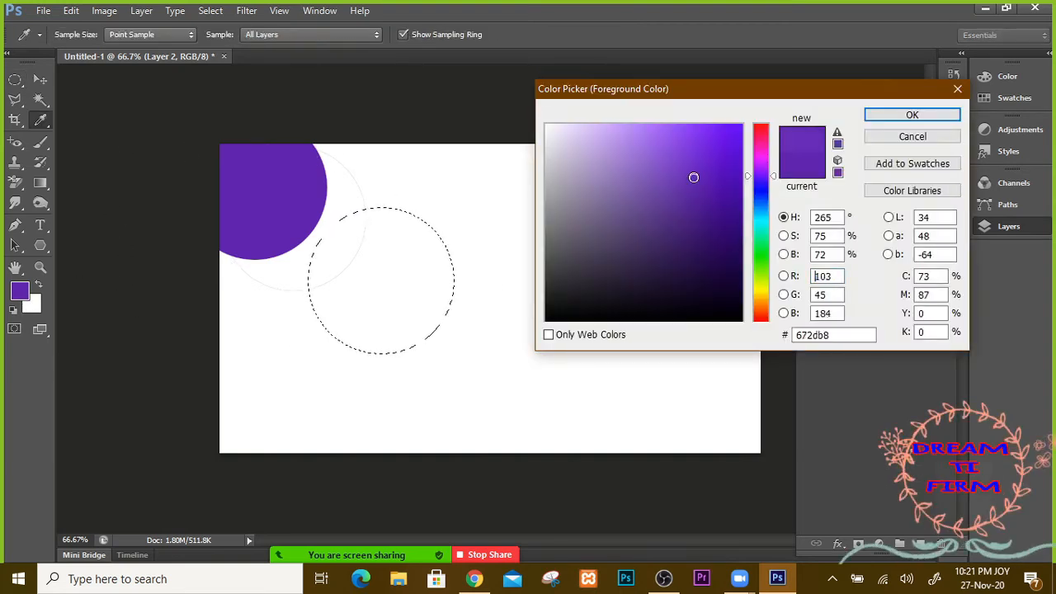
{"action": "left_click", "coordinate": [940, 114]}
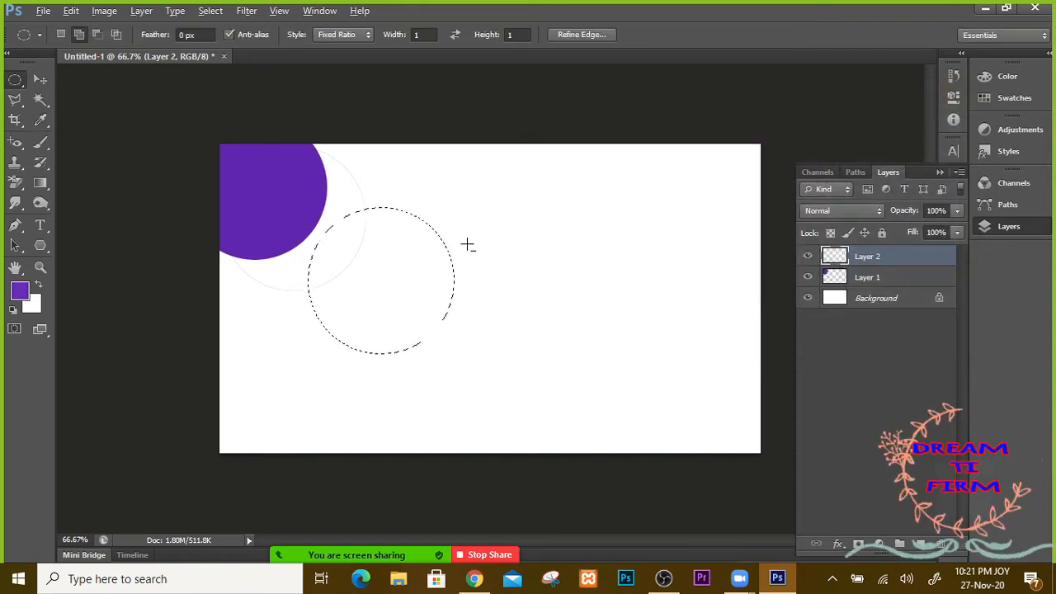
{"action": "key", "text": "alt+BackSpace"}
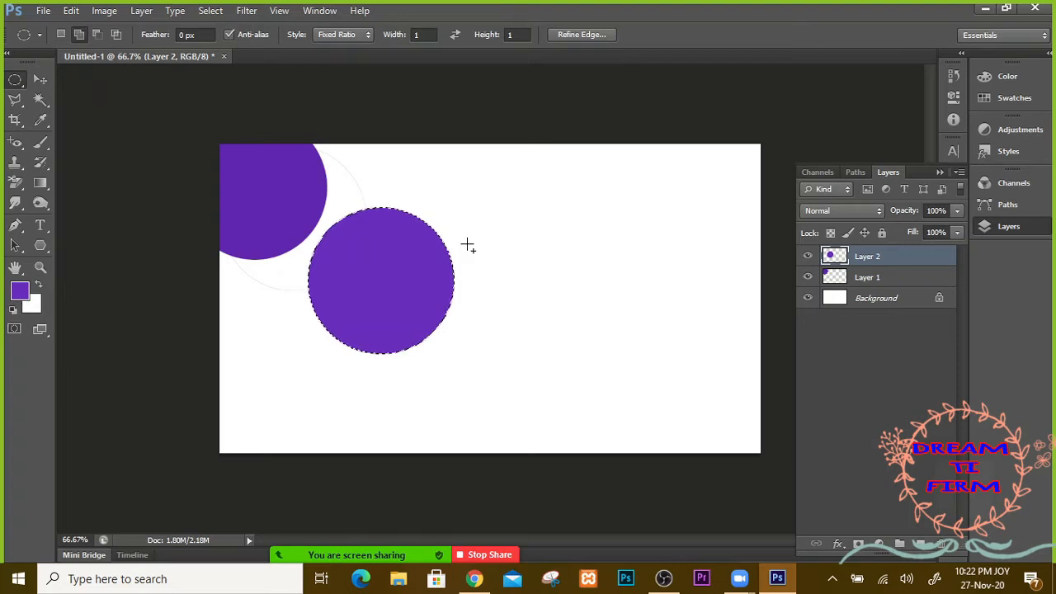
{"action": "key", "text": "ctrl+d"}
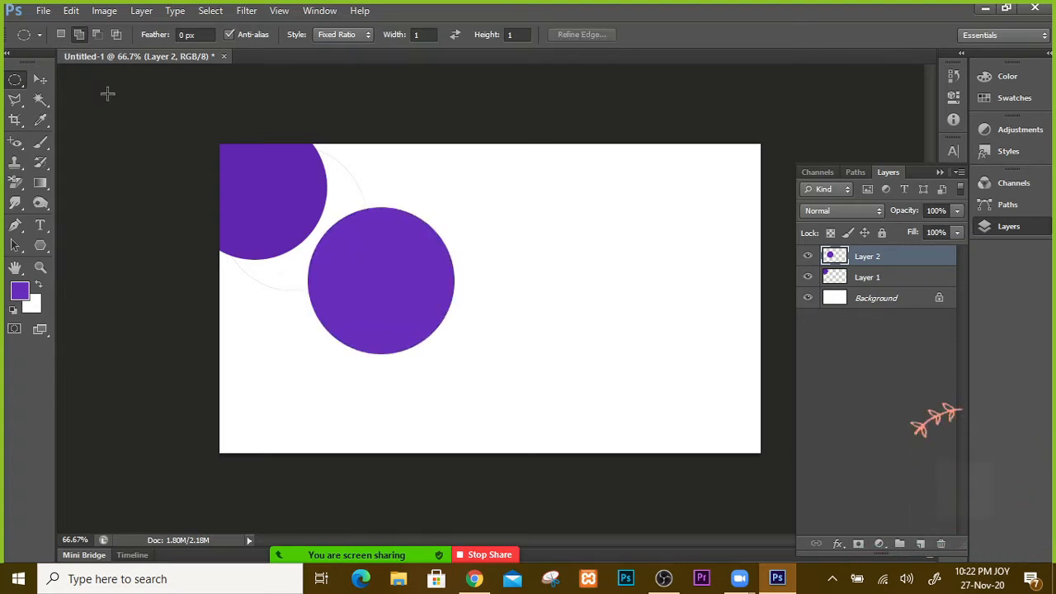
{"action": "left_click", "coordinate": [40, 80]}
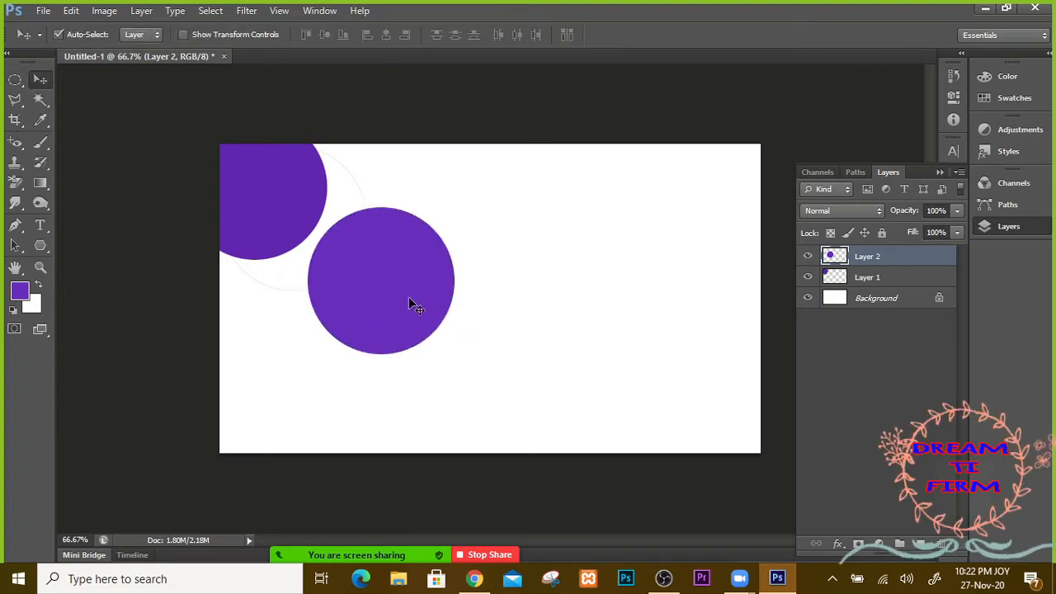
{"action": "left_click_drag", "start_coordinate": [409, 300], "coordinate": [393, 189]}
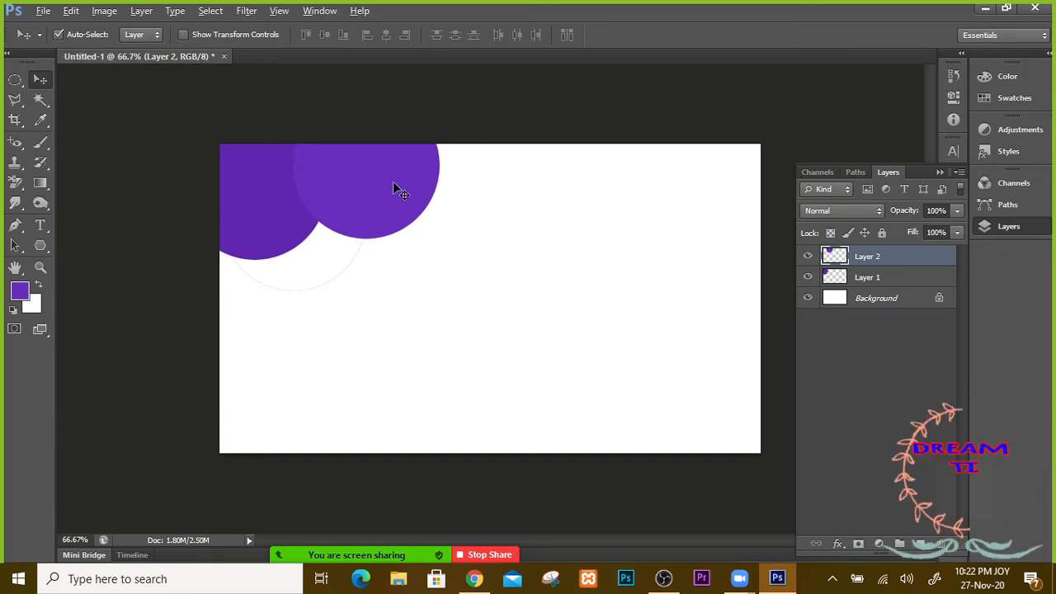
Step: Duplicate the circle twice into the bottom-right corner and sample the top-left circle's purple
{"action": "left_click_drag", "start_coordinate": [393, 187], "coordinate": [359, 457]}
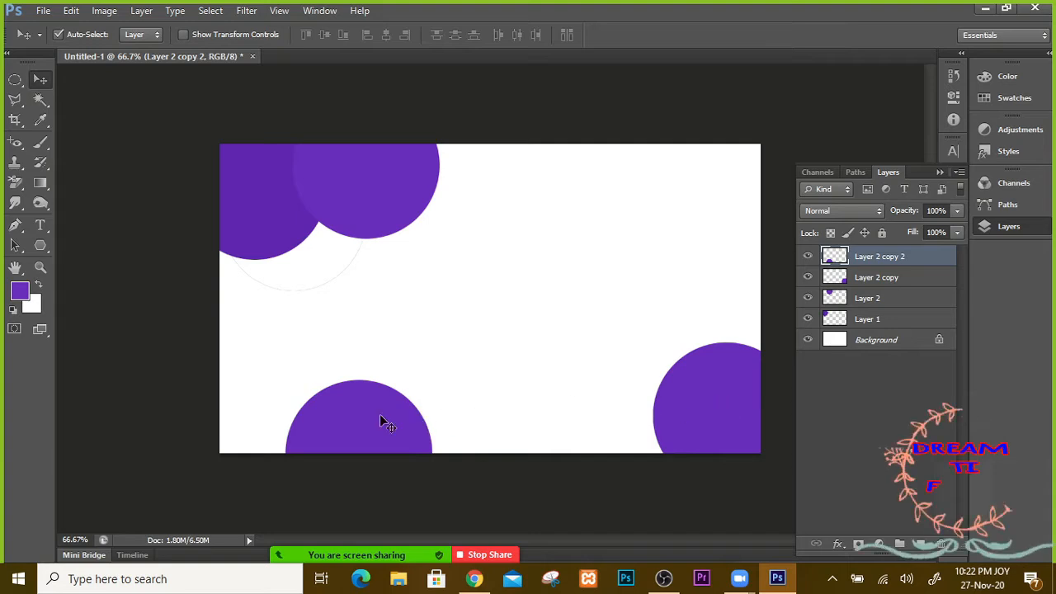
{"action": "left_click_drag", "start_coordinate": [374, 425], "coordinate": [662, 427]}
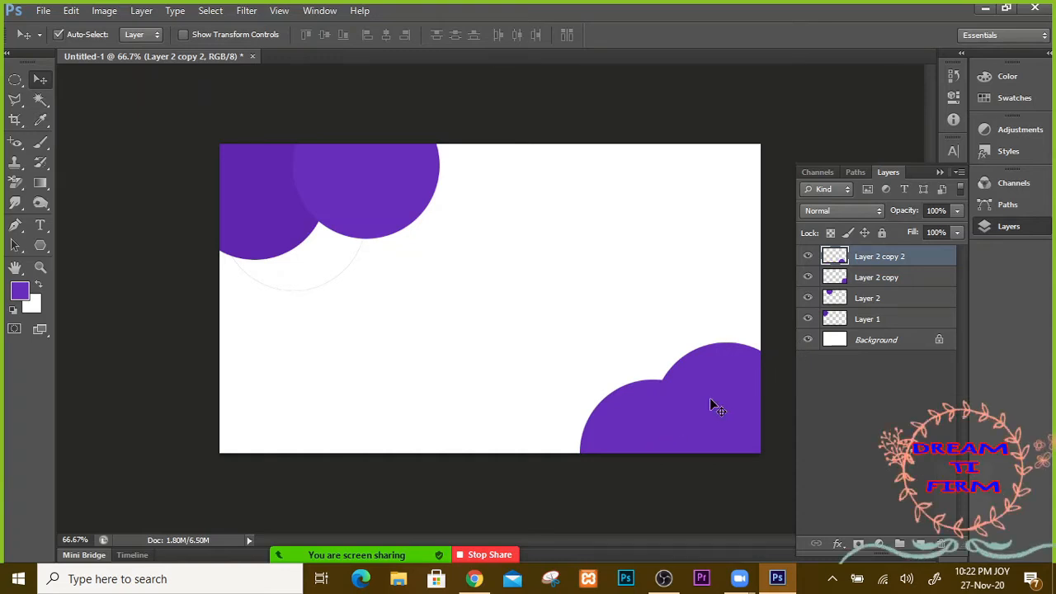
{"action": "left_click", "coordinate": [47, 120]}
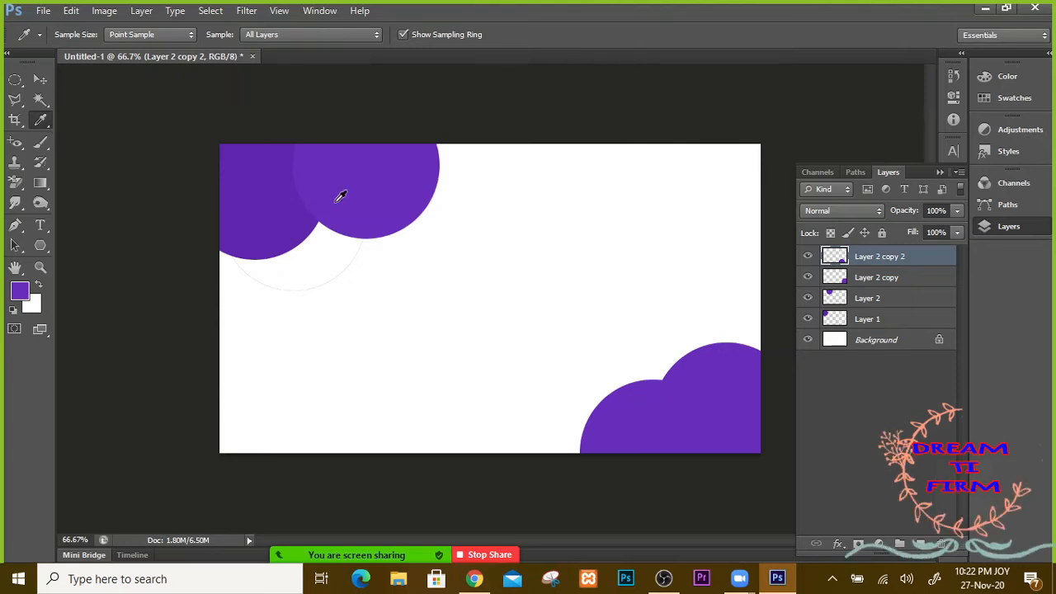
{"action": "left_click", "coordinate": [260, 186]}
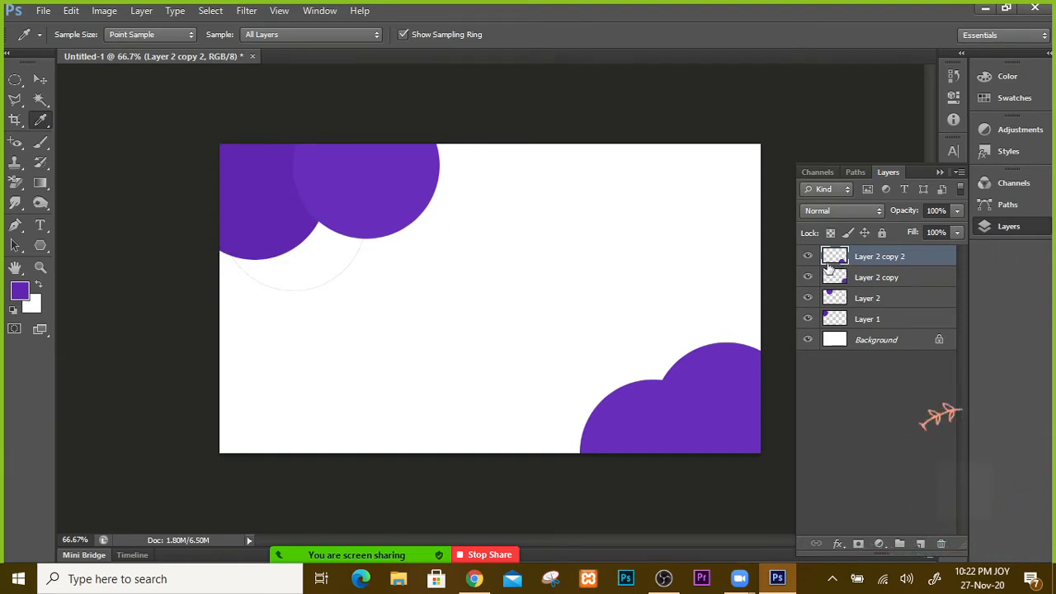
Step: Select the Layer 2 copy 2 circle, delete it, then undo to restore it
{"action": "left_click", "coordinate": [43, 80]}
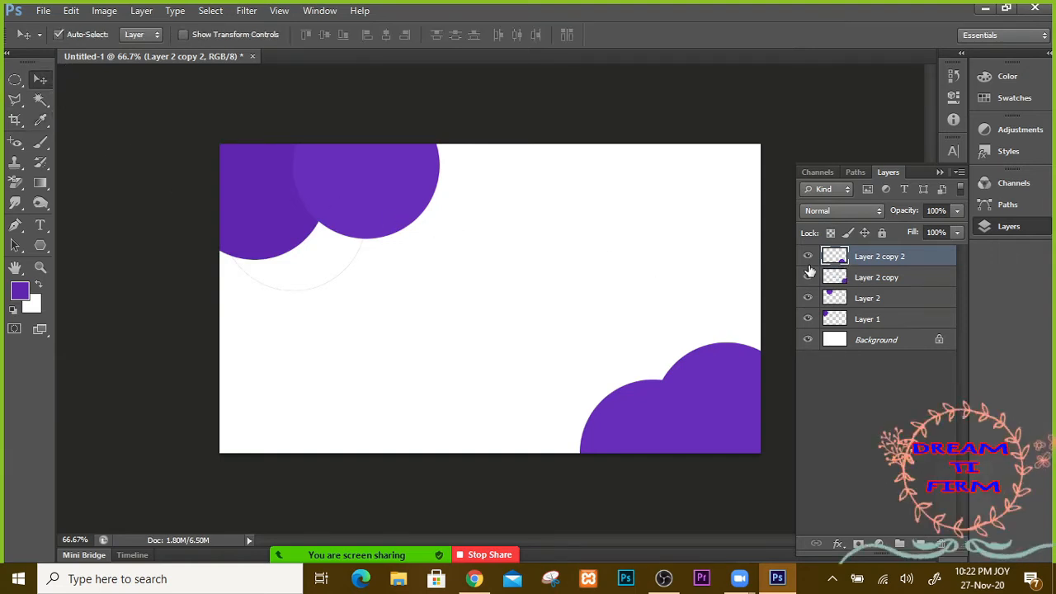
{"action": "left_click", "coordinate": [833, 258], "text": "ctrl"}
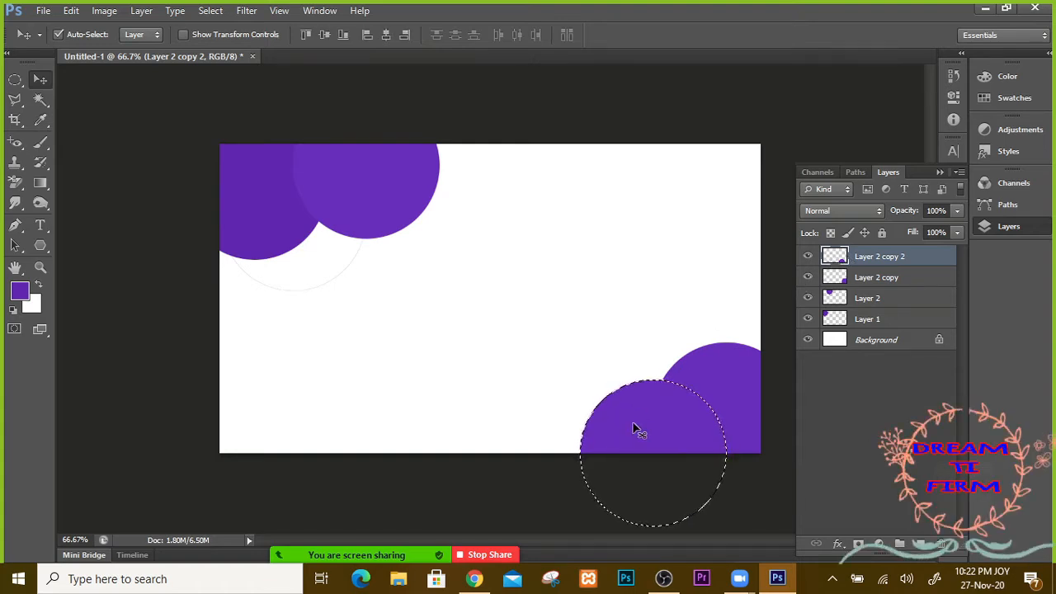
{"action": "key", "text": "Delete"}
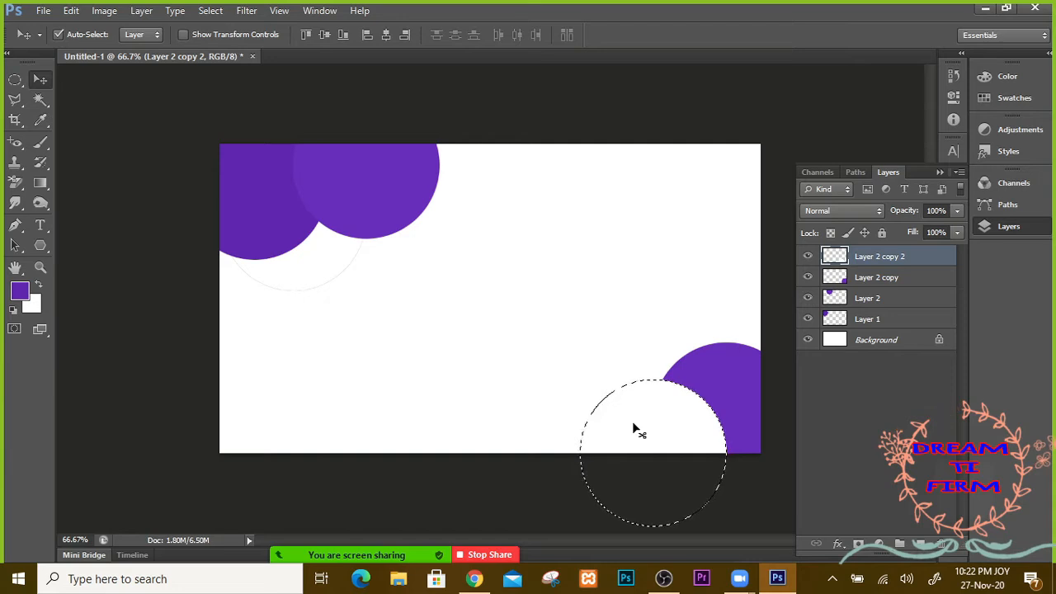
{"action": "key", "text": "ctrl+z"}
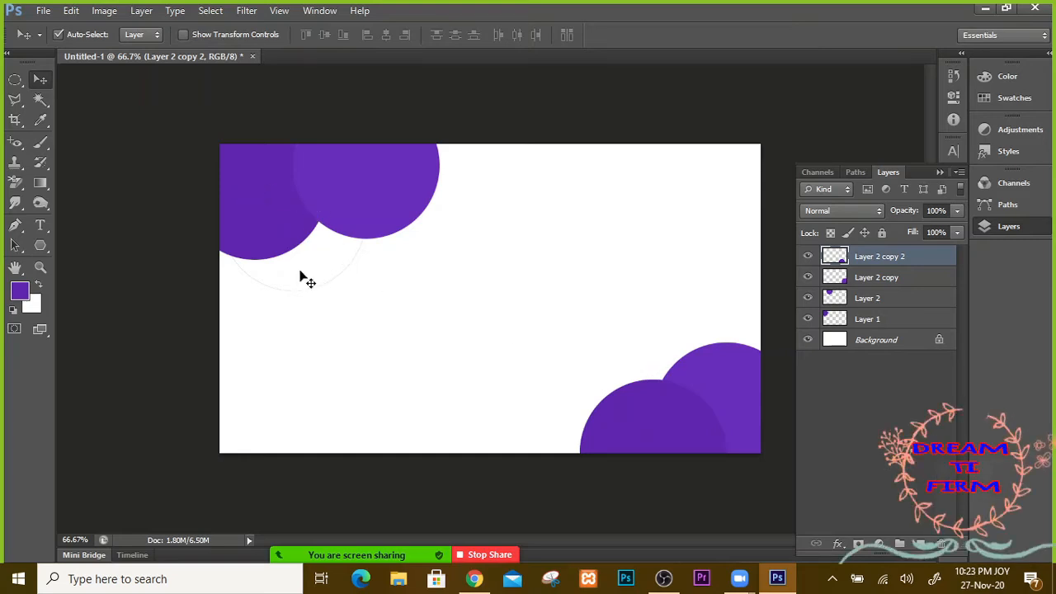
{"action": "left_click", "coordinate": [42, 229]}
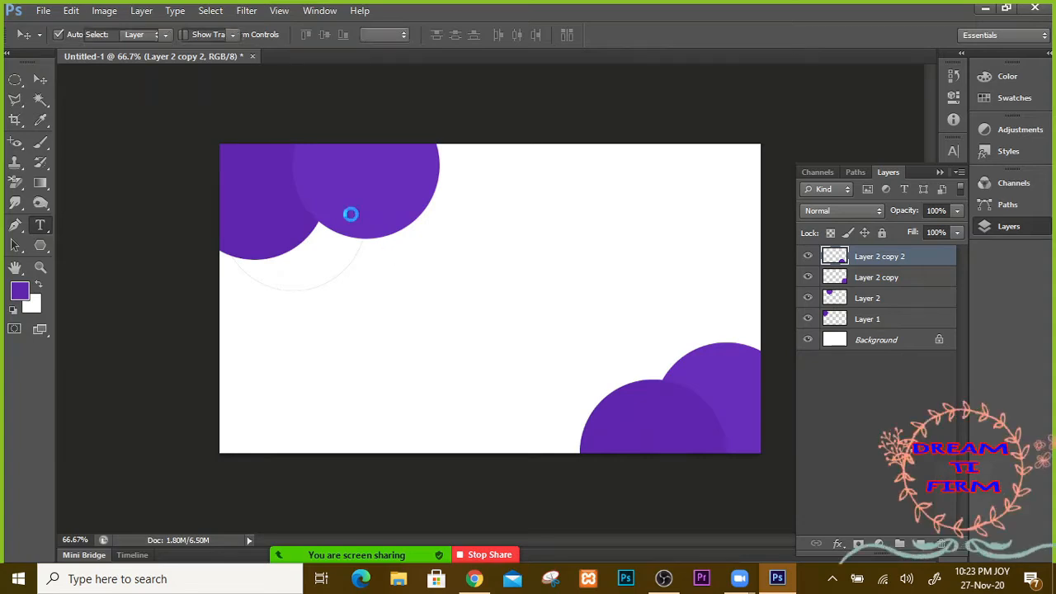
Step: In a new Chrome tab, search Google for 'business care'
{"action": "left_click", "coordinate": [473, 579]}
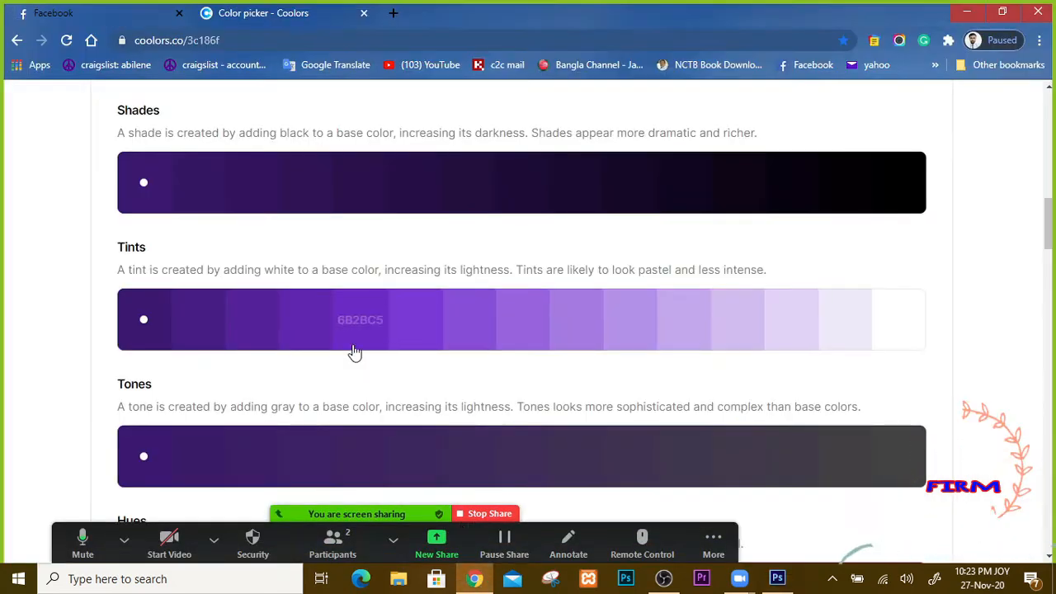
{"action": "left_click", "coordinate": [394, 13]}
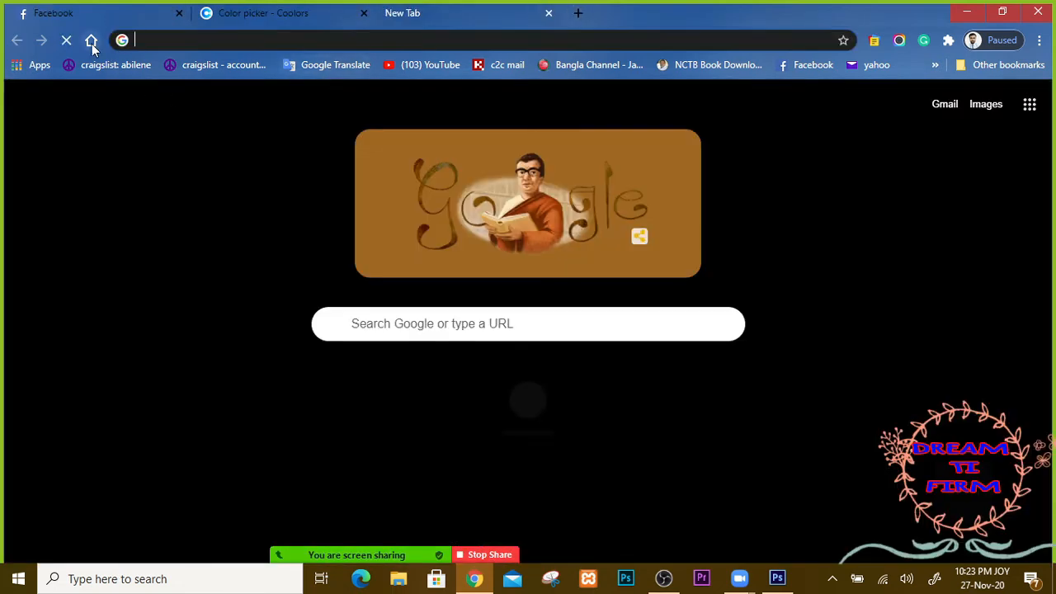
{"action": "left_click", "coordinate": [91, 41]}
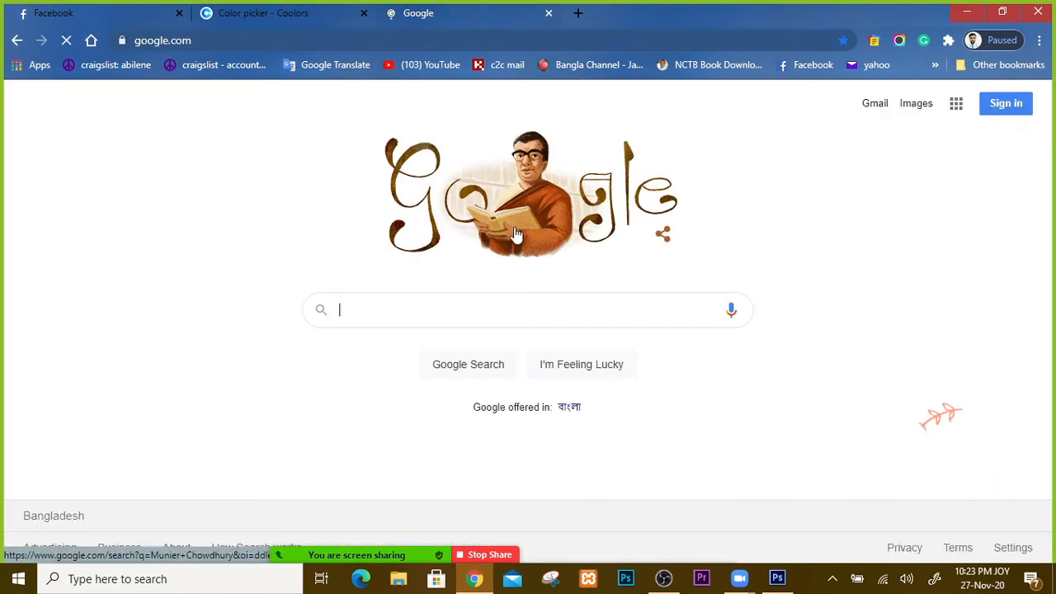
{"action": "left_click", "coordinate": [382, 306]}
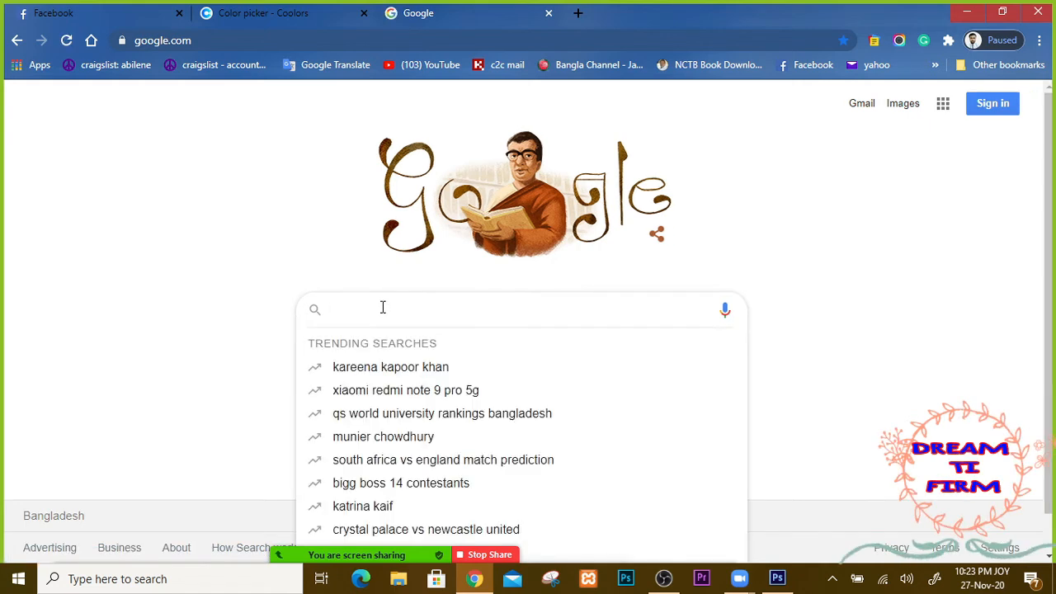
{"action": "type", "text": "bu"}
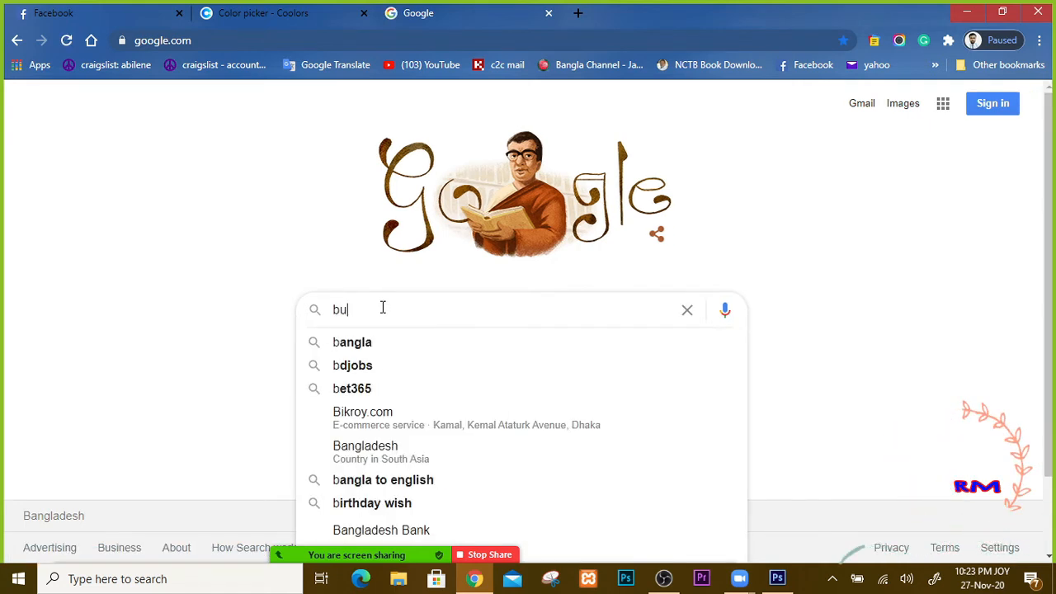
{"action": "type", "text": "siness c"}
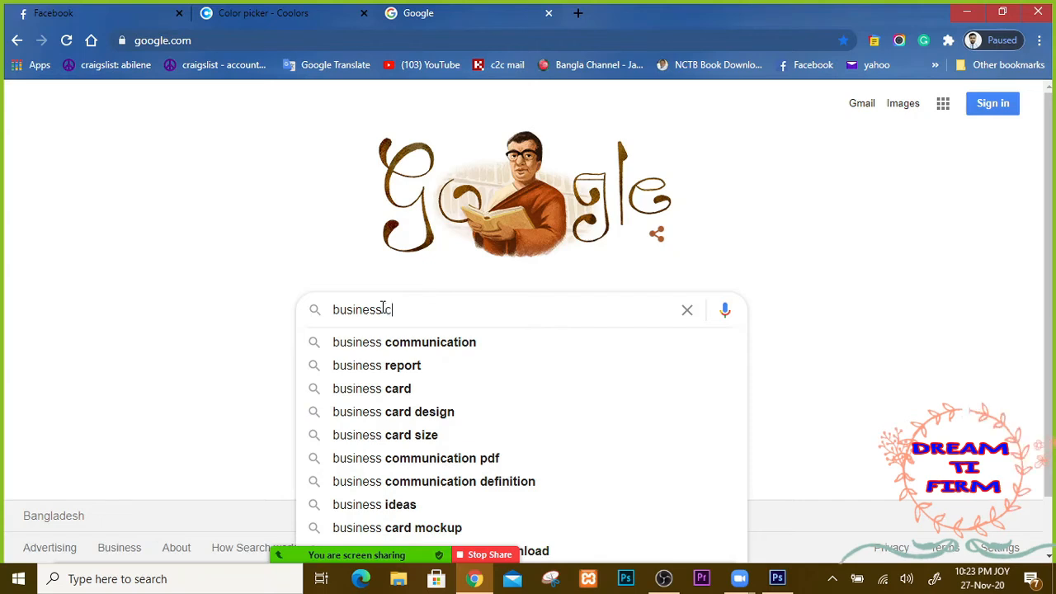
{"action": "type", "text": "are"}
{"action": "key", "text": "Return"}
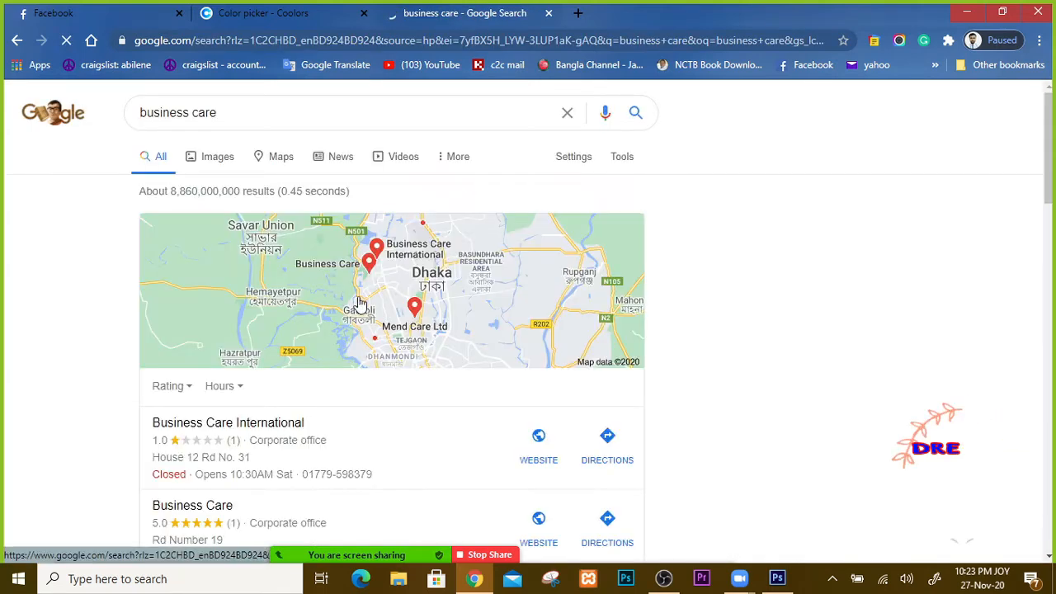
Step: Correct the search to 'business card' and scroll through the image results
{"action": "left_click", "coordinate": [219, 114]}
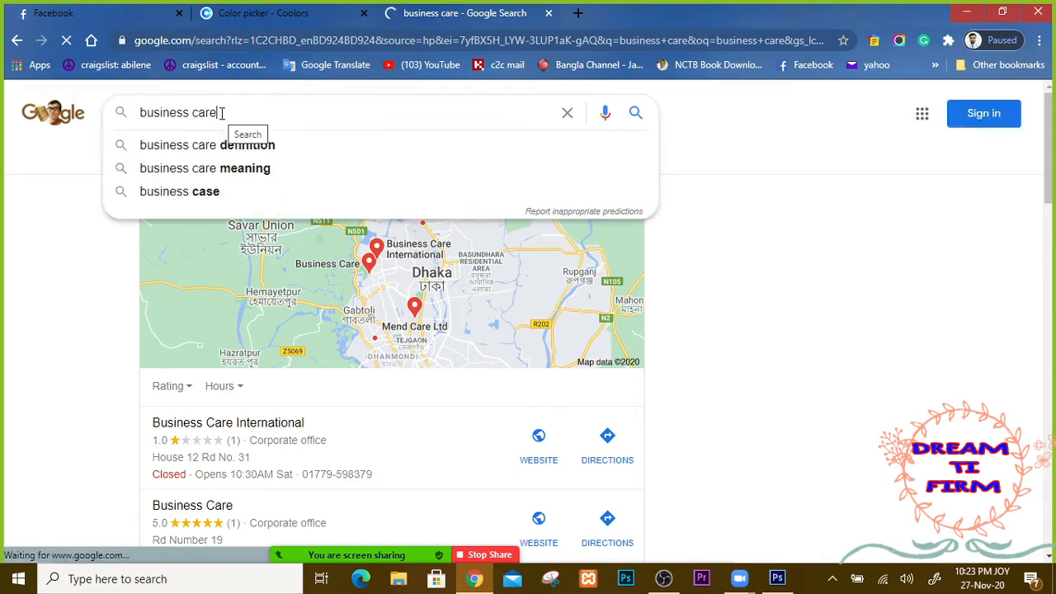
{"action": "key", "text": "BackSpace"}
{"action": "type", "text": "d"}
{"action": "key", "text": "Return"}
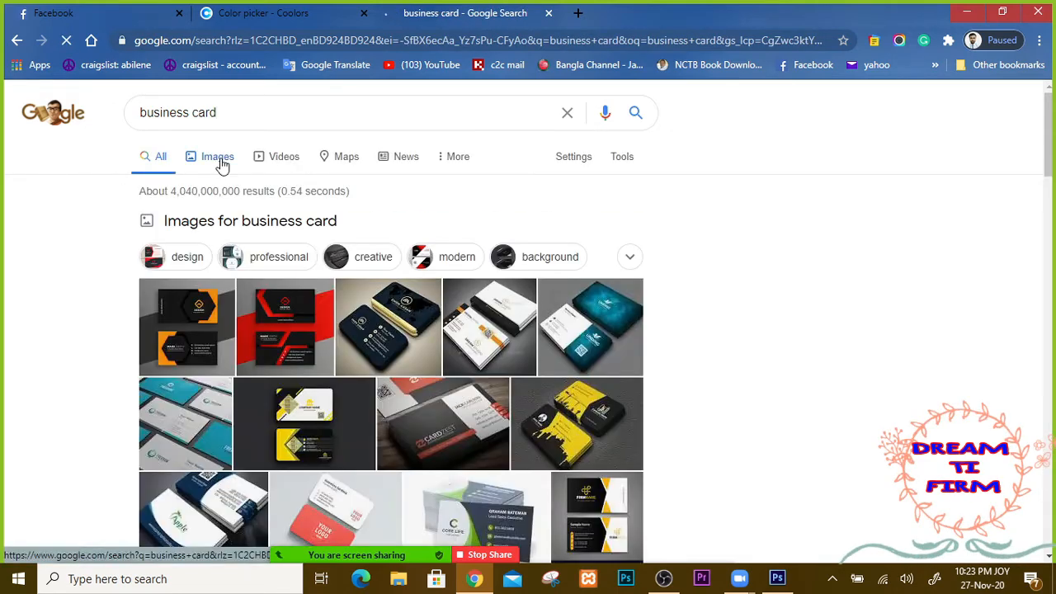
{"action": "left_click", "coordinate": [571, 305]}
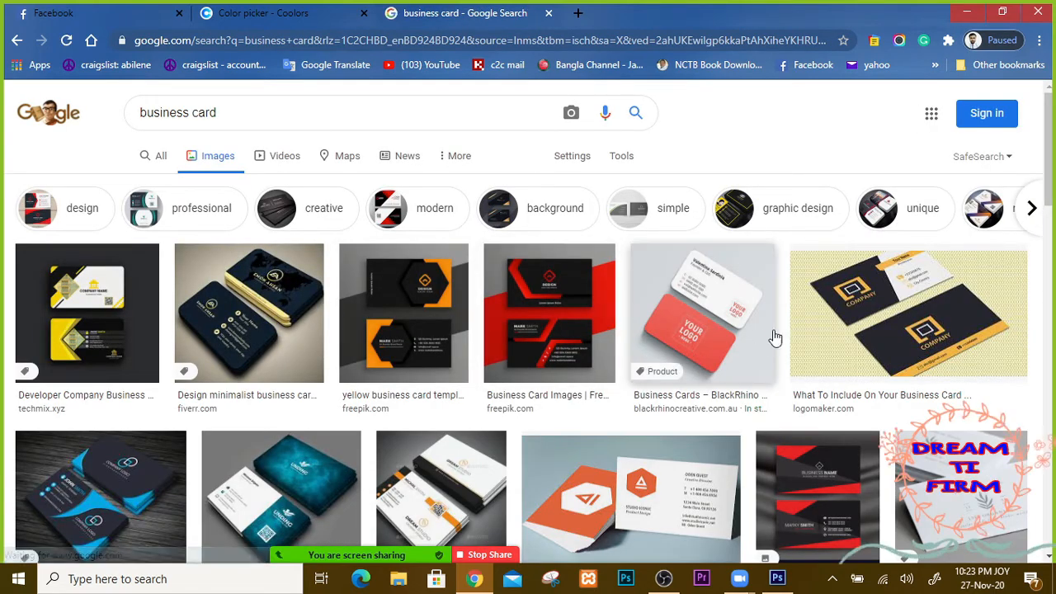
{"action": "scroll", "coordinate": [664, 375], "scroll_direction": "down", "scroll_amount": 3}
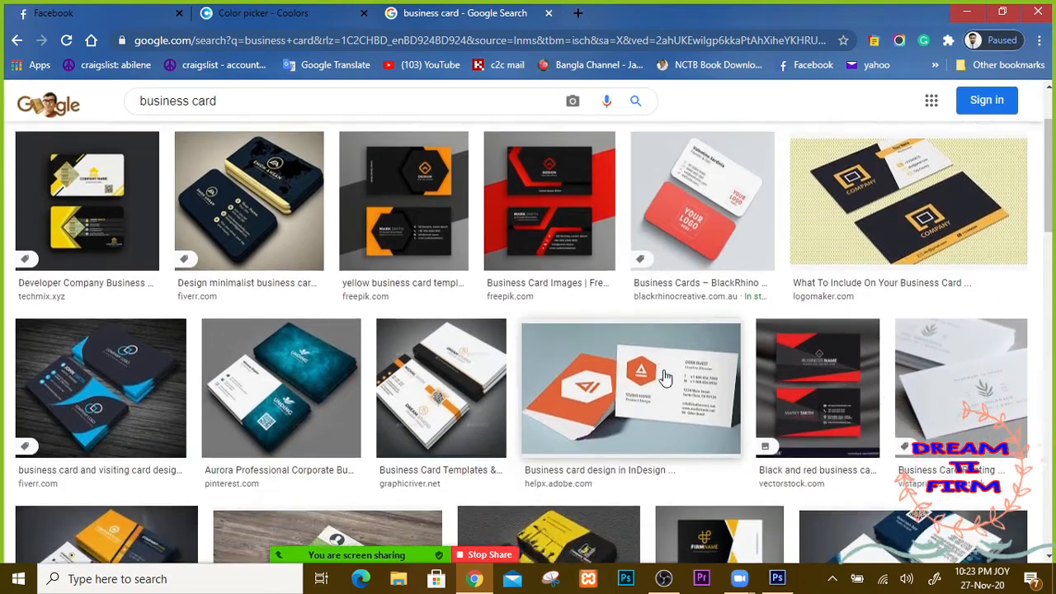
{"action": "scroll", "coordinate": [664, 378], "scroll_direction": "down", "scroll_amount": 3}
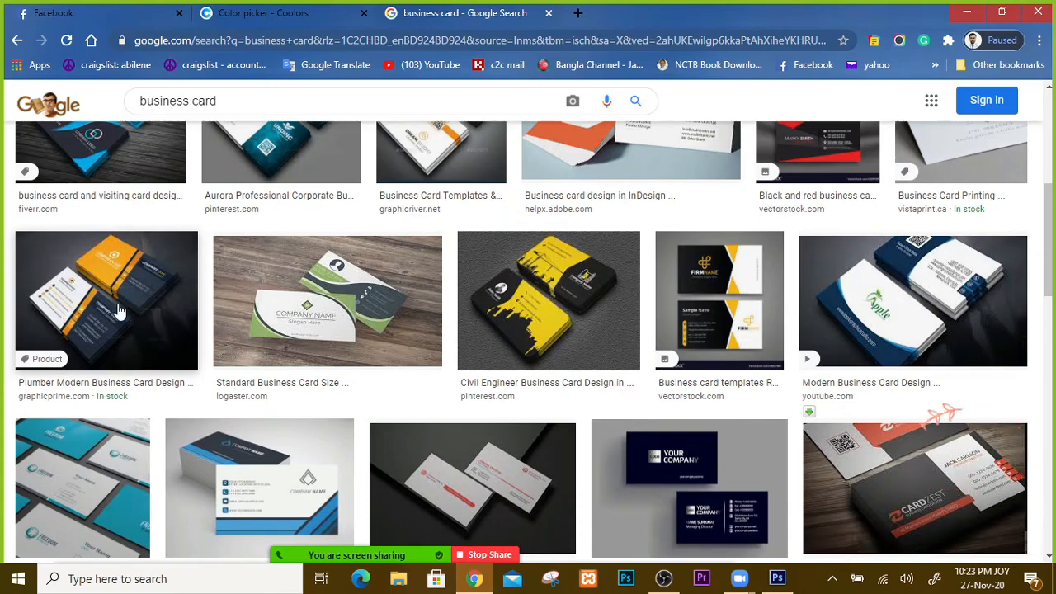
Step: Open the Plumber Modern Business Card Design image full-size in a new tab, zooming in and out
{"action": "left_click", "coordinate": [116, 306]}
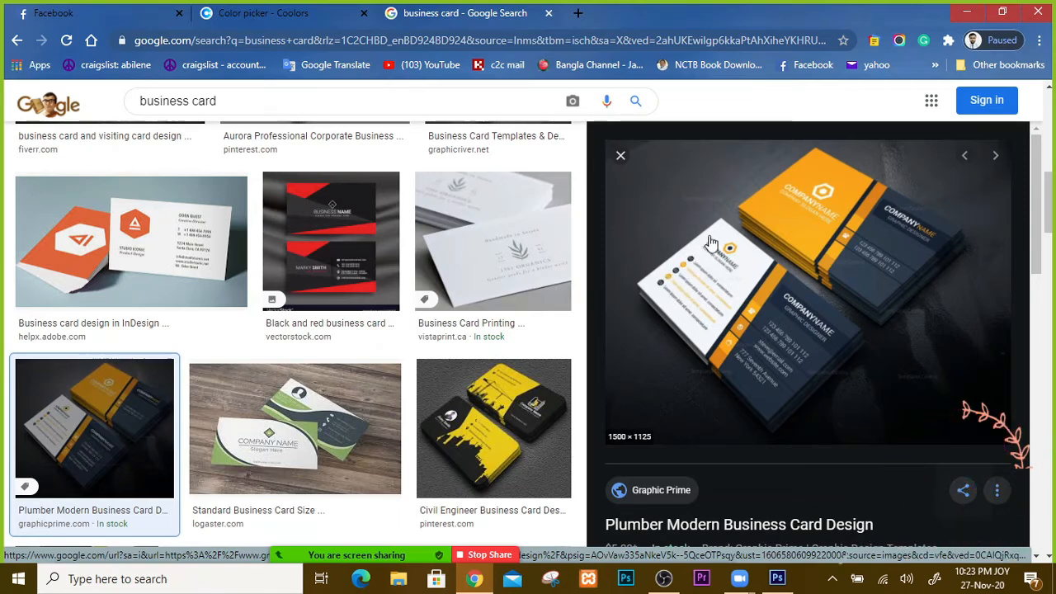
{"action": "right_click", "coordinate": [719, 266]}
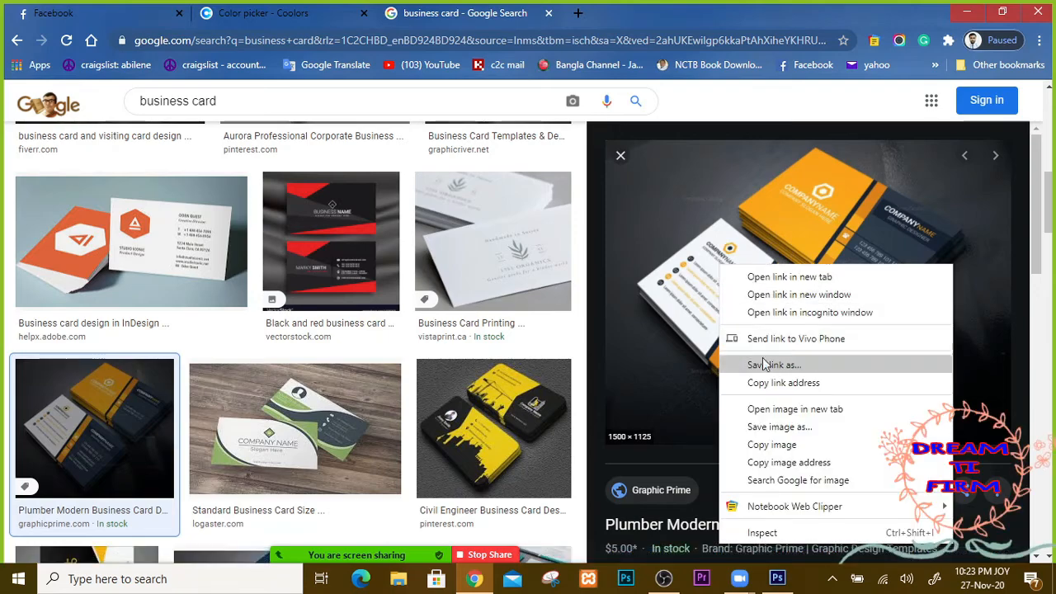
{"action": "left_click", "coordinate": [784, 408]}
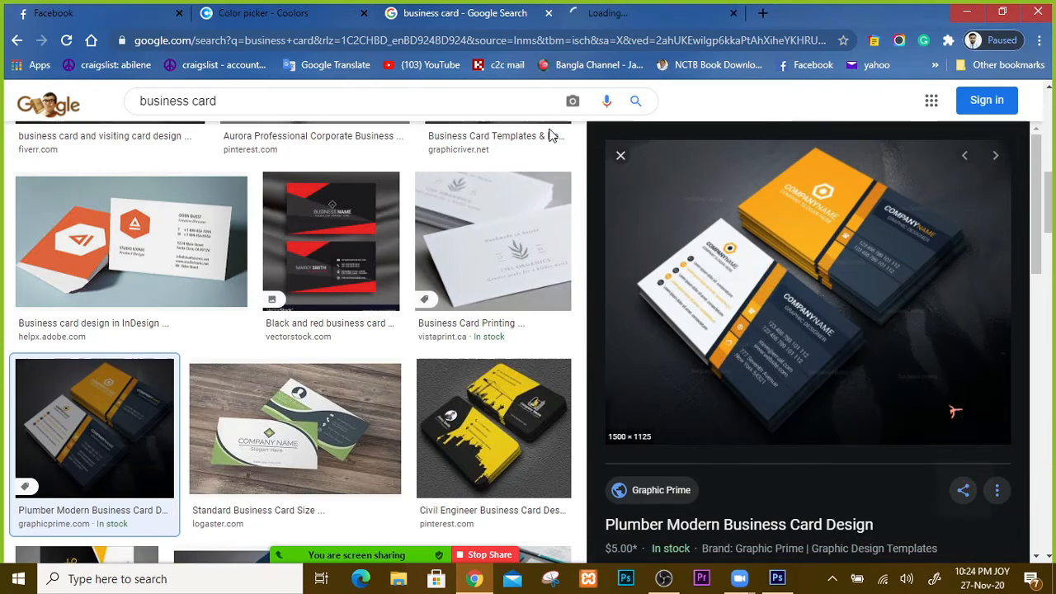
{"action": "left_click", "coordinate": [624, 15]}
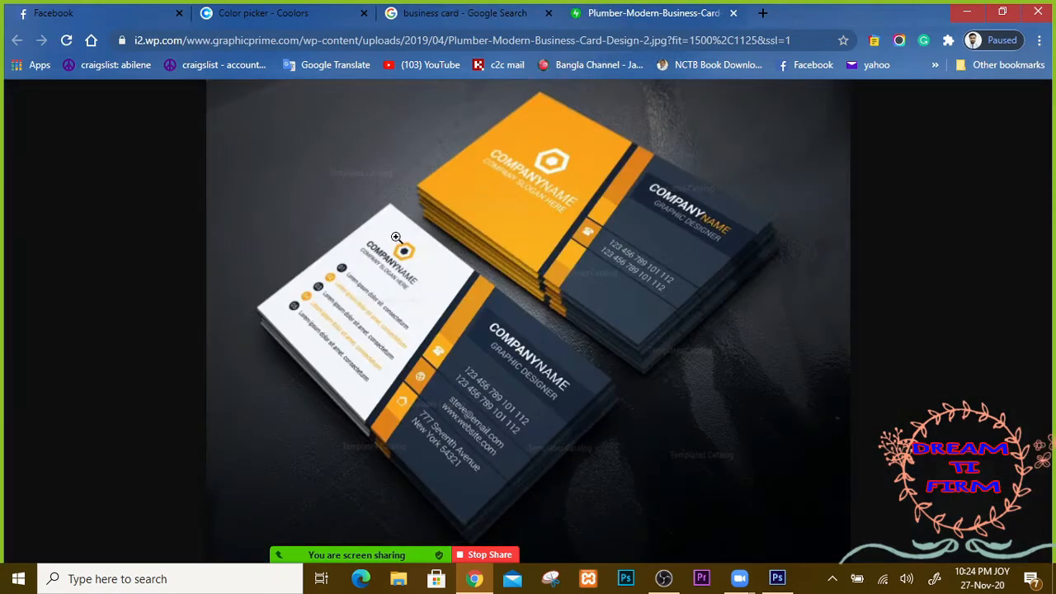
{"action": "left_click", "coordinate": [511, 273]}
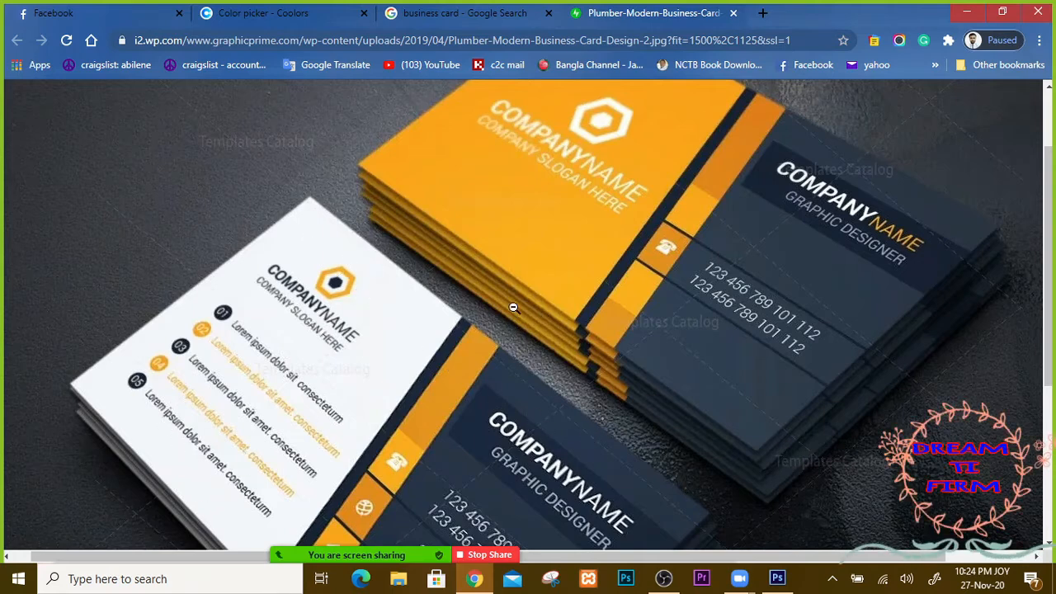
{"action": "left_click", "coordinate": [502, 407]}
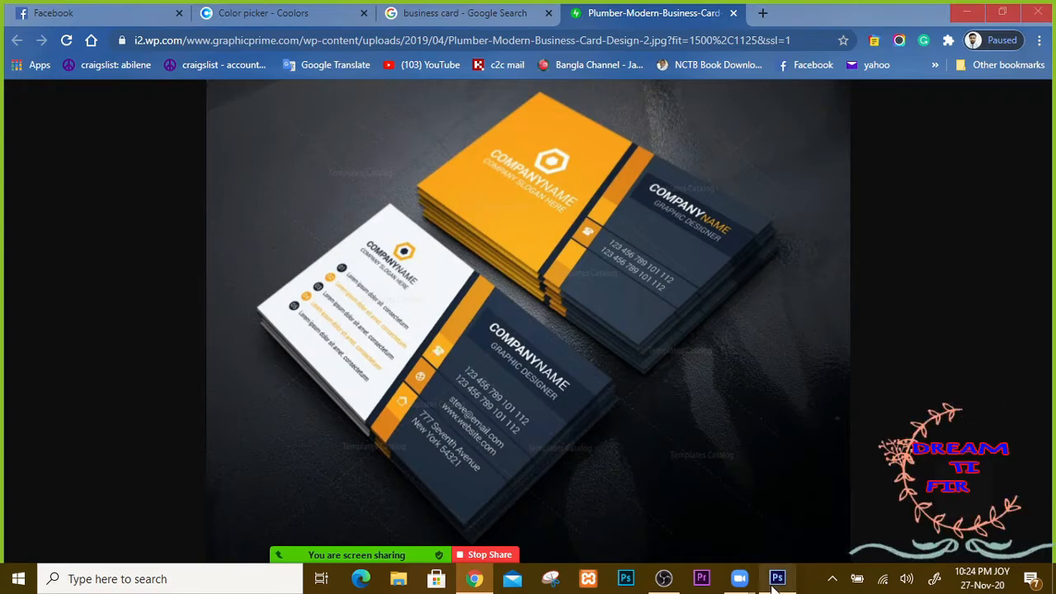
Step: Start a text line near the card's top centre with 12 pt size and dark grey colour
{"action": "left_click", "coordinate": [777, 578]}
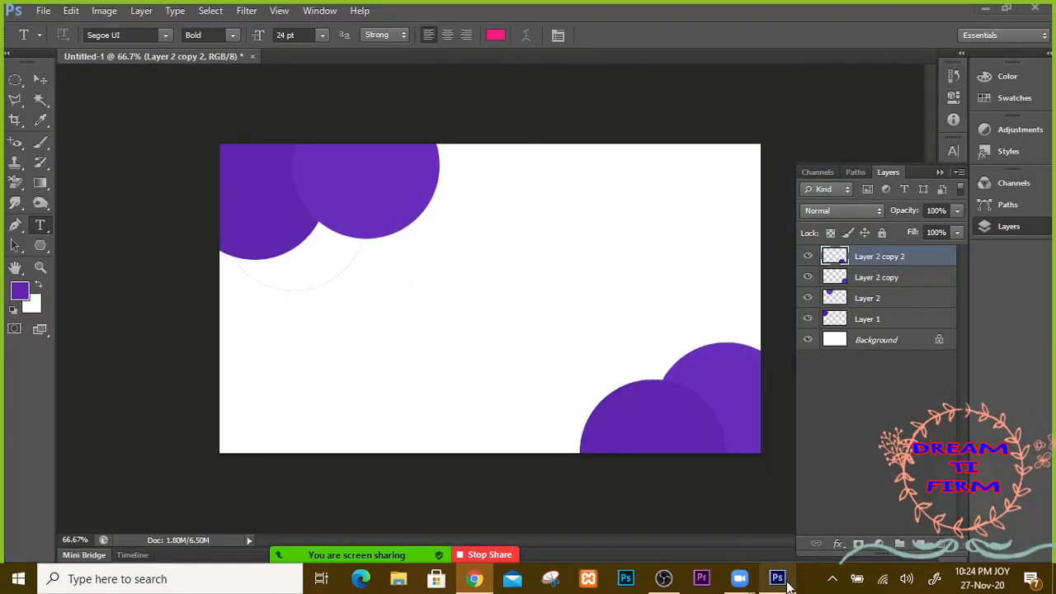
{"action": "left_click", "coordinate": [412, 263]}
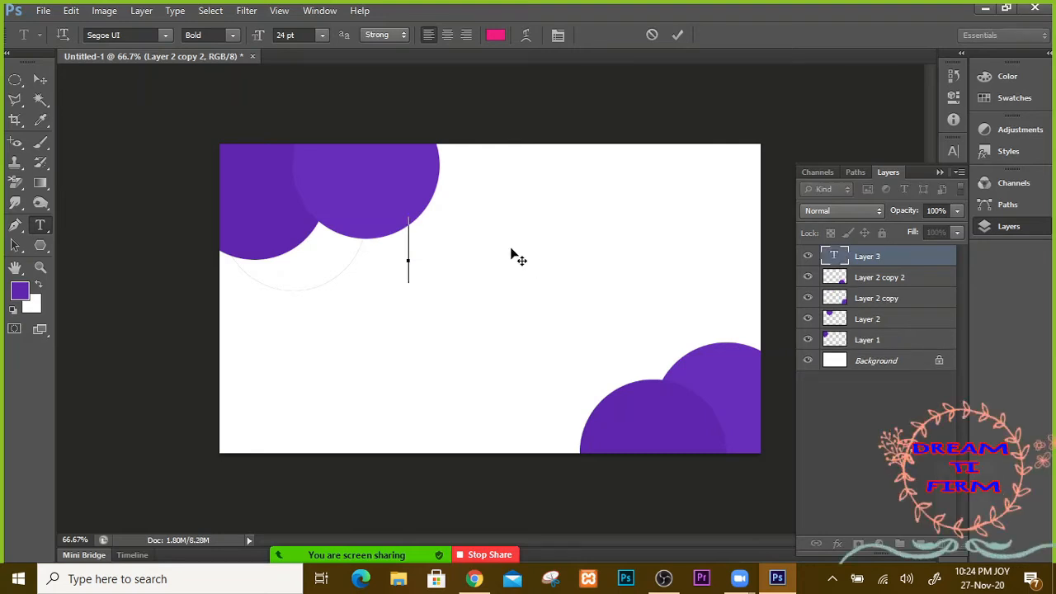
{"action": "left_click", "coordinate": [321, 36]}
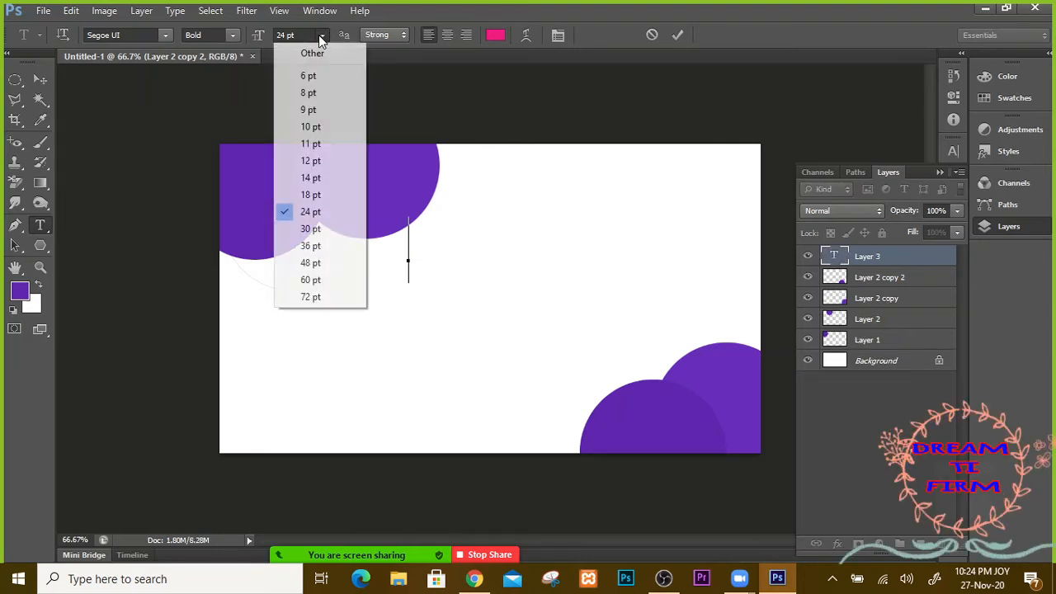
{"action": "left_click", "coordinate": [312, 162]}
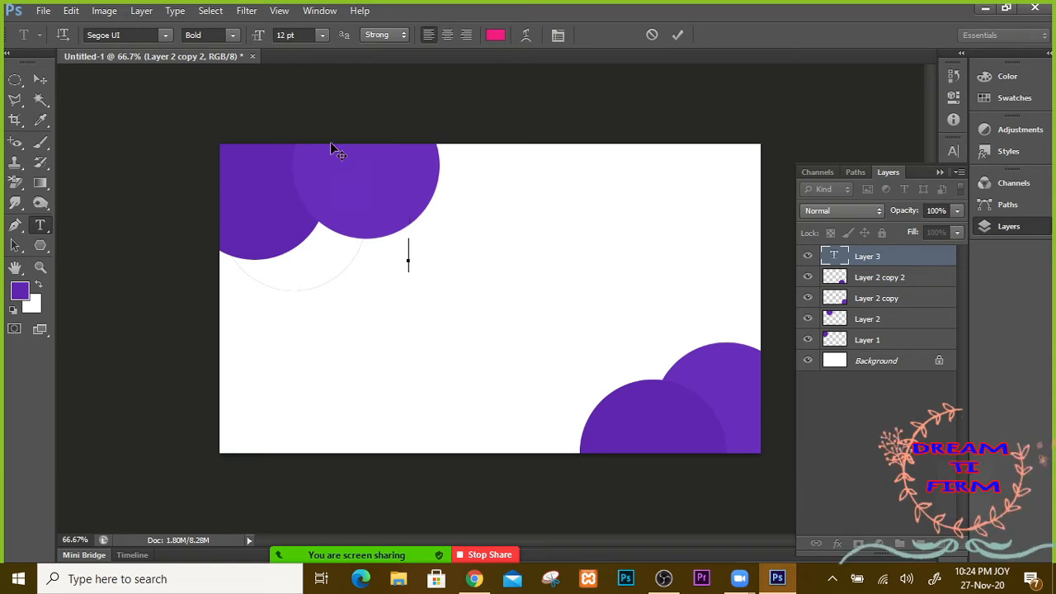
{"action": "left_click", "coordinate": [496, 38]}
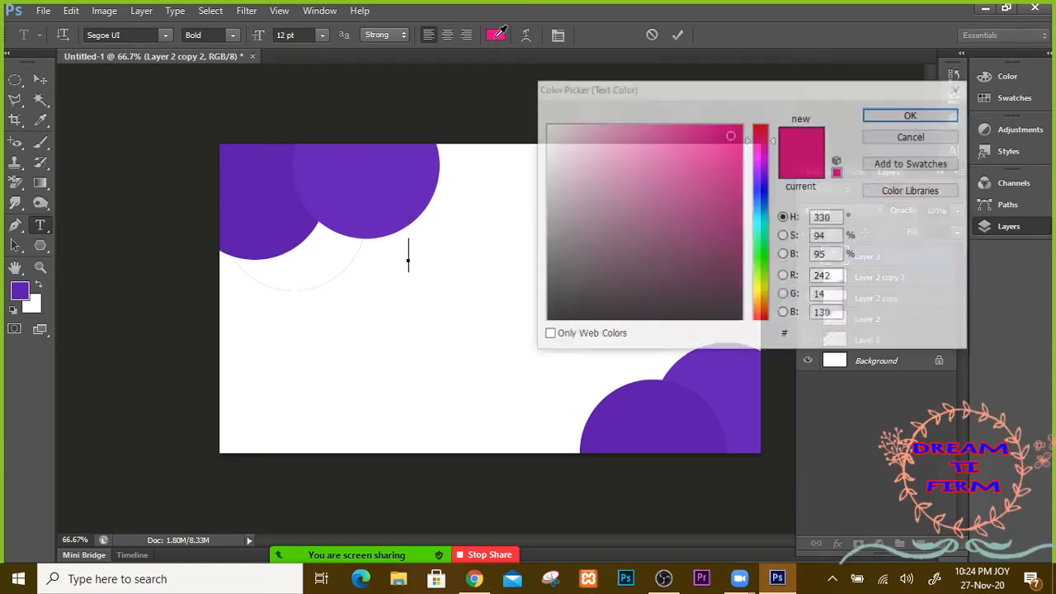
{"action": "left_click_drag", "start_coordinate": [565, 313], "coordinate": [562, 314]}
{"action": "mouse_move", "coordinate": [659, 259]}
{"action": "left_mouse_down"}
{"action": "mouse_move", "coordinate": [635, 268]}
{"action": "mouse_move", "coordinate": [621, 257]}
{"action": "mouse_move", "coordinate": [563, 287]}
{"action": "left_mouse_up"}
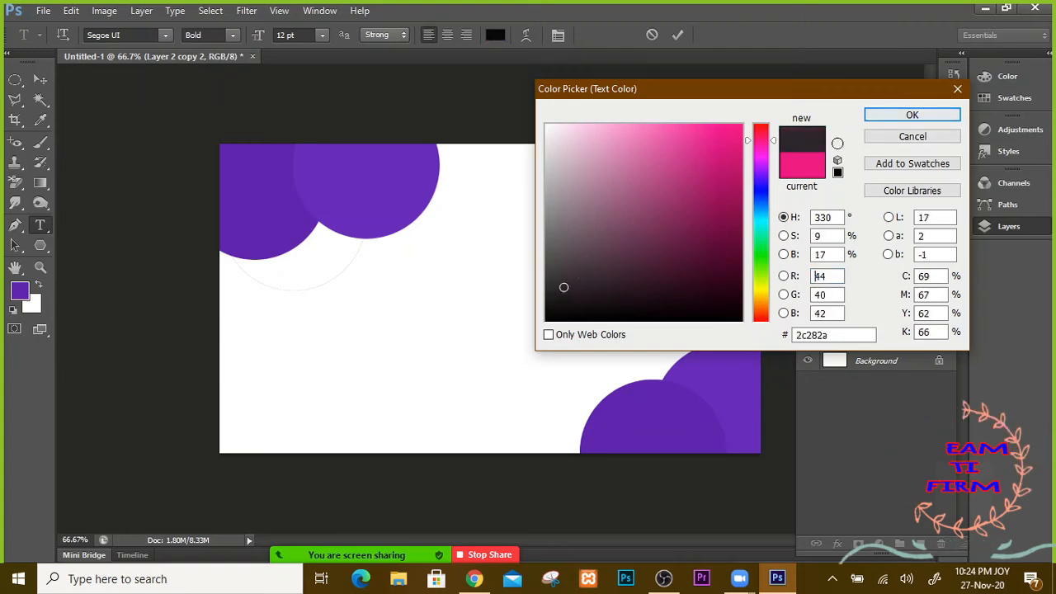
{"action": "left_click", "coordinate": [898, 118]}
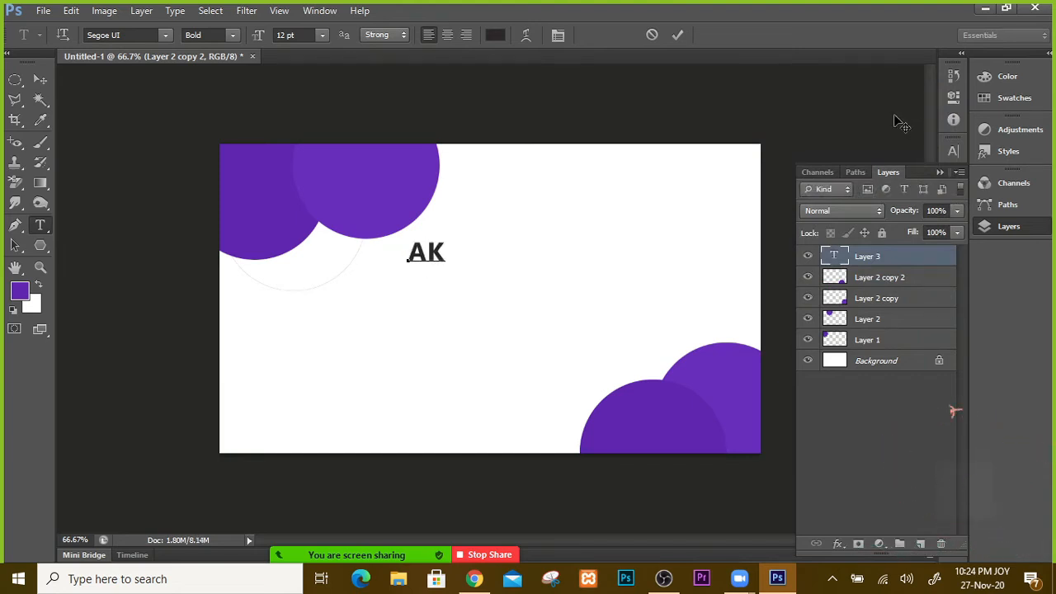
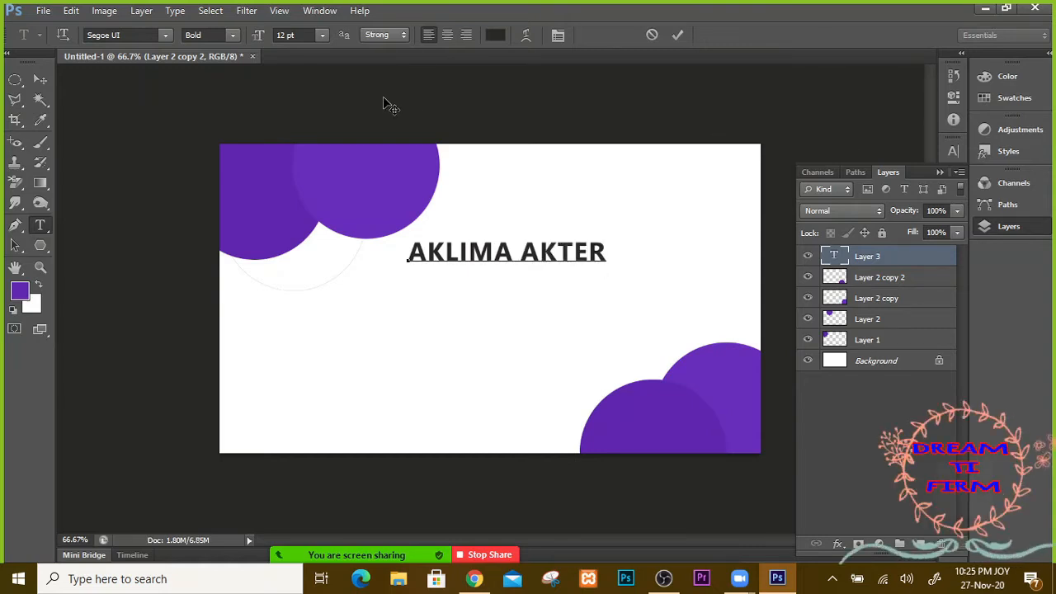
Step: Type the cardholder's full name and commit the text
{"action": "left_click", "coordinate": [40, 80]}
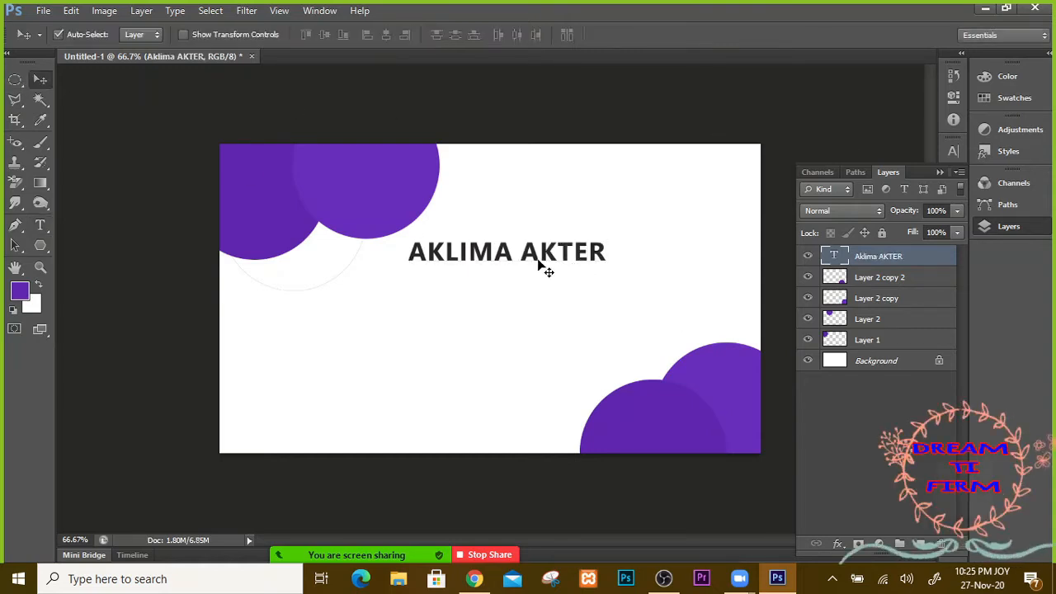
Step: Move the name to the top-right and Alt-drag copies stacked down the right side
{"action": "left_click_drag", "start_coordinate": [546, 268], "coordinate": [683, 181]}
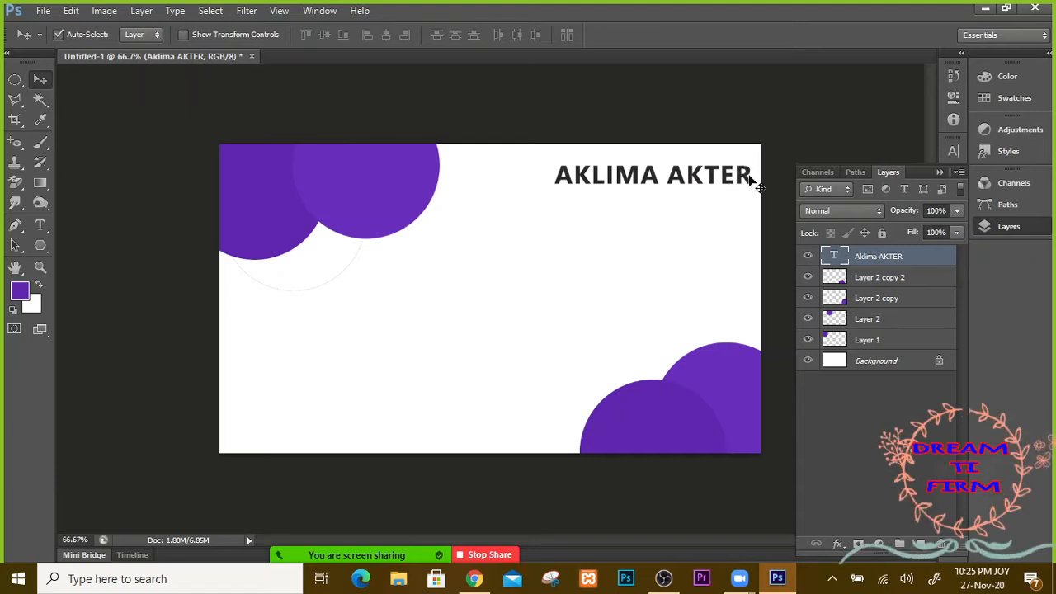
{"action": "left_click_drag", "start_coordinate": [678, 175], "coordinate": [637, 188]}
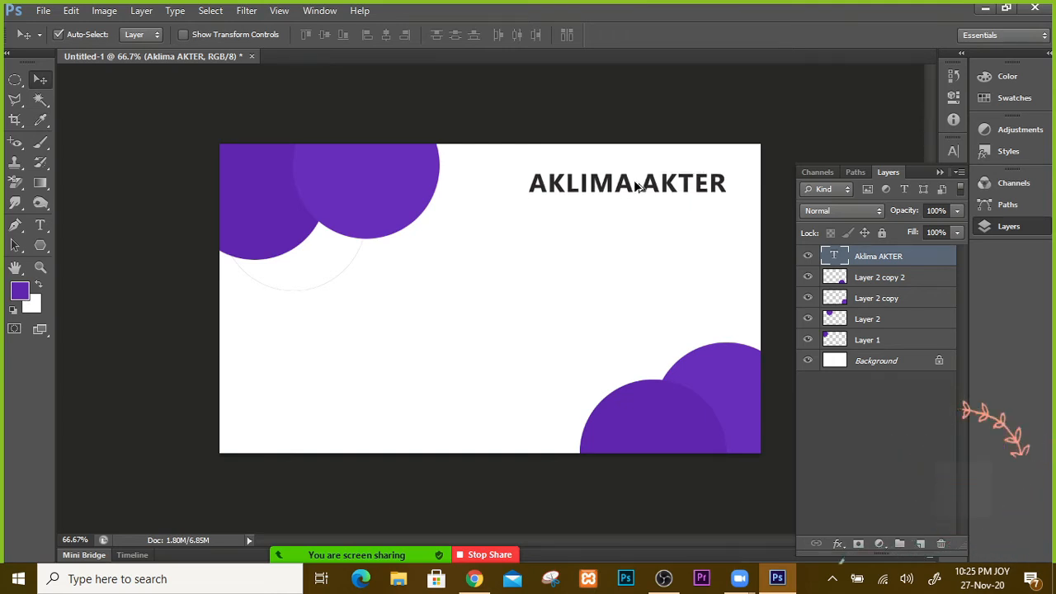
{"action": "left_click_drag", "start_coordinate": [630, 185], "coordinate": [627, 221]}
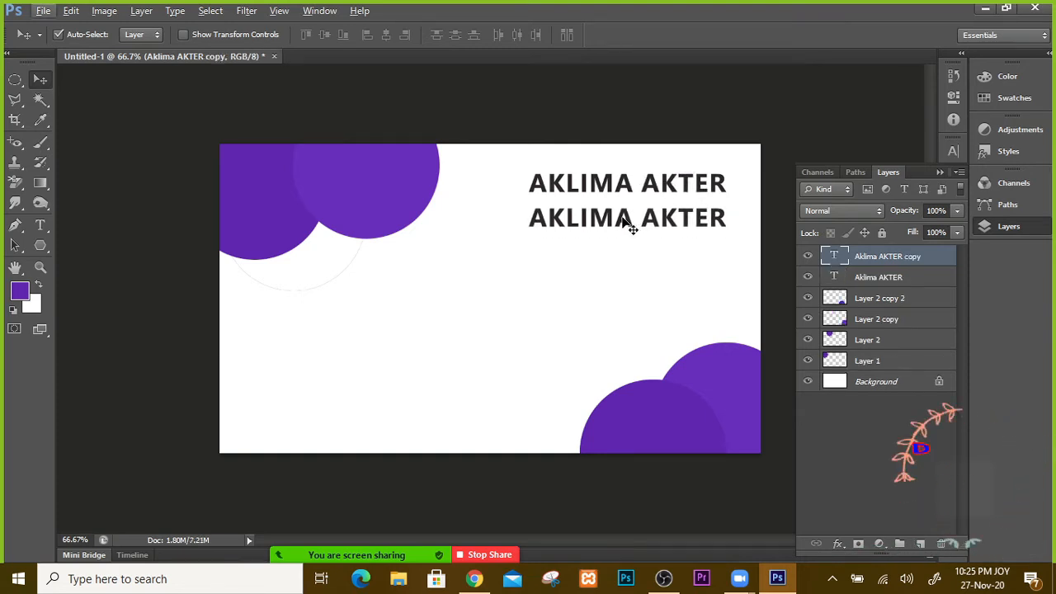
{"action": "left_click_drag", "start_coordinate": [627, 221], "coordinate": [625, 362]}
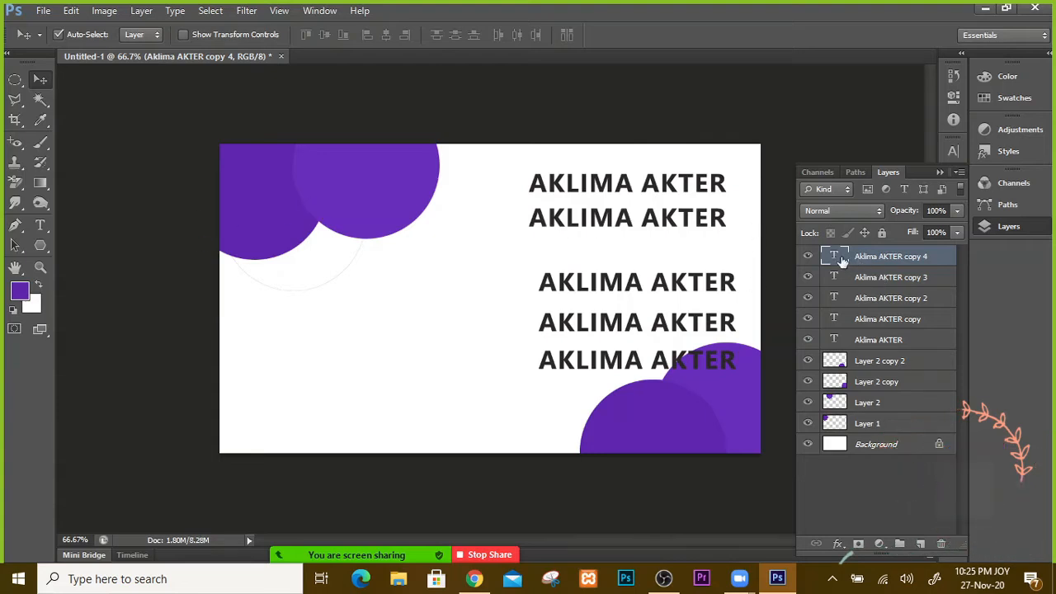
Step: Select the second name line's text and change its font from Silkscreen to Siyam Rupali
{"action": "left_click", "coordinate": [836, 320]}
{"action": "key", "text": "t"}
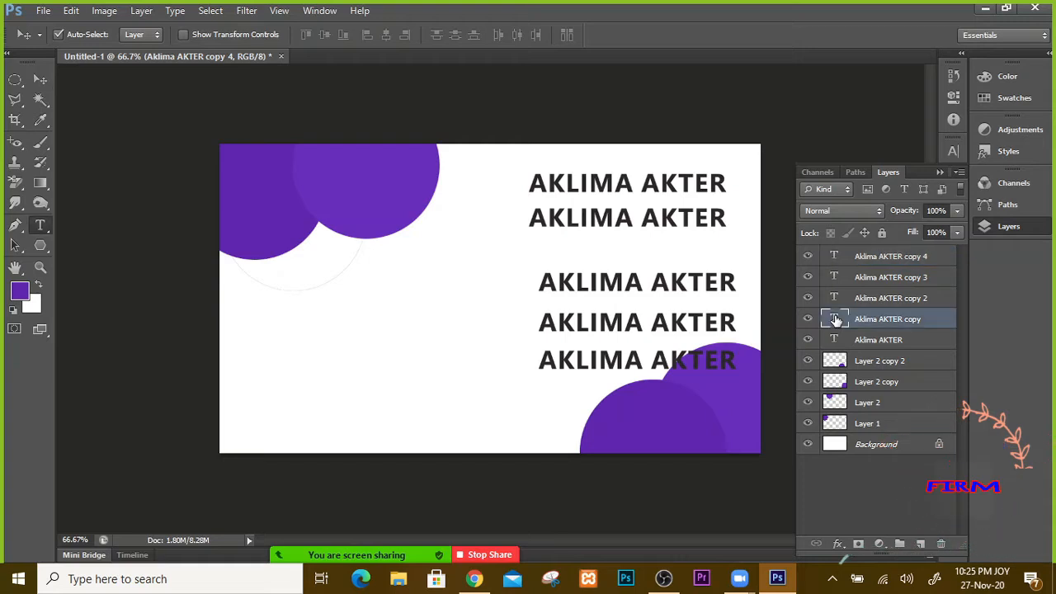
{"action": "triple_click", "coordinate": [710, 220]}
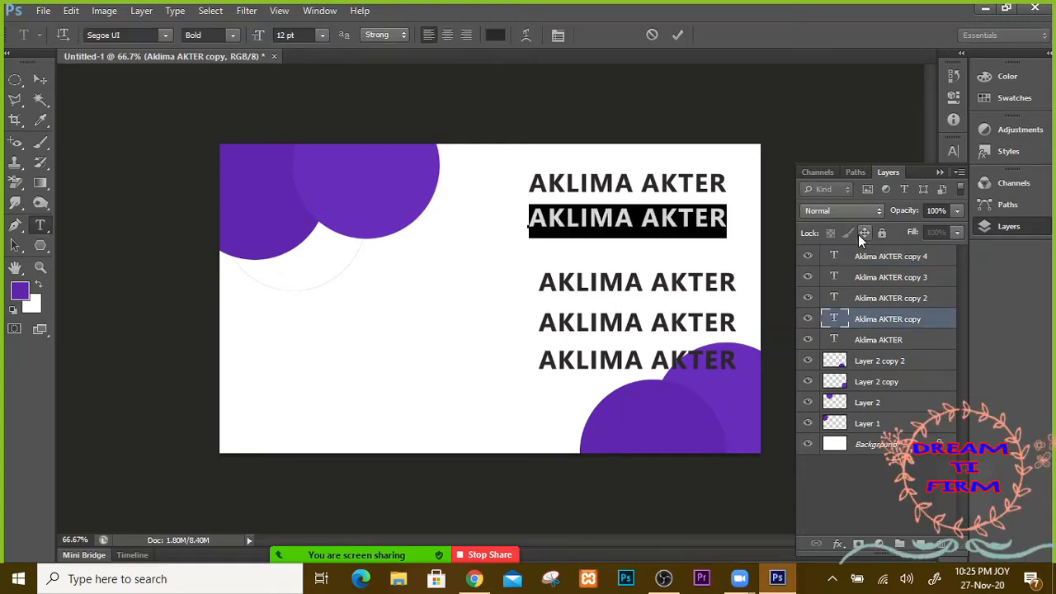
{"action": "left_click", "coordinate": [167, 34]}
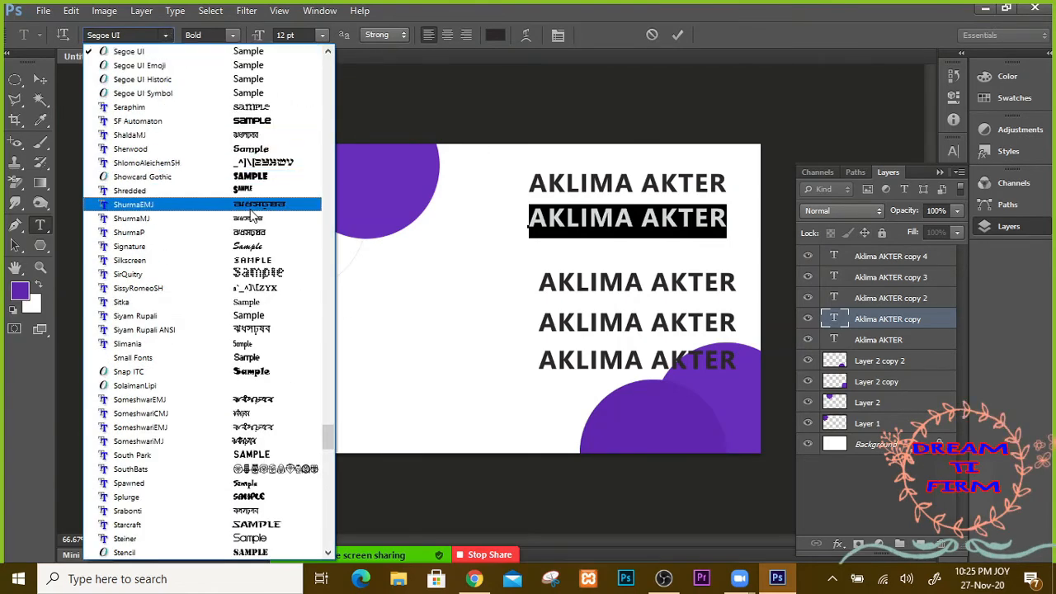
{"action": "left_click", "coordinate": [283, 267]}
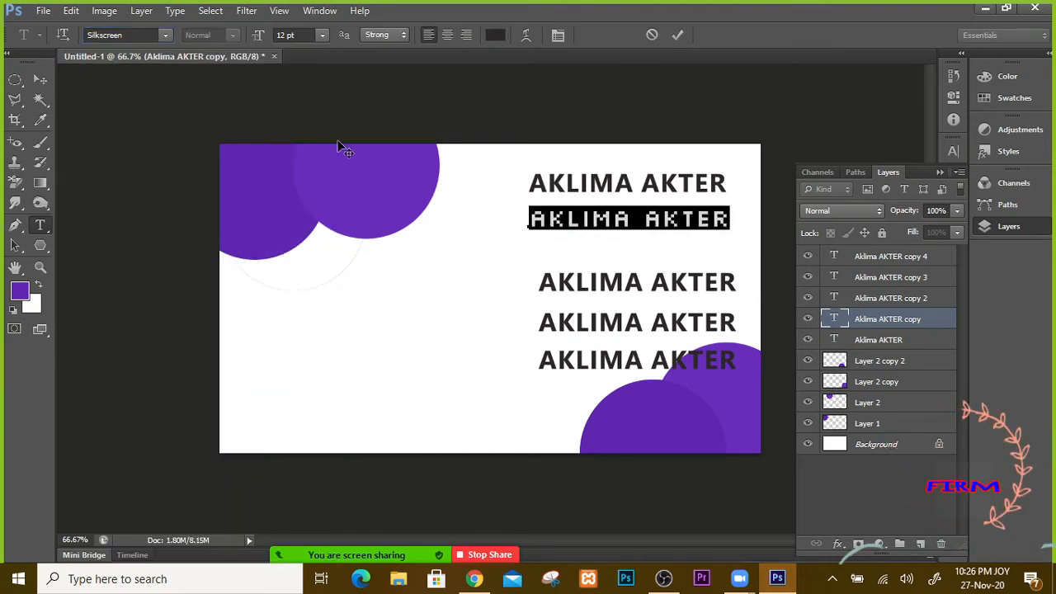
{"action": "left_click", "coordinate": [164, 33]}
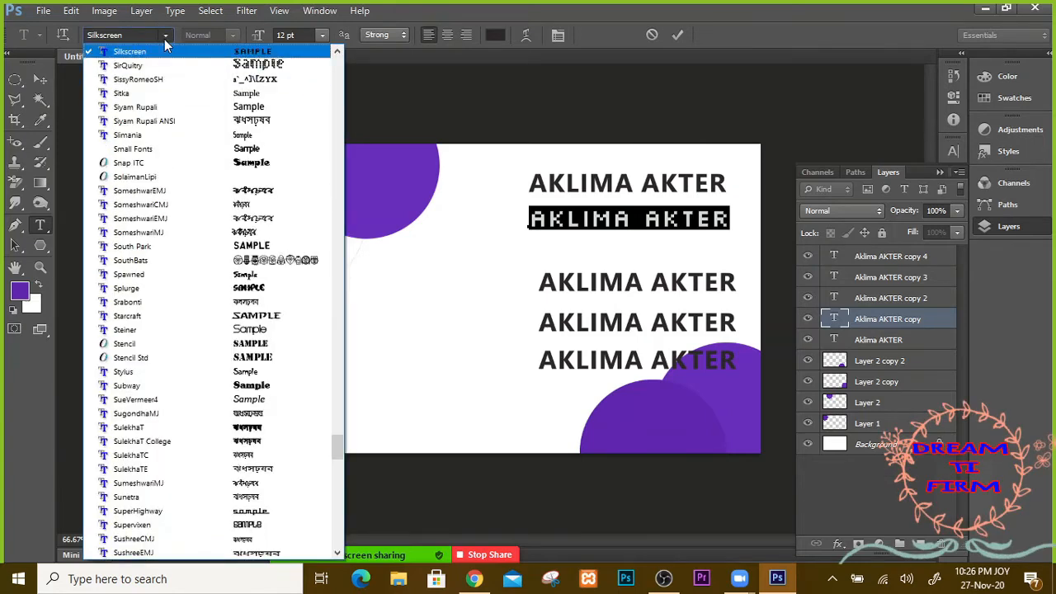
{"action": "left_click", "coordinate": [188, 107]}
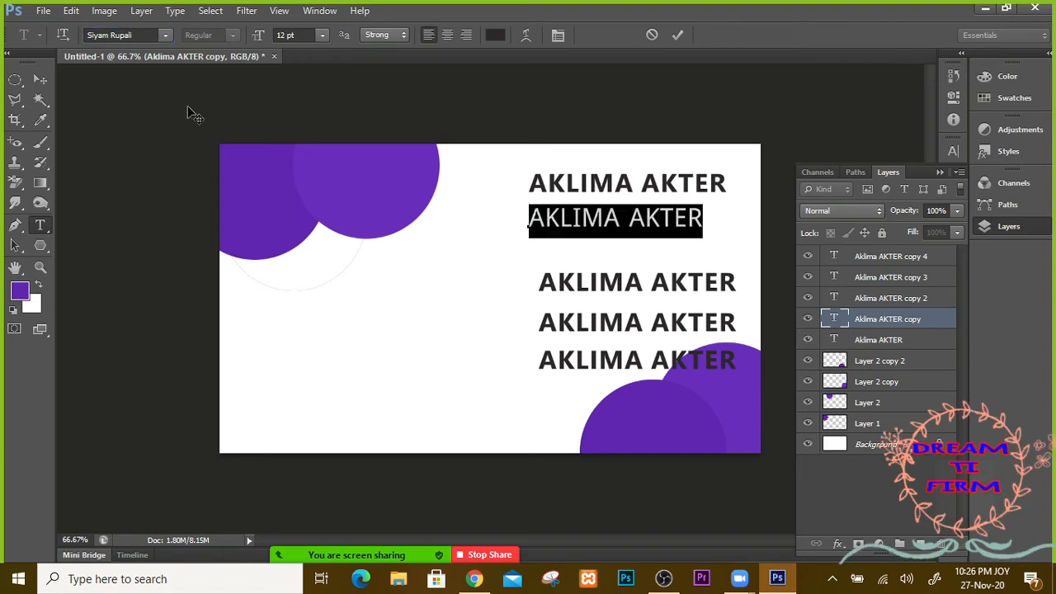
Step: Retype the line as GRAPICS DESIGNER, right-align it, and commit
{"action": "type", "text": "D"}
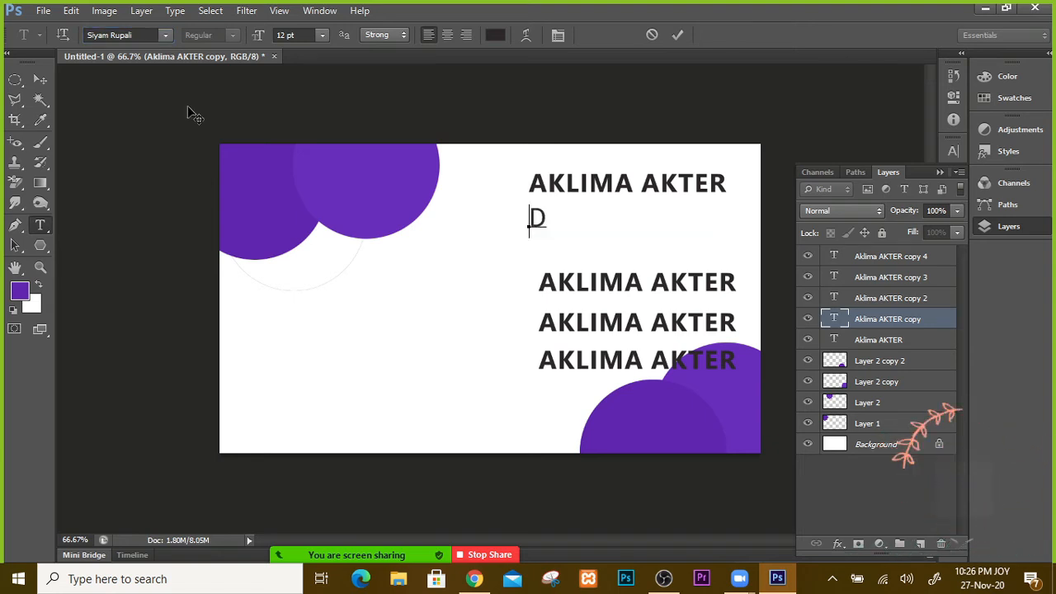
{"action": "key", "text": "BackSpace"}
{"action": "type", "text": "G"}
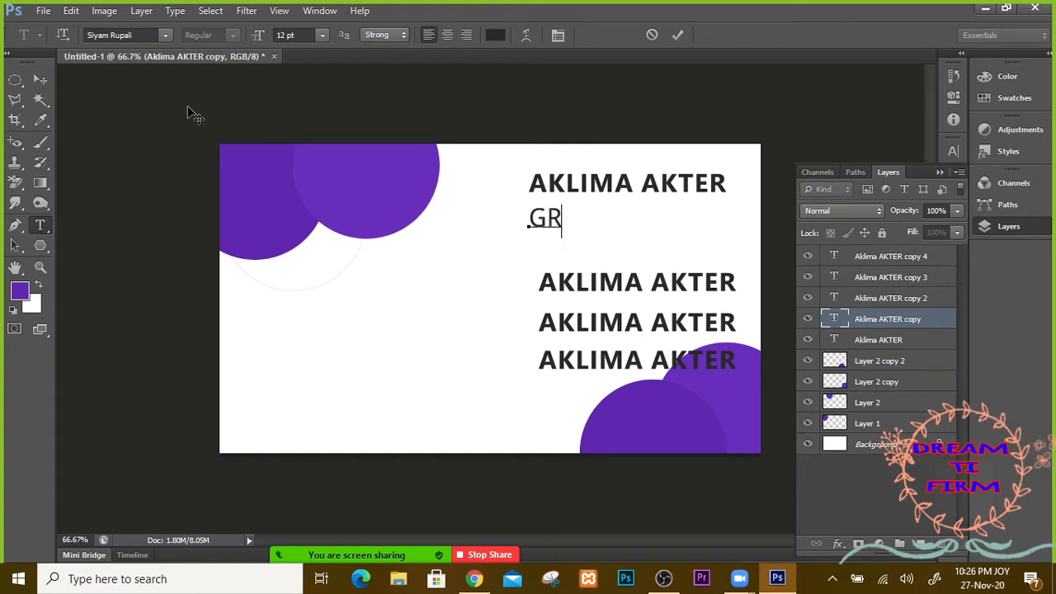
{"action": "type", "text": "R"}
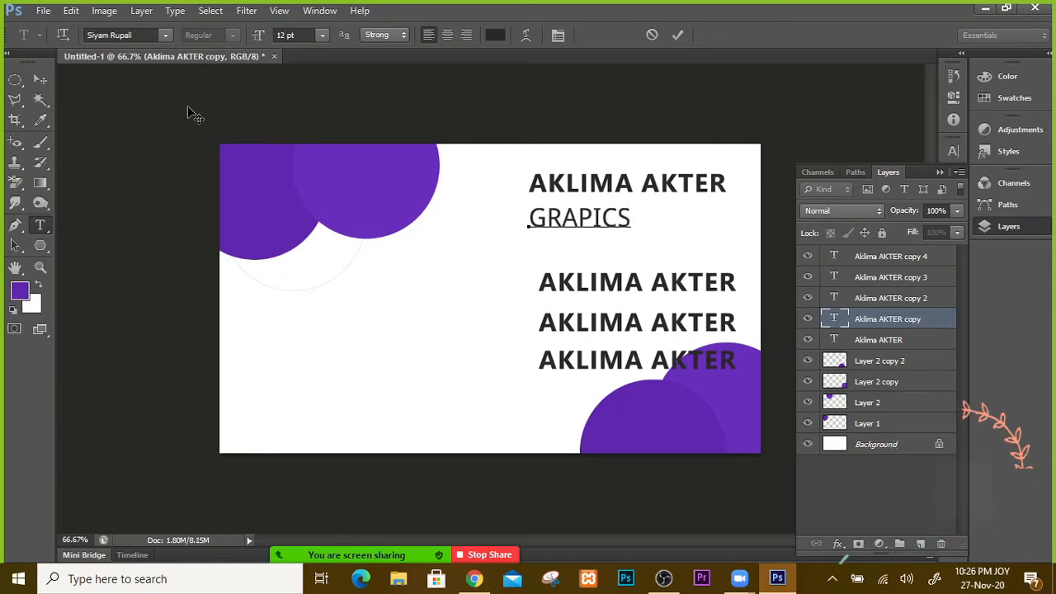
{"action": "type", "text": "    DESIGNER"}
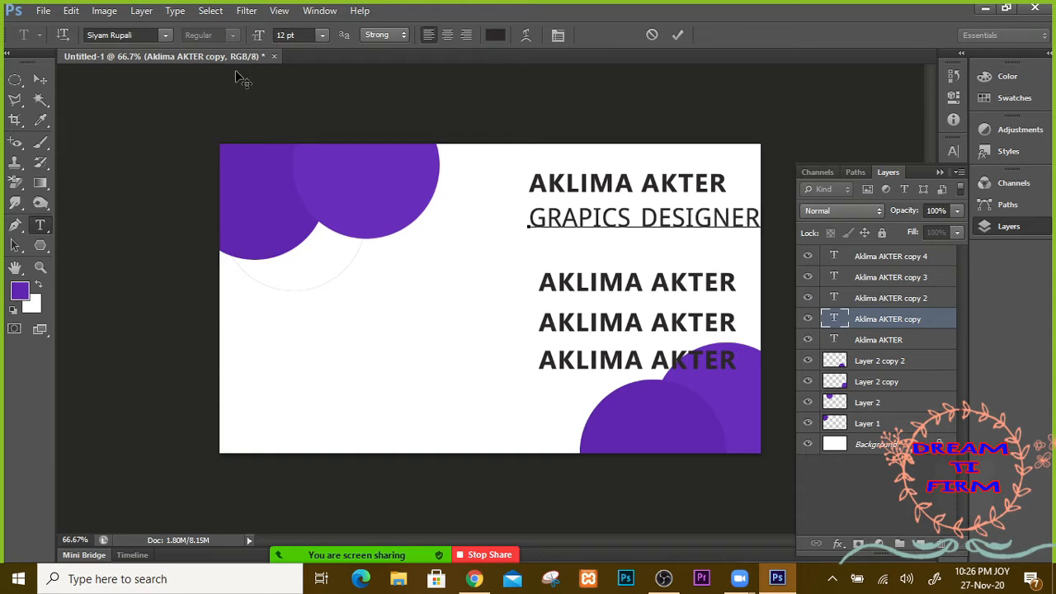
{"action": "left_click", "coordinate": [472, 39]}
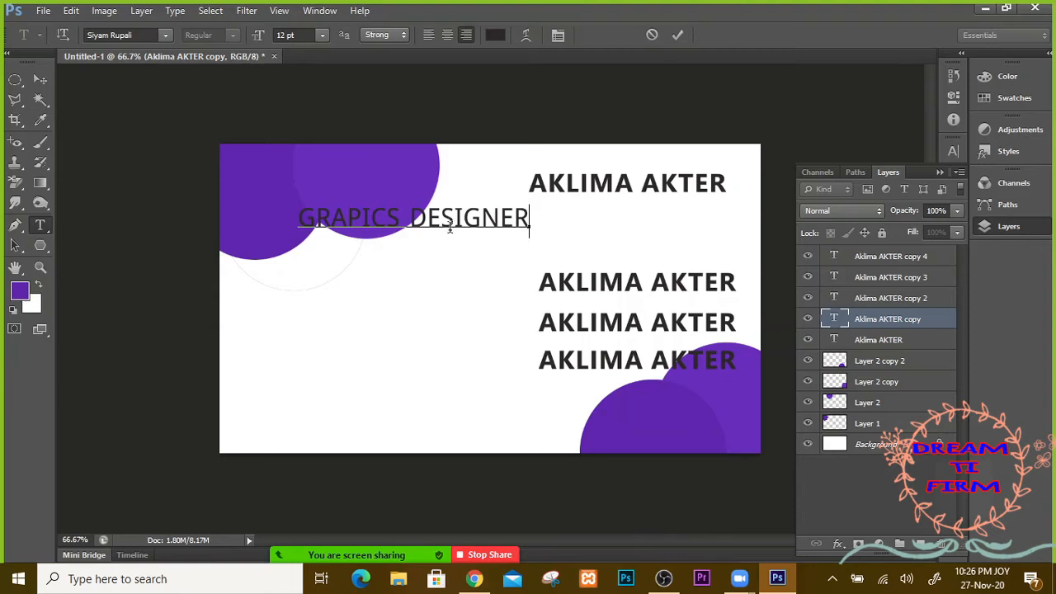
{"action": "key", "text": "ctrl+Return"}
Step: Drag the GRAPICS DESIGNER line right beneath the name
{"action": "key", "text": "v"}
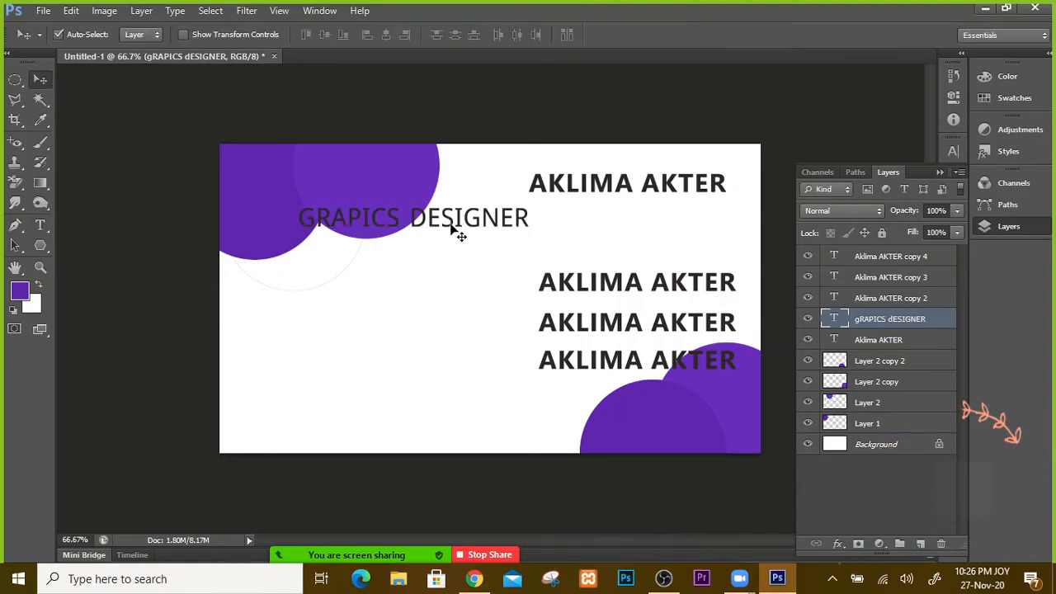
{"action": "left_click_drag", "start_coordinate": [455, 229], "coordinate": [659, 240]}
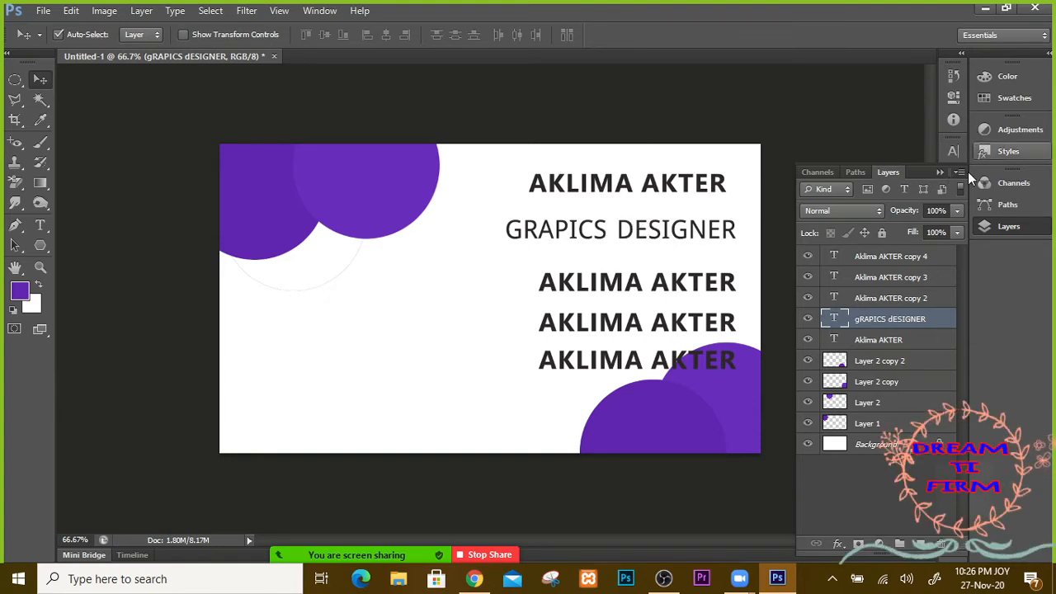
{"action": "left_click", "coordinate": [940, 172]}
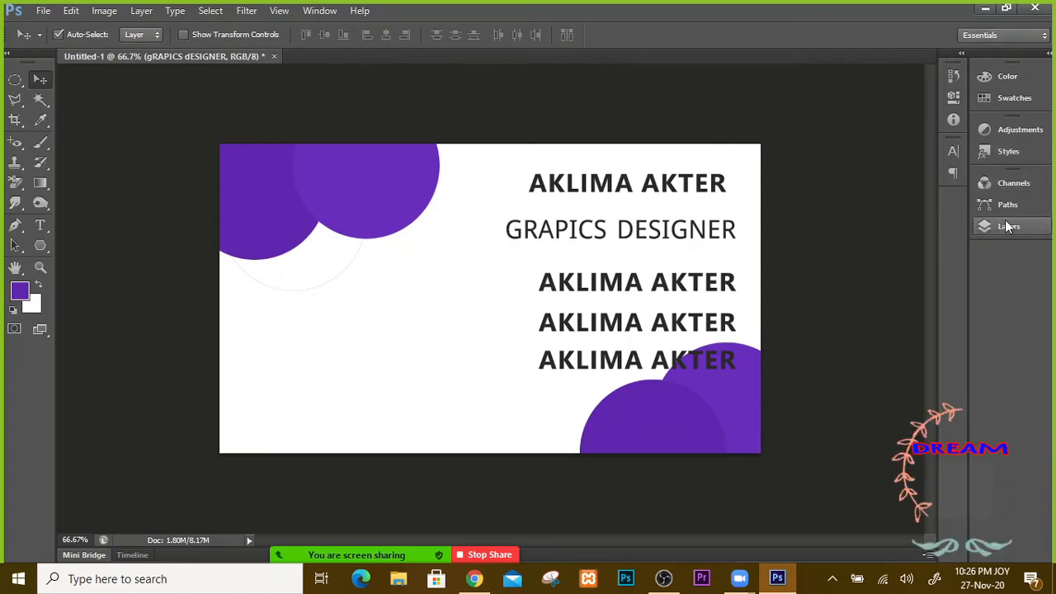
Step: In the Character panel, try Faux Bold and All Caps, settling on Small Caps
{"action": "left_click", "coordinate": [319, 11]}
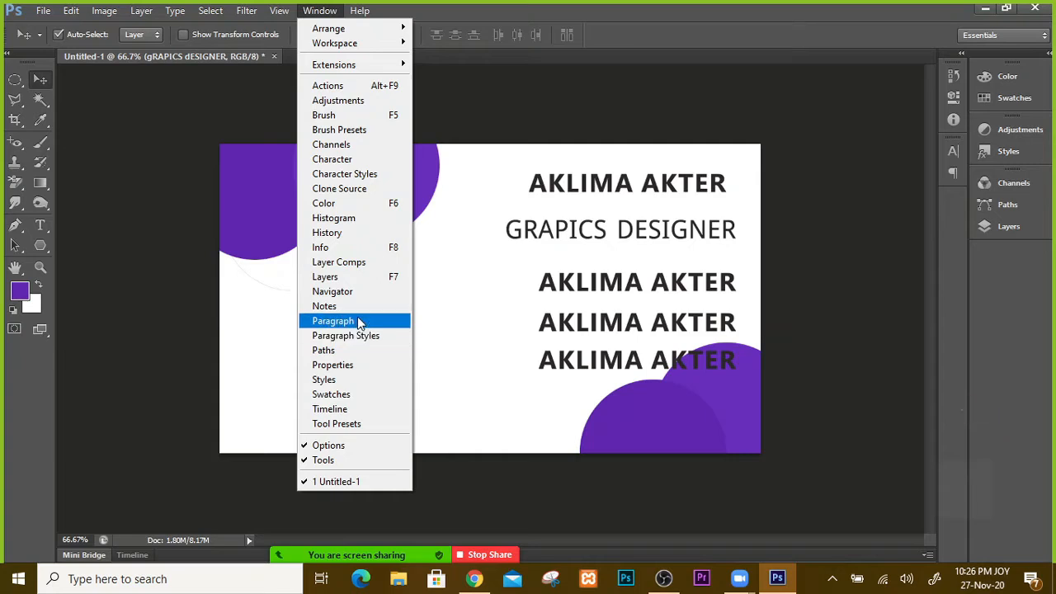
{"action": "left_click", "coordinate": [339, 160]}
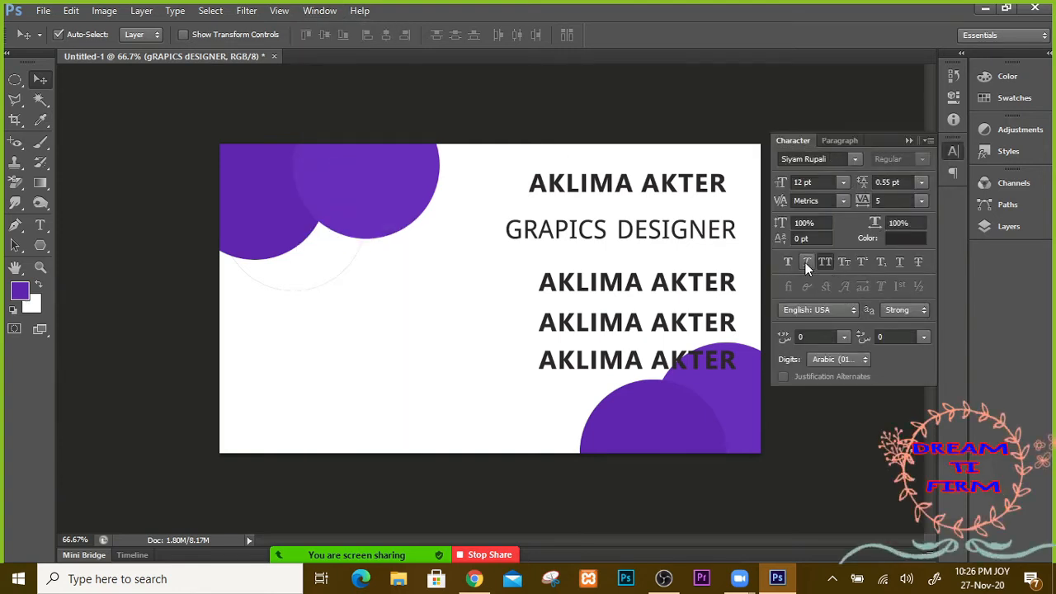
{"action": "left_click", "coordinate": [844, 262]}
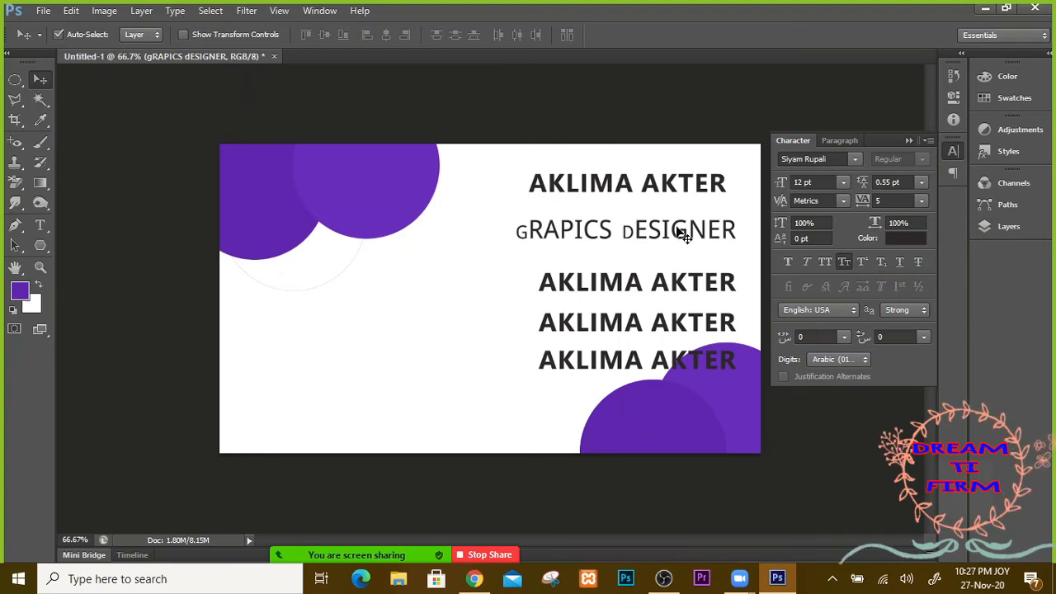
{"action": "left_click", "coordinate": [787, 263]}
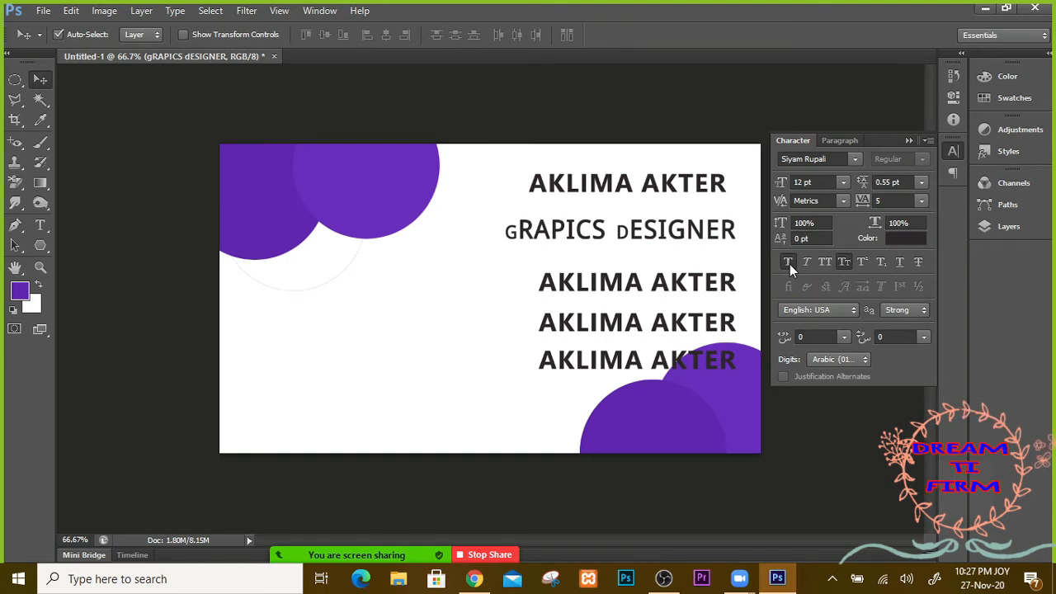
{"action": "left_click", "coordinate": [849, 265]}
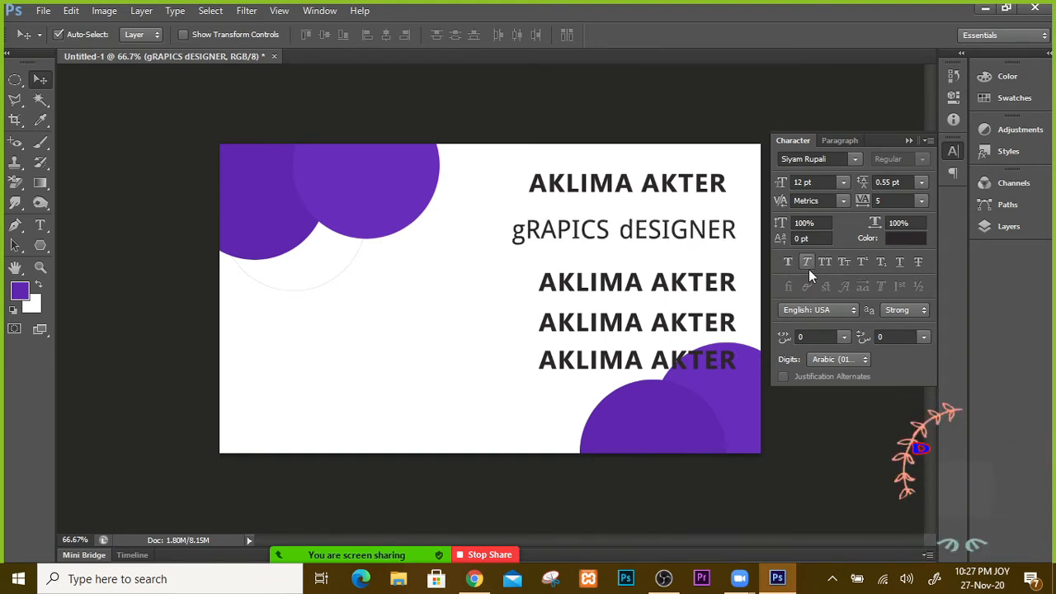
{"action": "left_click", "coordinate": [787, 262]}
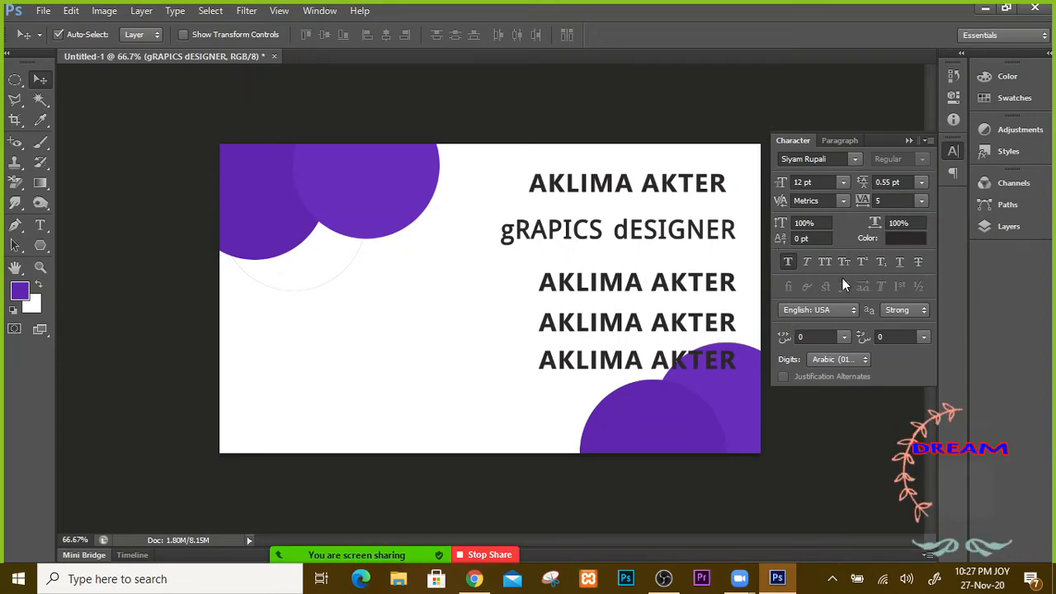
{"action": "left_click", "coordinate": [826, 264]}
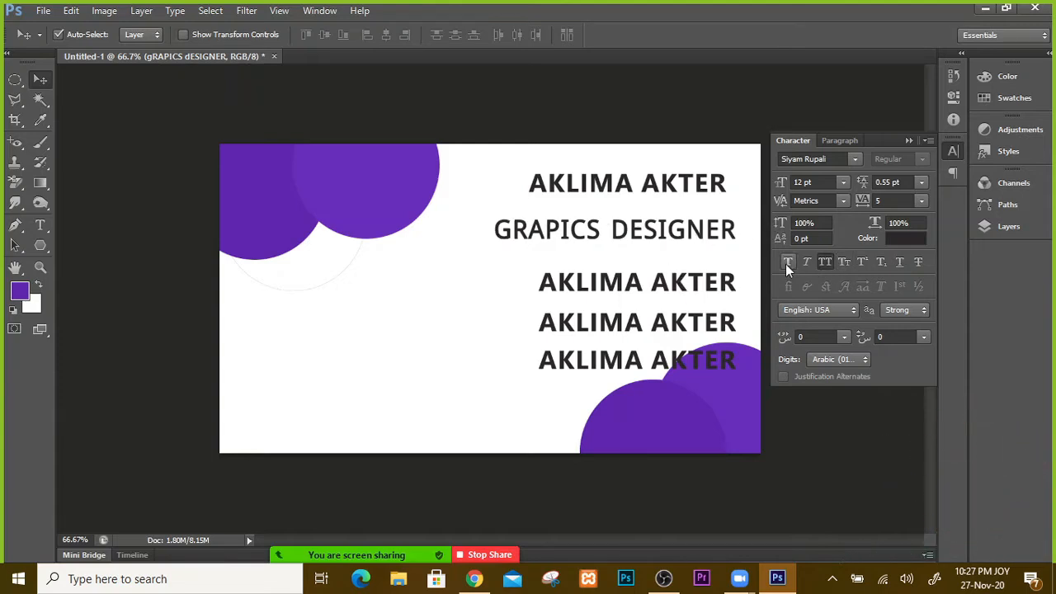
{"action": "left_click", "coordinate": [827, 264]}
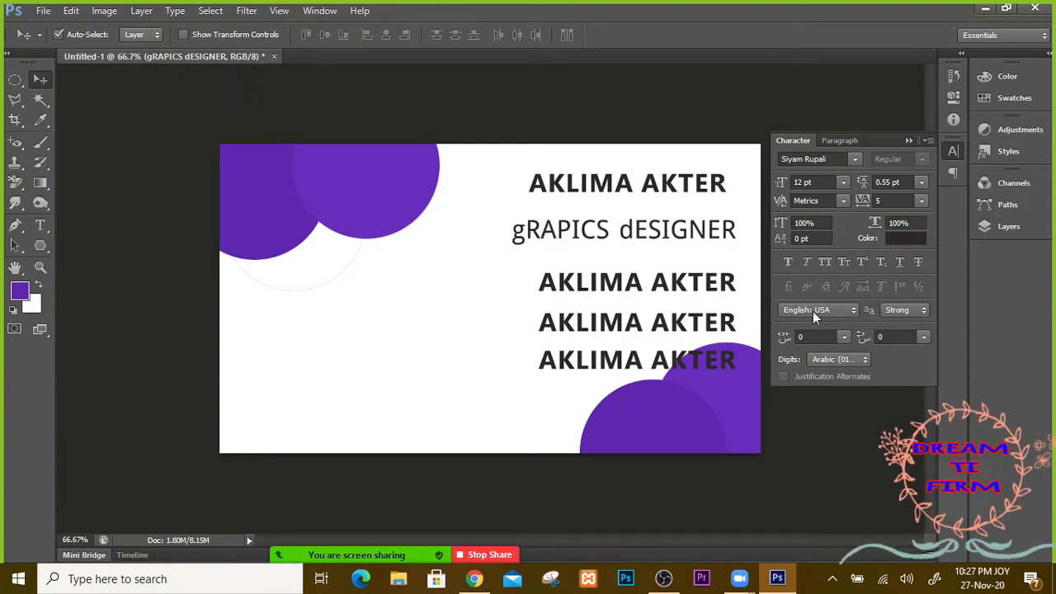
{"action": "left_click", "coordinate": [848, 266]}
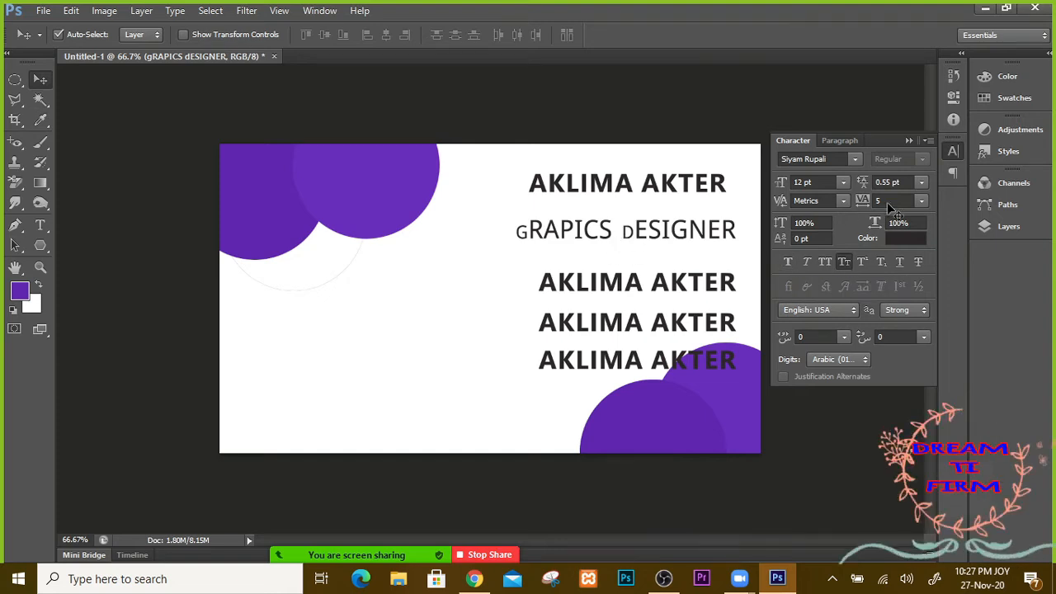
{"action": "left_click", "coordinate": [908, 140]}
{"action": "left_click", "coordinate": [999, 227]}
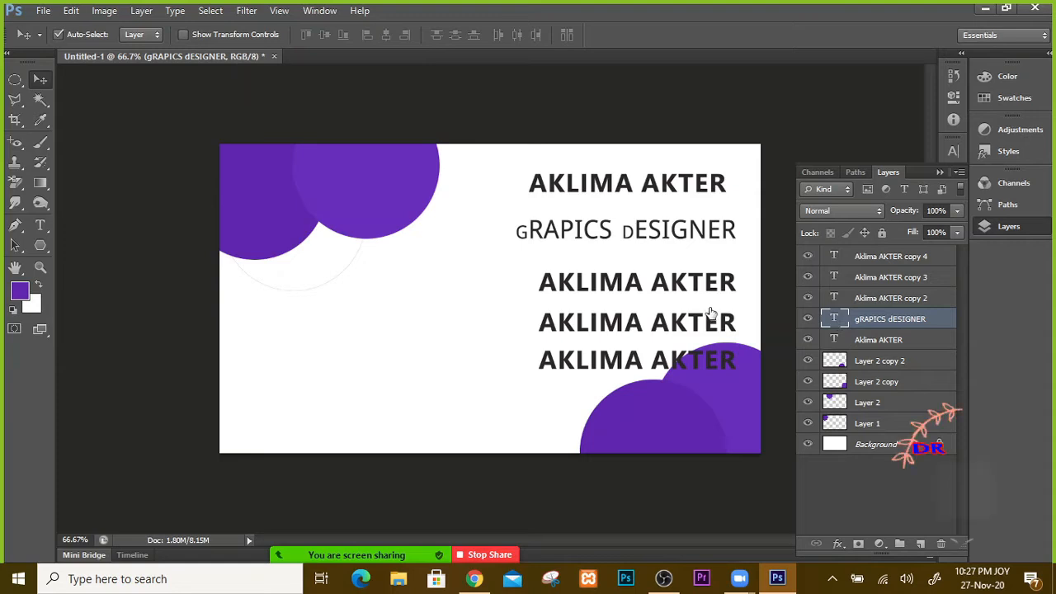
Step: Retype the designer line and reset its character style to normal
{"action": "key", "text": "t"}
{"action": "triple_click", "coordinate": [525, 232]}
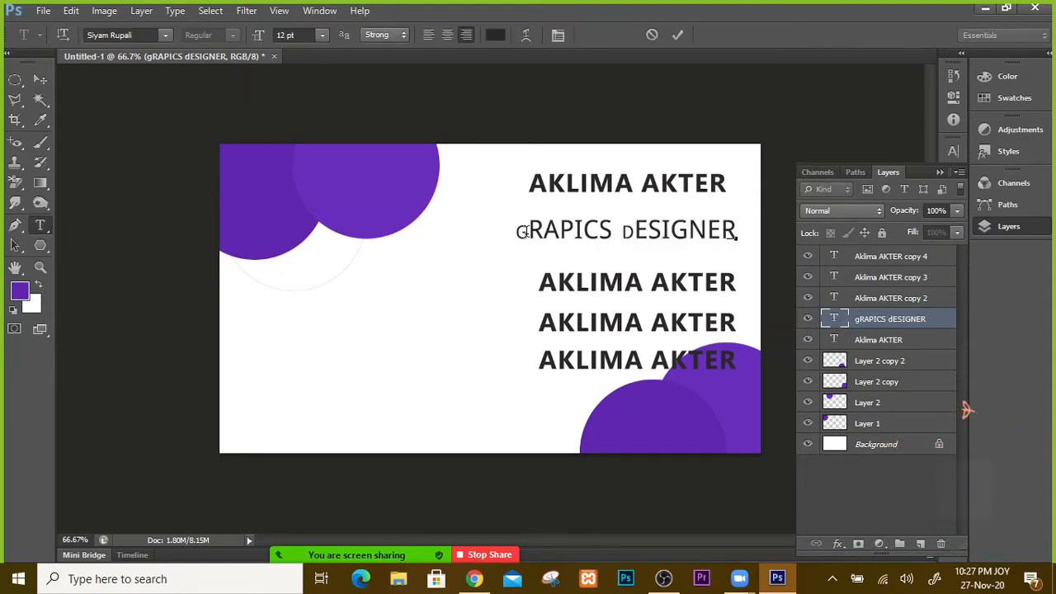
{"action": "type", "text": "E"}
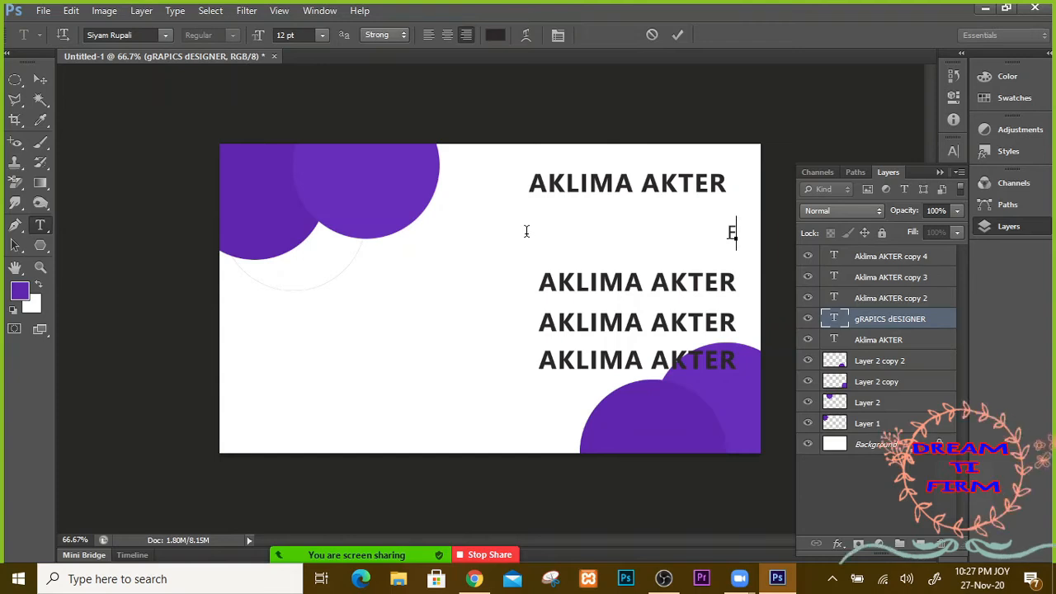
{"action": "type", "text": "RA"}
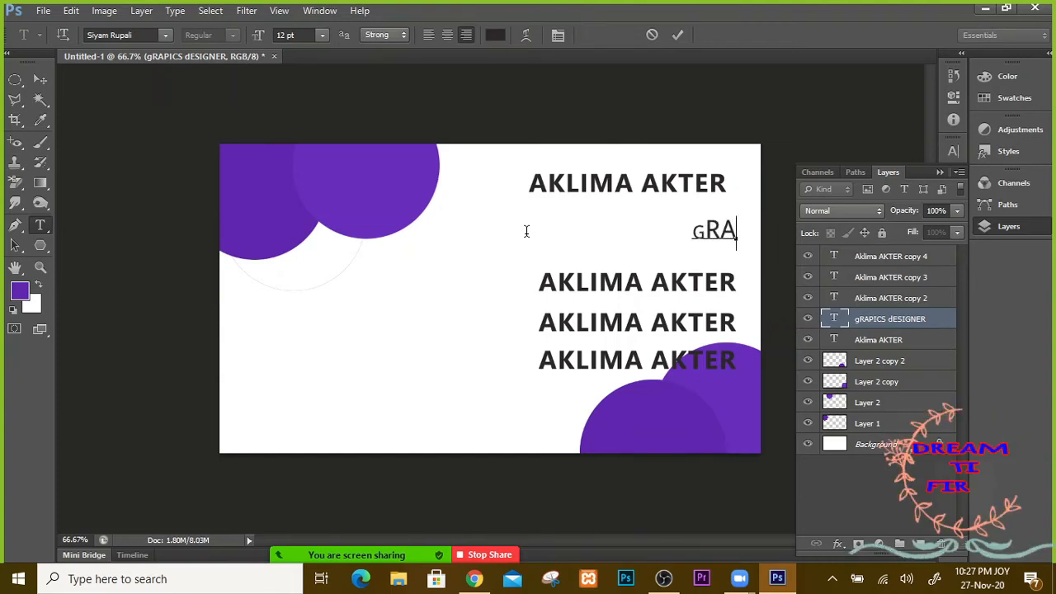
{"action": "key", "text": "BackSpace"}
{"action": "key", "text": "BackSpace"}
{"action": "key", "text": "BackSpace"}
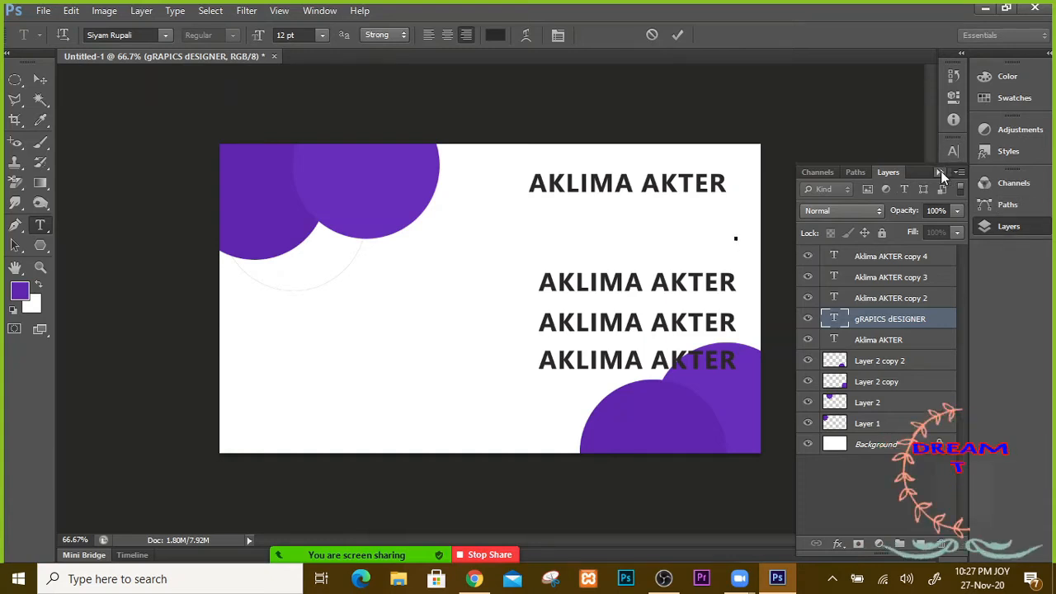
{"action": "left_click", "coordinate": [953, 153]}
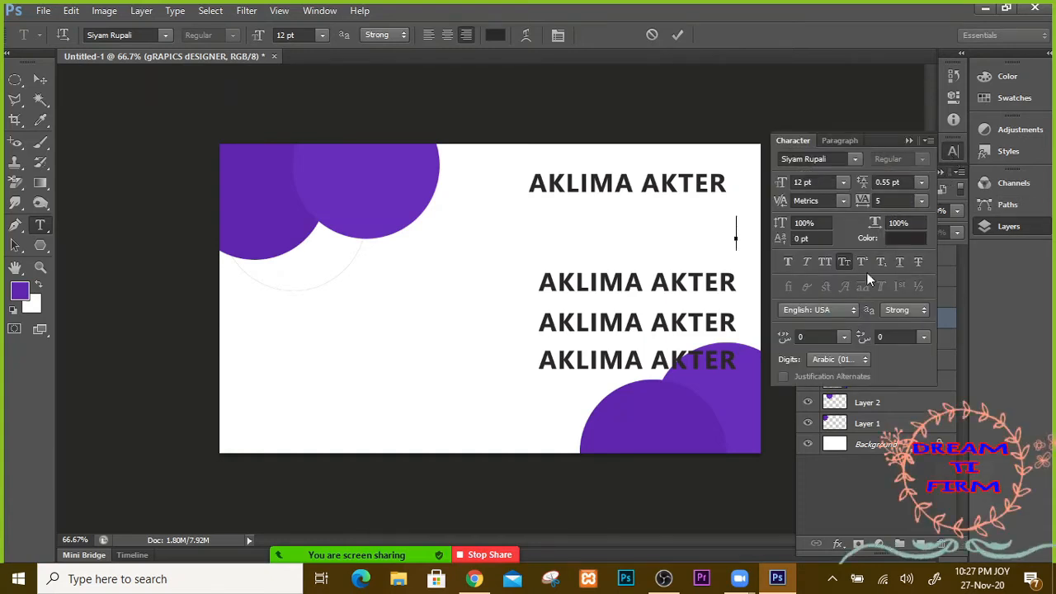
{"action": "left_click", "coordinate": [784, 262]}
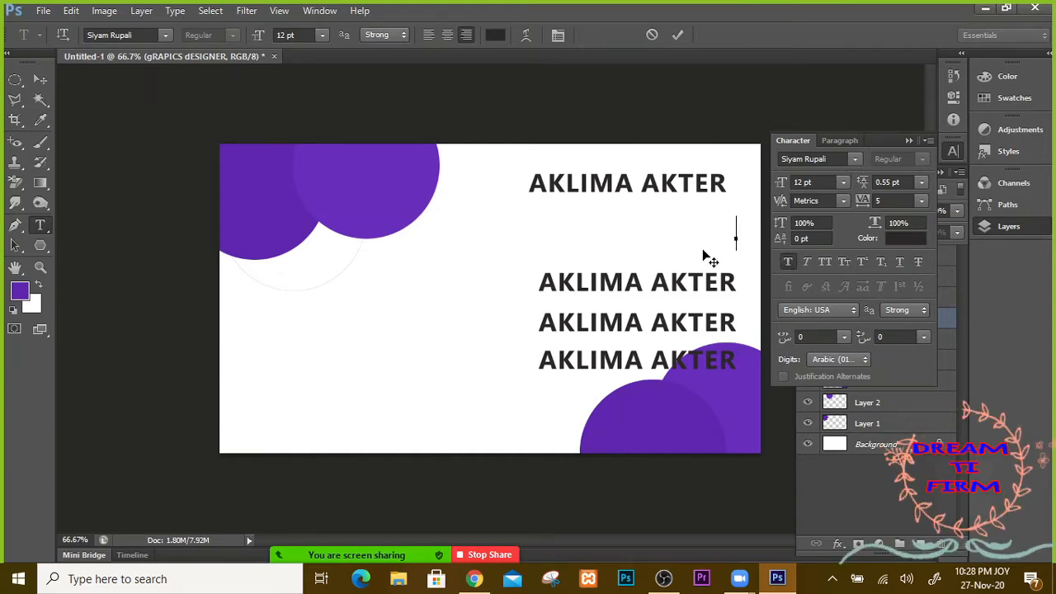
{"action": "type", "text": "GR"}
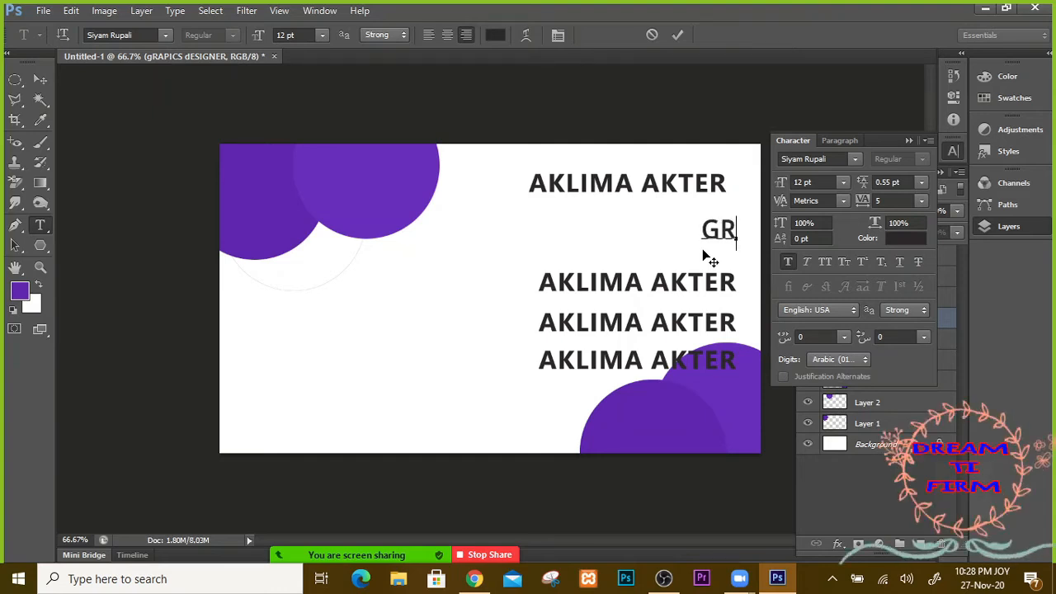
{"action": "key", "text": "BackSpace"}
Step: Try the Starcraft font on the designer line with test letters
{"action": "left_click", "coordinate": [166, 35]}
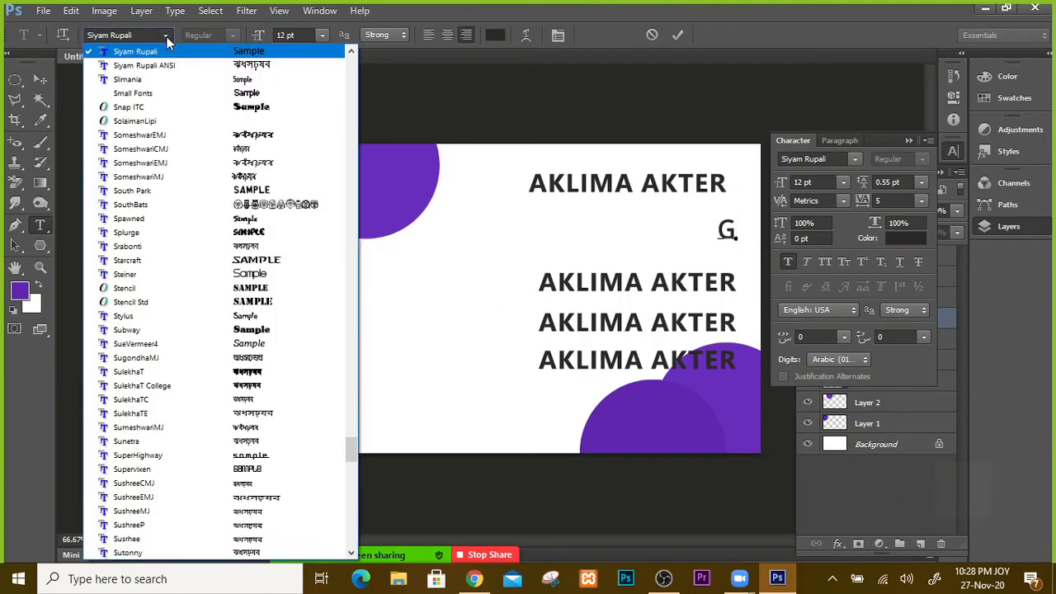
{"action": "left_click", "coordinate": [256, 266]}
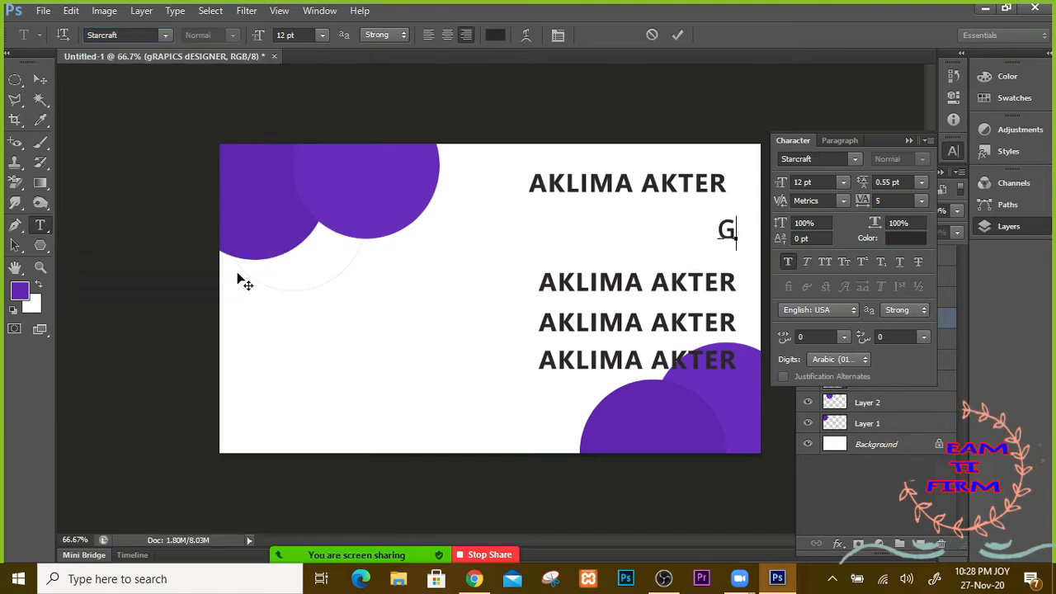
{"action": "type", "text": "FD"}
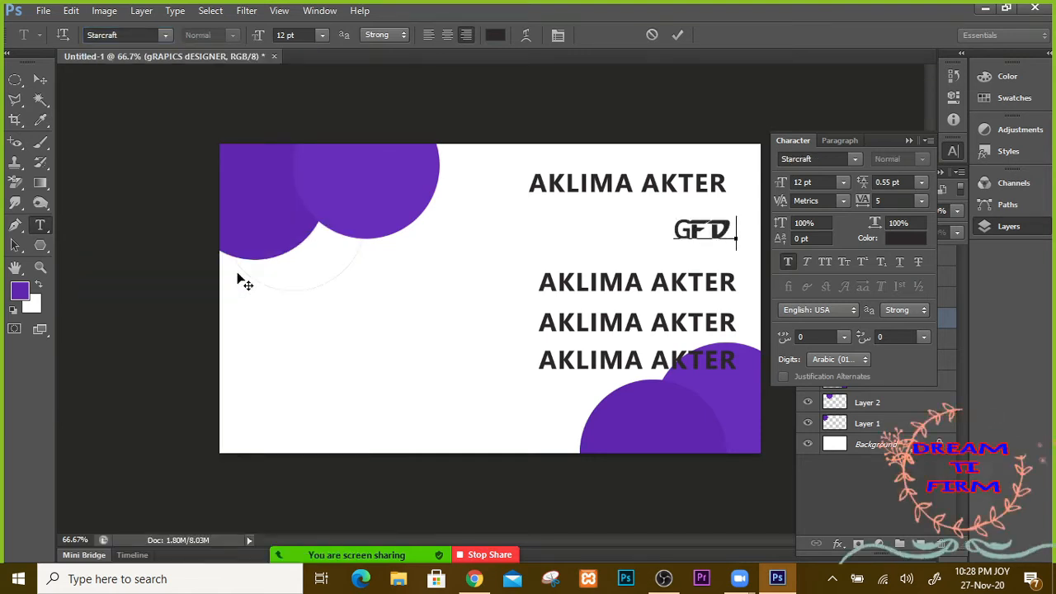
{"action": "key", "text": "BackSpace"}
{"action": "key", "text": "BackSpace"}
{"action": "key", "text": "BackSpace"}
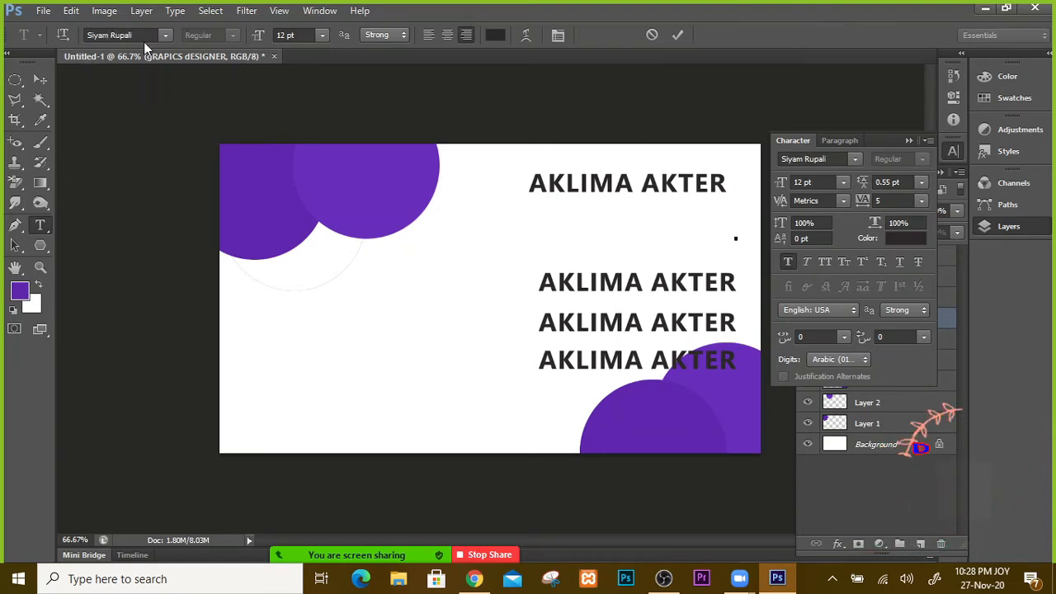
{"action": "left_click", "coordinate": [164, 37]}
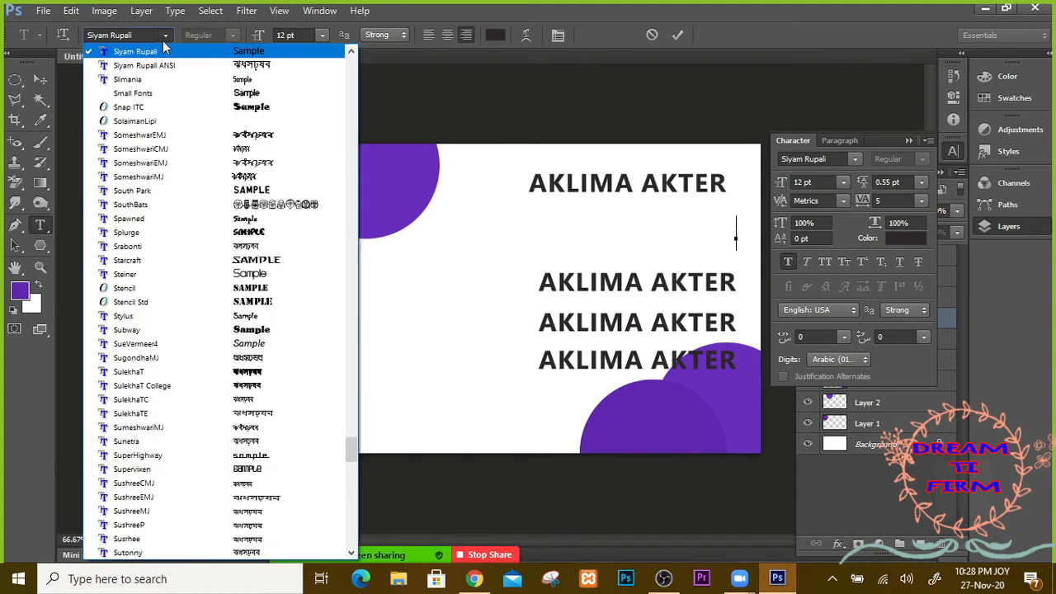
{"action": "left_click", "coordinate": [148, 34]}
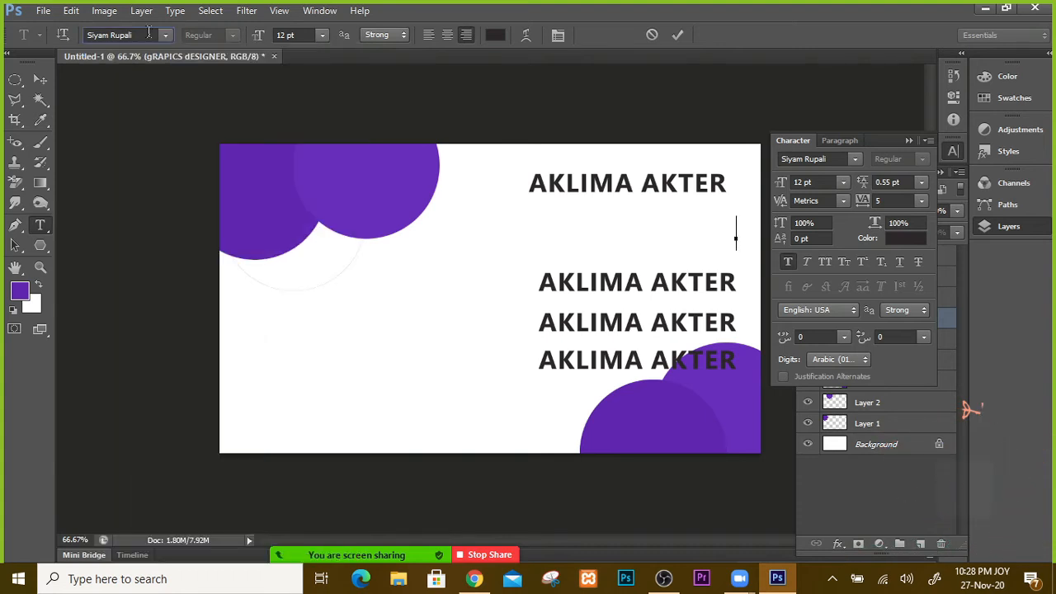
Step: Set the font to Times New Roman via the font field, select the TI text, and commit
{"action": "left_click_drag", "start_coordinate": [137, 33], "coordinate": [63, 40]}
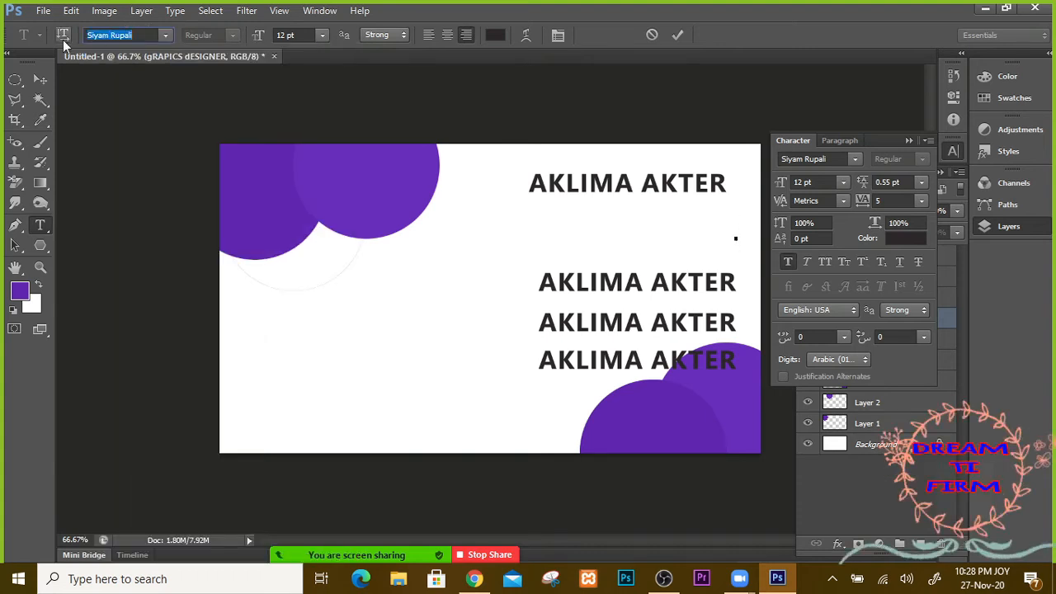
{"action": "type", "text": "Times New Rom..."}
{"action": "key", "text": "Return"}
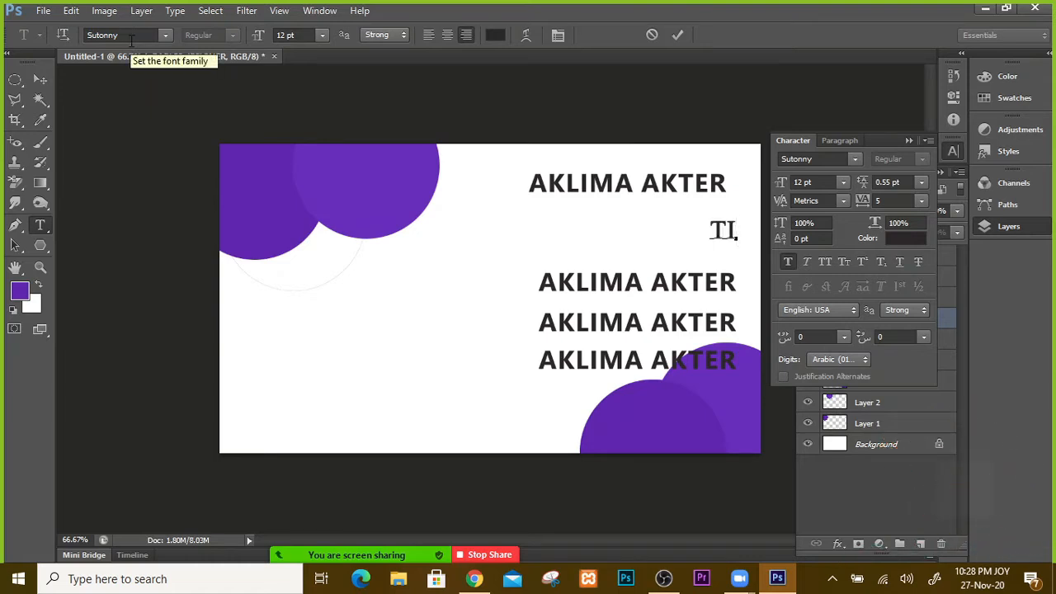
{"action": "left_click", "coordinate": [122, 34]}
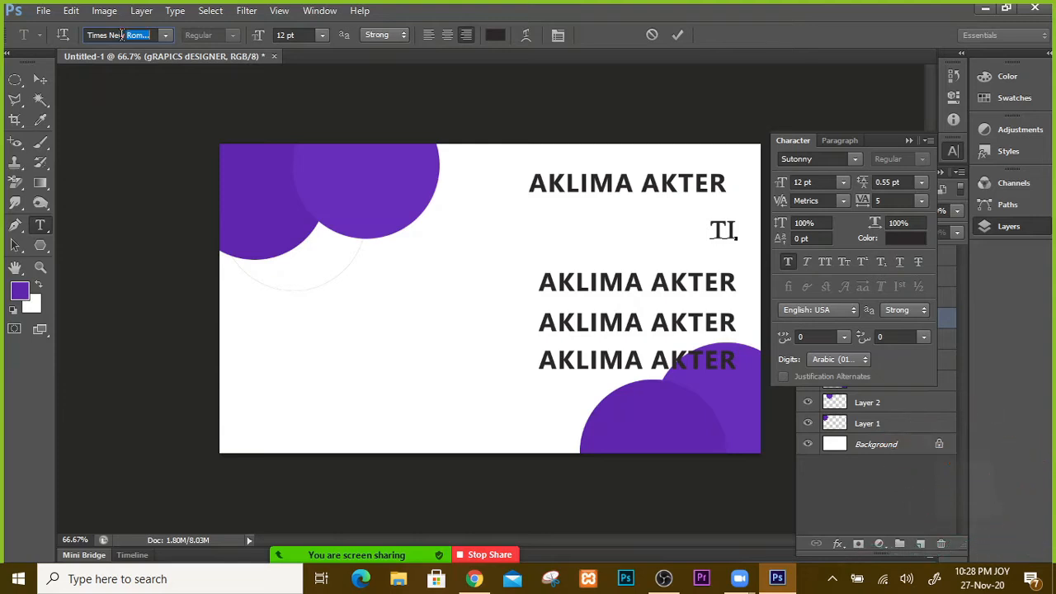
{"action": "key", "text": "Return"}
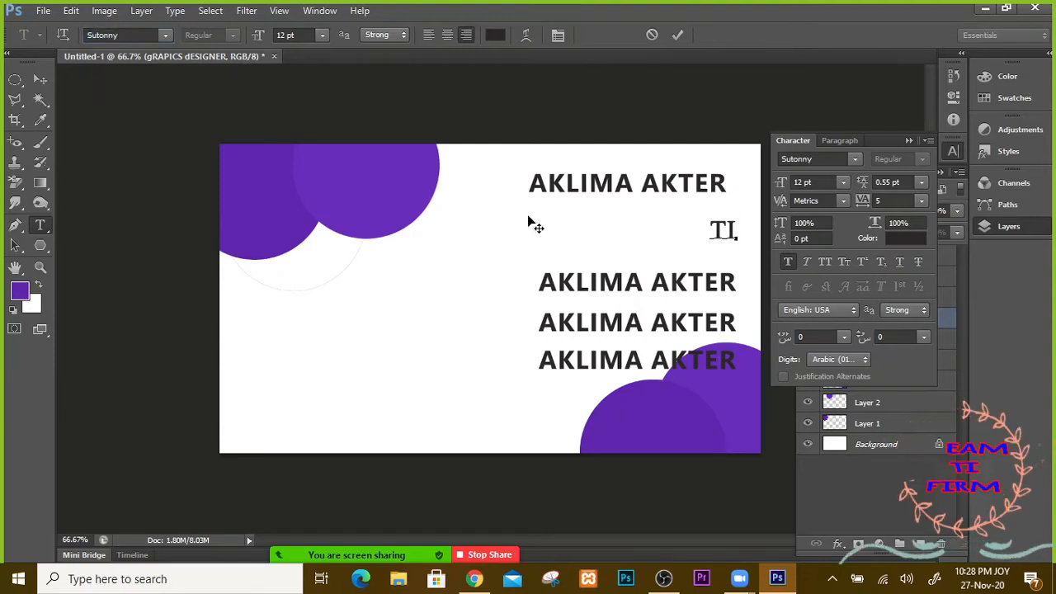
{"action": "left_click_drag", "start_coordinate": [710, 231], "coordinate": [744, 235]}
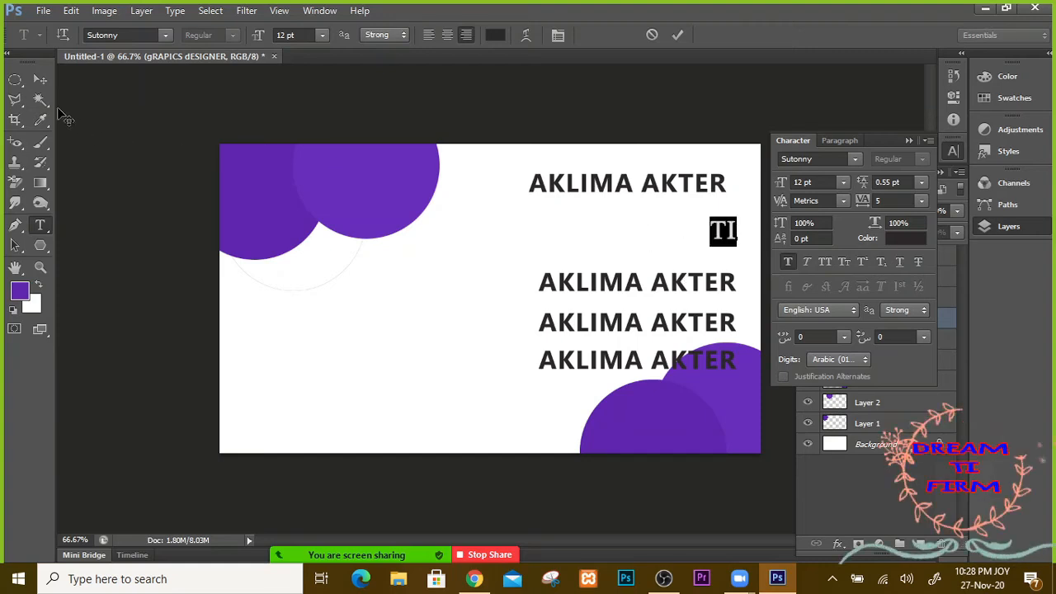
{"action": "left_click", "coordinate": [40, 80]}
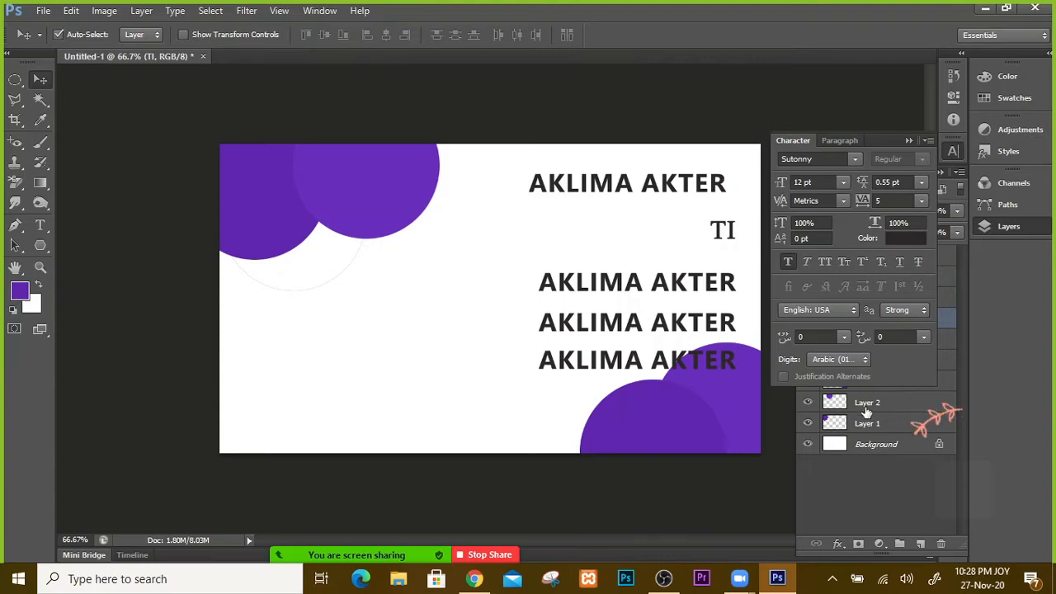
Step: Set the Character panel font to Times New Roman
{"action": "left_click", "coordinate": [857, 157]}
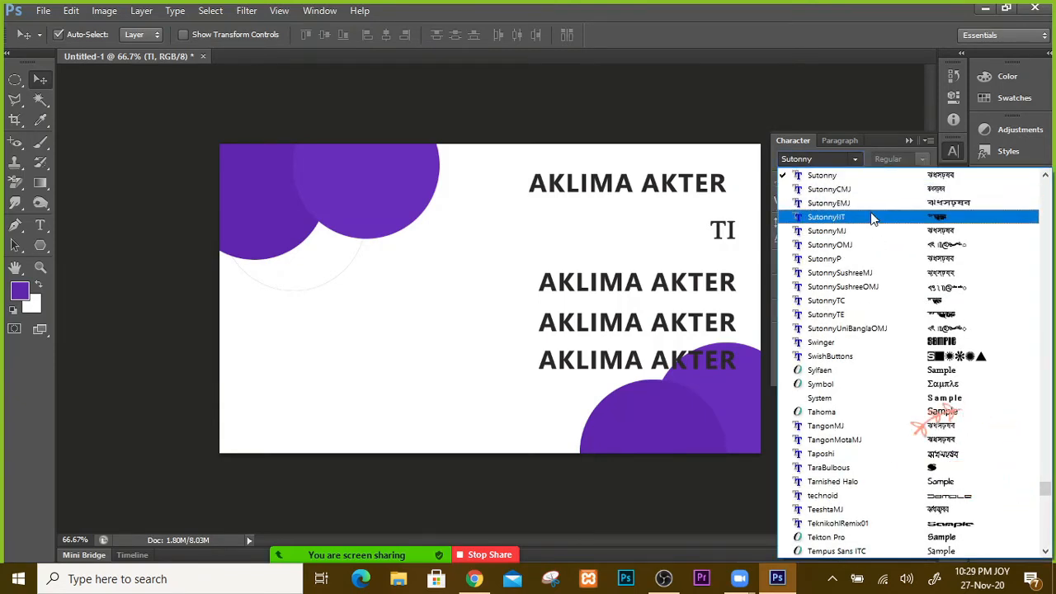
{"action": "key", "text": "Down"}
{"action": "key", "text": "Down"}
{"action": "key", "text": "Down"}
{"action": "key", "text": "Down"}
{"action": "key", "text": "Down"}
{"action": "key", "text": "Down"}
{"action": "key", "text": "Down"}
{"action": "key", "text": "Down"}
{"action": "key", "text": "Down"}
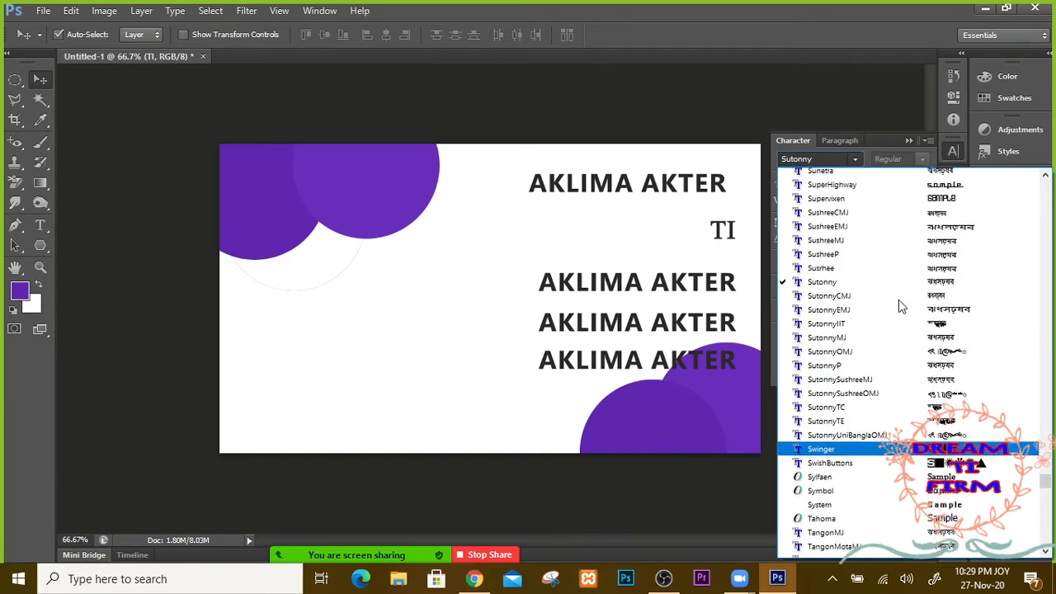
{"action": "scroll", "coordinate": [899, 305], "scroll_direction": "up", "scroll_amount": 2}
{"action": "scroll", "coordinate": [899, 305], "scroll_direction": "down", "scroll_amount": 7}
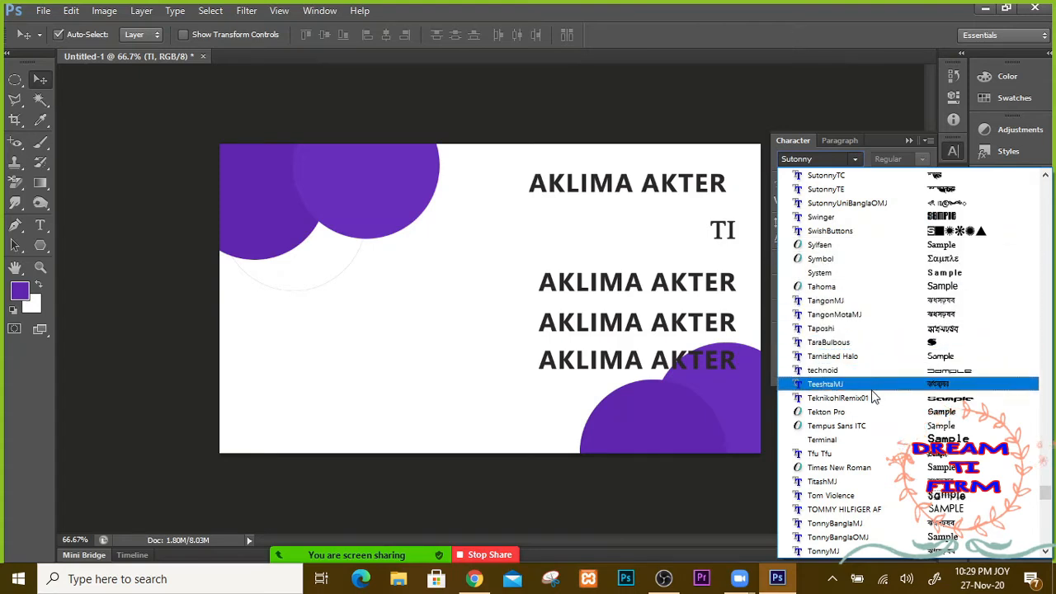
{"action": "scroll", "coordinate": [862, 412], "scroll_direction": "down", "scroll_amount": 2}
{"action": "left_click", "coordinate": [861, 432]}
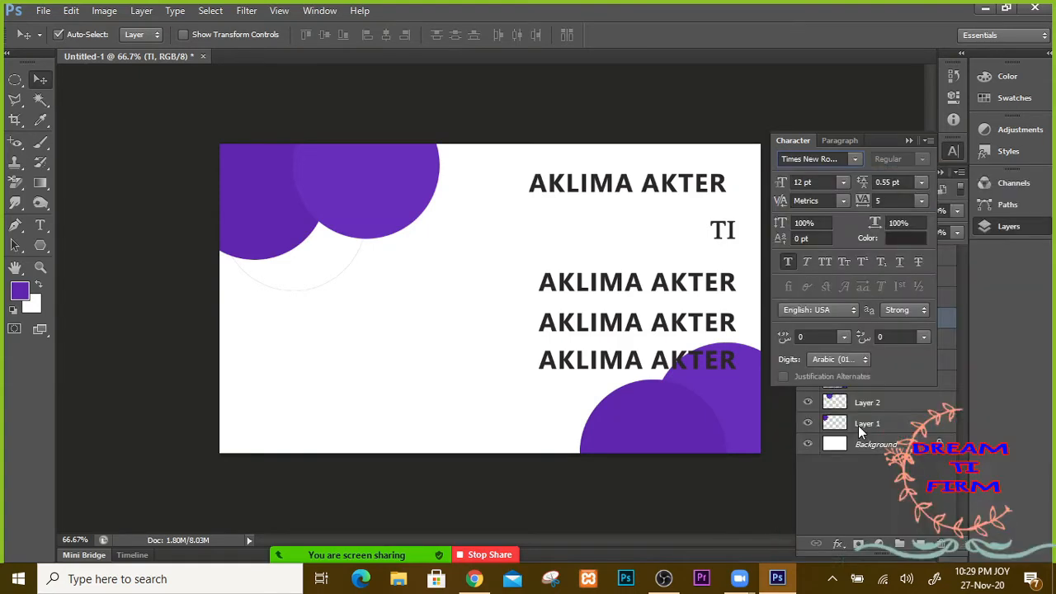
{"action": "left_click", "coordinate": [741, 234]}
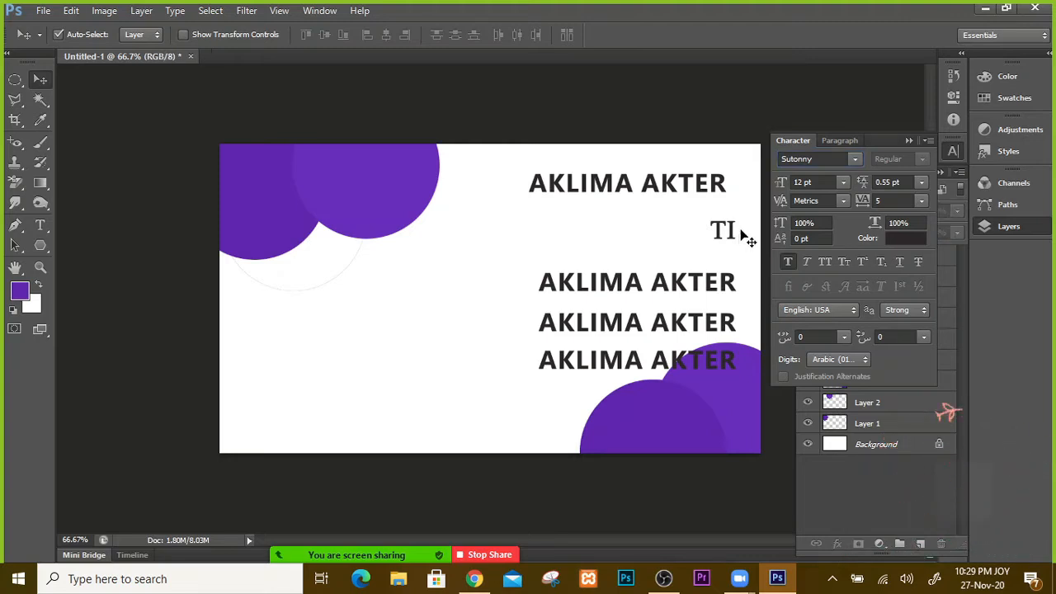
{"action": "left_click", "coordinate": [910, 141]}
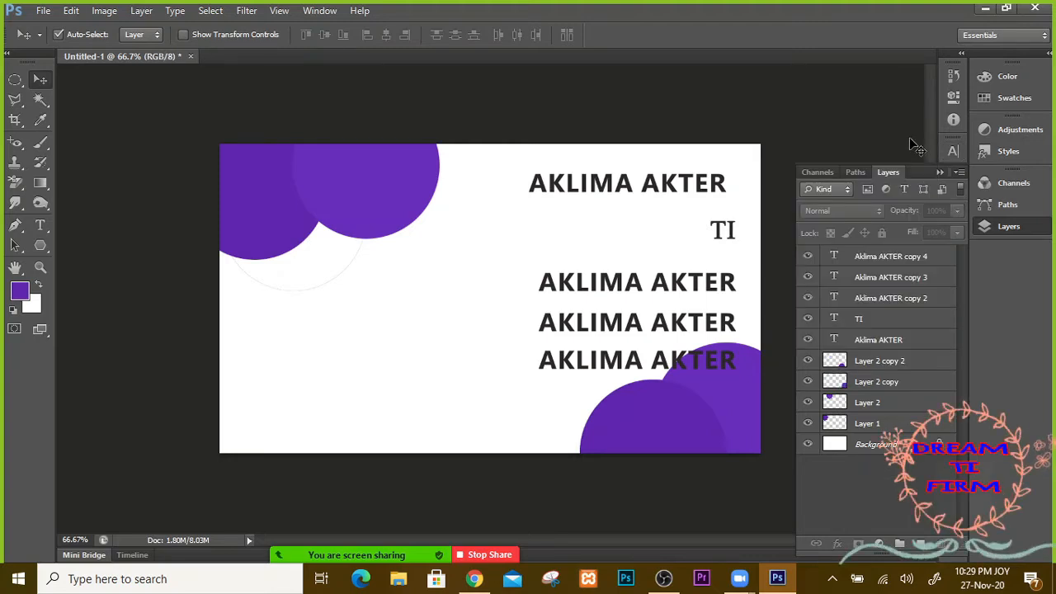
Step: Set the TI line to Times New Roman, retype it as EIJDK, then delete its layer
{"action": "double_click", "coordinate": [833, 320]}
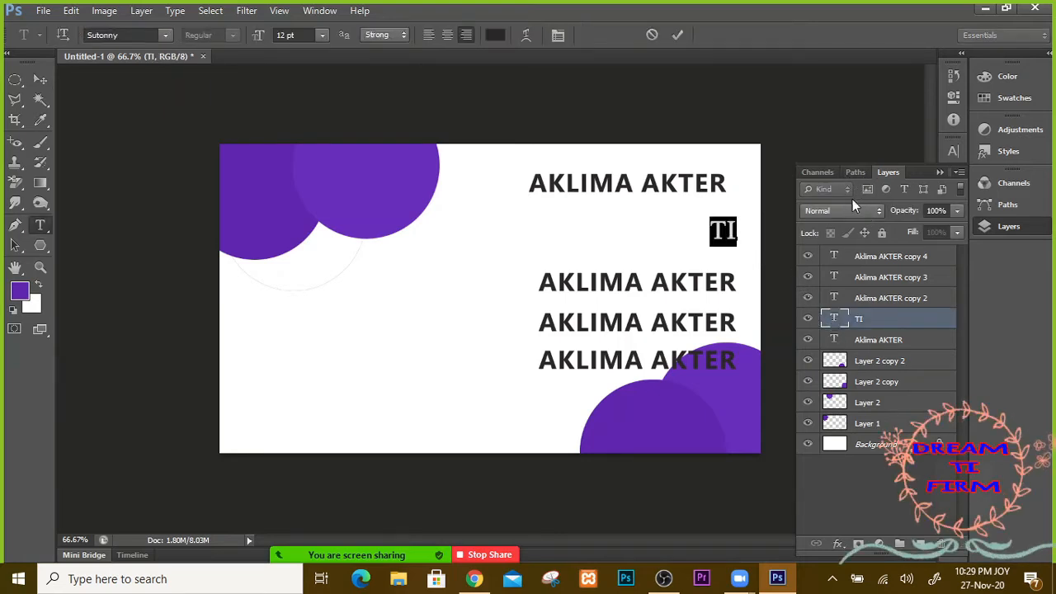
{"action": "left_click", "coordinate": [951, 154]}
{"action": "left_click", "coordinate": [856, 157]}
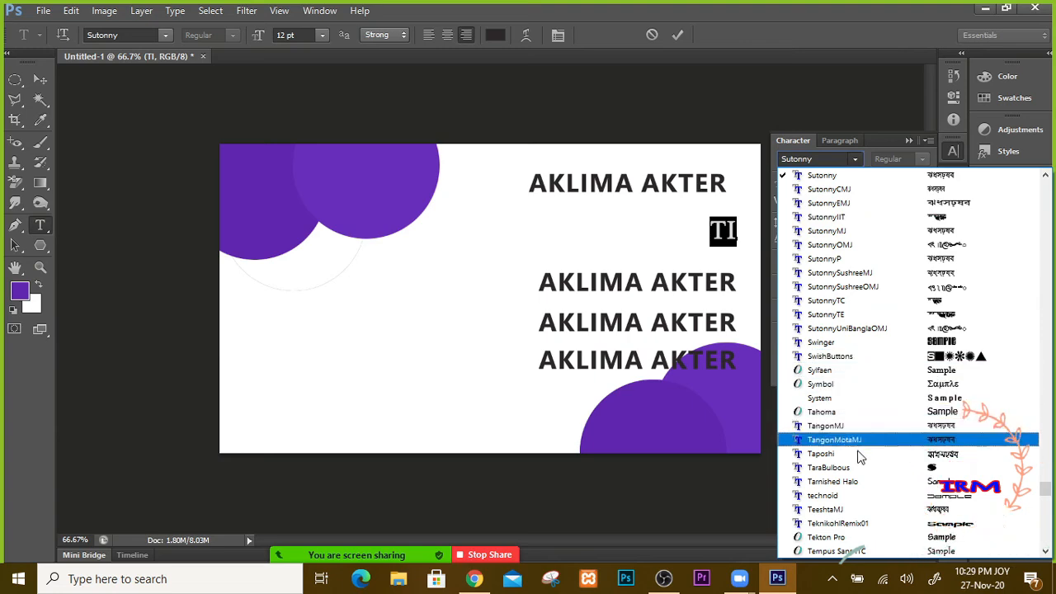
{"action": "scroll", "coordinate": [853, 487], "scroll_direction": "down", "scroll_amount": 2}
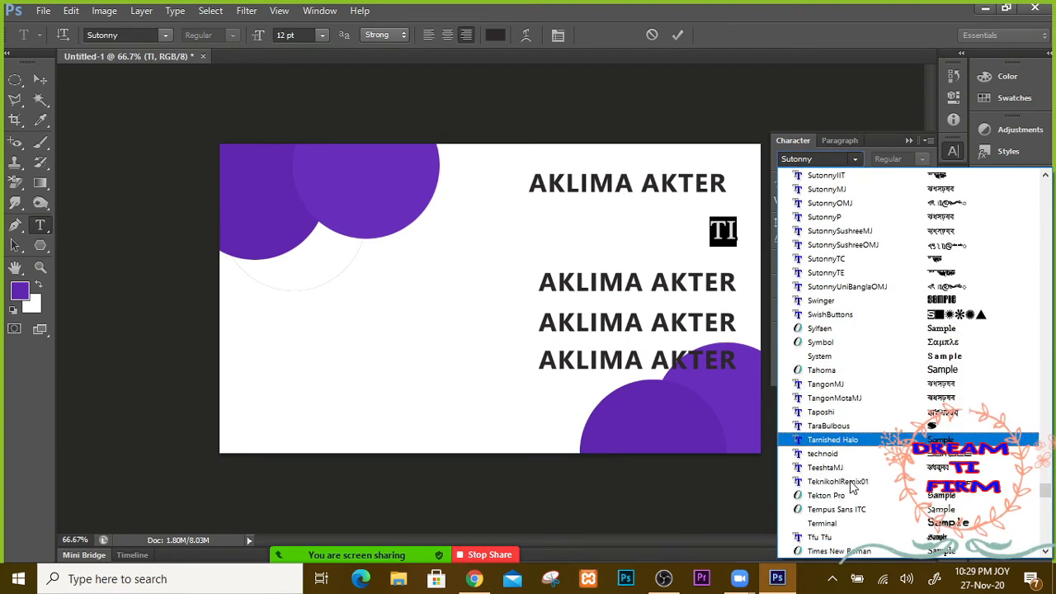
{"action": "left_click", "coordinate": [843, 503]}
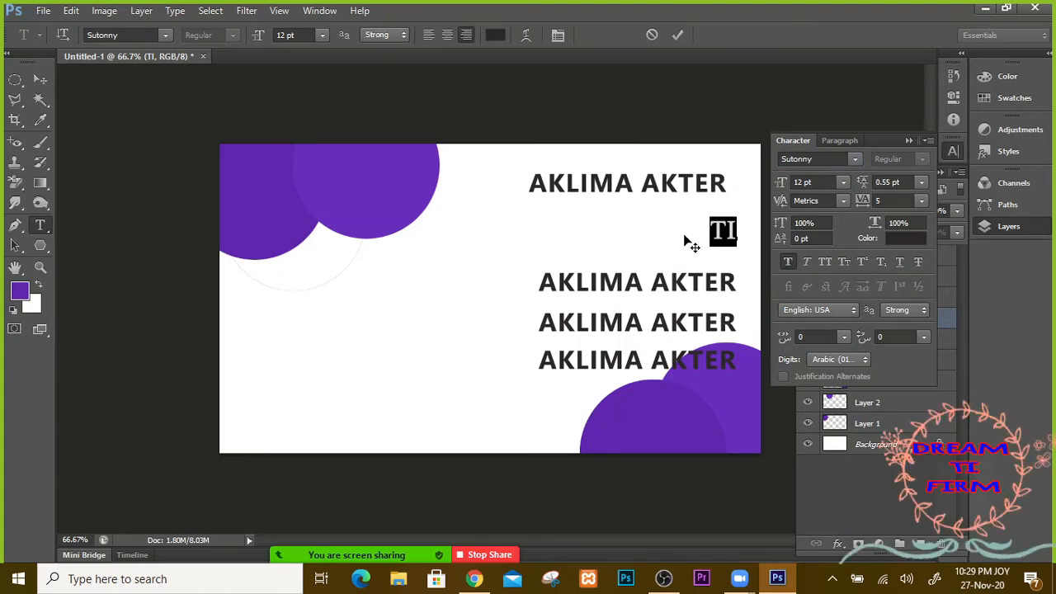
{"action": "key", "text": "Right"}
{"action": "key", "text": "BackSpace"}
{"action": "key", "text": "BackSpace"}
{"action": "type", "text": "EIJDK"}
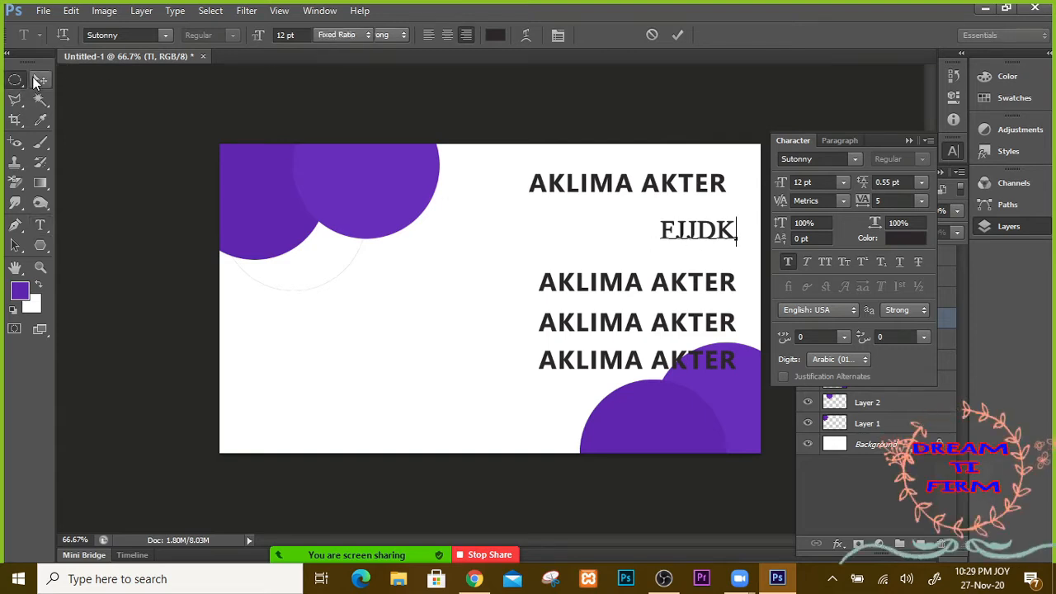
{"action": "key", "text": "Escape"}
{"action": "left_click", "coordinate": [908, 141]}
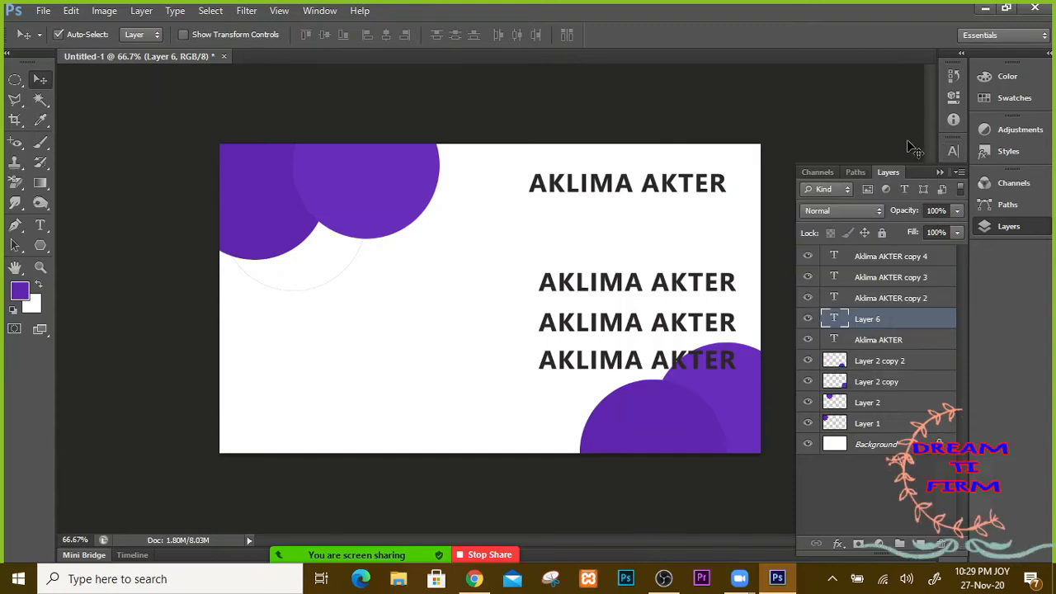
{"action": "left_click_drag", "start_coordinate": [831, 322], "coordinate": [945, 542]}
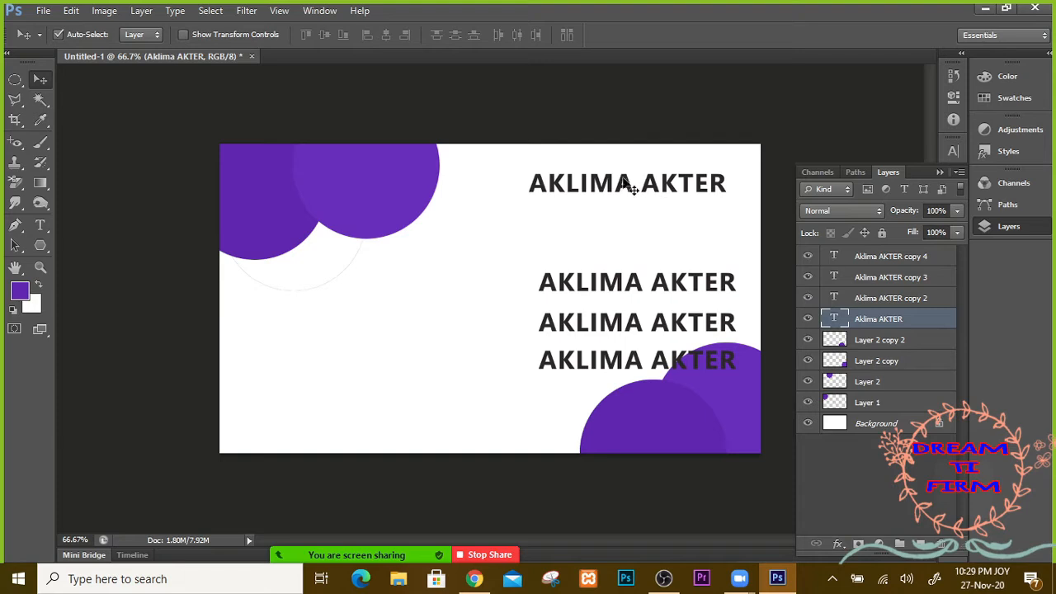
Step: Drag a duplicate of the top name line into the gap below and set it in Tempus Sans ITC
{"action": "left_click_drag", "start_coordinate": [627, 185], "coordinate": [632, 228]}
{"action": "mouse_move", "coordinate": [631, 229]}
{"action": "left_mouse_down"}
{"action": "mouse_move", "coordinate": [626, 183]}
{"action": "mouse_move", "coordinate": [621, 225]}
{"action": "left_mouse_up"}
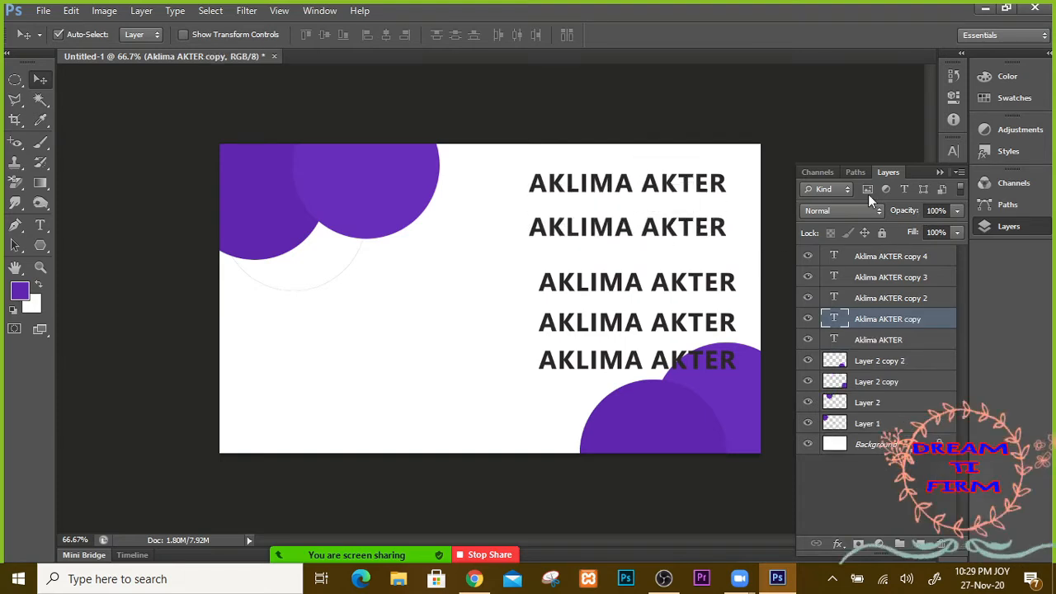
{"action": "left_click", "coordinate": [953, 152]}
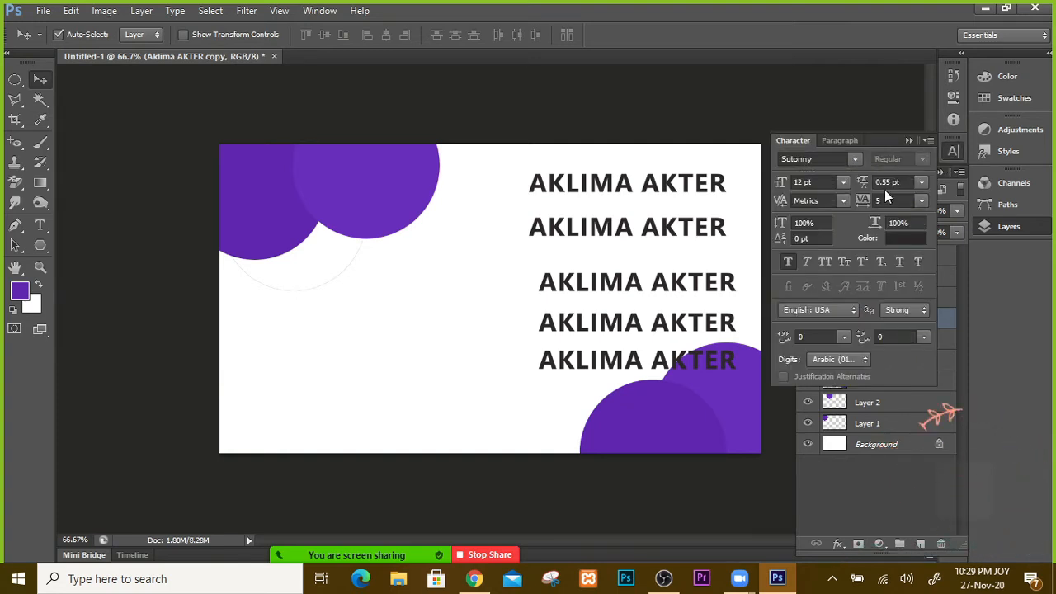
{"action": "left_click", "coordinate": [855, 159]}
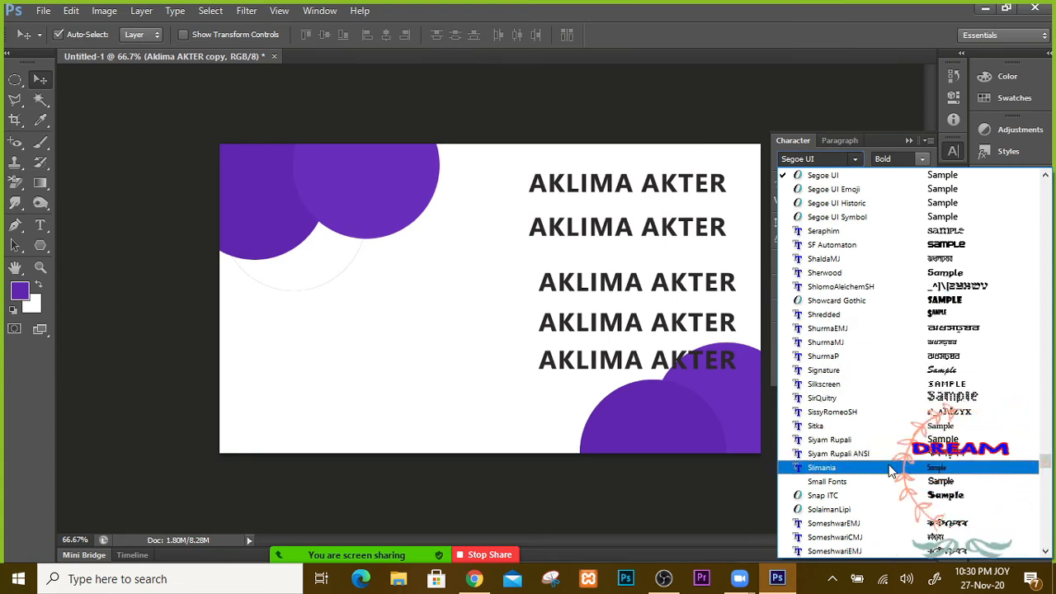
{"action": "scroll", "coordinate": [904, 475], "scroll_direction": "down", "scroll_amount": 4}
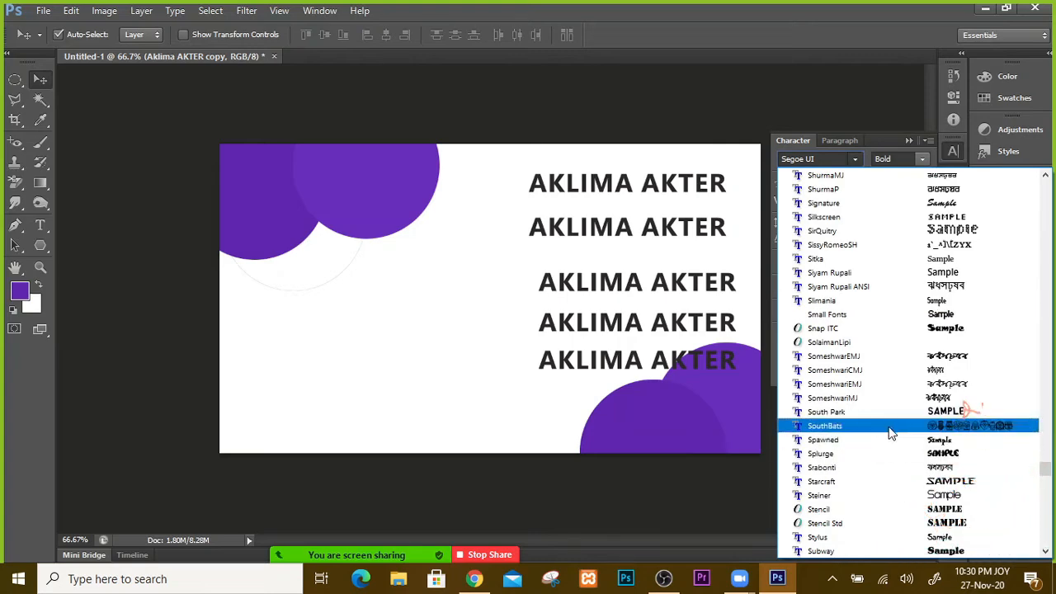
{"action": "scroll", "coordinate": [891, 446], "scroll_direction": "down", "scroll_amount": 5}
{"action": "scroll", "coordinate": [891, 443], "scroll_direction": "down", "scroll_amount": 10}
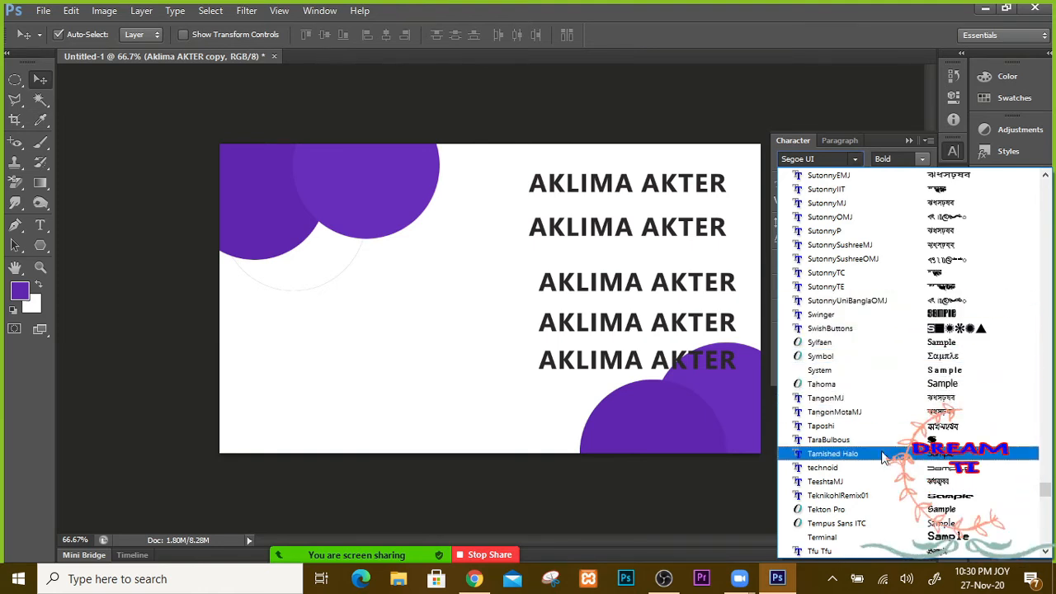
{"action": "left_click", "coordinate": [867, 523]}
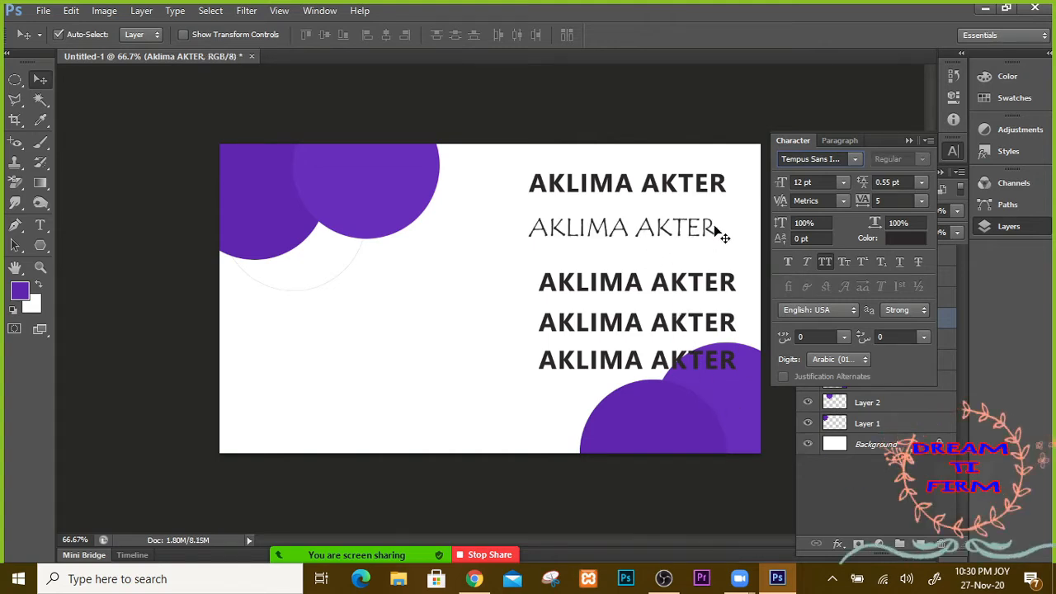
{"action": "left_click", "coordinate": [908, 140]}
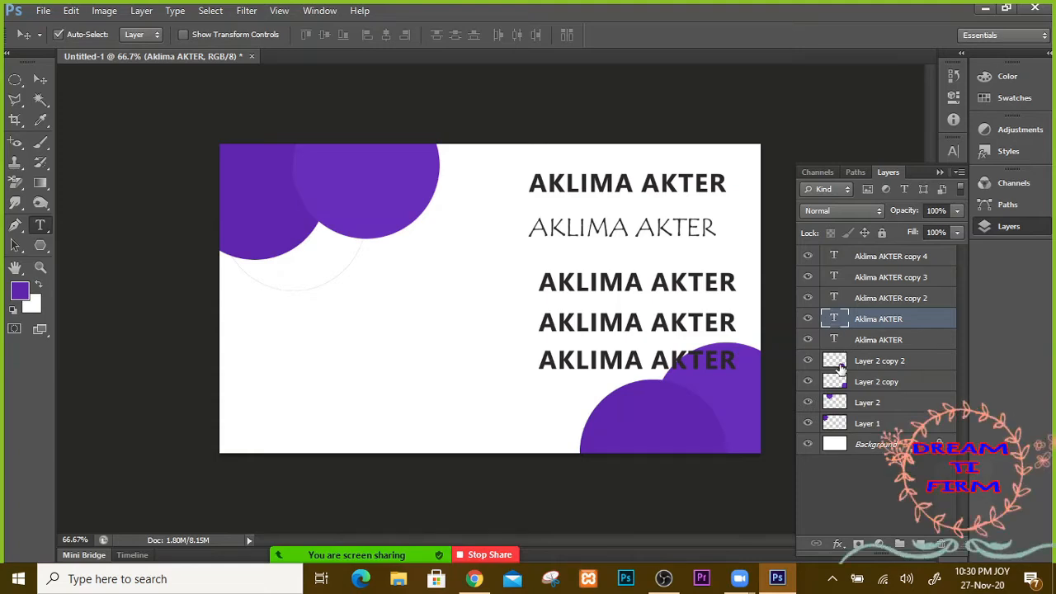
Step: Select all of the copied name line's text and retype it as the start of GRPAPICS
{"action": "double_click", "coordinate": [839, 322]}
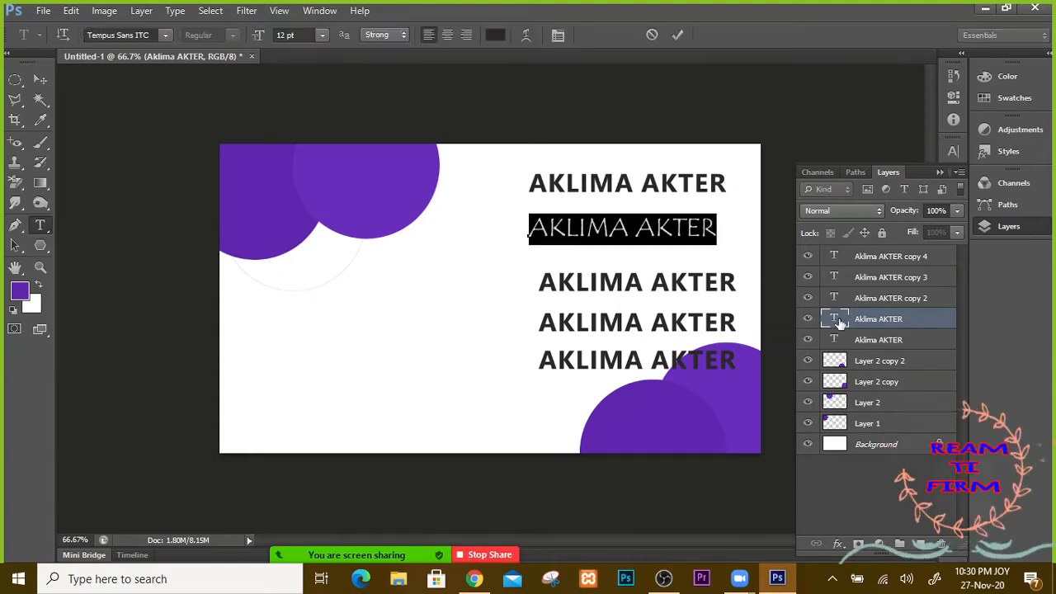
{"action": "left_click", "coordinate": [642, 272]}
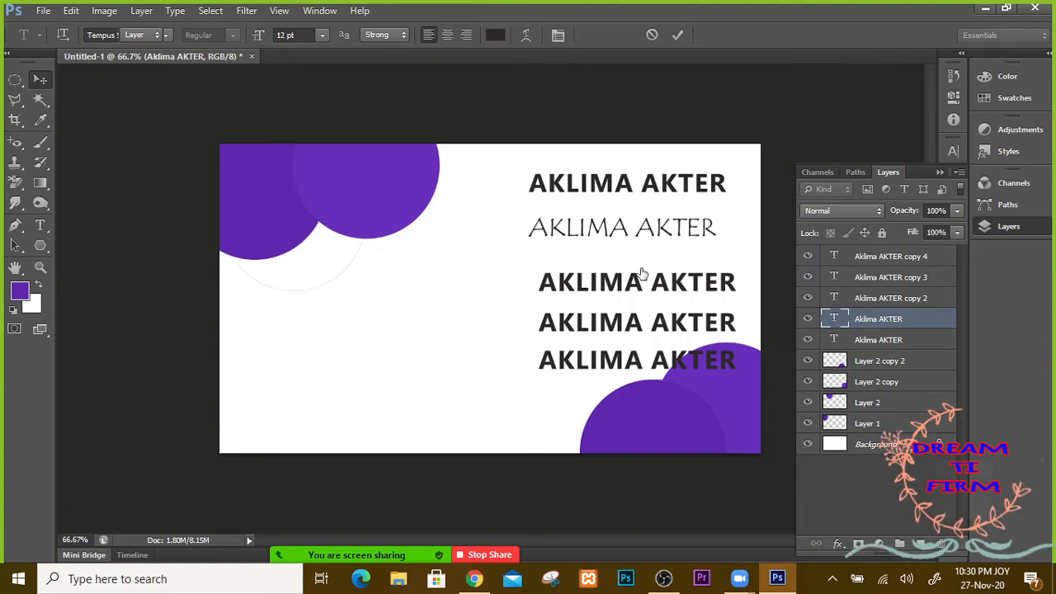
{"action": "key", "text": "ctrl+a"}
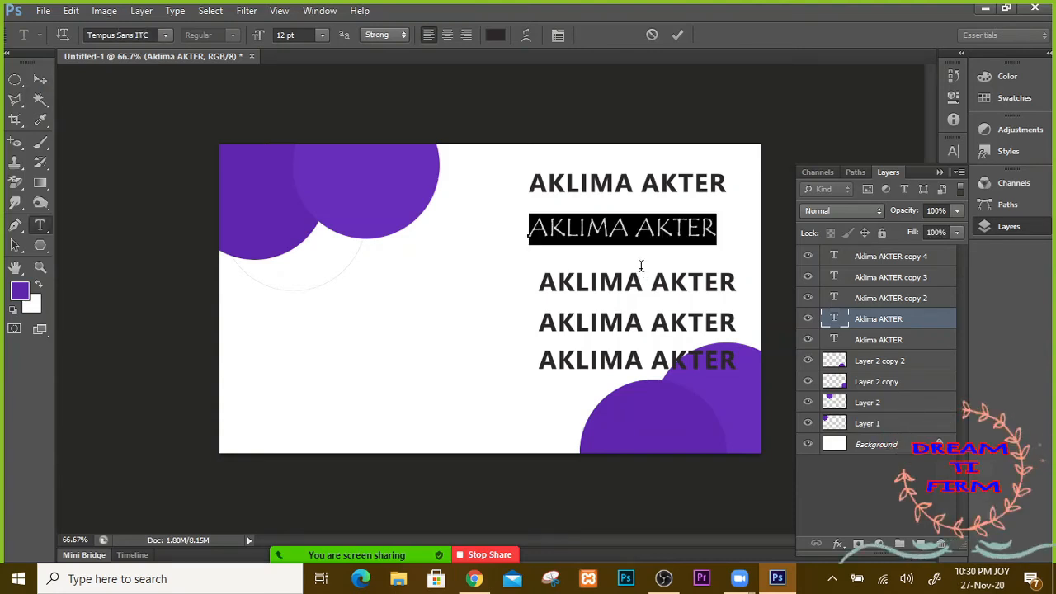
{"action": "type", "text": "G"}
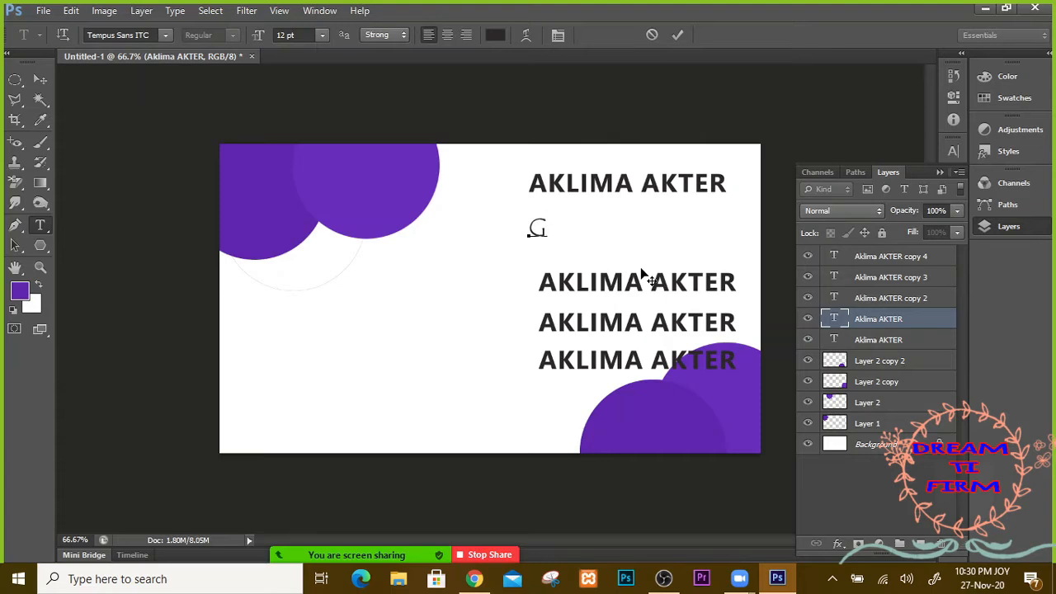
{"action": "type", "text": "R"}
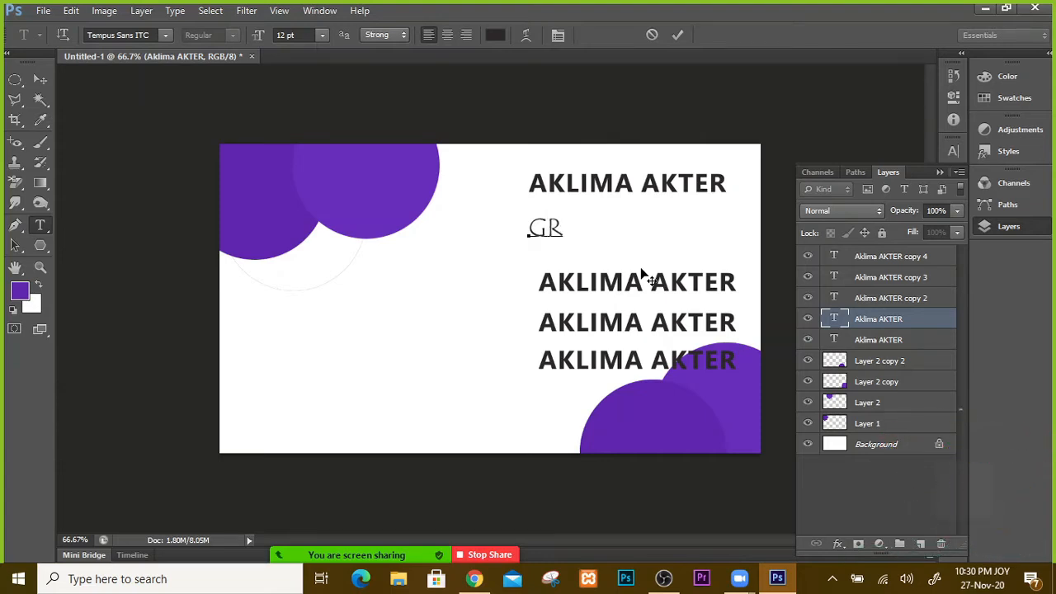
{"action": "key", "text": "BackSpace"}
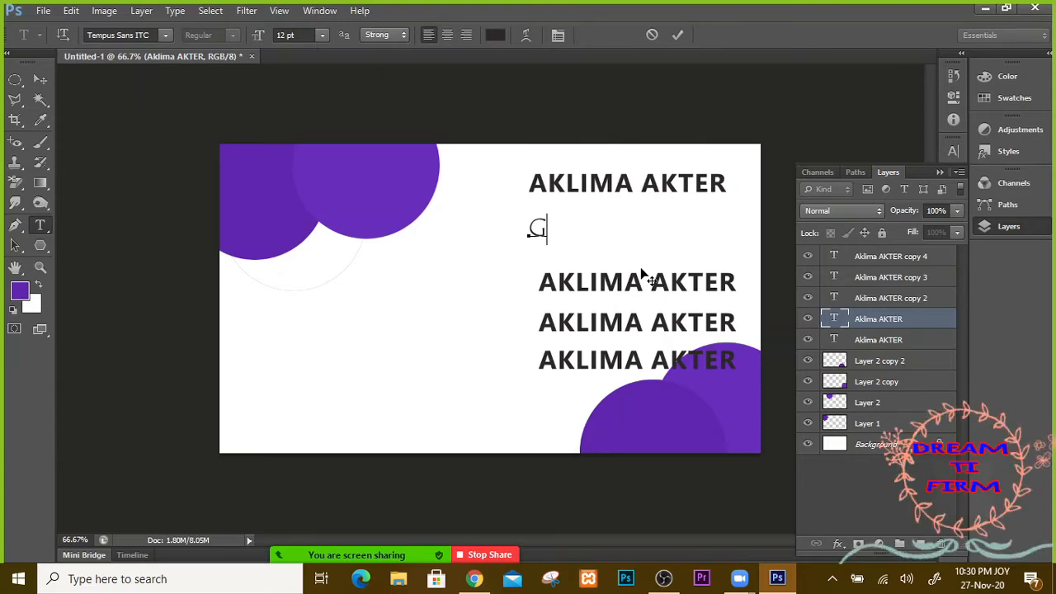
{"action": "type", "text": "RPAIN"}
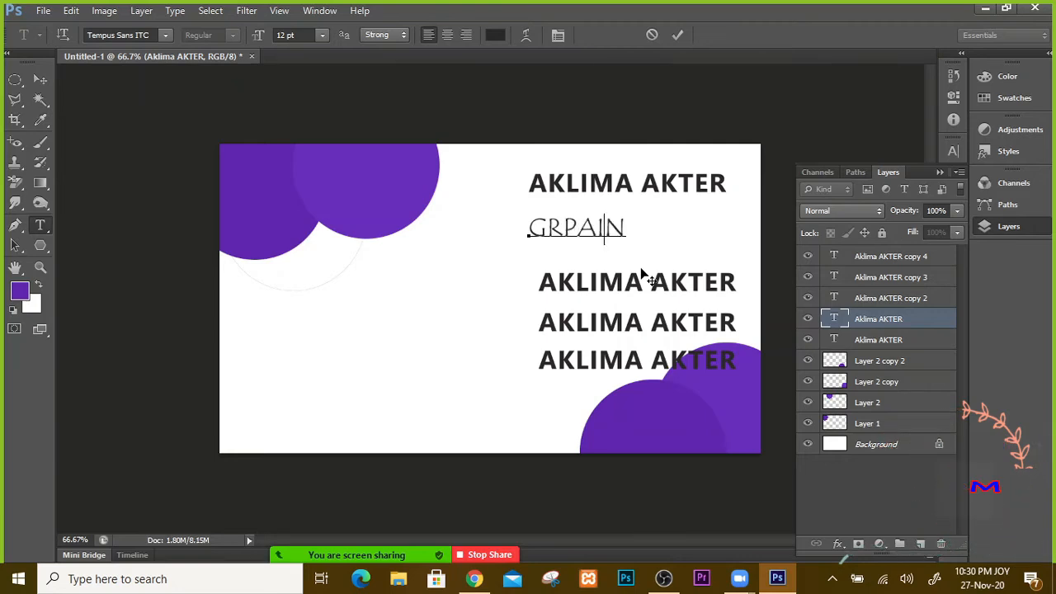
{"action": "key", "text": "BackSpace"}
{"action": "key", "text": "BackSpace"}
{"action": "type", "text": "PICS"}
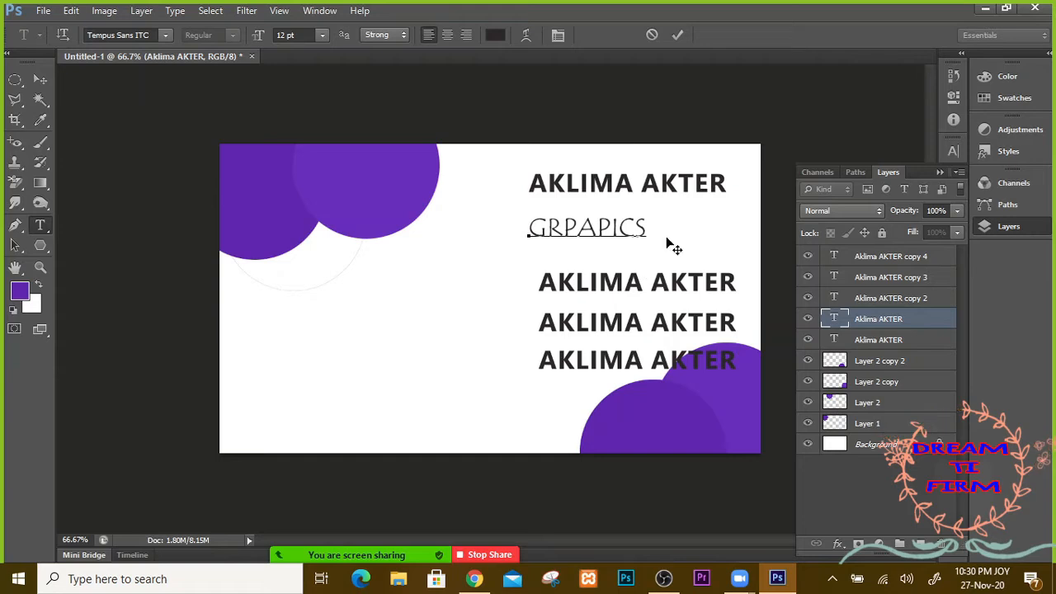
Step: Right-align the line, add 'DESIGNAER', and move it right under the name
{"action": "left_click", "coordinate": [467, 35]}
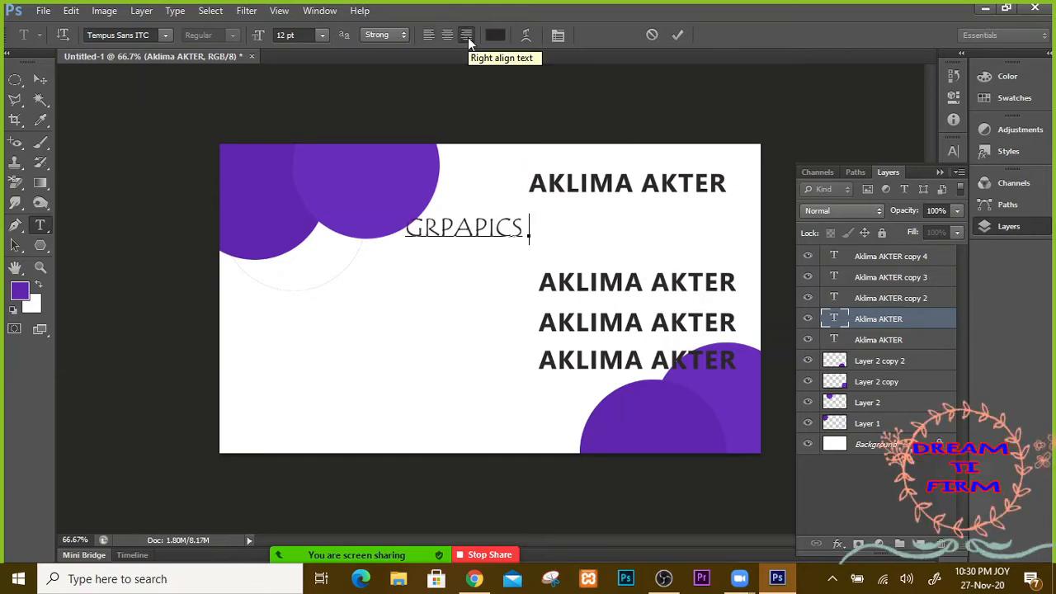
{"action": "type", "text": "DESIN"}
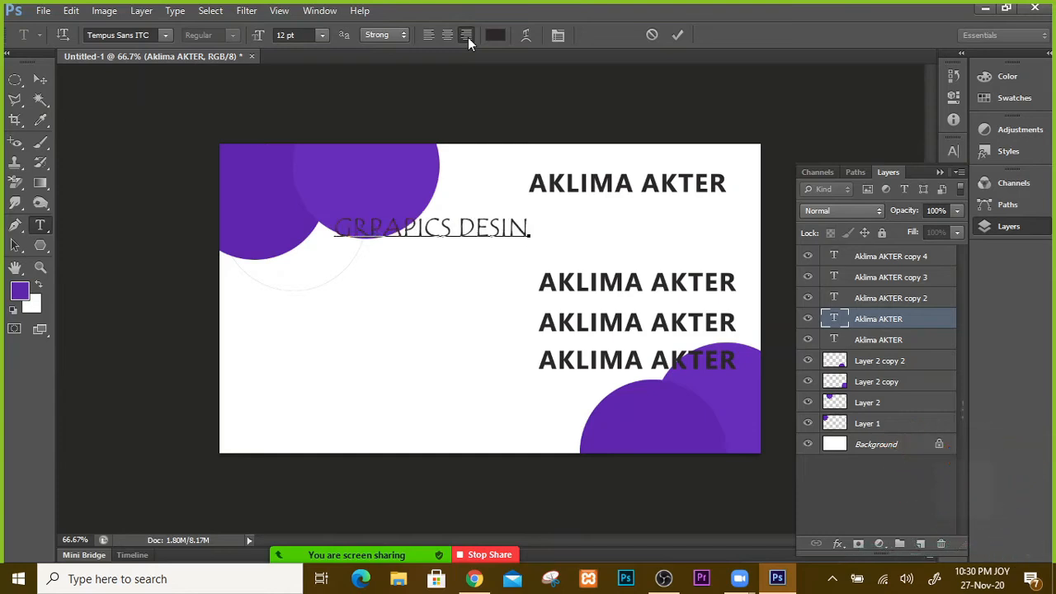
{"action": "key", "text": "BackSpace"}
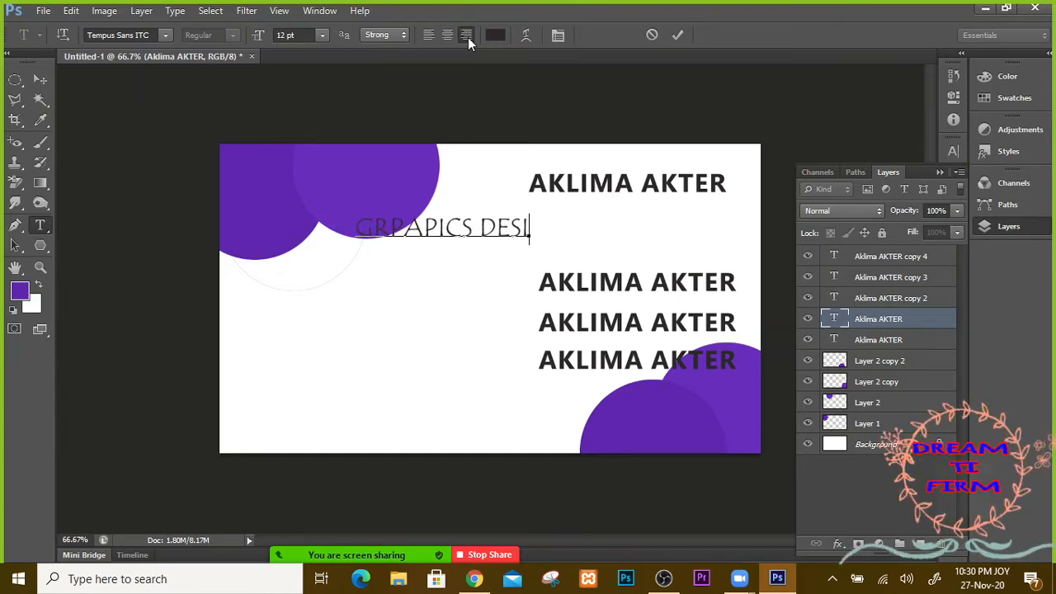
{"action": "type", "text": "GNAER"}
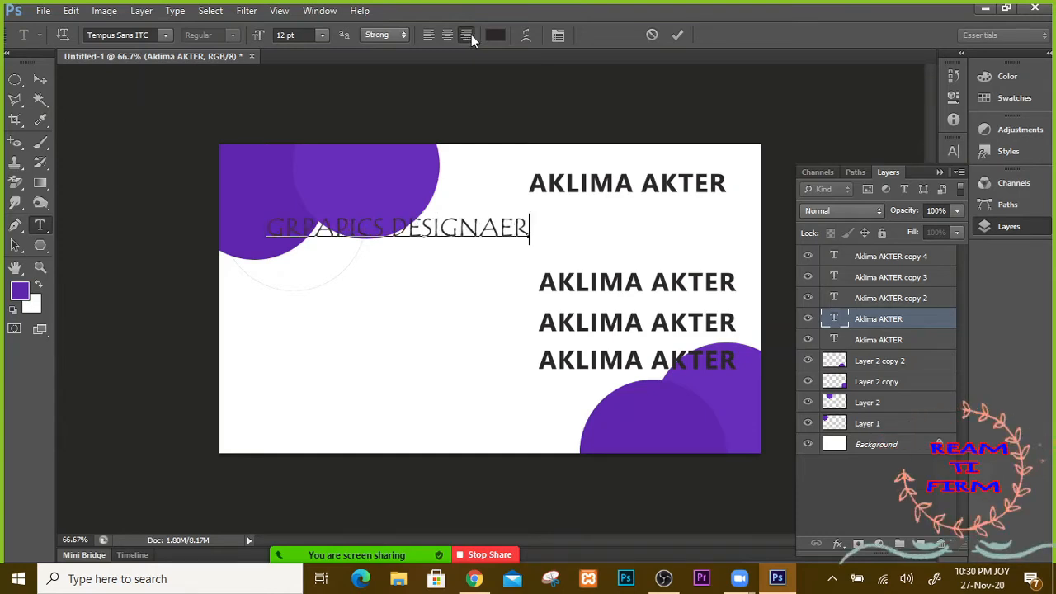
{"action": "left_click", "coordinate": [43, 80]}
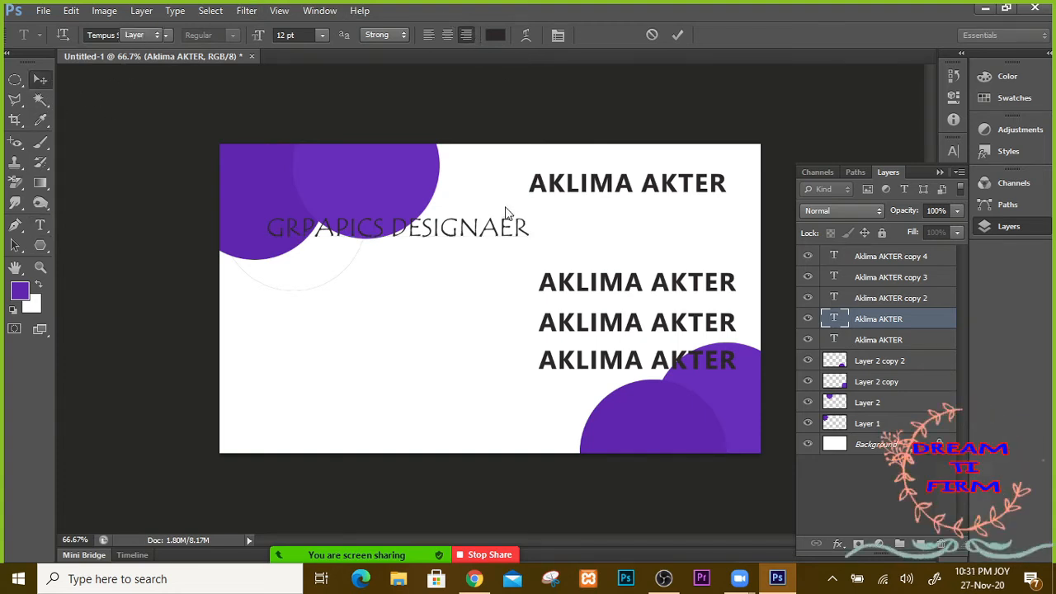
{"action": "left_click_drag", "start_coordinate": [424, 239], "coordinate": [615, 235]}
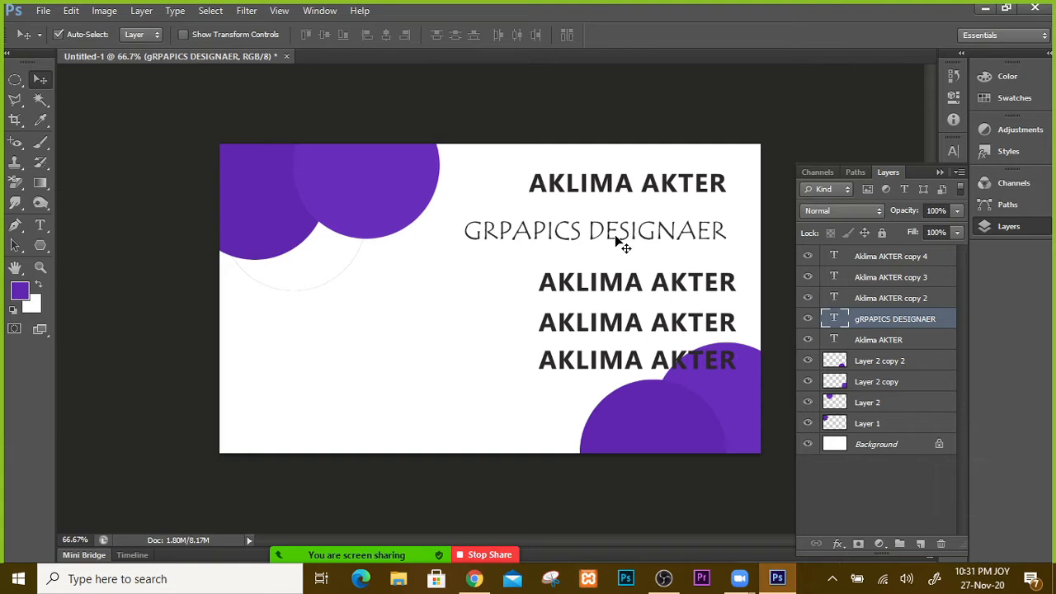
Step: Scale the GRPAPICS DESIGNAER title to about 54% and move it up under the name at right
{"action": "key", "text": "ctrl+t"}
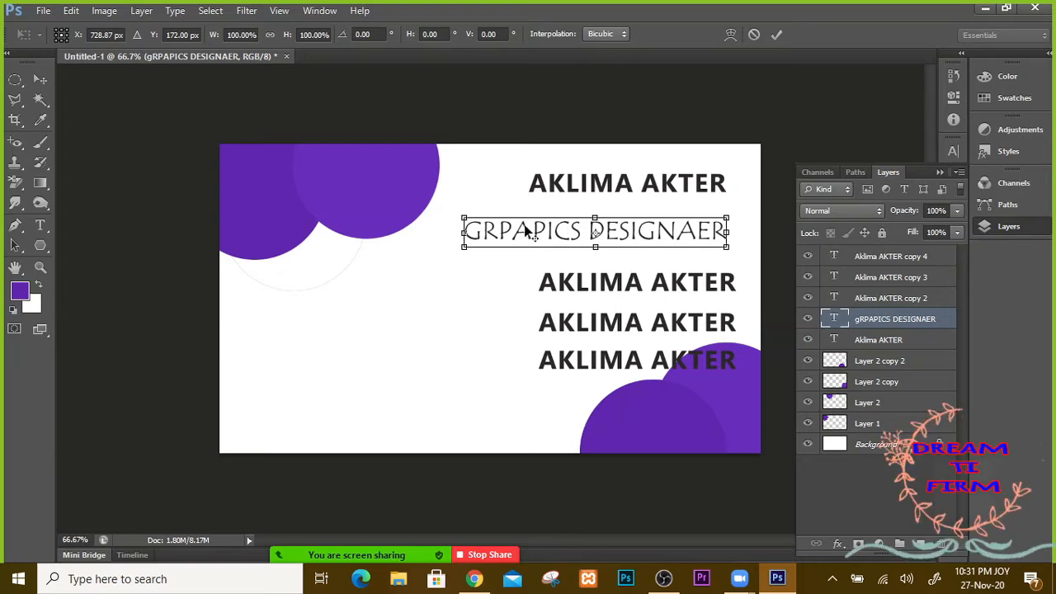
{"action": "left_click_drag", "start_coordinate": [464, 220], "coordinate": [522, 229]}
{"action": "left_click_drag", "start_coordinate": [609, 234], "coordinate": [672, 219]}
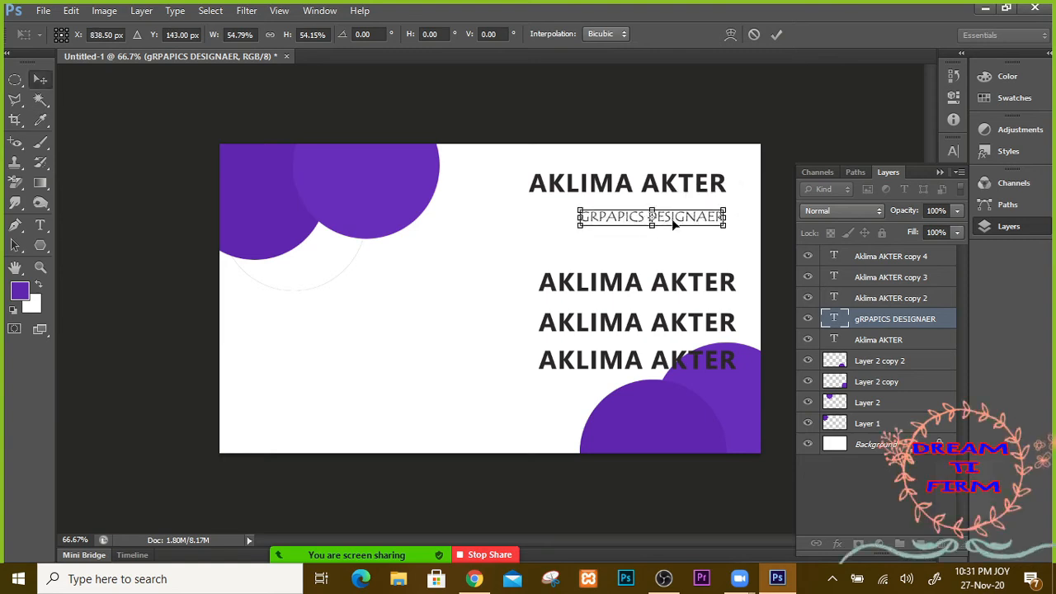
{"action": "key", "text": "Return"}
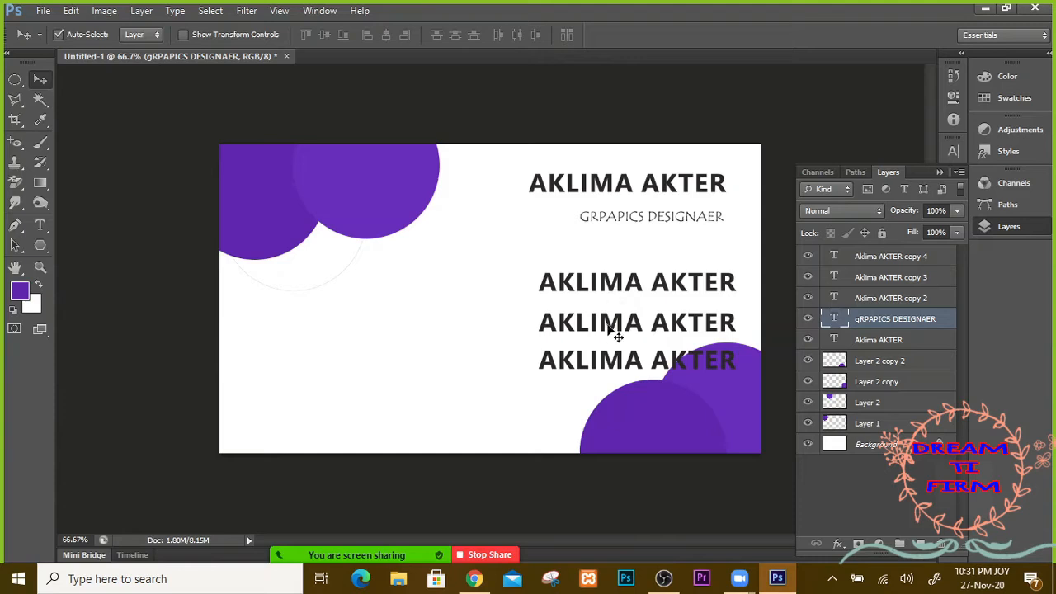
{"action": "left_click", "coordinate": [626, 281]}
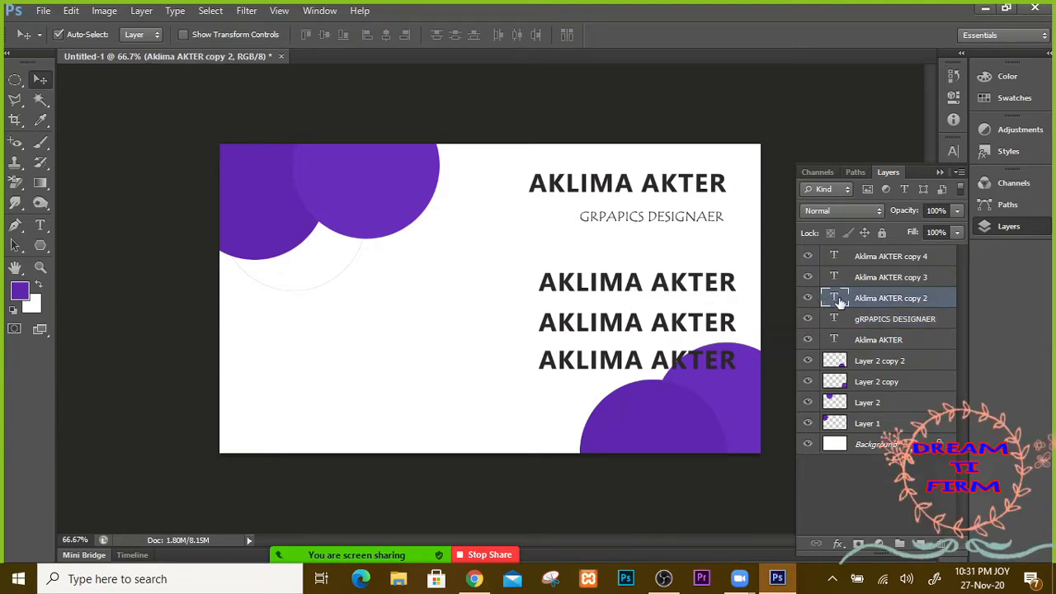
Step: Retype the first repeated name line as ADDRESS, shift it right, and move the two lines below down
{"action": "key", "text": "t"}
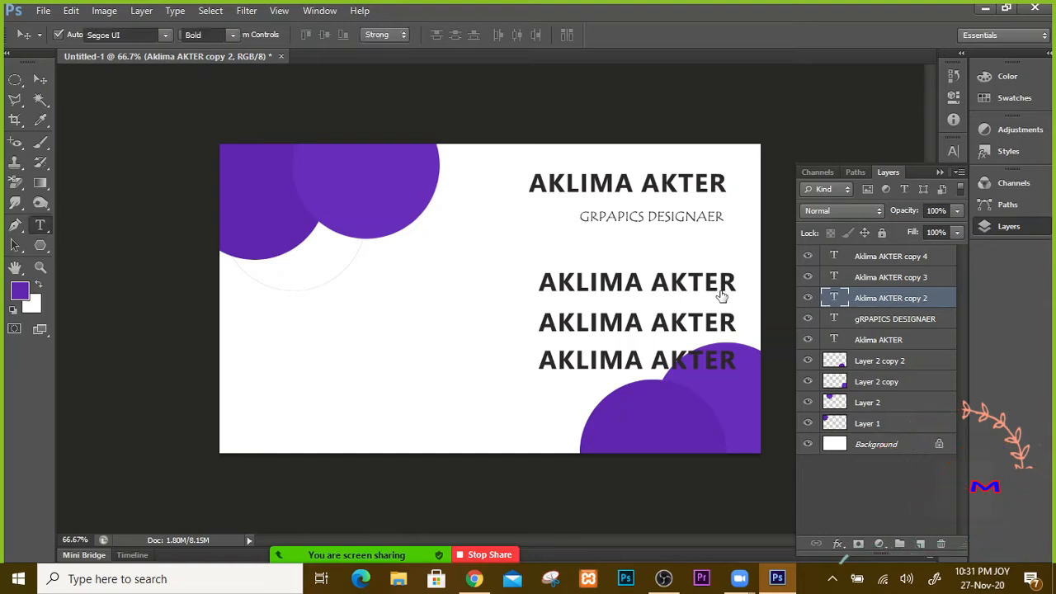
{"action": "triple_click", "coordinate": [741, 282]}
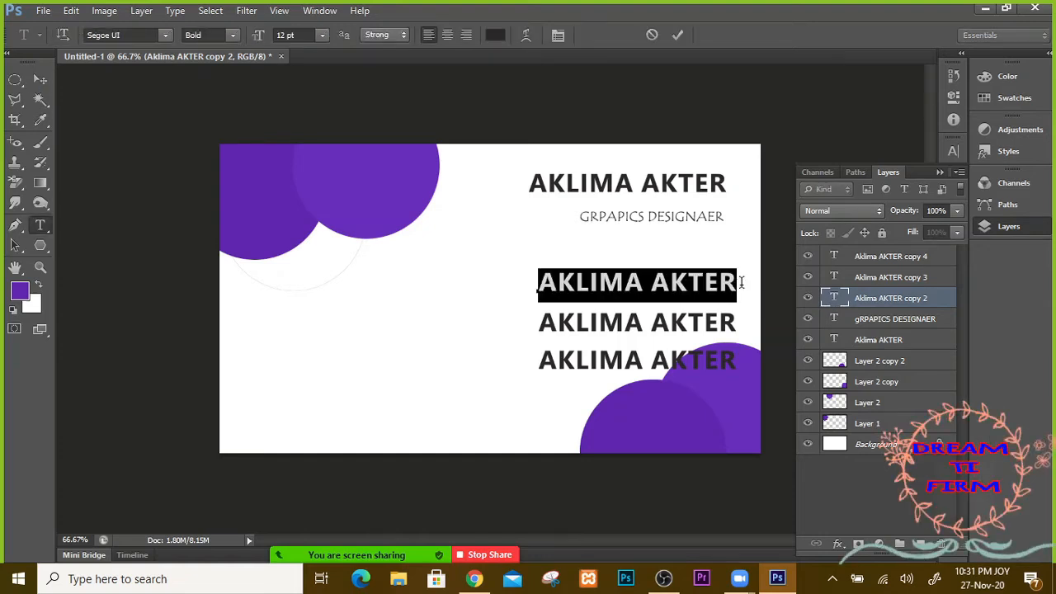
{"action": "type", "text": "A"}
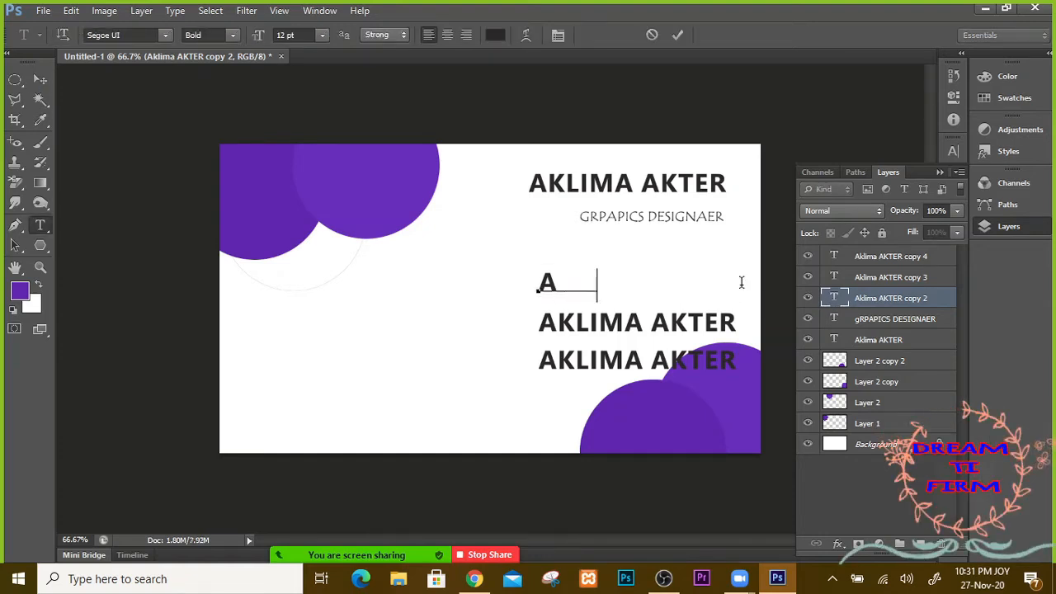
{"action": "type", "text": "DDRESS"}
{"action": "key", "text": "Left"}
{"action": "key", "text": "Left"}
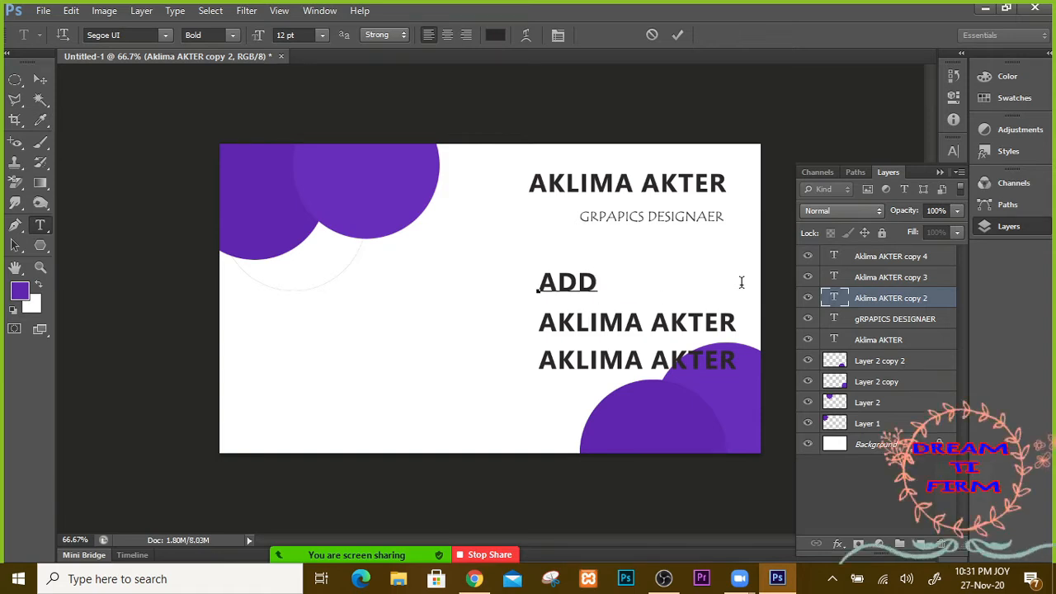
{"action": "key", "text": "BackSpace"}
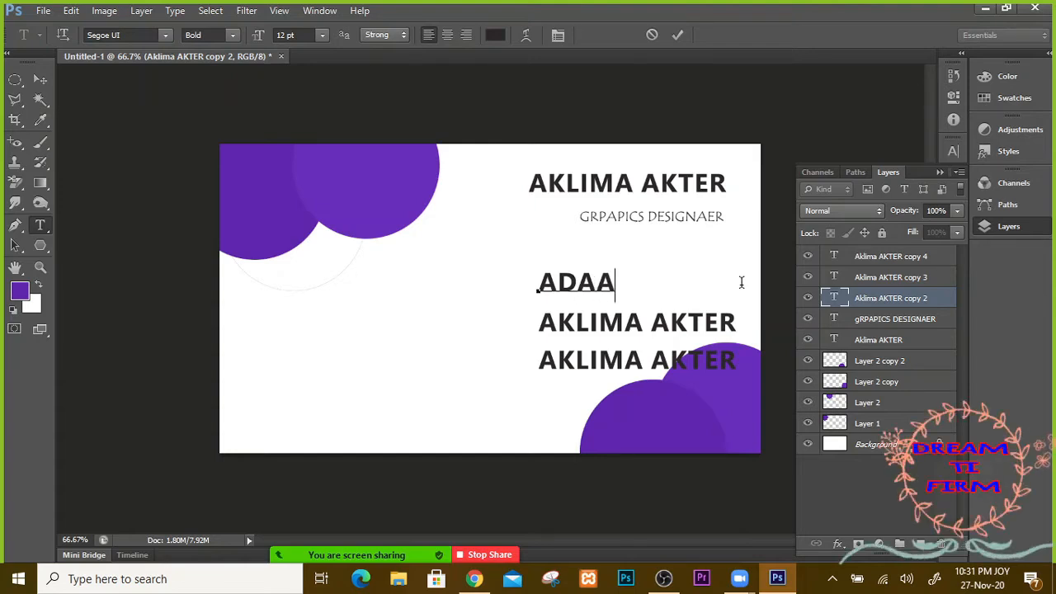
{"action": "key", "text": "BackSpace"}
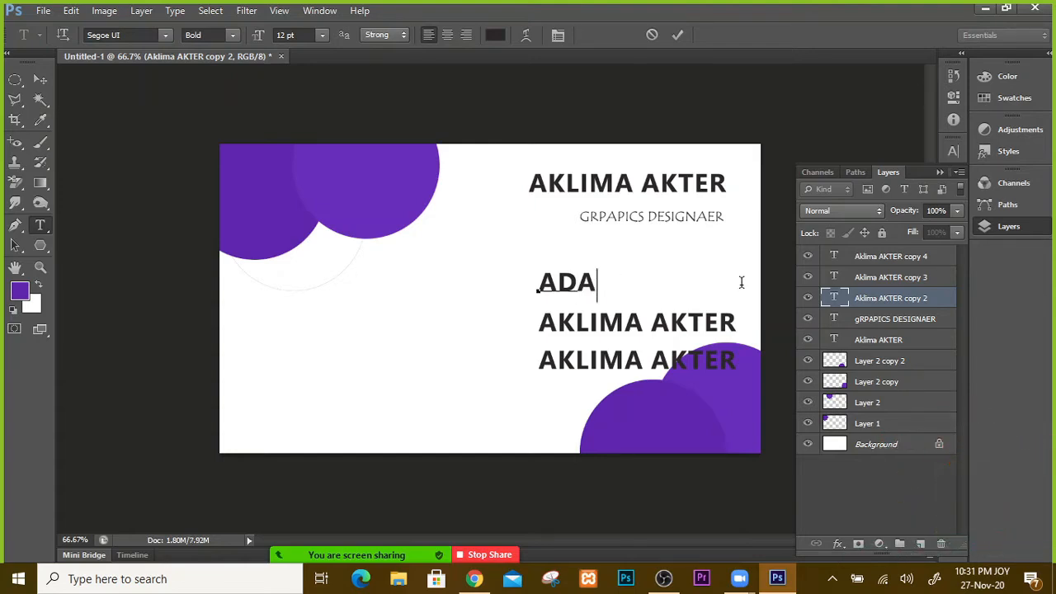
{"action": "type", "text": "RESS"}
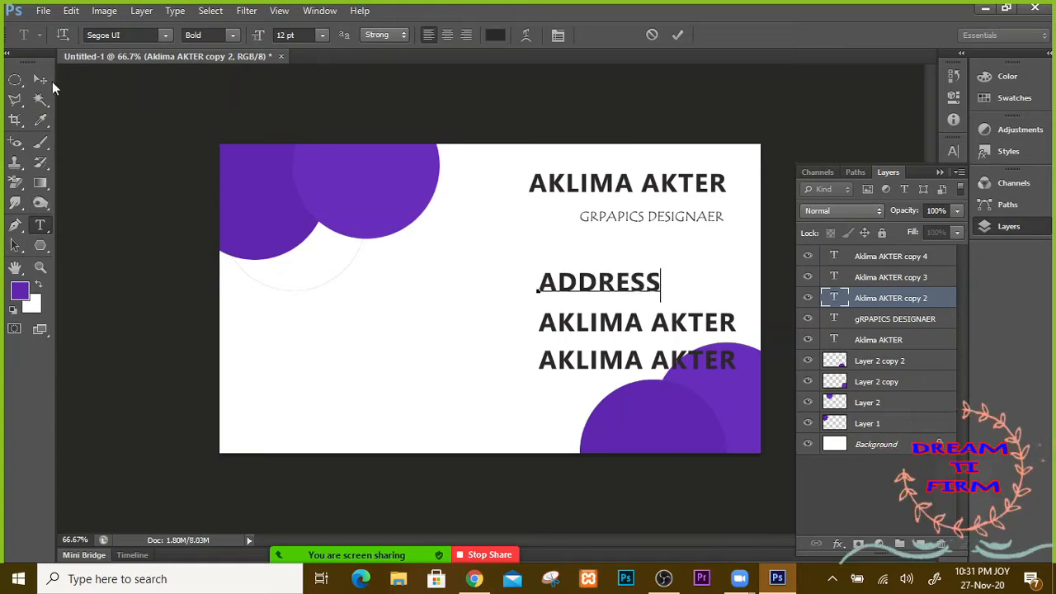
{"action": "left_click_drag", "start_coordinate": [600, 295], "coordinate": [663, 295]}
{"action": "left_click_drag", "start_coordinate": [675, 337], "coordinate": [677, 384]}
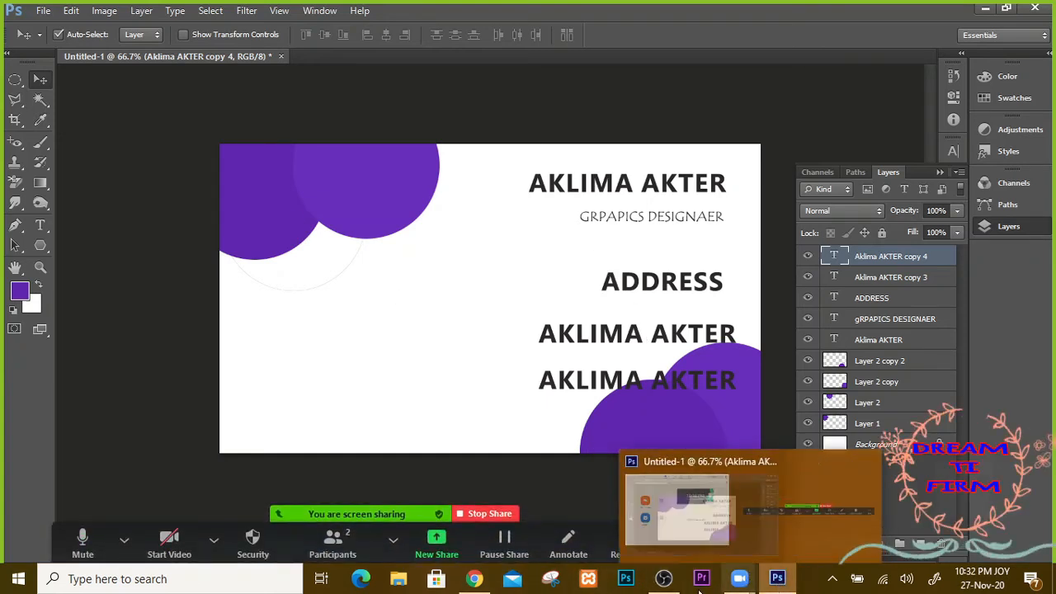
Step: In Chrome, search images for 'CORporate logo' and browse the results
{"action": "left_click", "coordinate": [474, 579]}
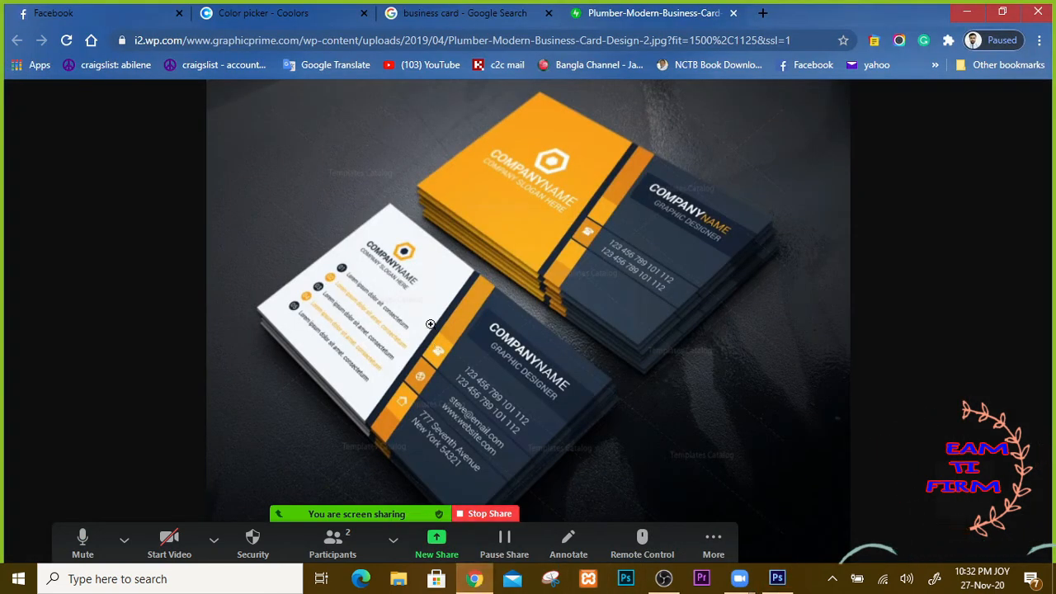
{"action": "left_click", "coordinate": [733, 13]}
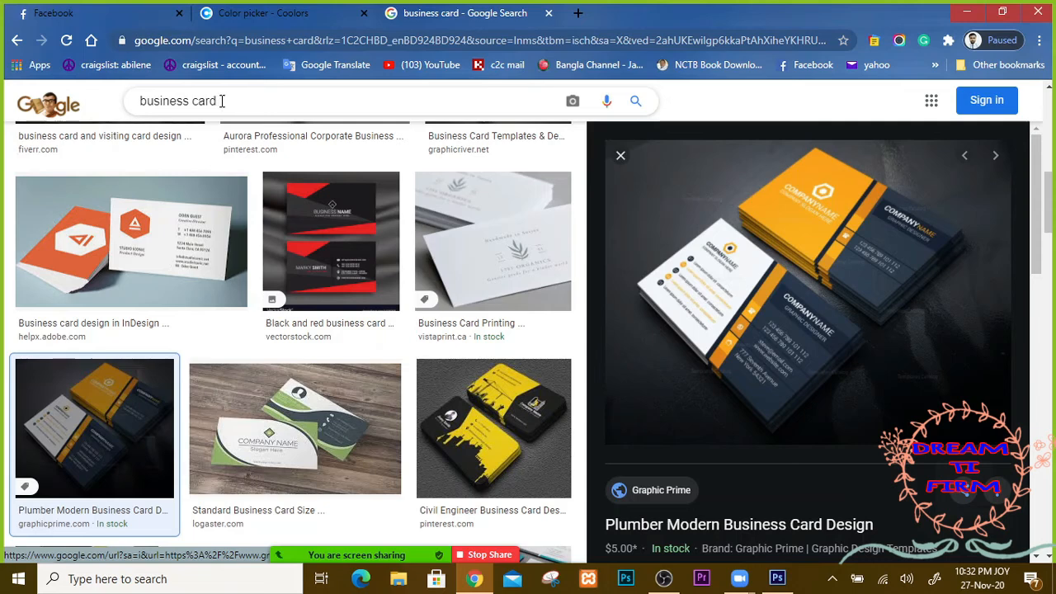
{"action": "left_click_drag", "start_coordinate": [221, 101], "coordinate": [108, 101]}
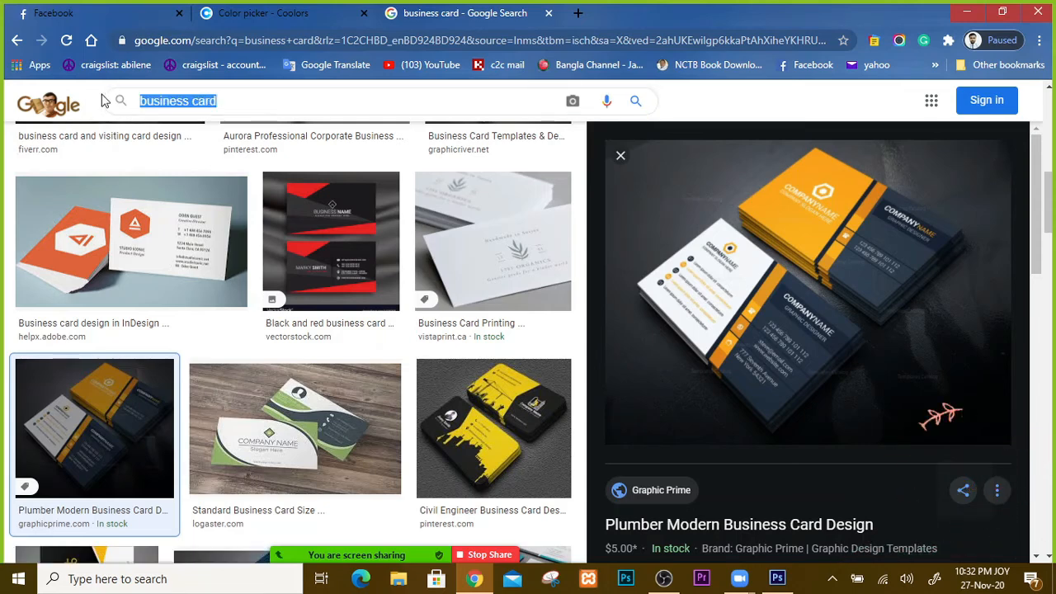
{"action": "type", "text": "COR"}
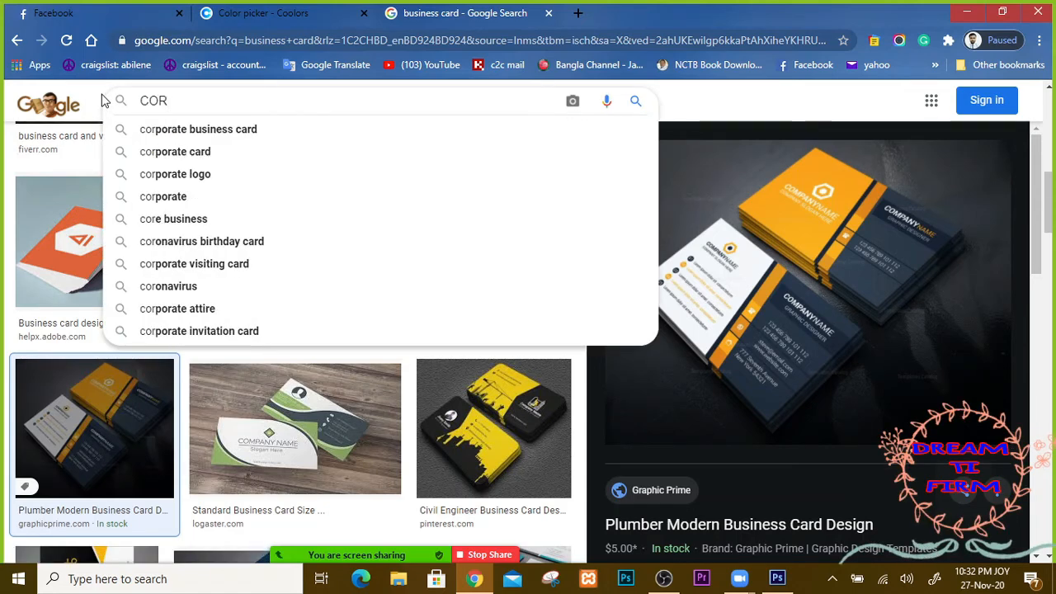
{"action": "type", "text": "p"}
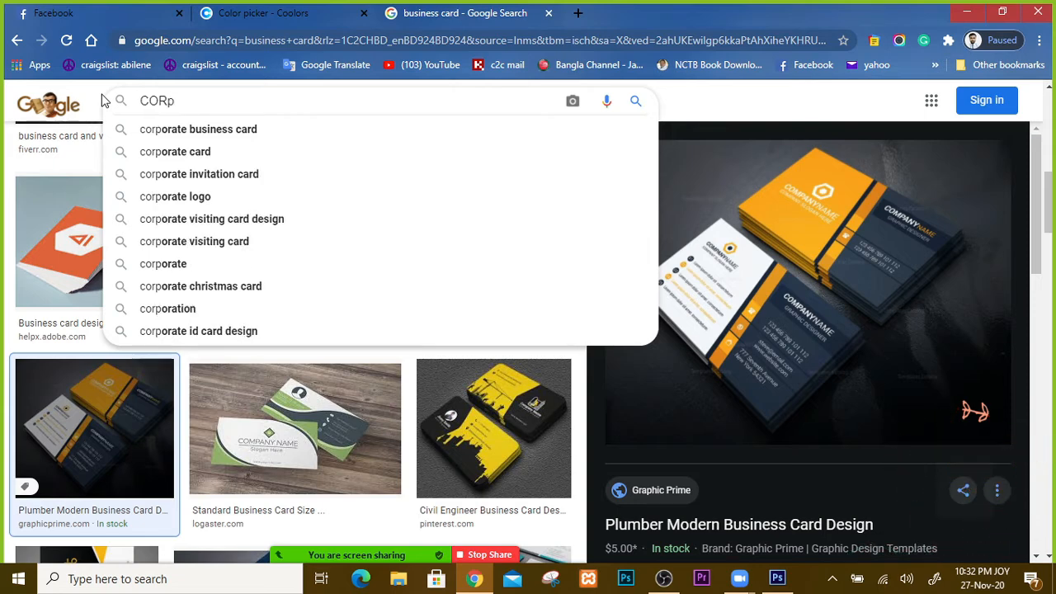
{"action": "type", "text": "orate "}
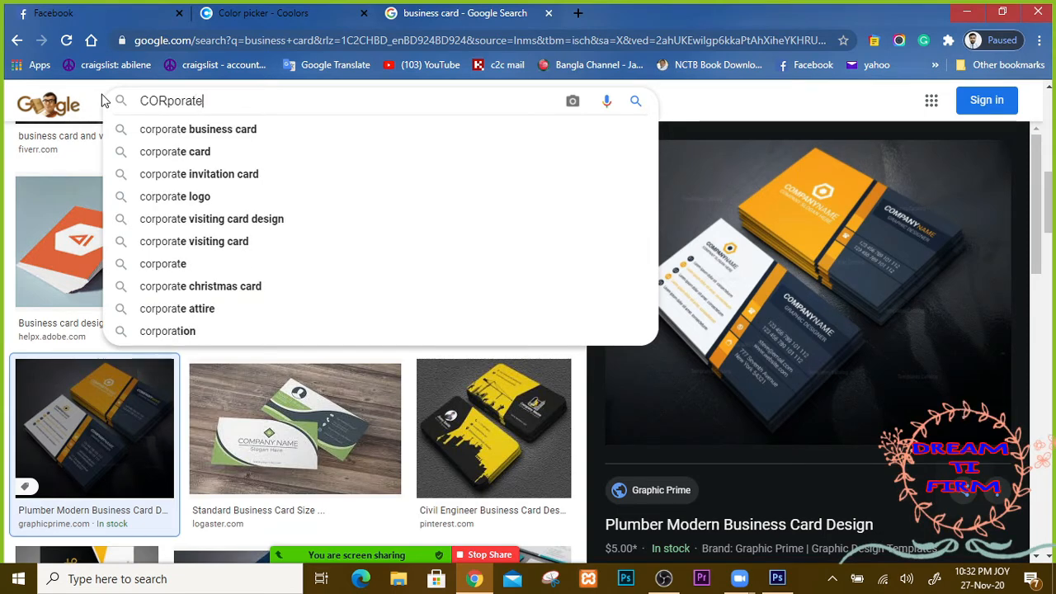
{"action": "type", "text": "logo"}
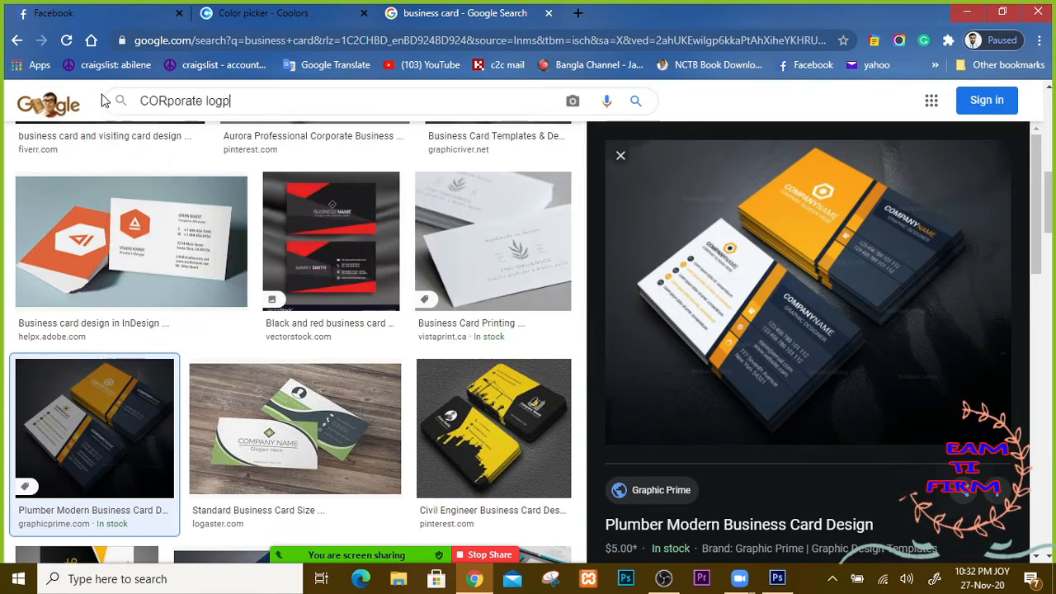
{"action": "key", "text": "BackSpace"}
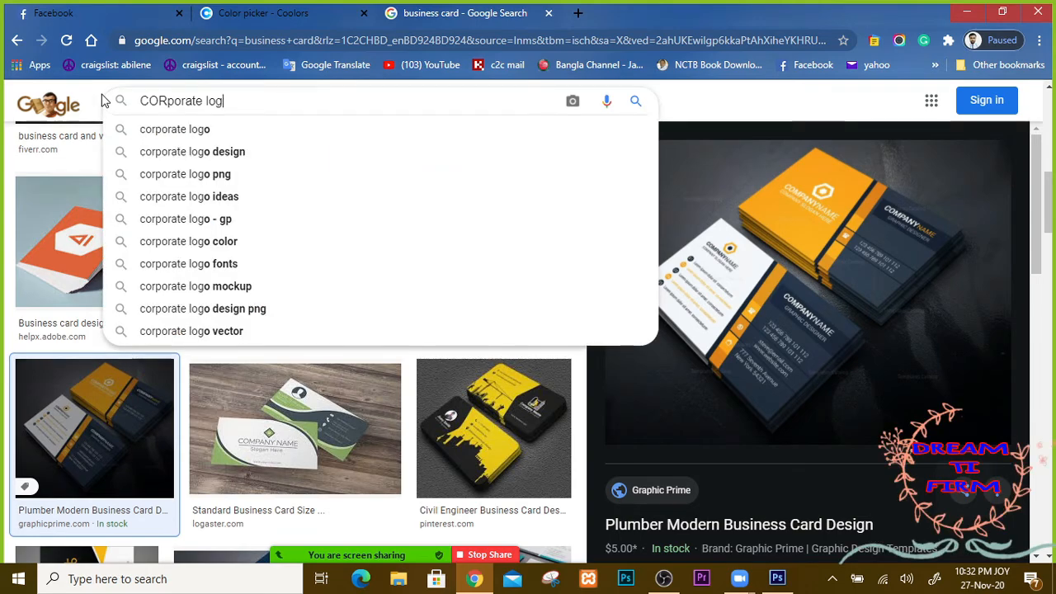
{"action": "type", "text": "o"}
{"action": "key", "text": "Return"}
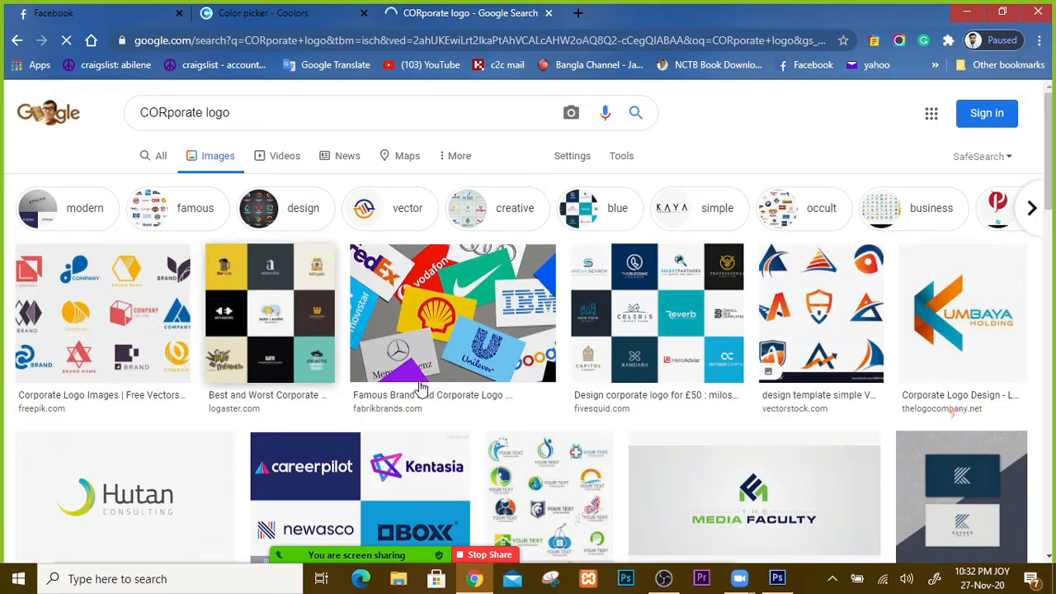
{"action": "scroll", "coordinate": [272, 394], "scroll_direction": "down", "scroll_amount": 5}
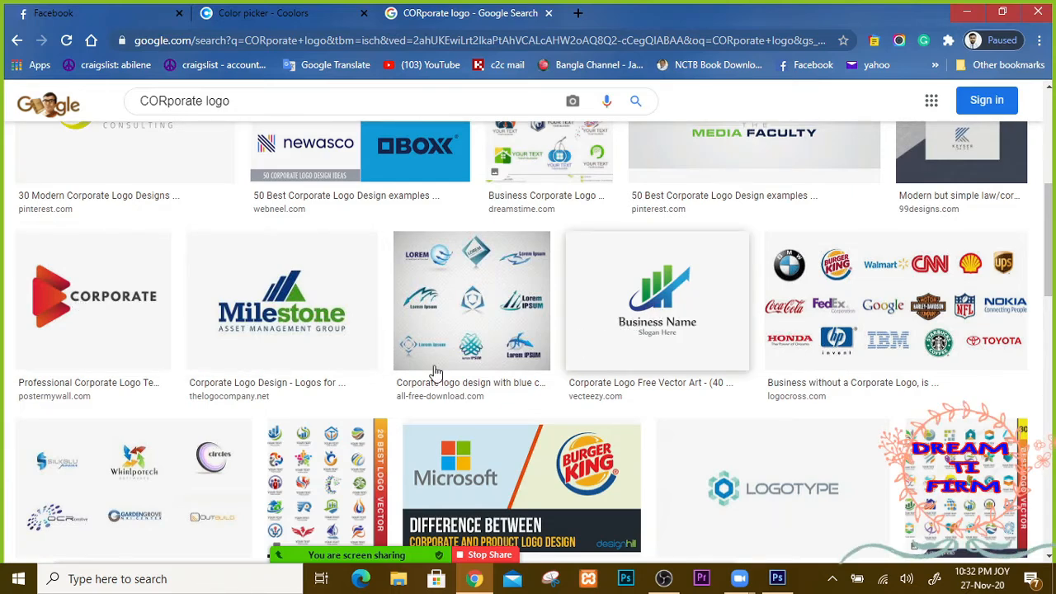
{"action": "scroll", "coordinate": [327, 299], "scroll_direction": "down", "scroll_amount": 1}
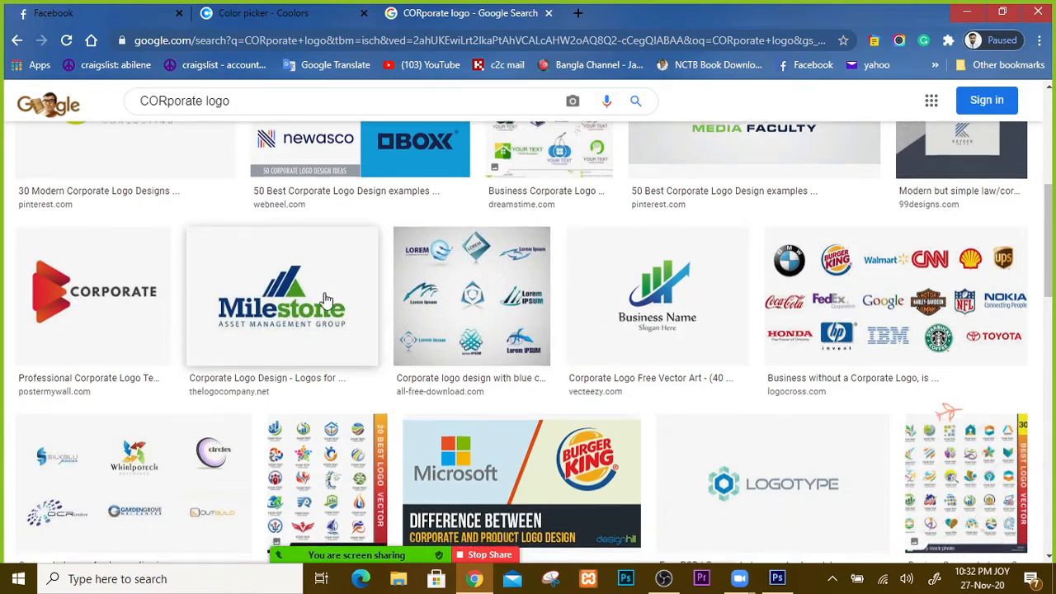
{"action": "scroll", "coordinate": [295, 267], "scroll_direction": "up", "scroll_amount": 2}
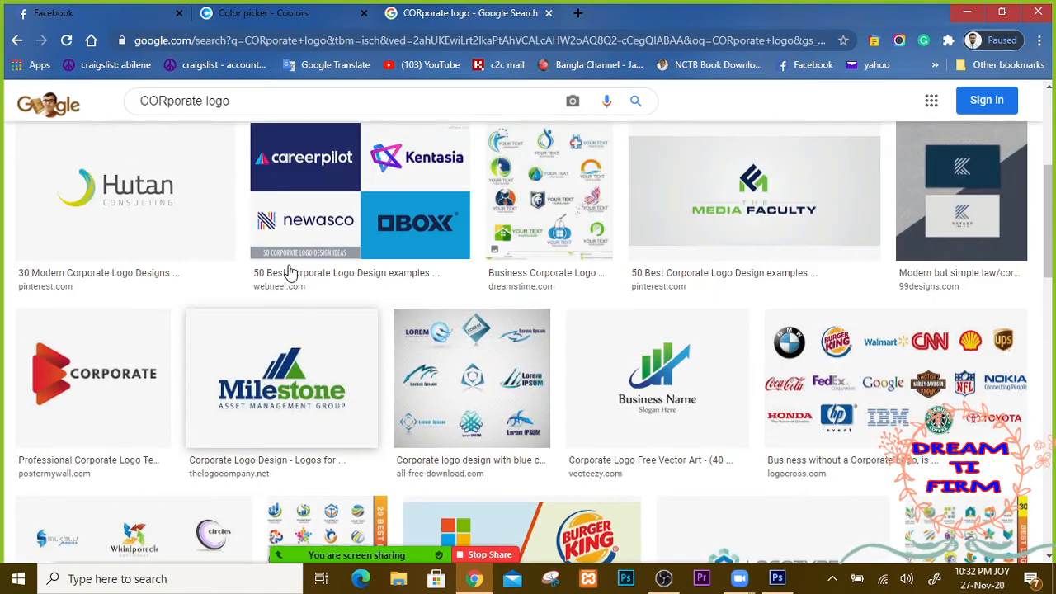
{"action": "scroll", "coordinate": [289, 272], "scroll_direction": "up", "scroll_amount": 1}
{"action": "scroll", "coordinate": [105, 278], "scroll_direction": "down", "scroll_amount": 2}
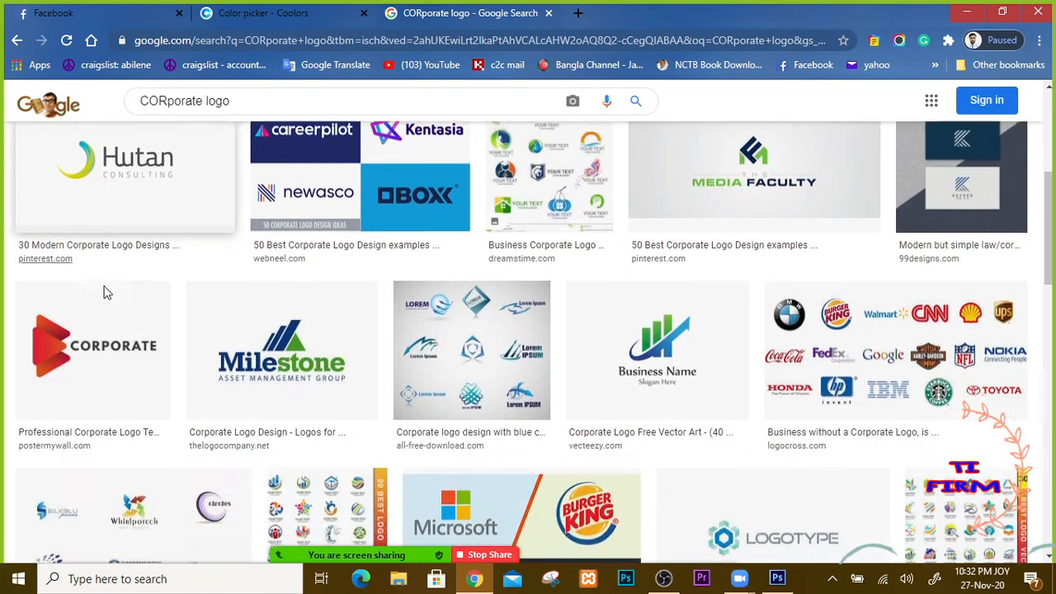
Step: Open the red CORPORATE logo in a new tab, copy the image, and return to Photoshop
{"action": "right_click", "coordinate": [91, 299]}
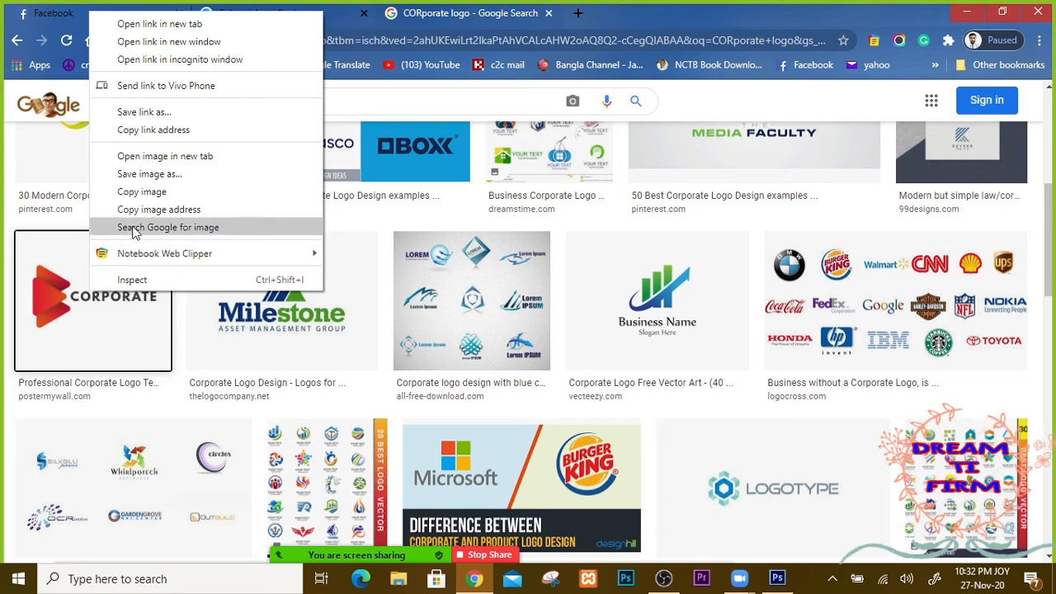
{"action": "left_click", "coordinate": [169, 156]}
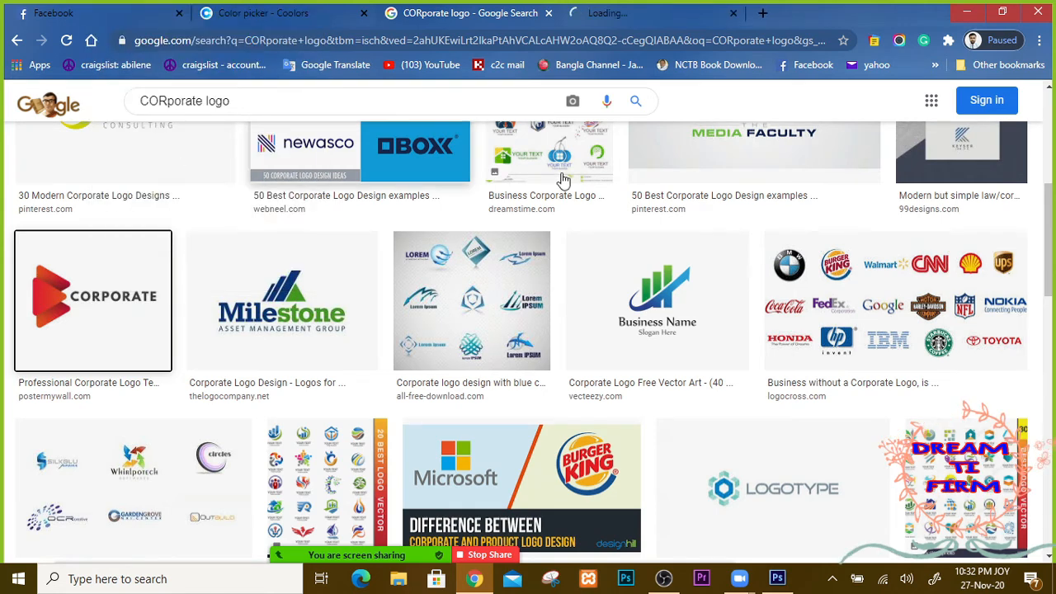
{"action": "left_click", "coordinate": [631, 13]}
{"action": "right_click", "coordinate": [528, 280]}
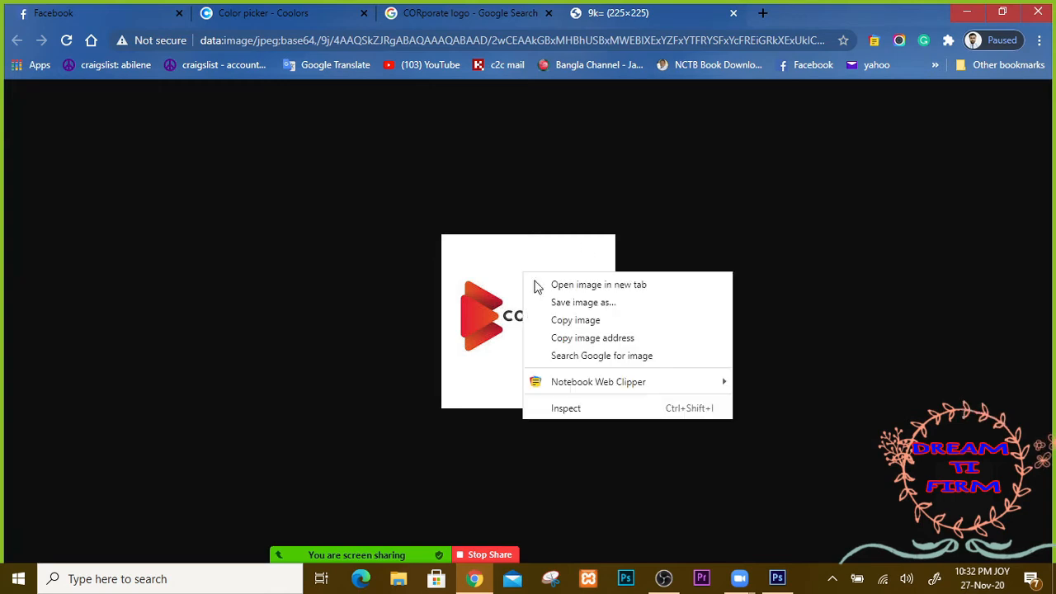
{"action": "left_click", "coordinate": [589, 320]}
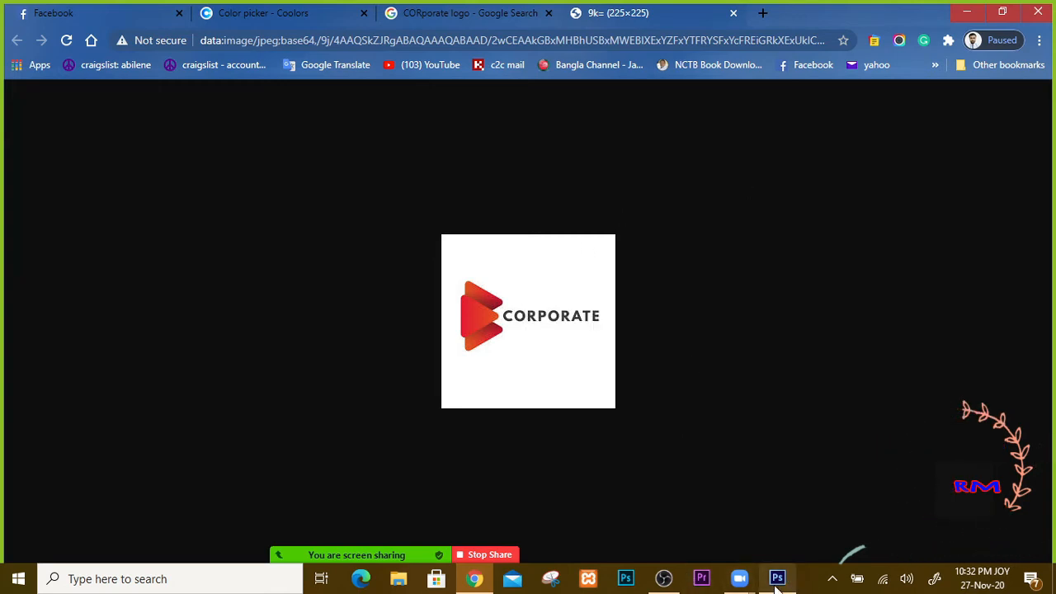
{"action": "left_click", "coordinate": [777, 578]}
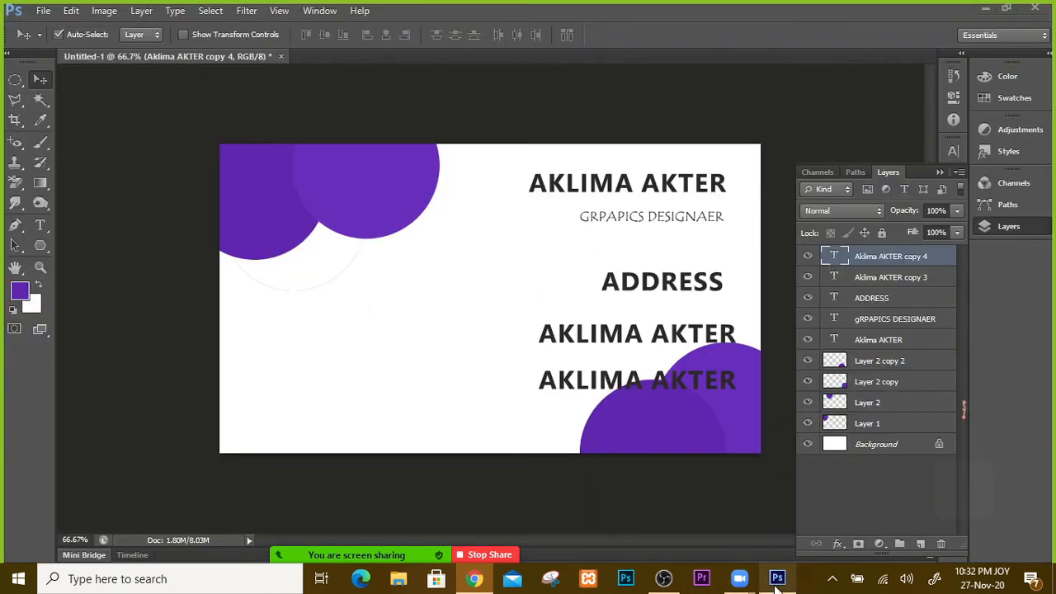
Step: Paste the copied logo as a new layer and move it to the card's lower-left
{"action": "left_click", "coordinate": [404, 334]}
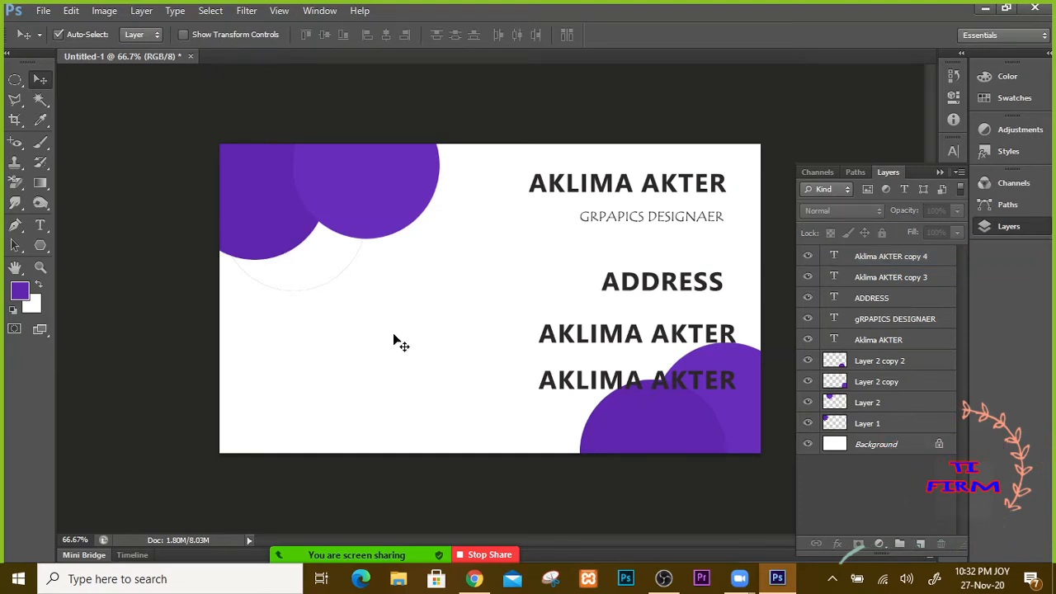
{"action": "key", "text": "ctrl+v"}
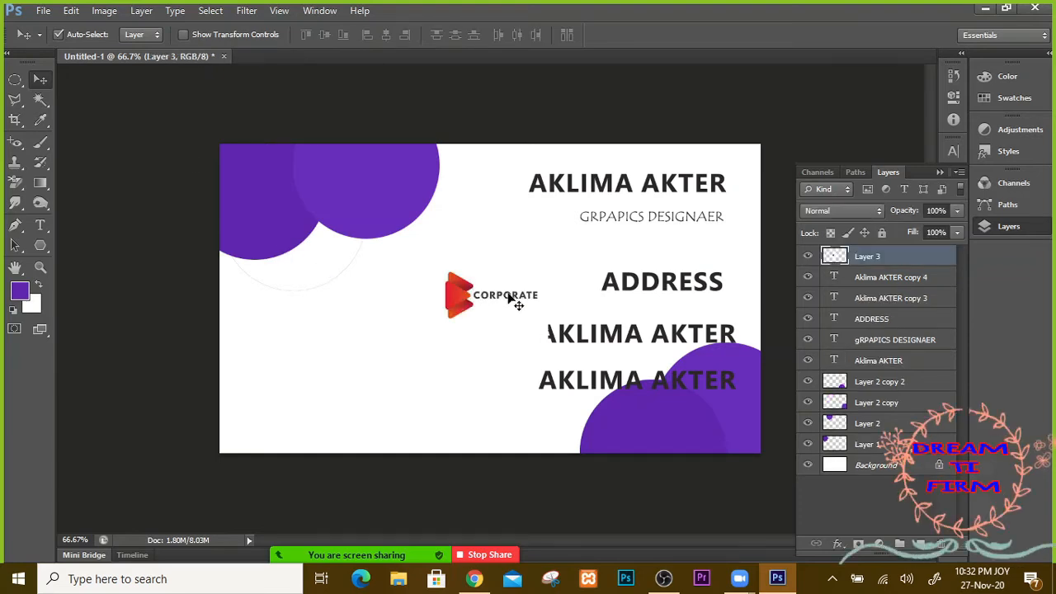
{"action": "left_click_drag", "start_coordinate": [483, 297], "coordinate": [472, 295]}
{"action": "left_click_drag", "start_coordinate": [405, 320], "coordinate": [320, 400]}
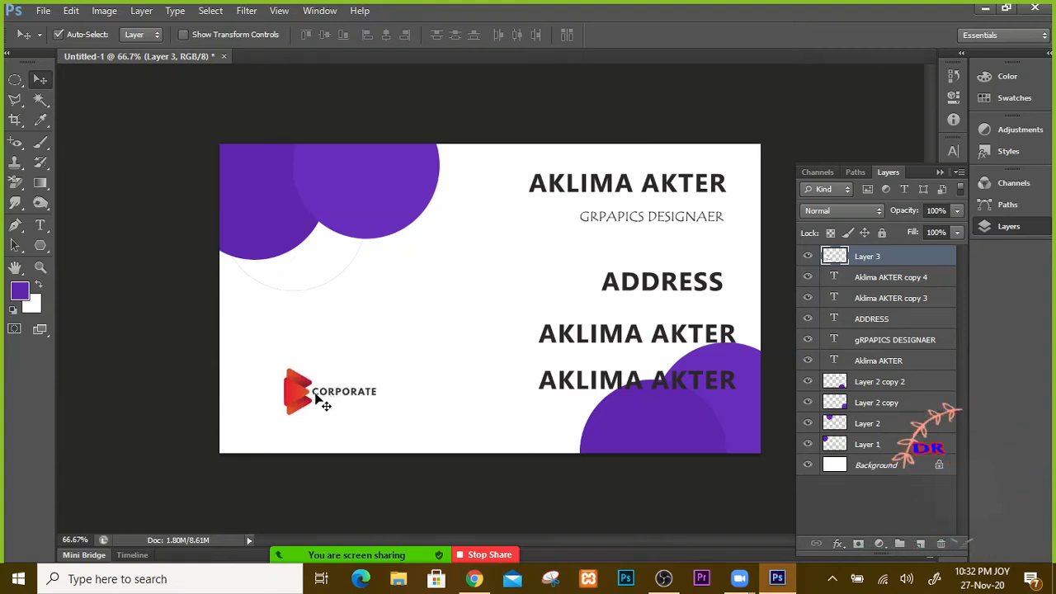
Step: Scale the logo to about 167% and position it on the card's left side
{"action": "key", "text": "ctrl+t"}
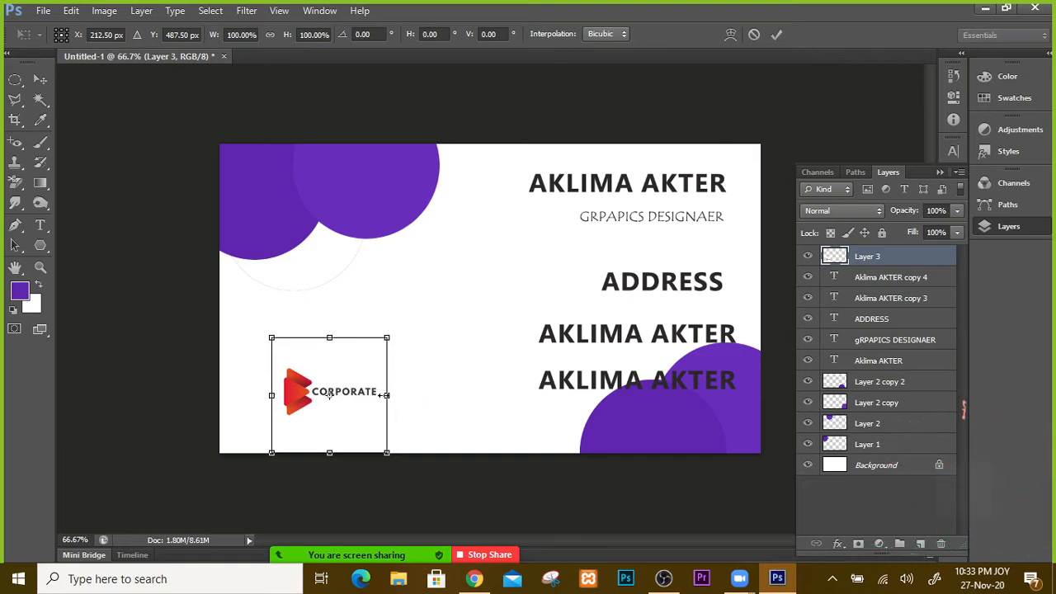
{"action": "left_click_drag", "start_coordinate": [388, 395], "coordinate": [409, 395]}
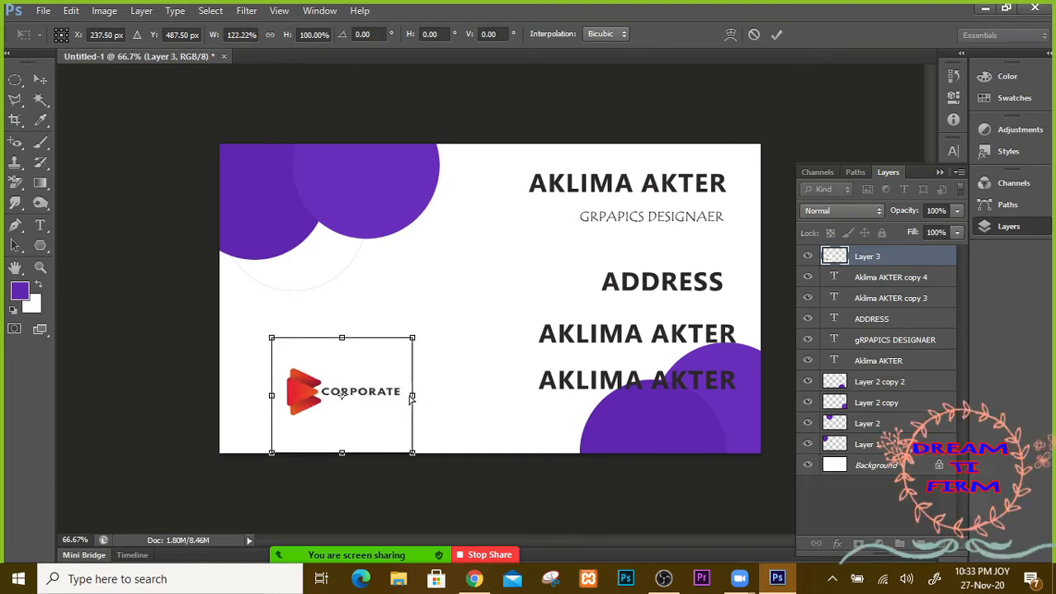
{"action": "key", "text": "ctrl+z"}
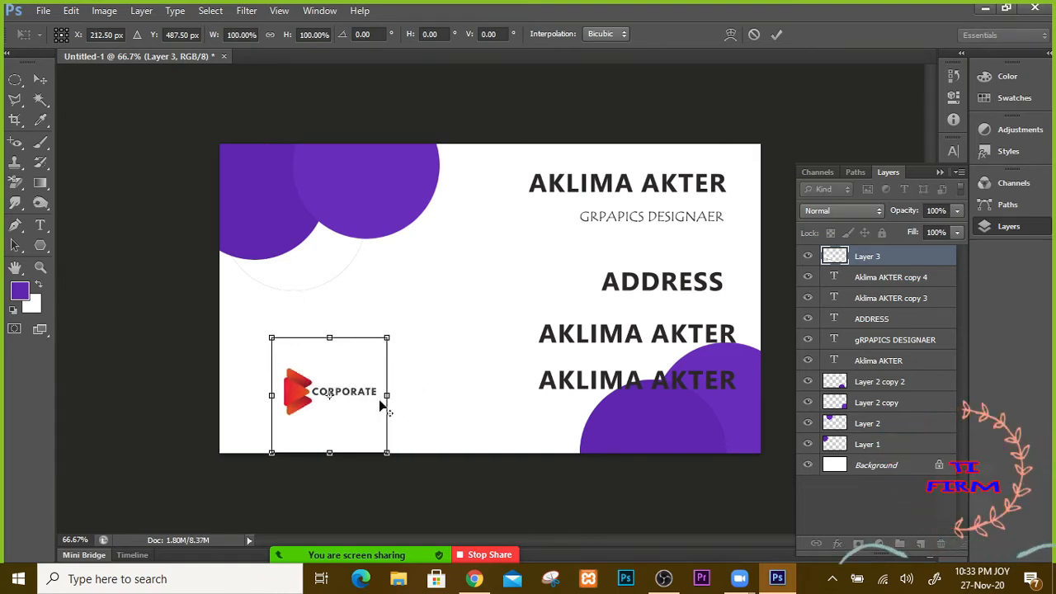
{"action": "left_click_drag", "start_coordinate": [259, 323], "coordinate": [213, 314]}
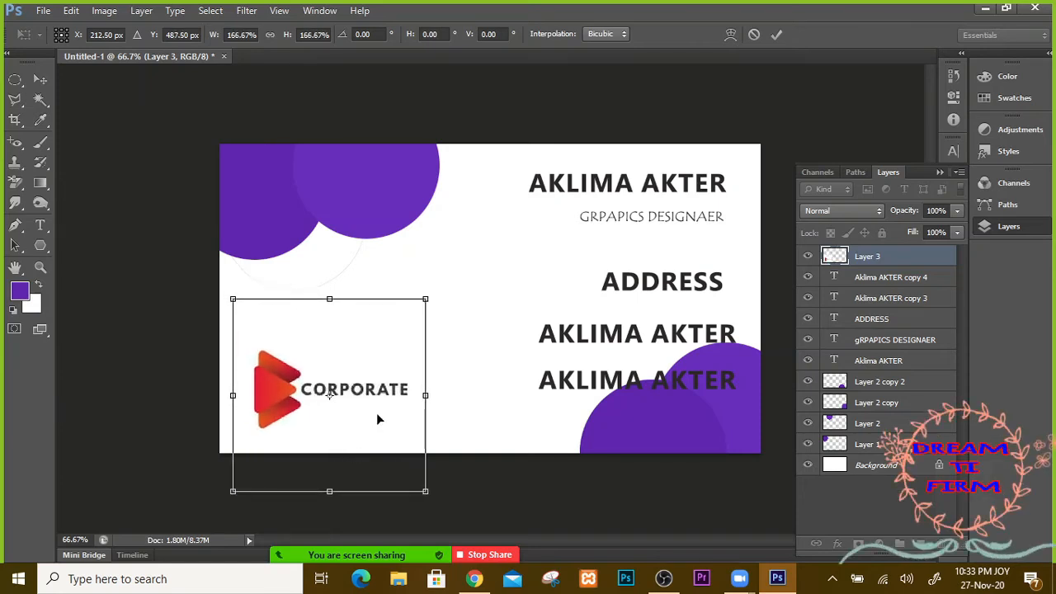
{"action": "left_click_drag", "start_coordinate": [357, 392], "coordinate": [347, 301]}
{"action": "left_click_drag", "start_coordinate": [353, 234], "coordinate": [354, 350]}
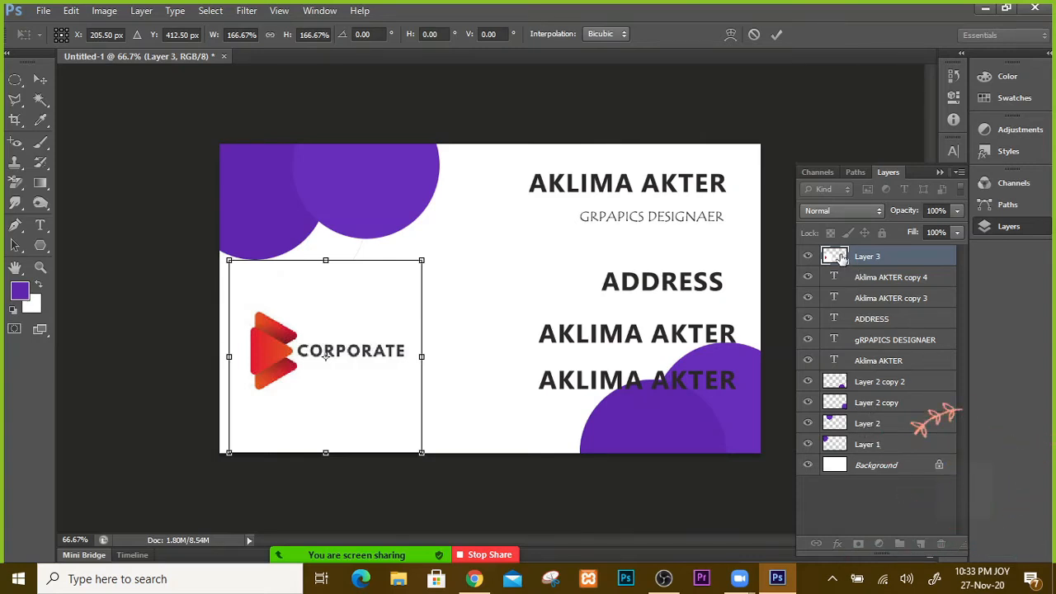
{"action": "key", "text": "Return"}
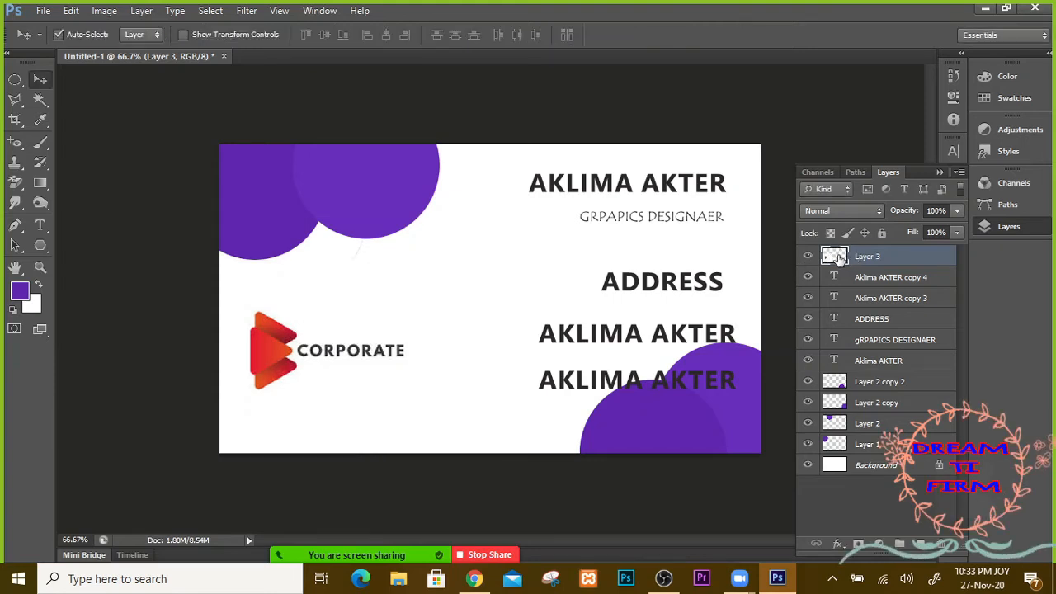
Step: Move Layer 3 below the purple circle layers and place the logo at the card's lower-left
{"action": "left_click_drag", "start_coordinate": [838, 257], "coordinate": [866, 415]}
{"action": "left_click_drag", "start_coordinate": [398, 377], "coordinate": [403, 313]}
{"action": "left_click_drag", "start_coordinate": [880, 409], "coordinate": [872, 456]}
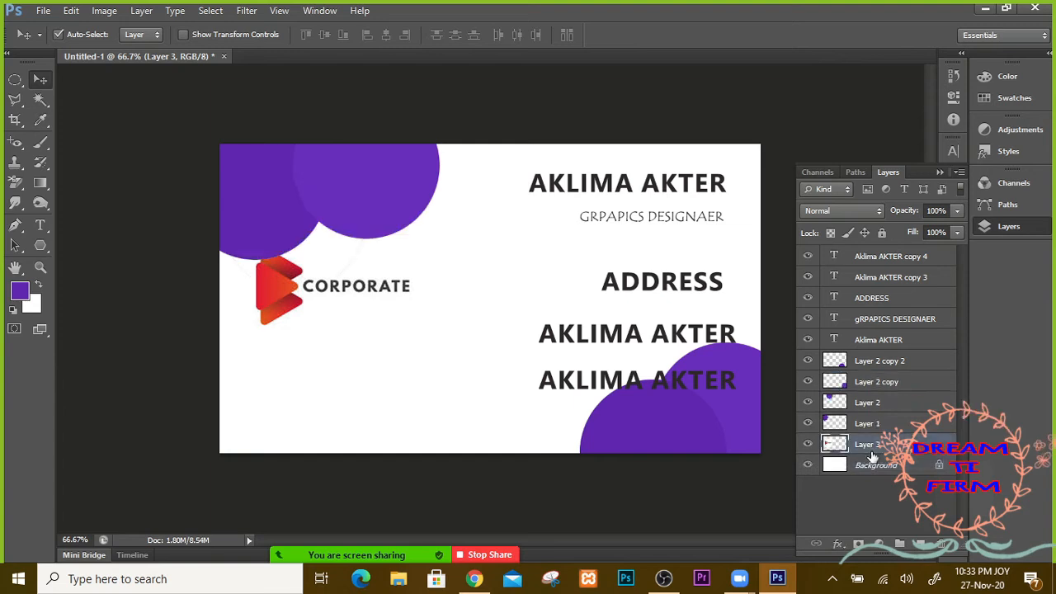
{"action": "left_click_drag", "start_coordinate": [355, 307], "coordinate": [375, 397]}
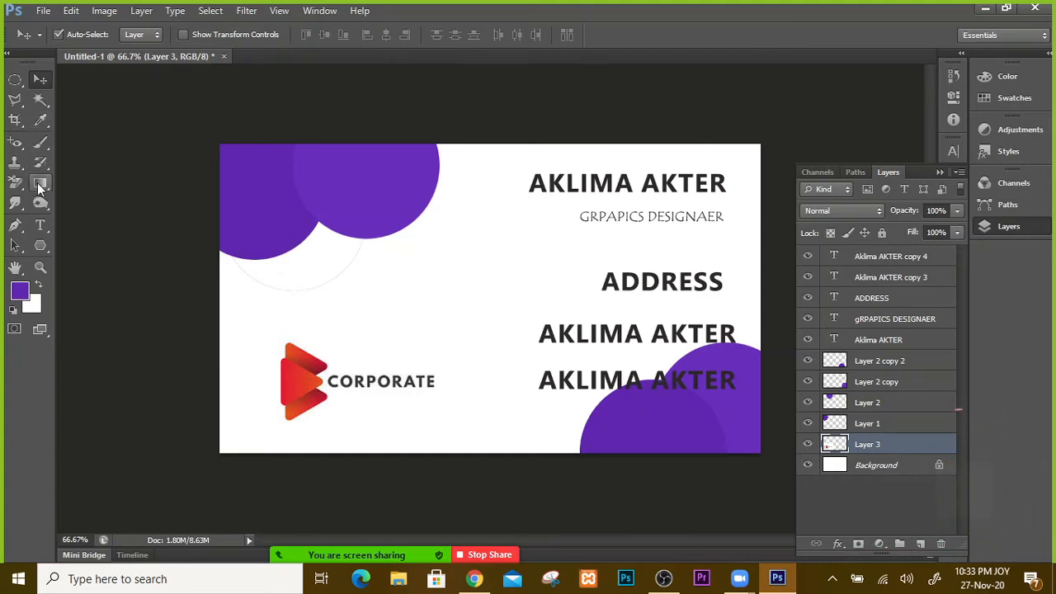
Step: Use the Ruler tool to measure the left, right, and bottom-name-line margins of the card
{"action": "left_click", "coordinate": [41, 124]}
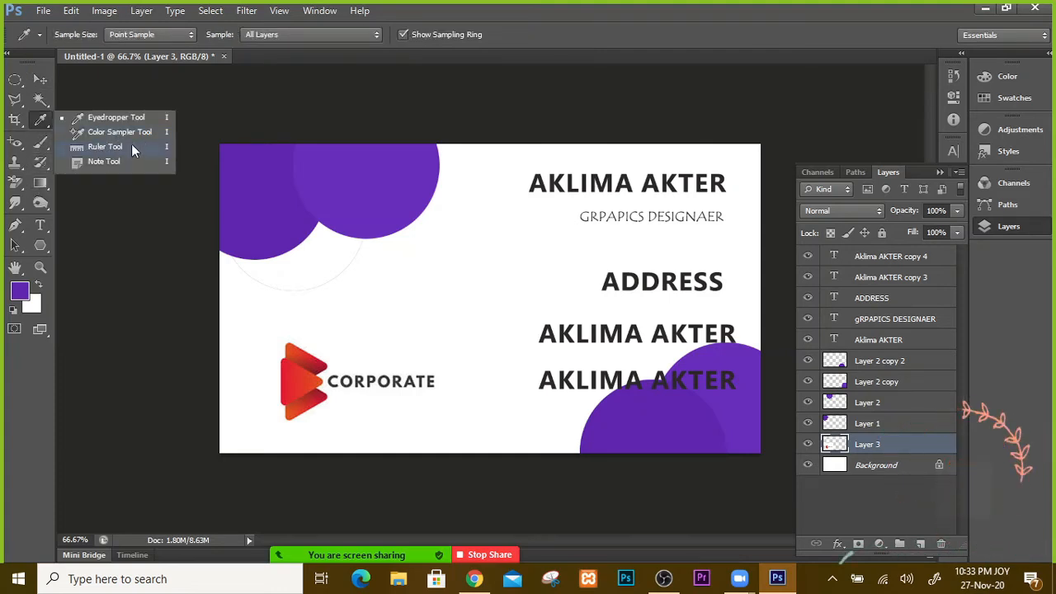
{"action": "left_click", "coordinate": [109, 150]}
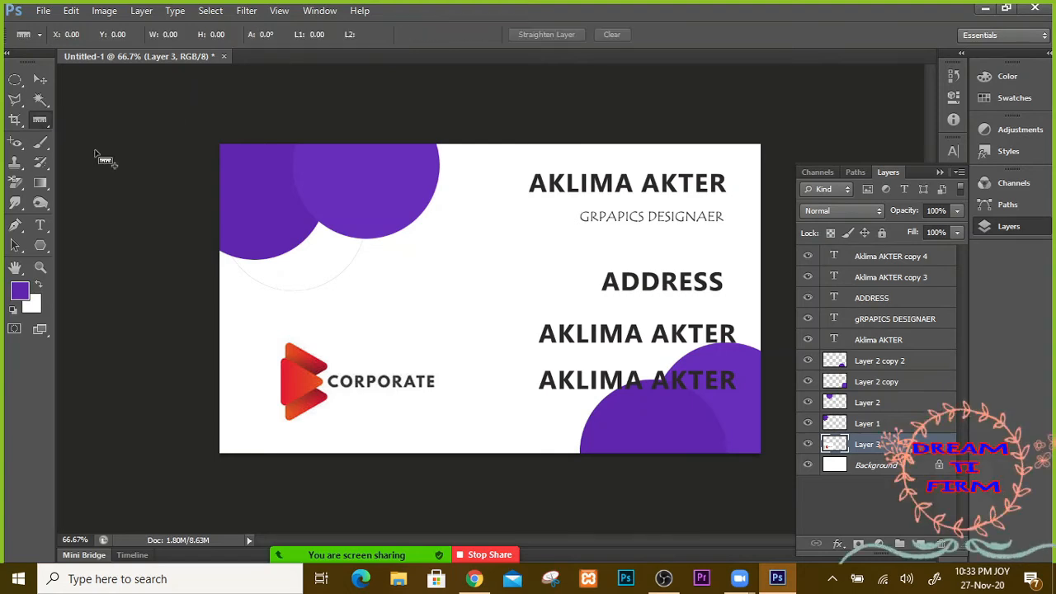
{"action": "left_click", "coordinate": [38, 80]}
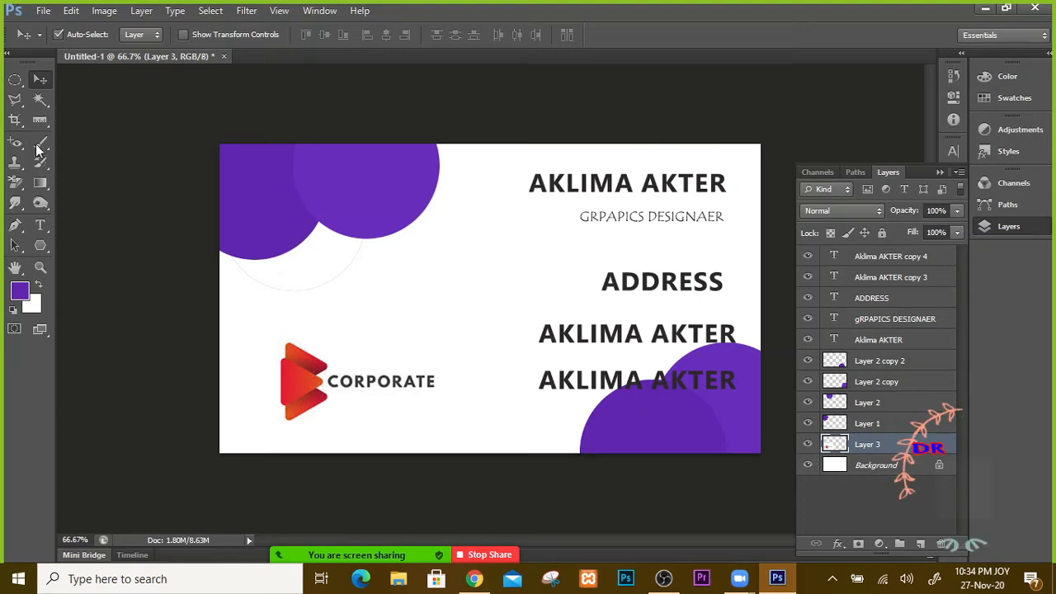
{"action": "key", "text": "i"}
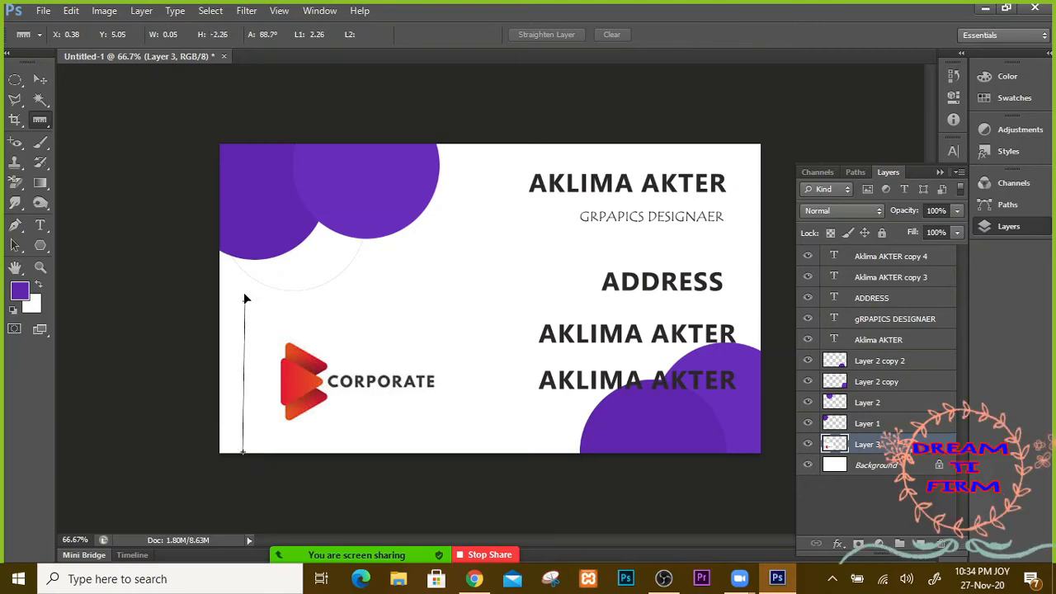
{"action": "left_click_drag", "start_coordinate": [245, 298], "coordinate": [252, 151]}
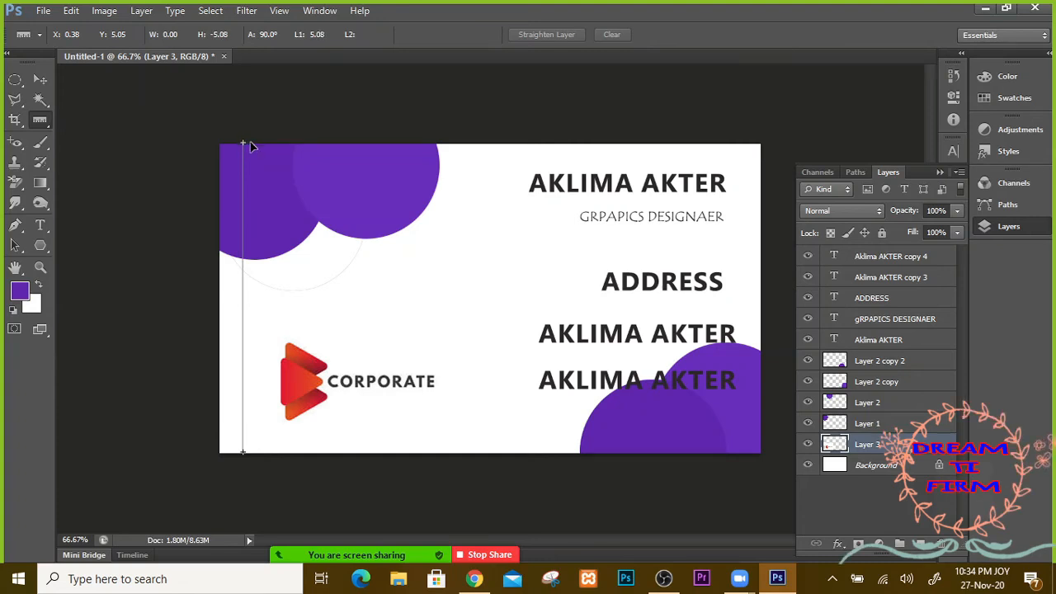
{"action": "left_click_drag", "start_coordinate": [252, 146], "coordinate": [252, 145]}
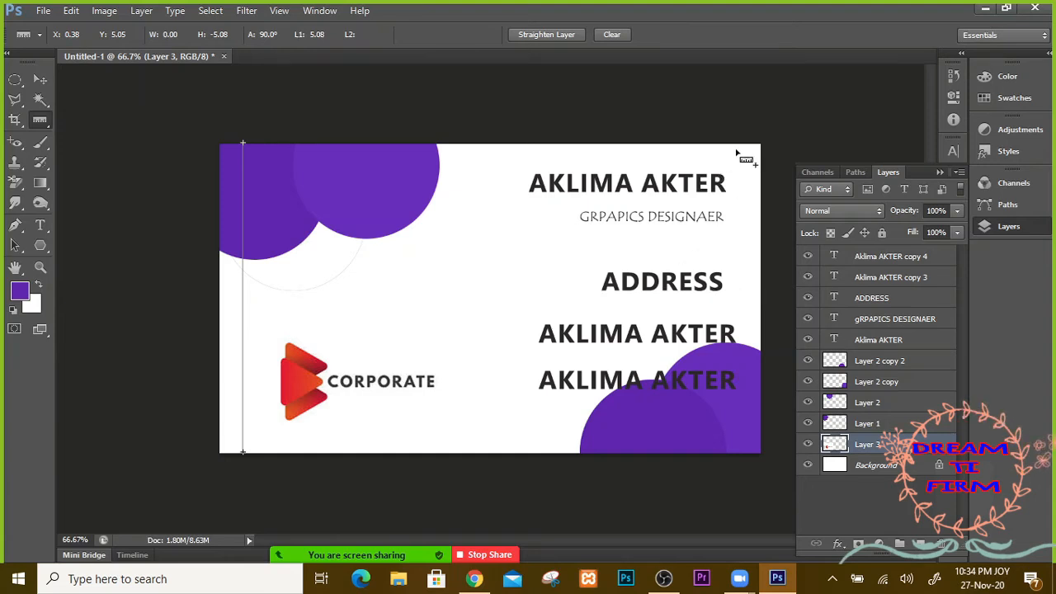
{"action": "mouse_move", "coordinate": [738, 143]}
{"action": "left_mouse_down"}
{"action": "mouse_move", "coordinate": [757, 233]}
{"action": "mouse_move", "coordinate": [757, 460]}
{"action": "left_mouse_up"}
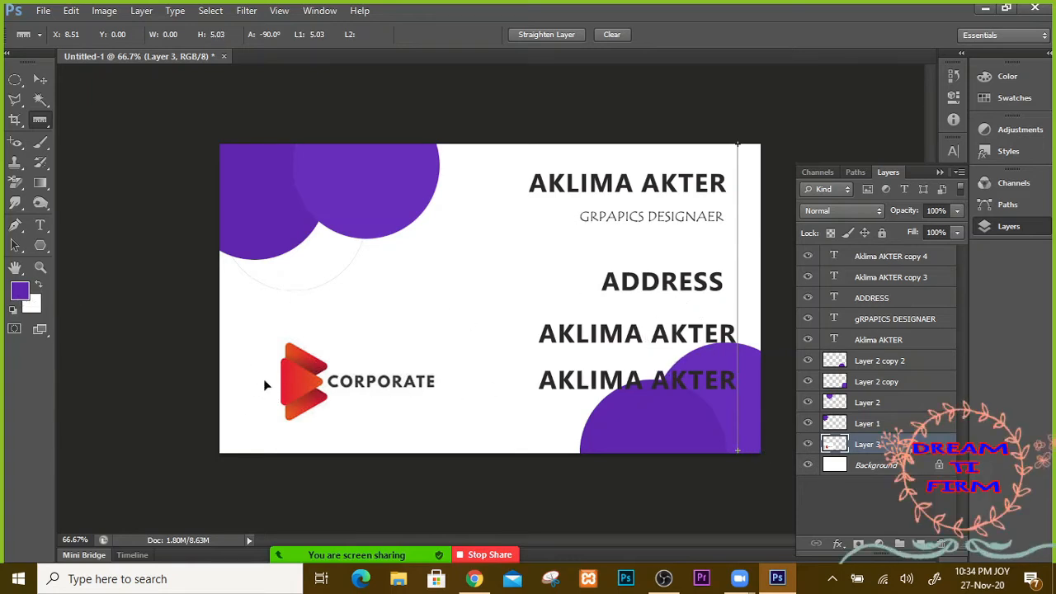
{"action": "left_click_drag", "start_coordinate": [221, 381], "coordinate": [757, 381]}
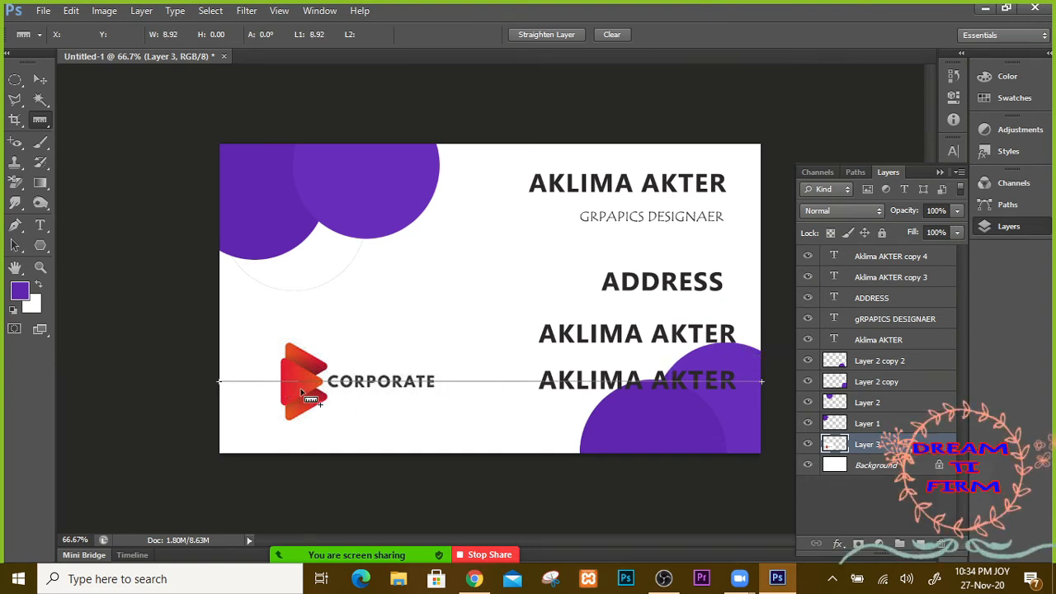
Step: Nudge the CORPORATE logo slightly down to align with the bottom name line
{"action": "left_click", "coordinate": [43, 83]}
{"action": "left_click_drag", "start_coordinate": [293, 396], "coordinate": [293, 400]}
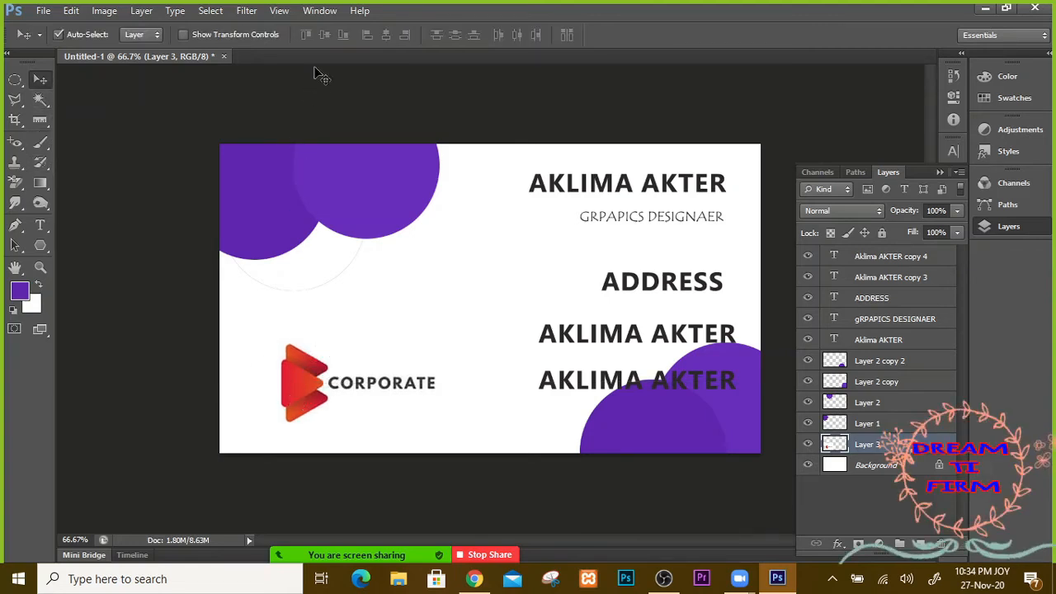
{"action": "left_click", "coordinate": [320, 11]}
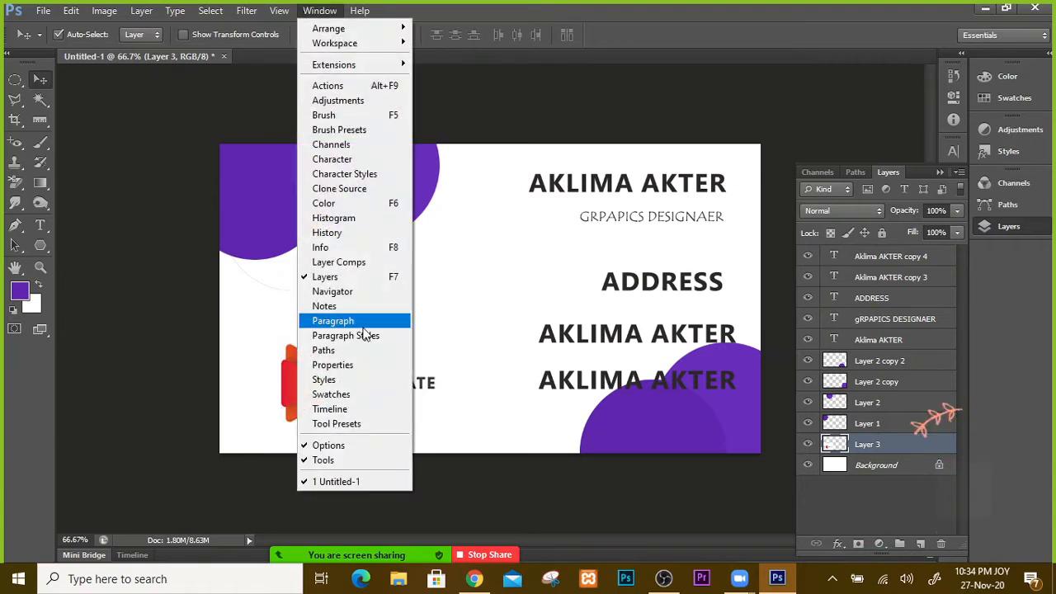
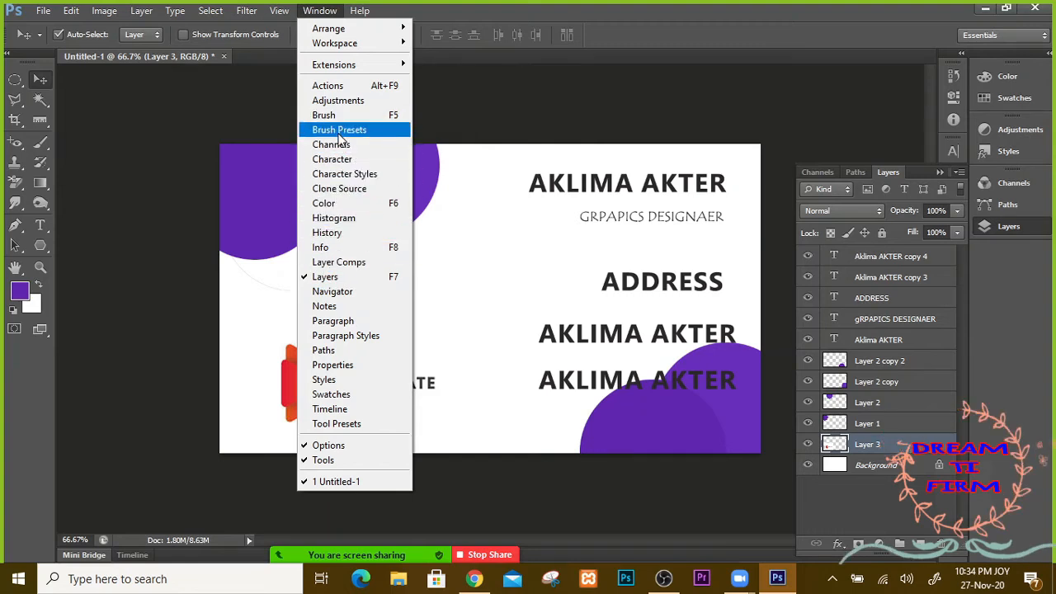
Step: Show rulers along the top and left edges of the business card with Ctrl+R
{"action": "mouse_move", "coordinate": [288, 18]}
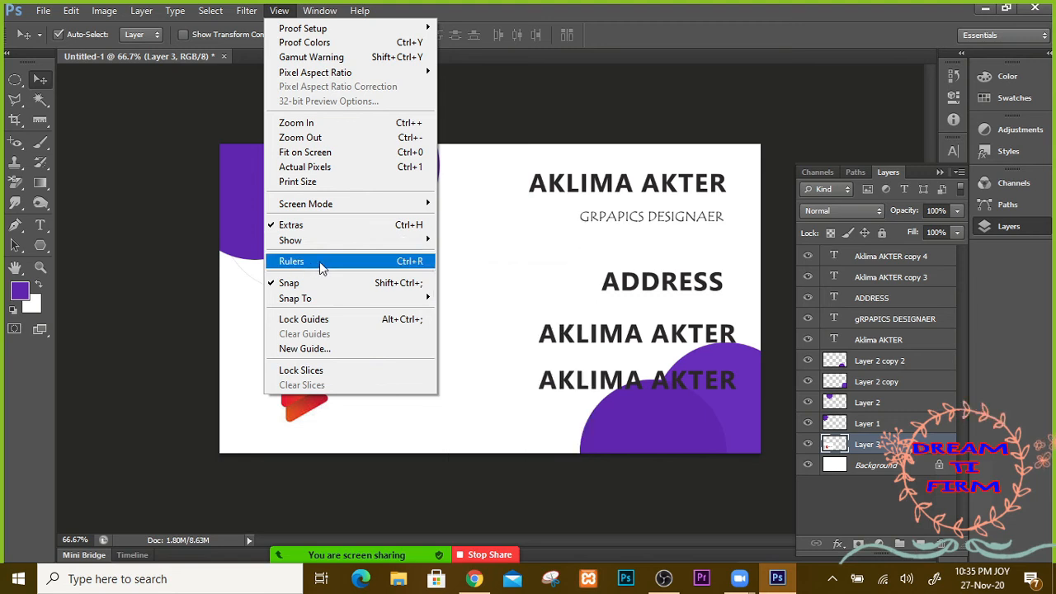
{"action": "left_click", "coordinate": [293, 261]}
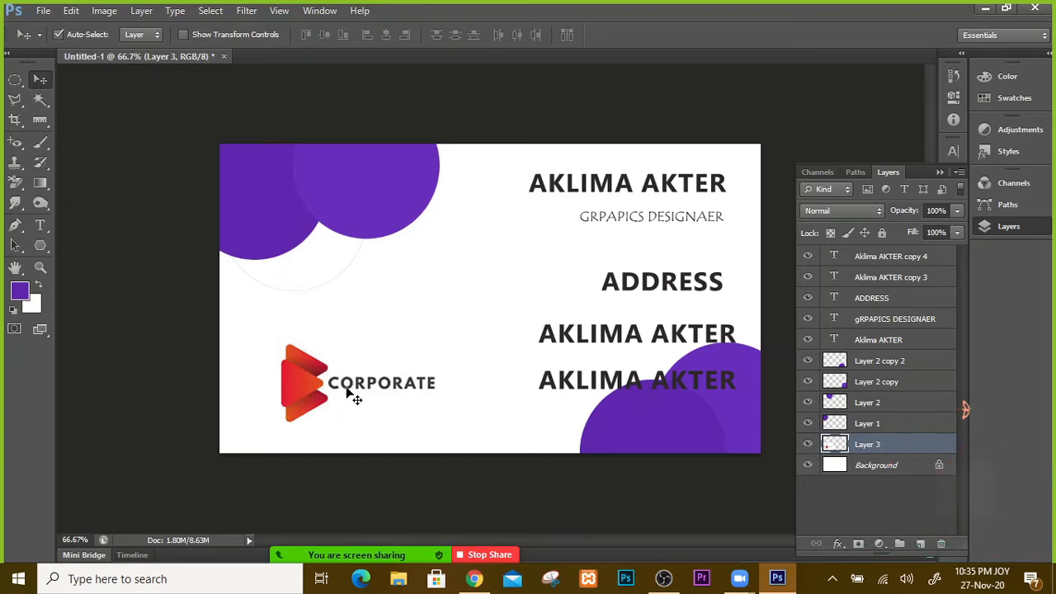
{"action": "key", "text": "ctrl+r"}
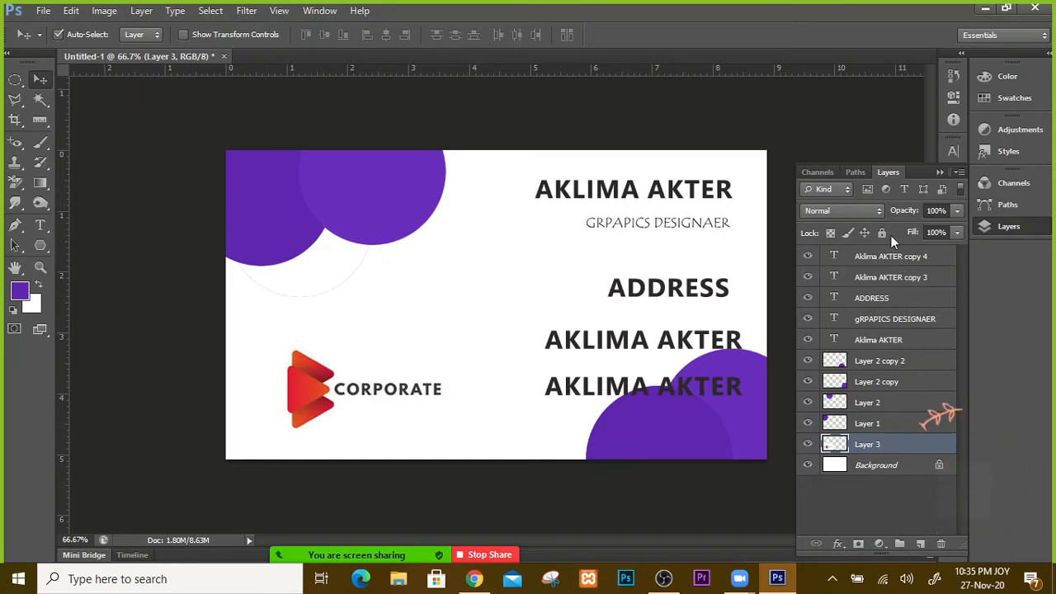
{"action": "left_click", "coordinate": [881, 257]}
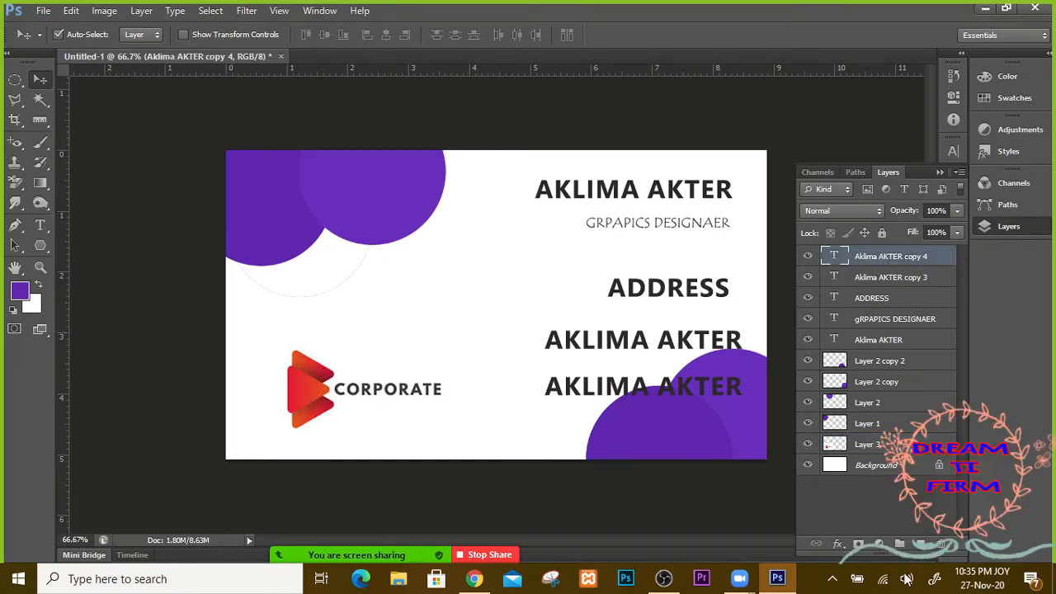
{"action": "key", "text": "ctrl+shift+alt+n"}
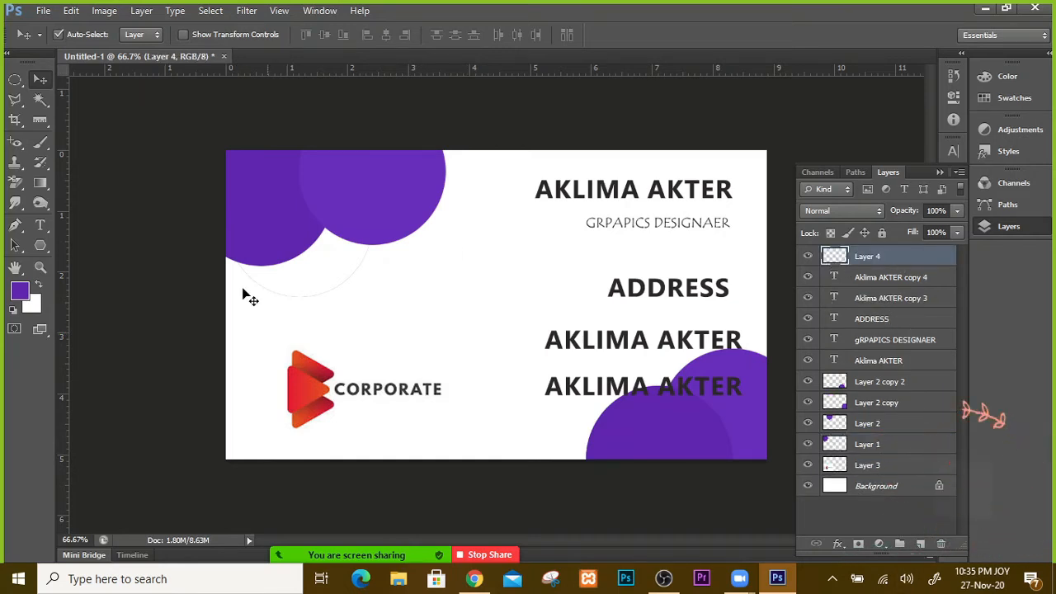
{"action": "left_click", "coordinate": [14, 79]}
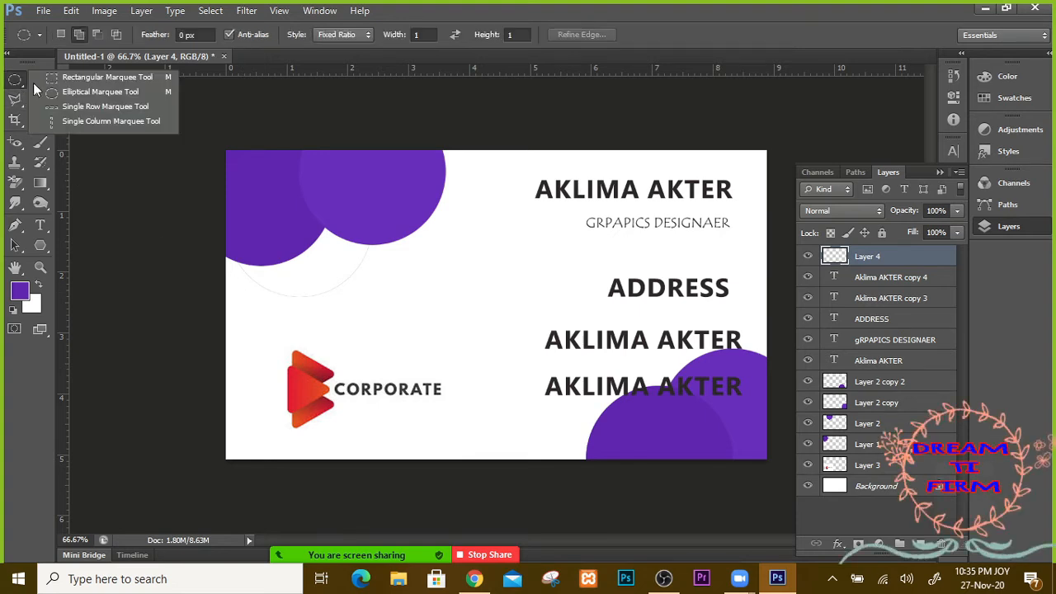
{"action": "left_click", "coordinate": [57, 81]}
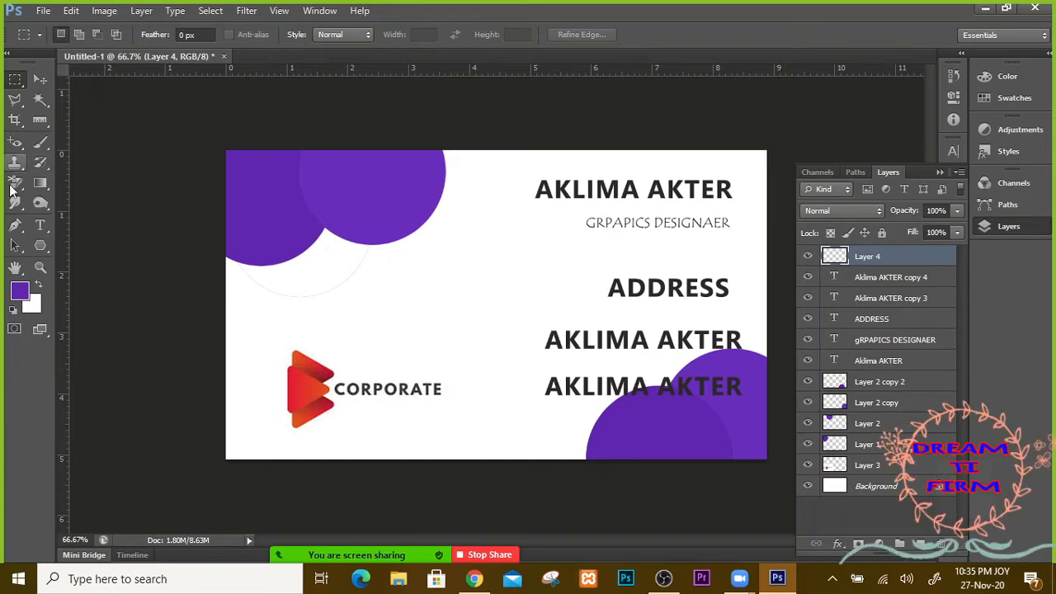
{"action": "left_click", "coordinate": [43, 246]}
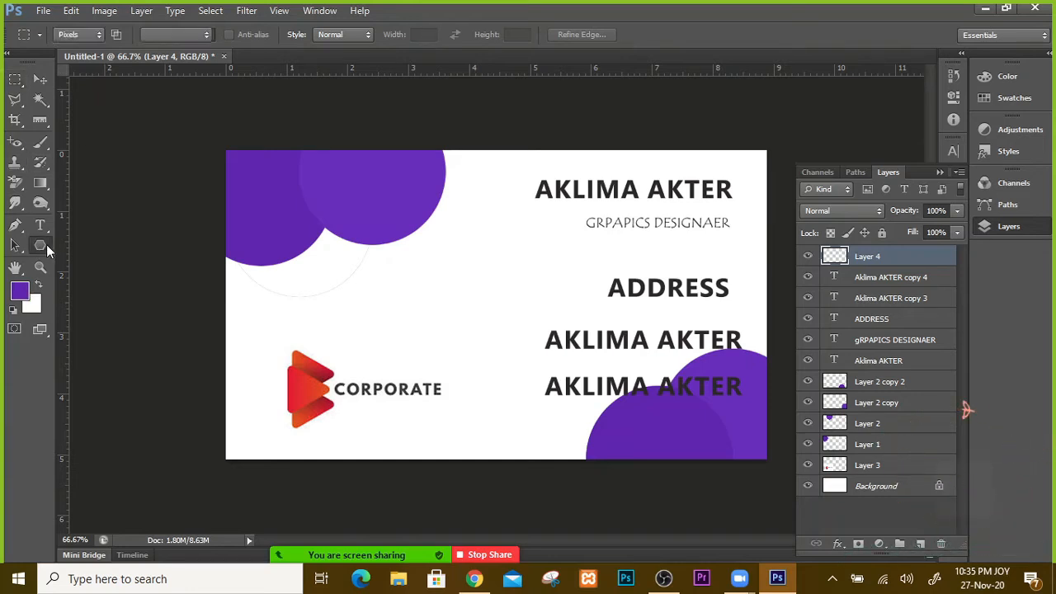
{"action": "left_click", "coordinate": [112, 243]}
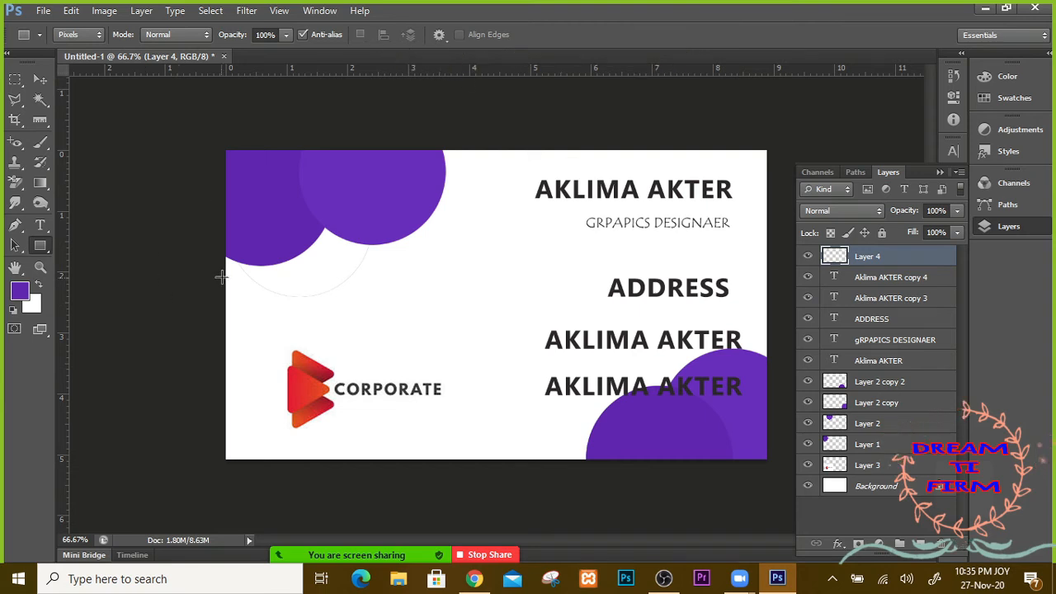
{"action": "left_click_drag", "start_coordinate": [228, 282], "coordinate": [306, 339]}
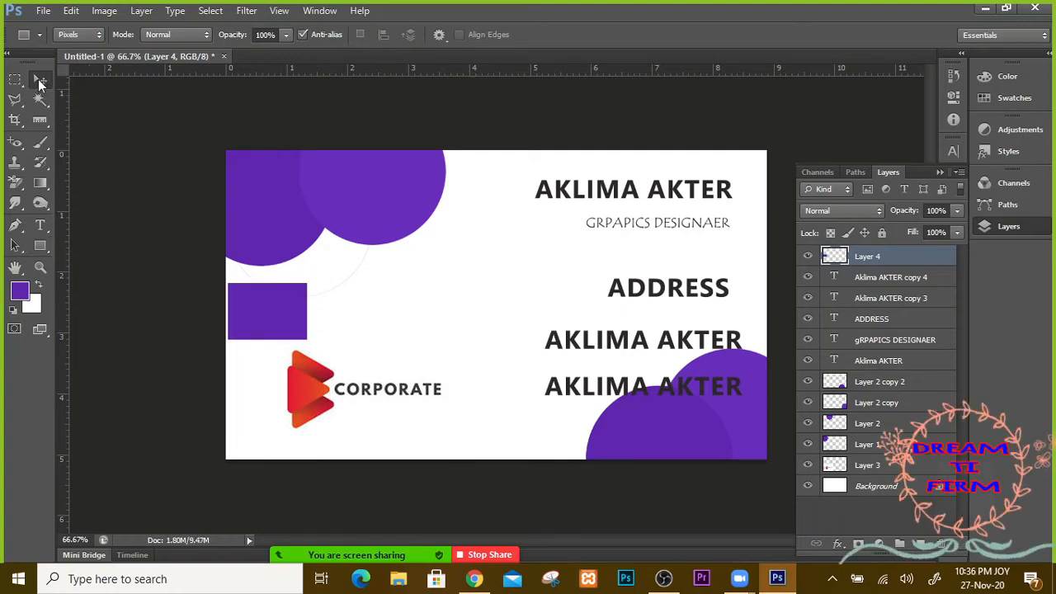
{"action": "left_click", "coordinate": [39, 79]}
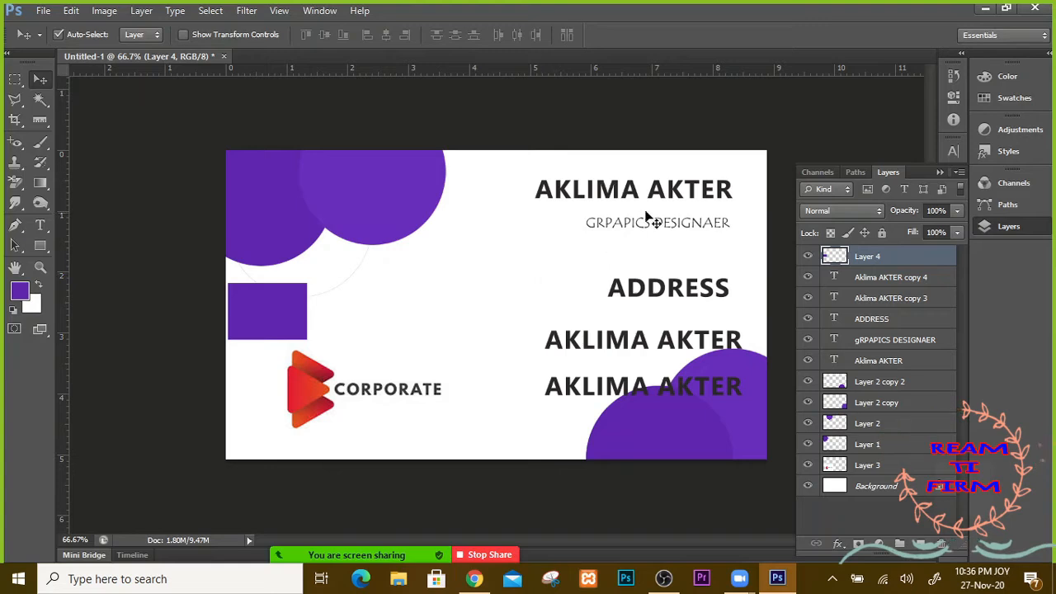
{"action": "left_click", "coordinate": [833, 258], "text": "ctrl"}
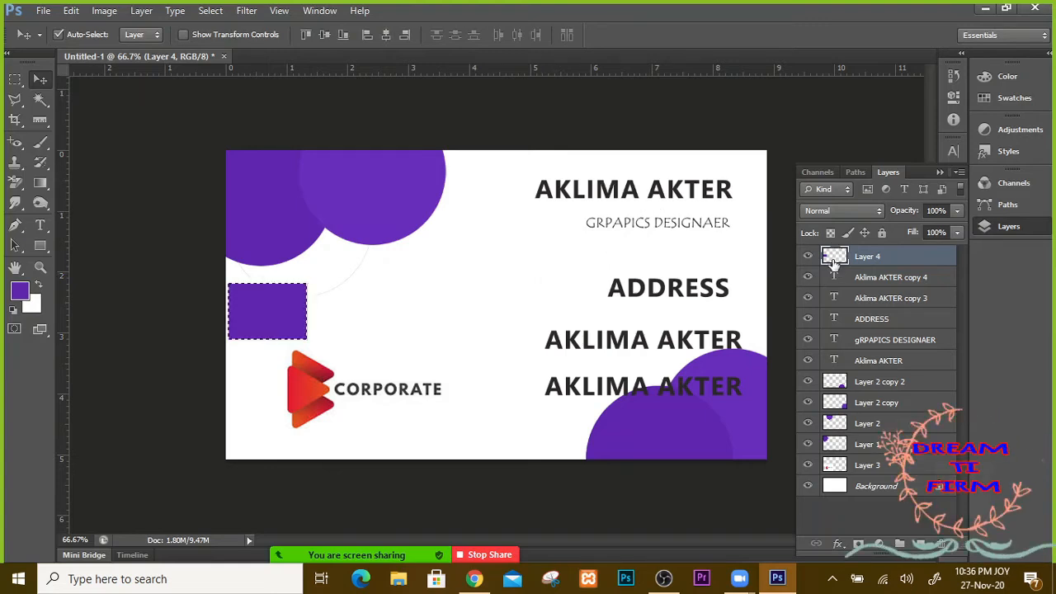
{"action": "left_click_drag", "start_coordinate": [833, 258], "coordinate": [943, 553]}
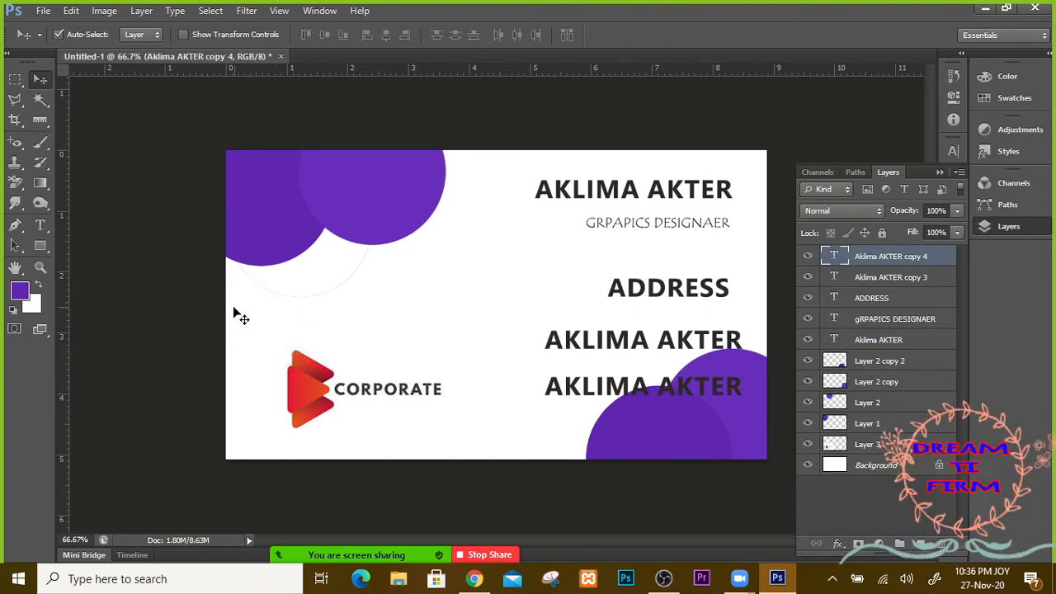
Step: Marquee a rectangle below the top-left purple circle and add empty Layer 4, leaving Refine Edge unchanged
{"action": "left_click", "coordinate": [20, 78]}
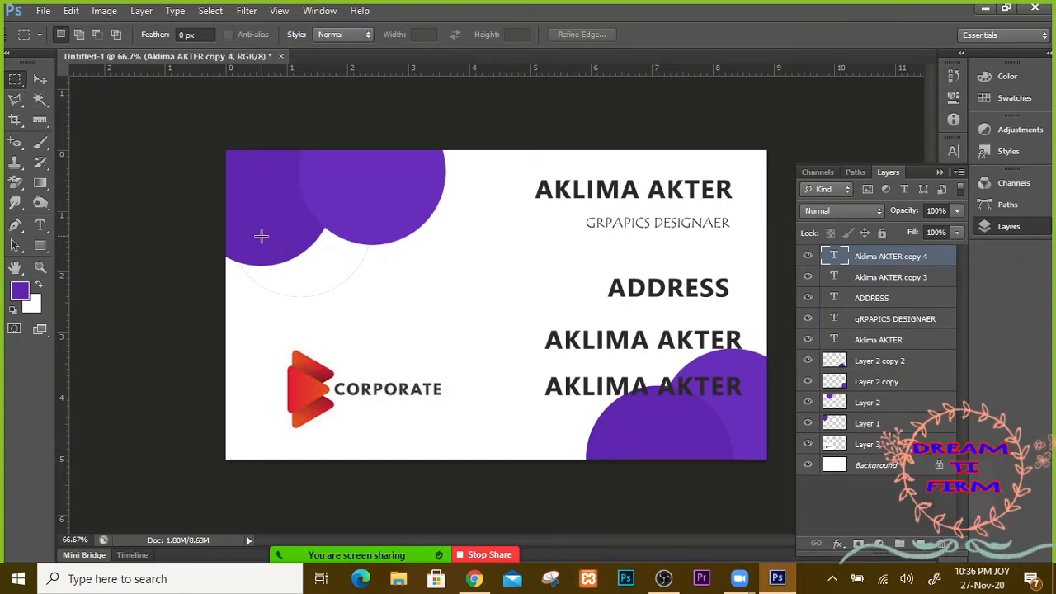
{"action": "left_click_drag", "start_coordinate": [259, 229], "coordinate": [385, 328]}
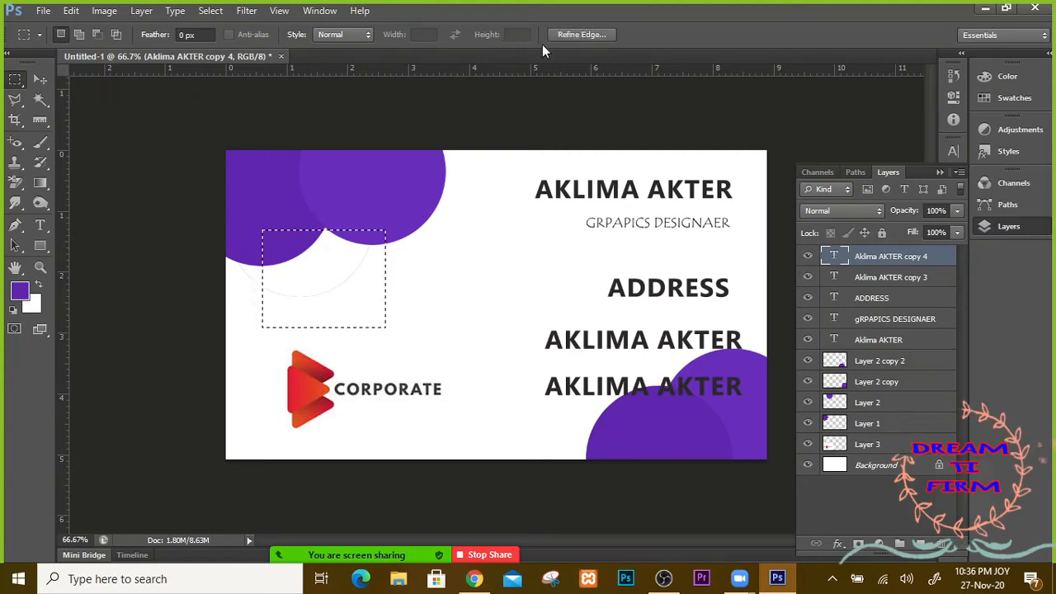
{"action": "left_click", "coordinate": [918, 545]}
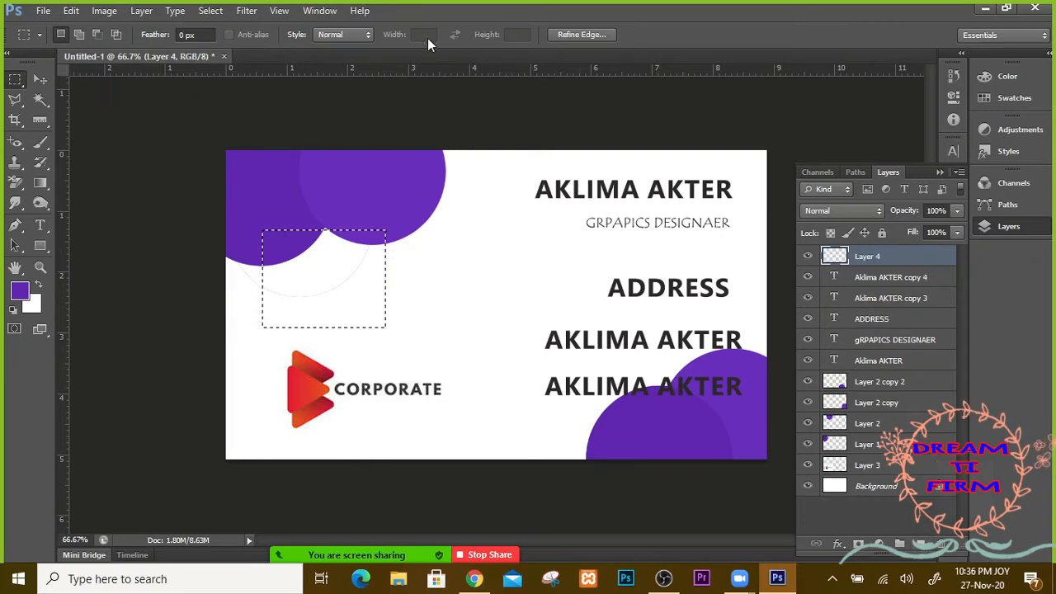
{"action": "left_click", "coordinate": [591, 36]}
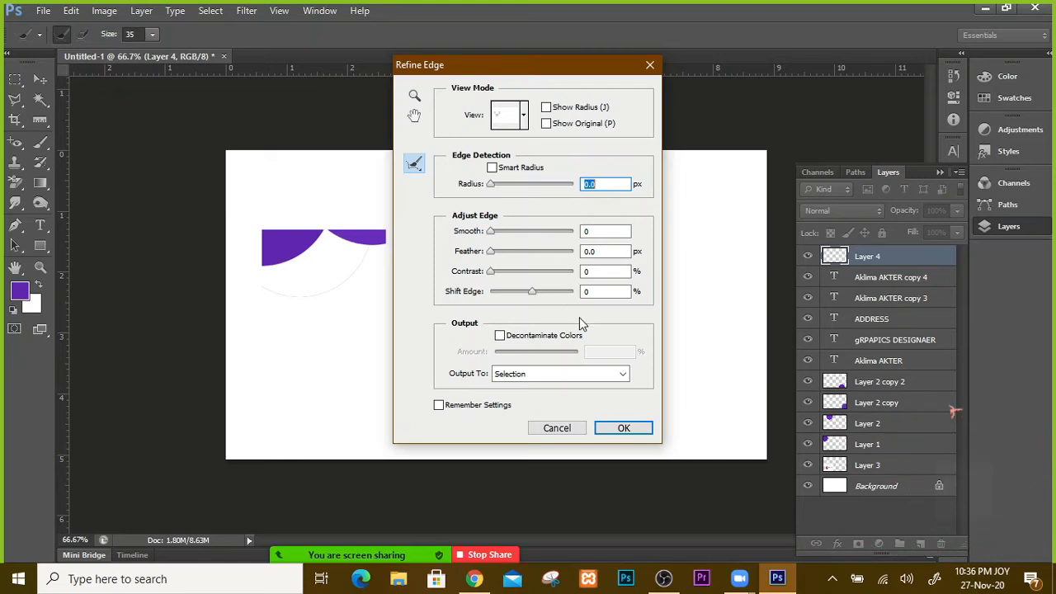
{"action": "left_click", "coordinate": [559, 428]}
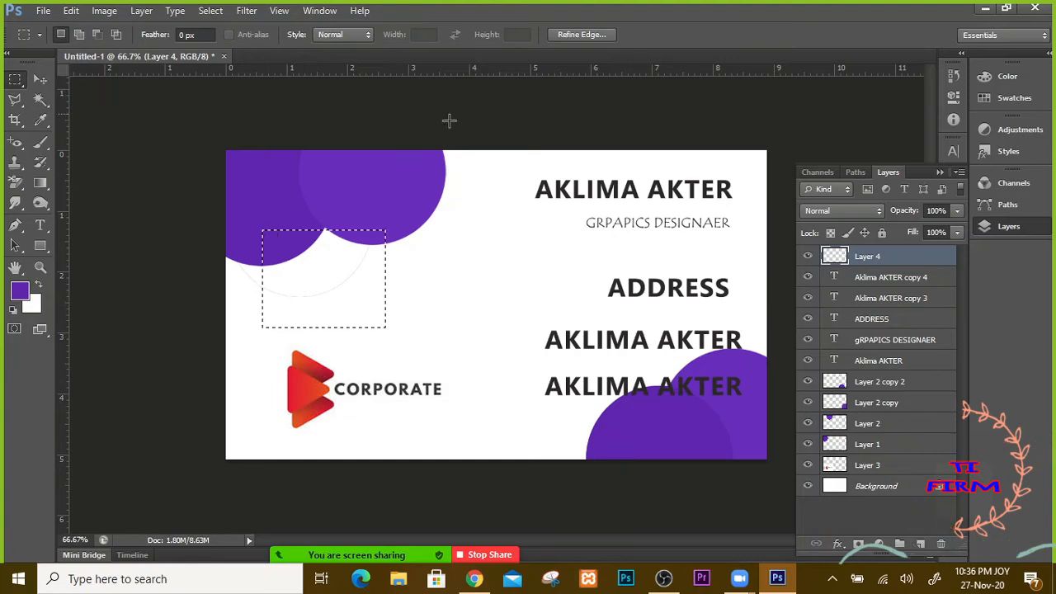
{"action": "left_click", "coordinate": [40, 245]}
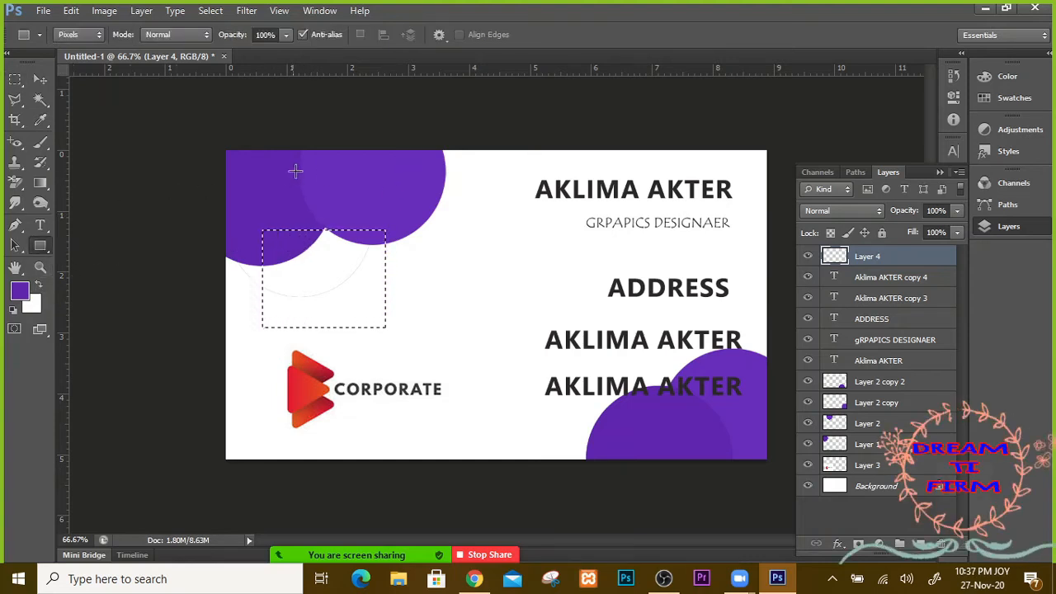
Step: Clear the marquee and draw a purple rectangle shape layer below the top-left circle
{"action": "left_click", "coordinate": [95, 36]}
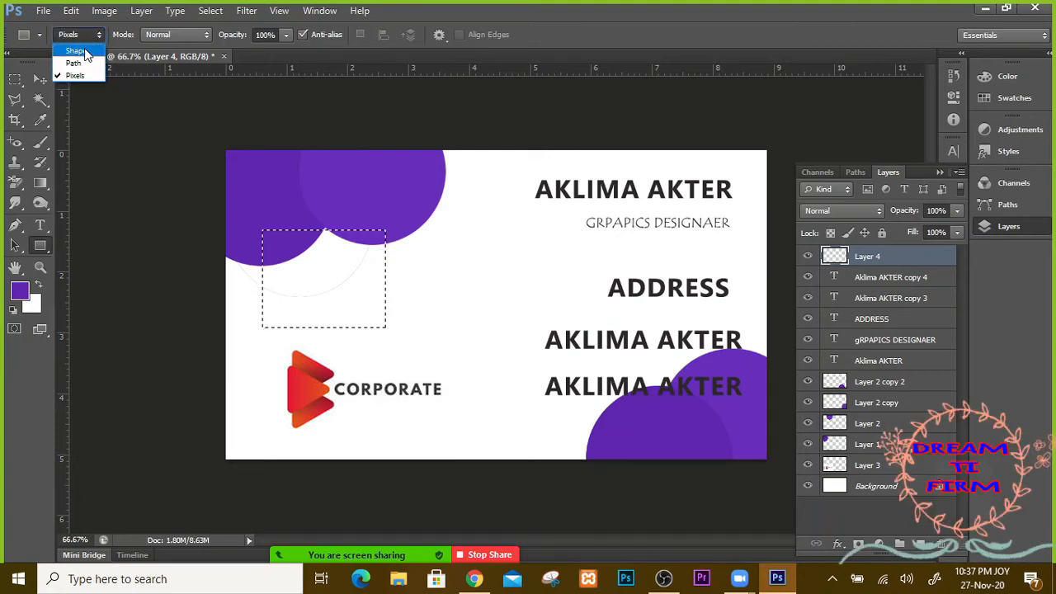
{"action": "left_click", "coordinate": [76, 50]}
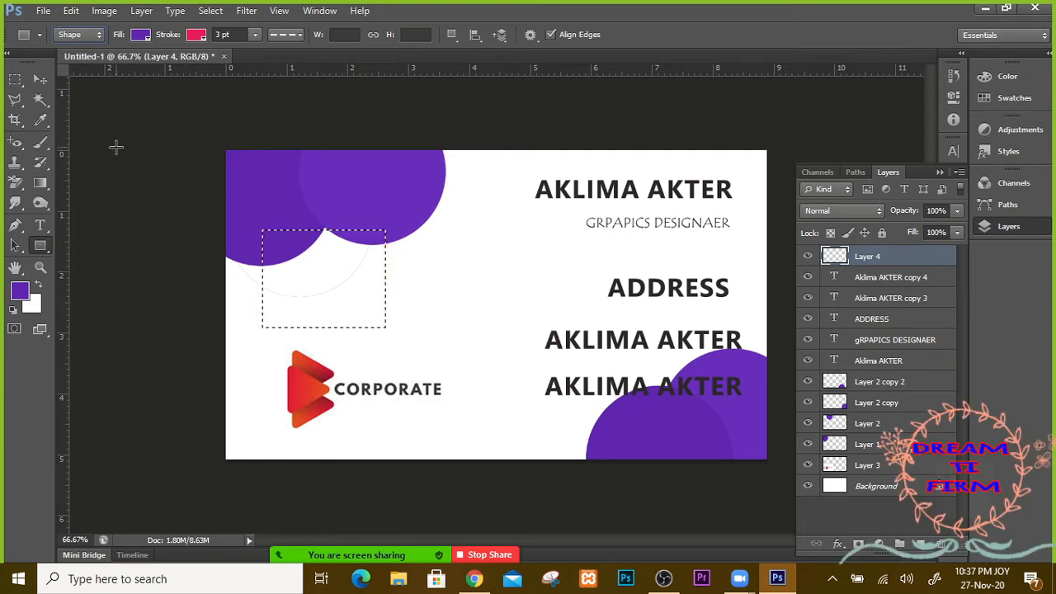
{"action": "key", "text": "ctrl+d"}
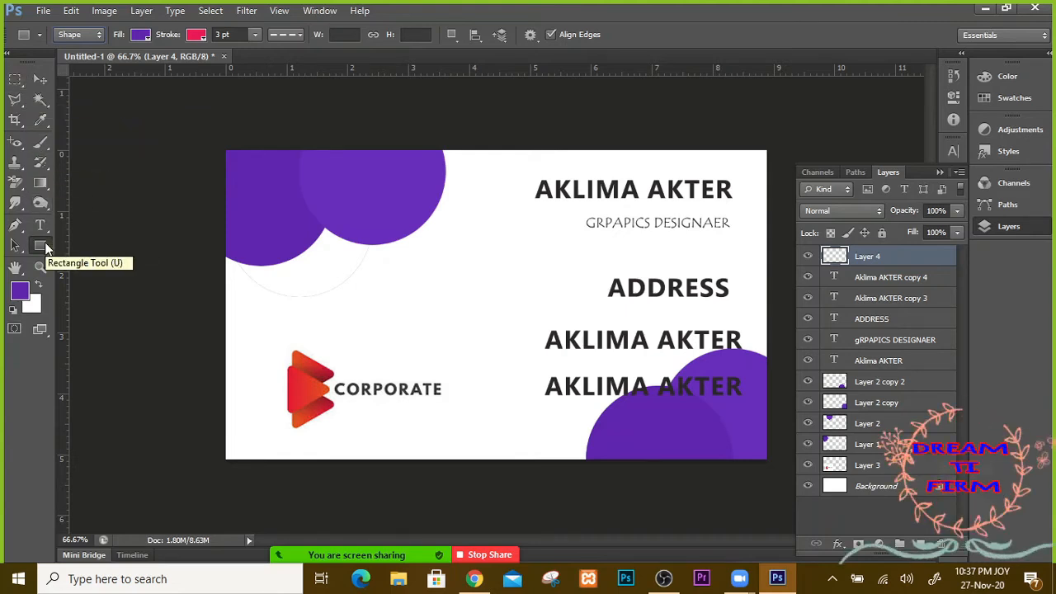
{"action": "left_click_drag", "start_coordinate": [252, 230], "coordinate": [332, 300]}
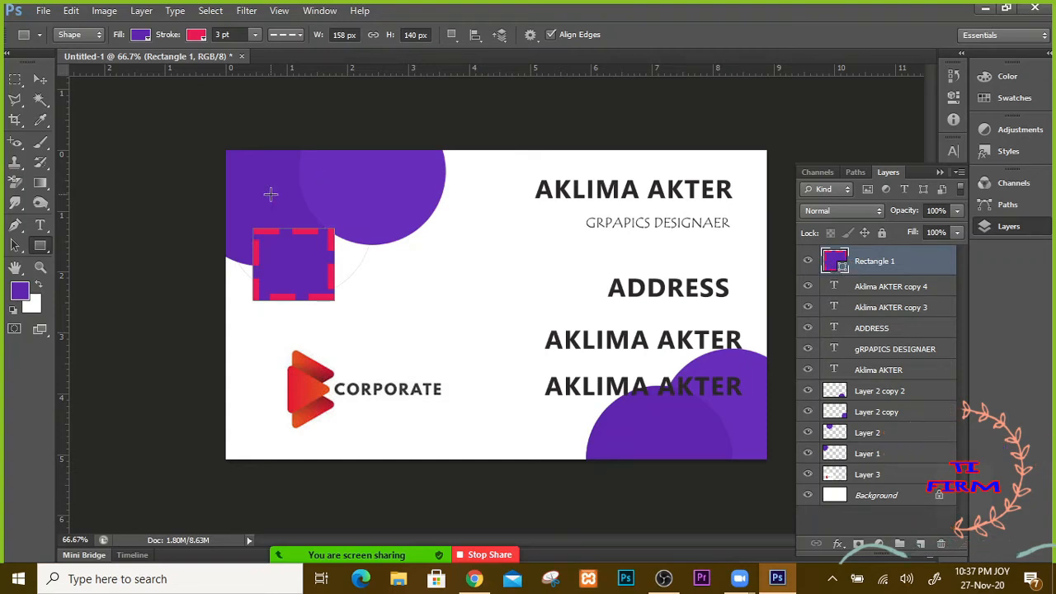
Step: Remove the rectangle's pink outline, setting its stroke colour to none
{"action": "left_click", "coordinate": [197, 35]}
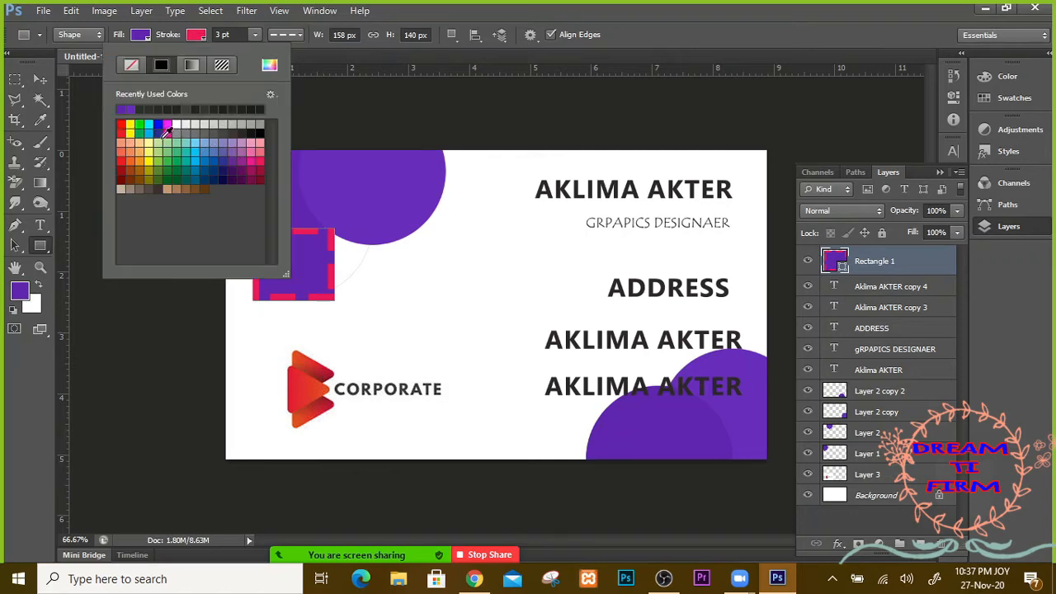
{"action": "left_click", "coordinate": [131, 66]}
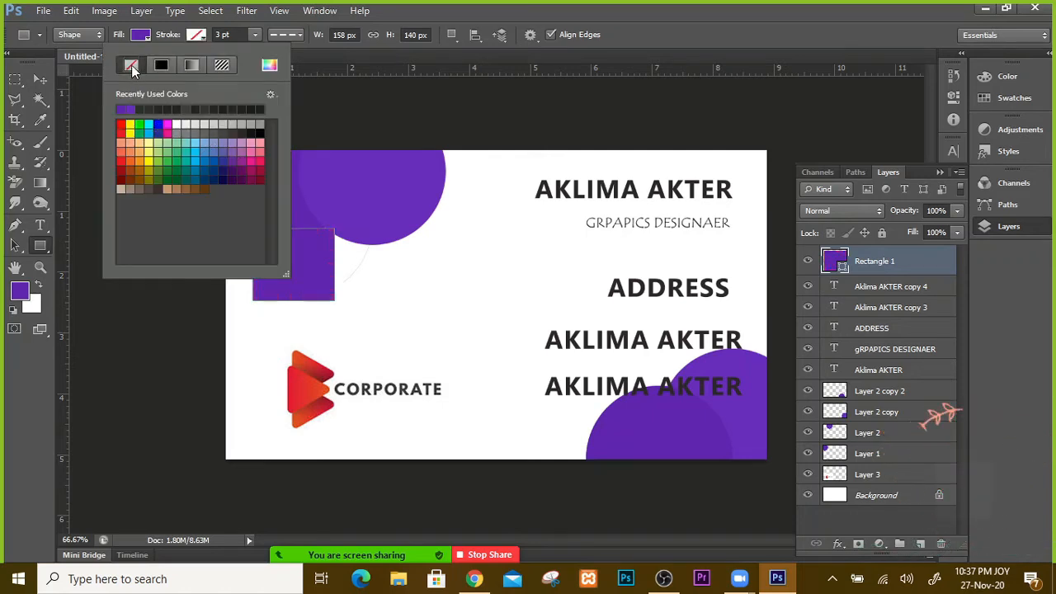
{"action": "left_click", "coordinate": [288, 38]}
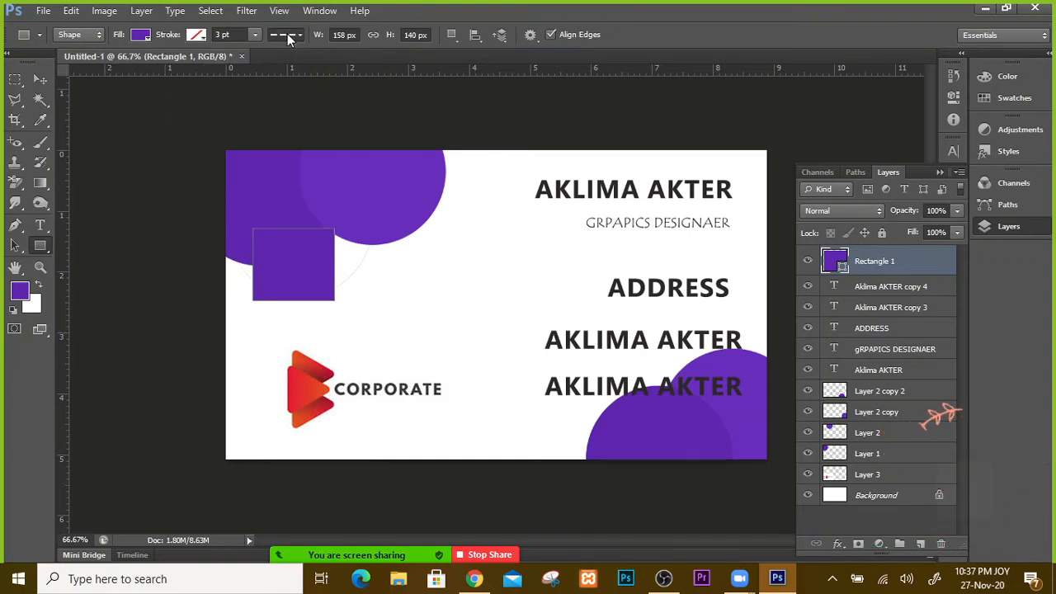
{"action": "left_click", "coordinate": [288, 38]}
{"action": "left_click", "coordinate": [277, 86]}
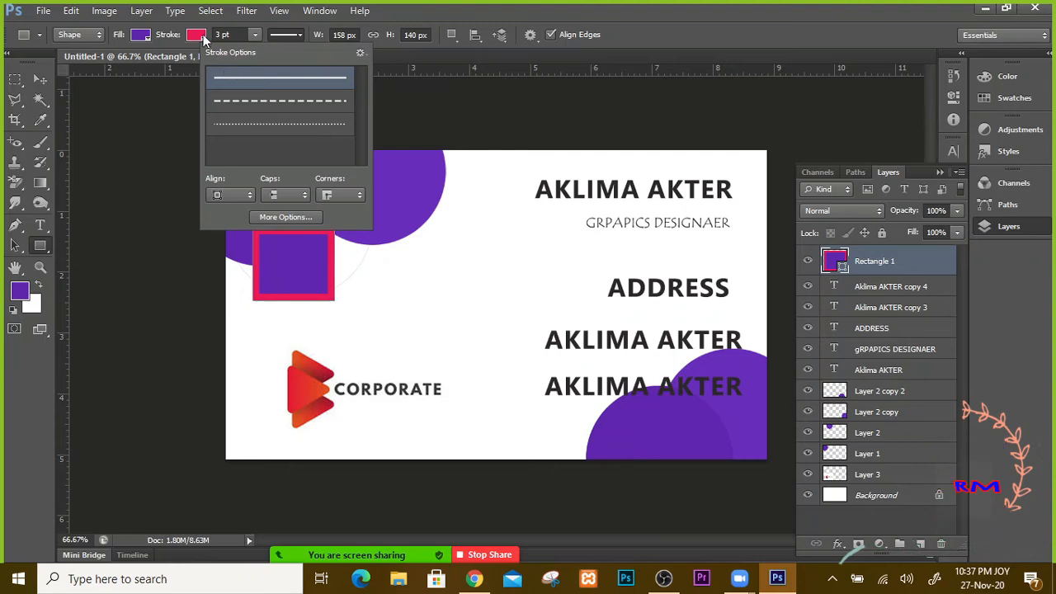
{"action": "left_click", "coordinate": [203, 39]}
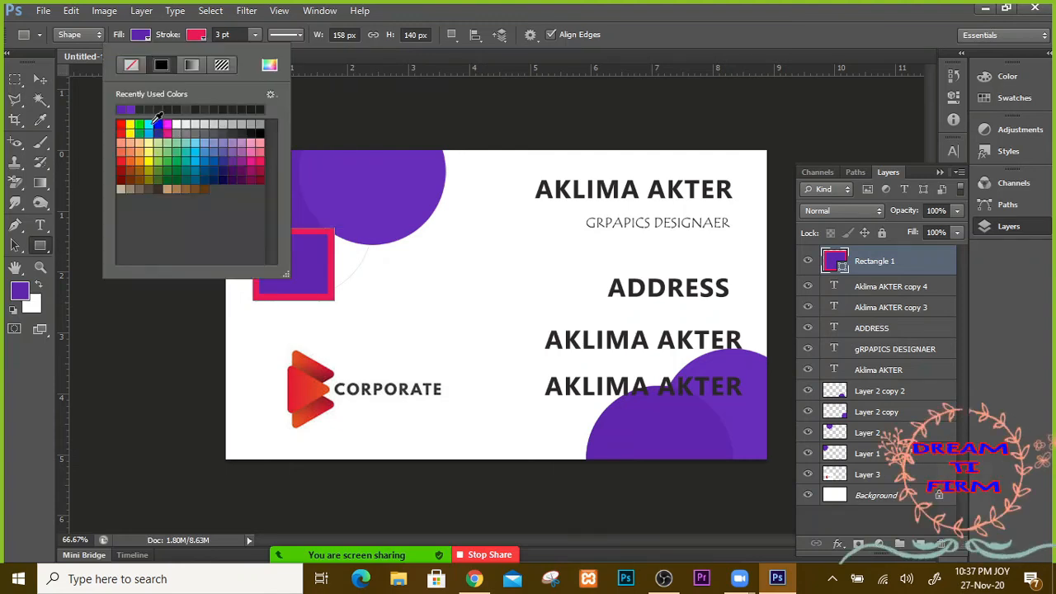
{"action": "left_click", "coordinate": [130, 66]}
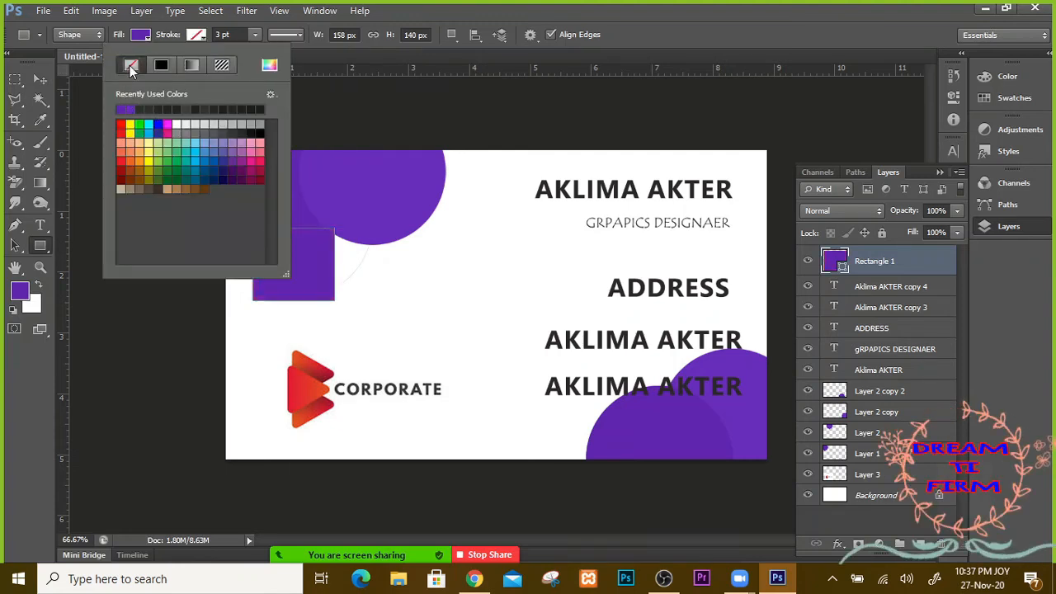
{"action": "left_click", "coordinate": [256, 37]}
{"action": "left_click", "coordinate": [256, 35]}
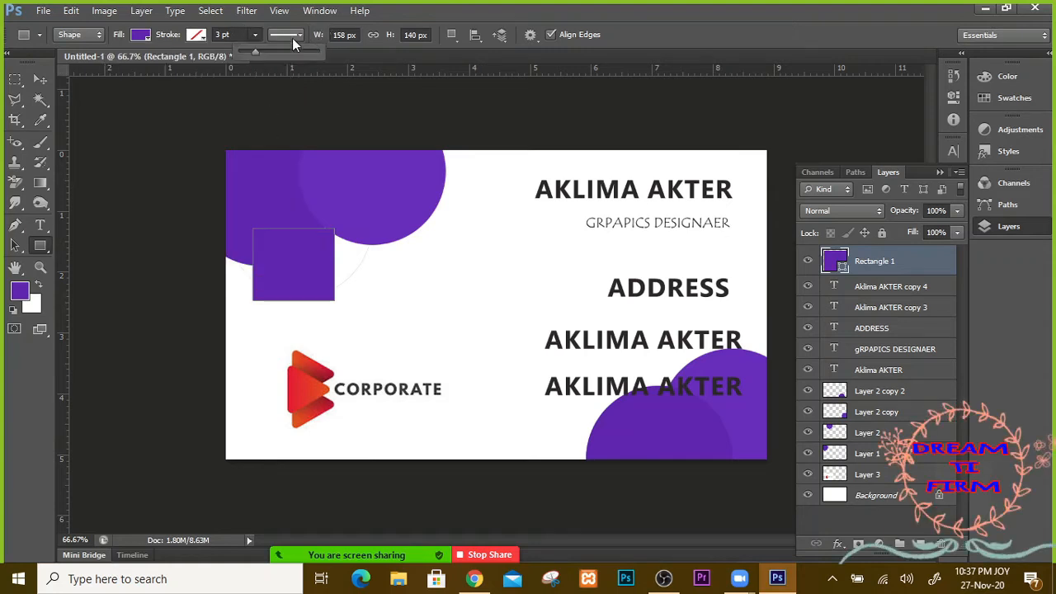
{"action": "left_click", "coordinate": [299, 34]}
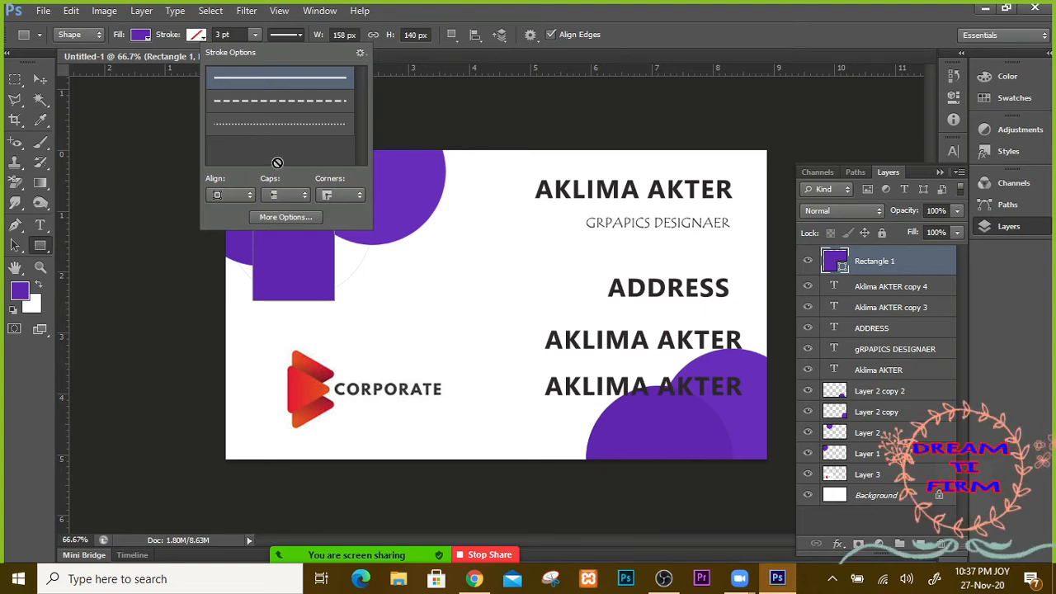
{"action": "left_click", "coordinate": [286, 35]}
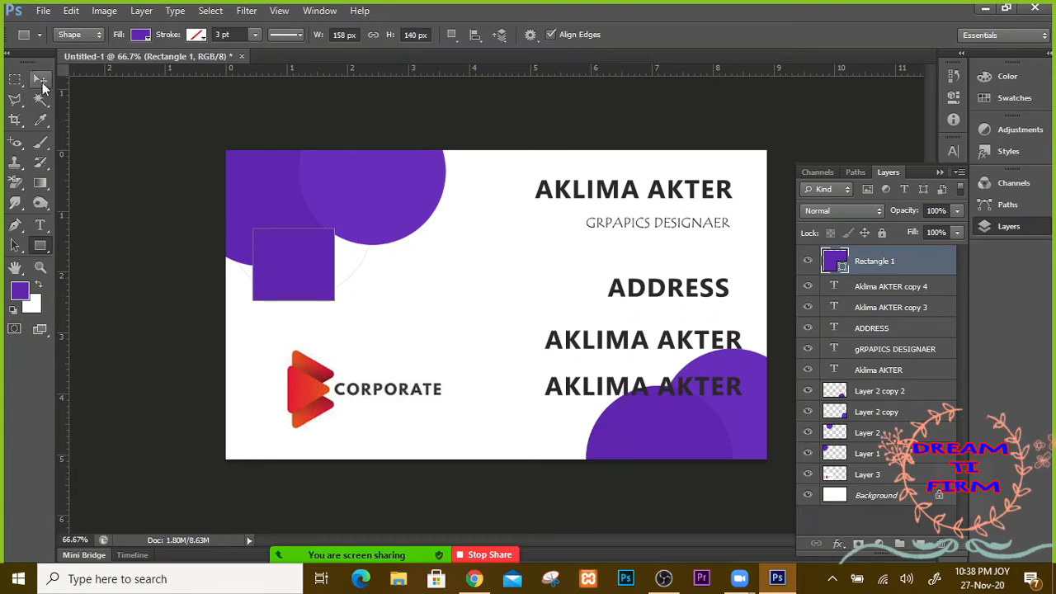
Step: Move the rectangle slightly down and try a 0.25 px height, dismissing the invalid-entry error
{"action": "key", "text": "v"}
{"action": "left_click_drag", "start_coordinate": [295, 271], "coordinate": [293, 301]}
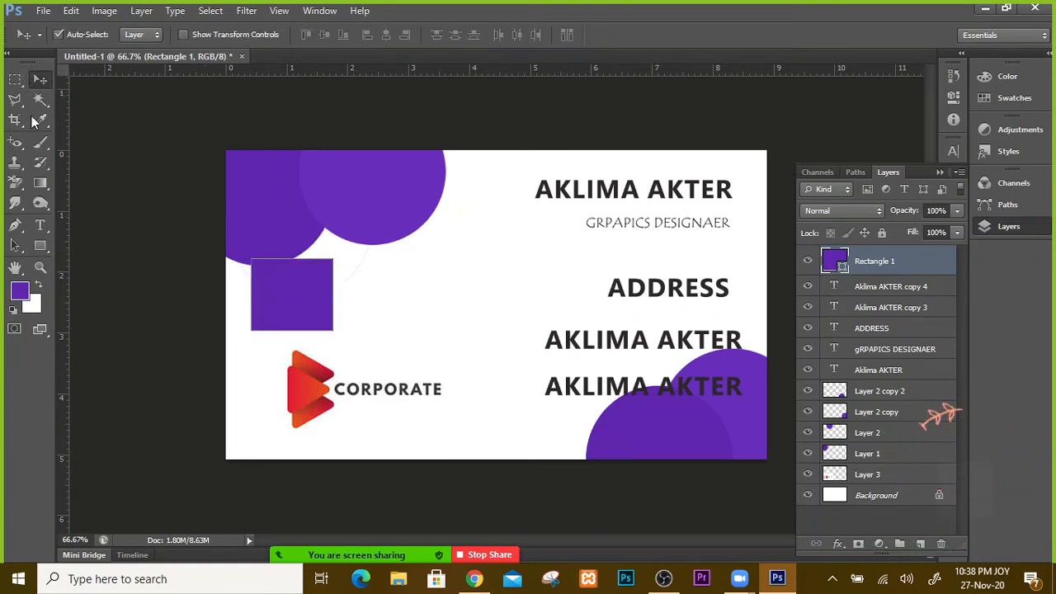
{"action": "left_click", "coordinate": [41, 246]}
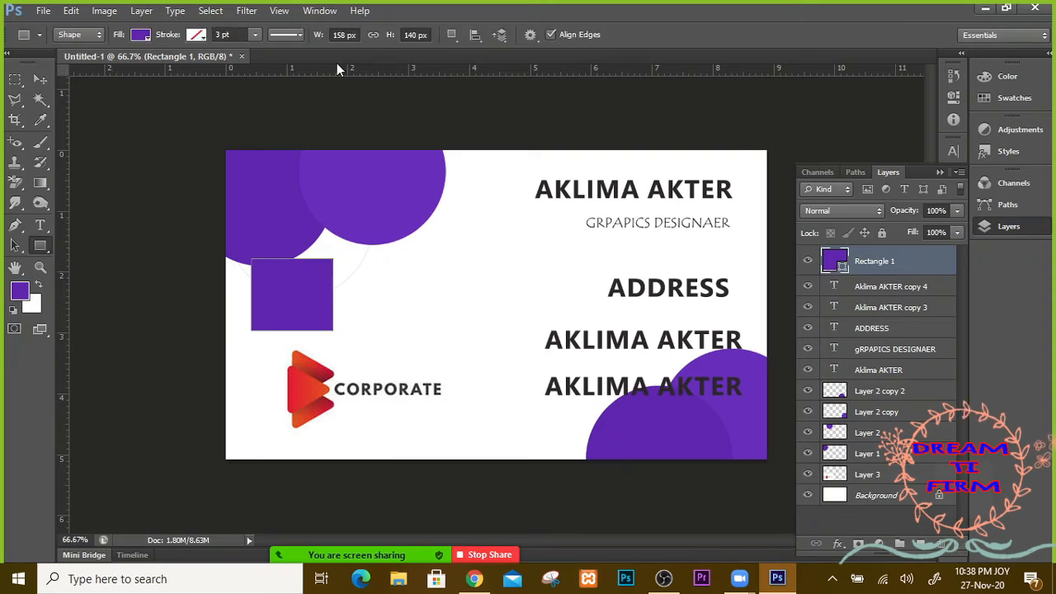
{"action": "left_click", "coordinate": [344, 34]}
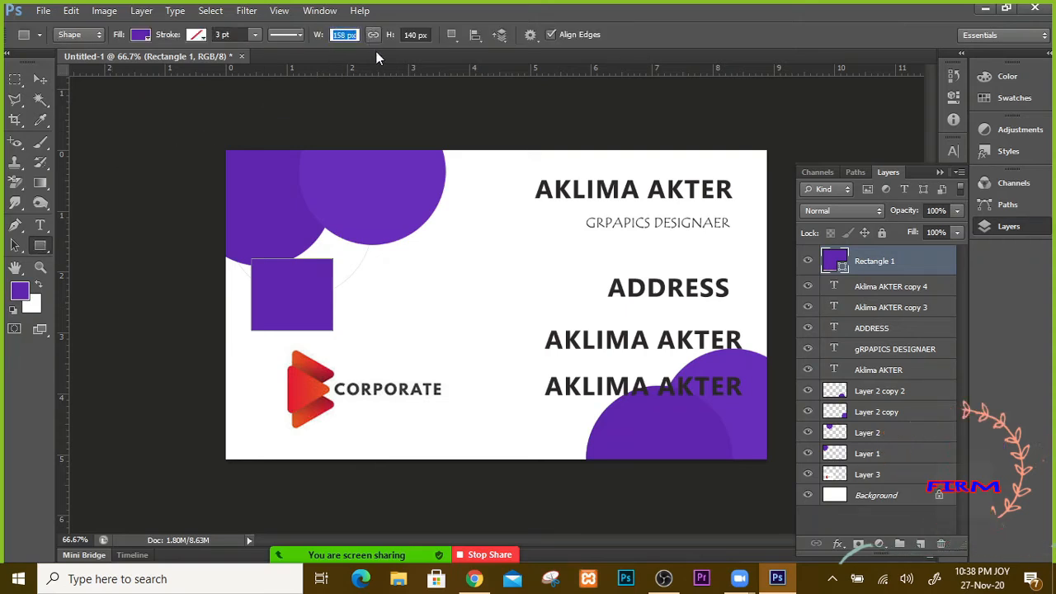
{"action": "type", "text": "0.2"}
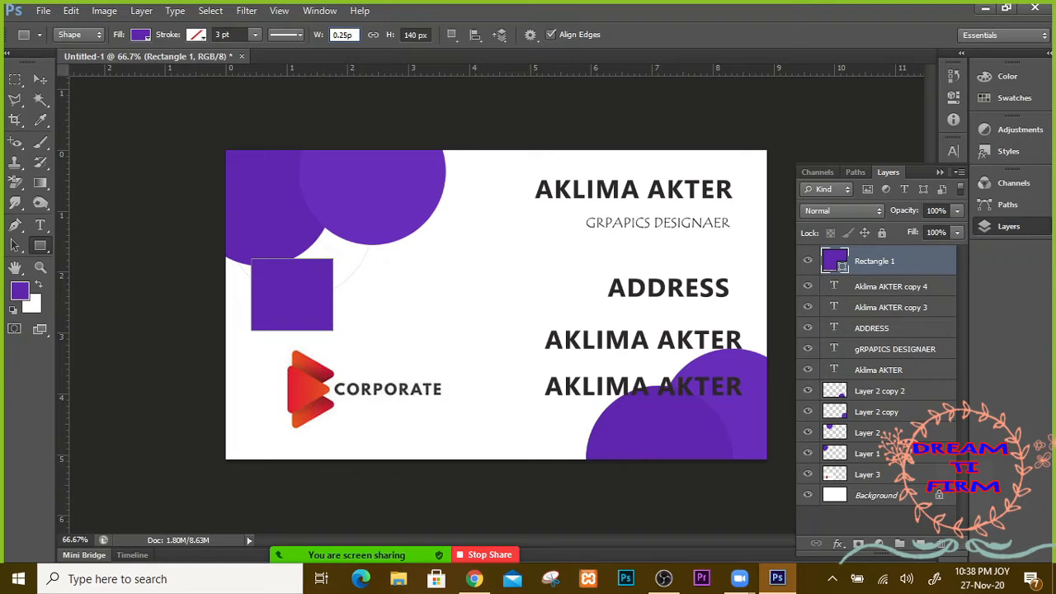
{"action": "left_click", "coordinate": [429, 34]}
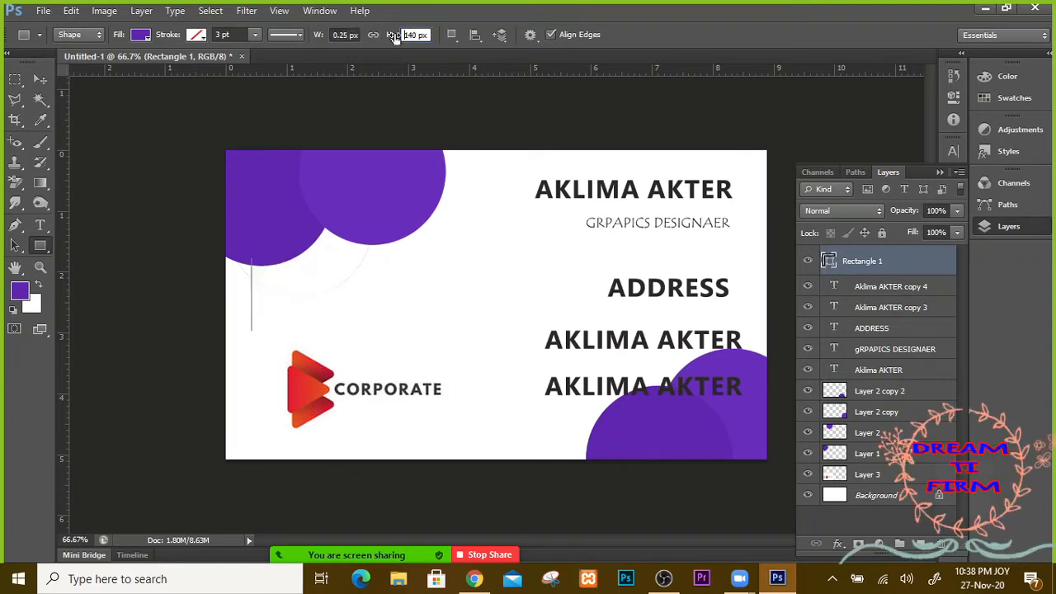
{"action": "type", "text": "0.25px"}
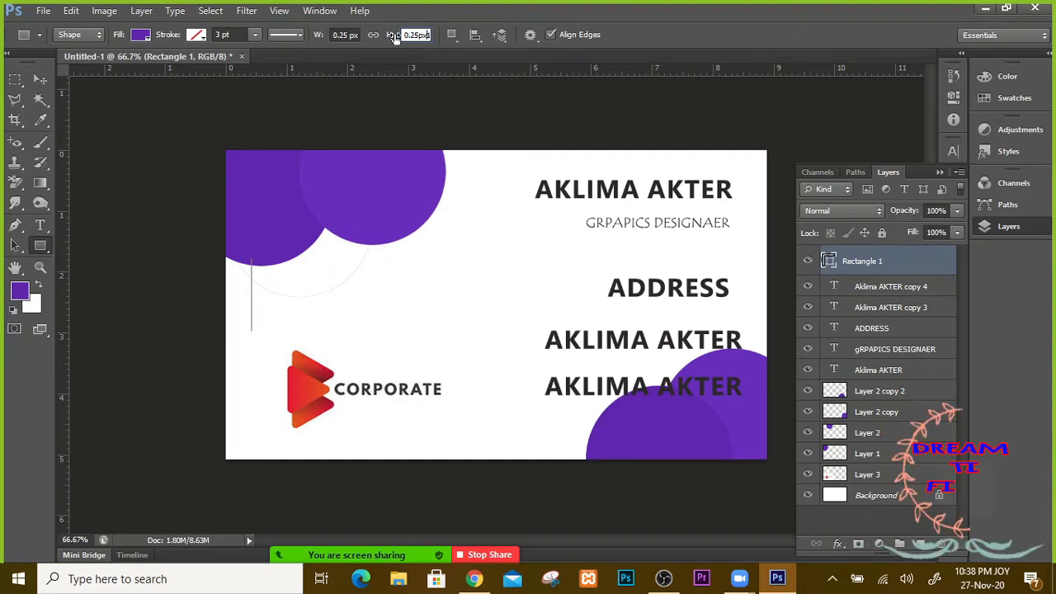
{"action": "key", "text": "Return"}
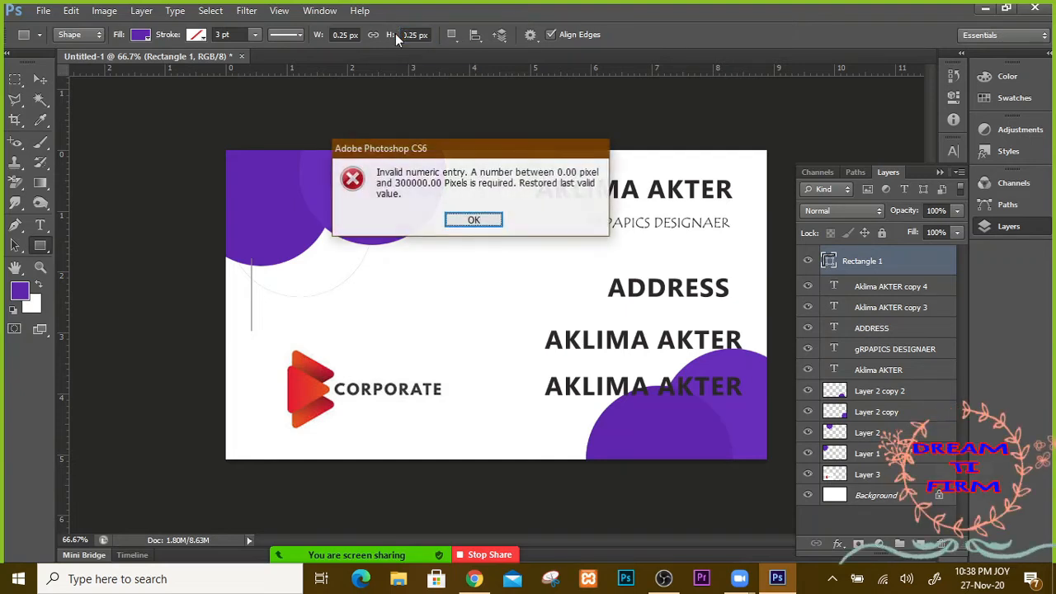
{"action": "key", "text": "Return"}
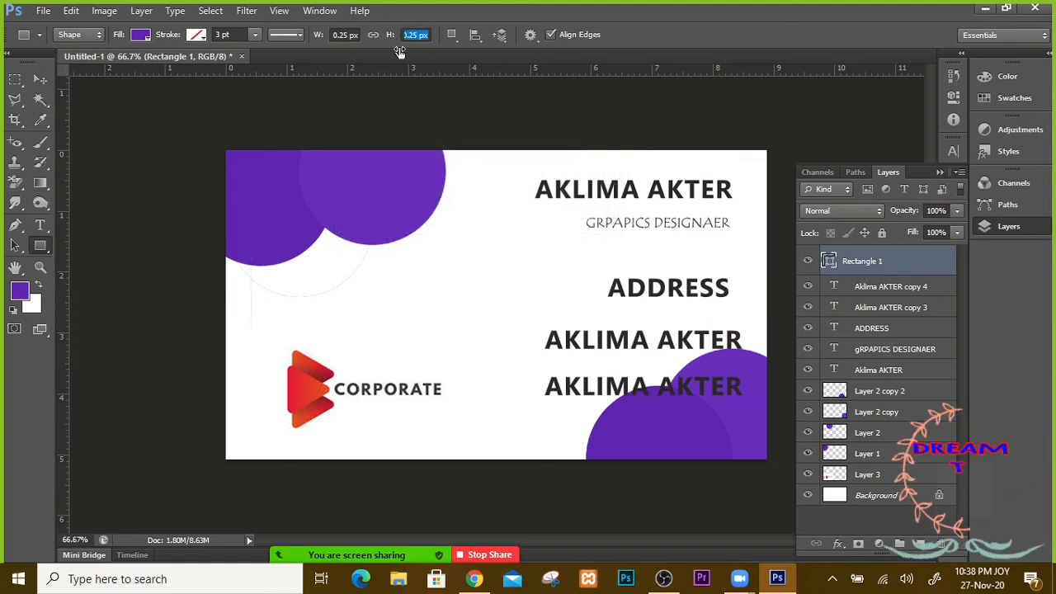
{"action": "key", "text": "Return"}
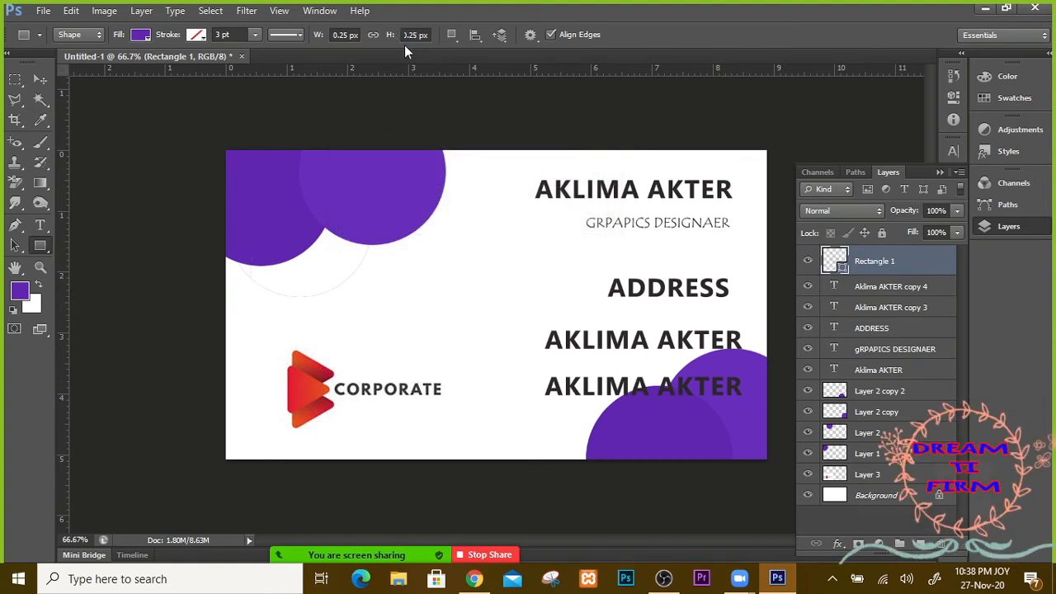
{"action": "key", "text": "Return"}
Step: Draw a new purple Rectangle 2 and delete the old Rectangle 1 layer
{"action": "left_click_drag", "start_coordinate": [313, 274], "coordinate": [387, 352]}
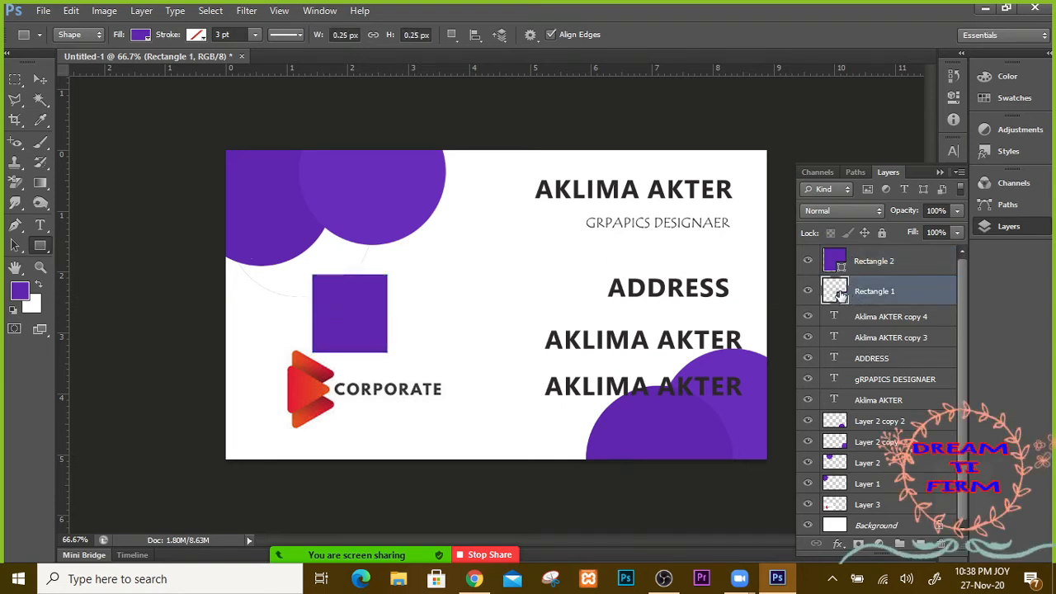
{"action": "left_click_drag", "start_coordinate": [840, 295], "coordinate": [945, 544]}
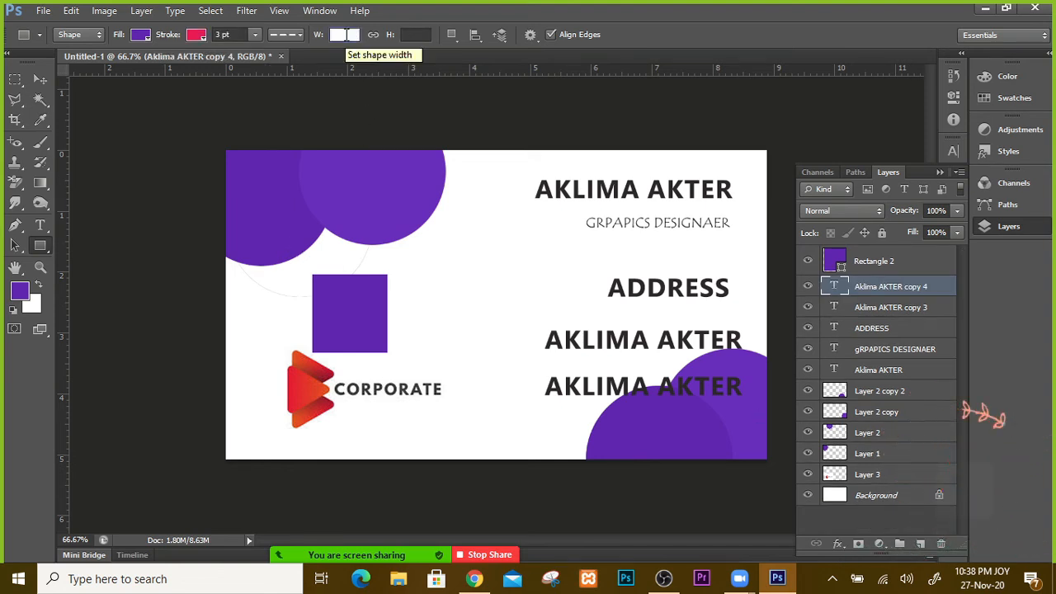
{"action": "left_click", "coordinate": [895, 262]}
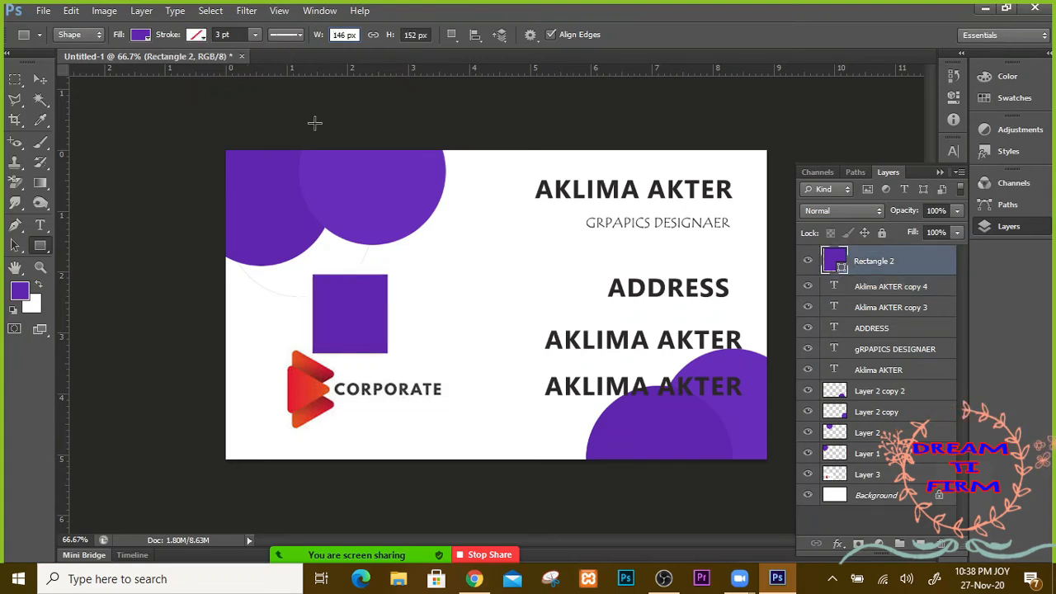
Step: Resize Rectangle 2 to 0.25 × 0.25 in using the options bar W and H fields
{"action": "left_click", "coordinate": [339, 35]}
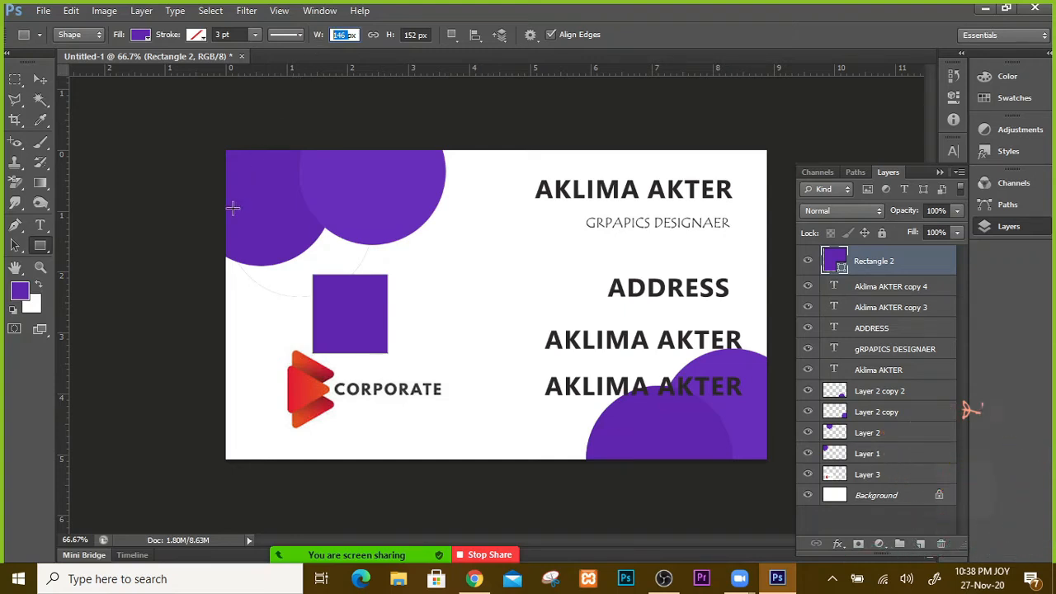
{"action": "type", "text": "0.25"}
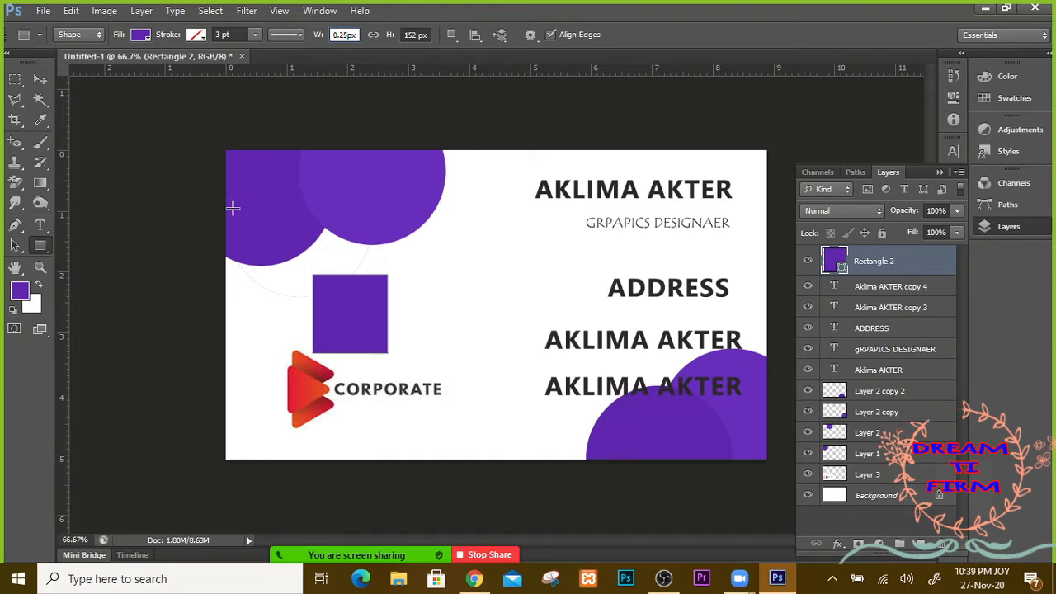
{"action": "key", "text": "BackSpace"}
{"action": "key", "text": "BackSpace"}
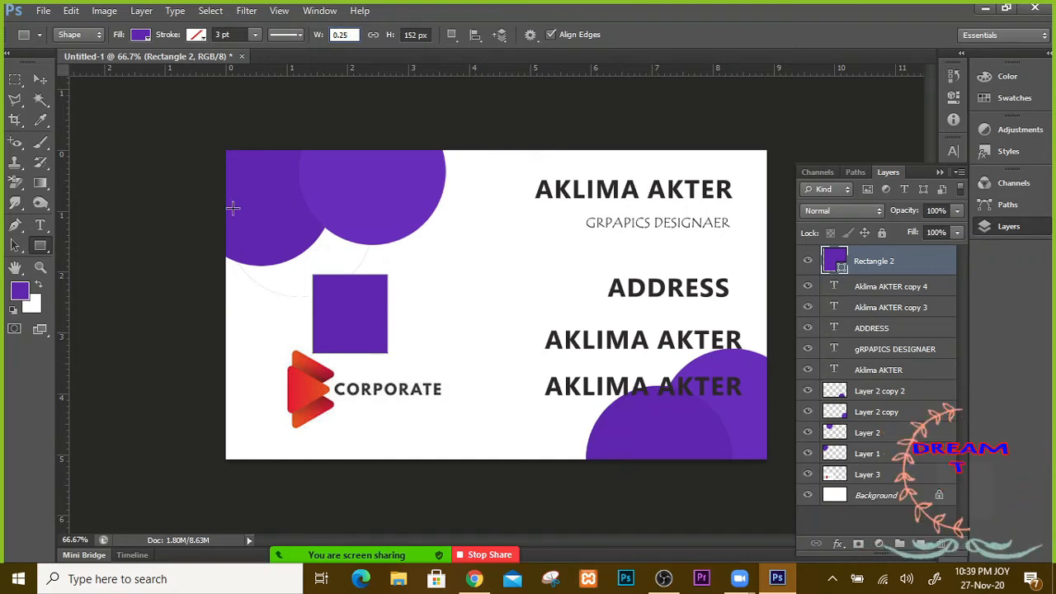
{"action": "key", "text": "Tab"}
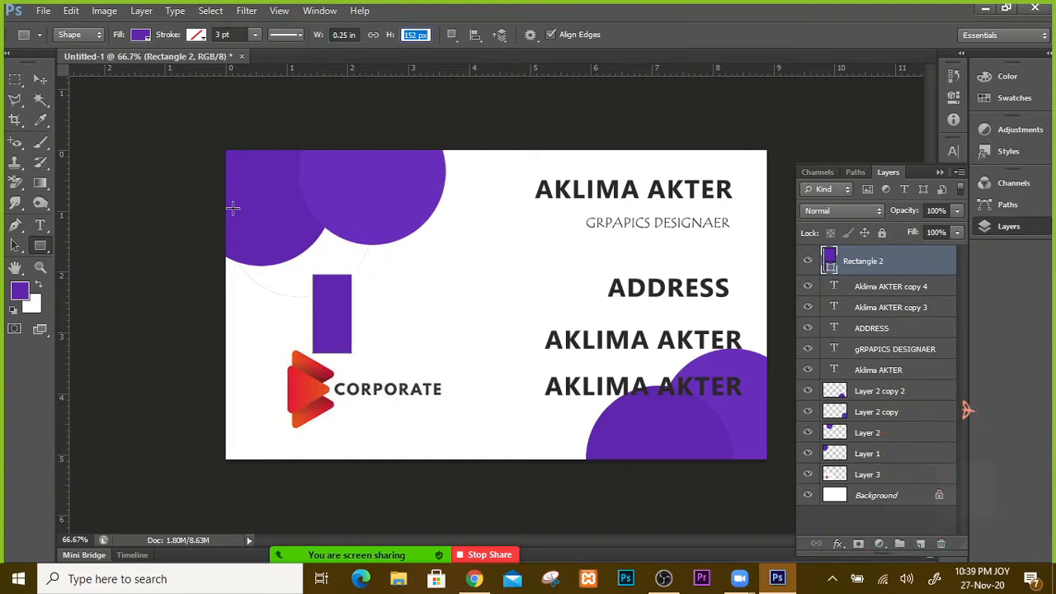
{"action": "type", "text": "0"}
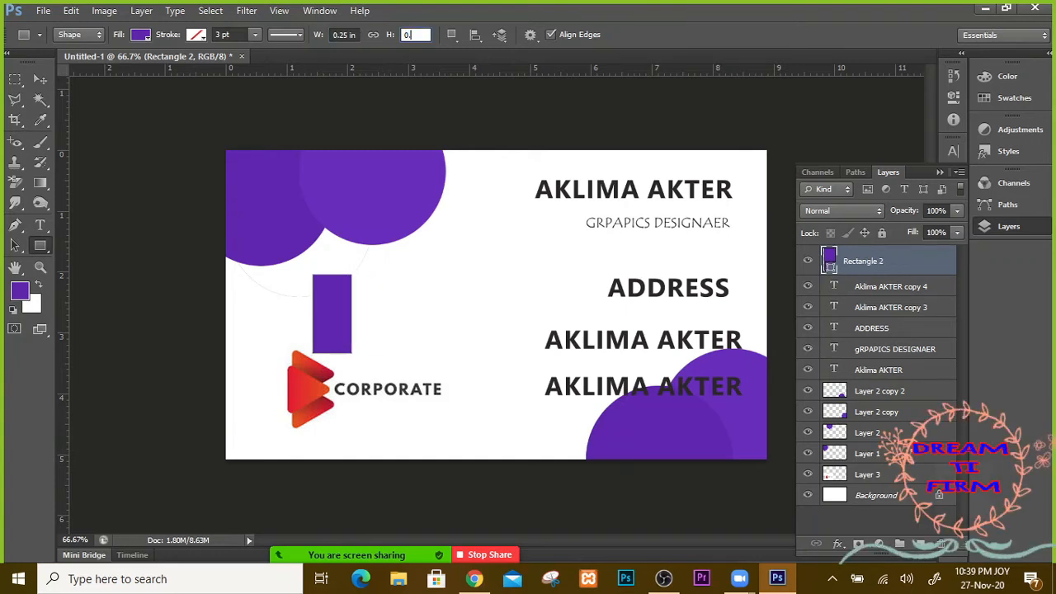
{"action": "type", "text": ".25"}
{"action": "key", "text": "Return"}
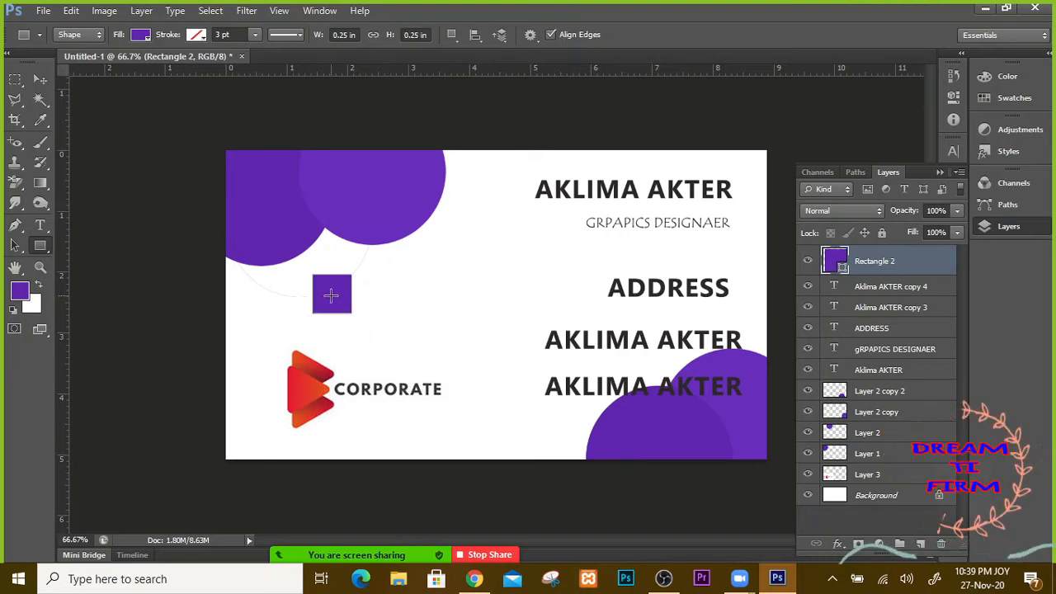
Step: Move the purple square to the card's left edge and add a vertical guide at its right side
{"action": "left_click", "coordinate": [41, 79]}
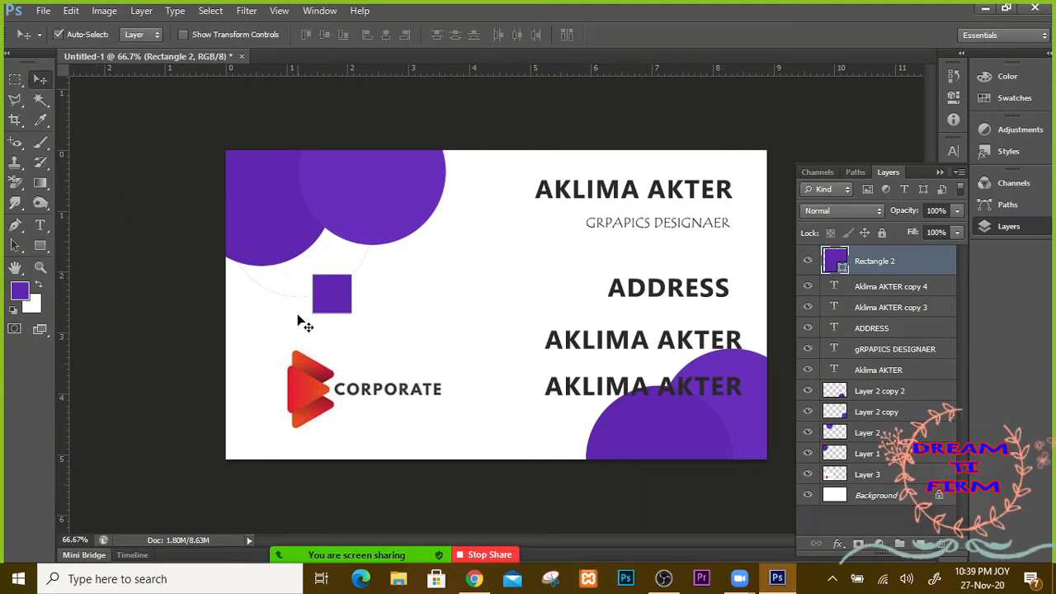
{"action": "left_click_drag", "start_coordinate": [323, 307], "coordinate": [236, 309]}
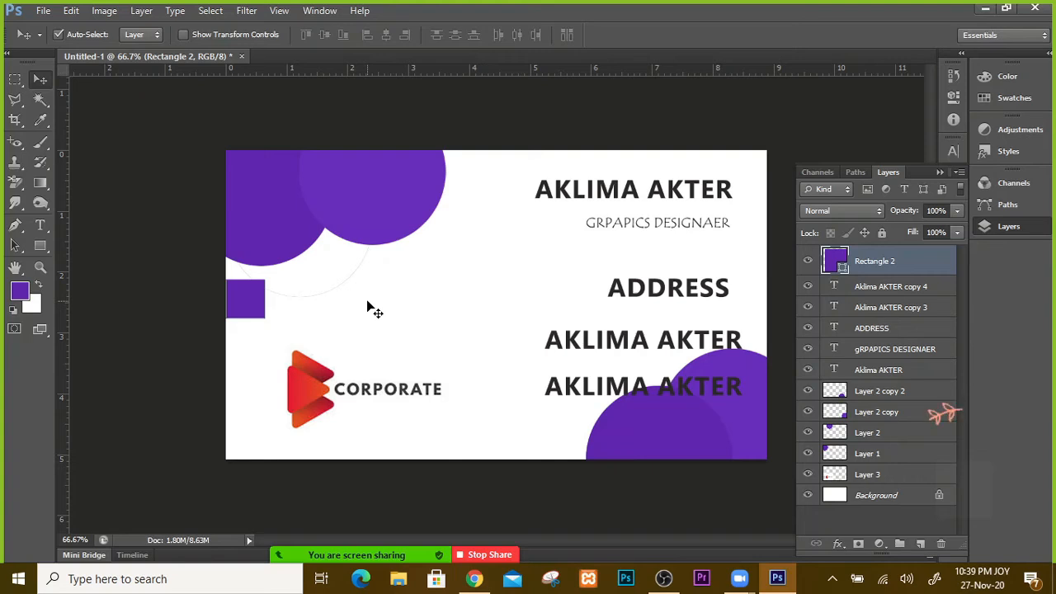
{"action": "key", "text": "ctrl+plus"}
{"action": "key", "text": "ctrl+plus"}
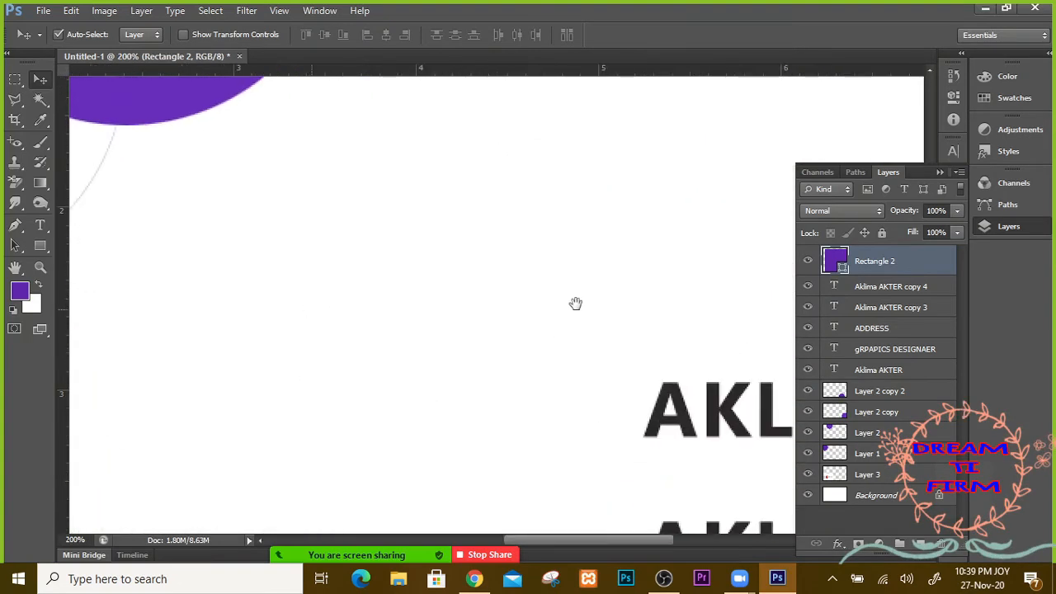
{"action": "left_click_drag", "start_coordinate": [347, 299], "coordinate": [528, 297]}
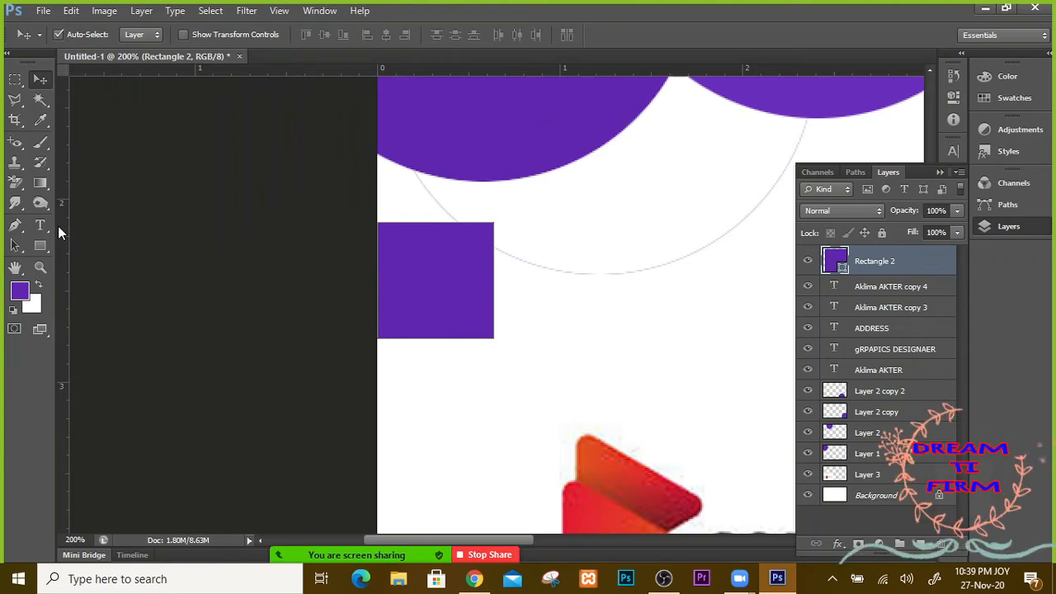
{"action": "left_click_drag", "start_coordinate": [59, 225], "coordinate": [495, 253]}
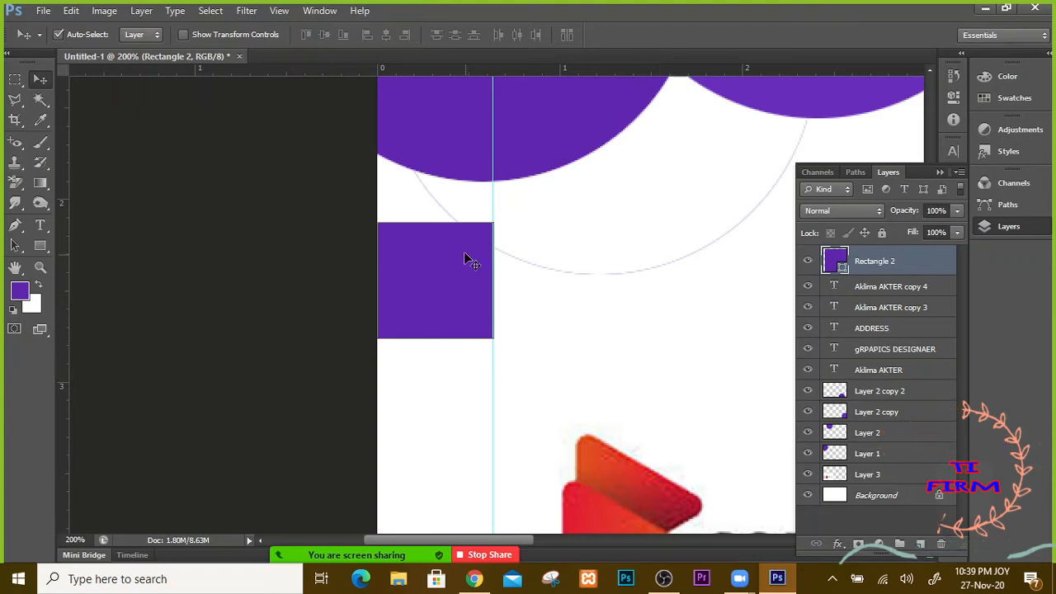
Step: Move the square up to the card's top edge and add a horizontal guide near the top
{"action": "key", "text": "ctrl+minus"}
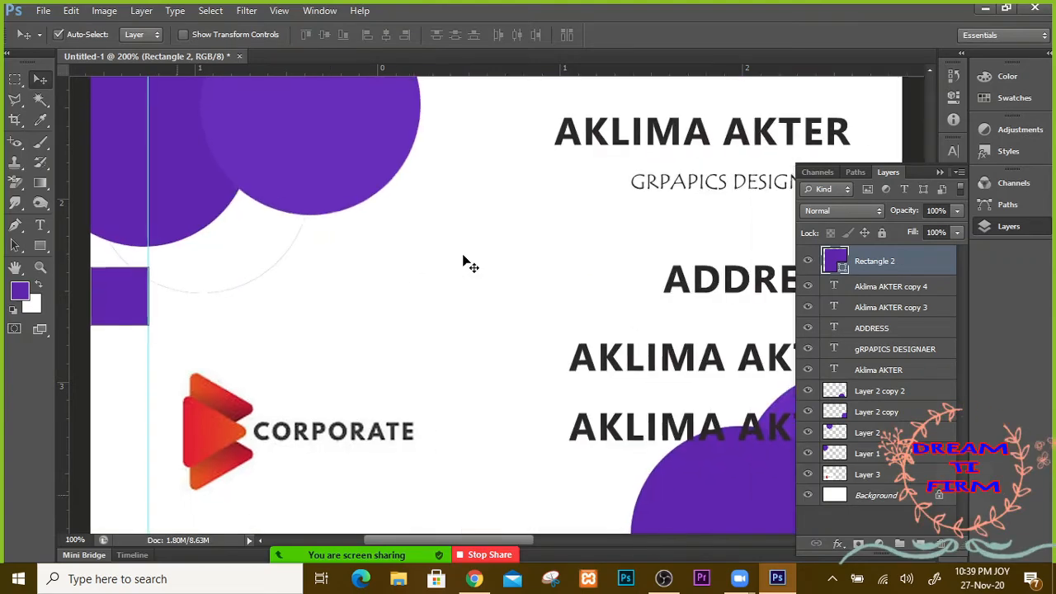
{"action": "key", "text": "ctrl+minus"}
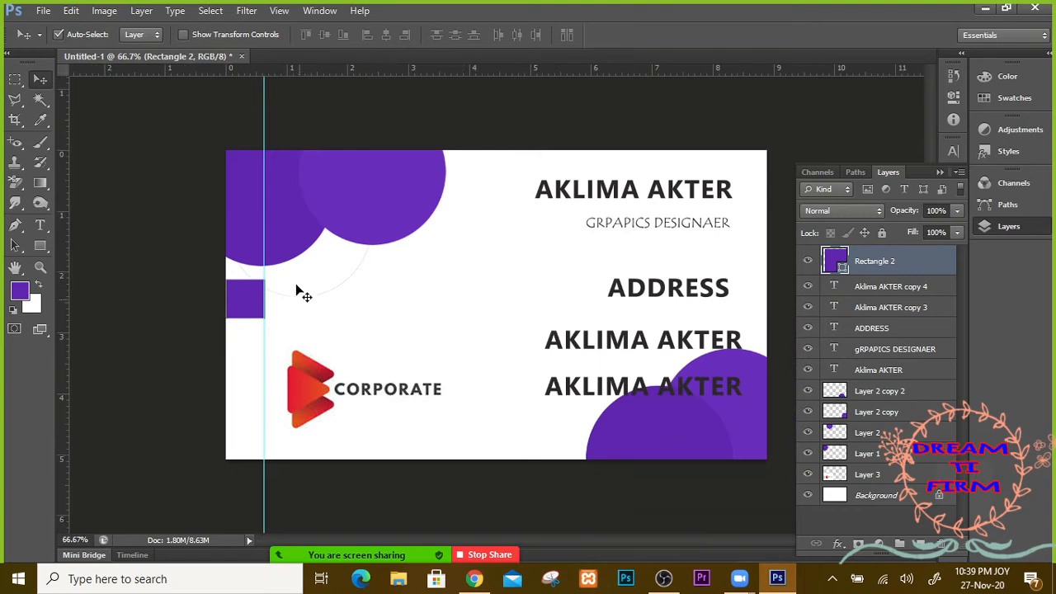
{"action": "left_click_drag", "start_coordinate": [255, 315], "coordinate": [446, 188]}
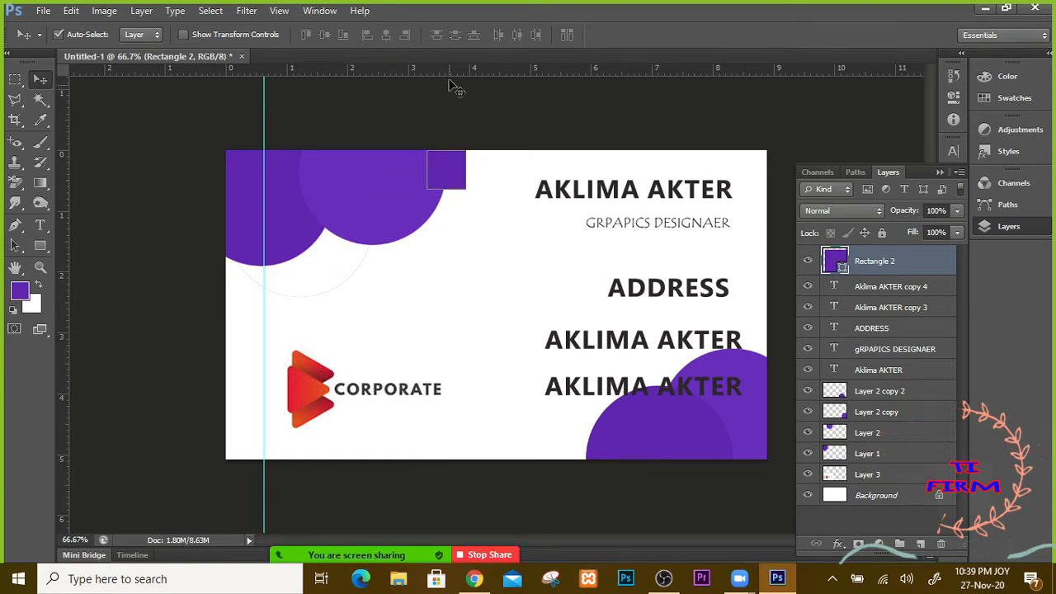
{"action": "left_click_drag", "start_coordinate": [452, 88], "coordinate": [463, 189]}
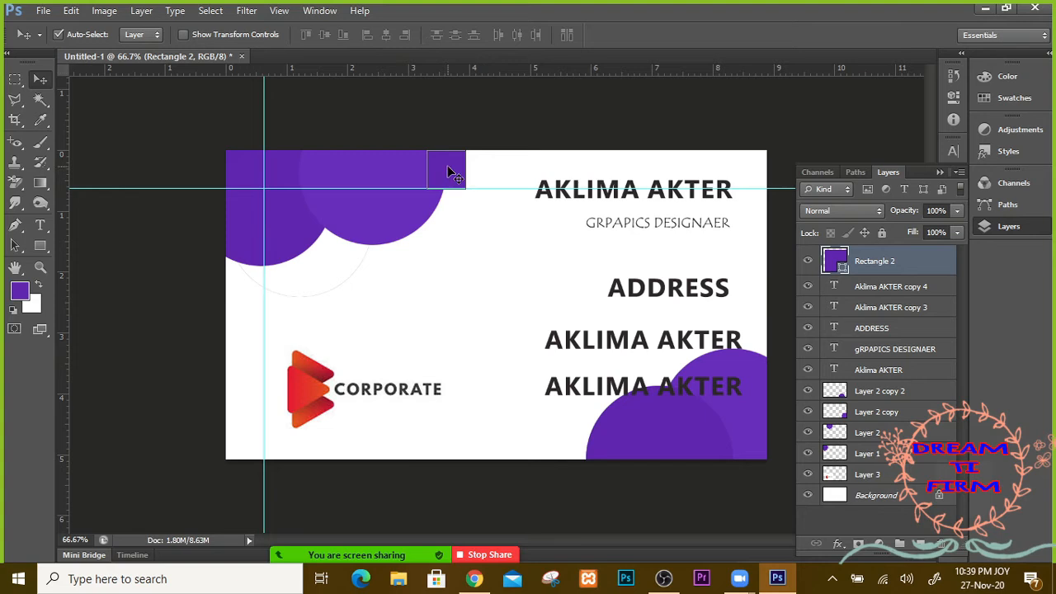
Step: Reposition the square and add guides at the card's bottom and right margins
{"action": "left_click_drag", "start_coordinate": [450, 174], "coordinate": [340, 443]}
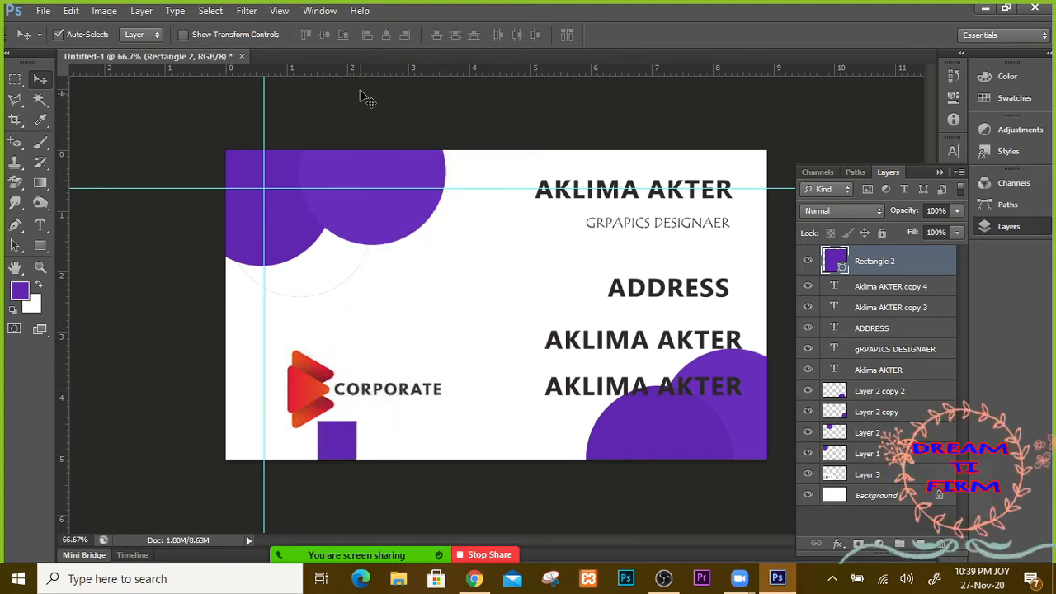
{"action": "left_click_drag", "start_coordinate": [362, 77], "coordinate": [751, 311]}
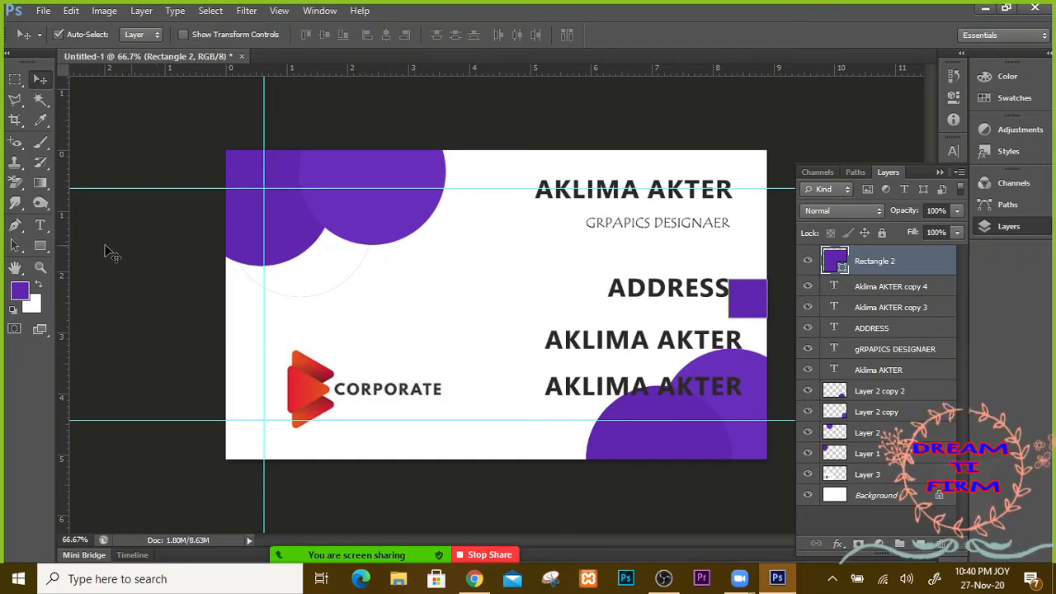
{"action": "left_click_drag", "start_coordinate": [67, 262], "coordinate": [730, 373]}
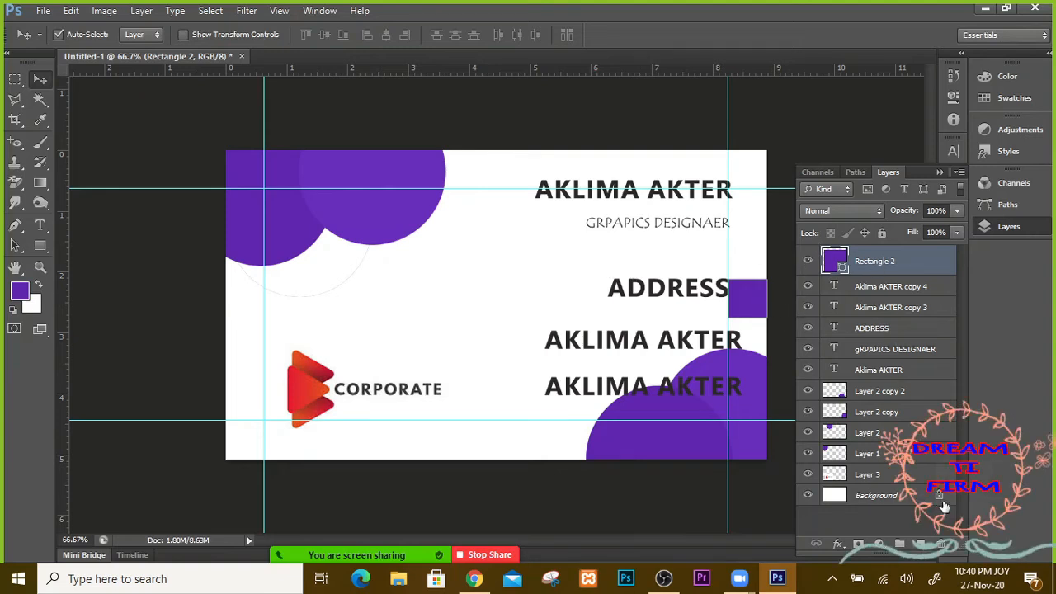
Step: Delete the Rectangle 2 spacer square and nudge the top name and designer title into place
{"action": "left_click", "coordinate": [941, 545]}
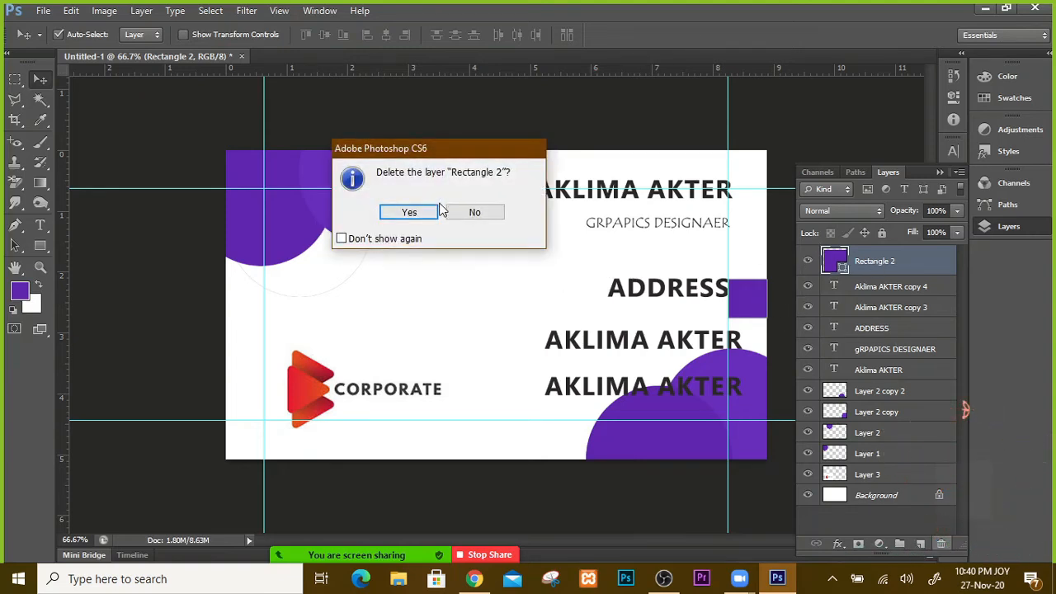
{"action": "left_click", "coordinate": [410, 212]}
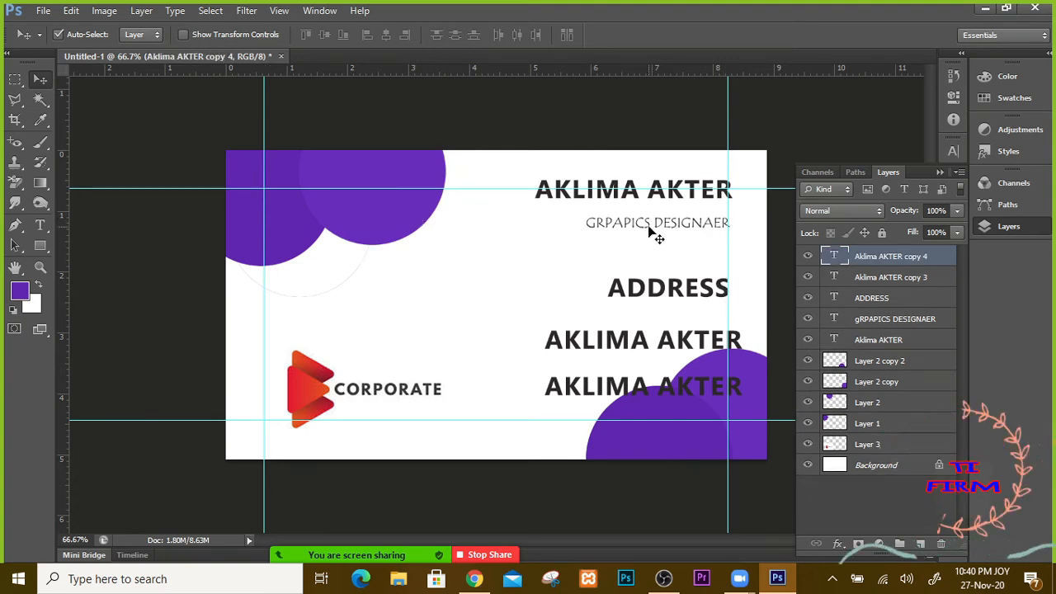
{"action": "left_click", "coordinate": [647, 200]}
{"action": "left_click_drag", "start_coordinate": [625, 196], "coordinate": [623, 211]}
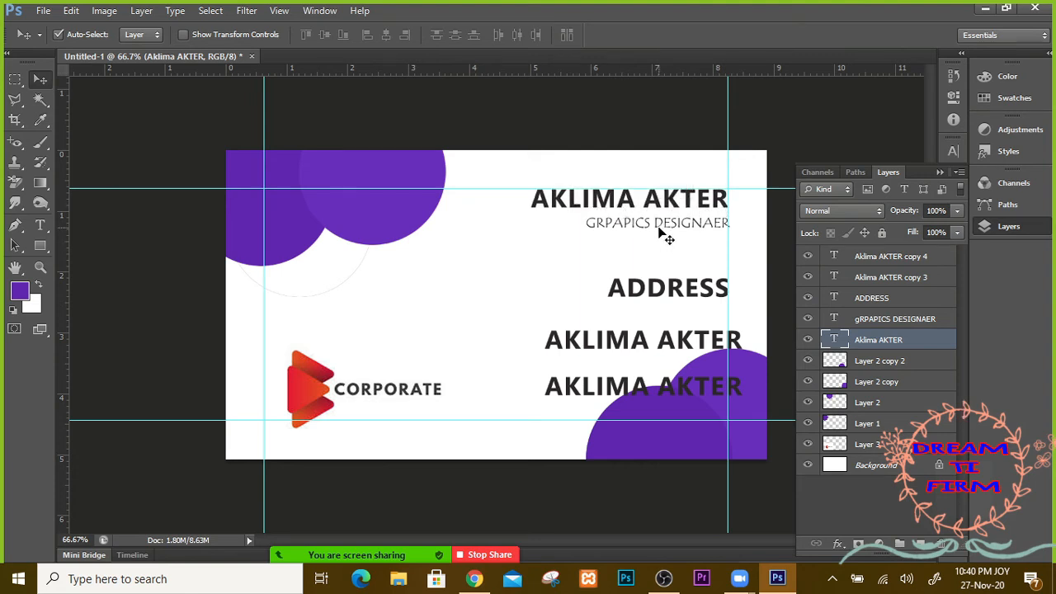
{"action": "left_click_drag", "start_coordinate": [681, 228], "coordinate": [683, 230]}
Step: Move the middle and lower name lines left and nudge the CORPORATE logo against the left guide
{"action": "left_click", "coordinate": [672, 297]}
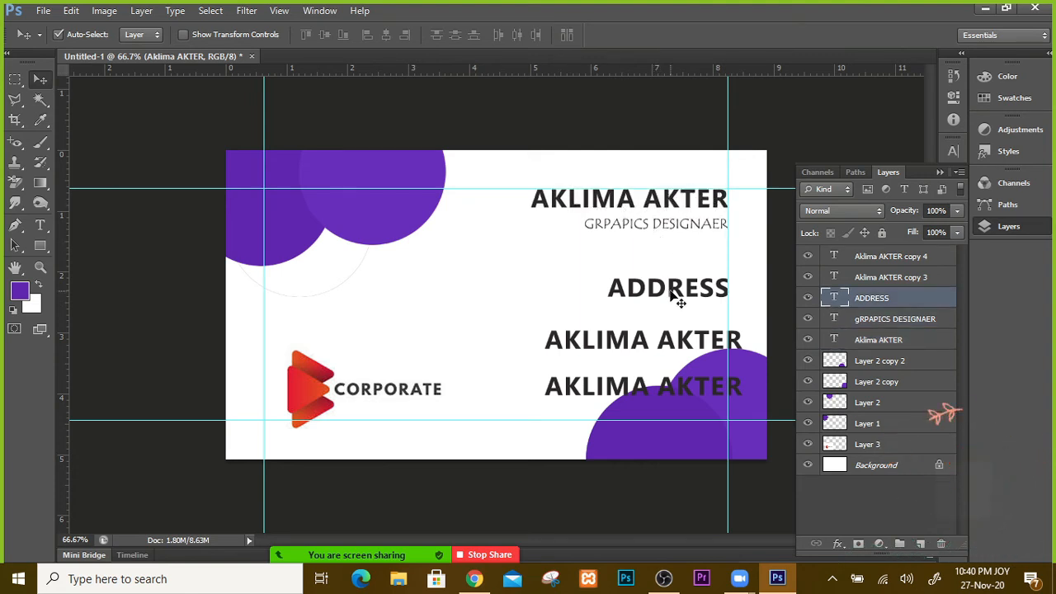
{"action": "left_click_drag", "start_coordinate": [663, 343], "coordinate": [649, 342]}
{"action": "left_click_drag", "start_coordinate": [653, 398], "coordinate": [627, 409]}
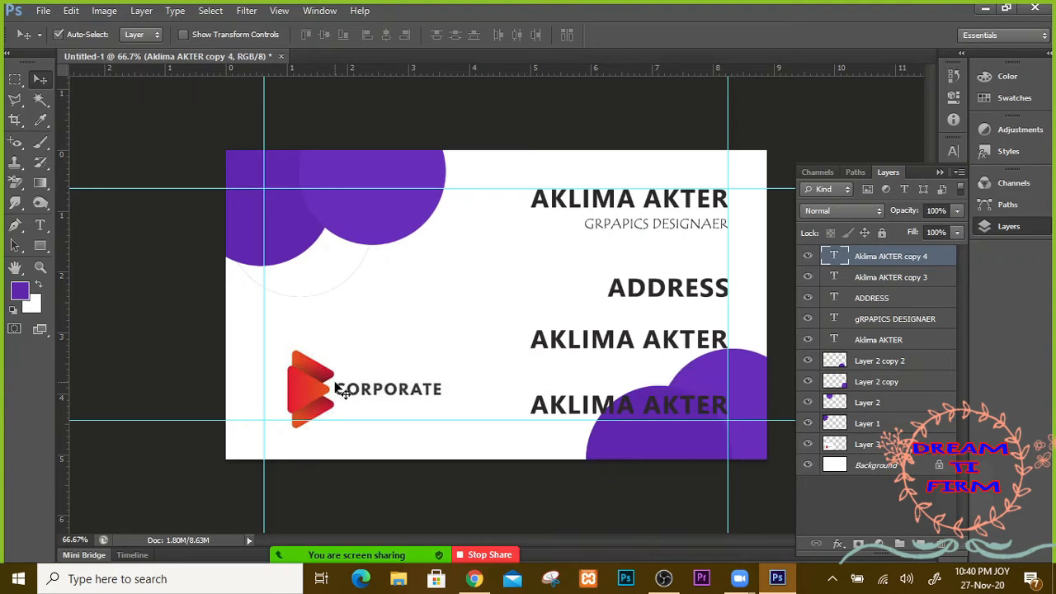
{"action": "mouse_move", "coordinate": [303, 384]}
{"action": "left_mouse_down"}
{"action": "mouse_move", "coordinate": [282, 400]}
{"action": "mouse_move", "coordinate": [288, 382]}
{"action": "left_mouse_up"}
{"action": "key", "text": "Down"}
{"action": "key", "text": "Down"}
{"action": "key", "text": "Down"}
{"action": "key", "text": "Down"}
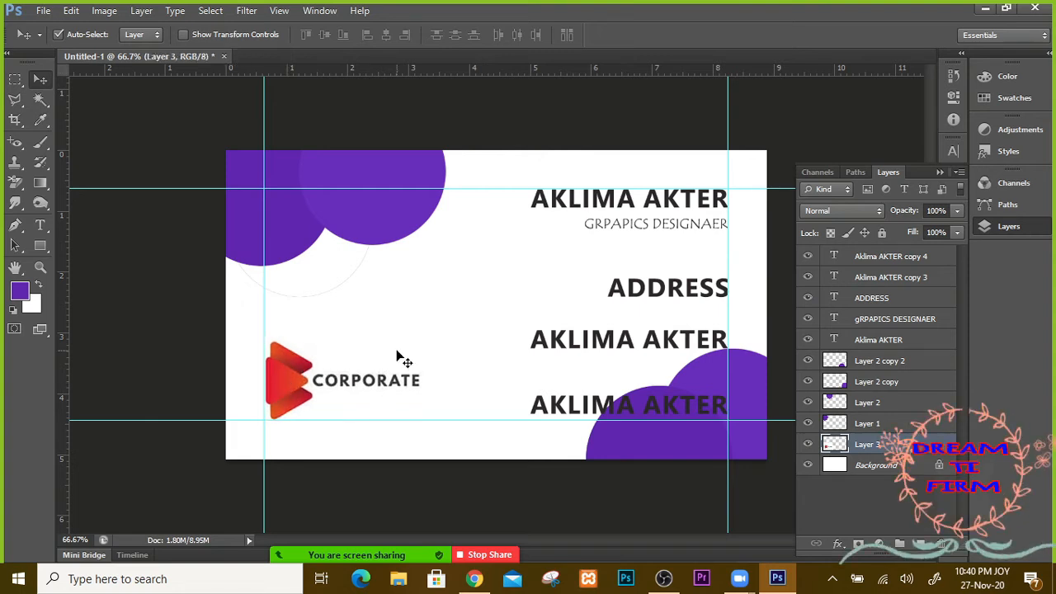
{"action": "key", "text": "Left"}
{"action": "key", "text": "Left"}
{"action": "key", "text": "Left"}
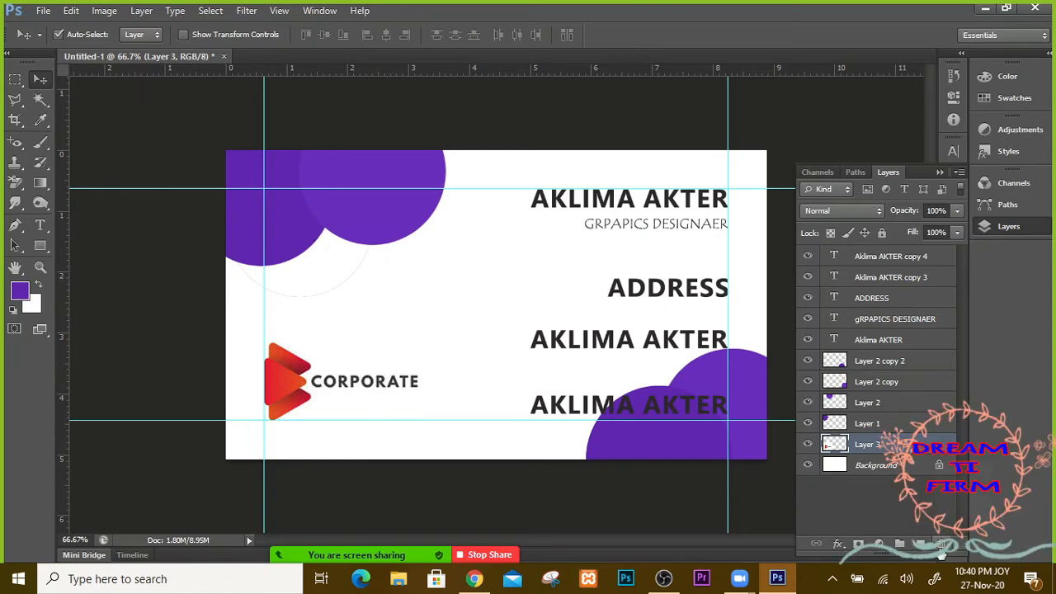
Step: Add a new layer above Background and marquee-select the whole card area
{"action": "left_click", "coordinate": [860, 467]}
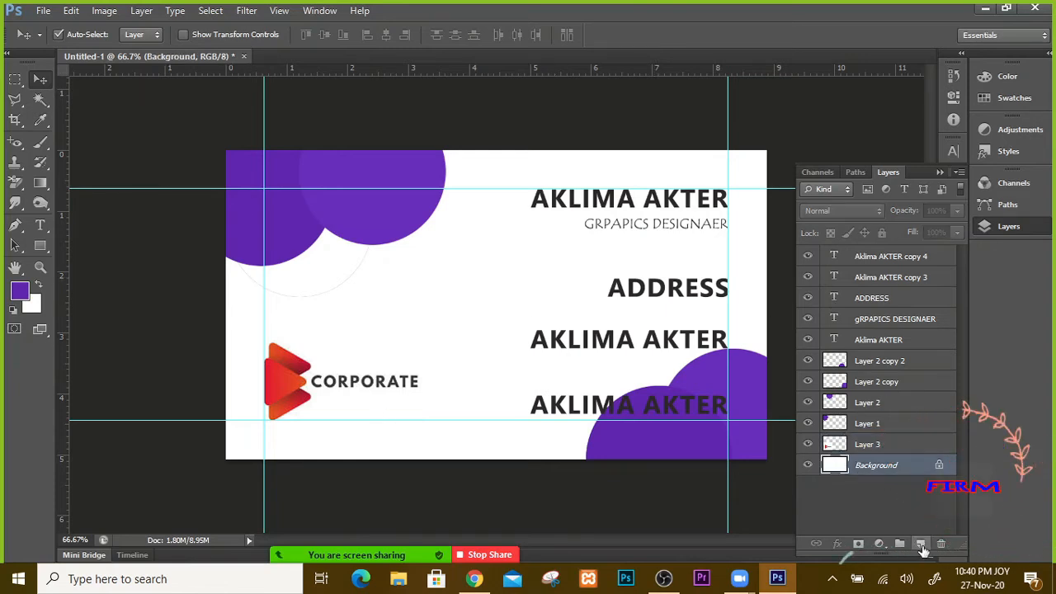
{"action": "left_click", "coordinate": [919, 544]}
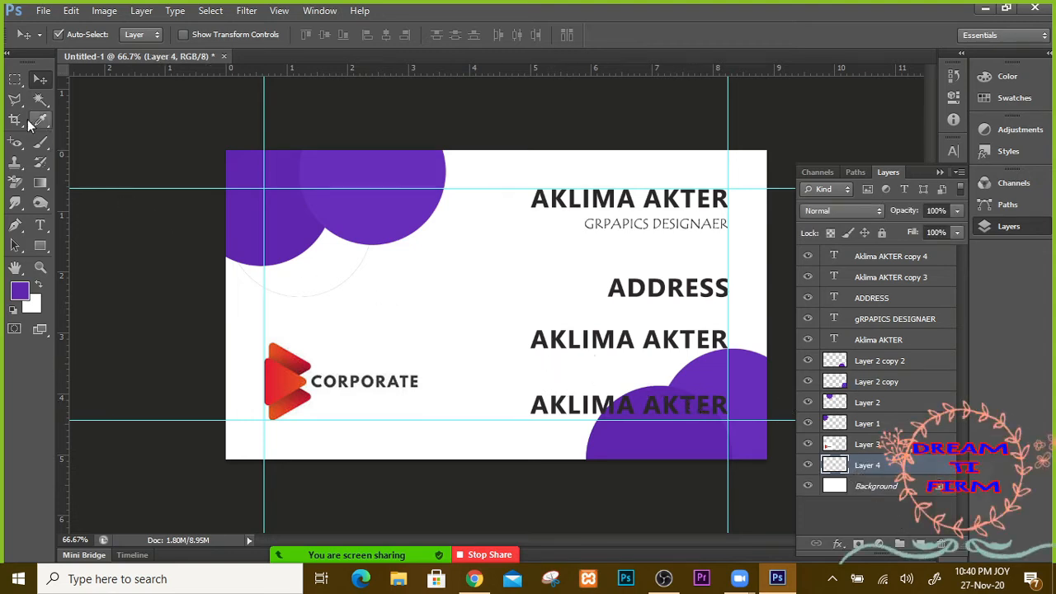
{"action": "left_click", "coordinate": [15, 79]}
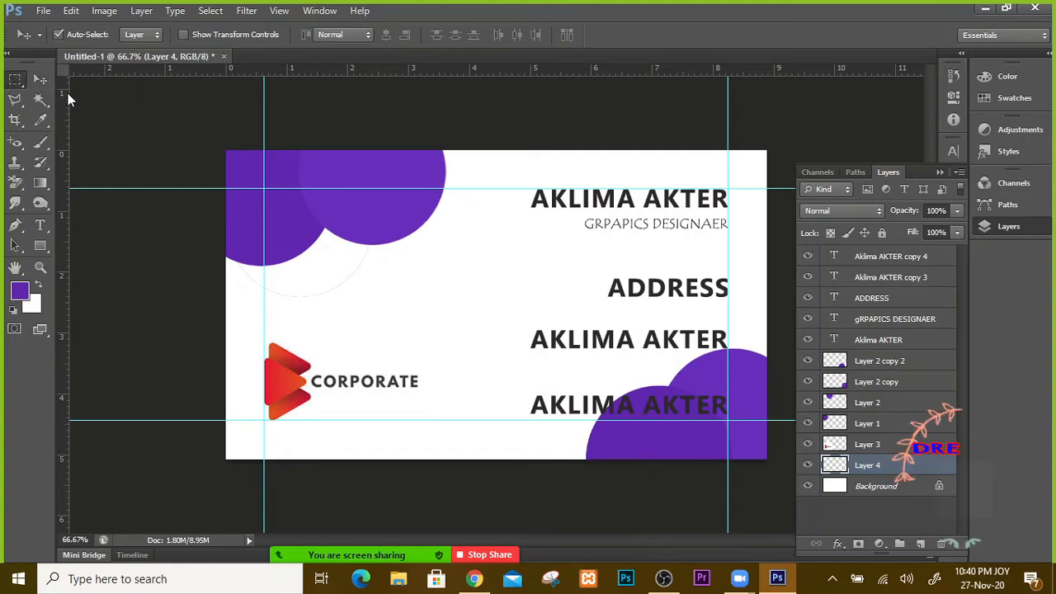
{"action": "left_click_drag", "start_coordinate": [228, 151], "coordinate": [771, 459]}
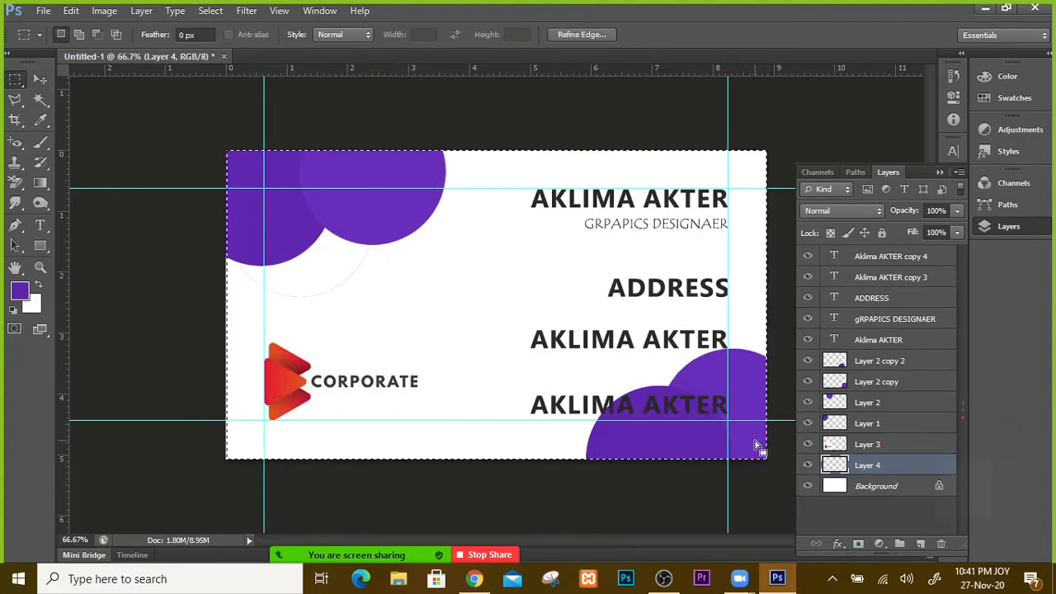
Step: Fill the selection with a light purple, set the layer opacity to 19%, and deselect
{"action": "left_click", "coordinate": [20, 291]}
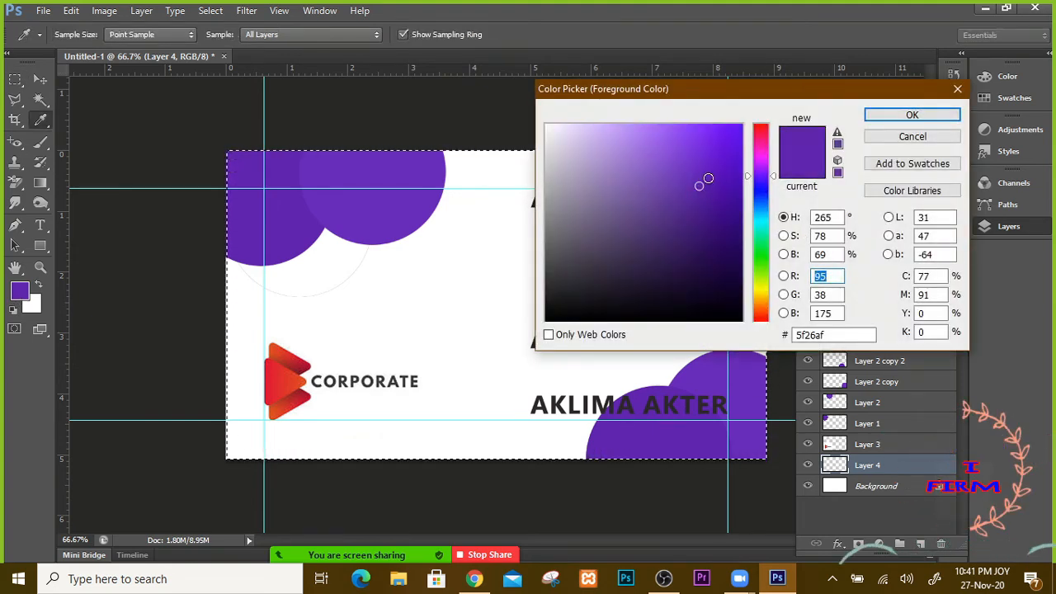
{"action": "left_click", "coordinate": [712, 168]}
{"action": "mouse_move", "coordinate": [715, 167]}
{"action": "left_mouse_down"}
{"action": "mouse_move", "coordinate": [729, 148]}
{"action": "mouse_move", "coordinate": [686, 158]}
{"action": "mouse_move", "coordinate": [673, 142]}
{"action": "left_mouse_up"}
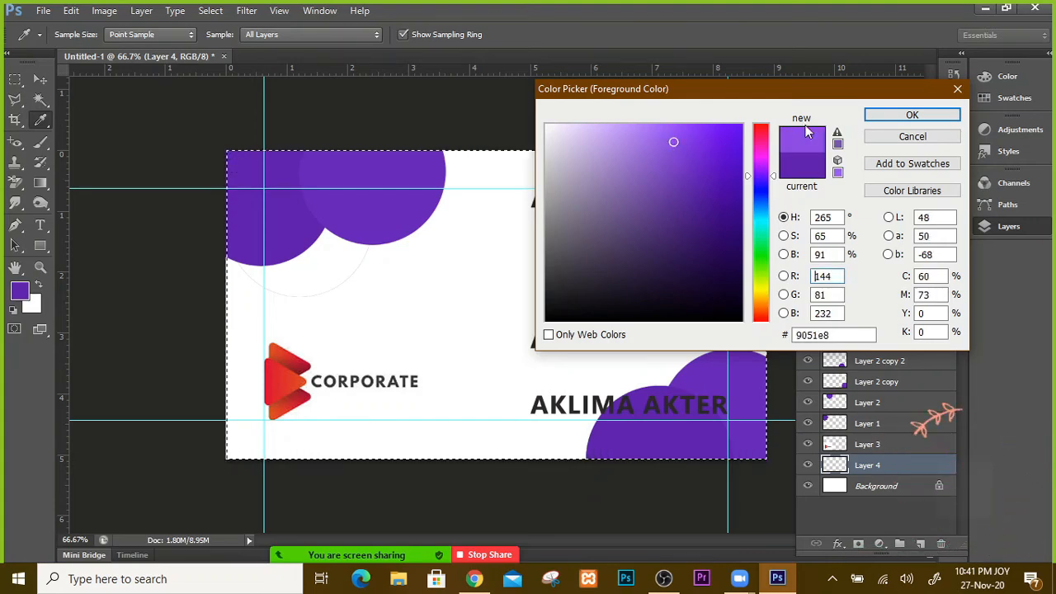
{"action": "left_click", "coordinate": [927, 118]}
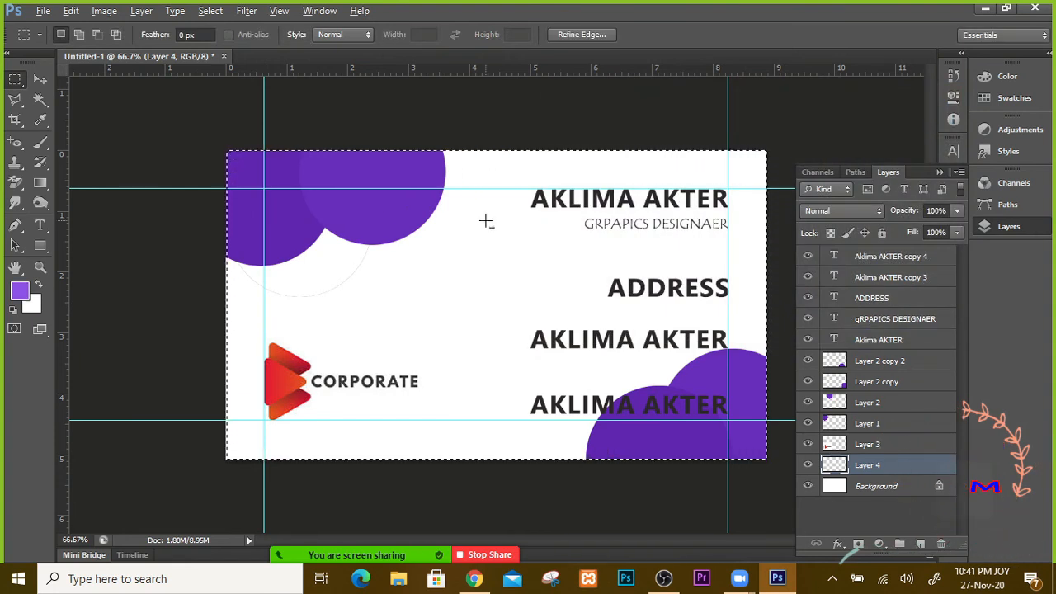
{"action": "key", "text": "alt+BackSpace"}
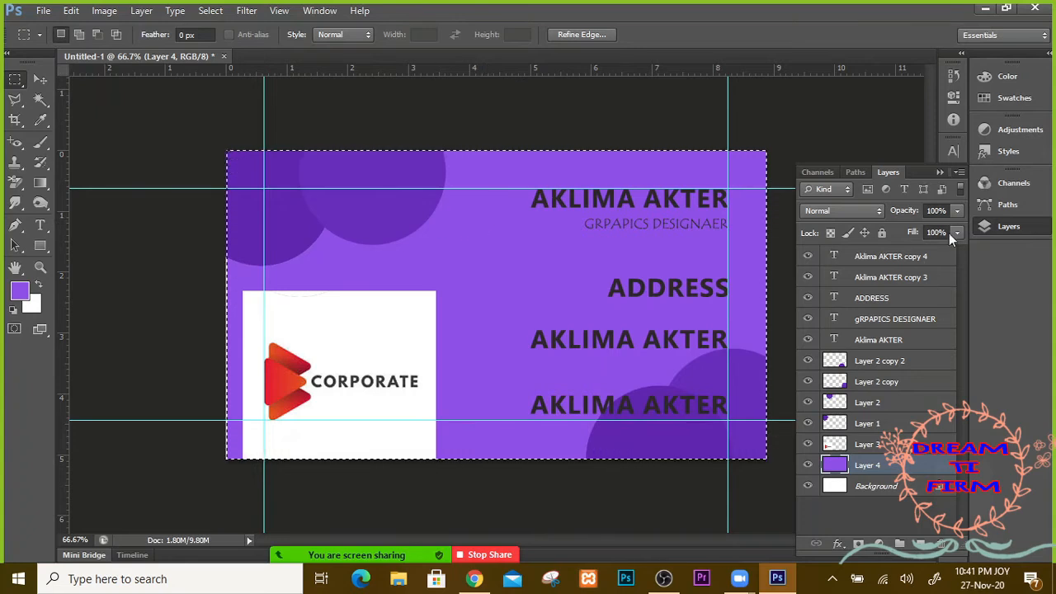
{"action": "left_click", "coordinate": [960, 212]}
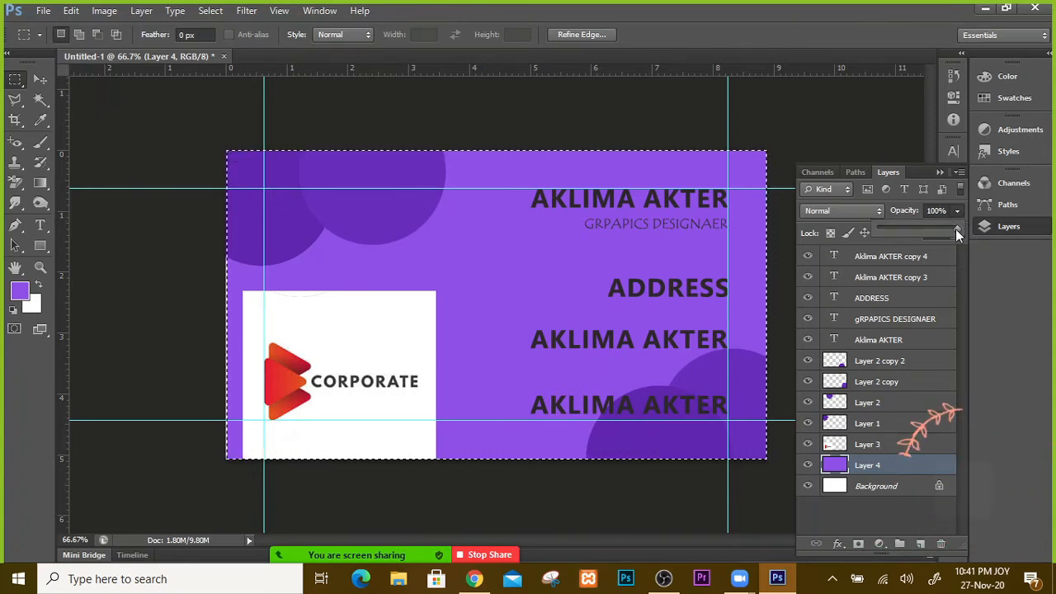
{"action": "left_click_drag", "start_coordinate": [955, 228], "coordinate": [892, 231]}
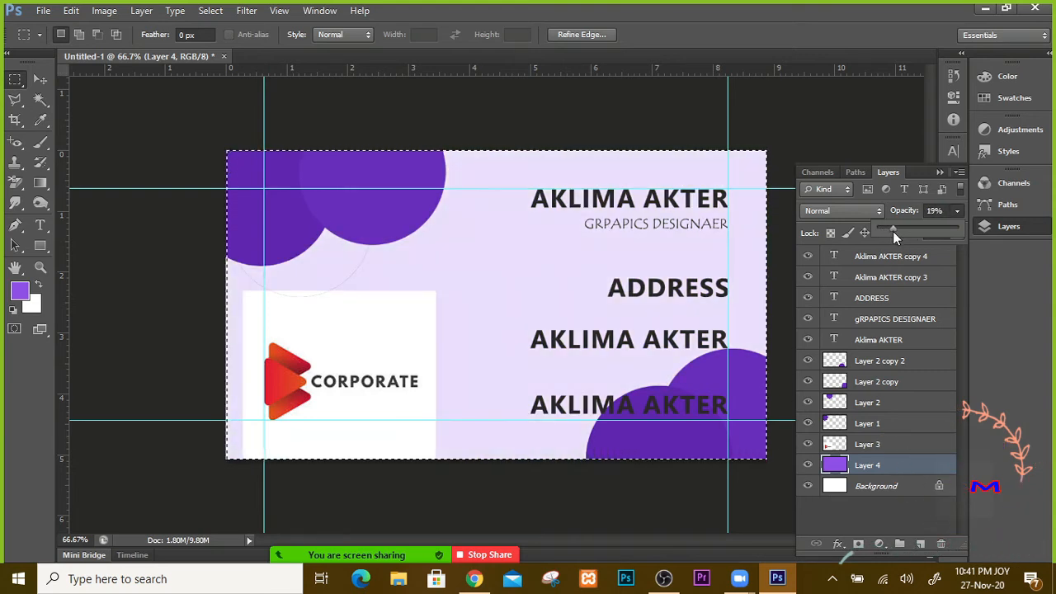
{"action": "left_click", "coordinate": [947, 242]}
{"action": "key", "text": "ctrl+d"}
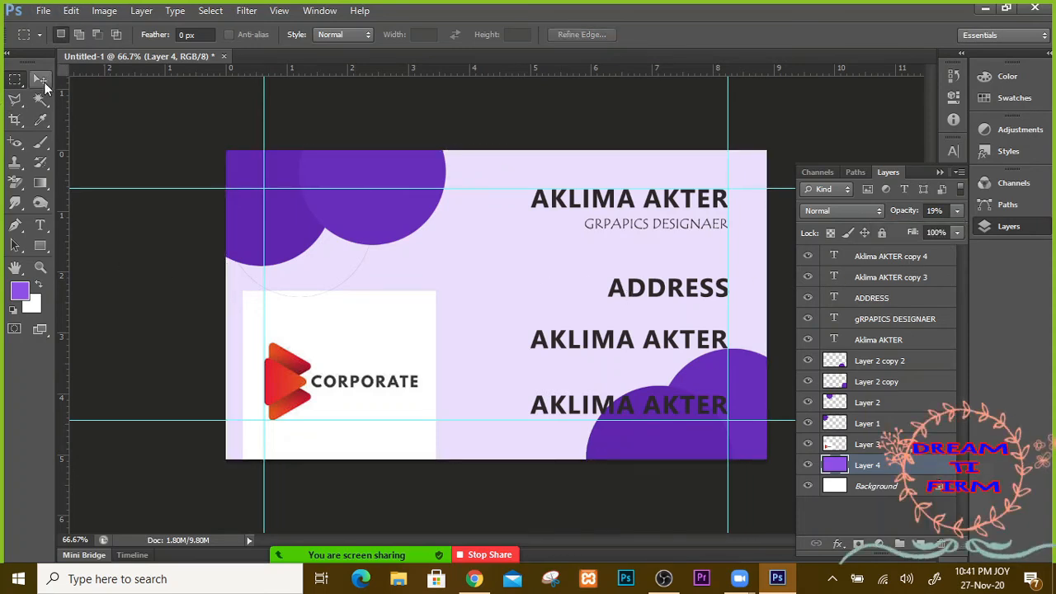
Step: Put Layer 3 beneath the lavender Layer 4 and move the middle name line and ADDRESS lower
{"action": "left_click", "coordinate": [44, 84]}
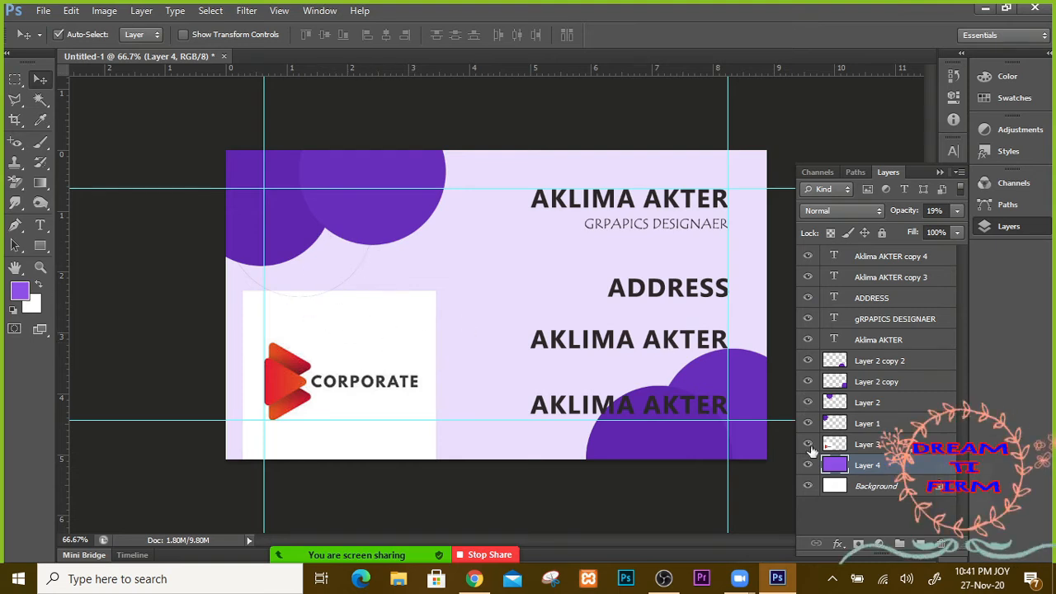
{"action": "left_click_drag", "start_coordinate": [862, 450], "coordinate": [863, 478]}
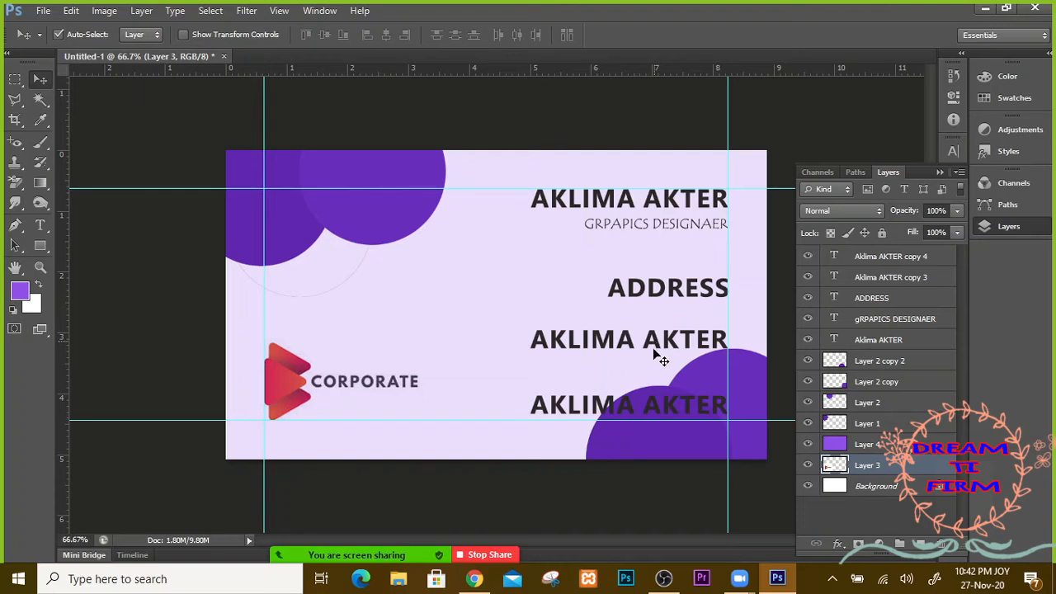
{"action": "left_click_drag", "start_coordinate": [660, 357], "coordinate": [660, 376]}
{"action": "left_click_drag", "start_coordinate": [666, 302], "coordinate": [657, 331]}
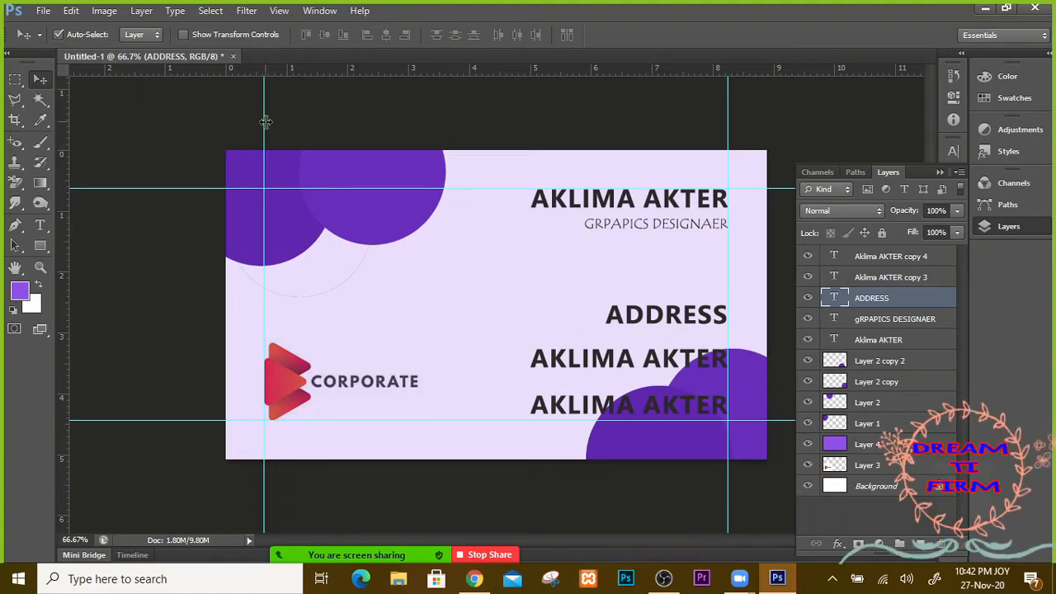
Step: Nudge the left vertical guide slightly right, restoring it with Ctrl+Z after dragging it off
{"action": "mouse_move", "coordinate": [265, 122]}
{"action": "left_mouse_down"}
{"action": "mouse_move", "coordinate": [307, 124]}
{"action": "mouse_move", "coordinate": [266, 126]}
{"action": "left_mouse_up"}
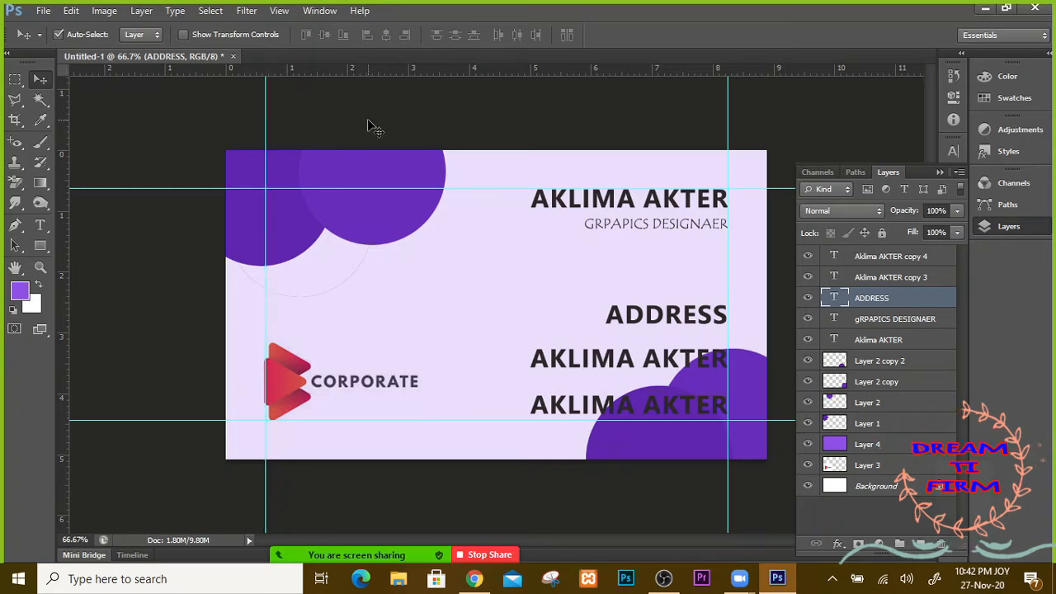
{"action": "left_click", "coordinate": [240, 123]}
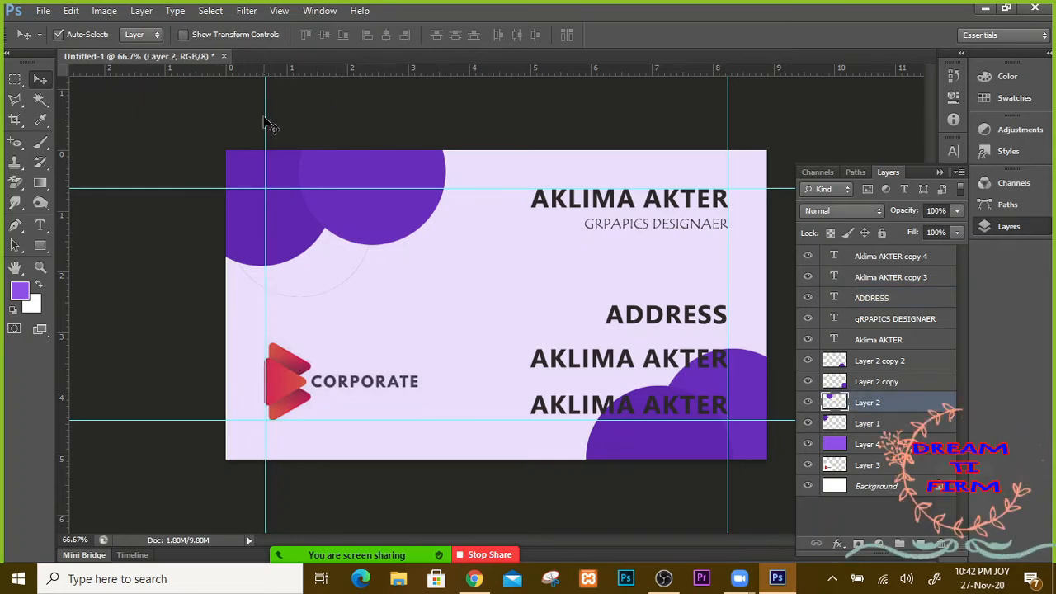
{"action": "left_click", "coordinate": [267, 118]}
{"action": "left_click_drag", "start_coordinate": [266, 118], "coordinate": [269, 119]}
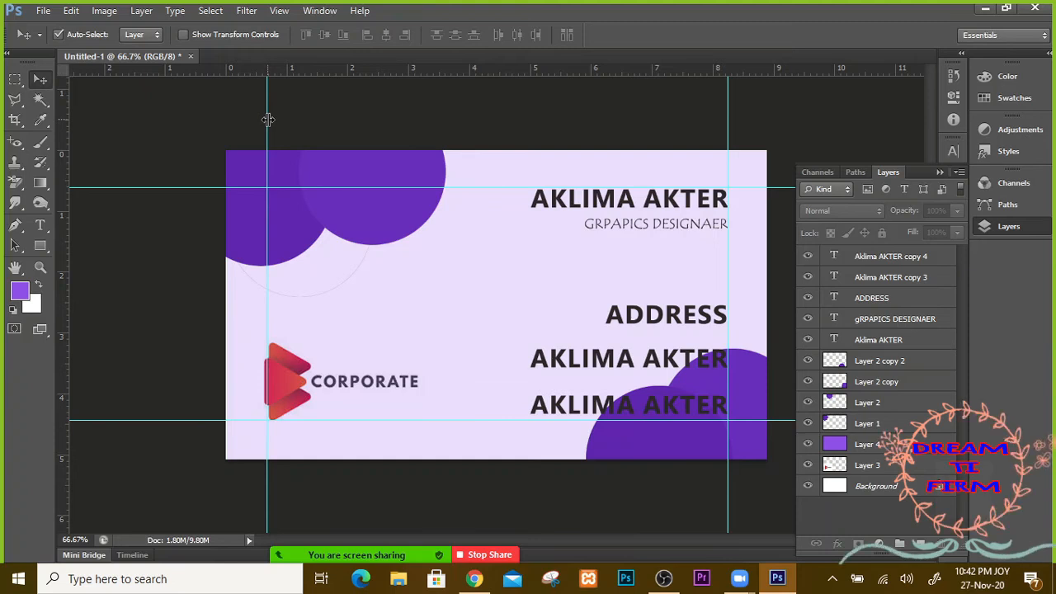
{"action": "left_click_drag", "start_coordinate": [268, 120], "coordinate": [62, 132]}
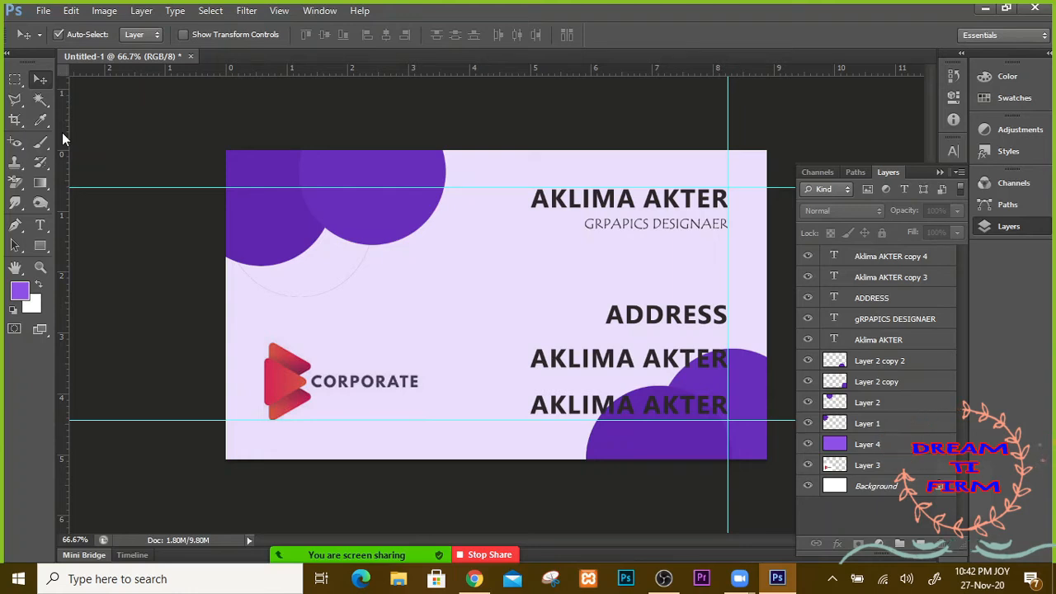
{"action": "key", "text": "ctrl+z"}
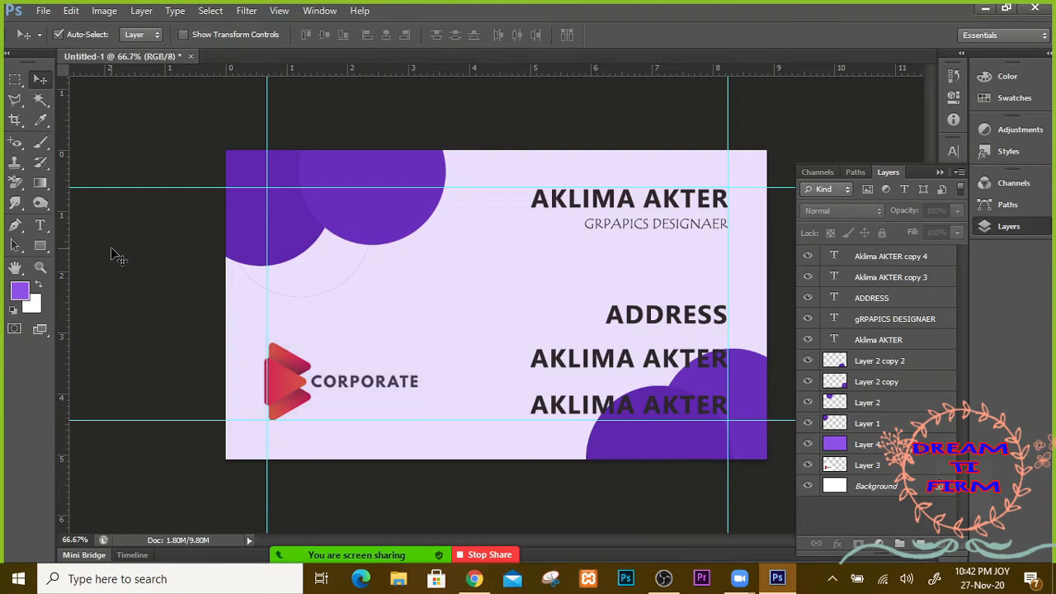
{"action": "key", "text": "ctrl+semicolon"}
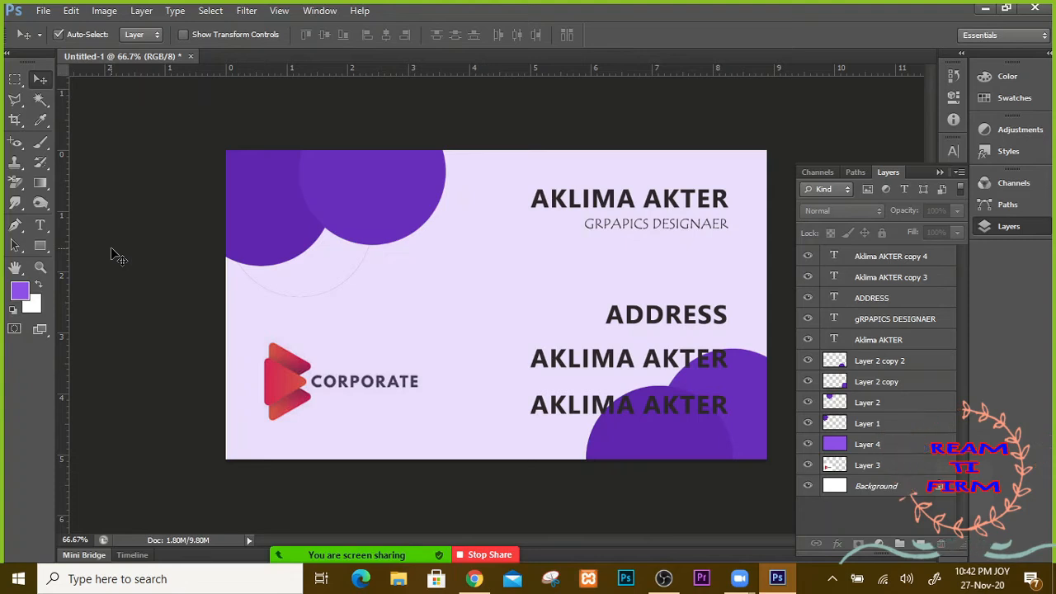
{"action": "key", "text": "ctrl+semicolon"}
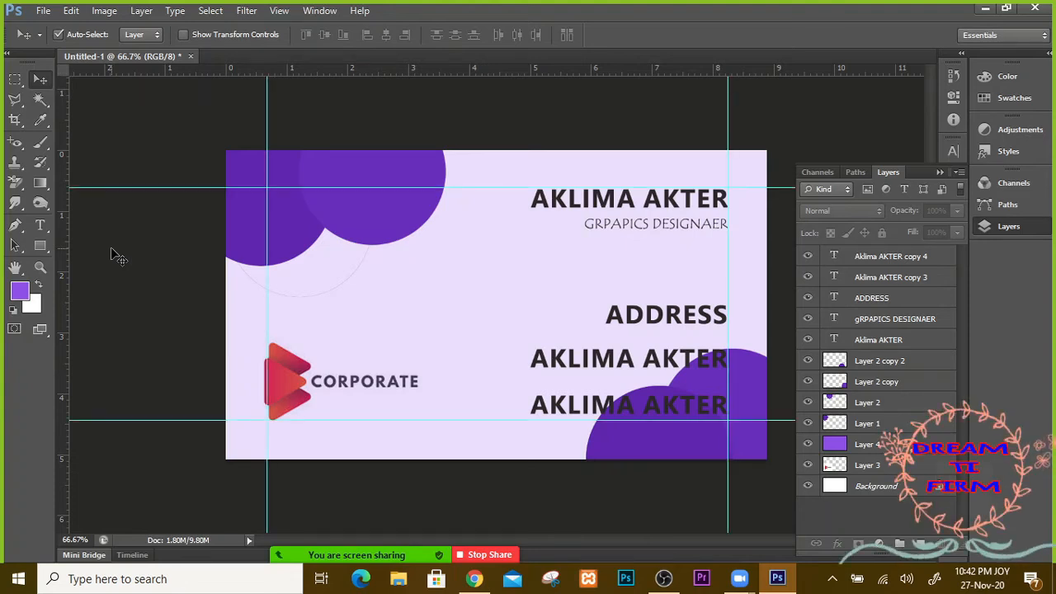
{"action": "key", "text": "ctrl+semicolon"}
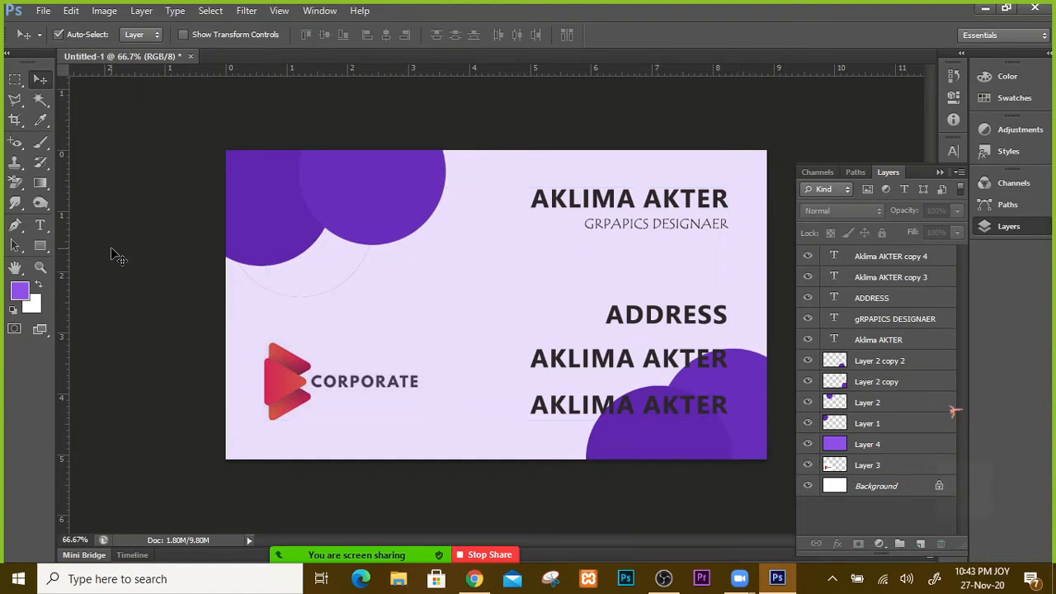
{"action": "key", "text": "ctrl+semicolon"}
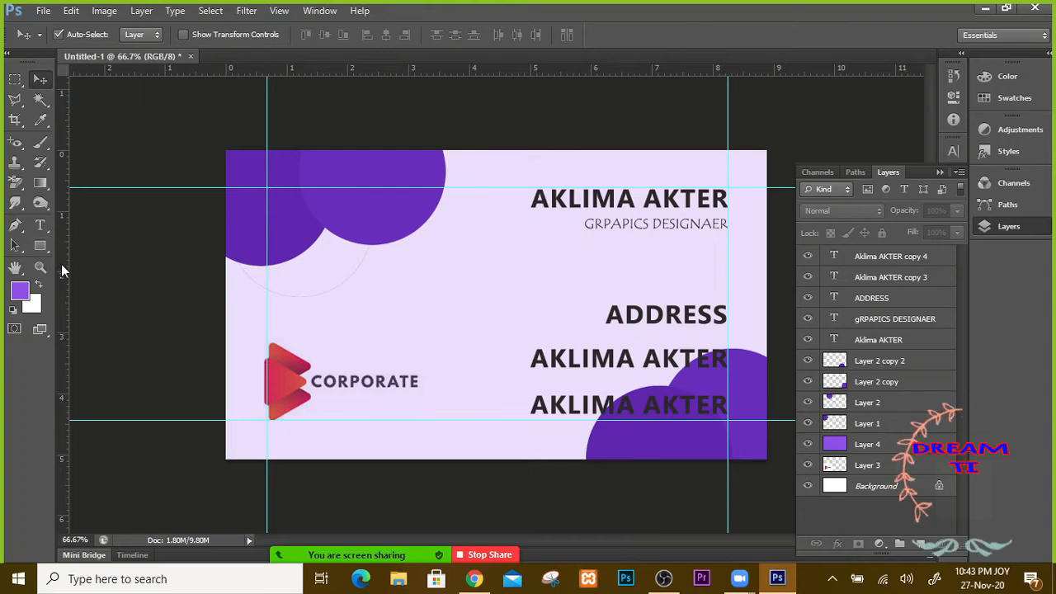
Step: Add a vertical guide at 3.29 cm and horizontal guides including 2.54, 2.88, 3.40 and 3.61 cm
{"action": "left_click_drag", "start_coordinate": [59, 264], "coordinate": [426, 346]}
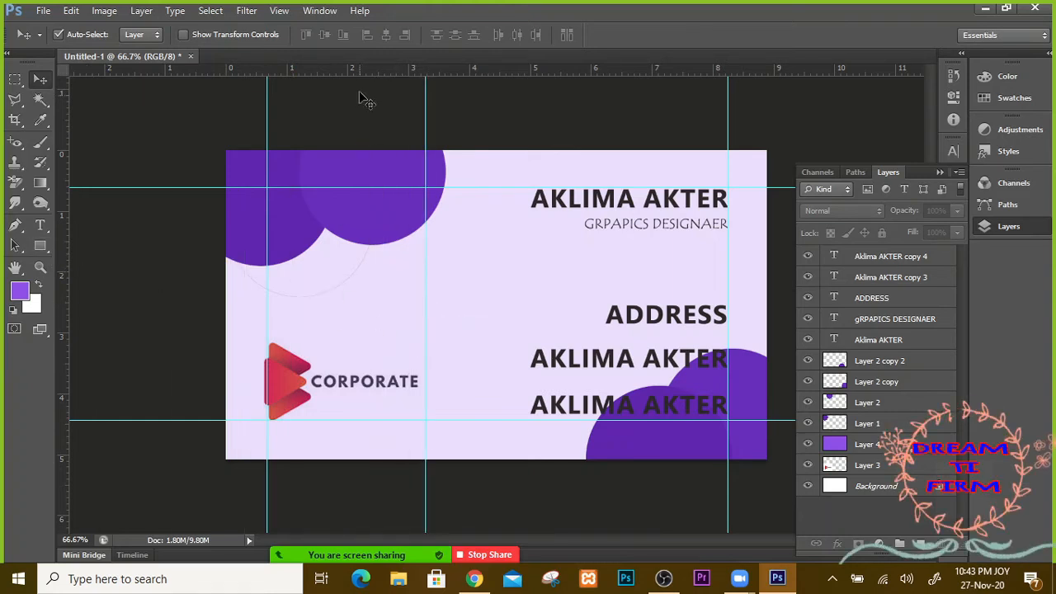
{"action": "left_click_drag", "start_coordinate": [363, 70], "coordinate": [375, 232]}
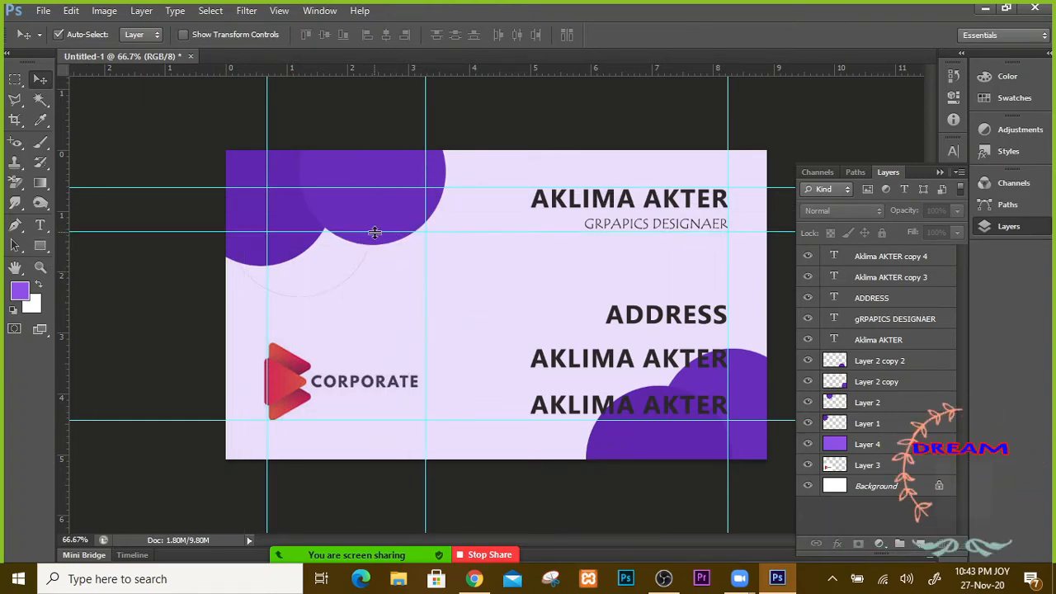
{"action": "left_click_drag", "start_coordinate": [511, 87], "coordinate": [528, 214]}
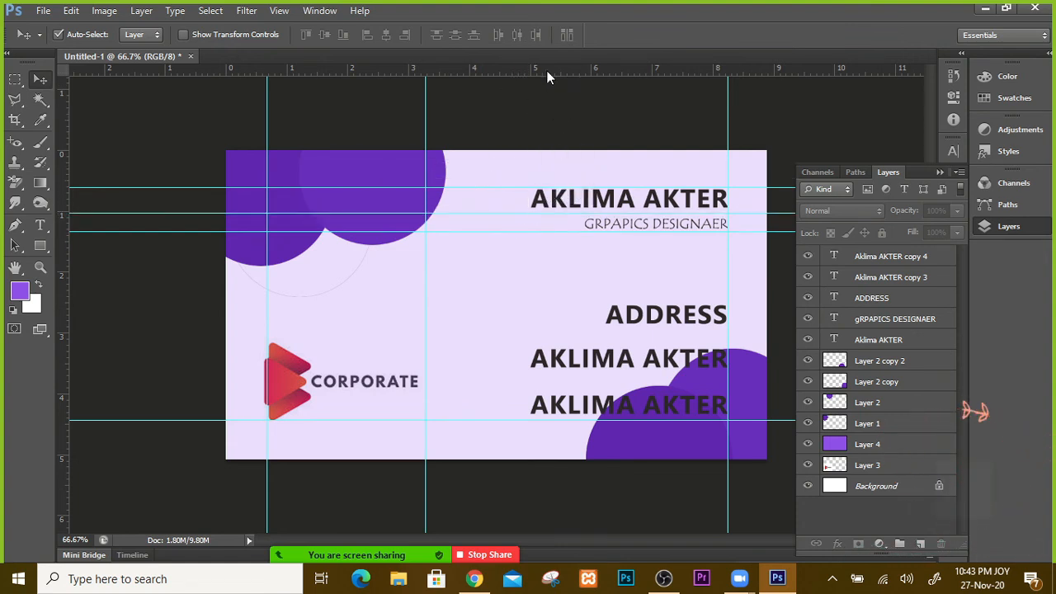
{"action": "left_click_drag", "start_coordinate": [546, 70], "coordinate": [605, 281]}
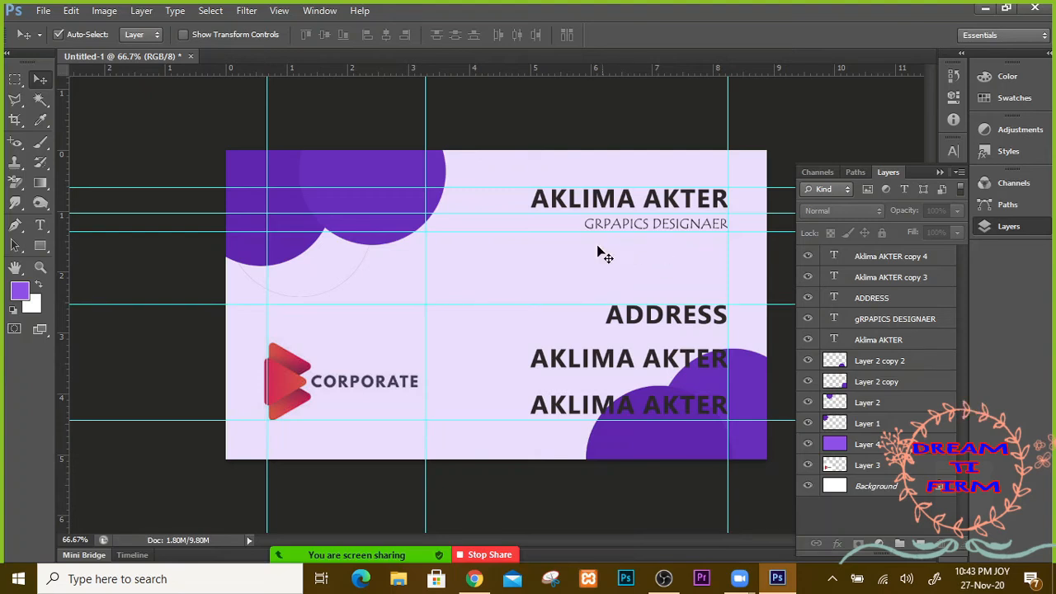
{"action": "left_click_drag", "start_coordinate": [545, 66], "coordinate": [582, 397]}
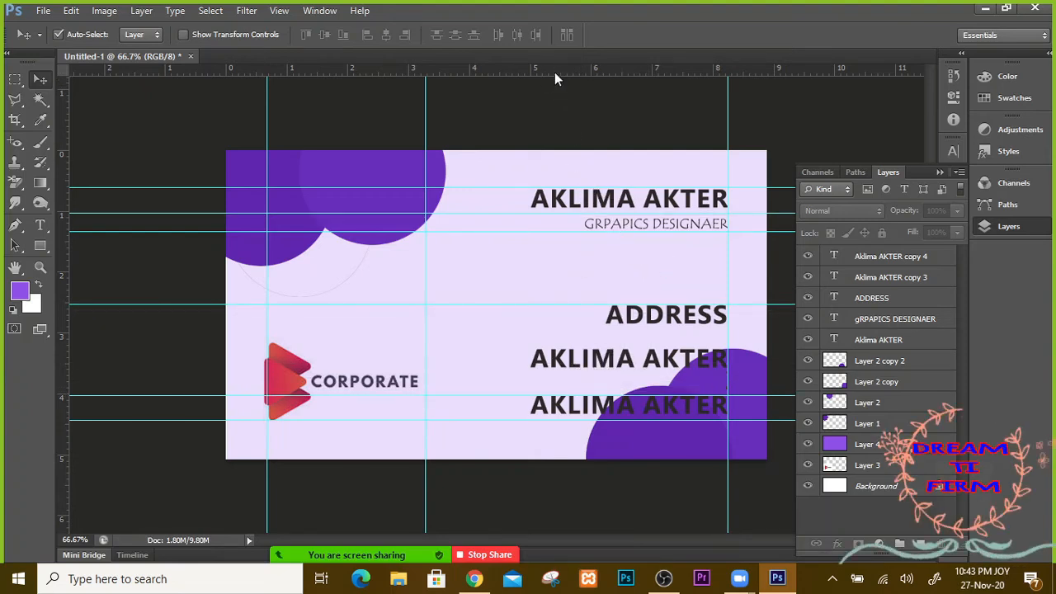
{"action": "left_click_drag", "start_coordinate": [554, 71], "coordinate": [578, 146]}
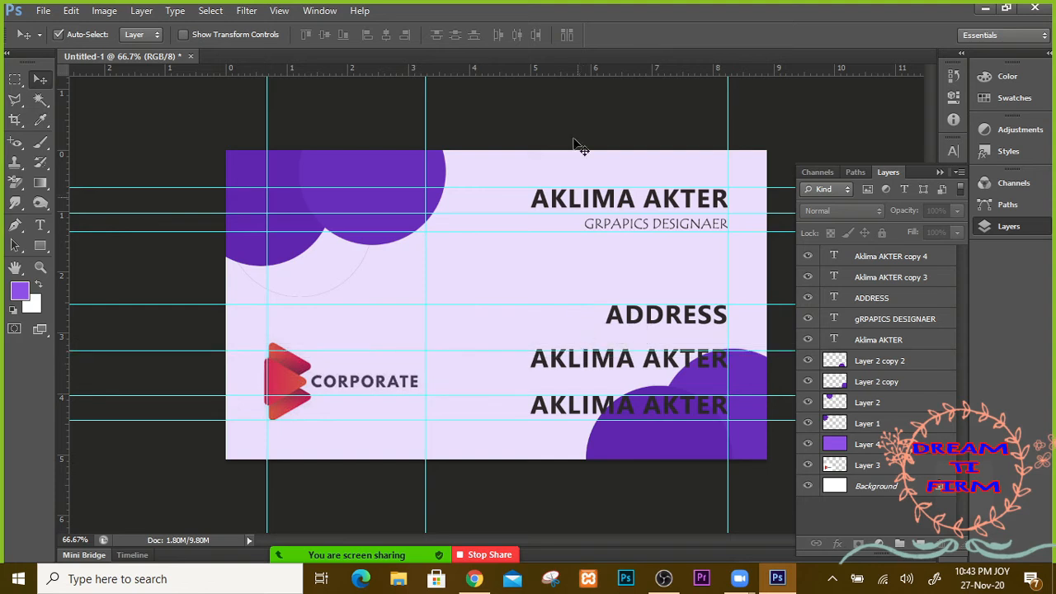
{"action": "left_click_drag", "start_coordinate": [556, 71], "coordinate": [575, 369]}
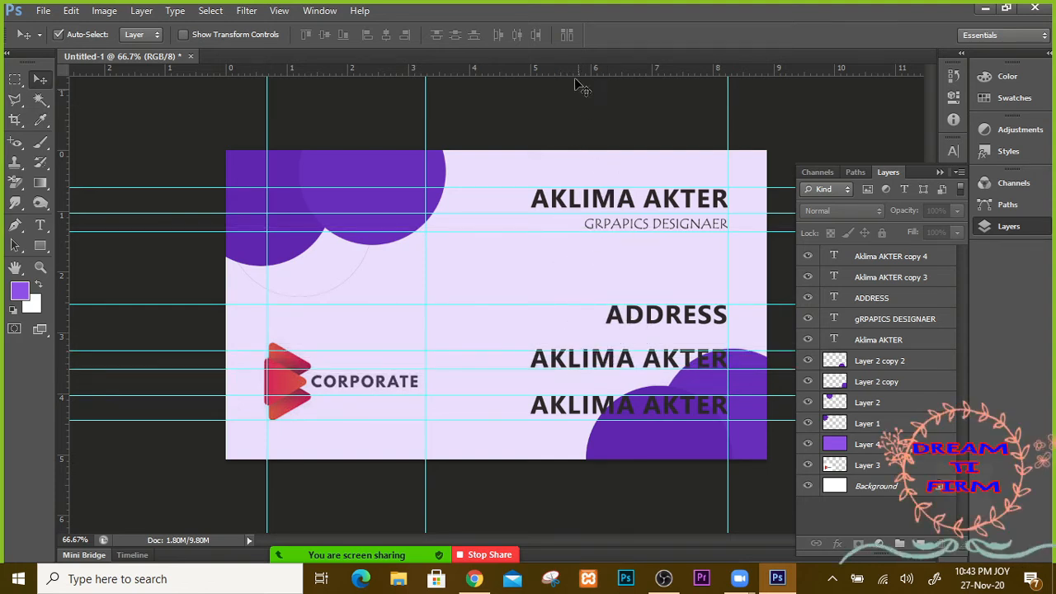
{"action": "left_click_drag", "start_coordinate": [574, 85], "coordinate": [602, 325]}
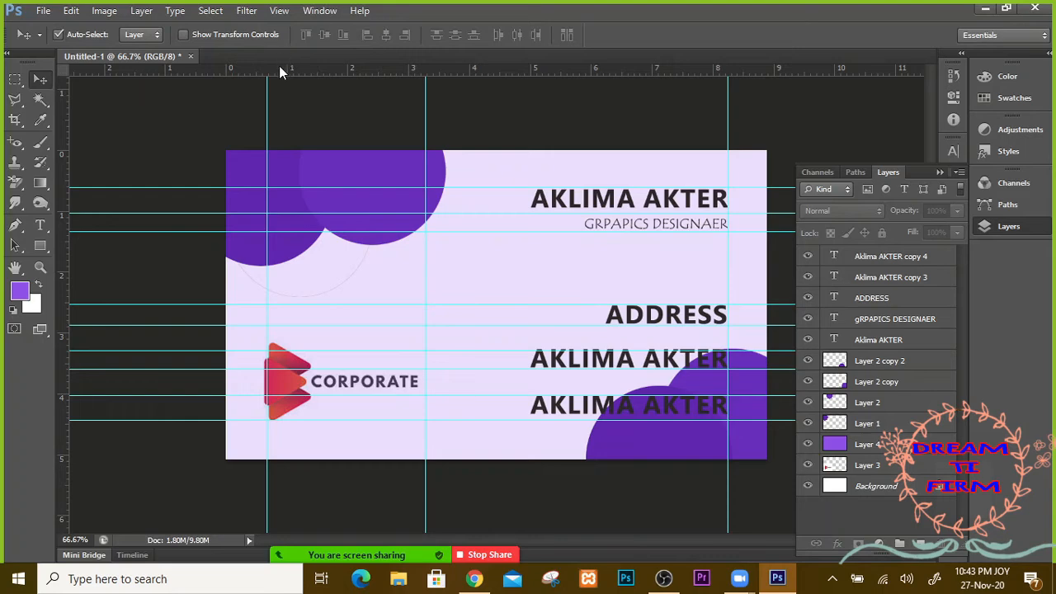
Step: Add a vertical guide at 3.73 cm and shift the lower-right purple circle slightly left
{"action": "left_click_drag", "start_coordinate": [363, 74], "coordinate": [435, 74]}
{"action": "left_click_drag", "start_coordinate": [61, 127], "coordinate": [445, 217]}
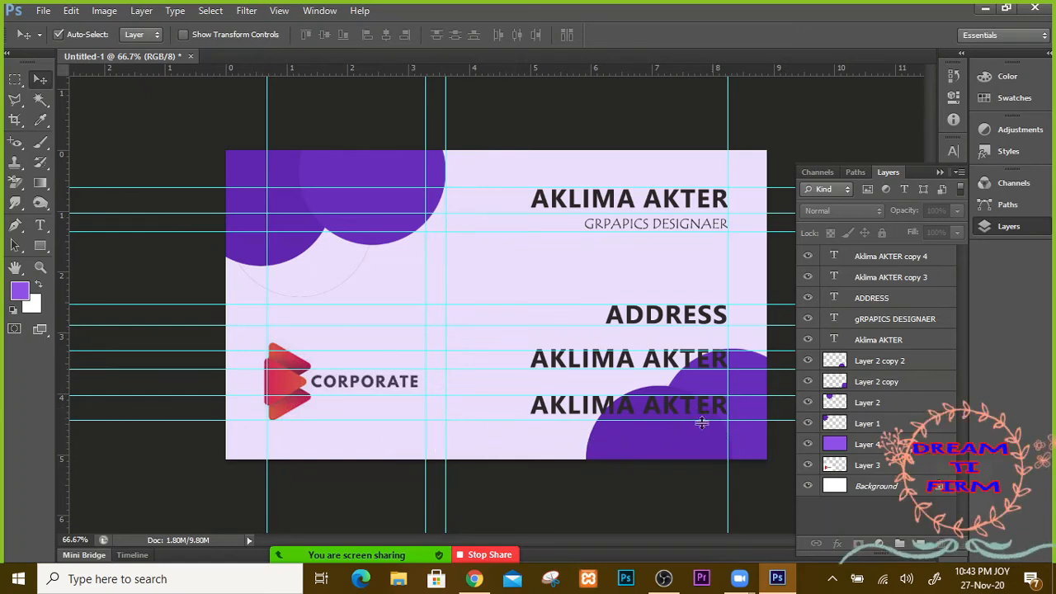
{"action": "mouse_move", "coordinate": [675, 442]}
{"action": "left_mouse_down"}
{"action": "mouse_move", "coordinate": [645, 442]}
{"action": "mouse_move", "coordinate": [700, 443]}
{"action": "mouse_move", "coordinate": [651, 448]}
{"action": "mouse_move", "coordinate": [660, 448]}
{"action": "left_mouse_up"}
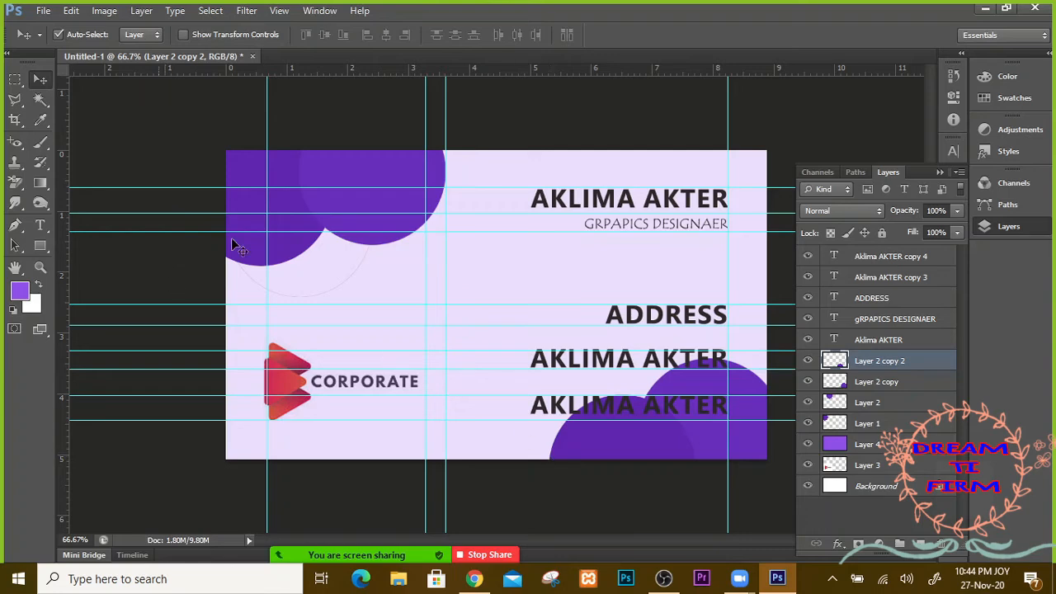
Step: Add a new layer above Layer 3 and marquee-select the card's top-left purple corner strip
{"action": "left_click", "coordinate": [907, 466]}
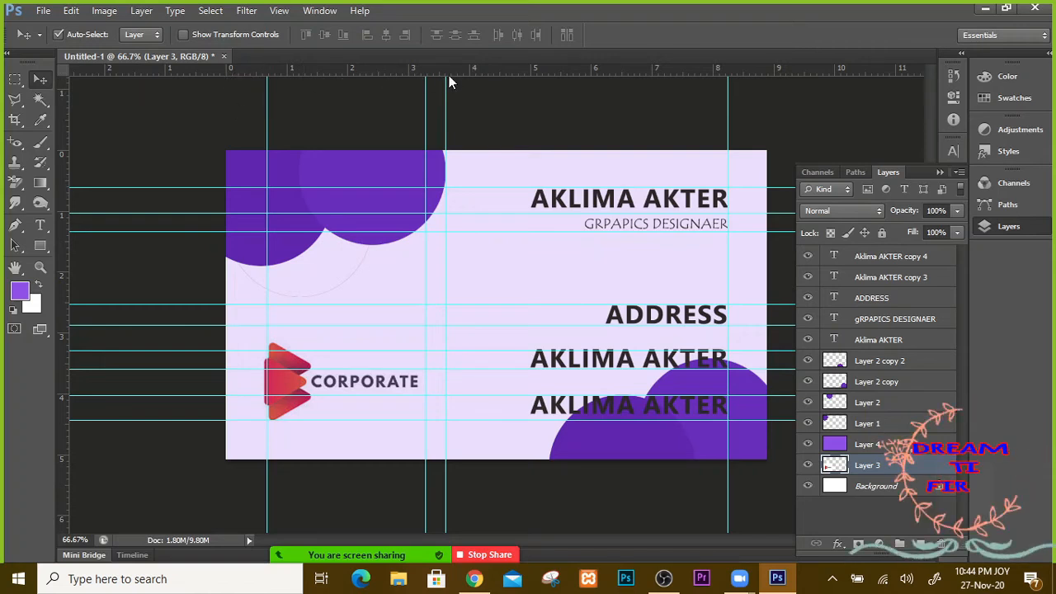
{"action": "left_click", "coordinate": [920, 543]}
{"action": "left_click", "coordinate": [15, 79]}
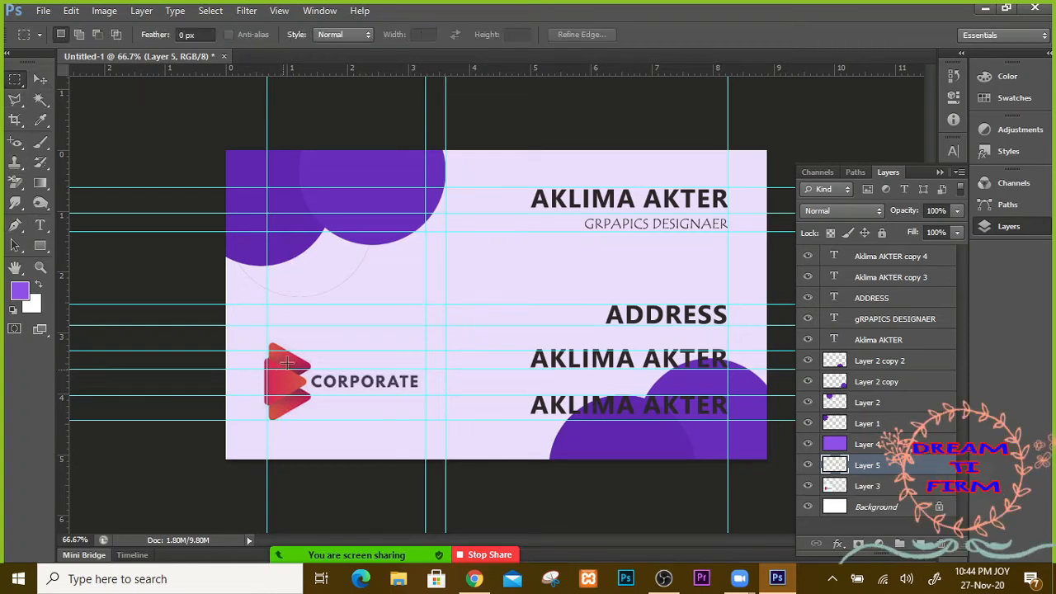
{"action": "left_click_drag", "start_coordinate": [226, 151], "coordinate": [444, 220]}
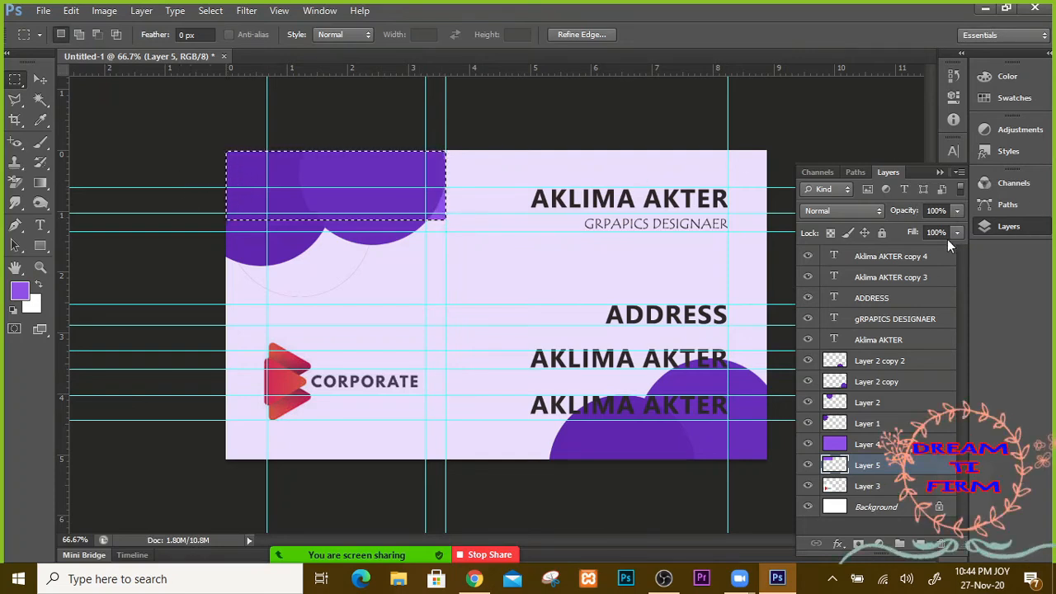
Step: Clear the selection and try moving the top-left purple circle, then undo it
{"action": "left_click", "coordinate": [40, 80]}
{"action": "key", "text": "ctrl+d"}
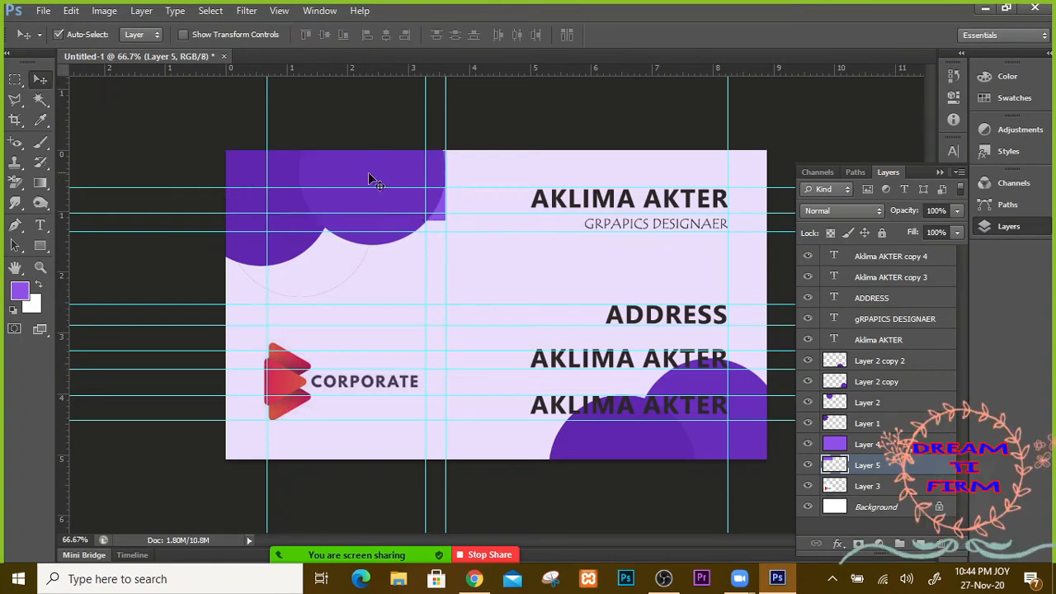
{"action": "left_click_drag", "start_coordinate": [369, 176], "coordinate": [515, 282]}
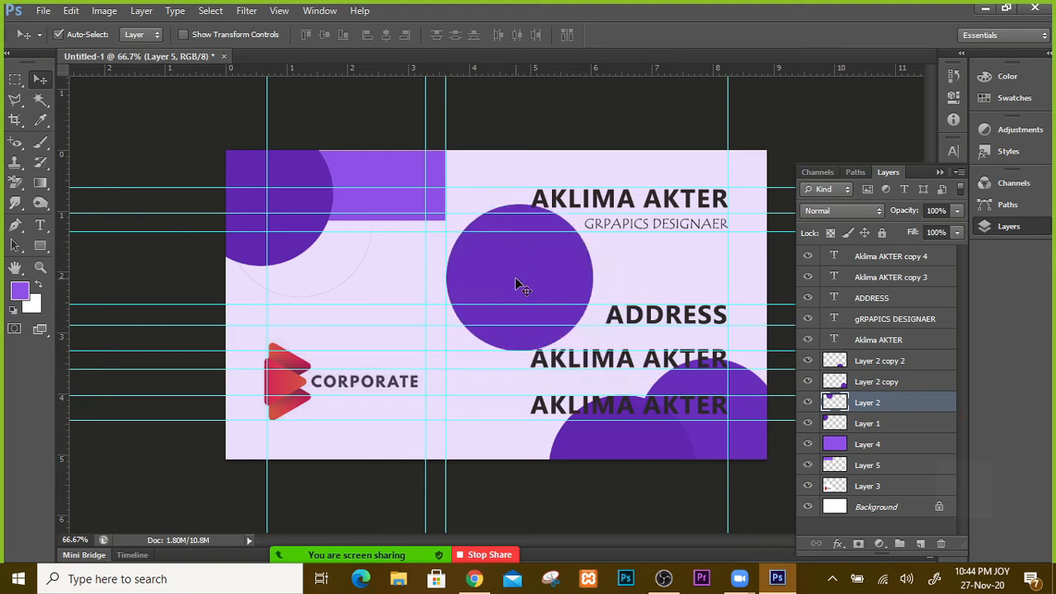
{"action": "key", "text": "ctrl+z"}
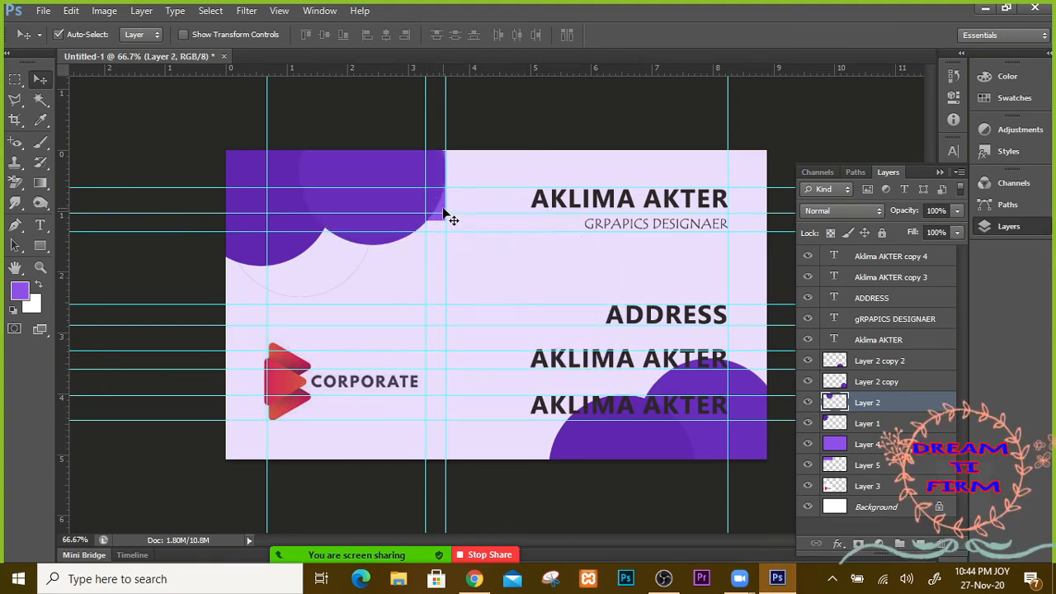
Step: Try shifting the lavender background layers down and right, undoing each move
{"action": "left_click", "coordinate": [442, 214]}
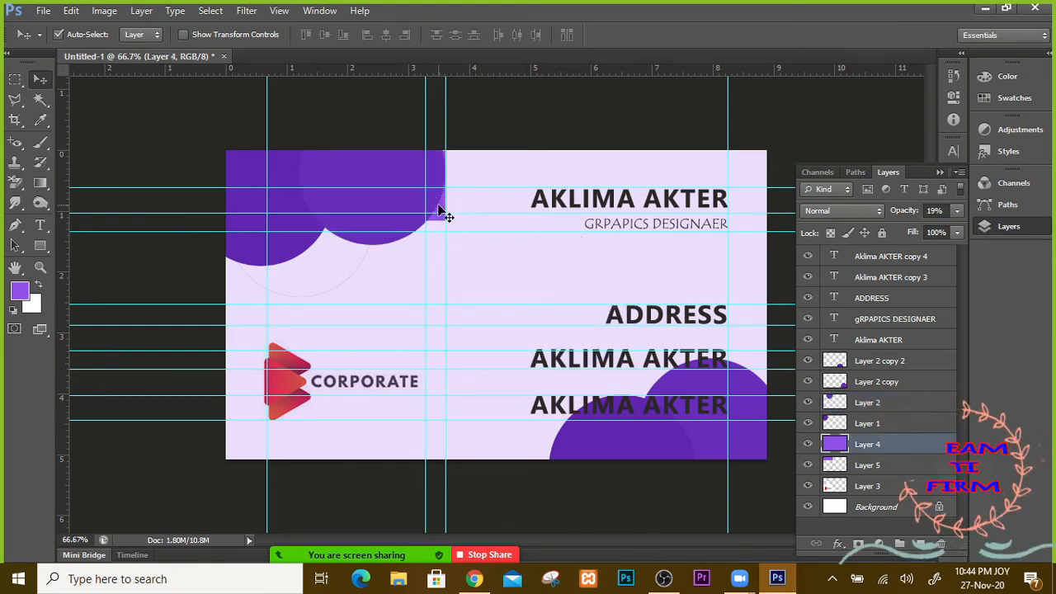
{"action": "left_click_drag", "start_coordinate": [439, 213], "coordinate": [493, 246]}
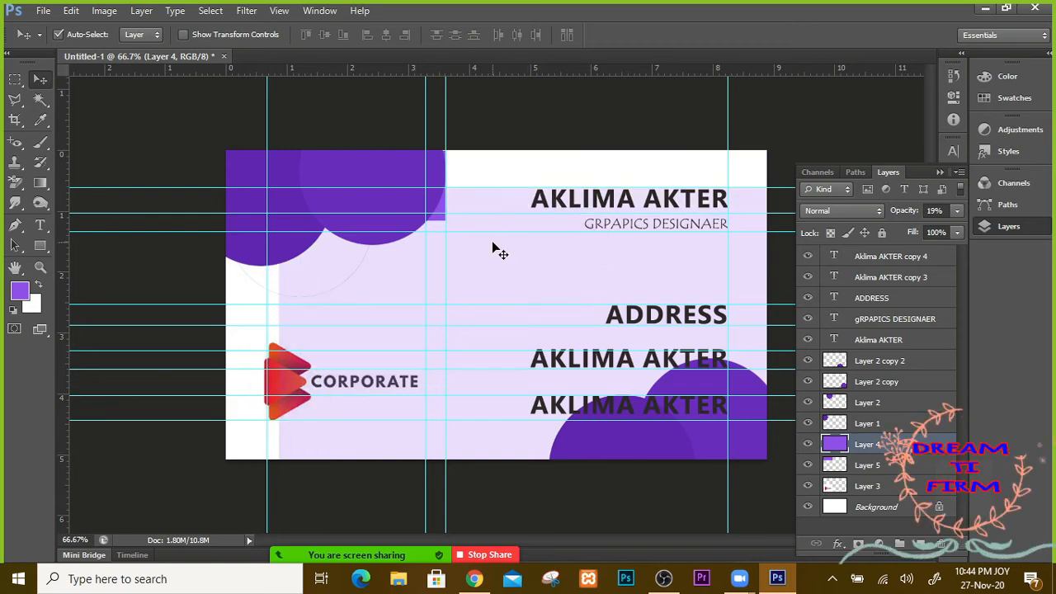
{"action": "key", "text": "ctrl+z"}
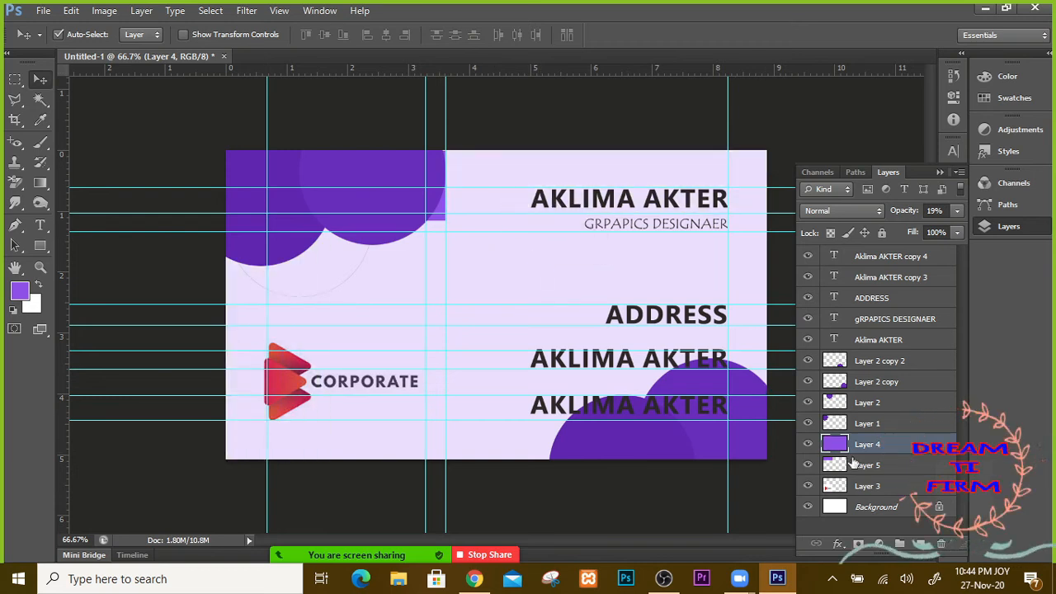
{"action": "key", "text": "alt+bracketleft"}
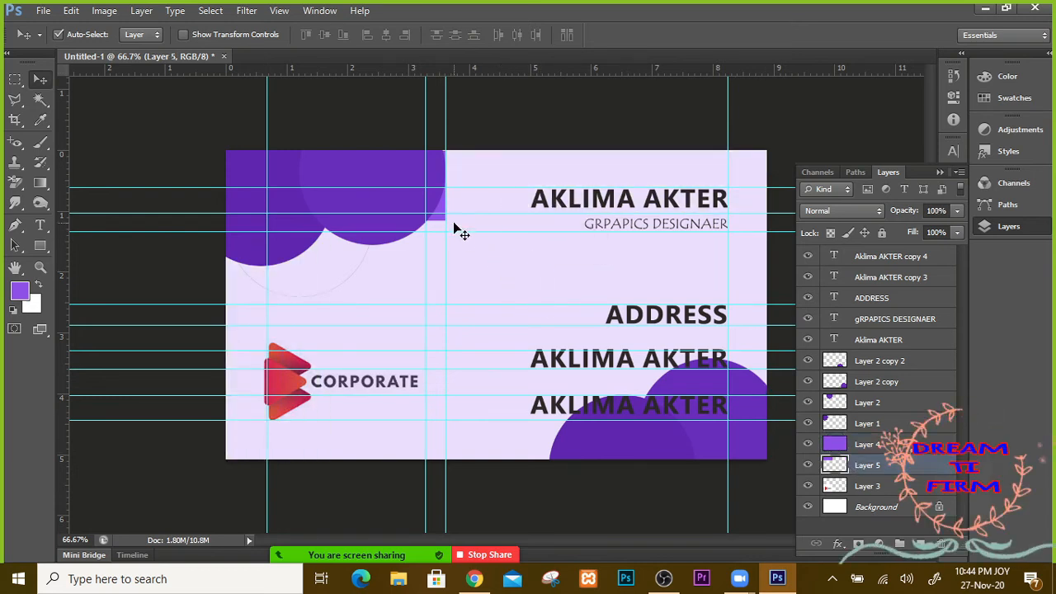
{"action": "left_click_drag", "start_coordinate": [481, 256], "coordinate": [503, 275]}
{"action": "key", "text": "ctrl+z"}
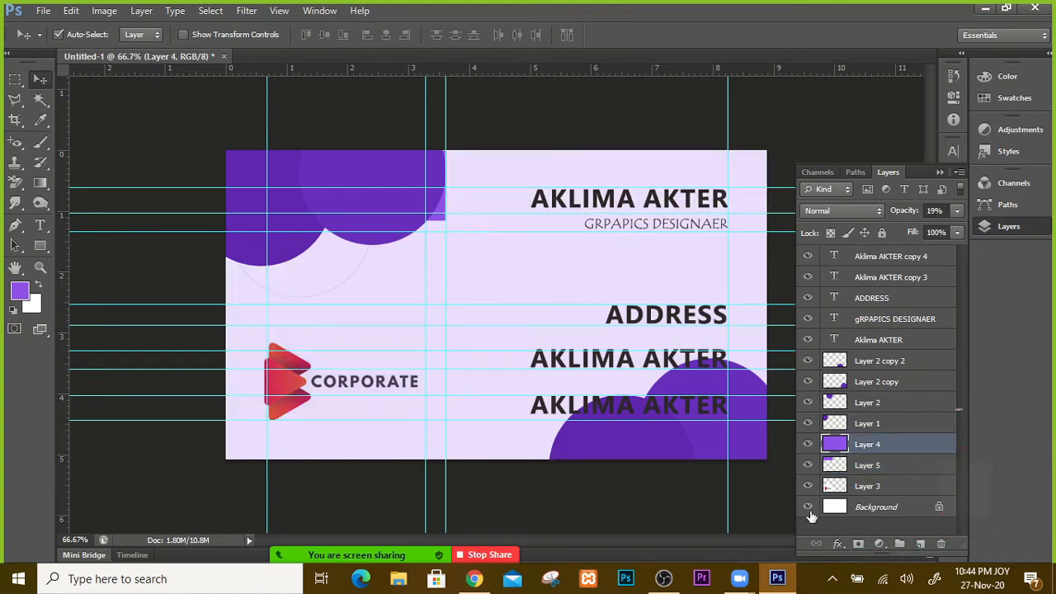
Step: Move Layer 5 above Layer 4, slide its purple rectangle behind the lower name, and nudge the lower-right circle left
{"action": "left_click", "coordinate": [863, 467]}
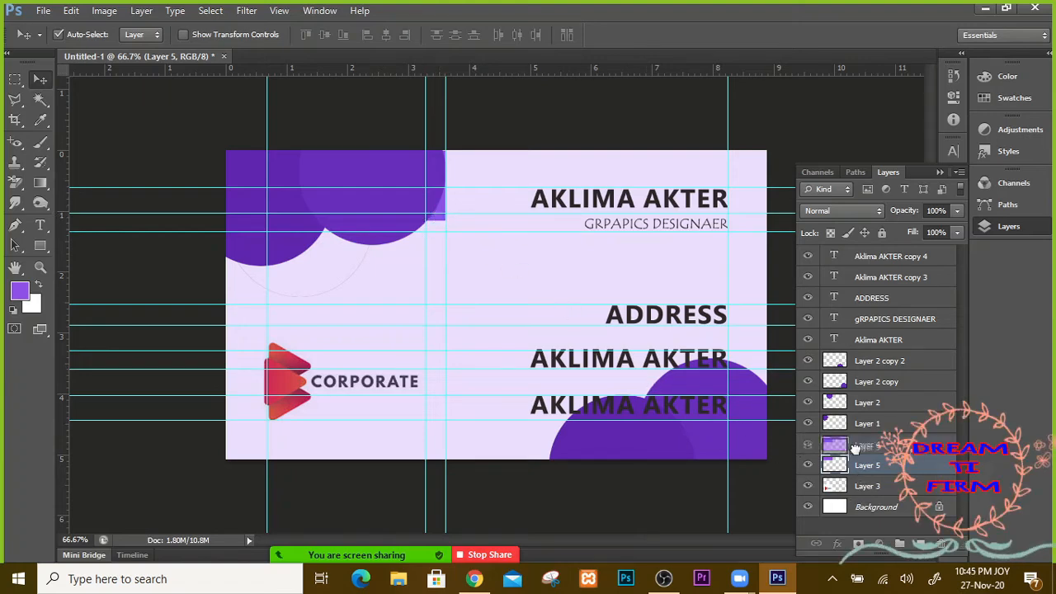
{"action": "left_click_drag", "start_coordinate": [857, 465], "coordinate": [858, 443]}
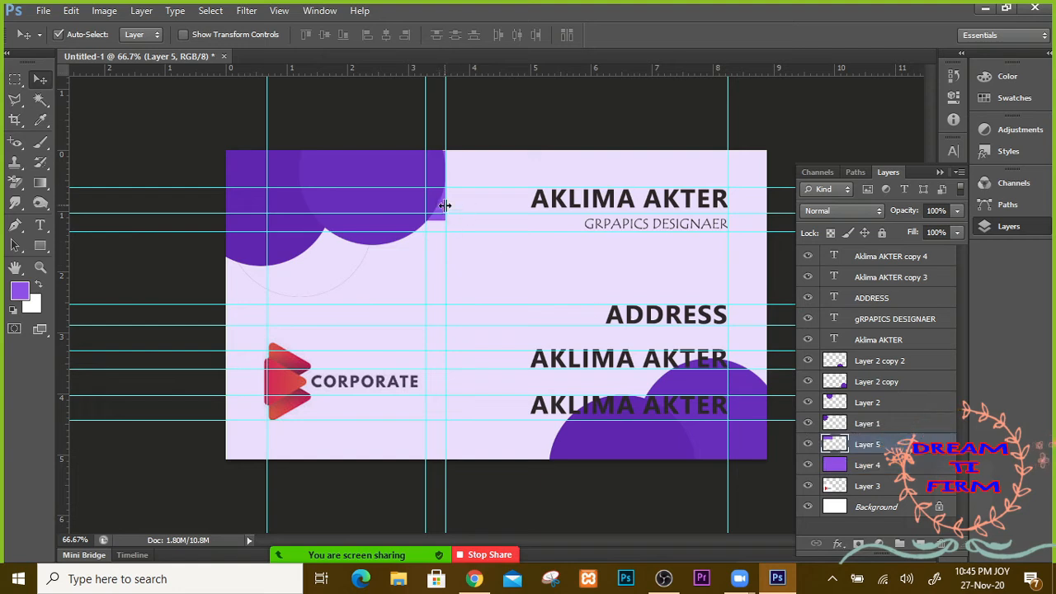
{"action": "left_click_drag", "start_coordinate": [443, 216], "coordinate": [760, 395]}
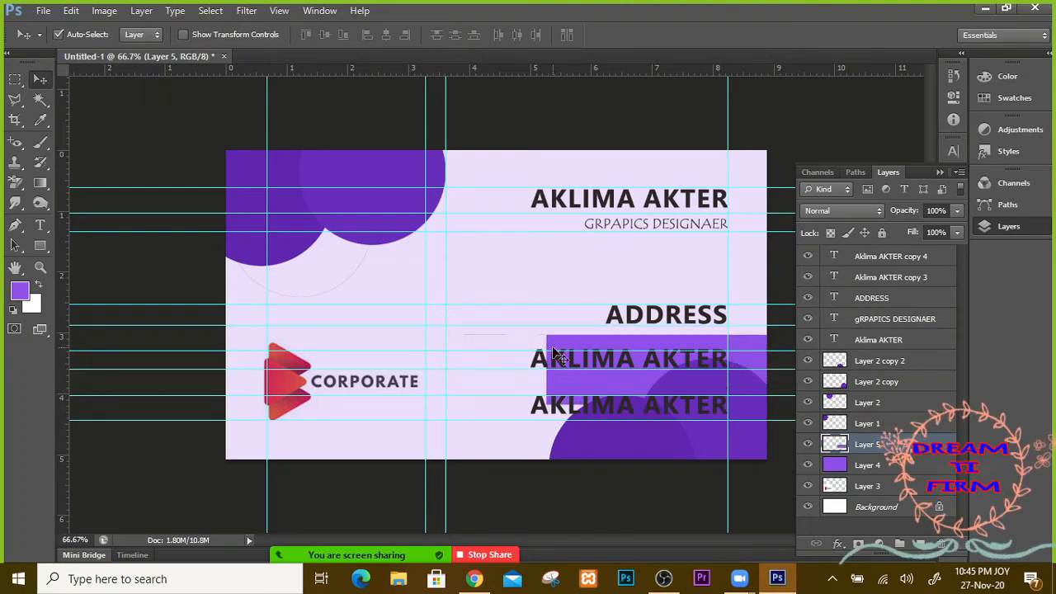
{"action": "mouse_move", "coordinate": [567, 388]}
{"action": "left_mouse_down"}
{"action": "mouse_move", "coordinate": [567, 410]}
{"action": "mouse_move", "coordinate": [550, 423]}
{"action": "mouse_move", "coordinate": [566, 408]}
{"action": "left_mouse_up"}
{"action": "left_click", "coordinate": [599, 449]}
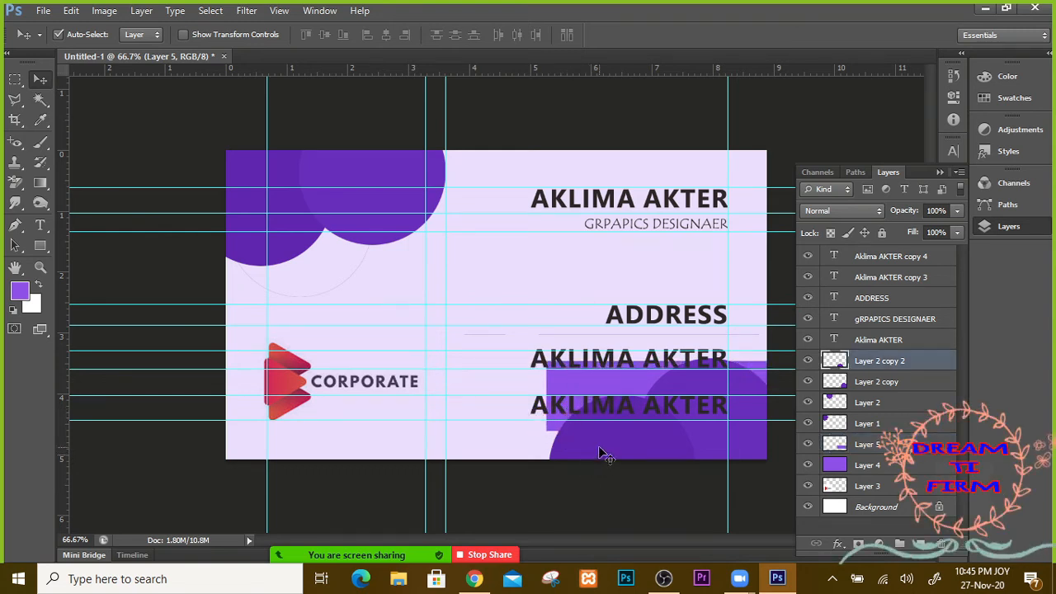
{"action": "left_click_drag", "start_coordinate": [594, 451], "coordinate": [582, 454]}
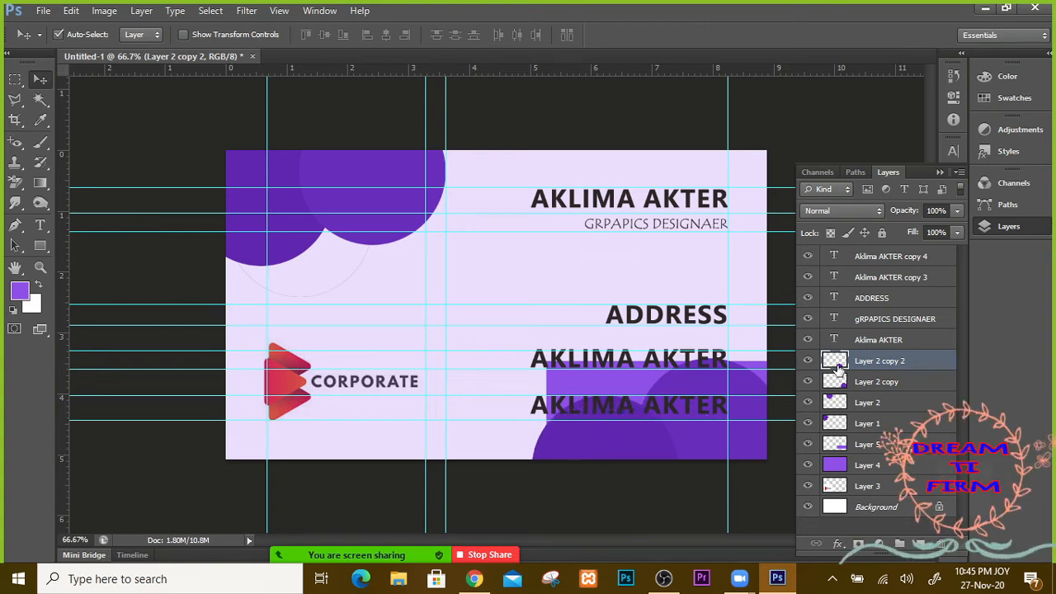
Step: Delete Layer 5 and its purple rectangle, restoring Layer 4 after an accidental delete
{"action": "left_click_drag", "start_coordinate": [858, 469], "coordinate": [946, 546]}
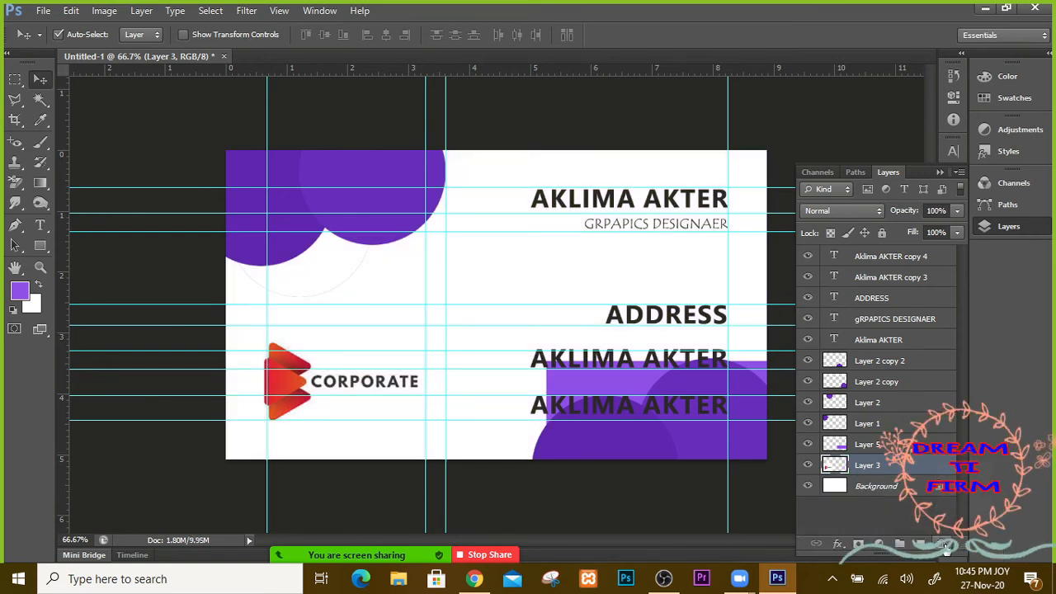
{"action": "key", "text": "ctrl+z"}
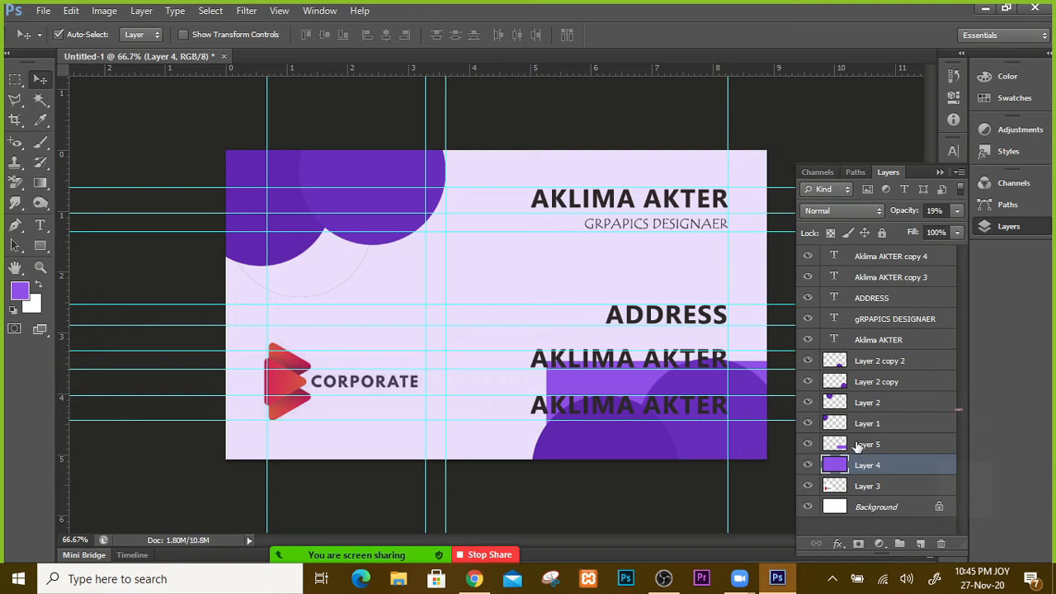
{"action": "left_click_drag", "start_coordinate": [858, 446], "coordinate": [941, 544]}
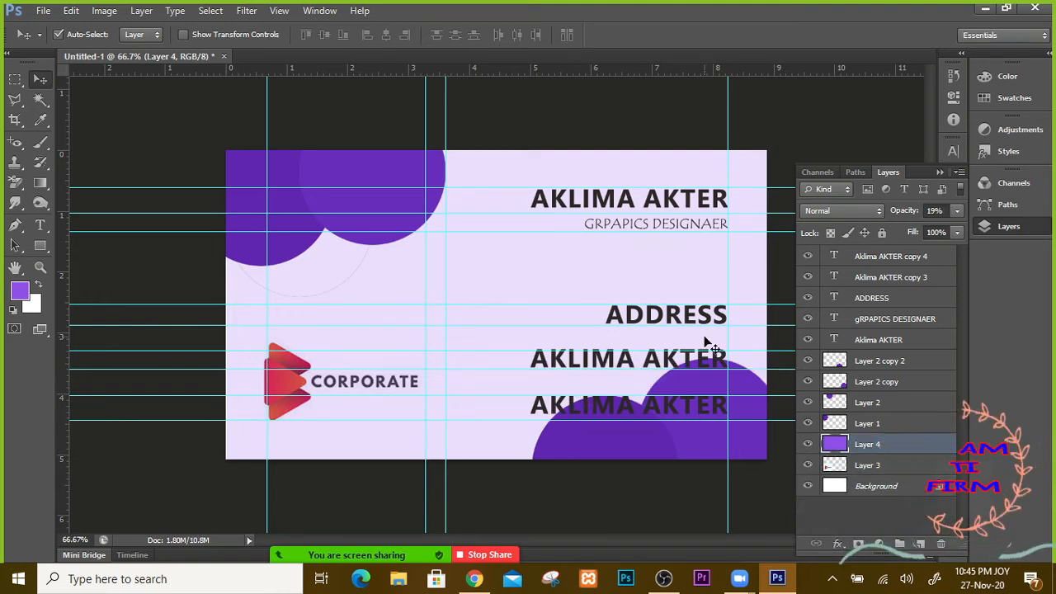
Step: Add a vertical guide at about 4.94 cm, then hide all guides with Ctrl+H
{"action": "left_click_drag", "start_coordinate": [64, 141], "coordinate": [532, 330]}
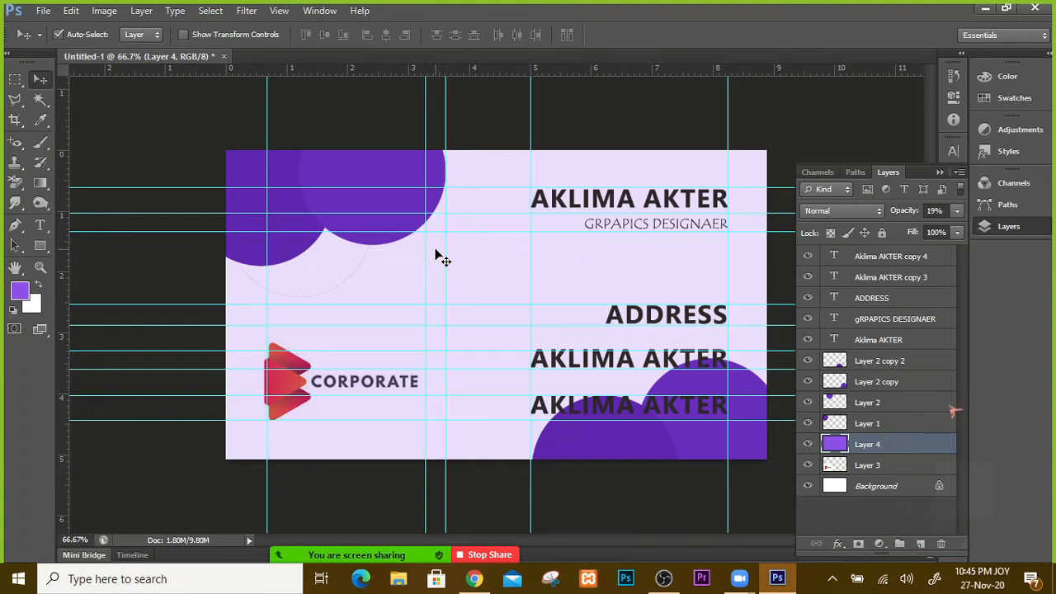
{"action": "key", "text": "ctrl+h"}
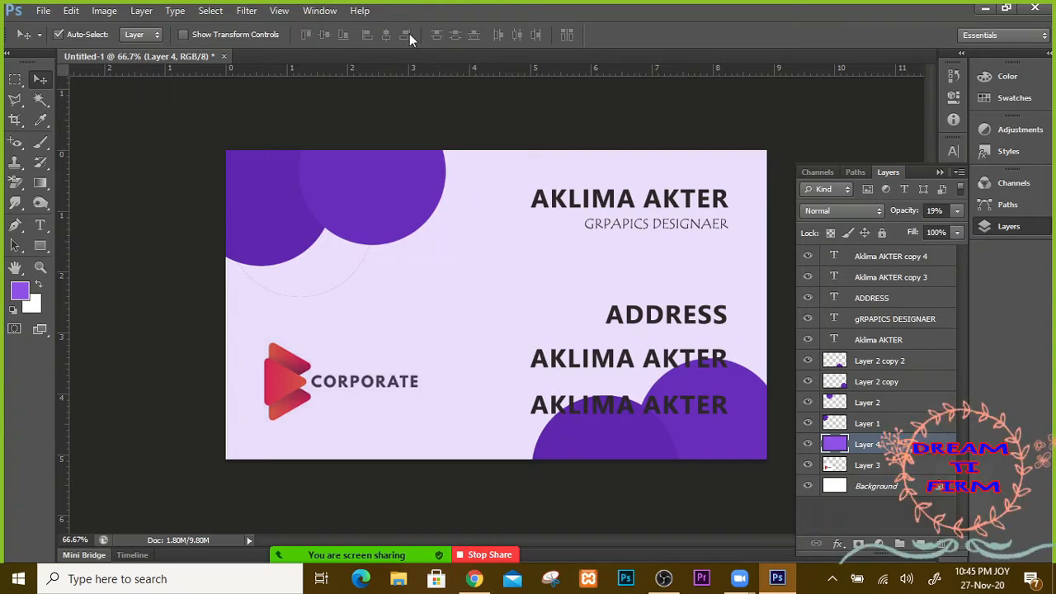
Step: Measure the card's width (8.92 at 0.0°) with the Ruler Tool, then switch to the Note Tool
{"action": "left_click", "coordinate": [43, 126]}
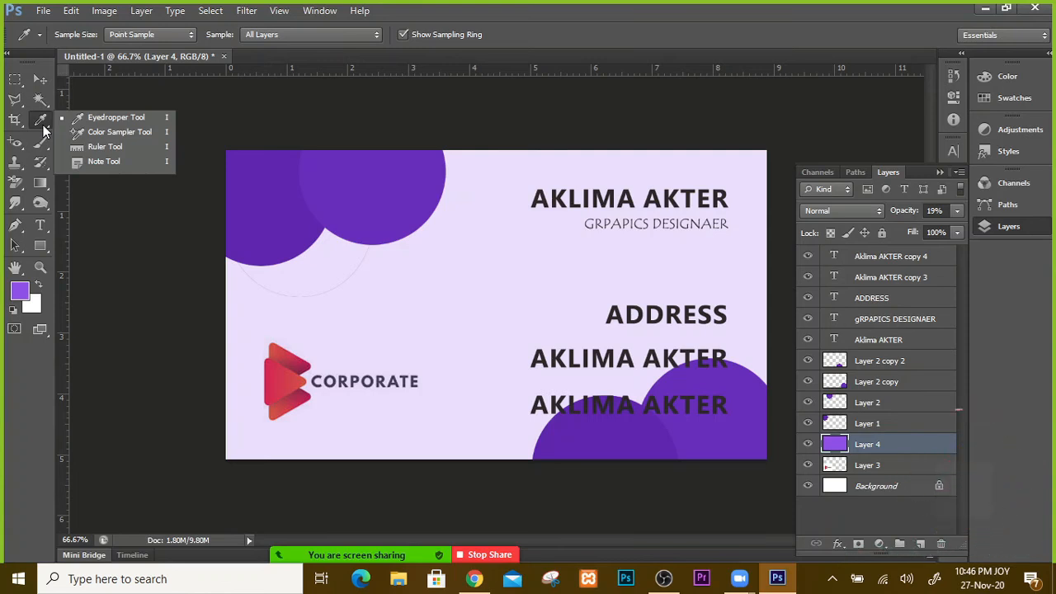
{"action": "left_click", "coordinate": [99, 150]}
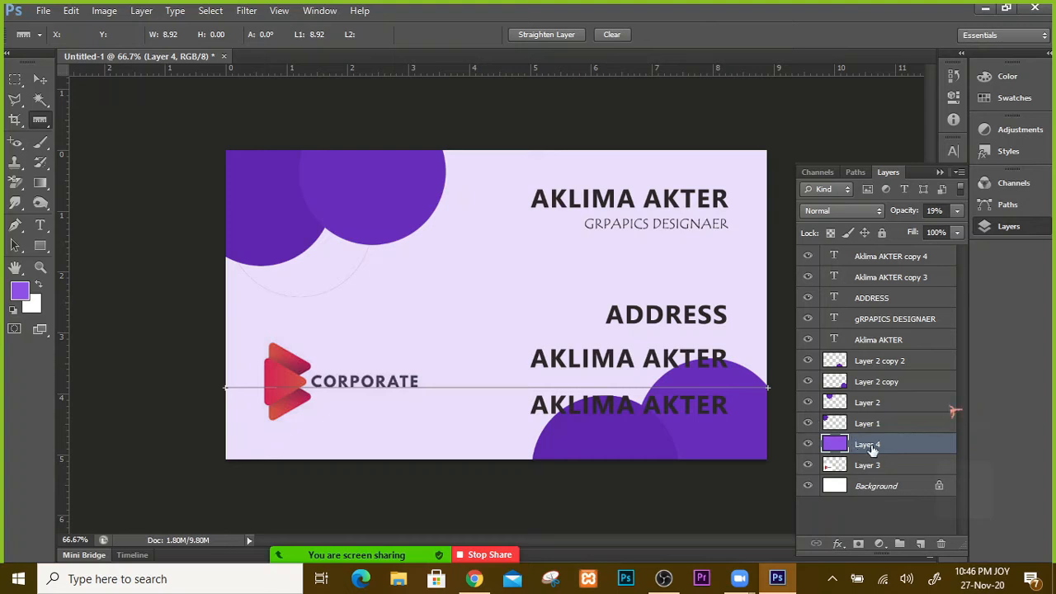
{"action": "right_click", "coordinate": [456, 283]}
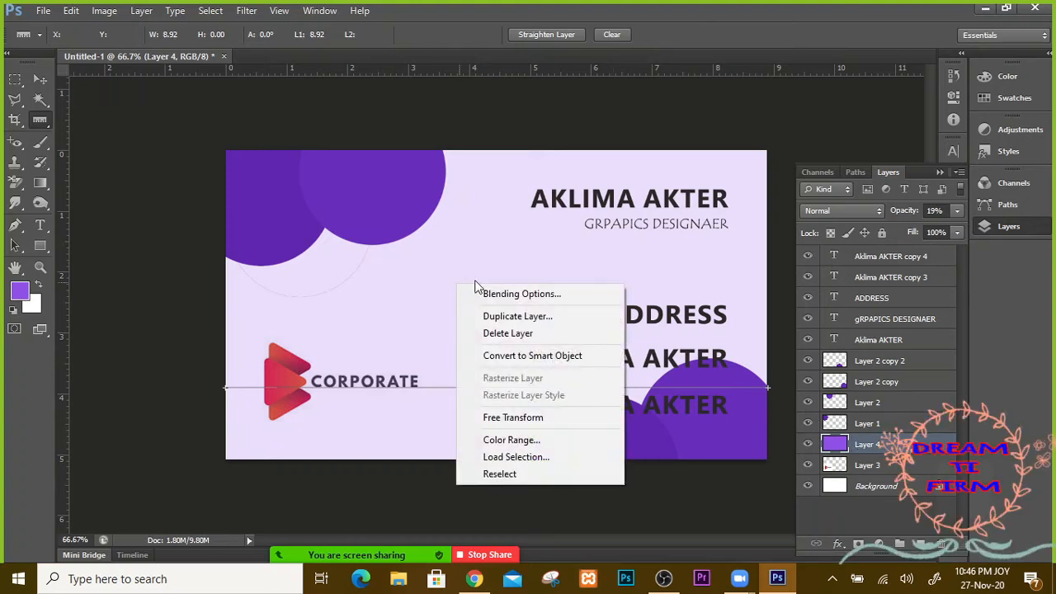
{"action": "left_click", "coordinate": [488, 268]}
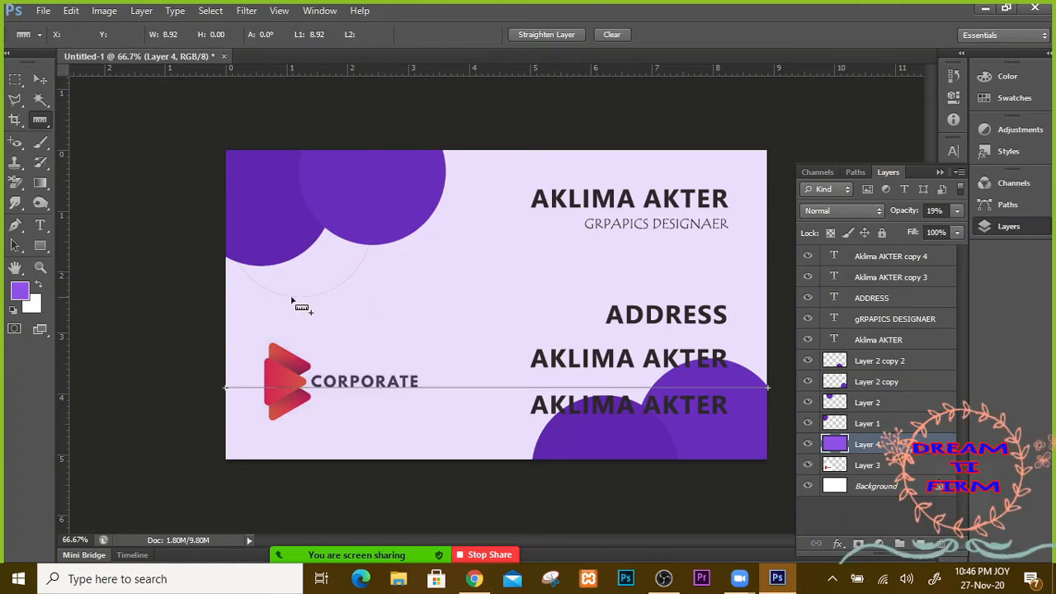
{"action": "right_click", "coordinate": [39, 121]}
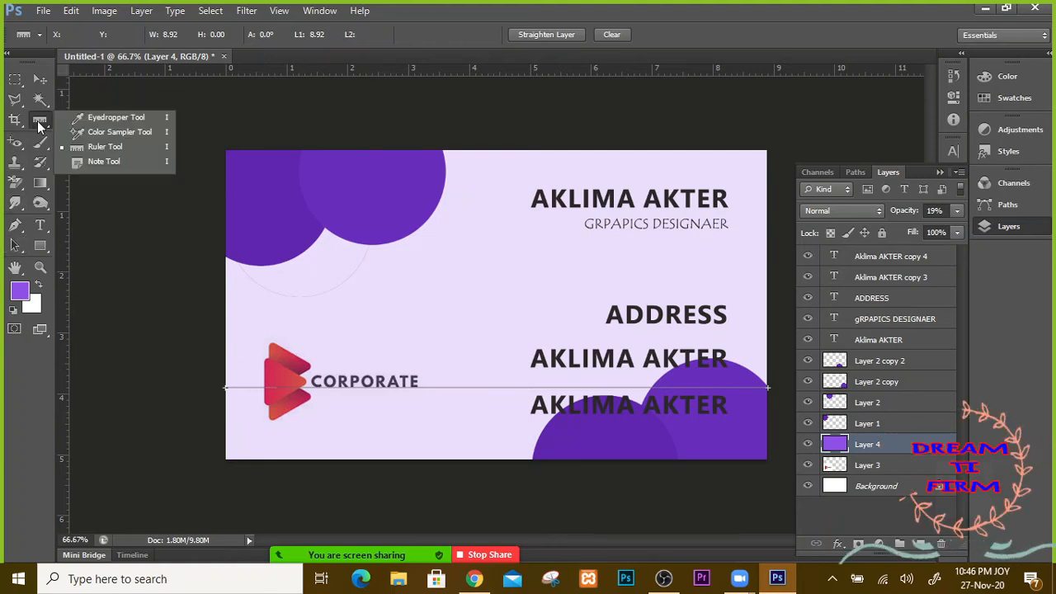
{"action": "left_click", "coordinate": [108, 163]}
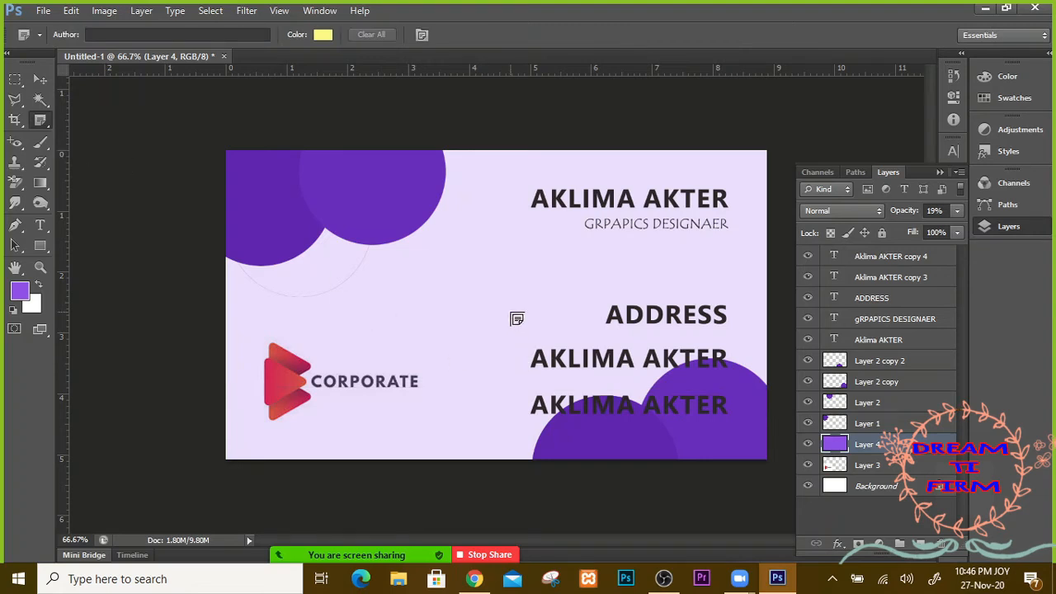
Step: Place a note in the middle of the card and reopen it to read its text
{"action": "left_click", "coordinate": [516, 318]}
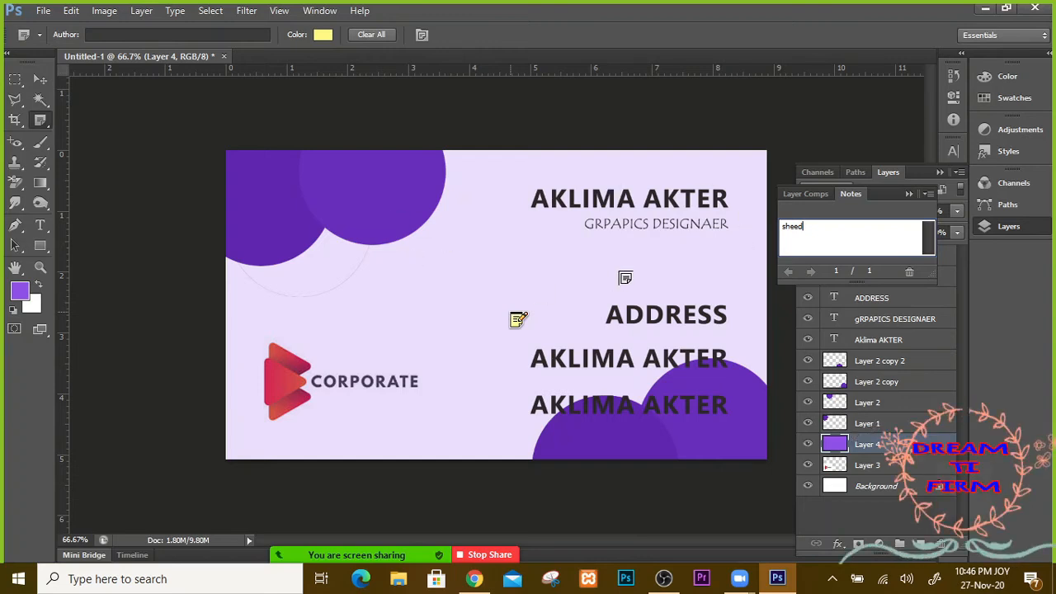
{"action": "left_click", "coordinate": [849, 196]}
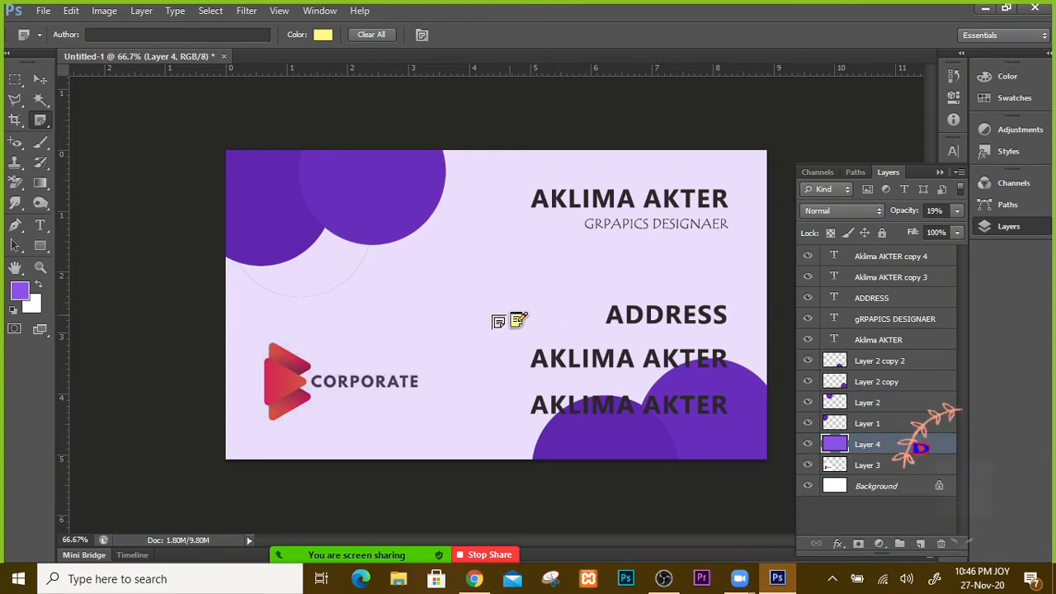
{"action": "double_click", "coordinate": [518, 319]}
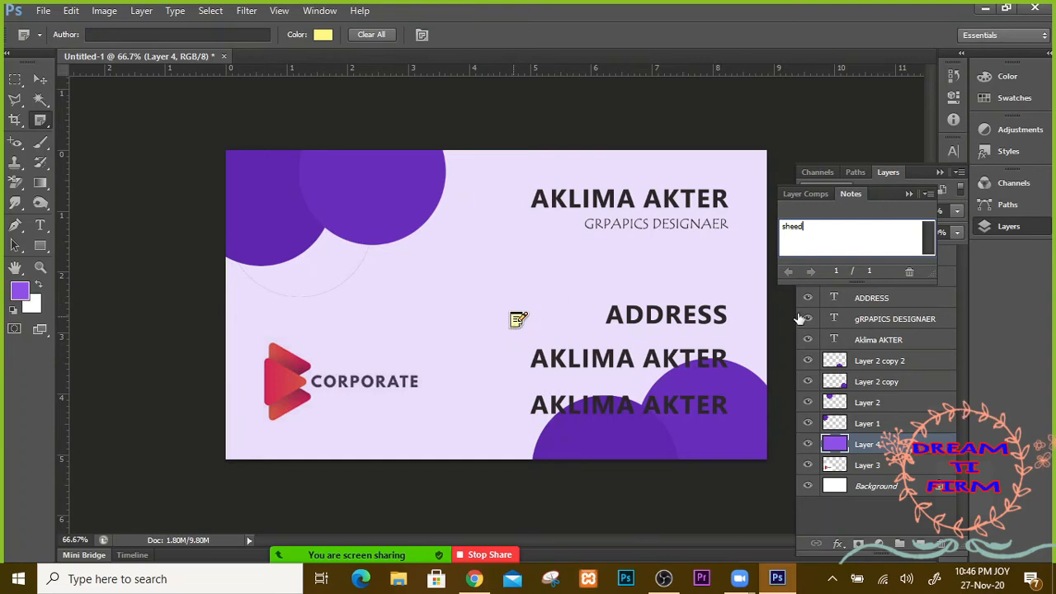
{"action": "left_click", "coordinate": [908, 195]}
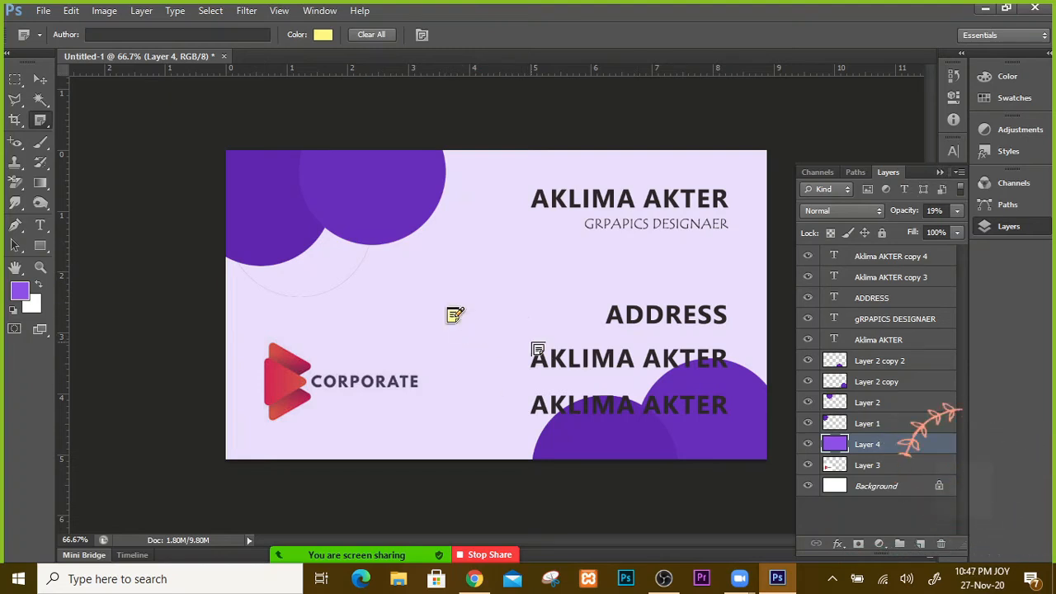
Step: Add a second note, delete it with confirmation, and place another near the card's centre
{"action": "left_click", "coordinate": [453, 317]}
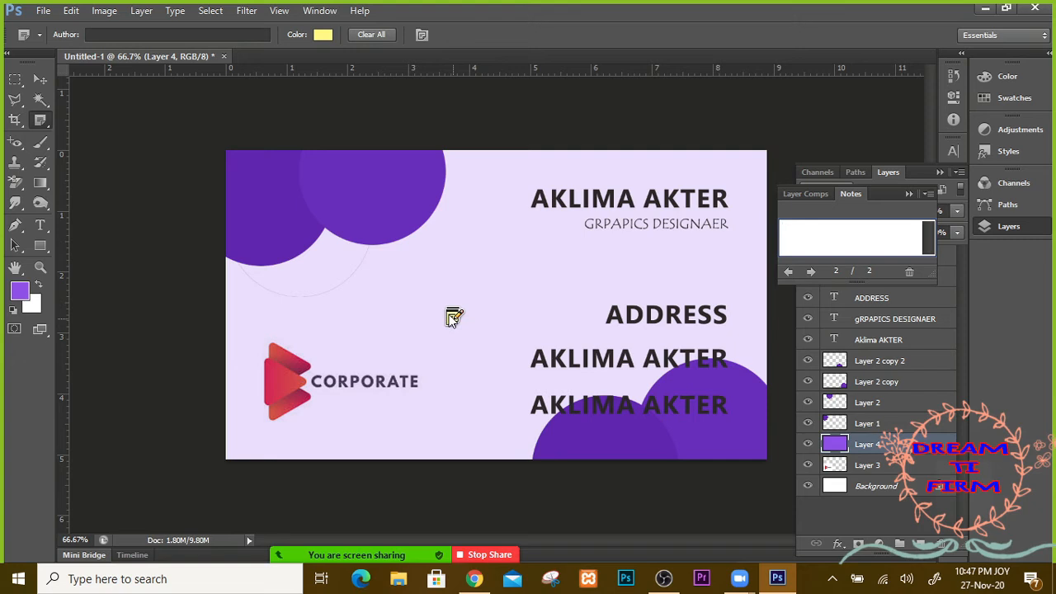
{"action": "right_click", "coordinate": [453, 318]}
{"action": "key", "text": "Escape"}
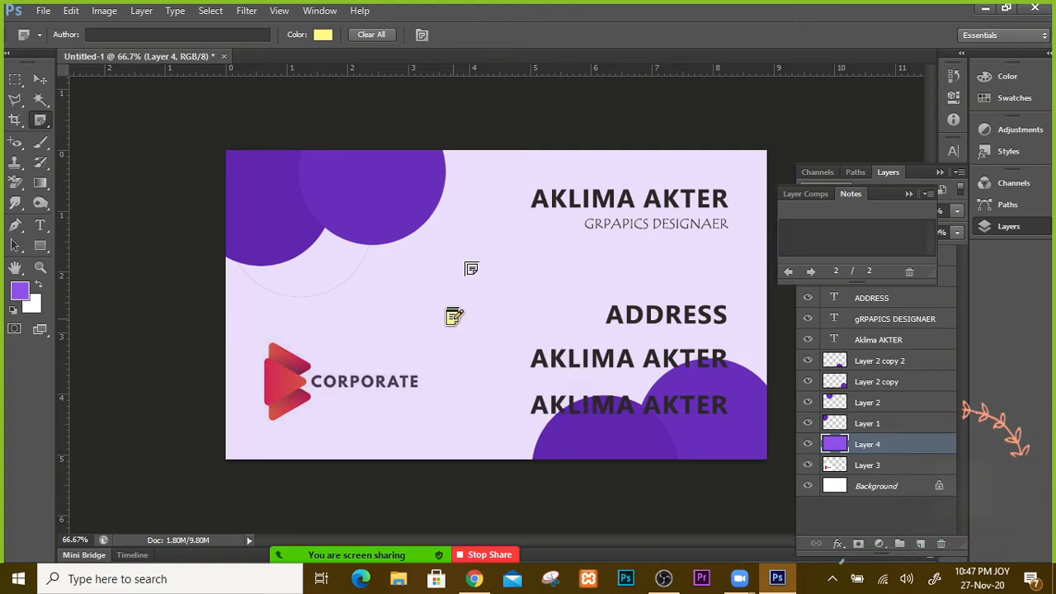
{"action": "right_click", "coordinate": [453, 317]}
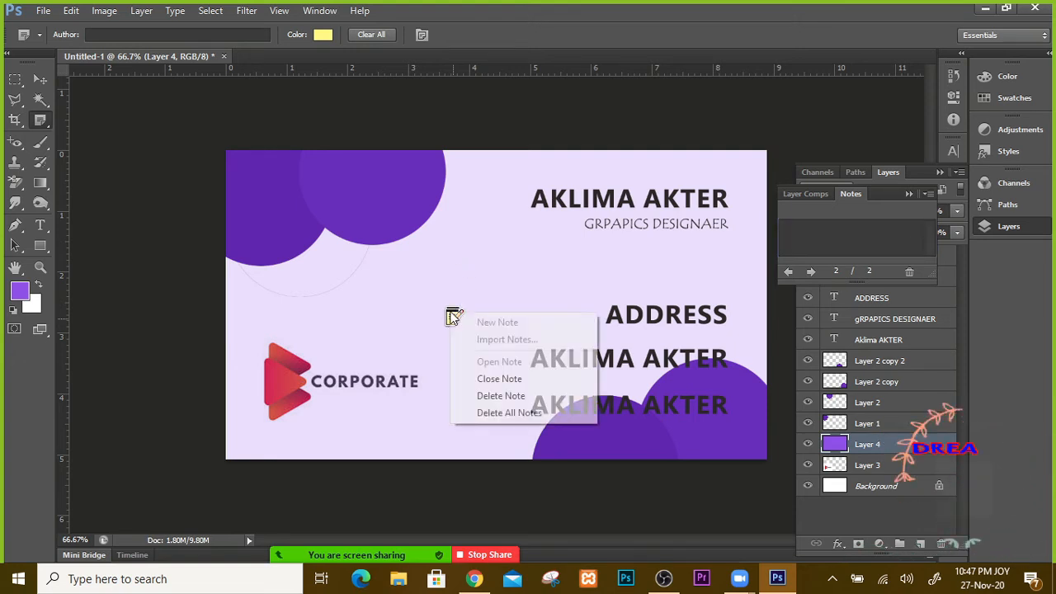
{"action": "left_click", "coordinate": [502, 397]}
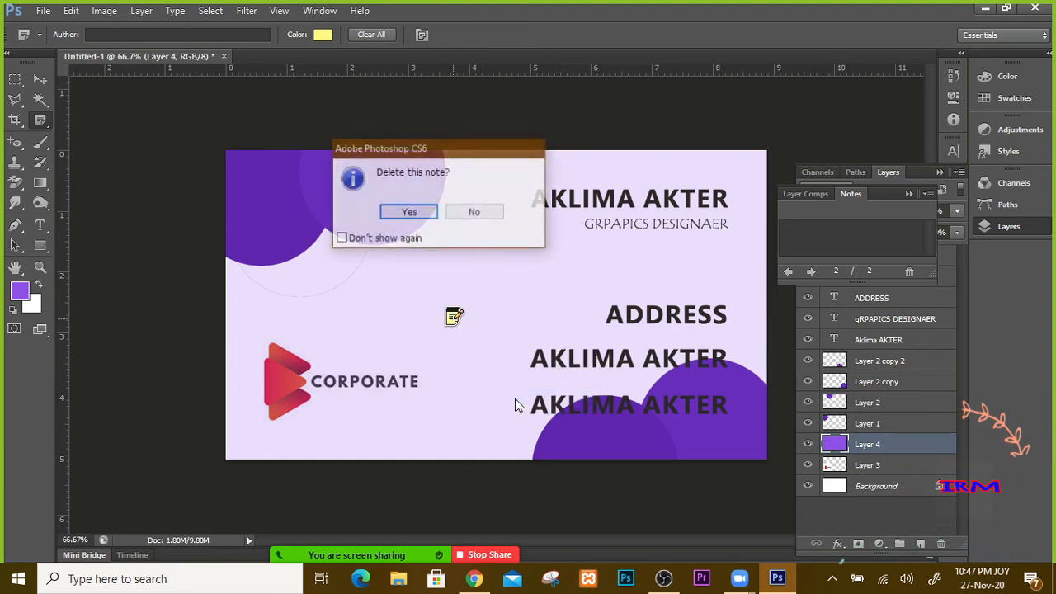
{"action": "left_click", "coordinate": [410, 212]}
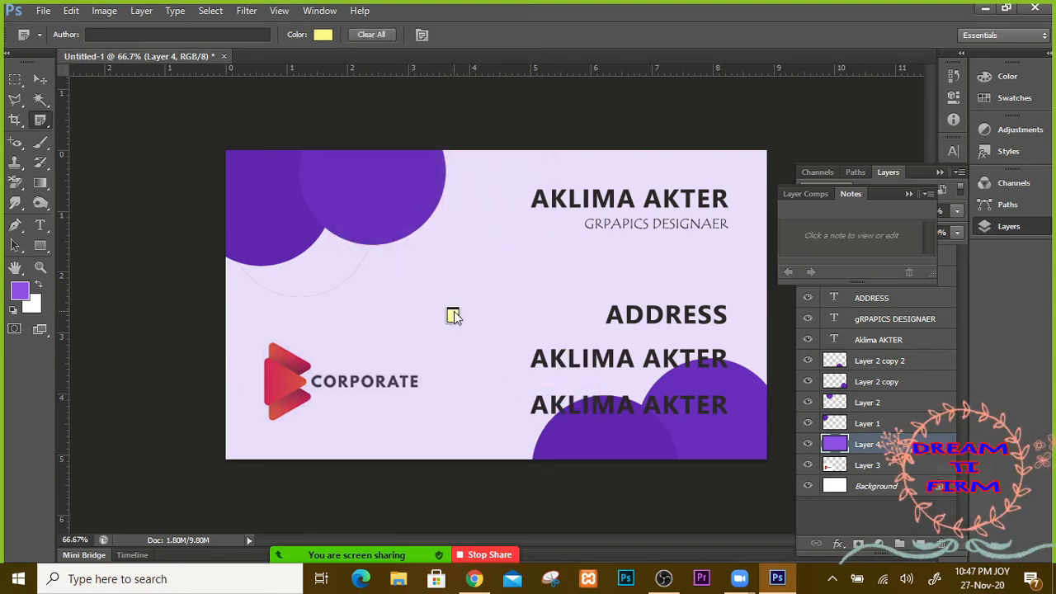
{"action": "left_click", "coordinate": [394, 270]}
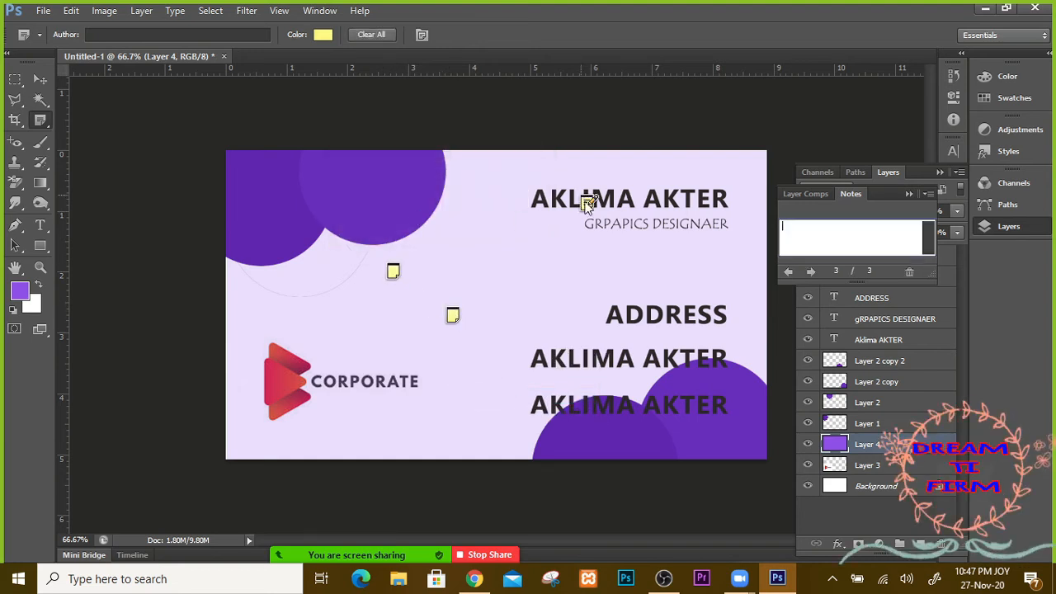
Step: Add notes on ADDRESS, the designer line and the second name line, typing 'afdf' into one
{"action": "left_click", "coordinate": [637, 316]}
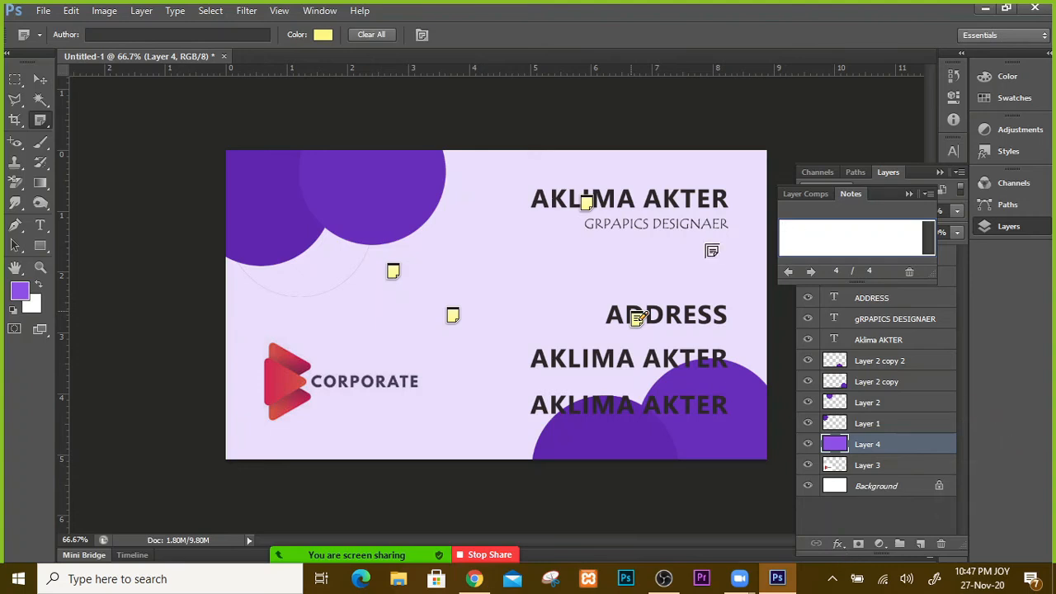
{"action": "left_click", "coordinate": [586, 202]}
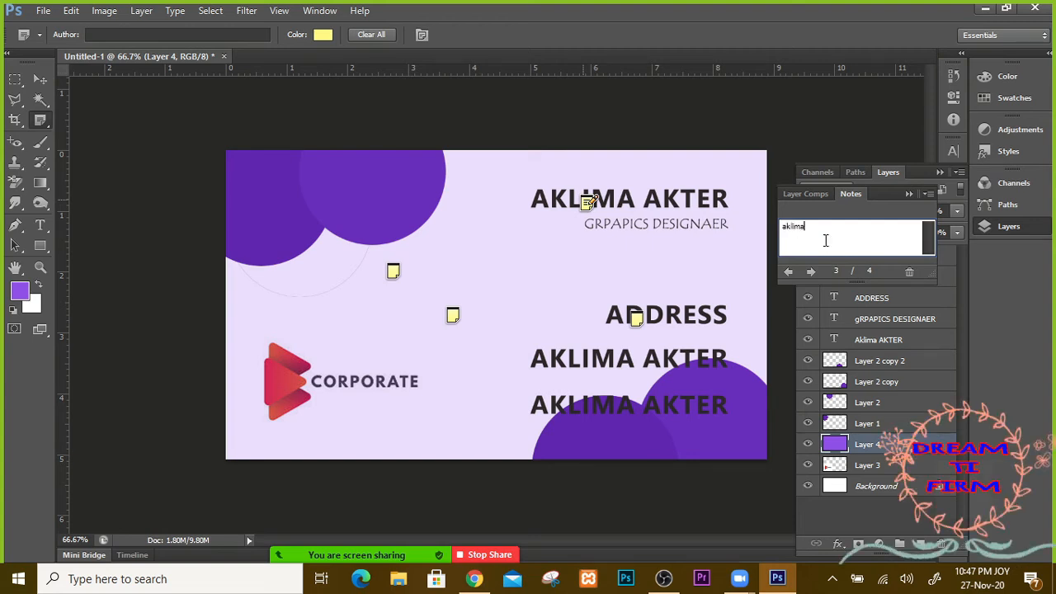
{"action": "left_click", "coordinate": [666, 230]}
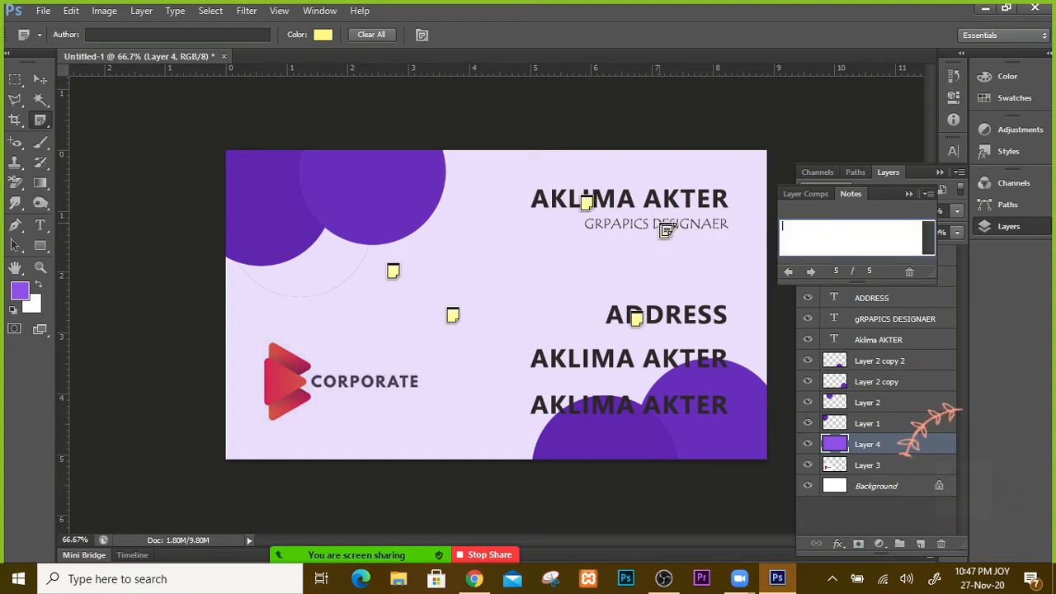
{"action": "left_click", "coordinate": [667, 229]}
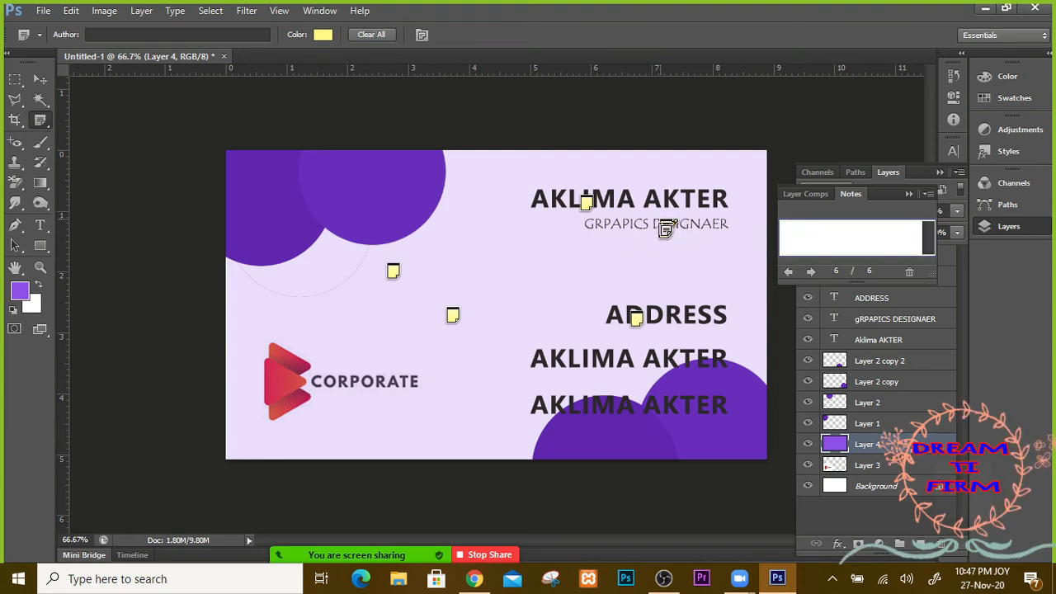
{"action": "type", "text": "afdf"}
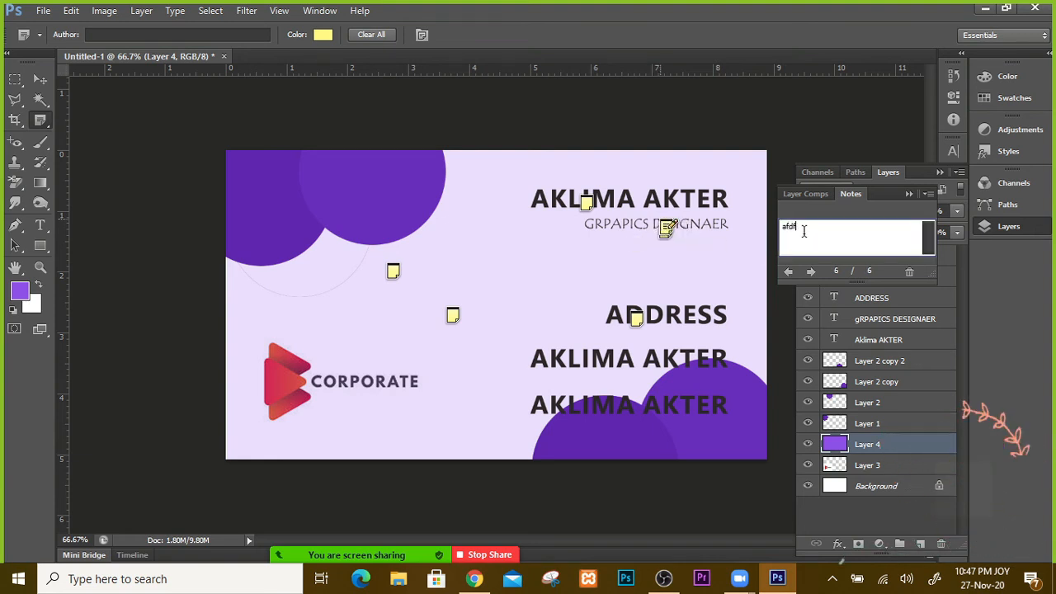
{"action": "left_click", "coordinate": [670, 322]}
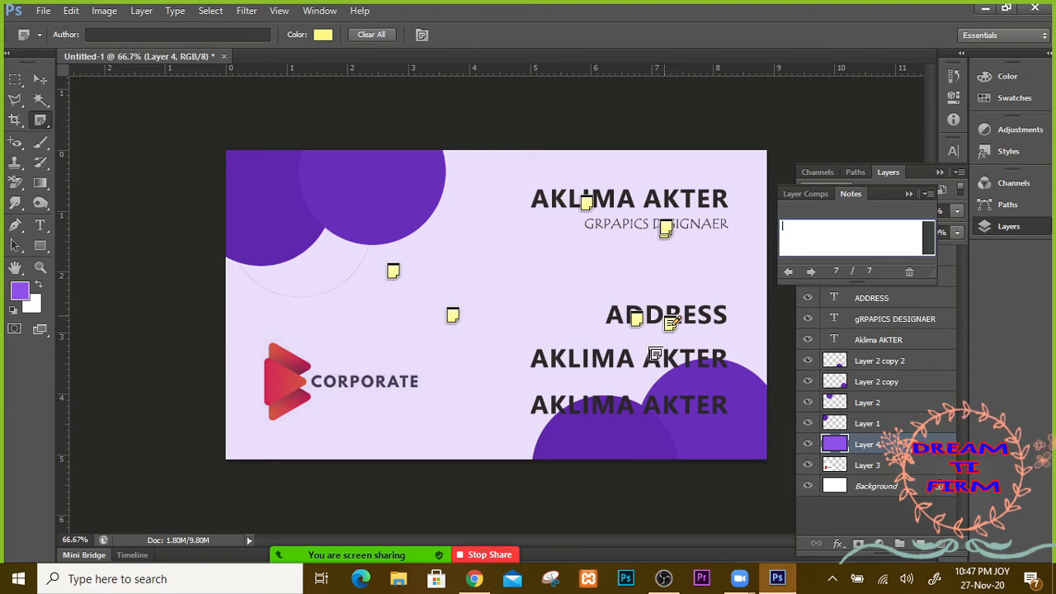
{"action": "left_click", "coordinate": [654, 355]}
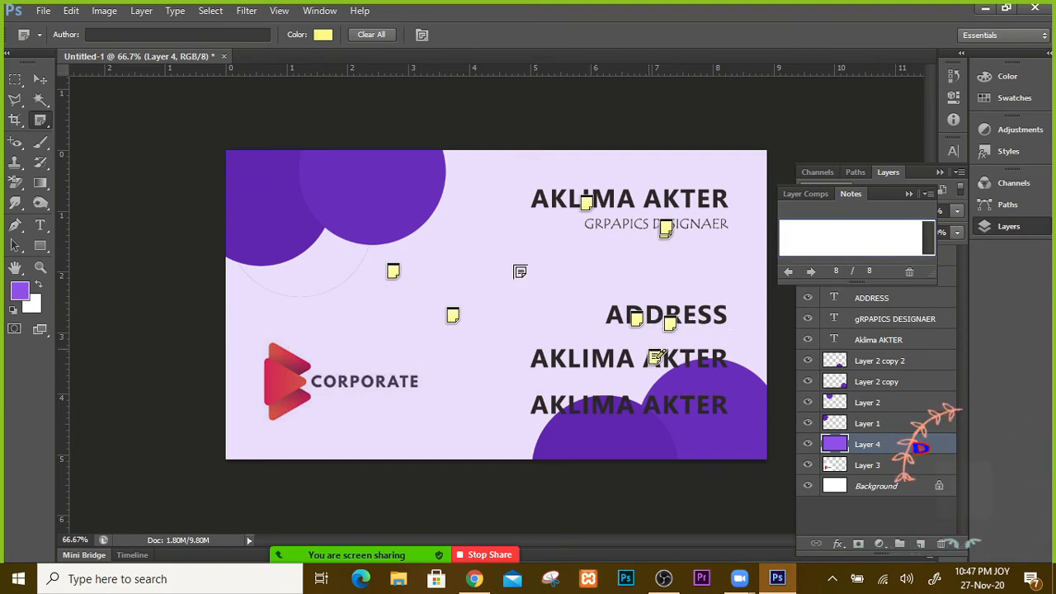
{"action": "left_click", "coordinate": [393, 271]}
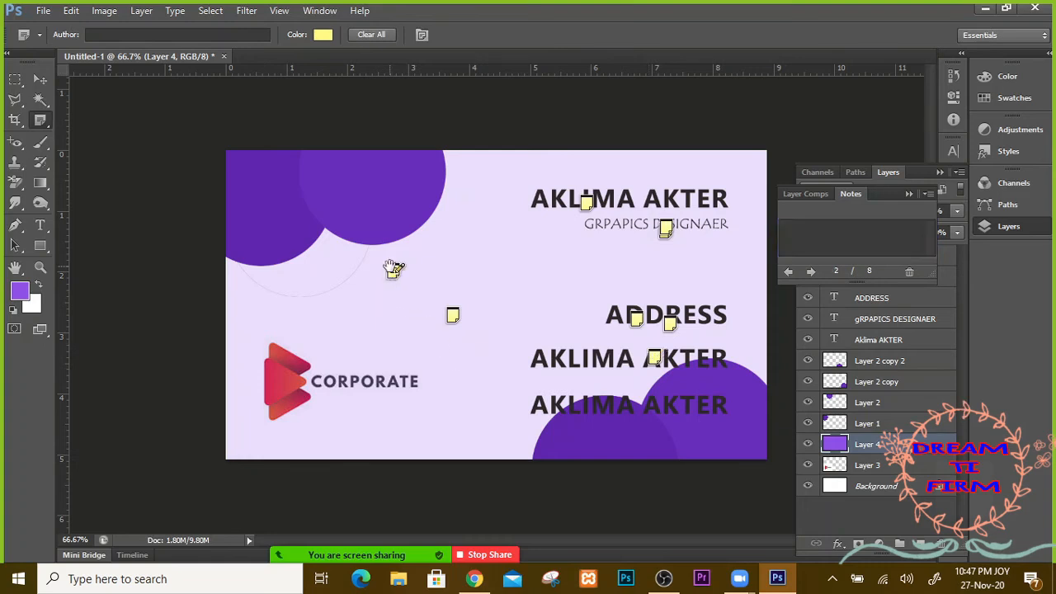
{"action": "left_click", "coordinate": [828, 225]}
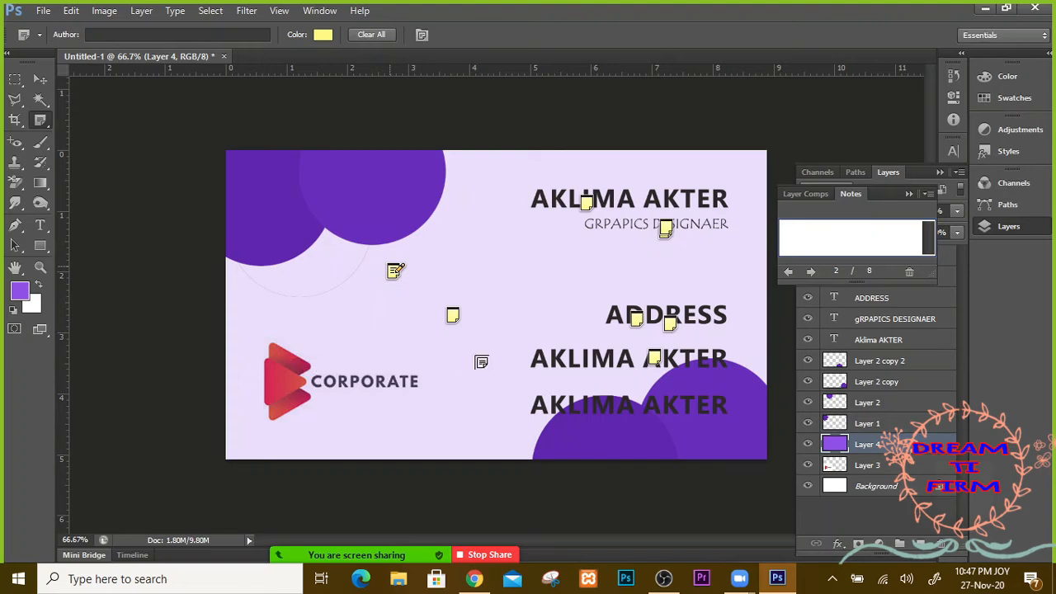
Step: Delete all notes from the document and confirm
{"action": "right_click", "coordinate": [452, 317]}
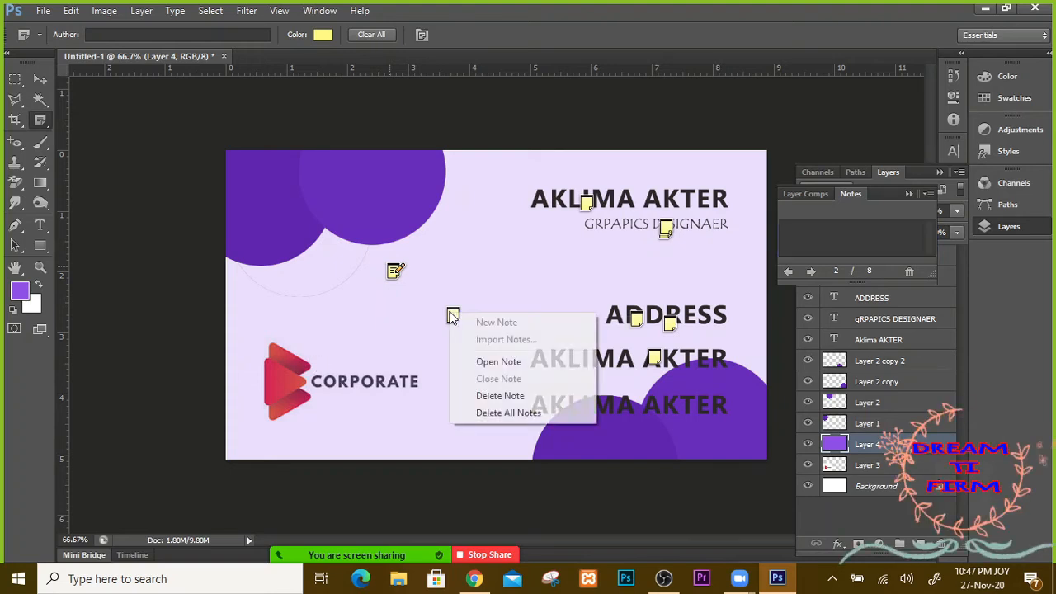
{"action": "left_click", "coordinate": [516, 413]}
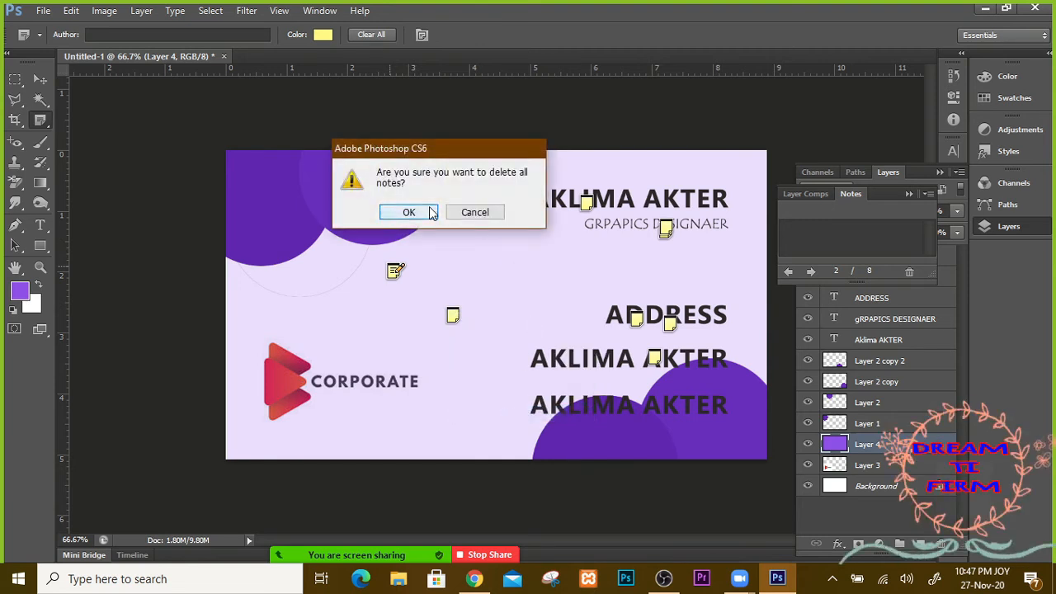
{"action": "left_click", "coordinate": [430, 213]}
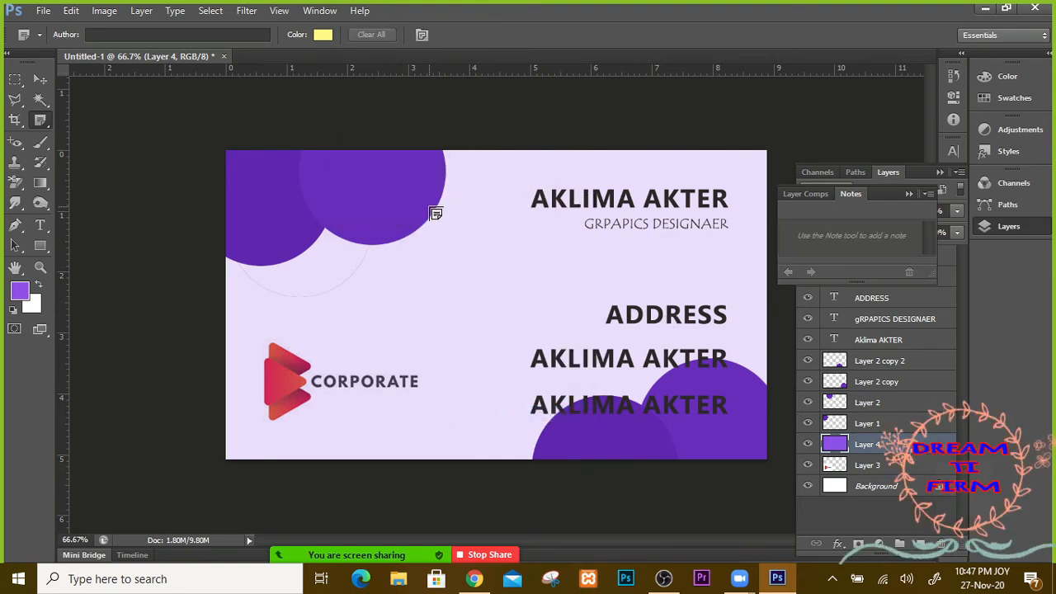
Step: Add four notes across the card and delete the one on the name heading
{"action": "left_click", "coordinate": [490, 270]}
{"action": "left_click", "coordinate": [572, 271]}
{"action": "left_click", "coordinate": [565, 354]}
{"action": "left_click", "coordinate": [633, 405]}
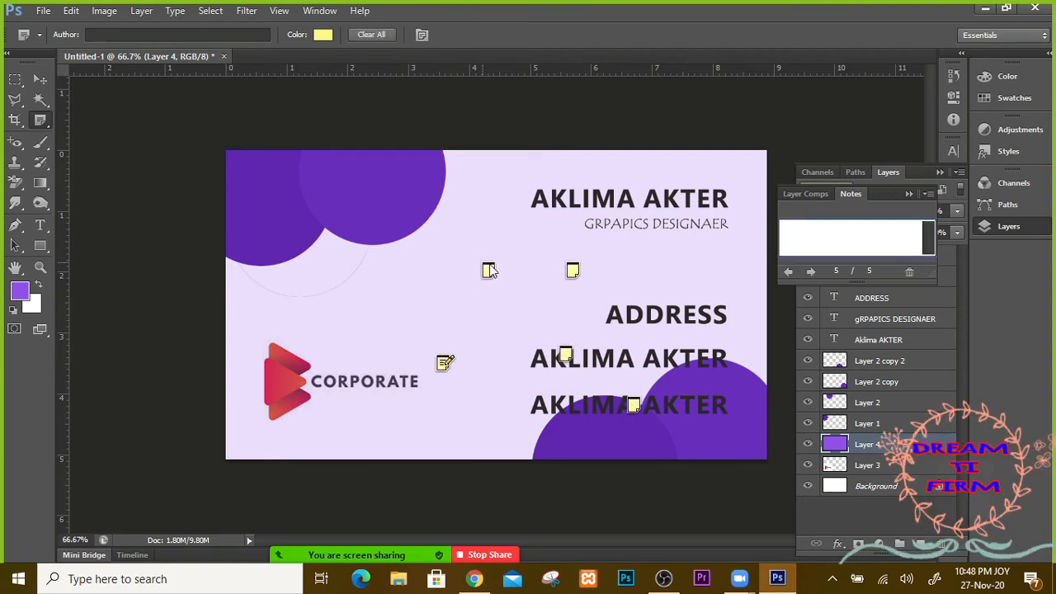
{"action": "right_click", "coordinate": [609, 193]}
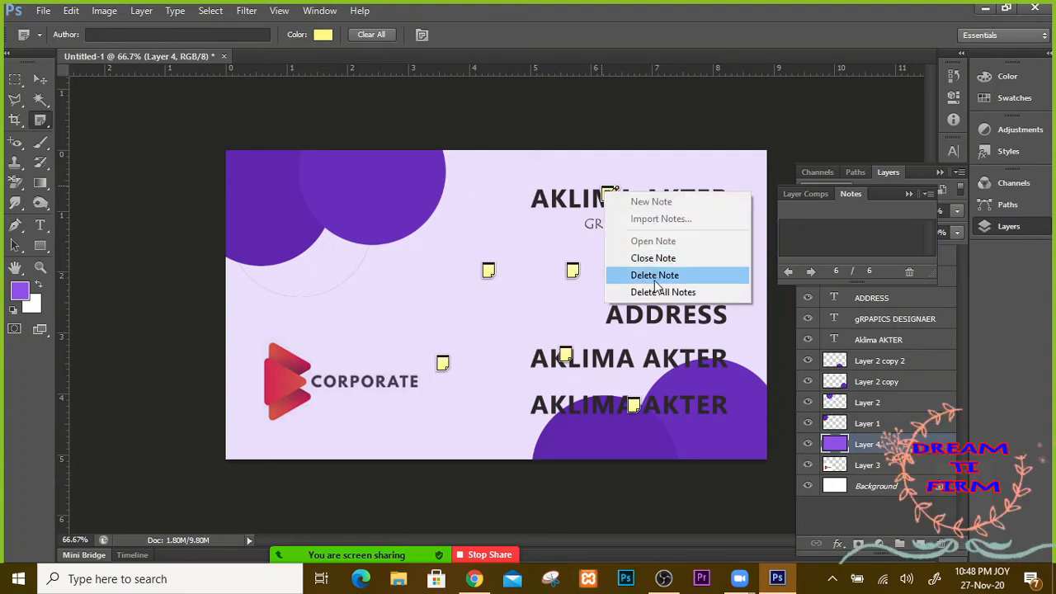
{"action": "left_click", "coordinate": [668, 277]}
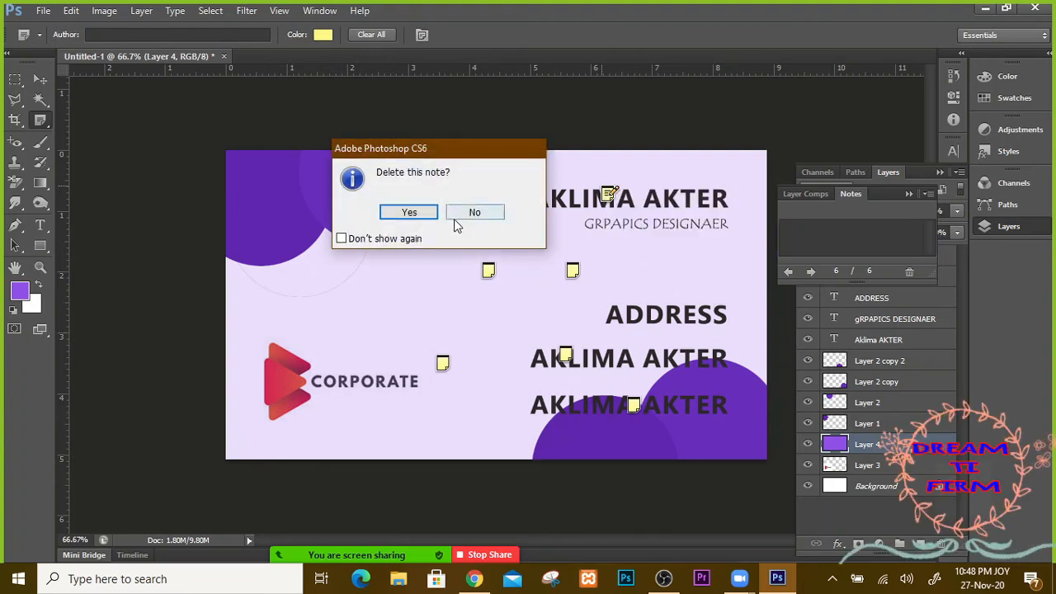
{"action": "key", "text": "Return"}
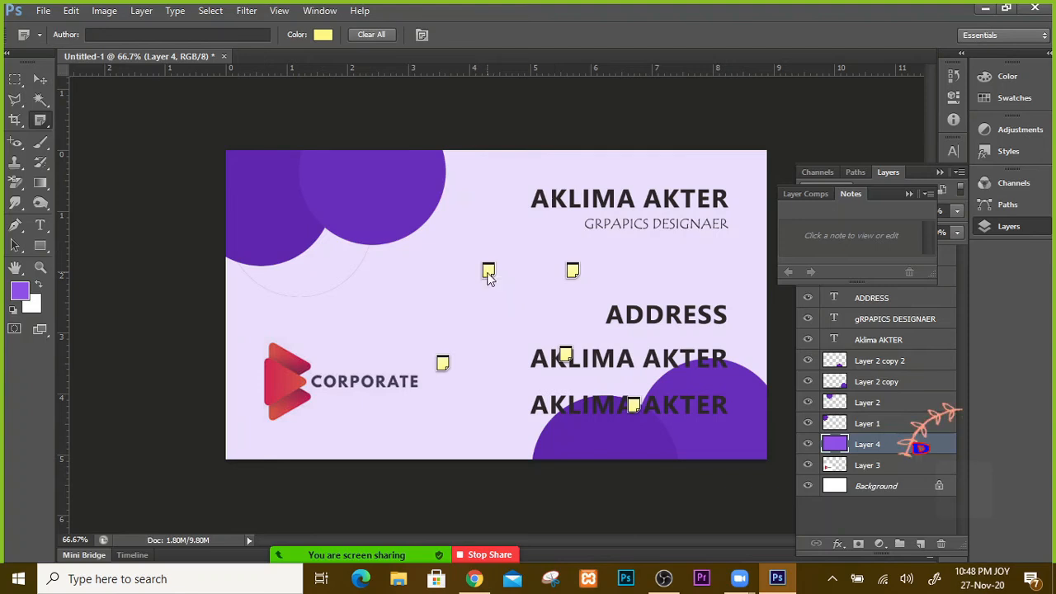
Step: Delete all remaining notes and confirm the removal
{"action": "right_click", "coordinate": [487, 275]}
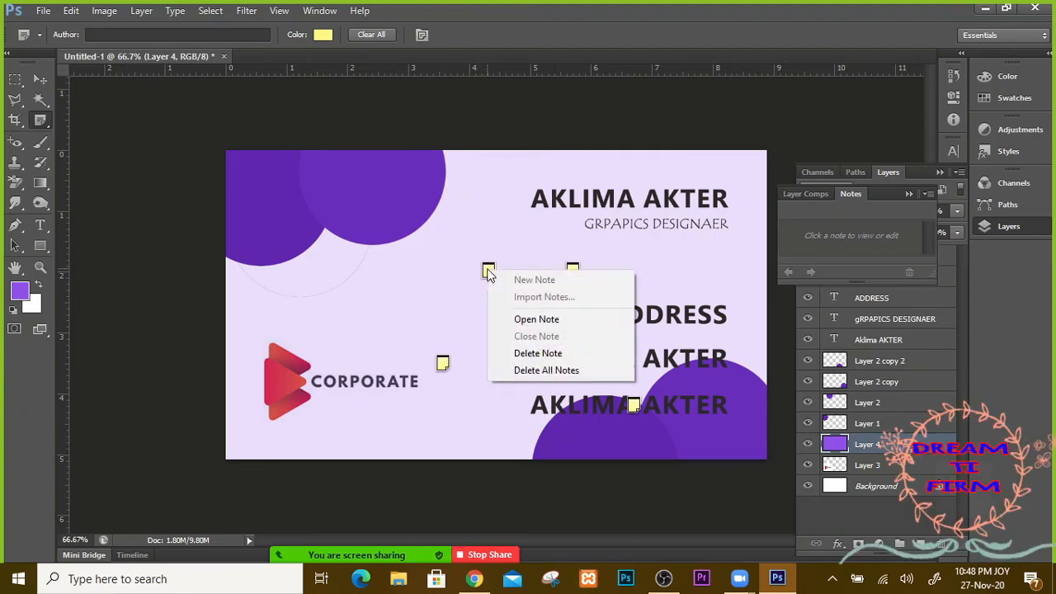
{"action": "left_click", "coordinate": [544, 371]}
{"action": "left_click", "coordinate": [407, 212]}
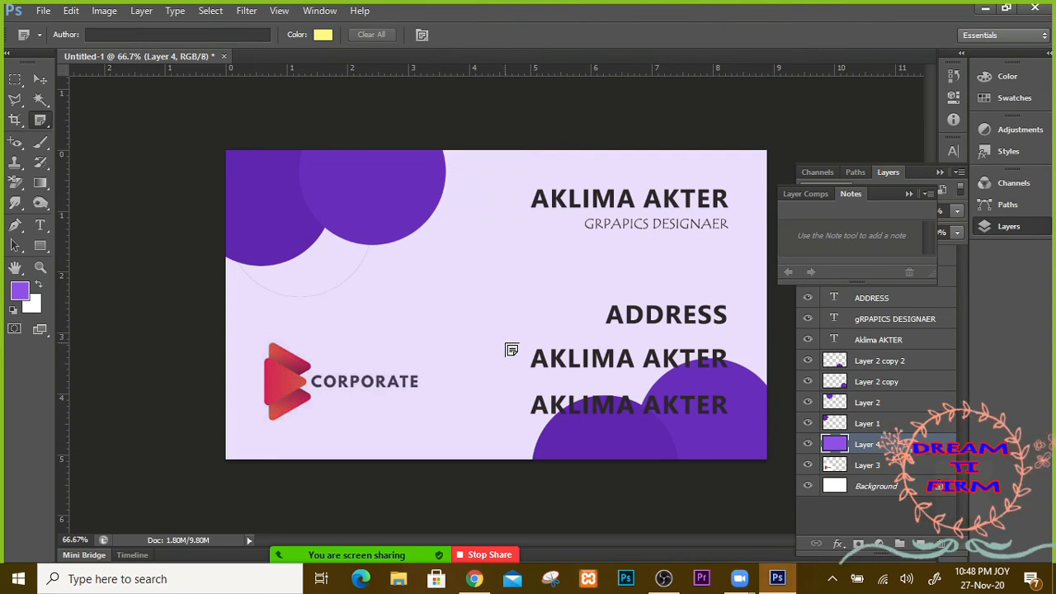
Step: Switch to the Eyedropper Tool and close the Notes panel to show all layers
{"action": "right_click", "coordinate": [39, 121]}
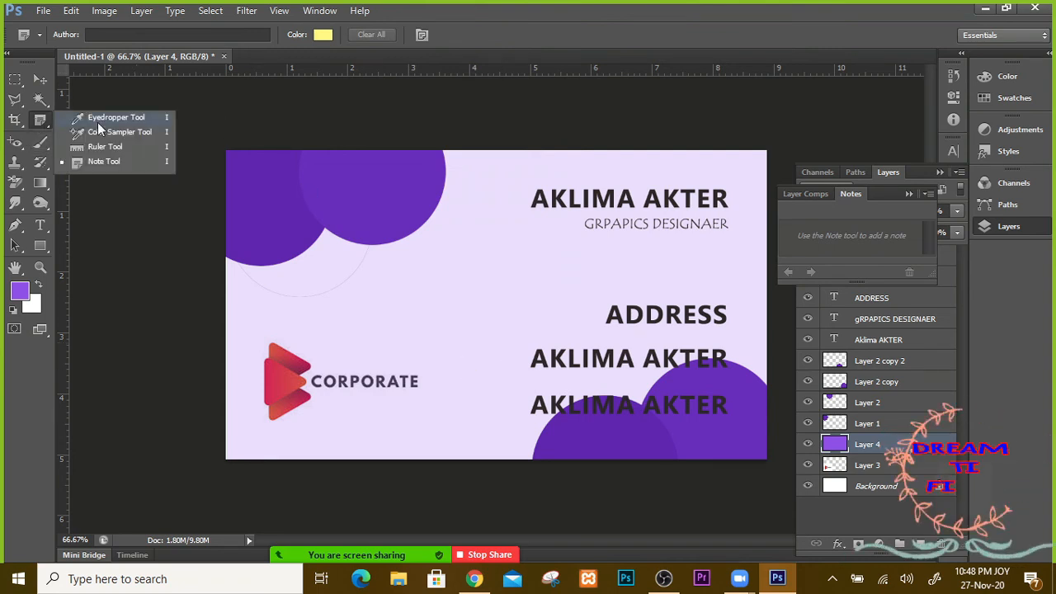
{"action": "left_click", "coordinate": [97, 120]}
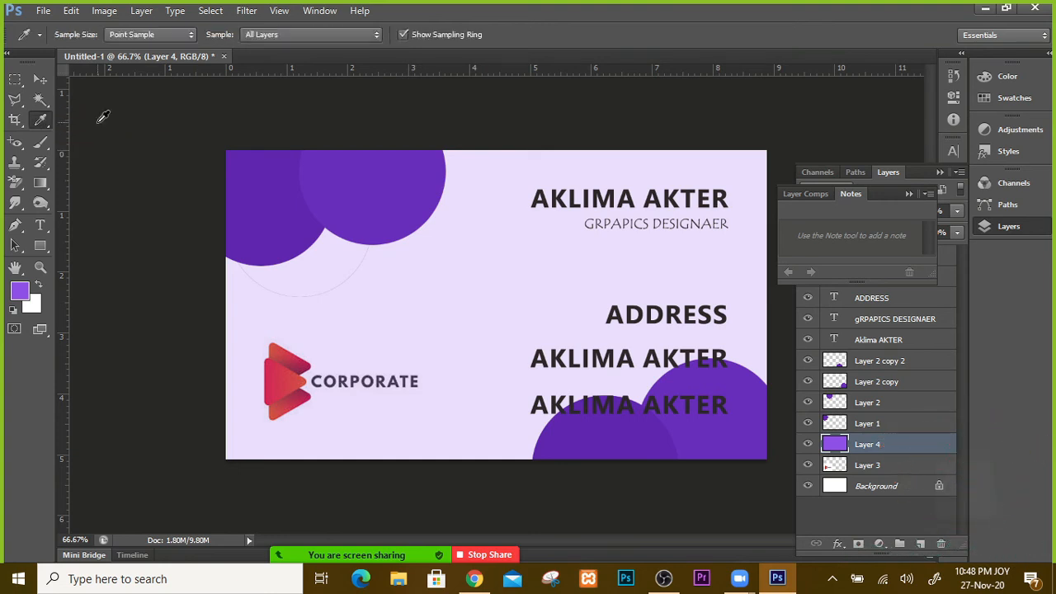
{"action": "left_click", "coordinate": [907, 197]}
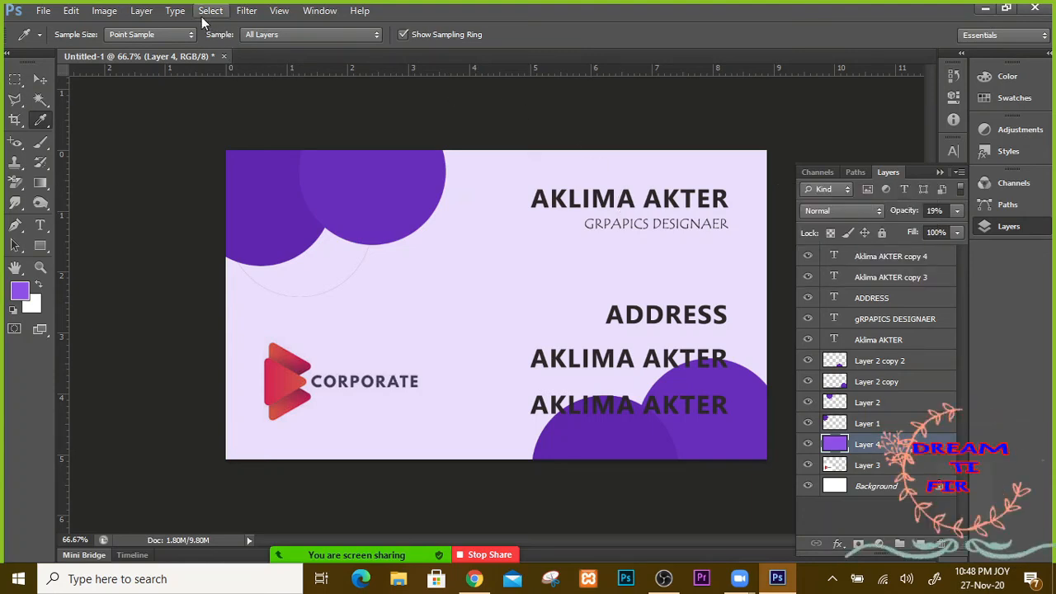
Step: Cancel a File > New document dialog, then start File > Open
{"action": "left_click", "coordinate": [43, 11]}
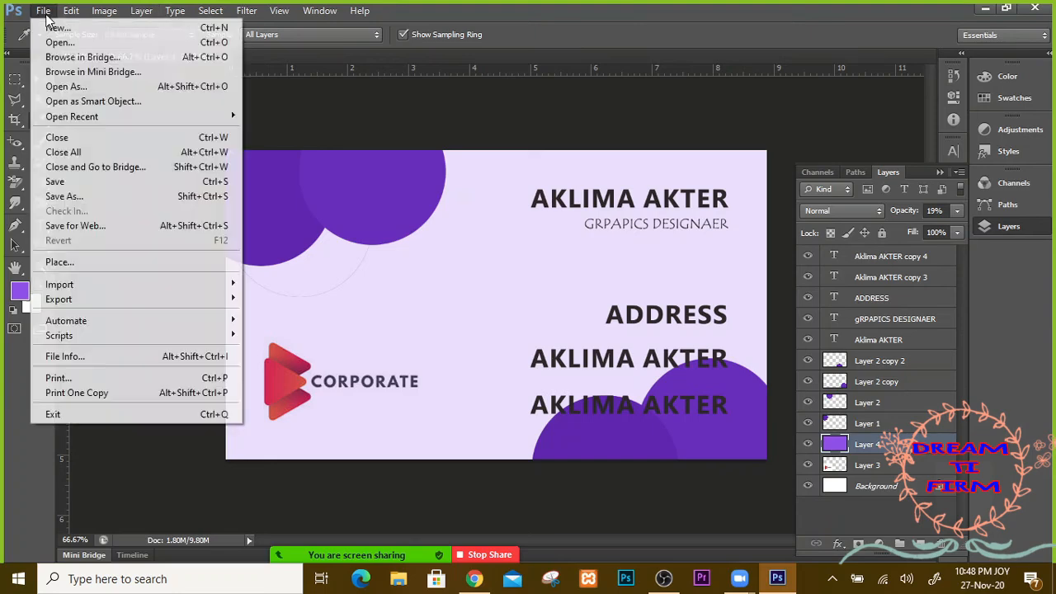
{"action": "left_click", "coordinate": [41, 10]}
{"action": "left_click", "coordinate": [43, 11]}
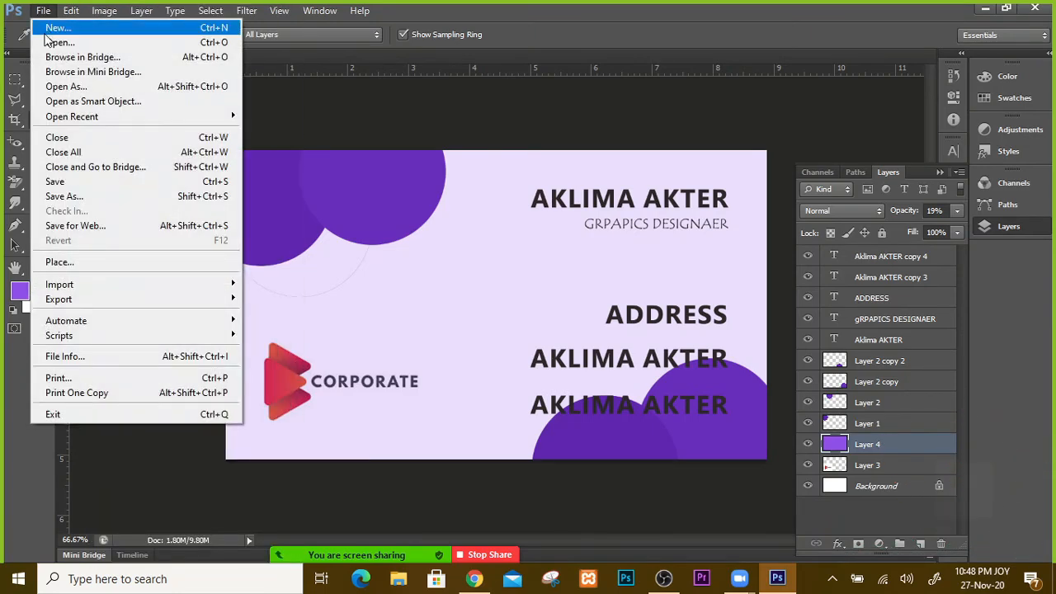
{"action": "left_click", "coordinate": [50, 27]}
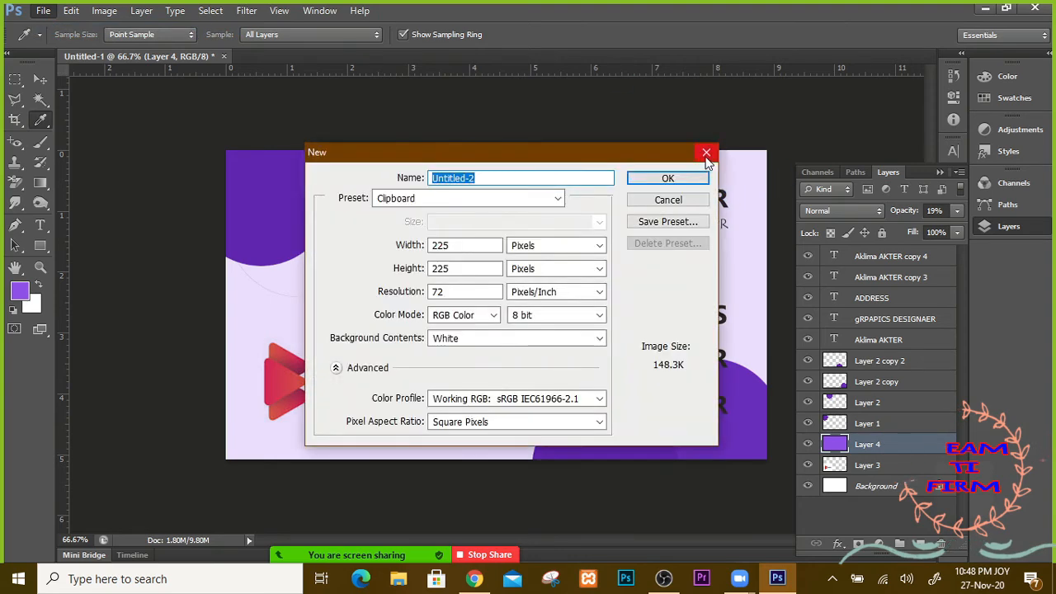
{"action": "key", "text": "Escape"}
{"action": "left_click", "coordinate": [43, 10]}
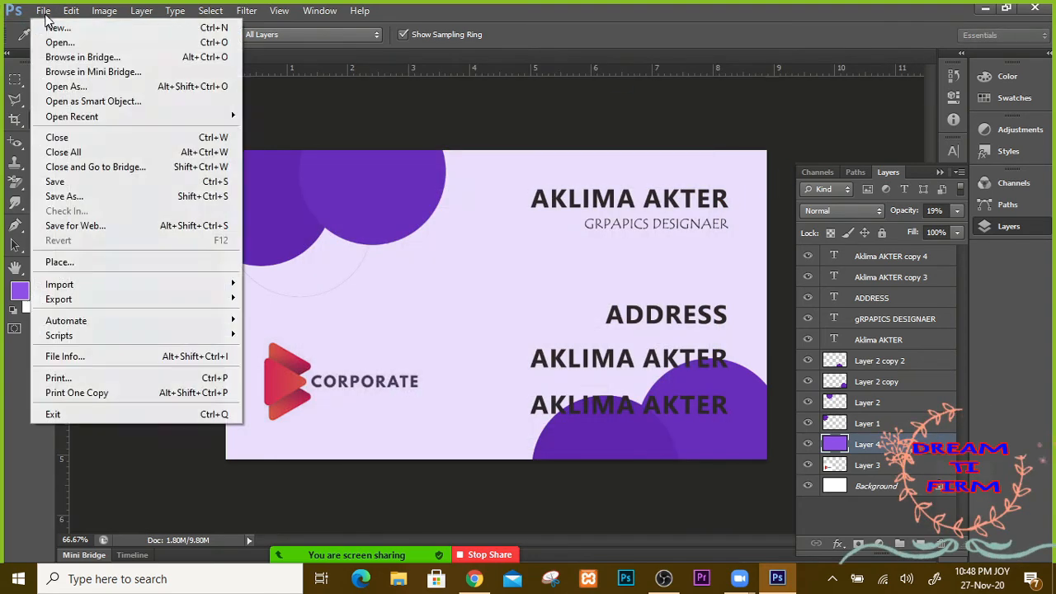
{"action": "left_click", "coordinate": [88, 41]}
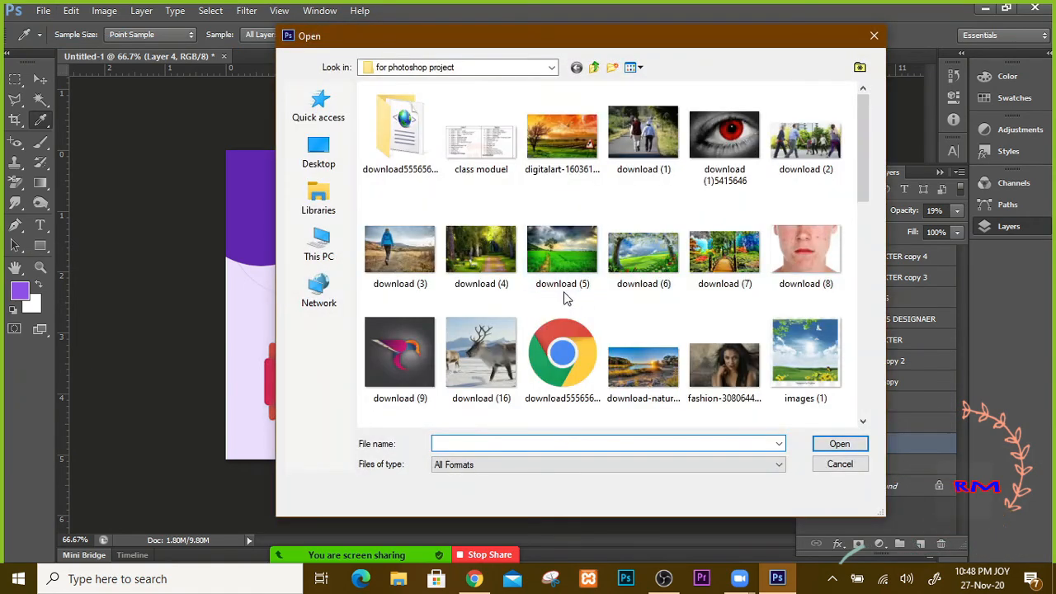
Step: Open download (5).jpg, zoom to 400%, sample pale yellow from its sky, and return to Untitled-1
{"action": "left_click", "coordinate": [564, 262]}
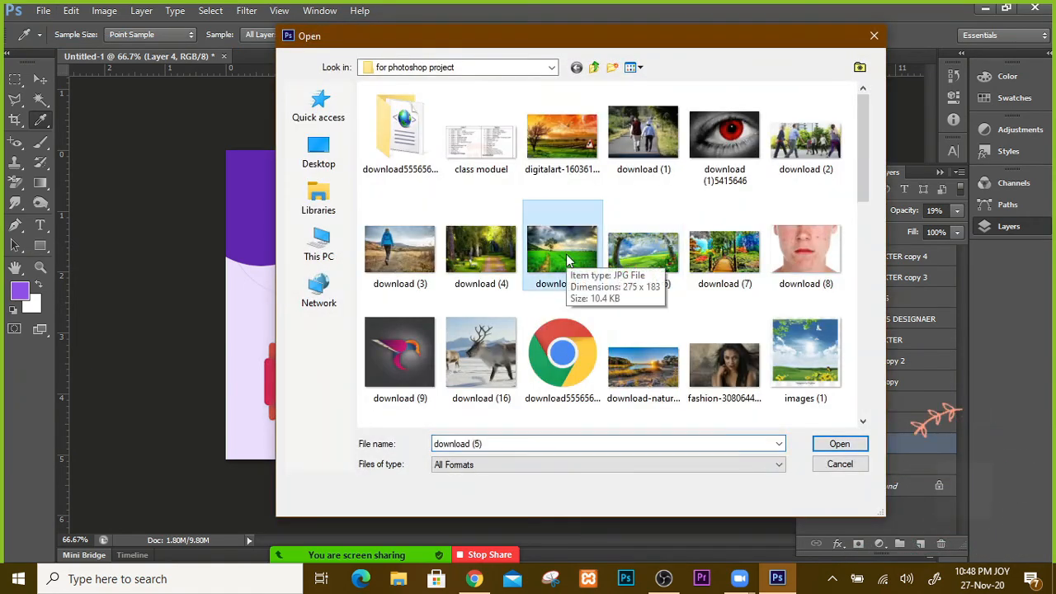
{"action": "left_click", "coordinate": [848, 444]}
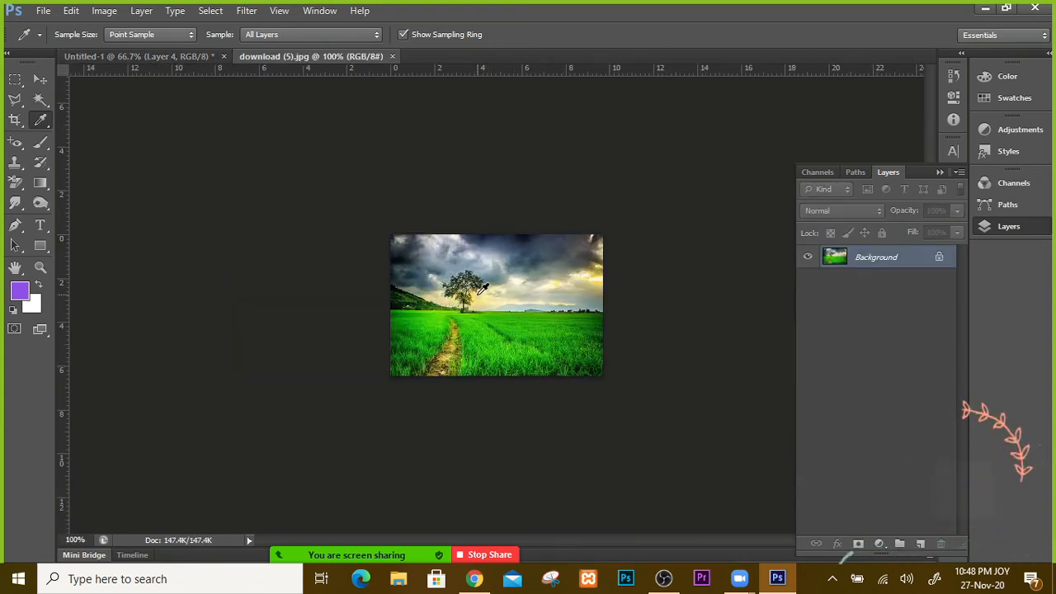
{"action": "key", "text": "ctrl+plus"}
{"action": "key", "text": "ctrl+plus"}
{"action": "key", "text": "ctrl+plus"}
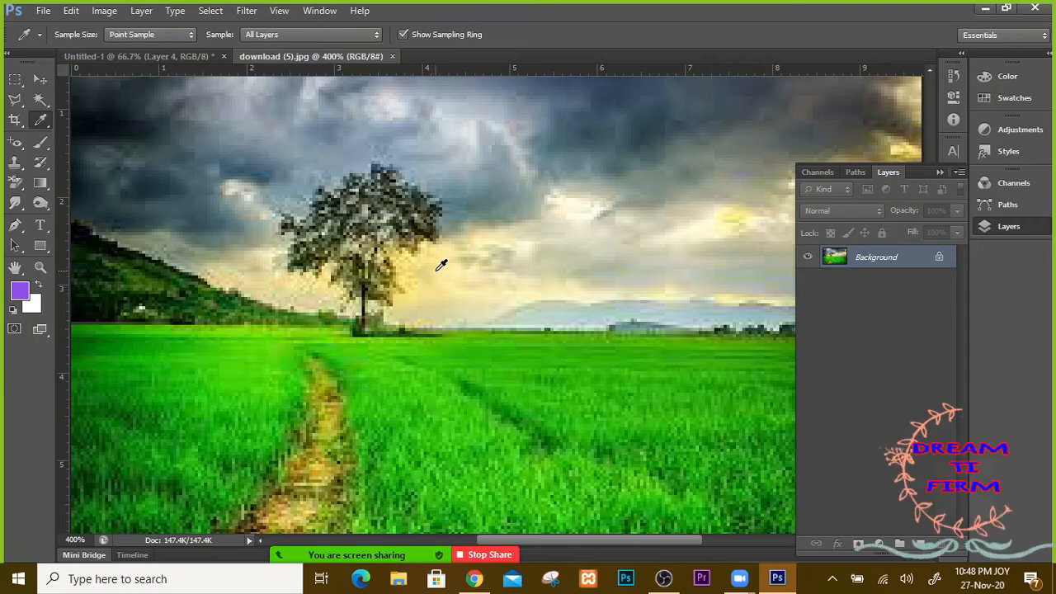
{"action": "left_click", "coordinate": [442, 267]}
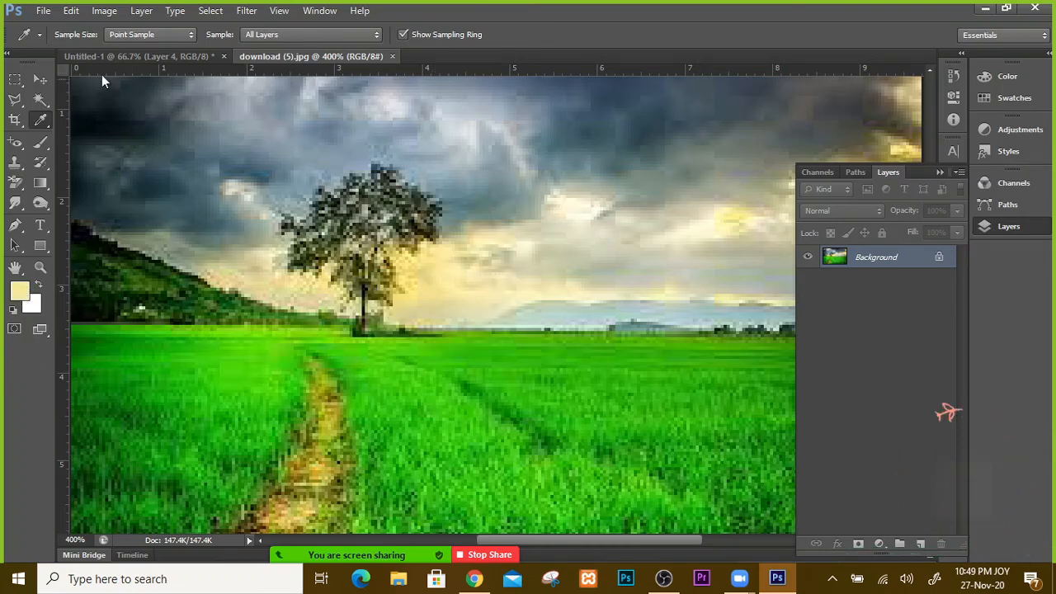
{"action": "left_click", "coordinate": [111, 55]}
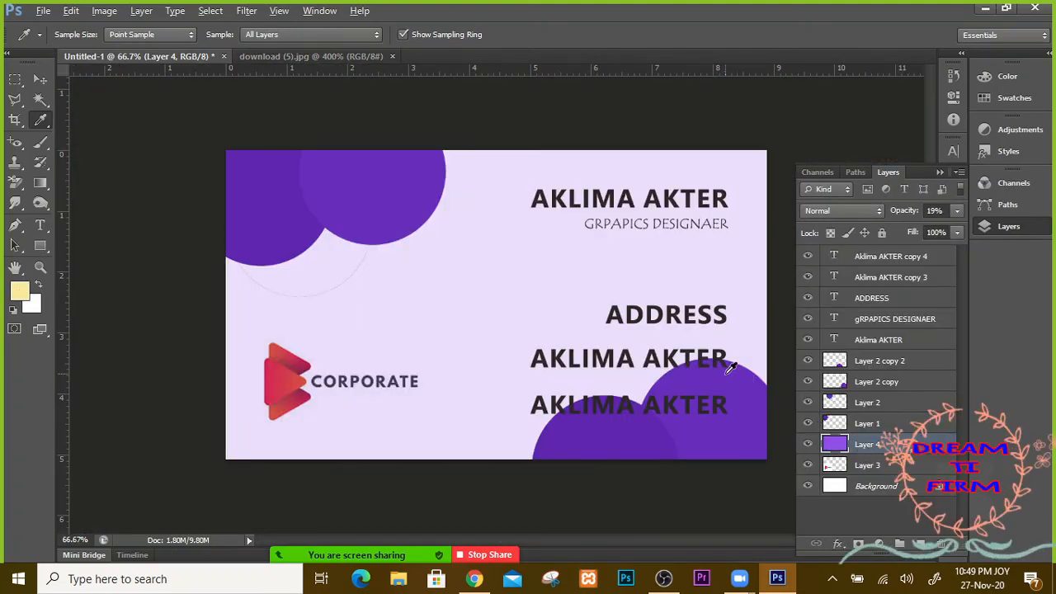
Step: Fill Layer 4 pale yellow at 41% opacity, then sample grass green from the field photo
{"action": "key", "text": "alt+BackSpace"}
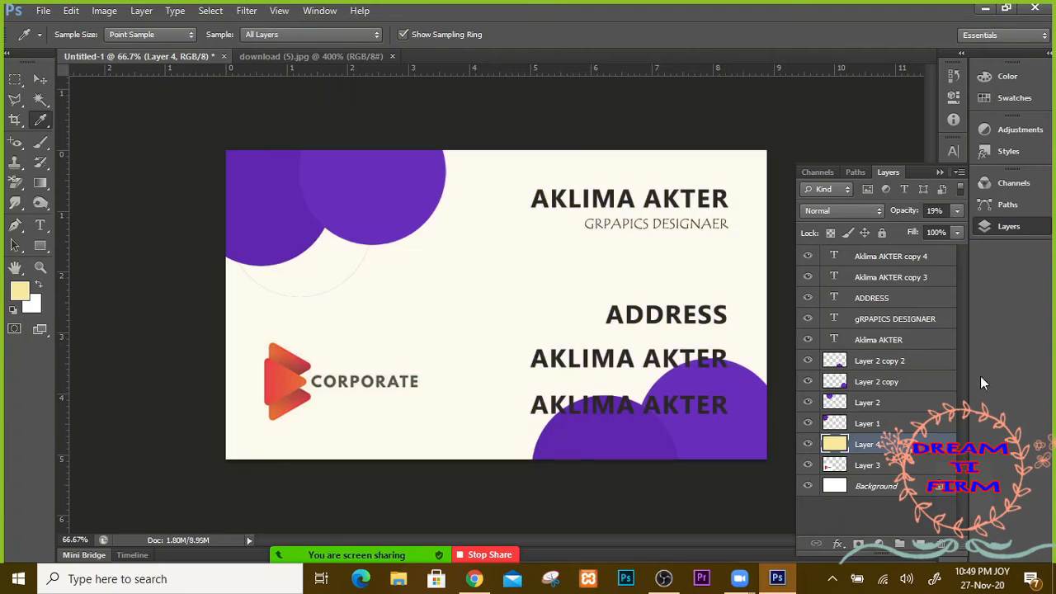
{"action": "left_click", "coordinate": [956, 211]}
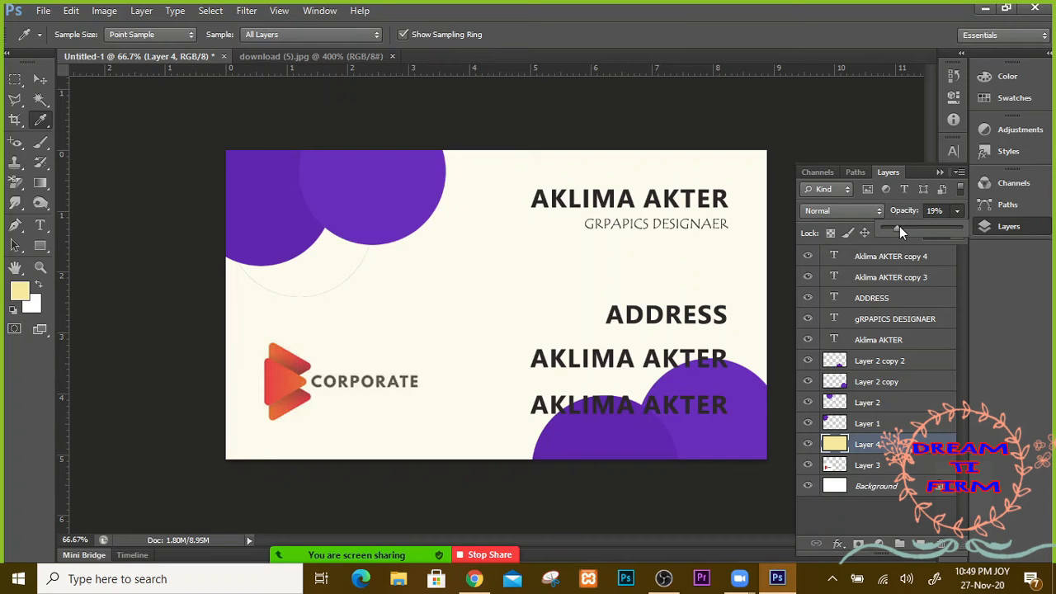
{"action": "left_click_drag", "start_coordinate": [900, 230], "coordinate": [915, 231]}
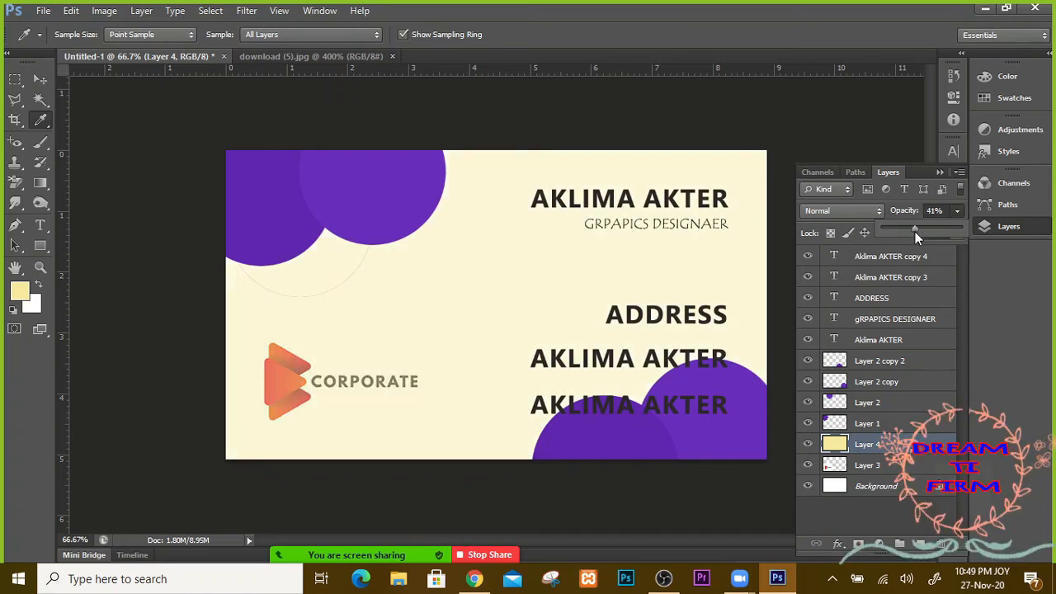
{"action": "left_click", "coordinate": [942, 168]}
{"action": "left_click", "coordinate": [941, 169]}
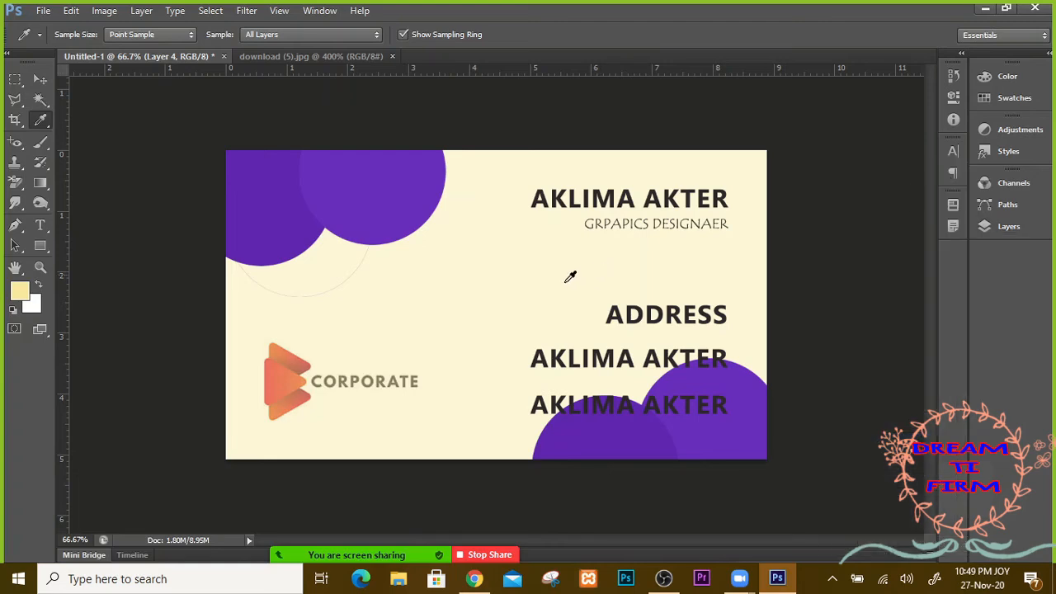
{"action": "left_click", "coordinate": [294, 58]}
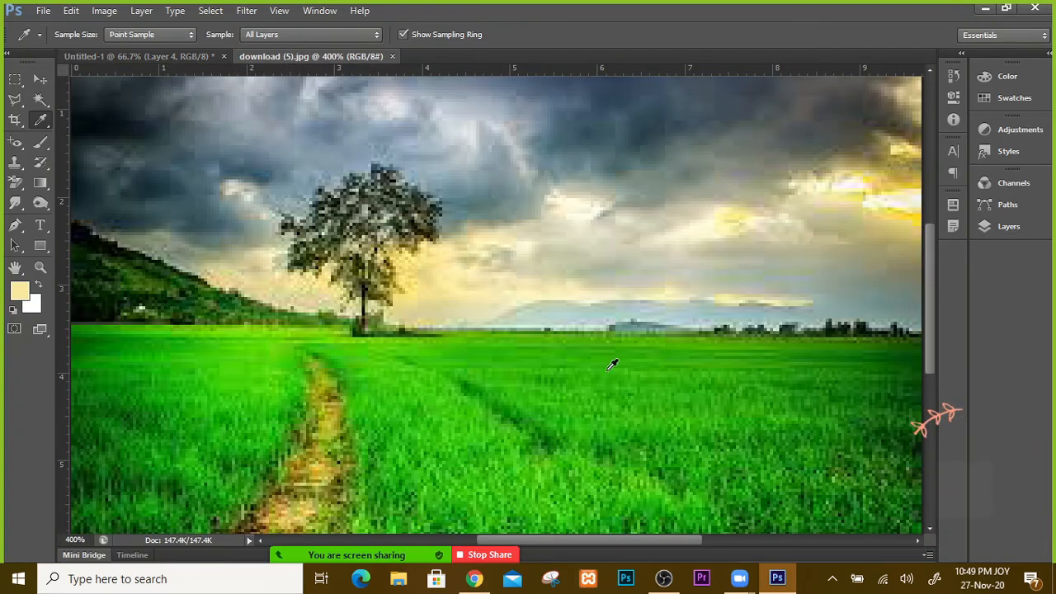
{"action": "left_click", "coordinate": [466, 424]}
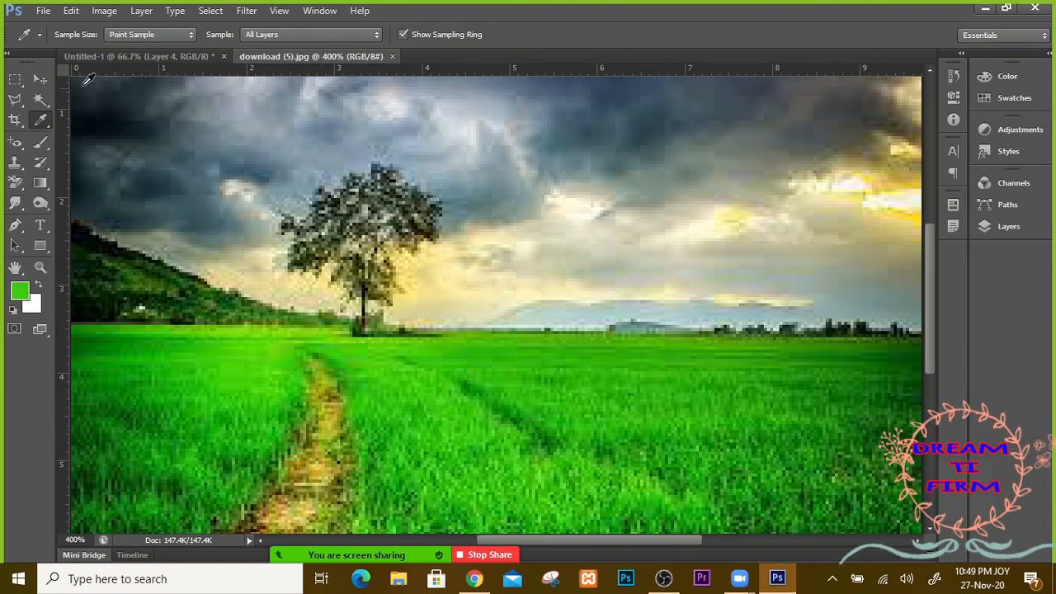
Step: Refill Layer 4 with the grass green and fade it to 21% opacity
{"action": "left_click", "coordinate": [105, 55]}
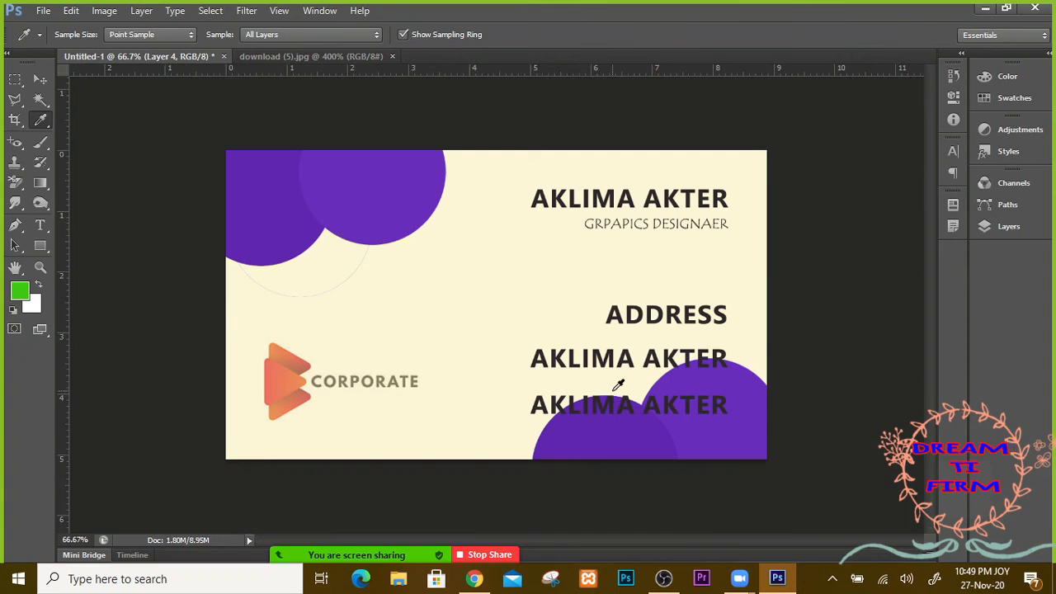
{"action": "key", "text": "alt+BackSpace"}
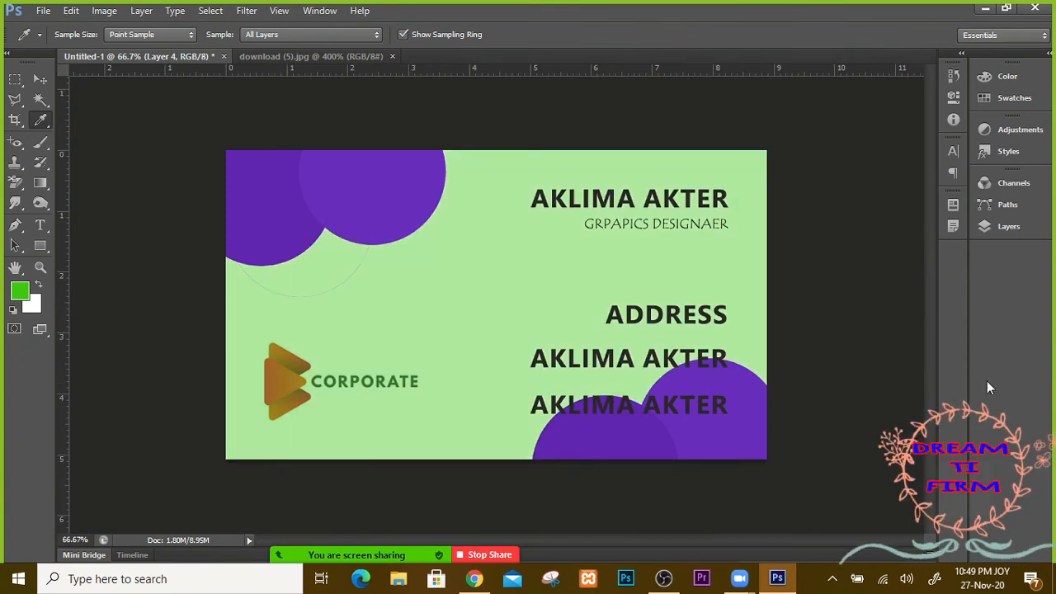
{"action": "left_click", "coordinate": [1005, 227]}
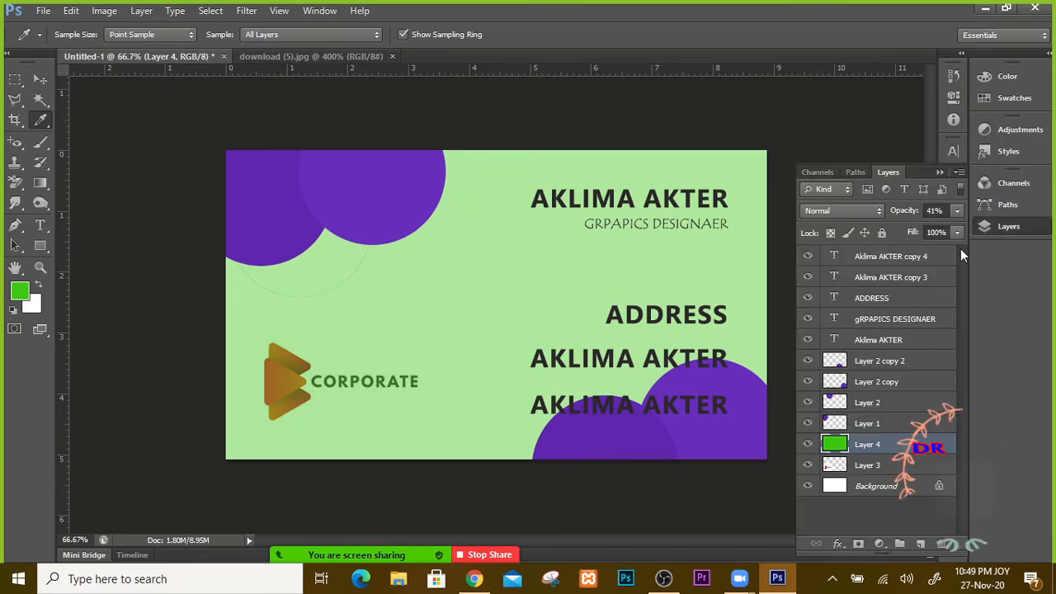
{"action": "left_click", "coordinate": [954, 210]}
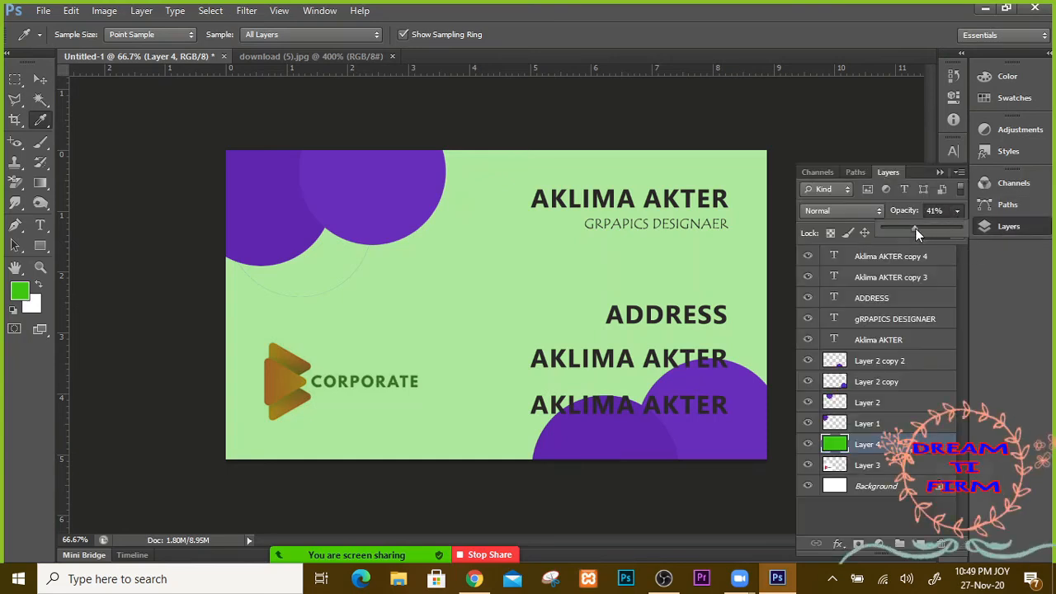
{"action": "left_click_drag", "start_coordinate": [900, 228], "coordinate": [898, 228]}
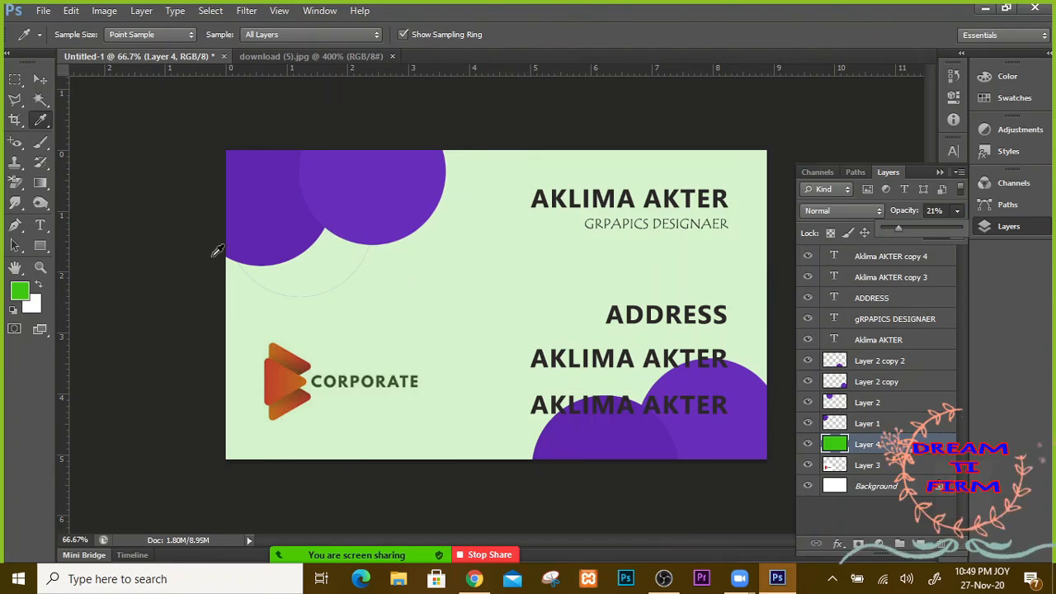
Step: Float download (5).jpg in its own window beside the card, scrolled to its green field
{"action": "left_click_drag", "start_coordinate": [315, 56], "coordinate": [412, 104]}
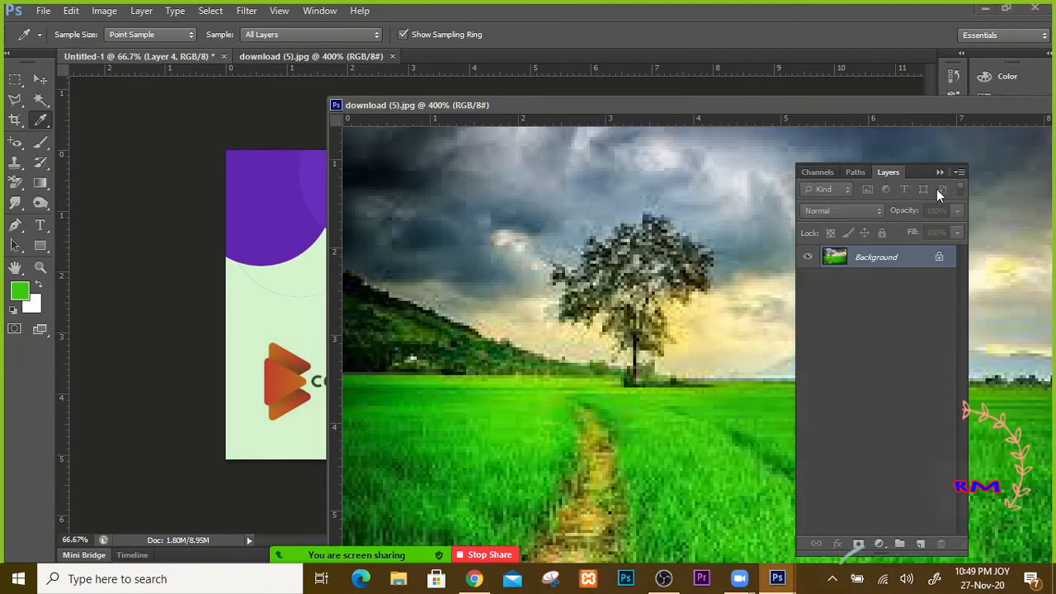
{"action": "left_click", "coordinate": [942, 173]}
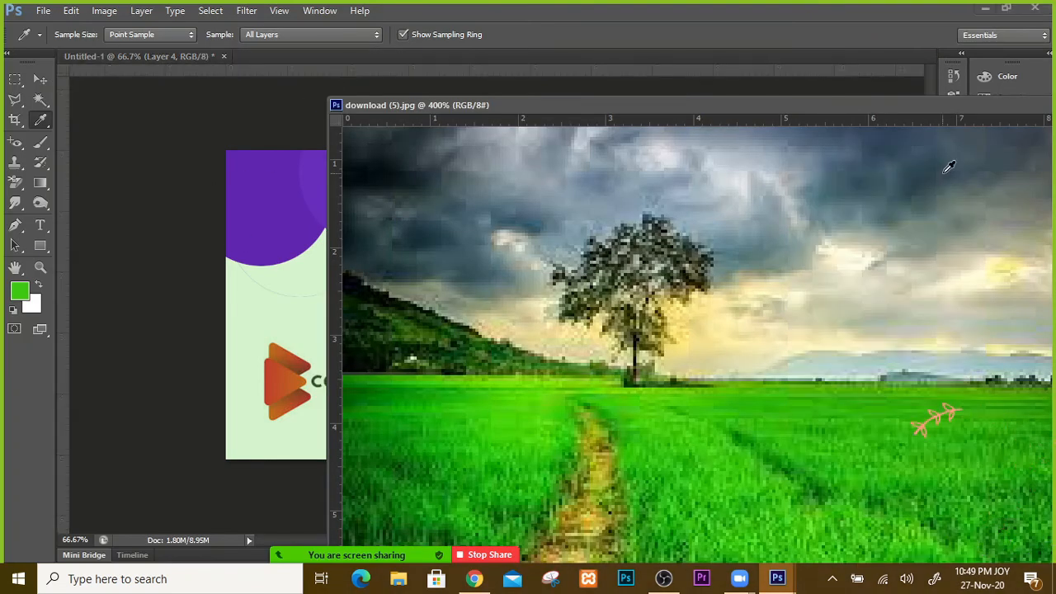
{"action": "left_click_drag", "start_coordinate": [683, 106], "coordinate": [657, 143]}
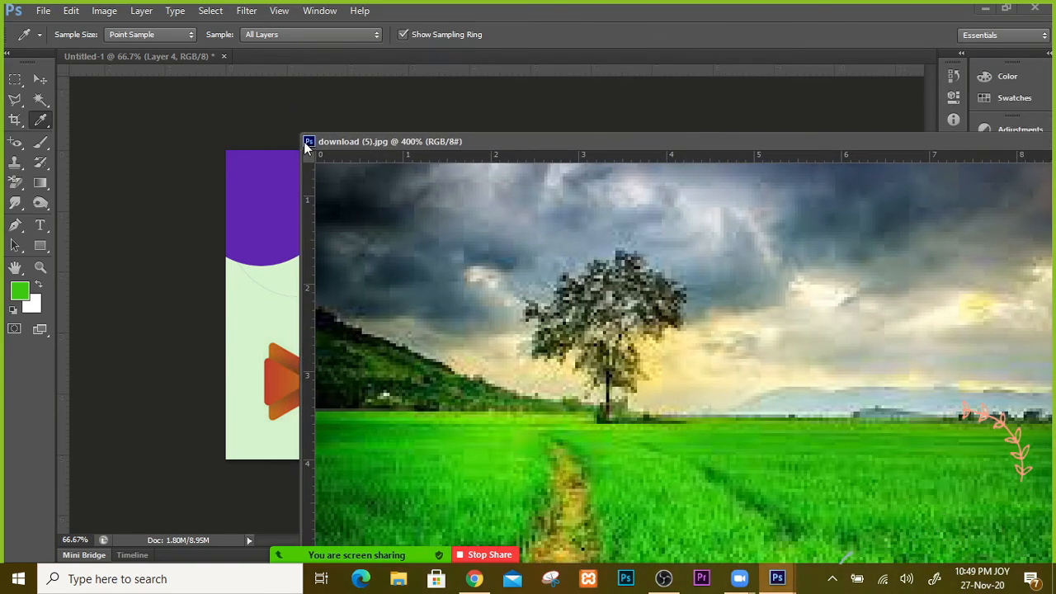
{"action": "left_click_drag", "start_coordinate": [416, 145], "coordinate": [658, 69]}
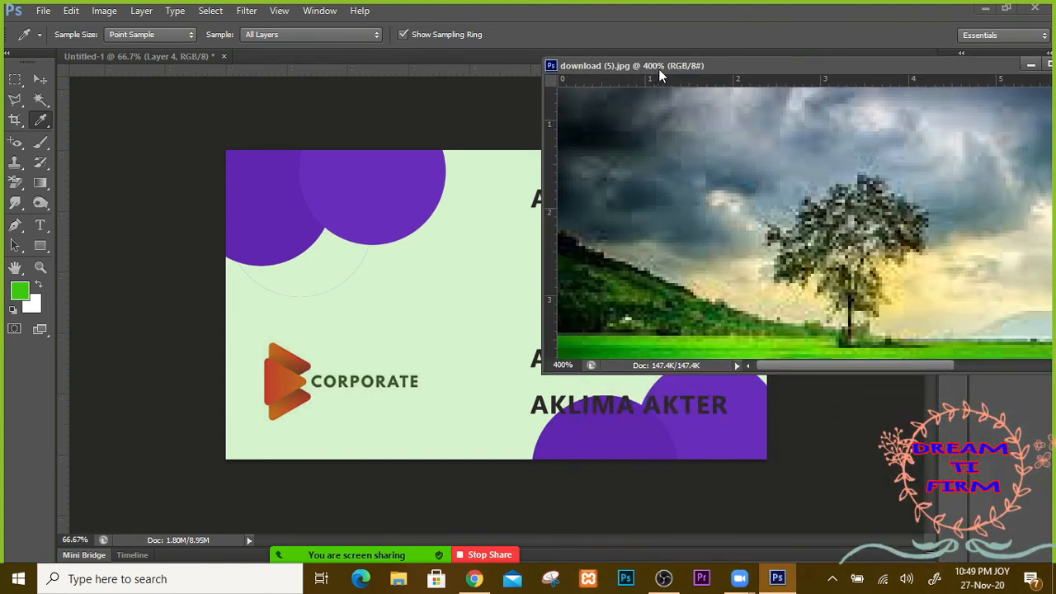
{"action": "scroll", "coordinate": [852, 183], "scroll_direction": "down", "scroll_amount": 5}
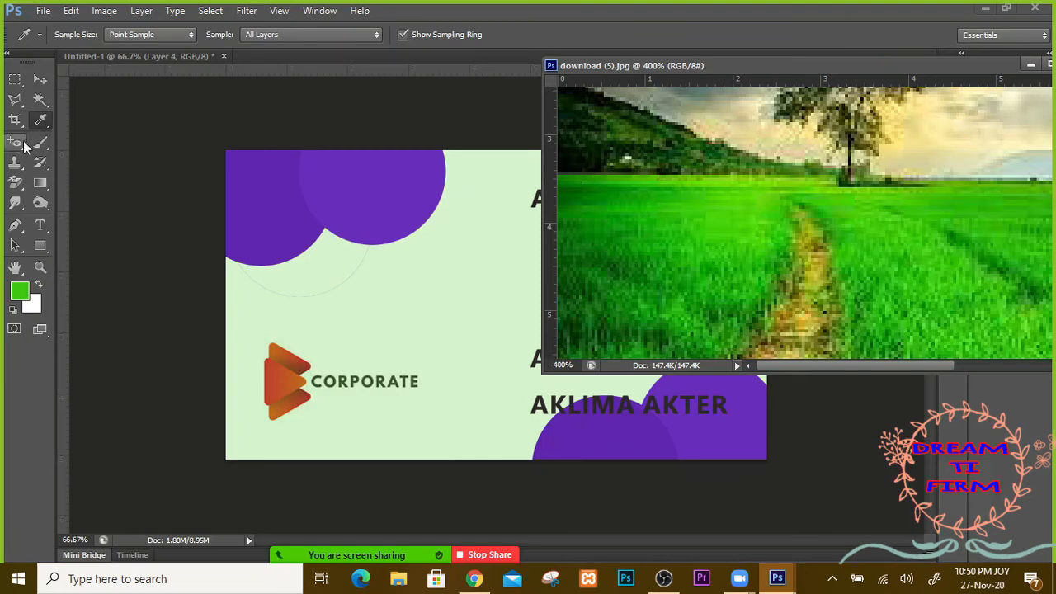
Step: Browse the healing, history, brush, wand and eraser tools, then settle on the plain Clone Stamp tool
{"action": "mouse_move", "coordinate": [20, 149]}
{"action": "left_mouse_down"}
{"action": "mouse_move", "coordinate": [66, 150]}
{"action": "mouse_move", "coordinate": [19, 146]}
{"action": "mouse_move", "coordinate": [56, 142]}
{"action": "left_mouse_up"}
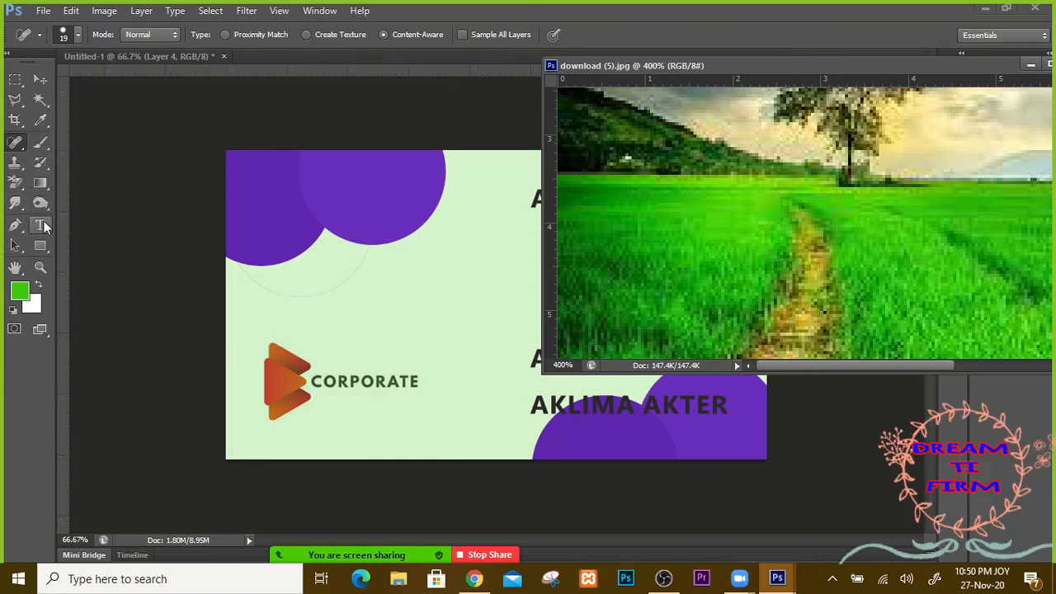
{"action": "left_click", "coordinate": [24, 171]}
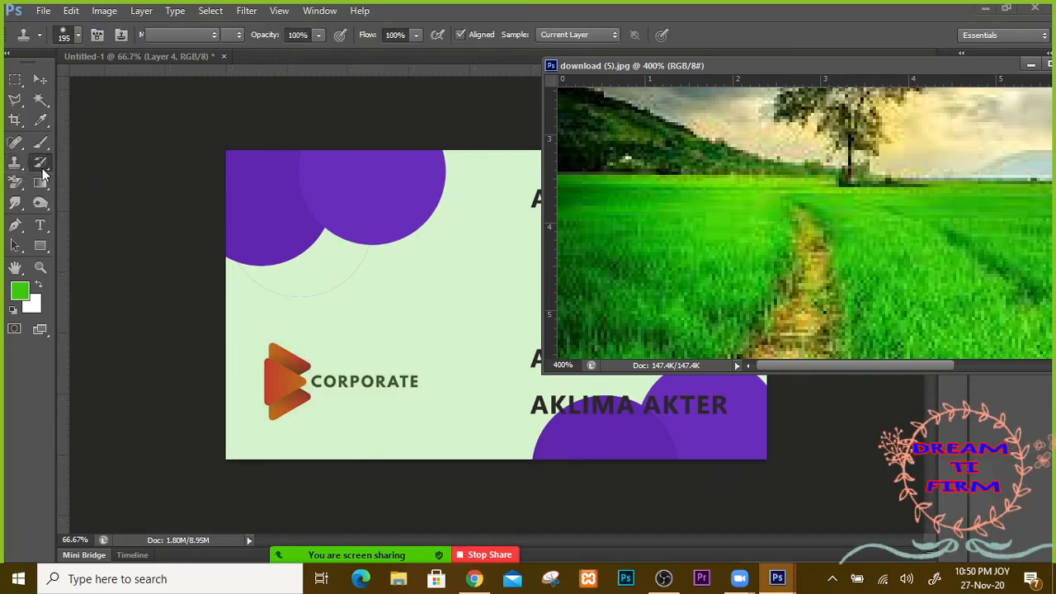
{"action": "left_click", "coordinate": [43, 171]}
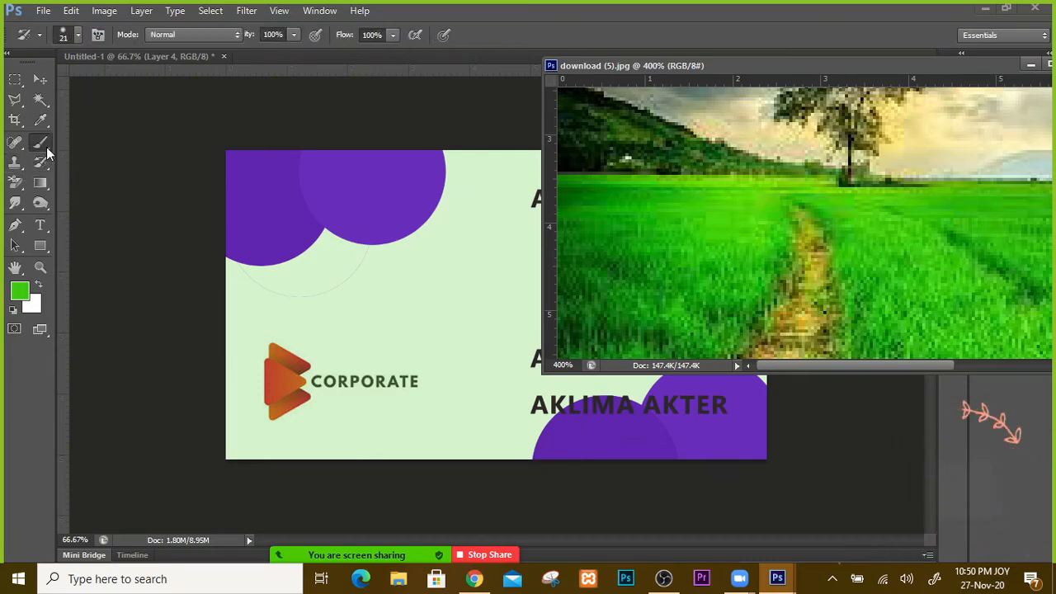
{"action": "left_click", "coordinate": [43, 145]}
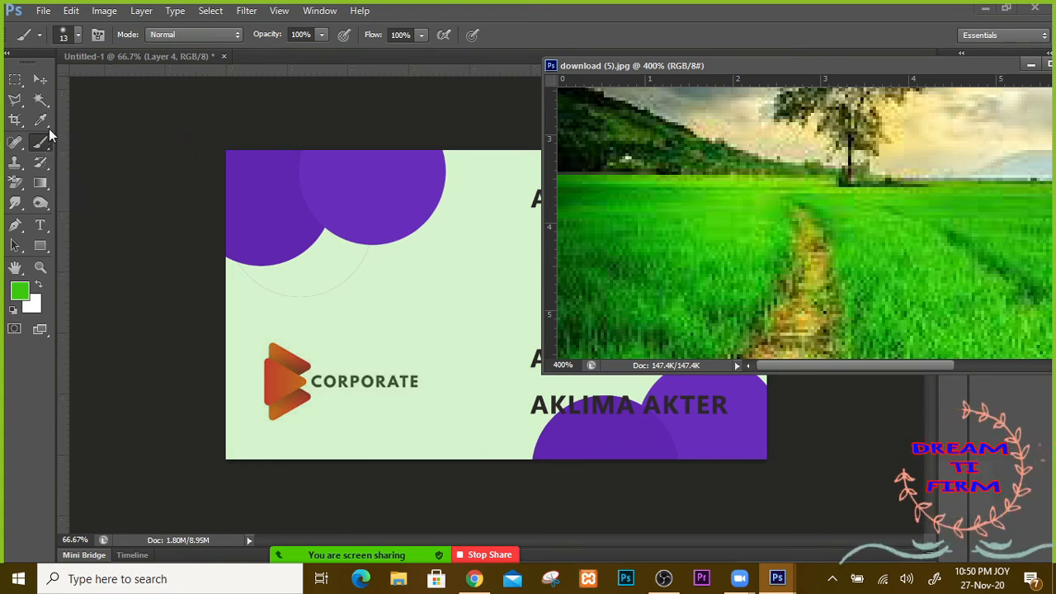
{"action": "left_click", "coordinate": [45, 106]}
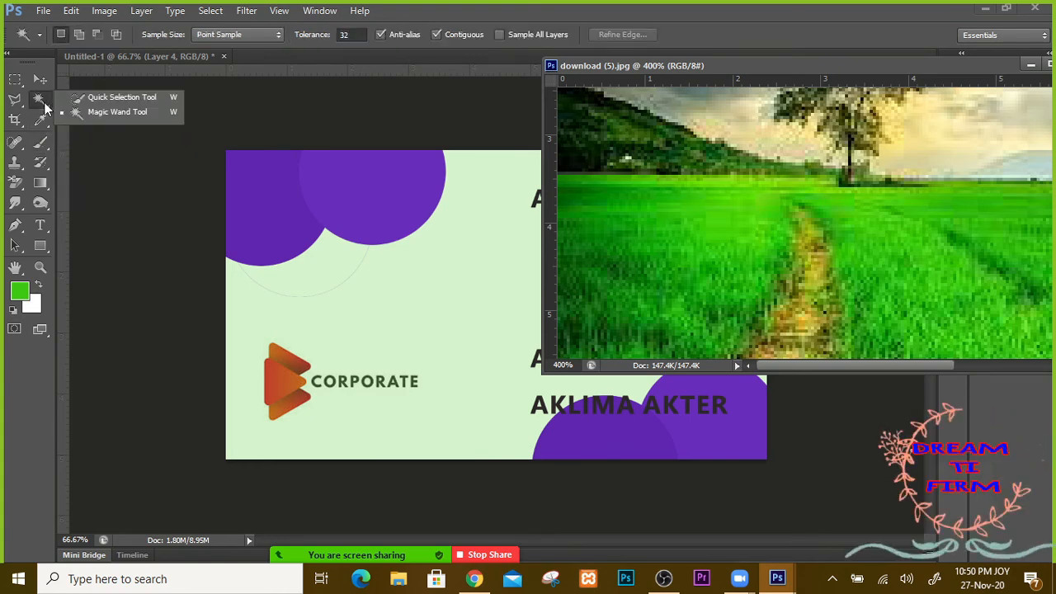
{"action": "left_click", "coordinate": [21, 191]}
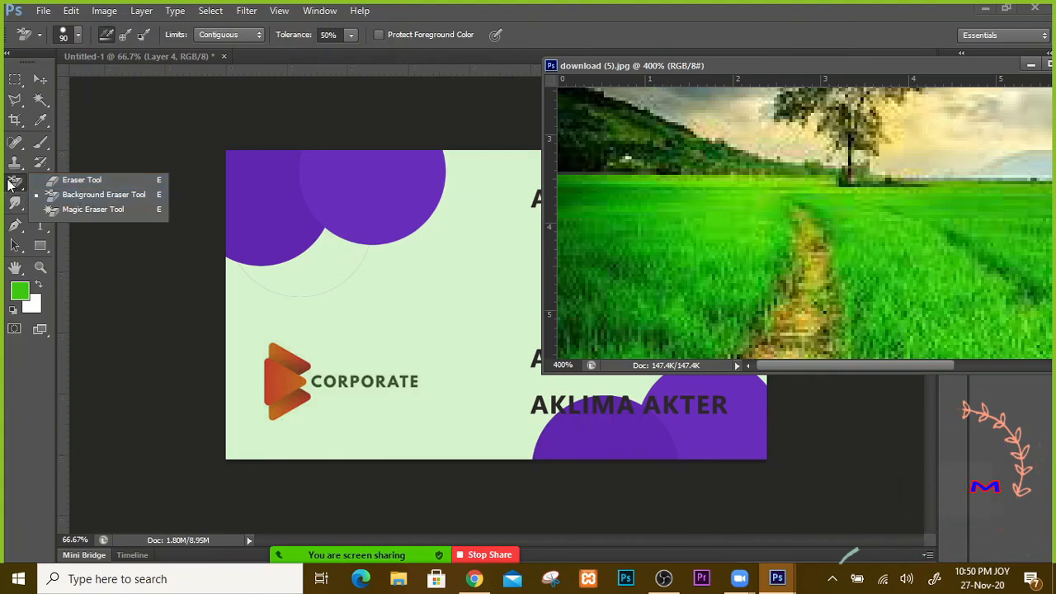
{"action": "left_click", "coordinate": [37, 198]}
{"action": "left_click", "coordinate": [18, 166]}
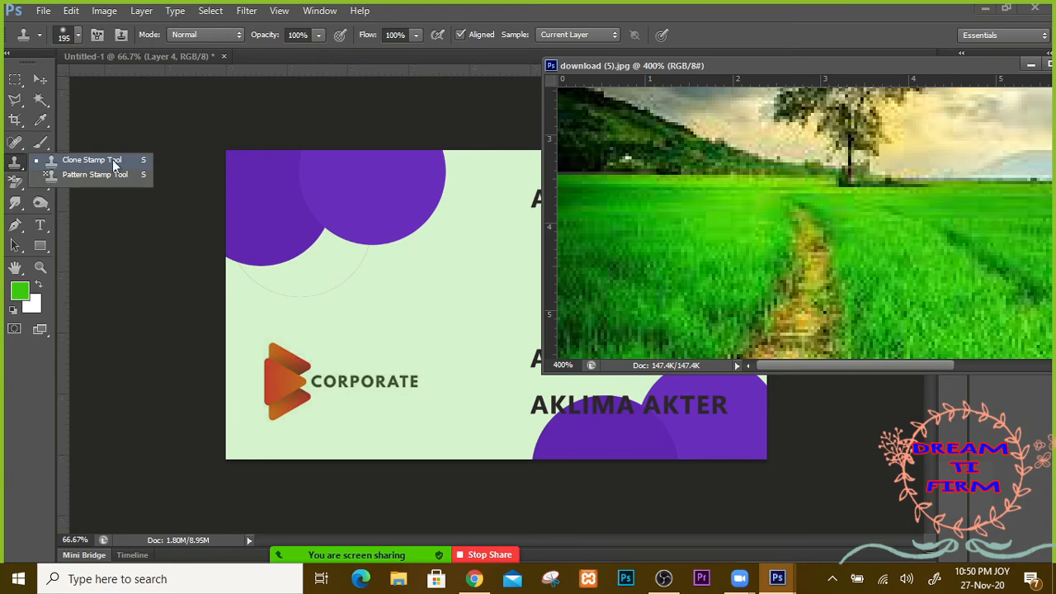
{"action": "left_click", "coordinate": [115, 165]}
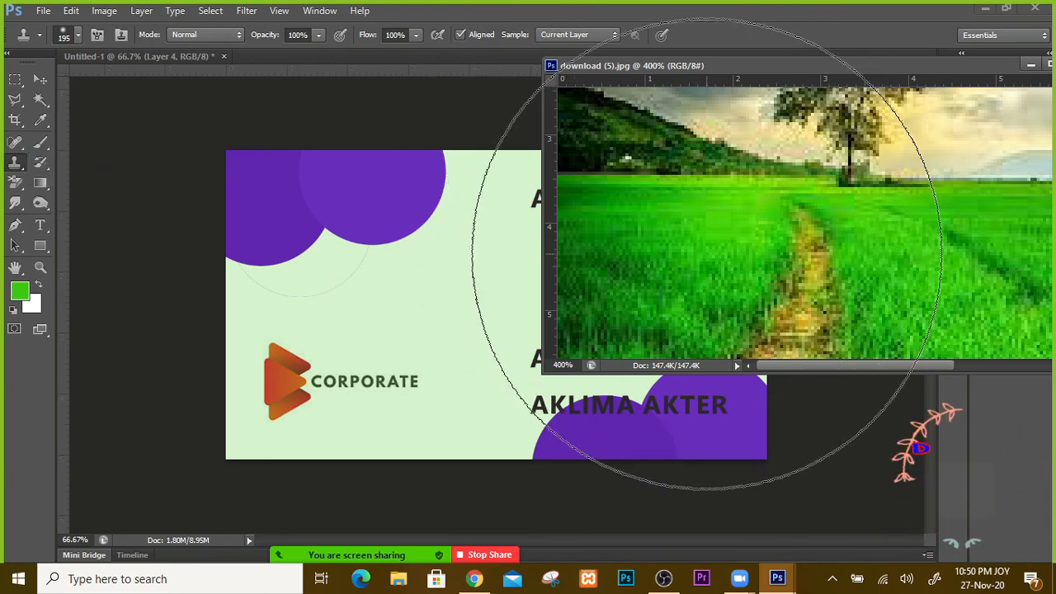
Step: Shrink the clone brush to 40 px and make the business card Untitled-1 active
{"action": "key", "text": "bracketleft"}
{"action": "key", "text": "bracketleft"}
{"action": "key", "text": "bracketleft"}
{"action": "key", "text": "bracketleft"}
{"action": "key", "text": "bracketleft"}
{"action": "key", "text": "bracketleft"}
{"action": "key", "text": "bracketleft"}
{"action": "key", "text": "bracketleft"}
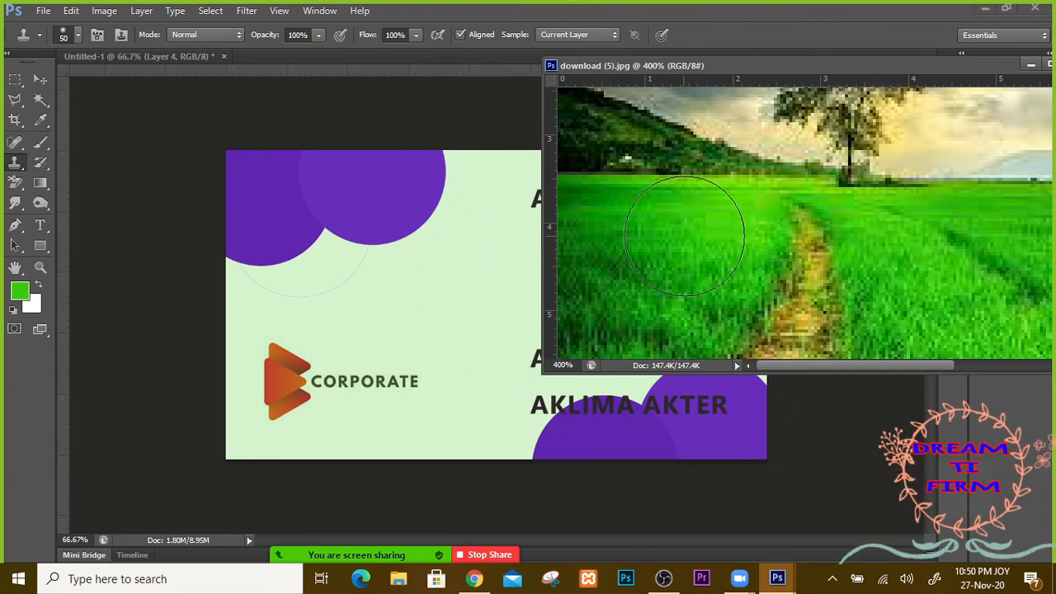
{"action": "key", "text": "bracketleft"}
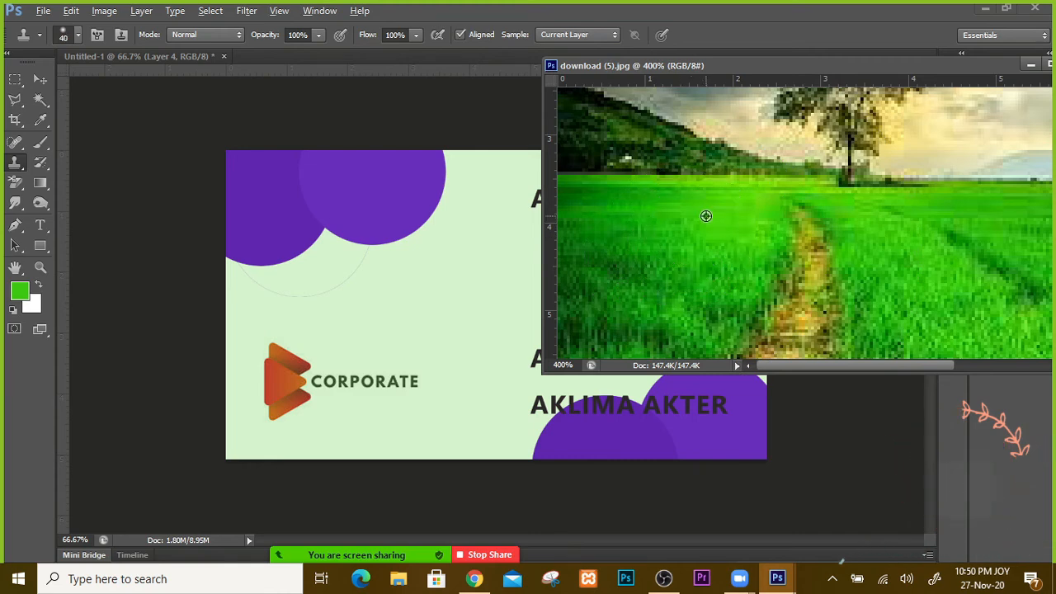
{"action": "left_click", "coordinate": [140, 58]}
{"action": "key", "text": "ctrl+r"}
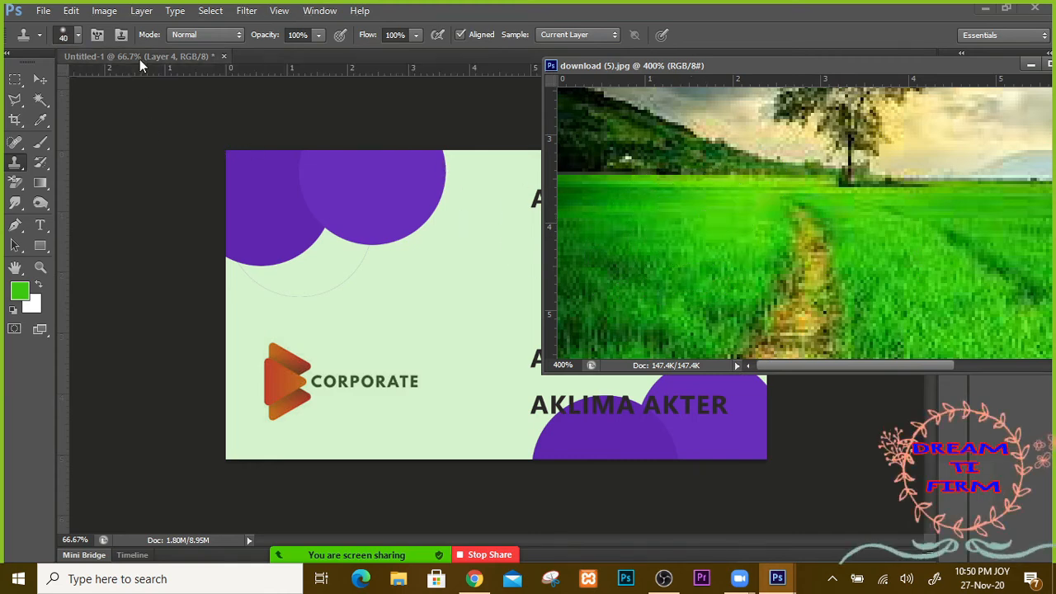
Step: Resize and move the landscape photo window to the top right, uncovering the card's heading
{"action": "left_click_drag", "start_coordinate": [646, 66], "coordinate": [253, 161]}
{"action": "key", "text": "ctrl+r"}
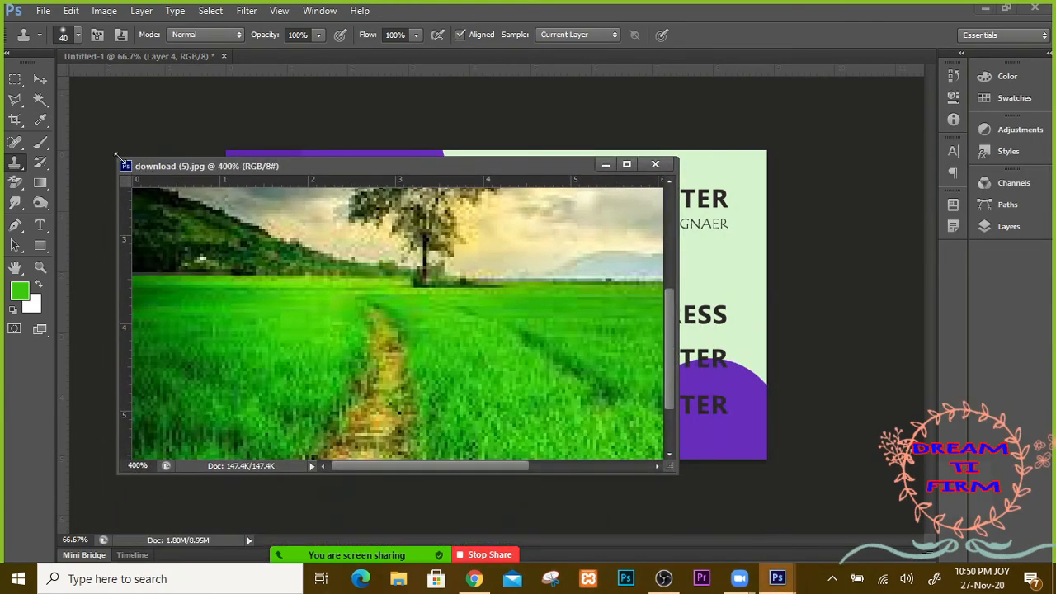
{"action": "left_click_drag", "start_coordinate": [117, 157], "coordinate": [260, 262]}
{"action": "left_click", "coordinate": [1003, 227]}
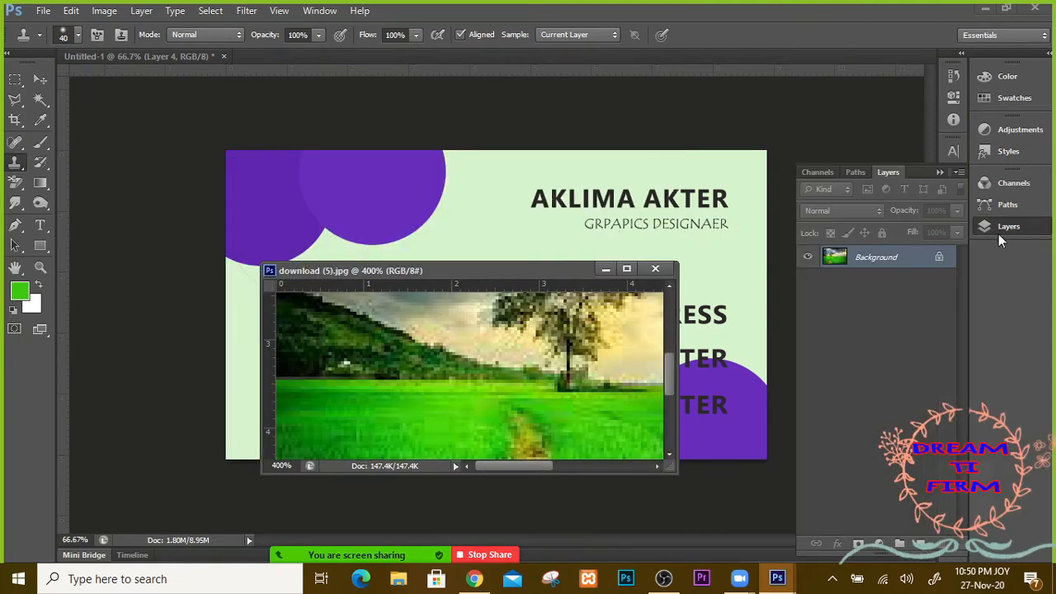
{"action": "left_click", "coordinate": [698, 173]}
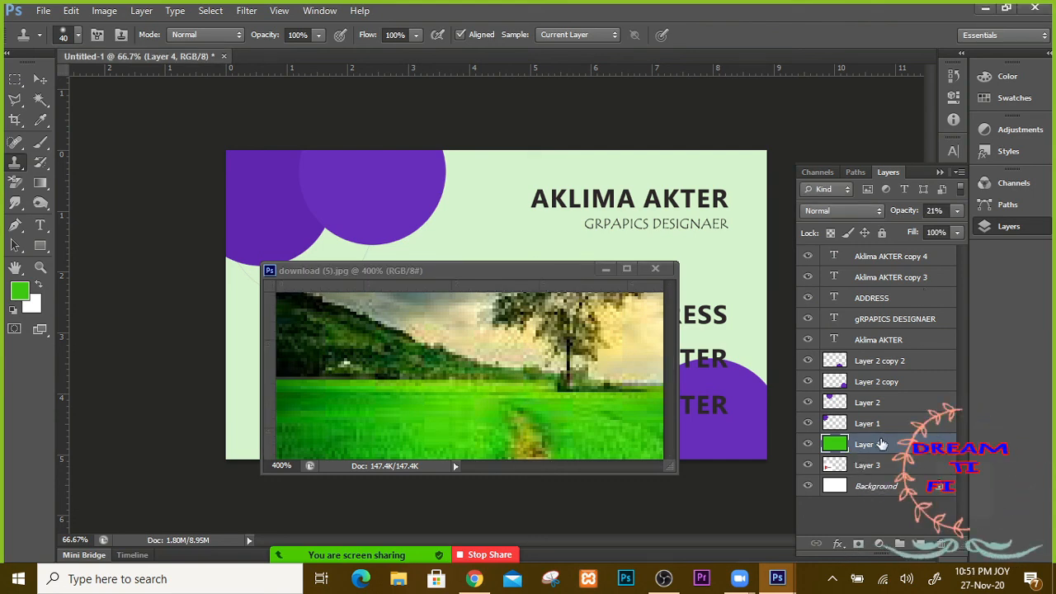
{"action": "left_click_drag", "start_coordinate": [440, 270], "coordinate": [795, 7]}
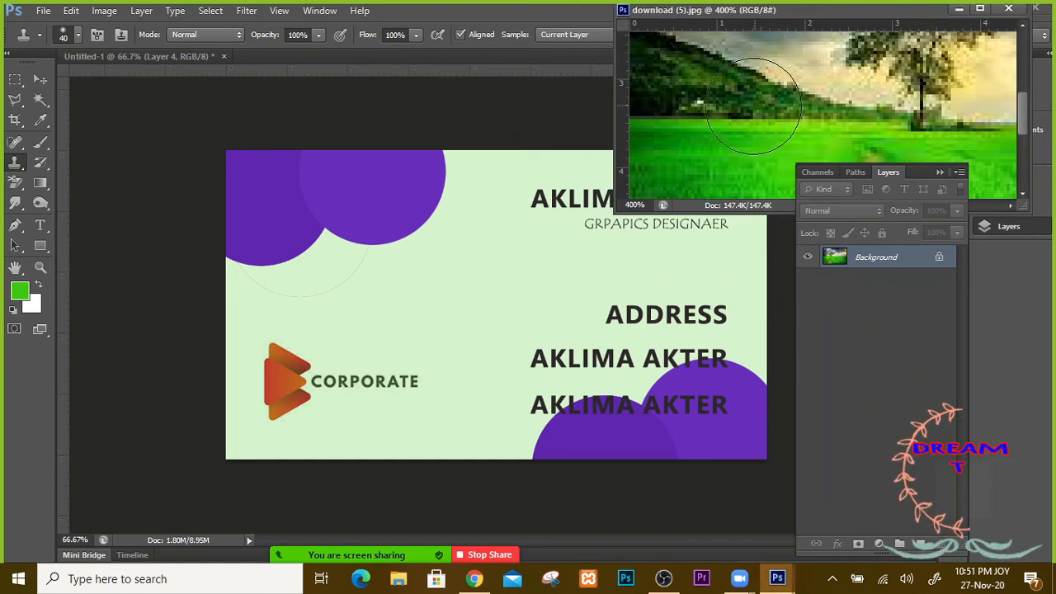
Step: Sample the photo's field as clone source and stamp it onto the card with a 1000 px brush
{"action": "left_click", "coordinate": [705, 146]}
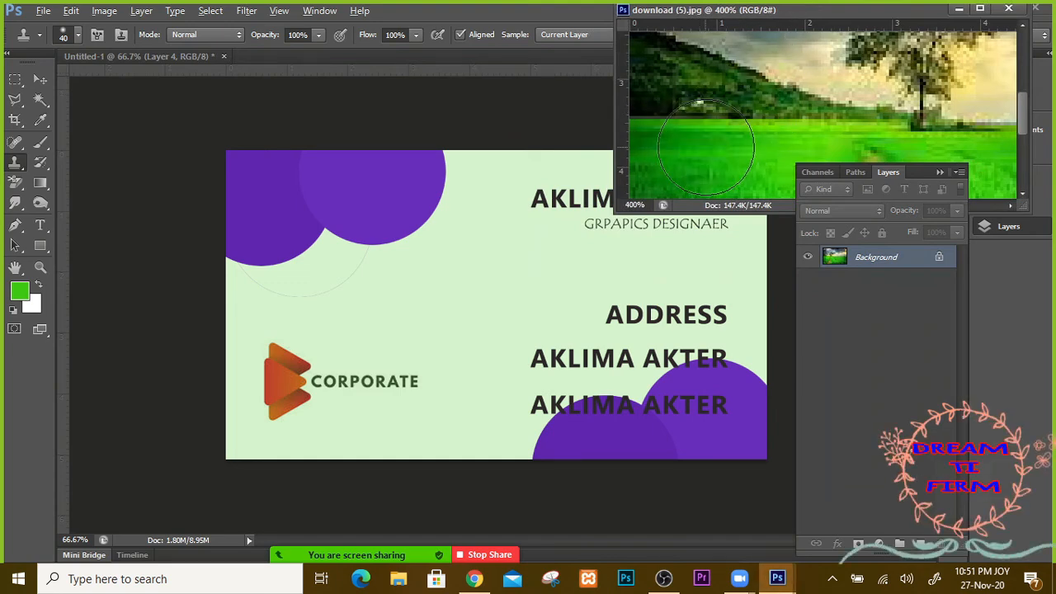
{"action": "left_click", "coordinate": [412, 290]}
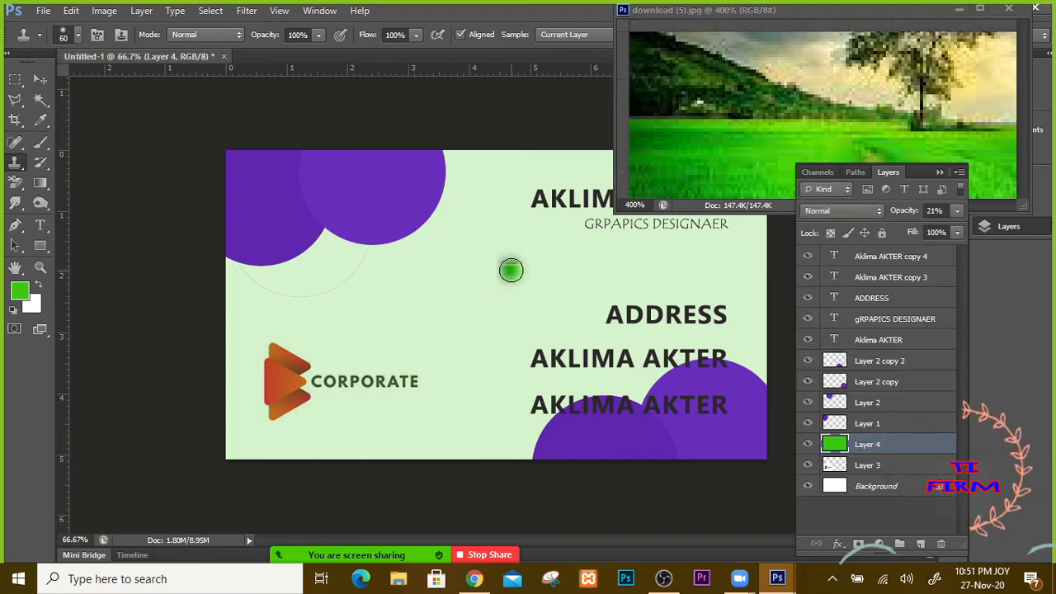
{"action": "key", "text": "bracketright"}
{"action": "key", "text": "bracketright"}
{"action": "key", "text": "bracketright"}
{"action": "key", "text": "bracketright"}
{"action": "key", "text": "bracketright"}
{"action": "key", "text": "bracketright"}
{"action": "key", "text": "bracketright"}
{"action": "key", "text": "bracketright"}
{"action": "key", "text": "bracketright"}
{"action": "key", "text": "bracketright"}
{"action": "key", "text": "bracketright"}
{"action": "key", "text": "bracketright"}
{"action": "key", "text": "bracketright"}
{"action": "key", "text": "bracketright"}
{"action": "key", "text": "bracketright"}
{"action": "key", "text": "bracketright"}
{"action": "key", "text": "bracketright"}
{"action": "key", "text": "bracketright"}
{"action": "left_click", "coordinate": [523, 286]}
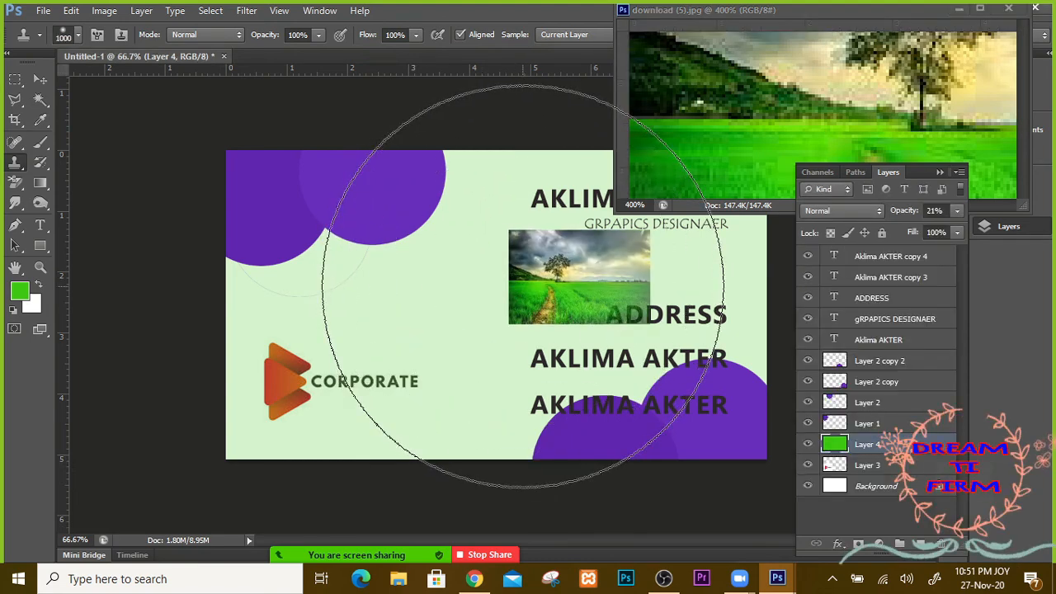
Step: Reduce the clone brush to 250 px and make the landscape photo active again
{"action": "key", "text": "bracketright"}
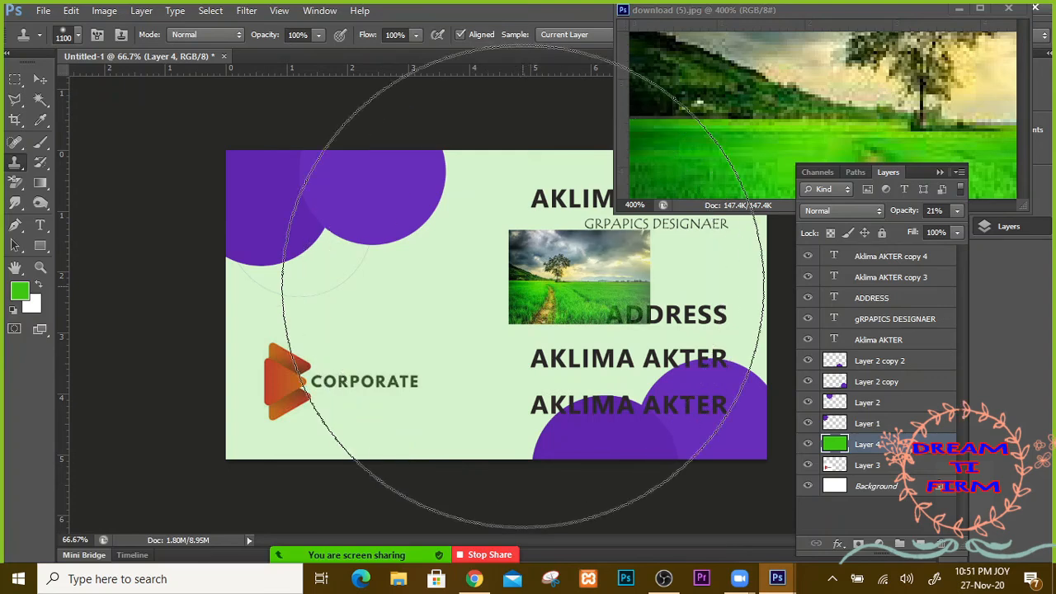
{"action": "key", "text": "bracketleft"}
{"action": "key", "text": "bracketleft"}
{"action": "key", "text": "bracketleft"}
{"action": "key", "text": "bracketleft"}
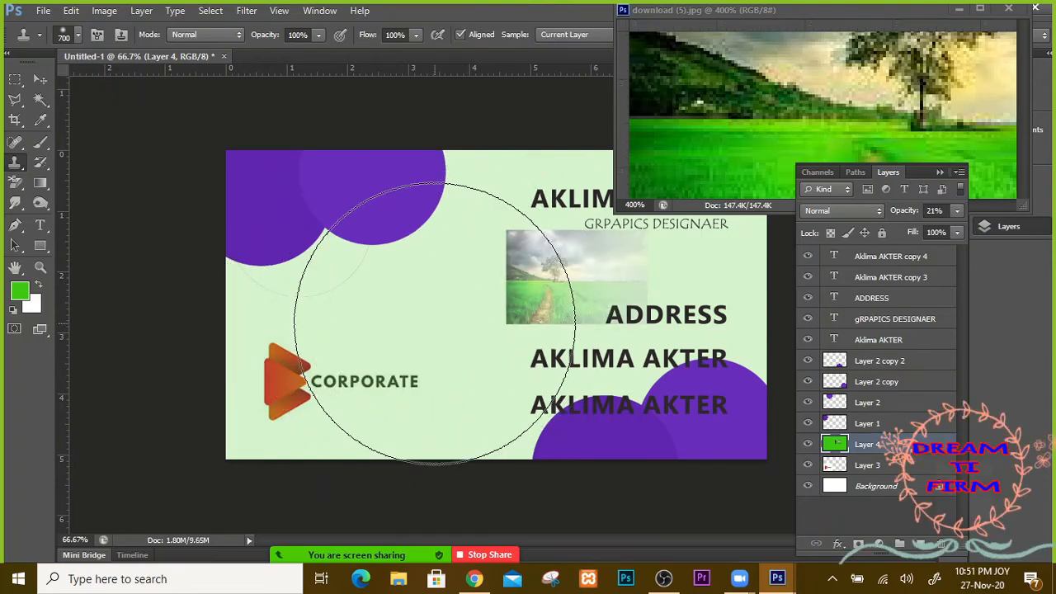
{"action": "key", "text": "bracketleft"}
{"action": "key", "text": "bracketleft"}
{"action": "key", "text": "bracketleft"}
{"action": "key", "text": "bracketleft"}
{"action": "key", "text": "bracketleft"}
{"action": "key", "text": "bracketleft"}
{"action": "key", "text": "bracketleft"}
{"action": "key", "text": "bracketleft"}
{"action": "key", "text": "bracketleft"}
{"action": "key", "text": "bracketleft"}
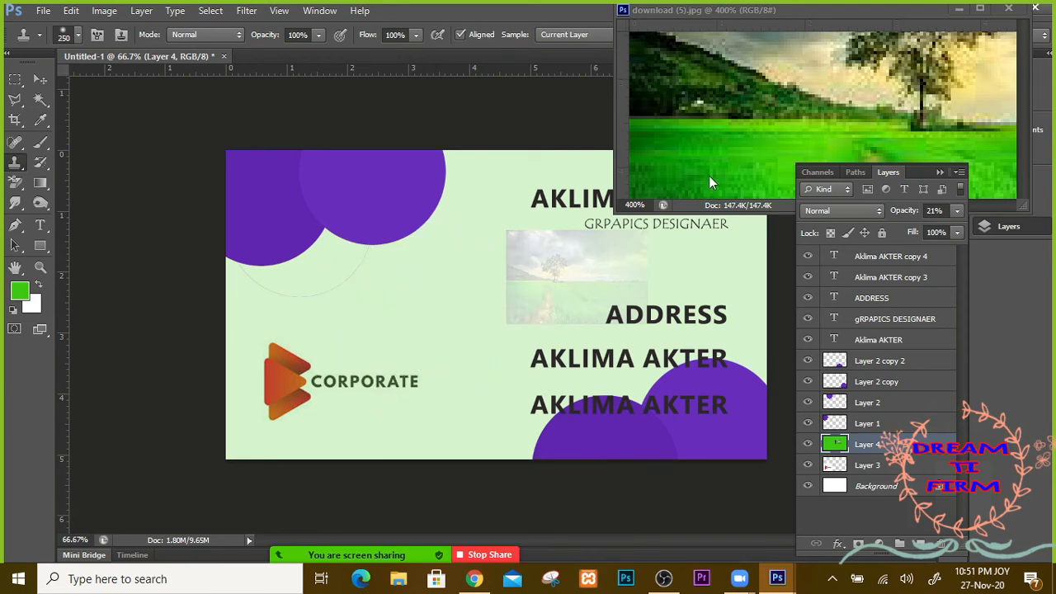
{"action": "key", "text": "ctrl+r"}
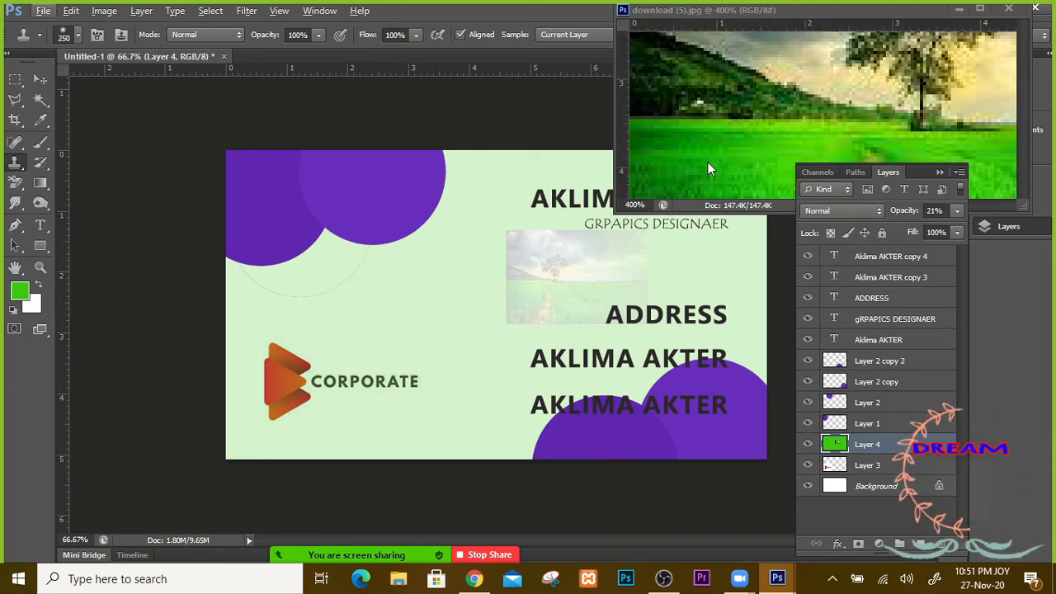
{"action": "left_click", "coordinate": [706, 162]}
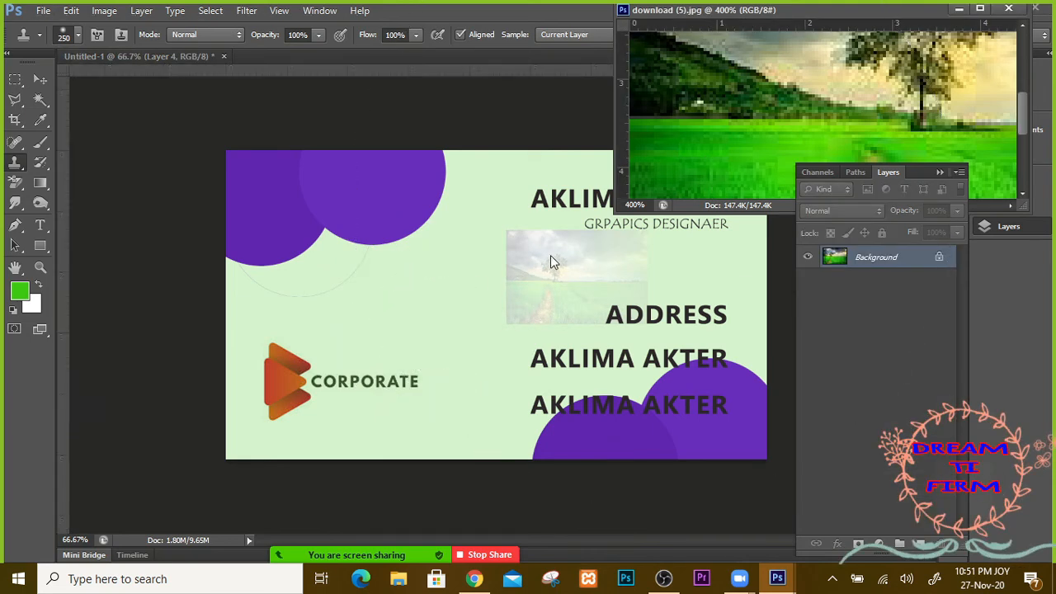
Step: Set the landscape as the clone source, undoing a stray stroke made on the photo
{"action": "left_click", "coordinate": [525, 272]}
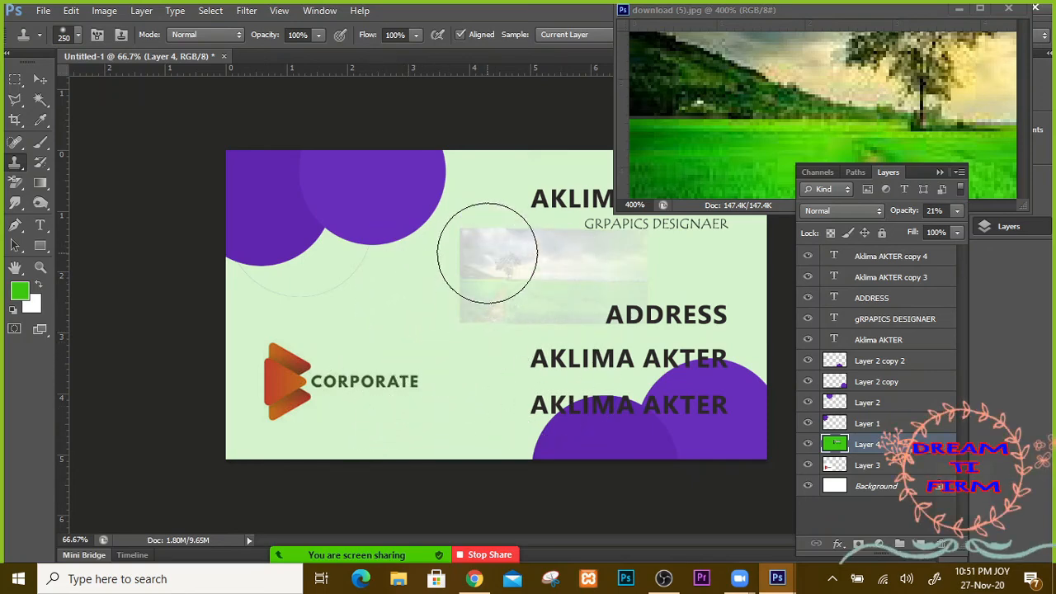
{"action": "left_click", "coordinate": [743, 117]}
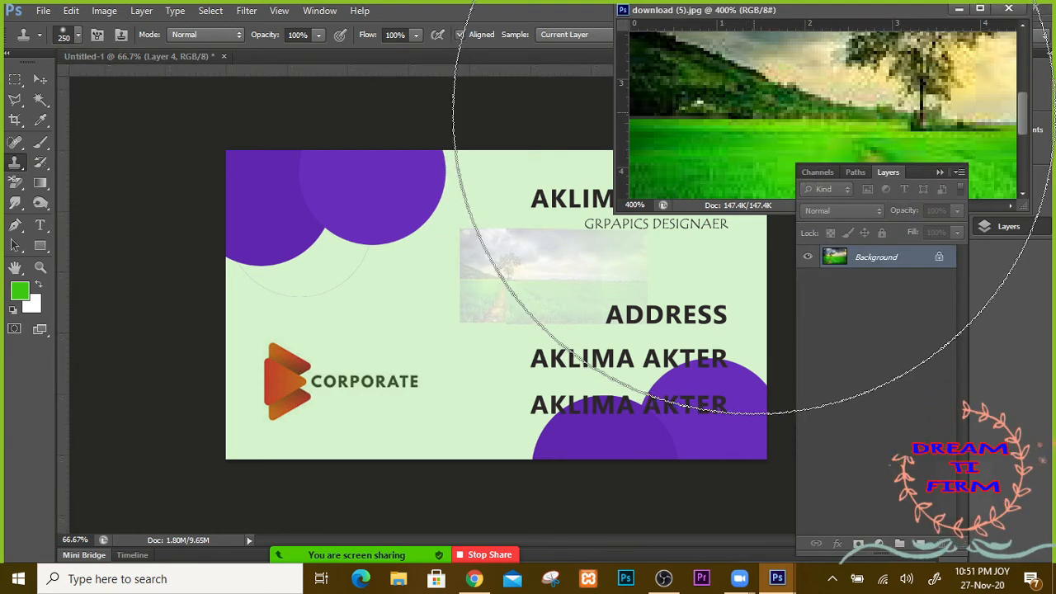
{"action": "mouse_move", "coordinate": [756, 141]}
{"action": "left_mouse_down"}
{"action": "mouse_move", "coordinate": [758, 165]}
{"action": "mouse_move", "coordinate": [679, 158]}
{"action": "mouse_move", "coordinate": [738, 144]}
{"action": "left_mouse_up"}
{"action": "key", "text": "ctrl+z"}
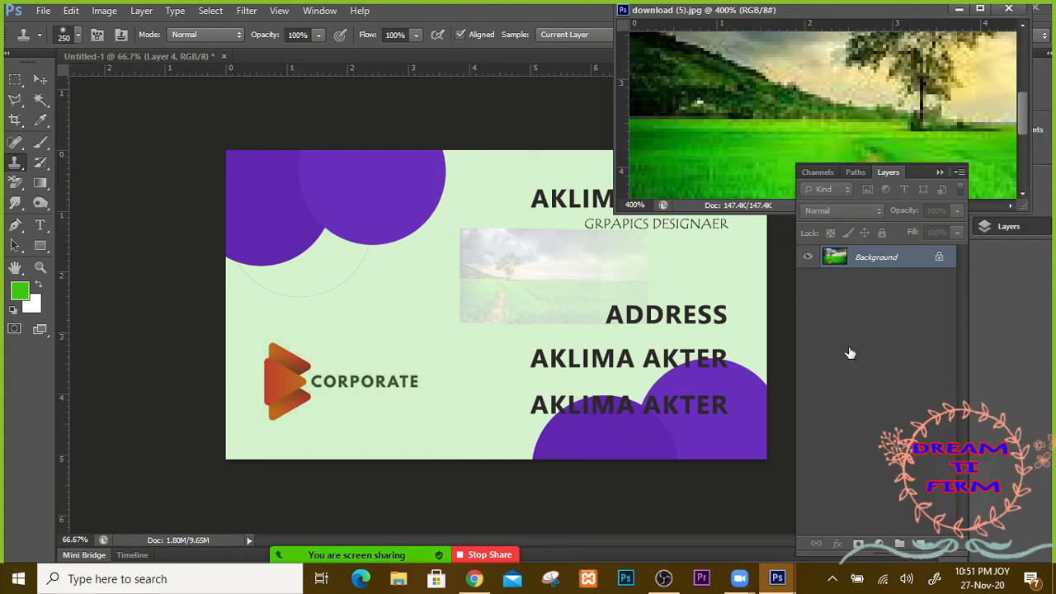
{"action": "key", "text": "ctrl+Tab"}
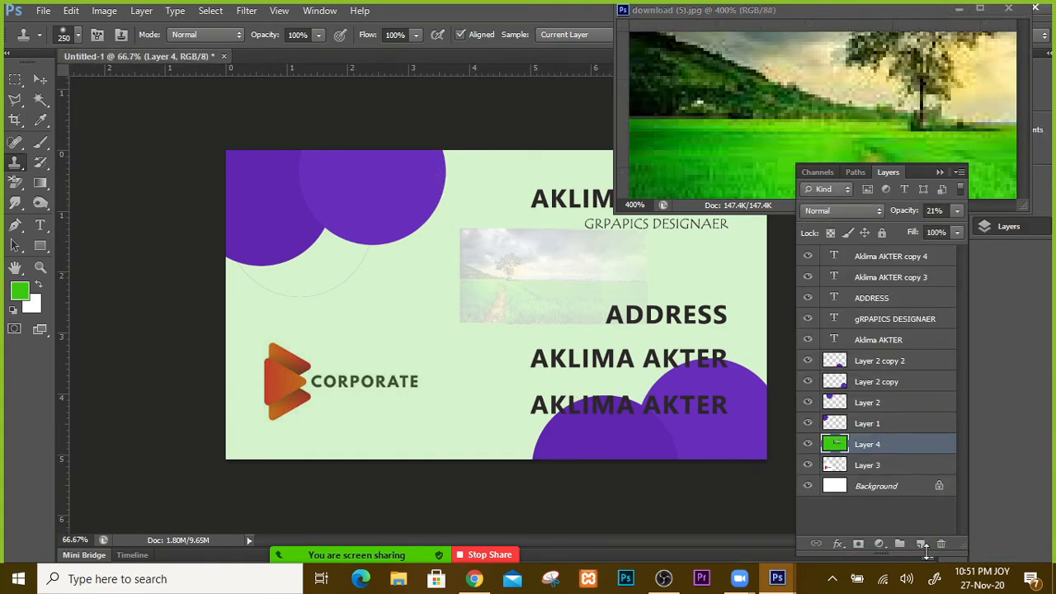
Step: Add a new empty Layer 5 to the card and set a 90 px Clone Stamp brush
{"action": "left_click", "coordinate": [922, 544]}
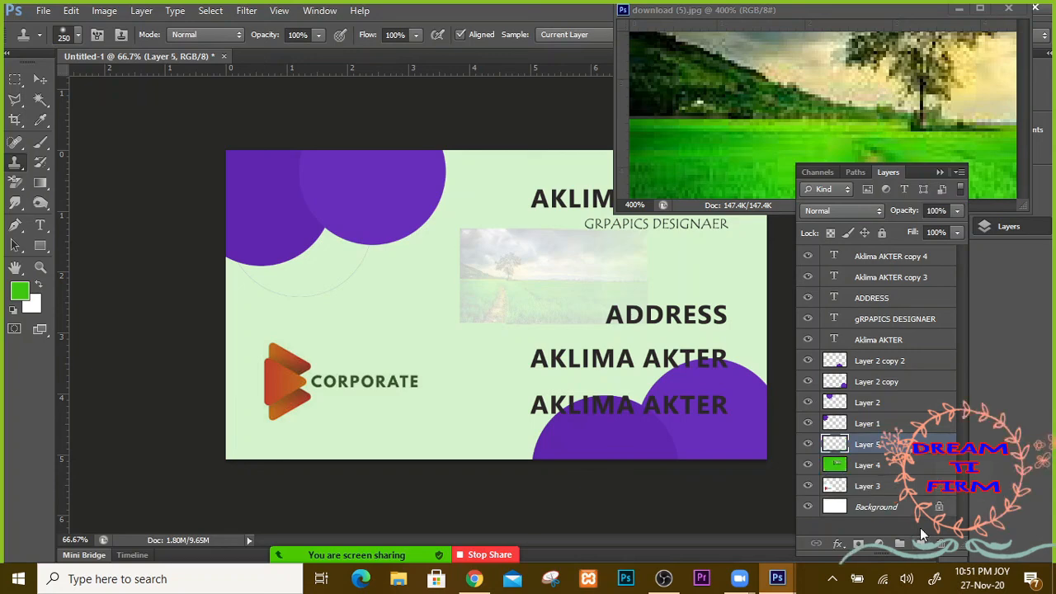
{"action": "key", "text": "ctrl+v"}
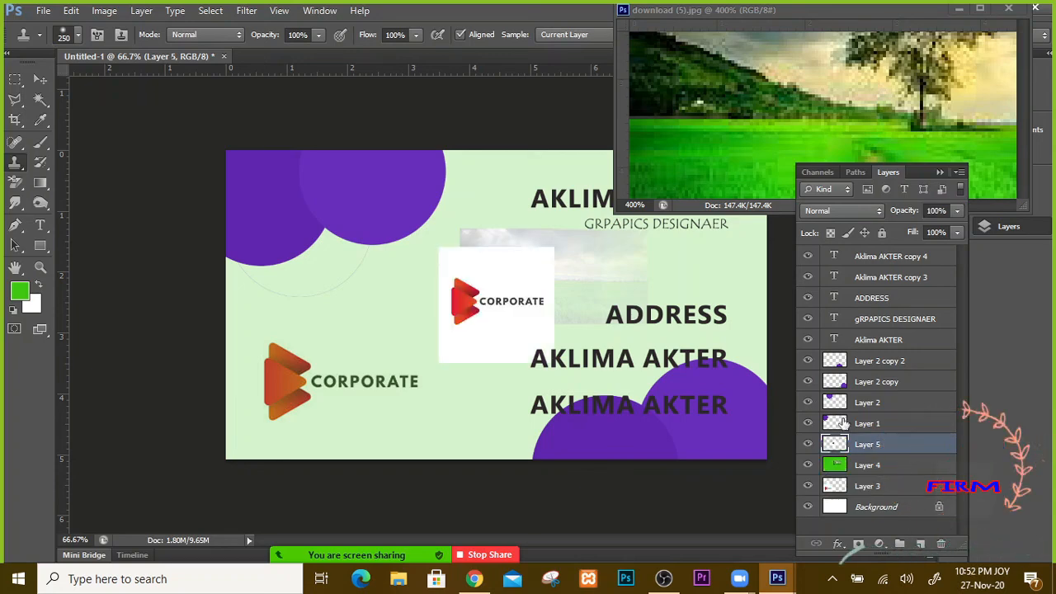
{"action": "key", "text": "ctrl+z"}
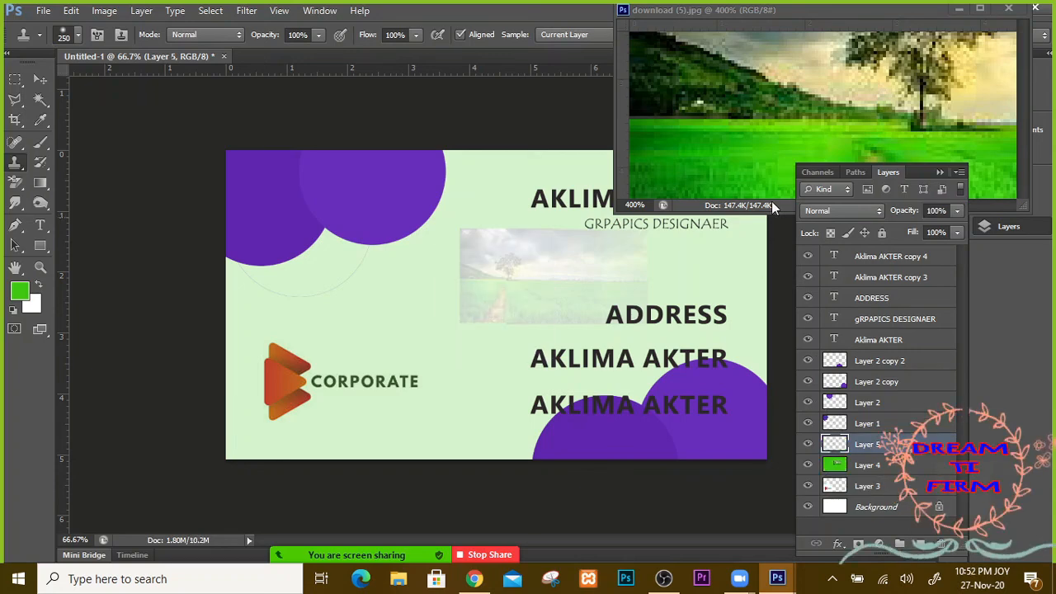
{"action": "key", "text": "ctrl+Tab"}
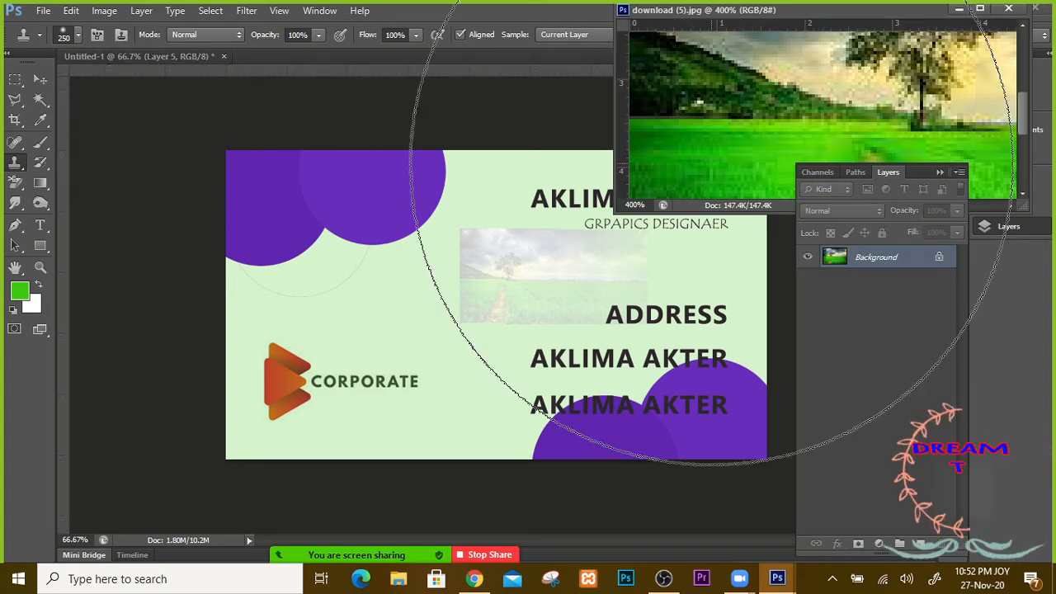
{"action": "key", "text": "bracketleft"}
{"action": "key", "text": "bracketleft"}
{"action": "key", "text": "bracketleft"}
{"action": "key", "text": "bracketleft"}
{"action": "key", "text": "bracketleft"}
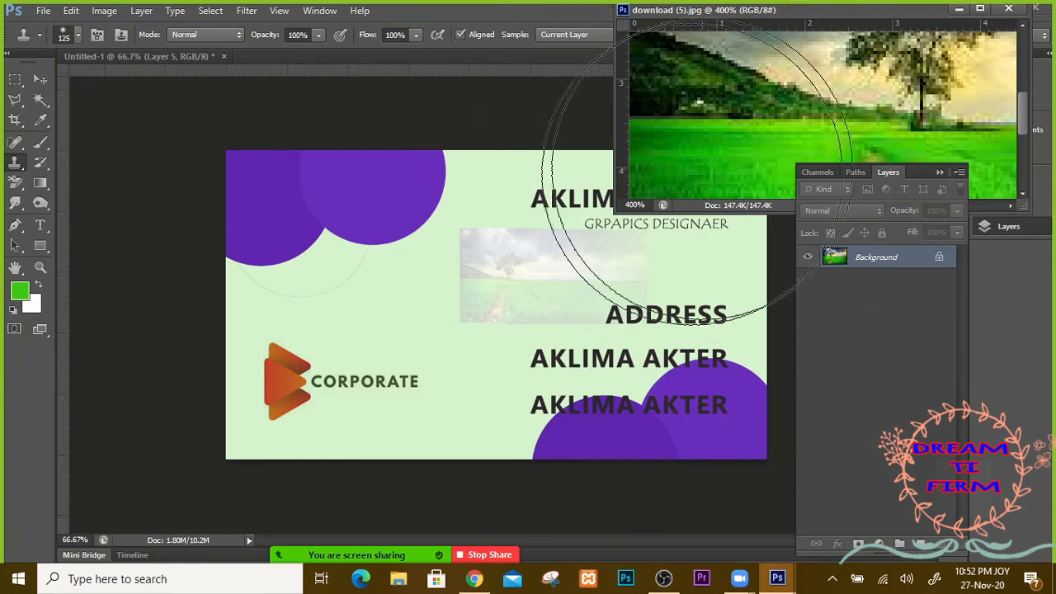
{"action": "right_click", "coordinate": [21, 171]}
{"action": "left_click", "coordinate": [84, 165]}
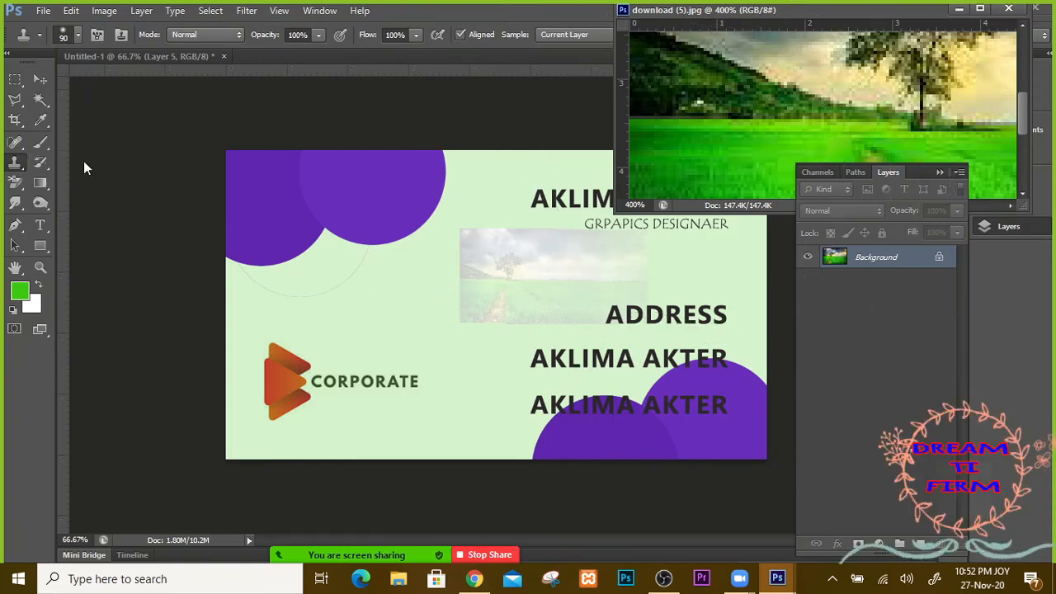
Step: Resample the landscape's grass and hill, undoing the test strokes on the photo
{"action": "mouse_move", "coordinate": [707, 71]}
{"action": "left_mouse_down"}
{"action": "mouse_move", "coordinate": [707, 113]}
{"action": "mouse_move", "coordinate": [736, 127]}
{"action": "left_mouse_up"}
{"action": "left_click", "coordinate": [732, 130]}
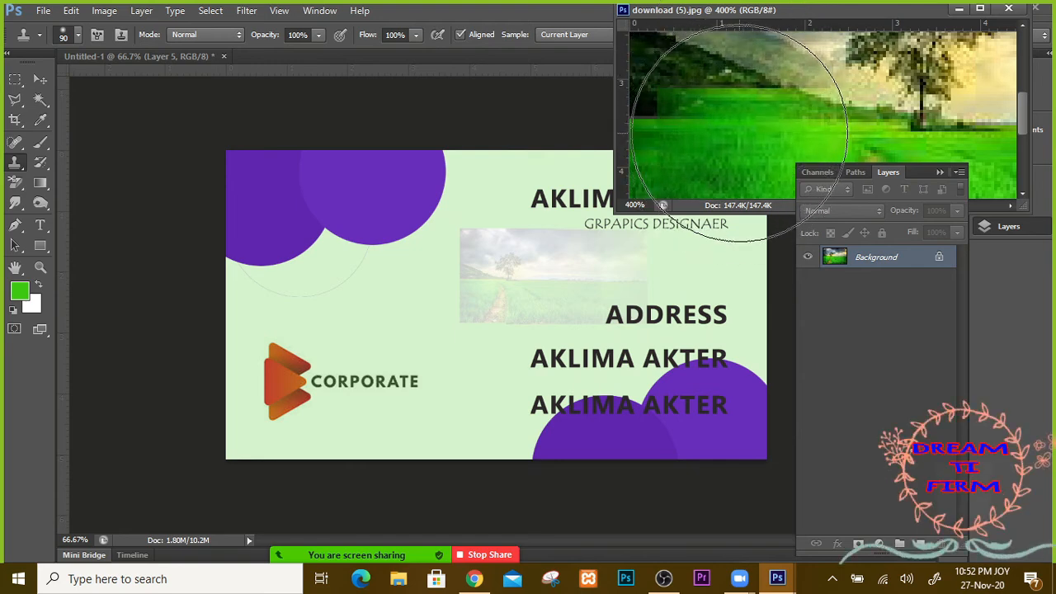
{"action": "key", "text": "ctrl+alt+z"}
{"action": "key", "text": "ctrl+alt+z"}
{"action": "key", "text": "["}
{"action": "key", "text": "["}
{"action": "key", "text": "["}
{"action": "key", "text": "["}
{"action": "key", "text": "["}
{"action": "key", "text": "["}
{"action": "key", "text": "["}
{"action": "key", "text": "["}
{"action": "key", "text": "["}
{"action": "key", "text": "["}
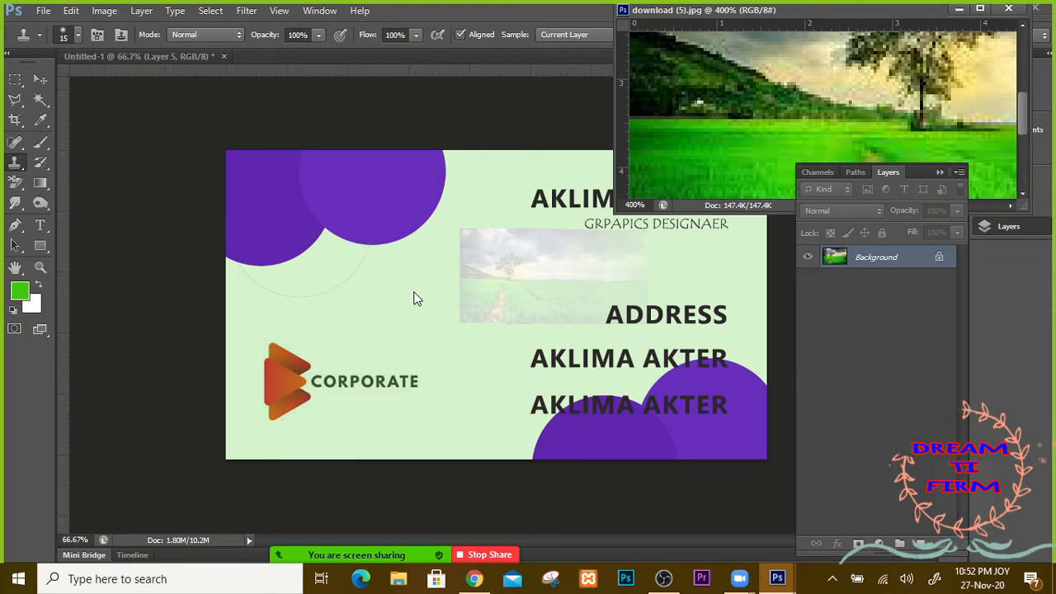
{"action": "key", "text": "ctrl+r"}
Step: Clone the grass, sky, tree and path onto the card's centre with an 80 px brush
{"action": "mouse_move", "coordinate": [425, 291]}
{"action": "left_mouse_down"}
{"action": "mouse_move", "coordinate": [457, 282]}
{"action": "mouse_move", "coordinate": [425, 272]}
{"action": "mouse_move", "coordinate": [500, 271]}
{"action": "mouse_move", "coordinate": [438, 282]}
{"action": "mouse_move", "coordinate": [500, 261]}
{"action": "mouse_move", "coordinate": [485, 236]}
{"action": "mouse_move", "coordinate": [547, 259]}
{"action": "mouse_move", "coordinate": [440, 273]}
{"action": "mouse_move", "coordinate": [546, 301]}
{"action": "left_mouse_up"}
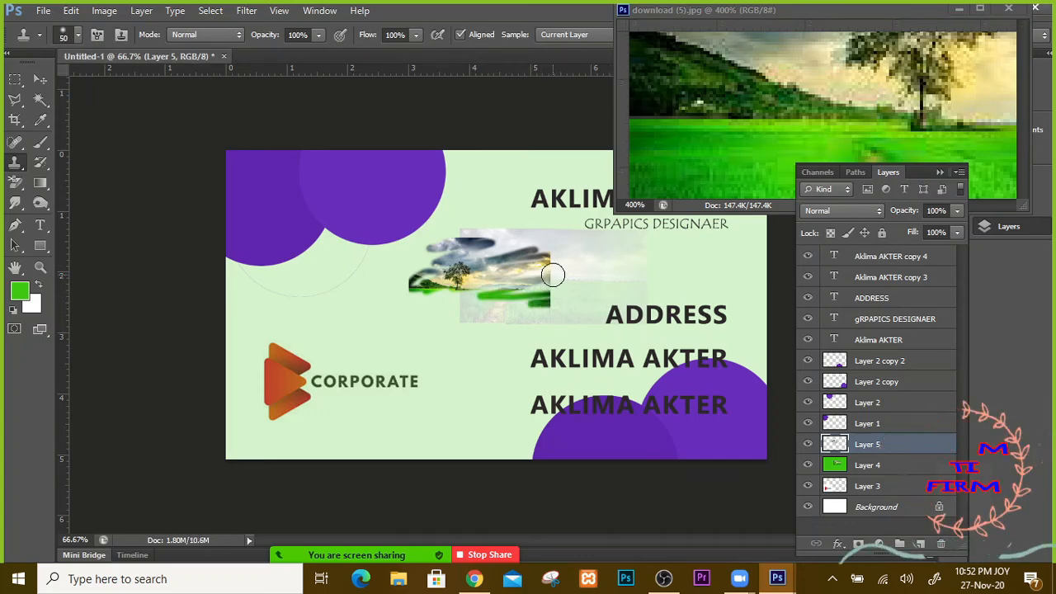
{"action": "key", "text": "bracketright"}
{"action": "key", "text": "bracketright"}
{"action": "key", "text": "bracketright"}
{"action": "key", "text": "bracketright"}
{"action": "mouse_move", "coordinate": [543, 279]}
{"action": "left_mouse_down"}
{"action": "mouse_move", "coordinate": [551, 239]}
{"action": "mouse_move", "coordinate": [403, 263]}
{"action": "mouse_move", "coordinate": [378, 299]}
{"action": "left_mouse_up"}
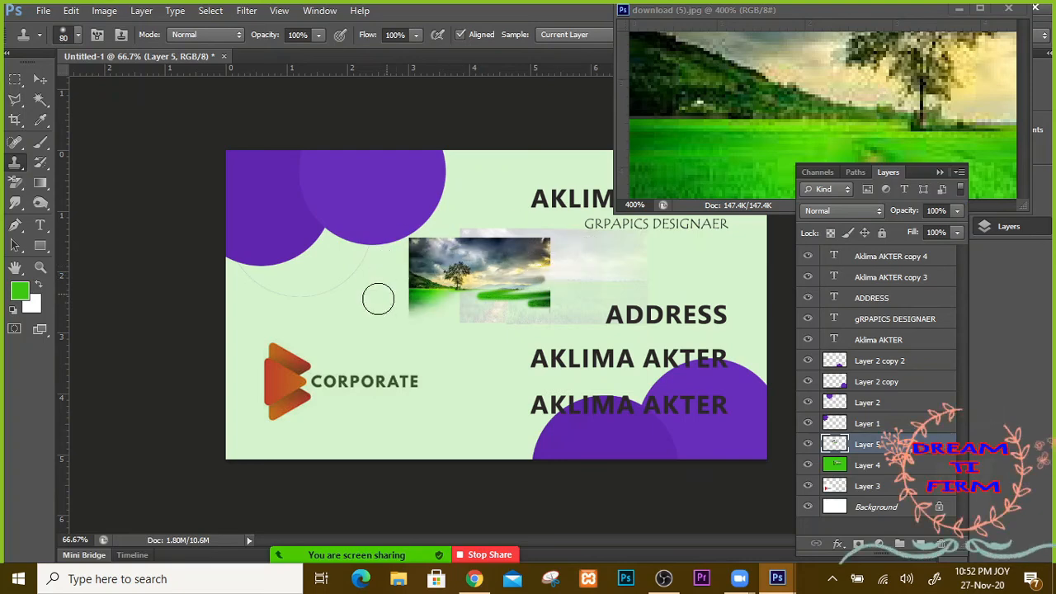
{"action": "left_click_drag", "start_coordinate": [394, 242], "coordinate": [544, 330]}
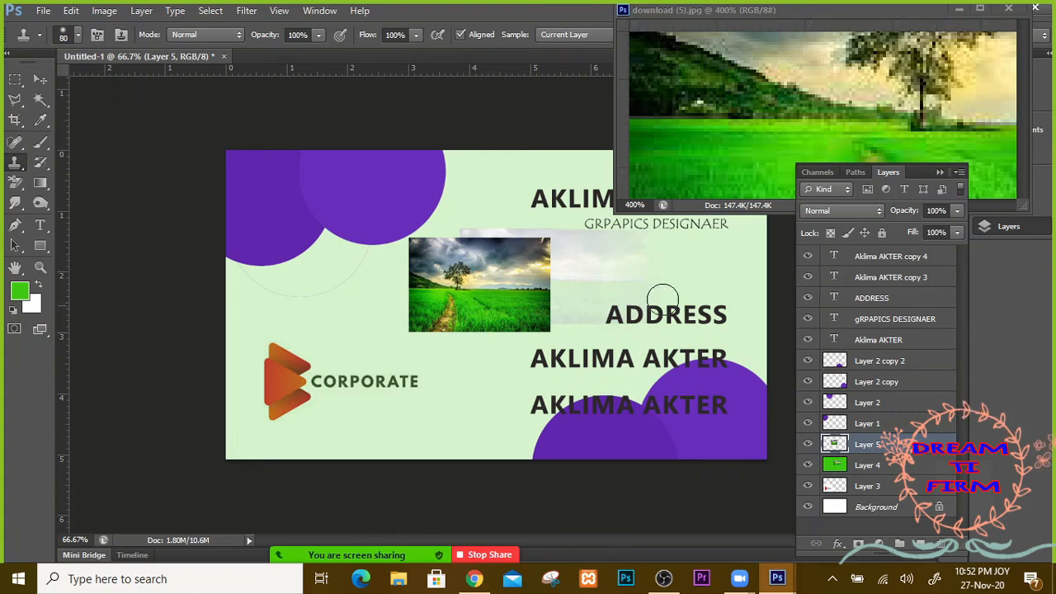
Step: Resample the landscape near its tree, undoing the strokes painted over the photo
{"action": "key", "text": "ctrl+r"}
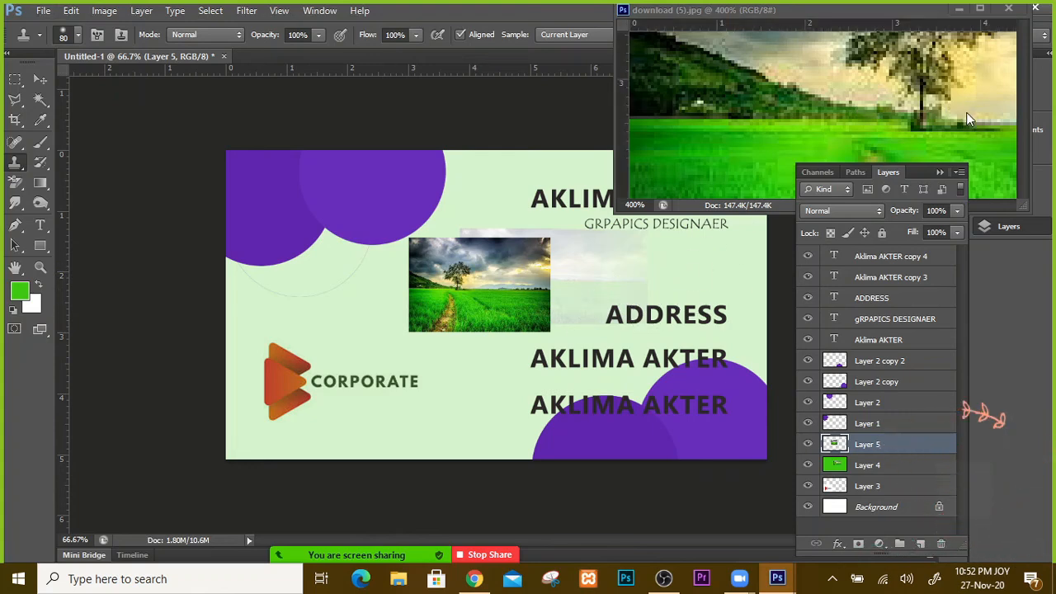
{"action": "left_click", "coordinate": [970, 114]}
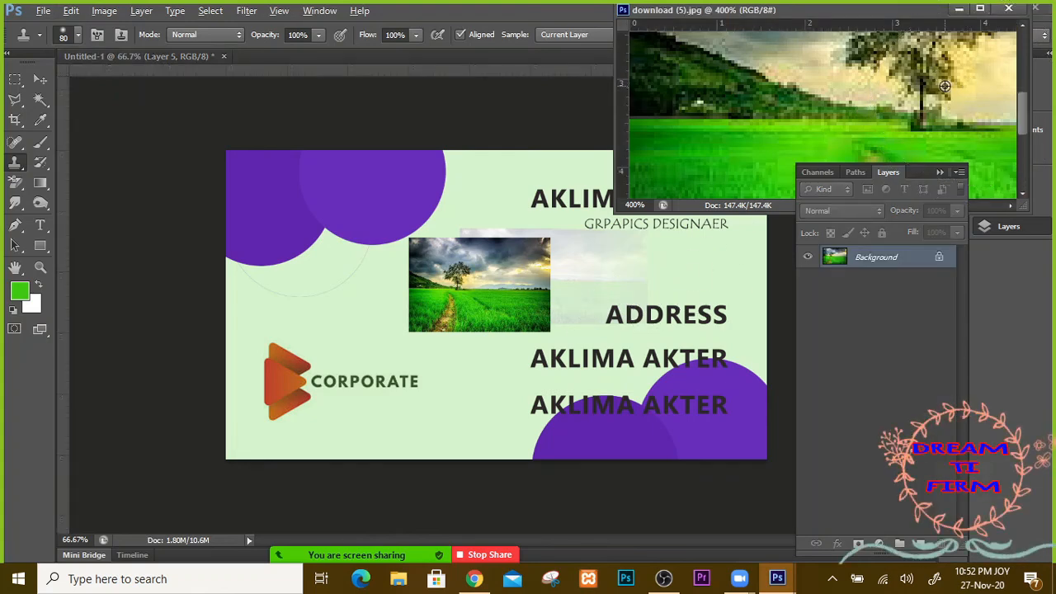
{"action": "left_click", "coordinate": [944, 86]}
{"action": "key", "text": "ctrl+alt+z"}
{"action": "key", "text": "ctrl+alt+z"}
{"action": "key", "text": "ctrl+alt+z"}
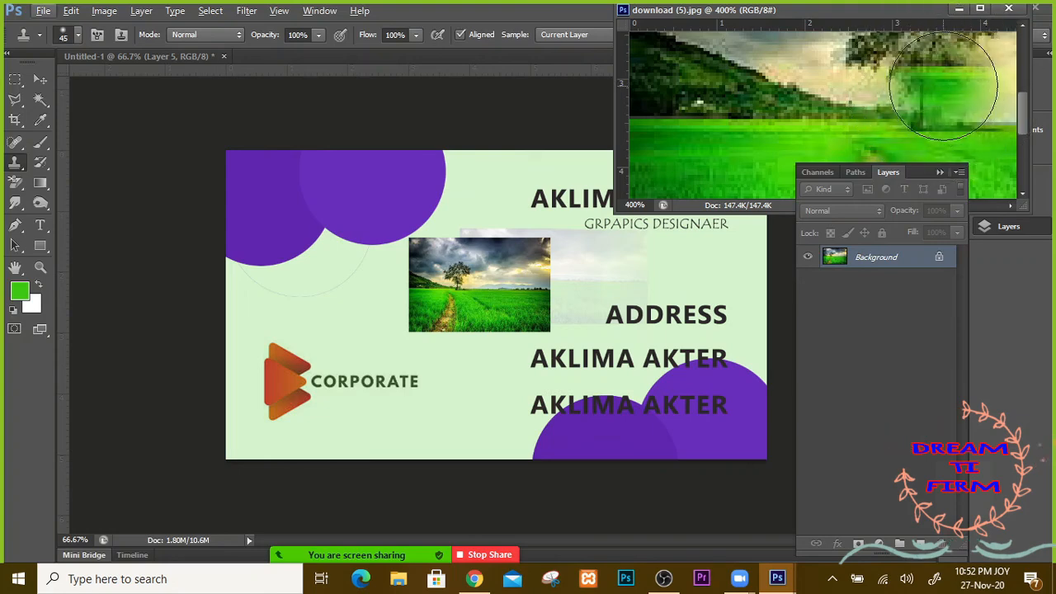
{"action": "key", "text": "bracketleft"}
{"action": "key", "text": "bracketleft"}
{"action": "key", "text": "bracketleft"}
{"action": "key", "text": "bracketleft"}
{"action": "key", "text": "bracketleft"}
{"action": "key", "text": "bracketleft"}
{"action": "key", "text": "bracketleft"}
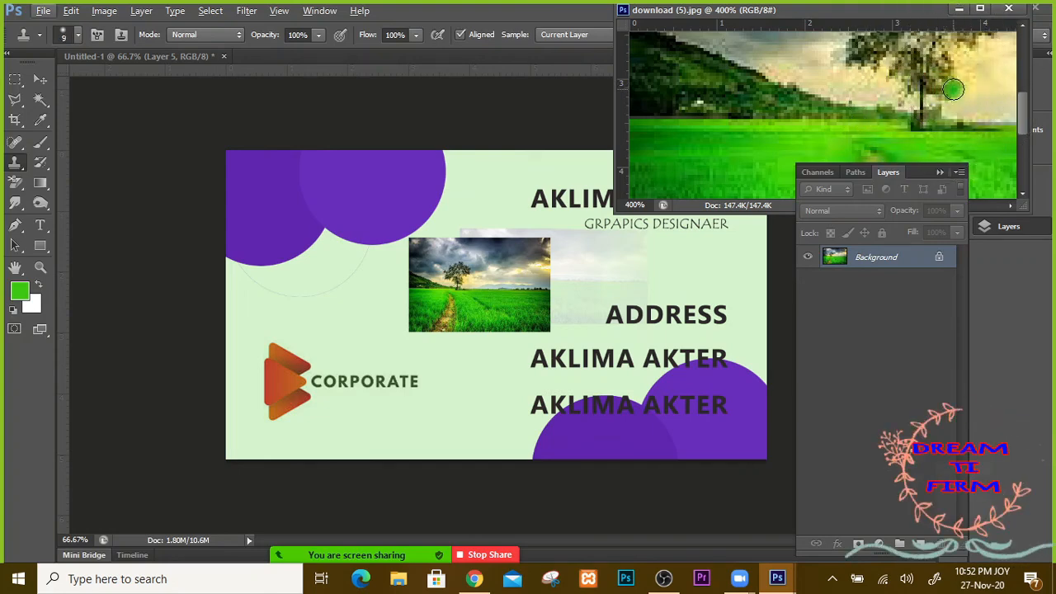
Step: Clone a second landscape copy right of the first, extending the field down above ADDRESS
{"action": "left_click", "coordinate": [509, 297]}
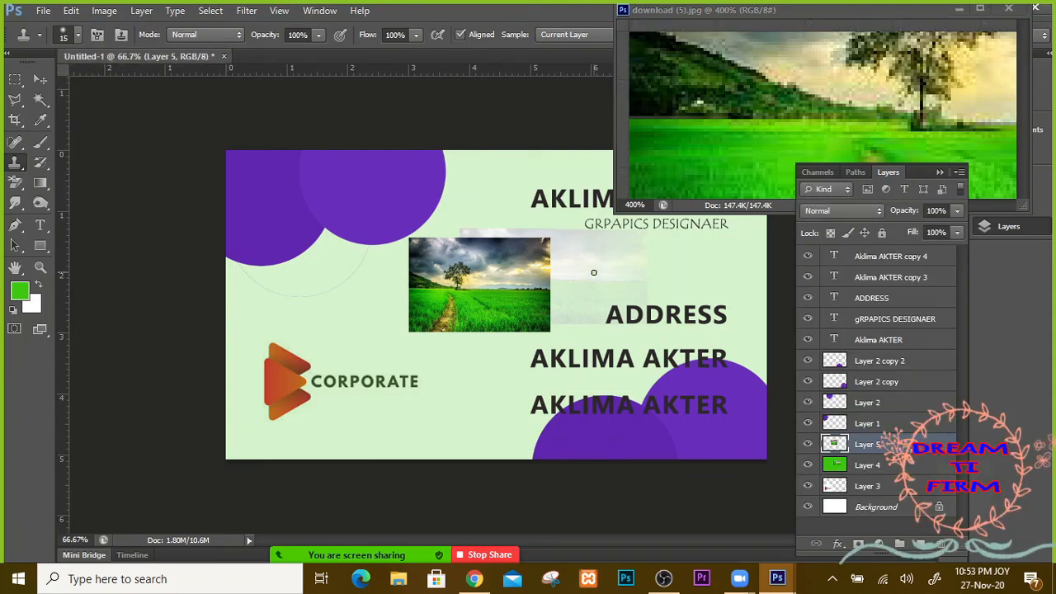
{"action": "mouse_move", "coordinate": [602, 291]}
{"action": "left_mouse_down"}
{"action": "mouse_move", "coordinate": [619, 262]}
{"action": "mouse_move", "coordinate": [624, 285]}
{"action": "mouse_move", "coordinate": [670, 267]}
{"action": "mouse_move", "coordinate": [595, 246]}
{"action": "mouse_move", "coordinate": [573, 259]}
{"action": "mouse_move", "coordinate": [601, 249]}
{"action": "left_mouse_up"}
{"action": "mouse_move", "coordinate": [697, 264]}
{"action": "left_mouse_down"}
{"action": "mouse_move", "coordinate": [651, 305]}
{"action": "mouse_move", "coordinate": [633, 278]}
{"action": "left_mouse_up"}
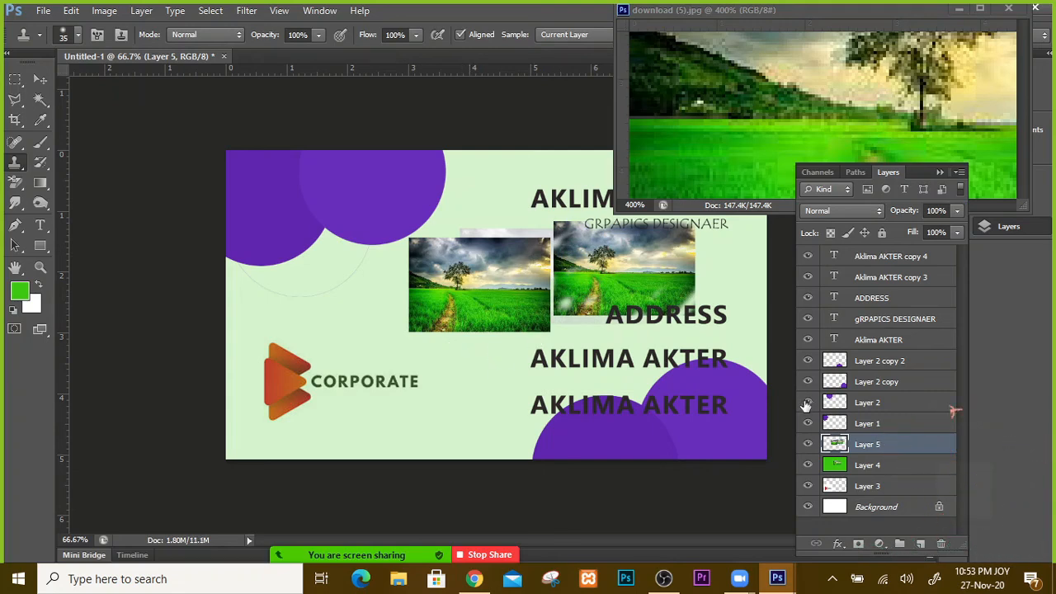
Step: Hide and delete the cloned Layer 5, then close download (5).jpg
{"action": "left_click", "coordinate": [807, 444]}
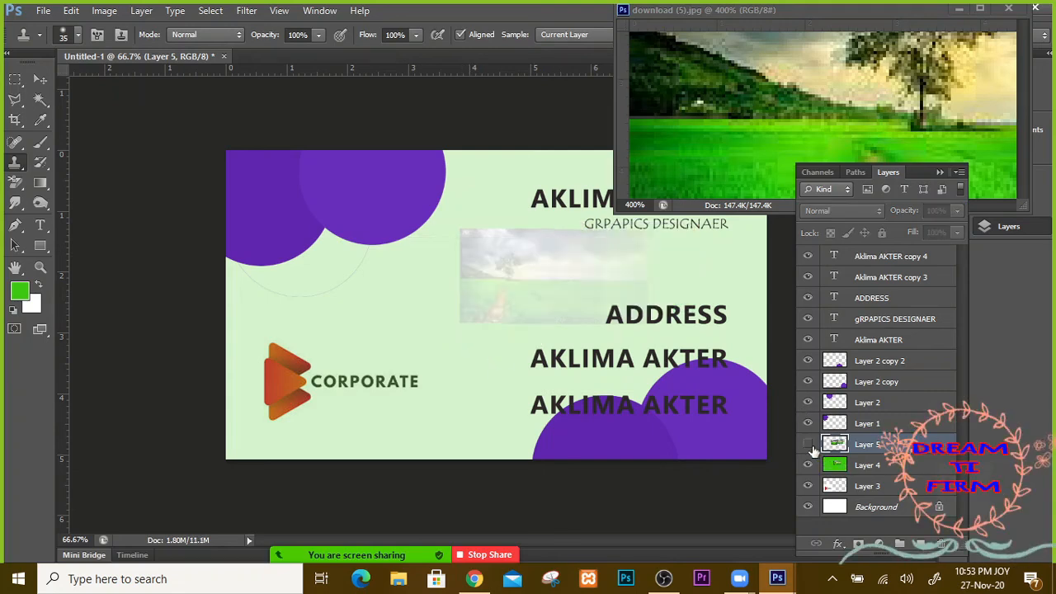
{"action": "left_click", "coordinate": [808, 467]}
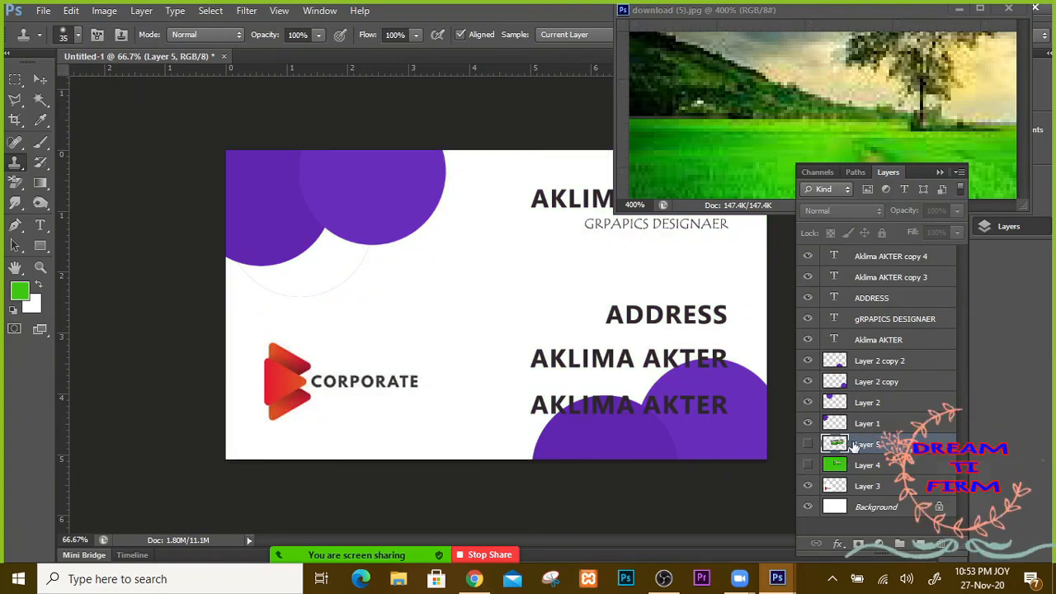
{"action": "key", "text": "Delete"}
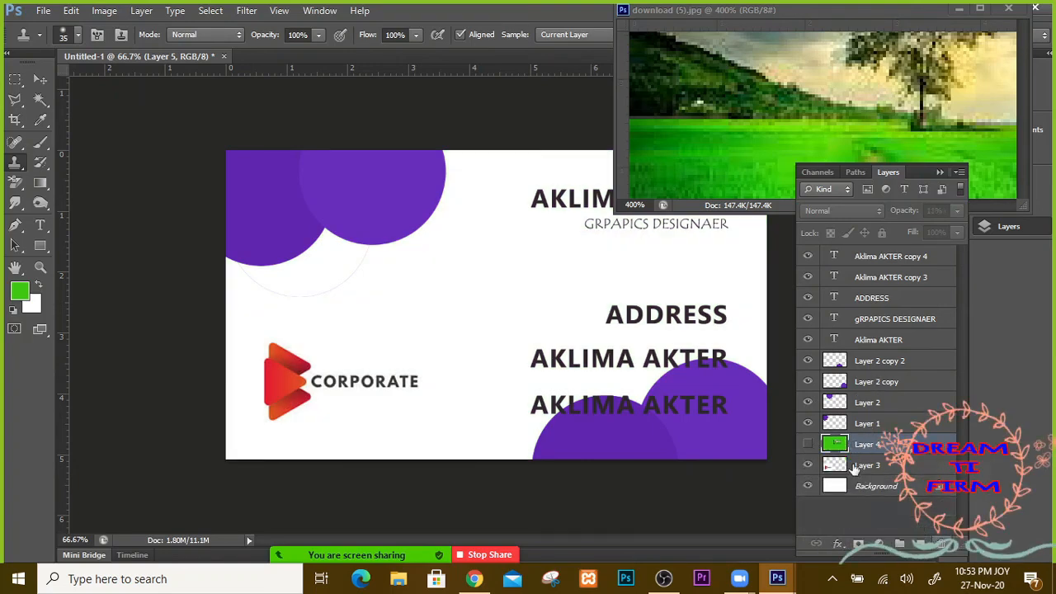
{"action": "left_click", "coordinate": [1008, 8]}
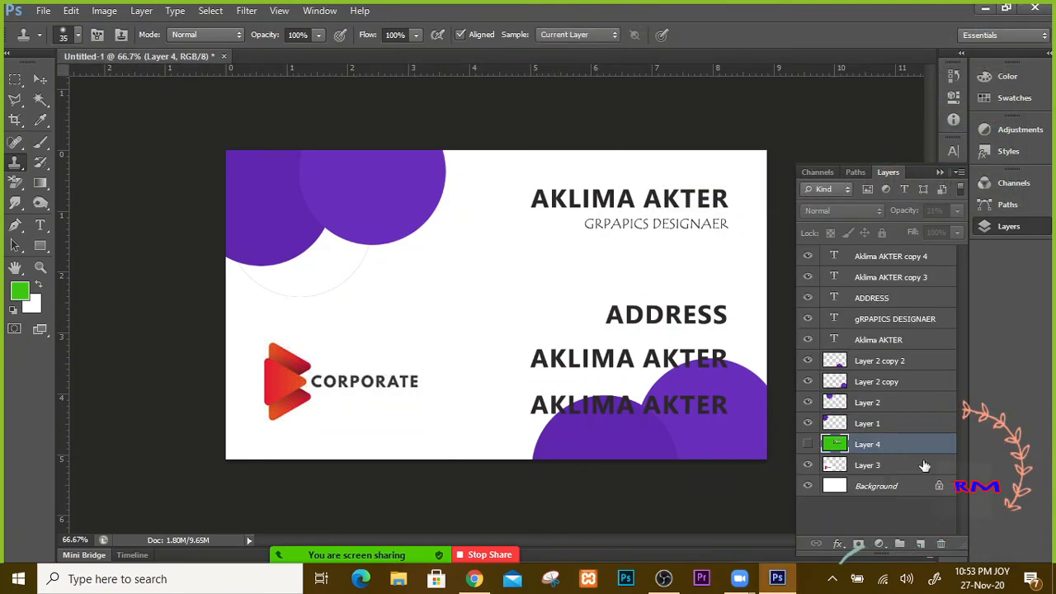
Step: Drag the mint-tinted Layer 4 to the trash with the Move tool
{"action": "left_click", "coordinate": [807, 444]}
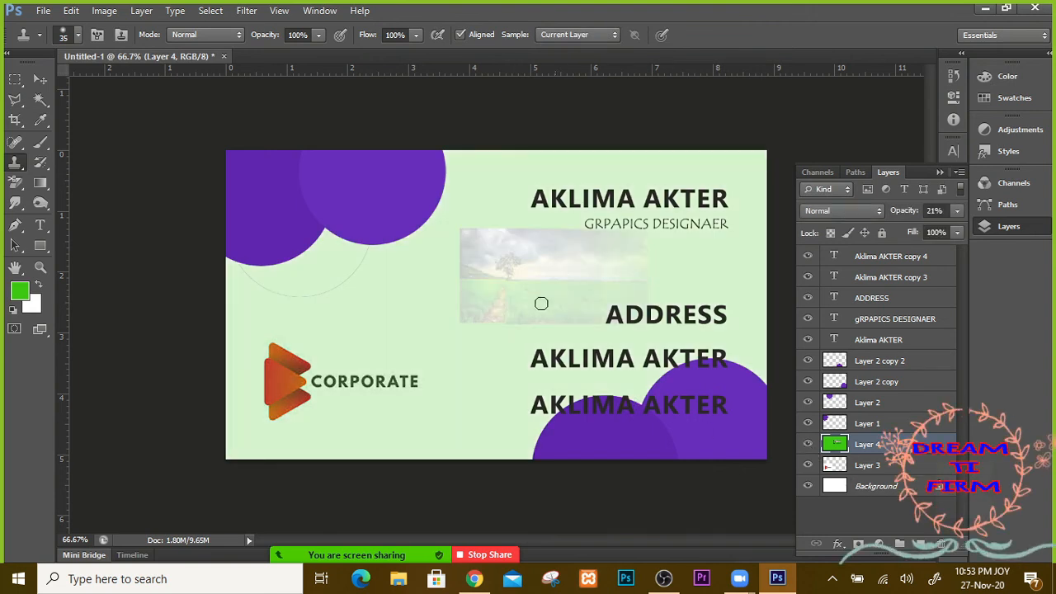
{"action": "left_click", "coordinate": [42, 121]}
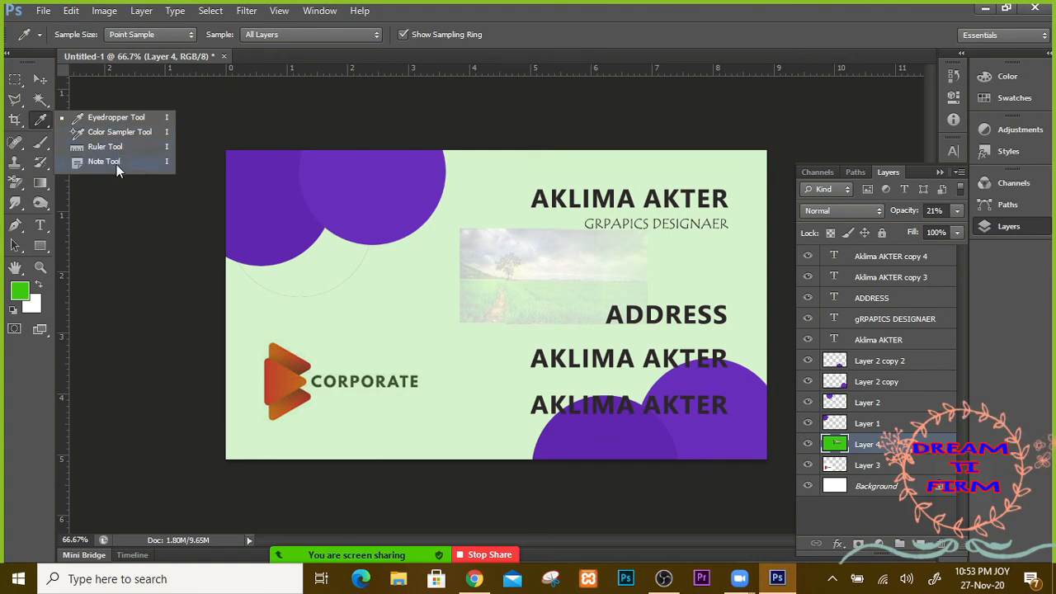
{"action": "left_click", "coordinate": [40, 80]}
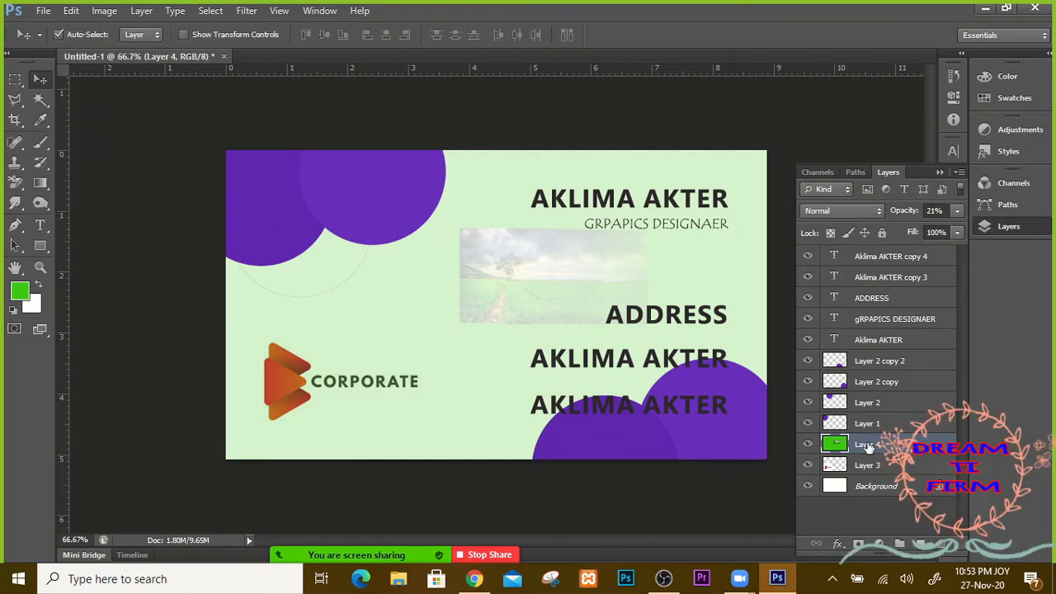
{"action": "left_click_drag", "start_coordinate": [867, 446], "coordinate": [862, 542]}
{"action": "left_click_drag", "start_coordinate": [944, 544], "coordinate": [940, 544]}
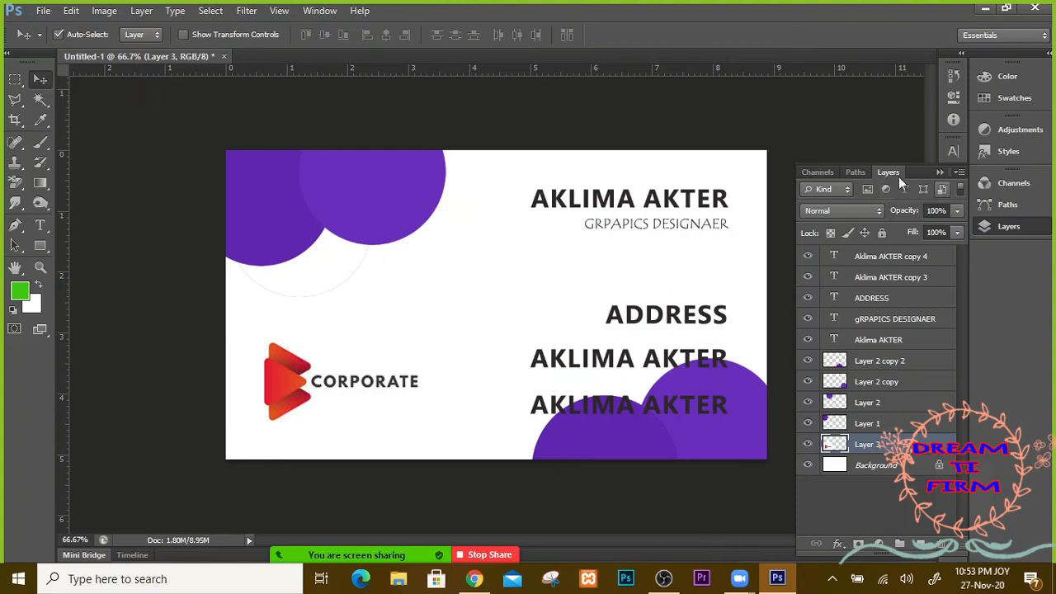
Step: Try the Eyedropper, Rectangle, Spot Healing and Brush tools before choosing the Pen Tool
{"action": "left_click", "coordinate": [941, 175]}
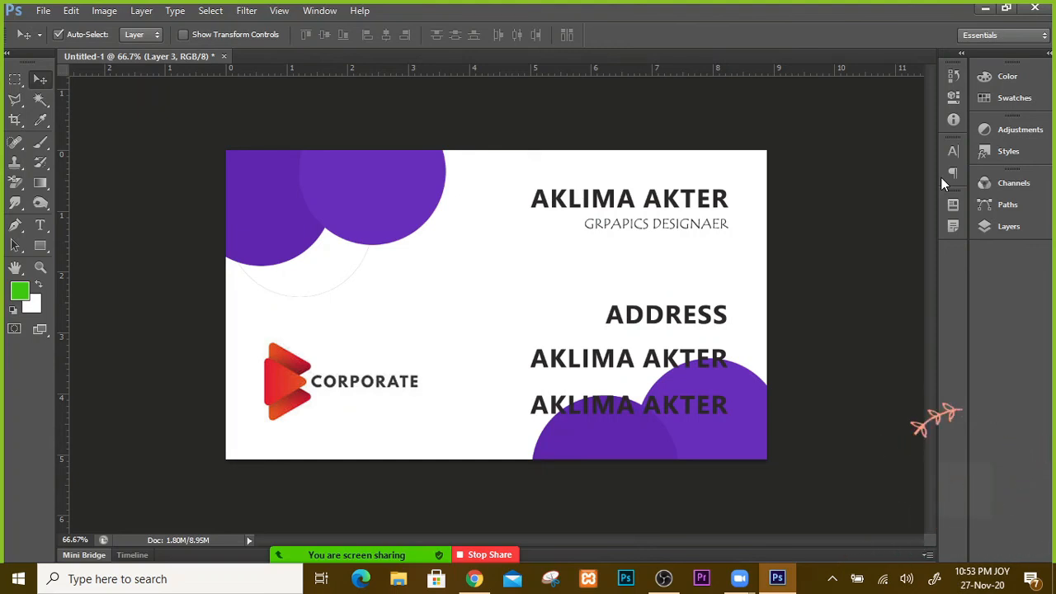
{"action": "left_click", "coordinate": [43, 129]}
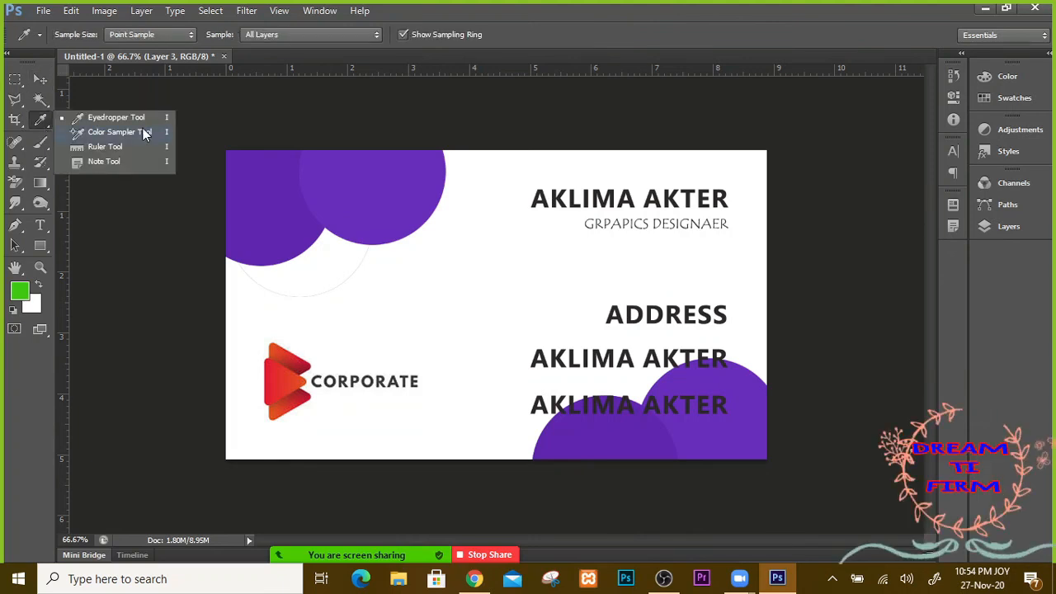
{"action": "left_click", "coordinate": [51, 125]}
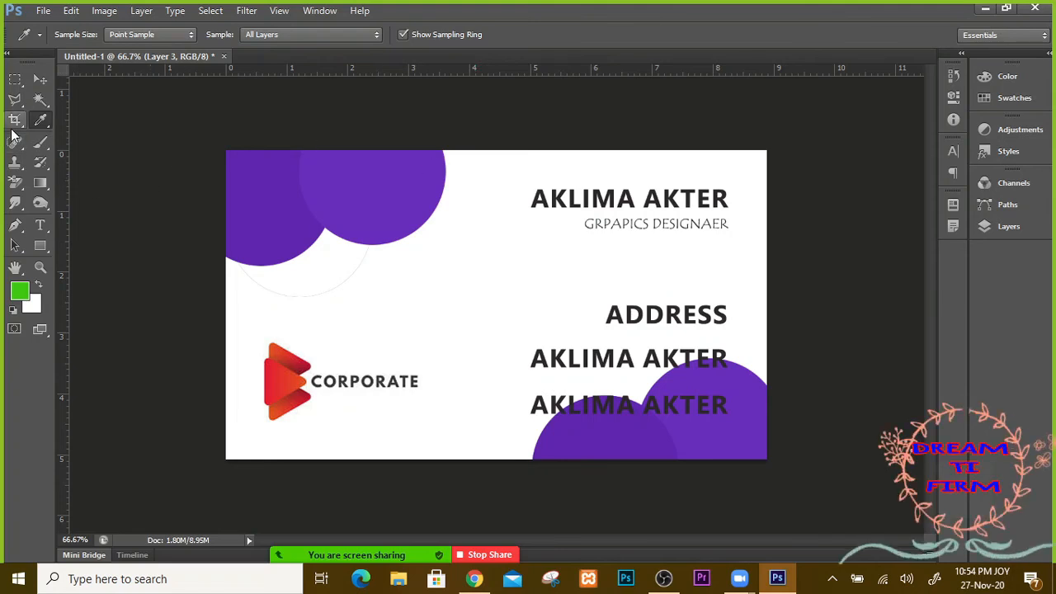
{"action": "left_click", "coordinate": [47, 249]}
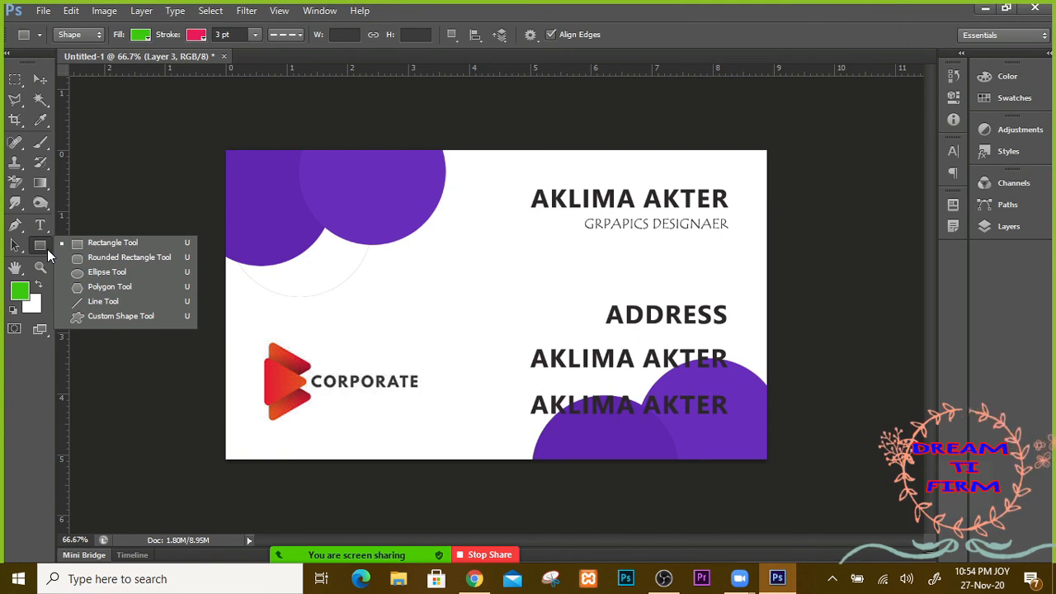
{"action": "left_click", "coordinate": [47, 249]}
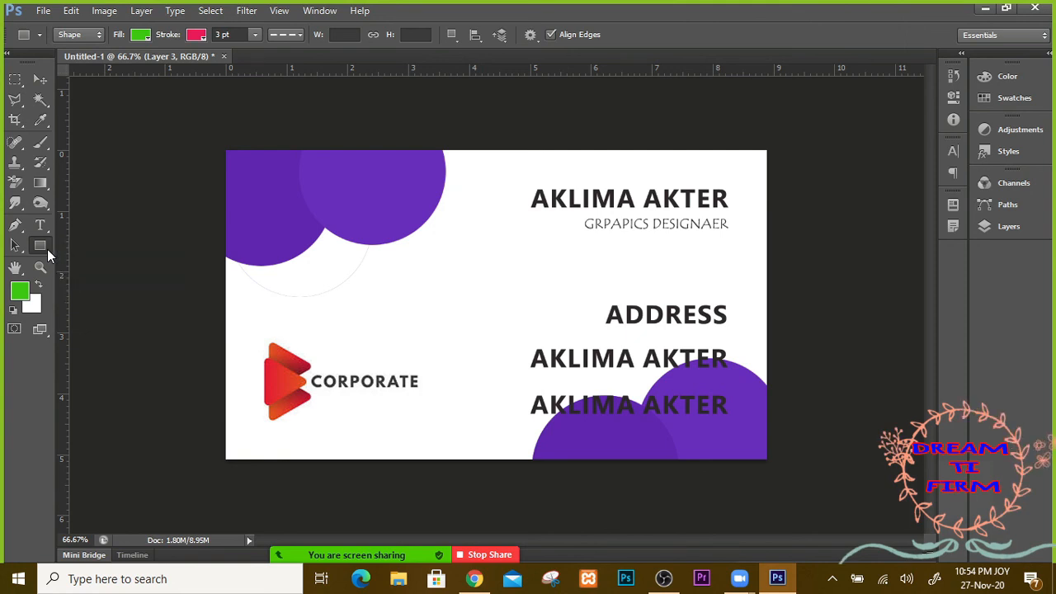
{"action": "left_click", "coordinate": [13, 147]}
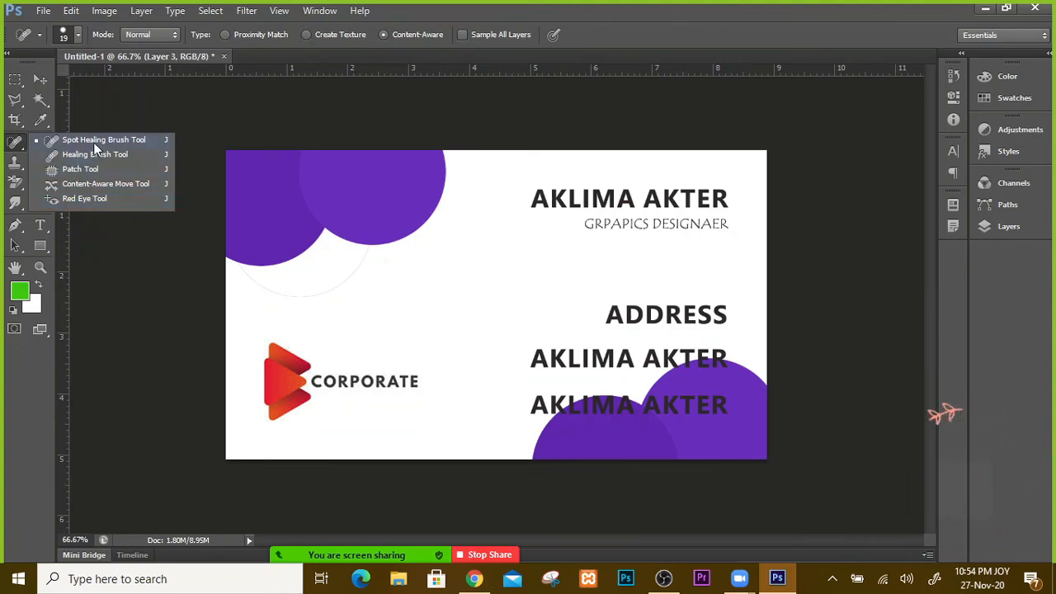
{"action": "left_click", "coordinate": [18, 151]}
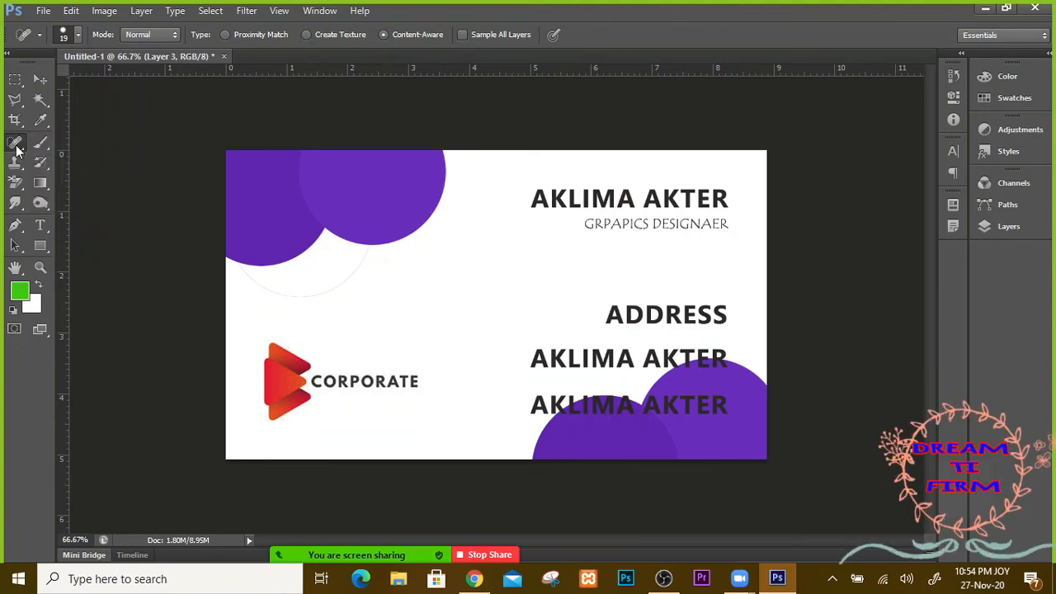
{"action": "left_click", "coordinate": [46, 145]}
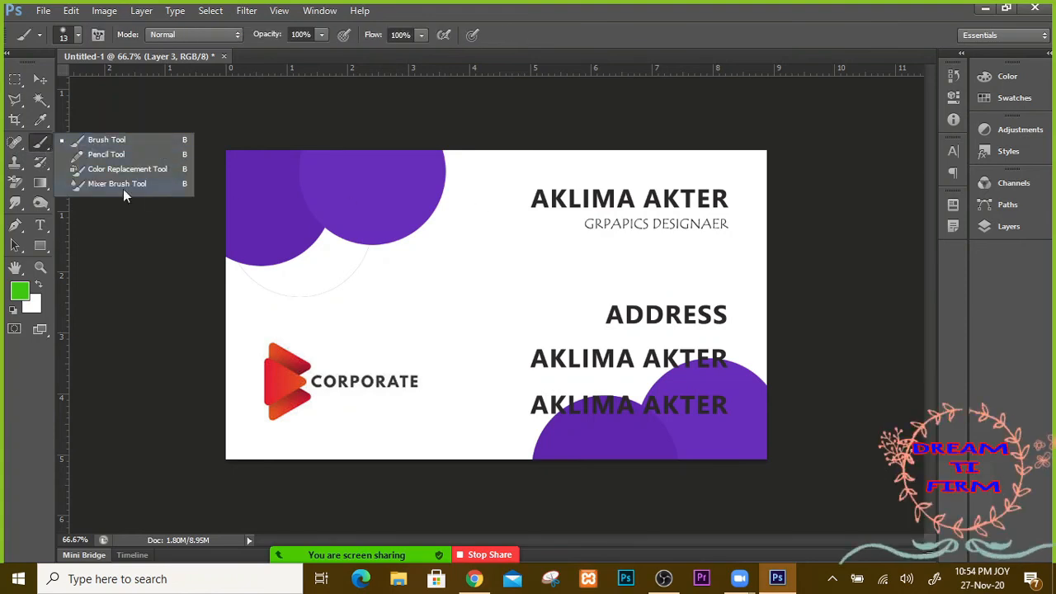
{"action": "left_click", "coordinate": [24, 153]}
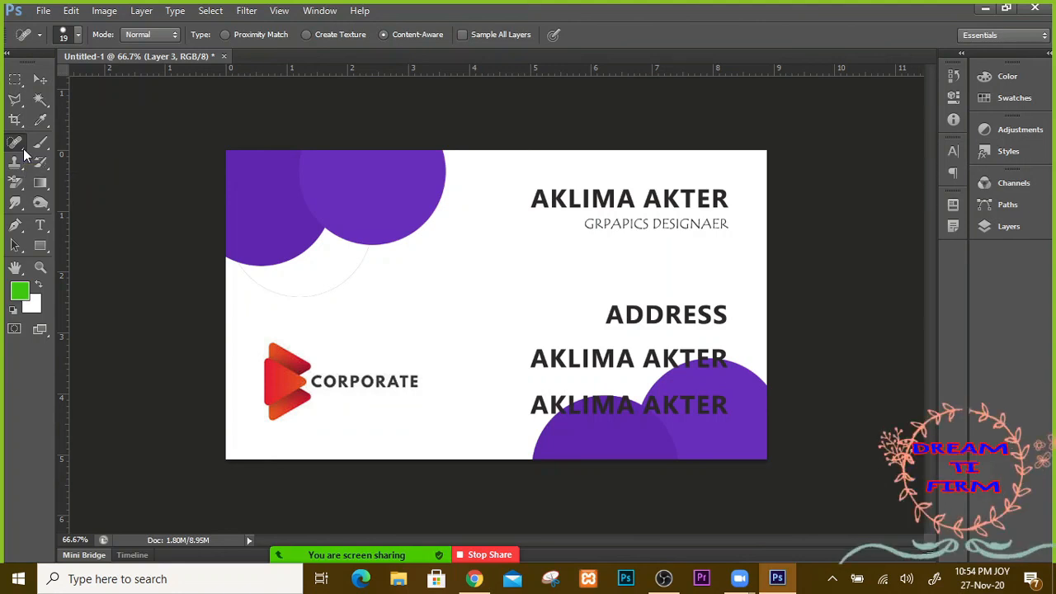
{"action": "left_click", "coordinate": [20, 233]}
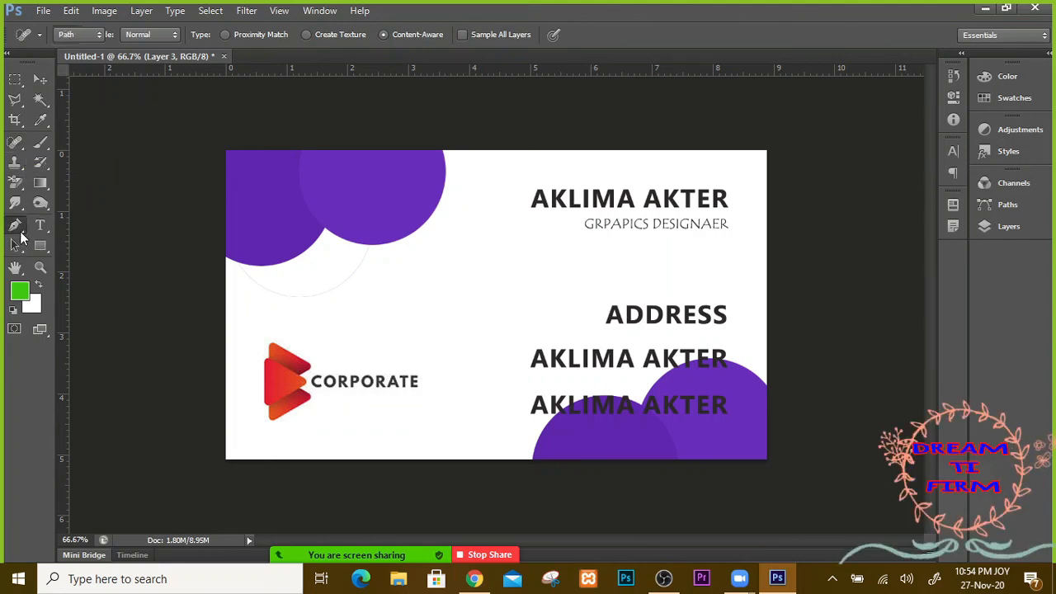
{"action": "left_click", "coordinate": [20, 235]}
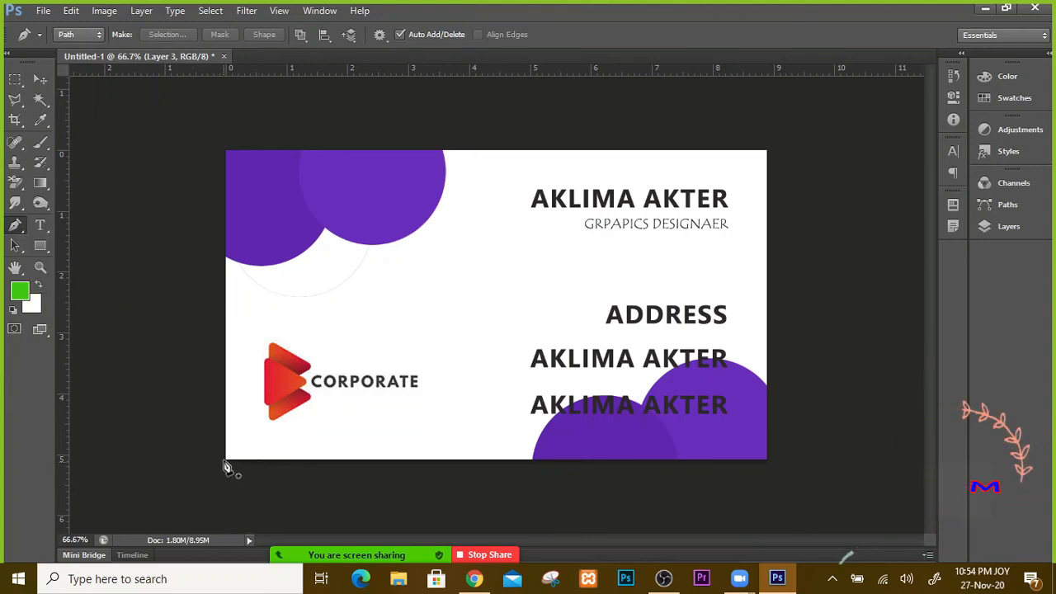
Step: Add a new layer and start a path at the card's lower left, curving beyond its upper right
{"action": "left_click", "coordinate": [1008, 226]}
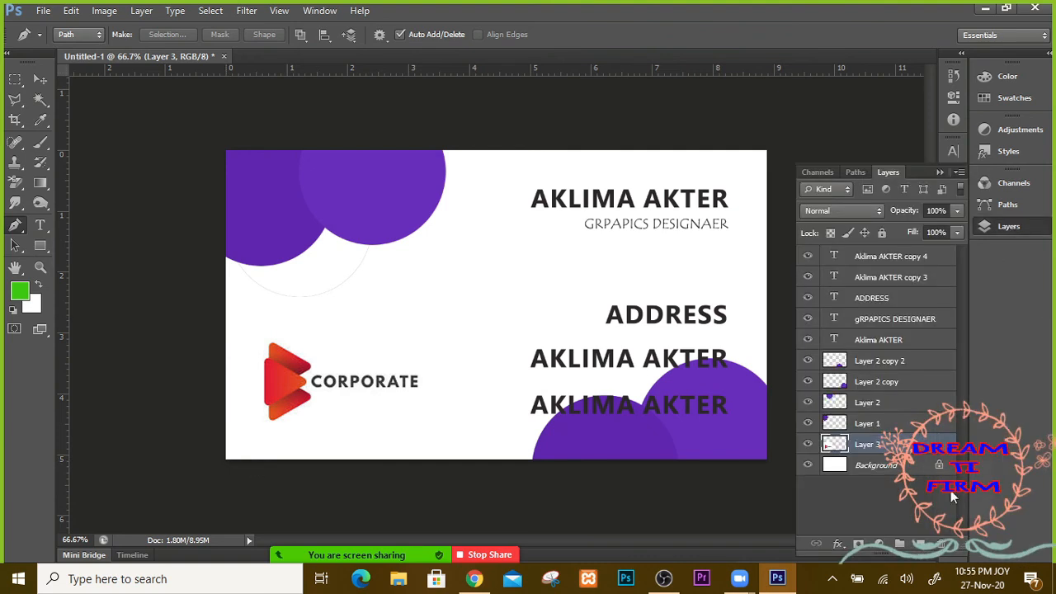
{"action": "left_click", "coordinate": [921, 544]}
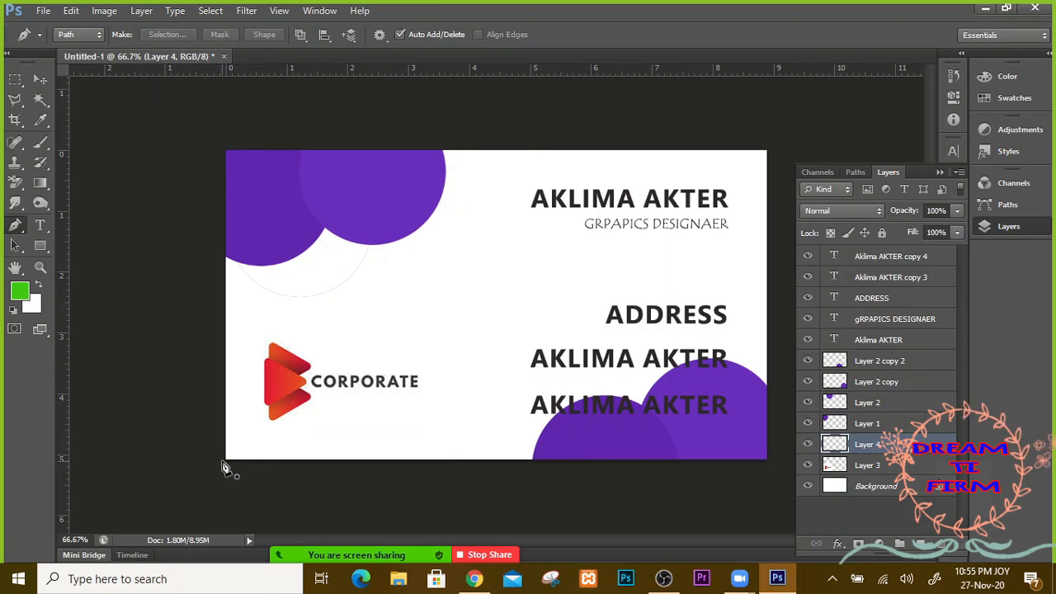
{"action": "left_click", "coordinate": [536, 216]}
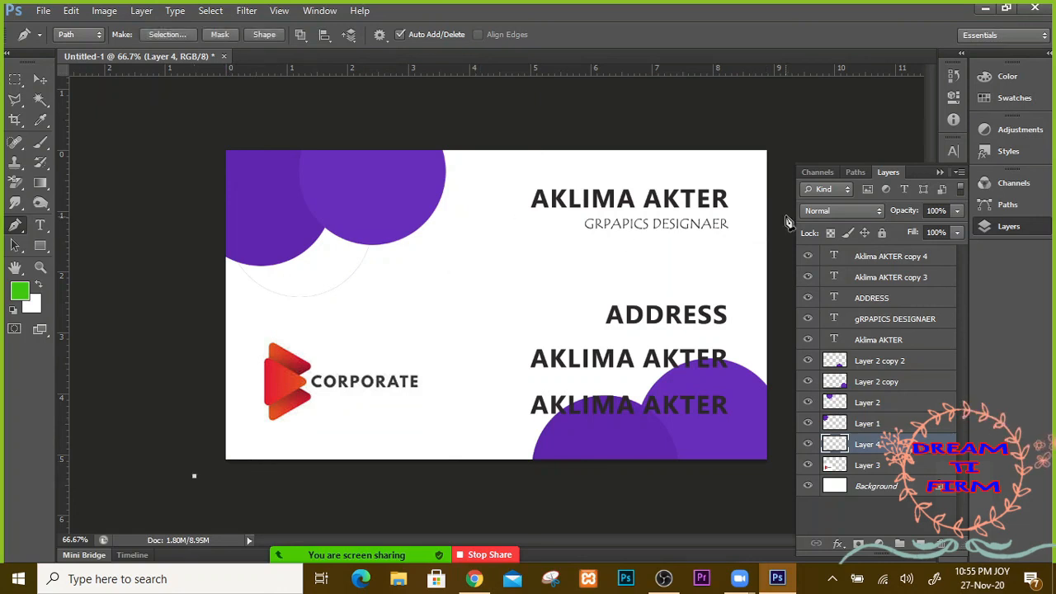
{"action": "left_click", "coordinate": [940, 172]}
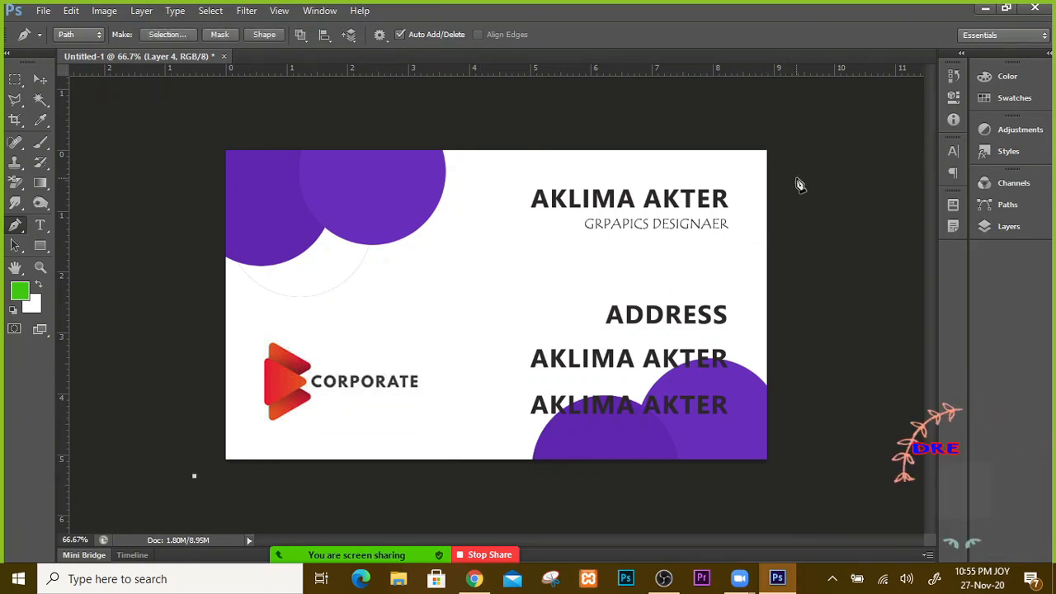
{"action": "left_click_drag", "start_coordinate": [796, 178], "coordinate": [1055, 208]}
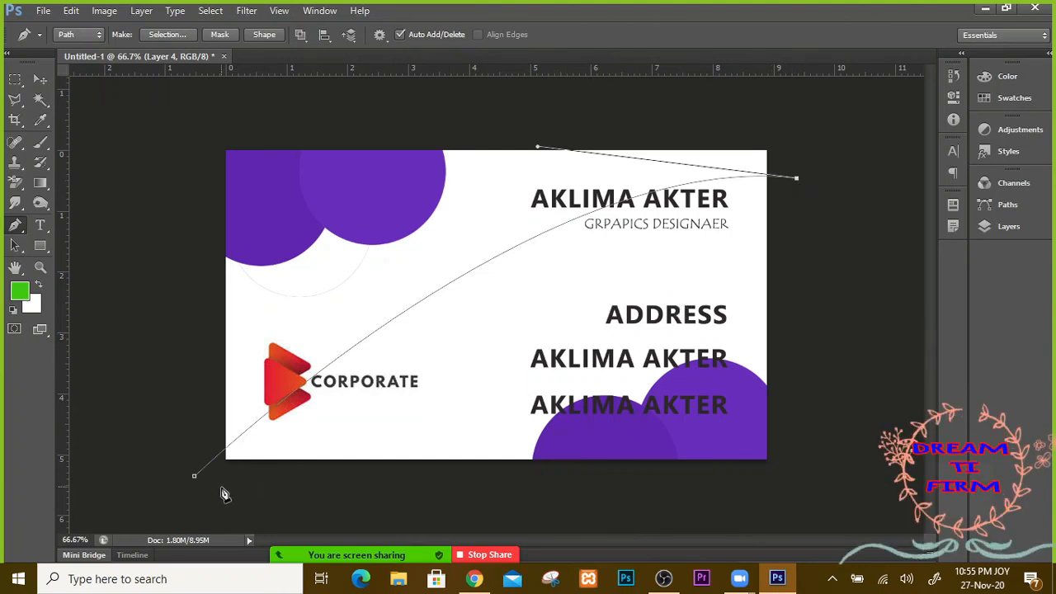
Step: Add a curved anchor below the lower left, adjust its handle and close the path
{"action": "left_click_drag", "start_coordinate": [213, 491], "coordinate": [55, 586]}
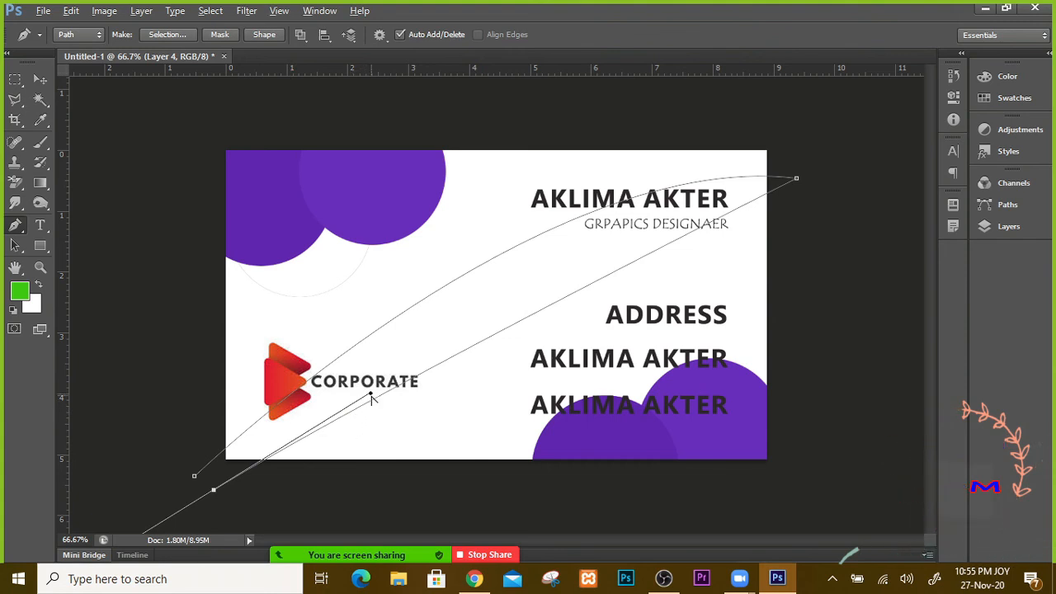
{"action": "left_click_drag", "start_coordinate": [371, 395], "coordinate": [176, 307]}
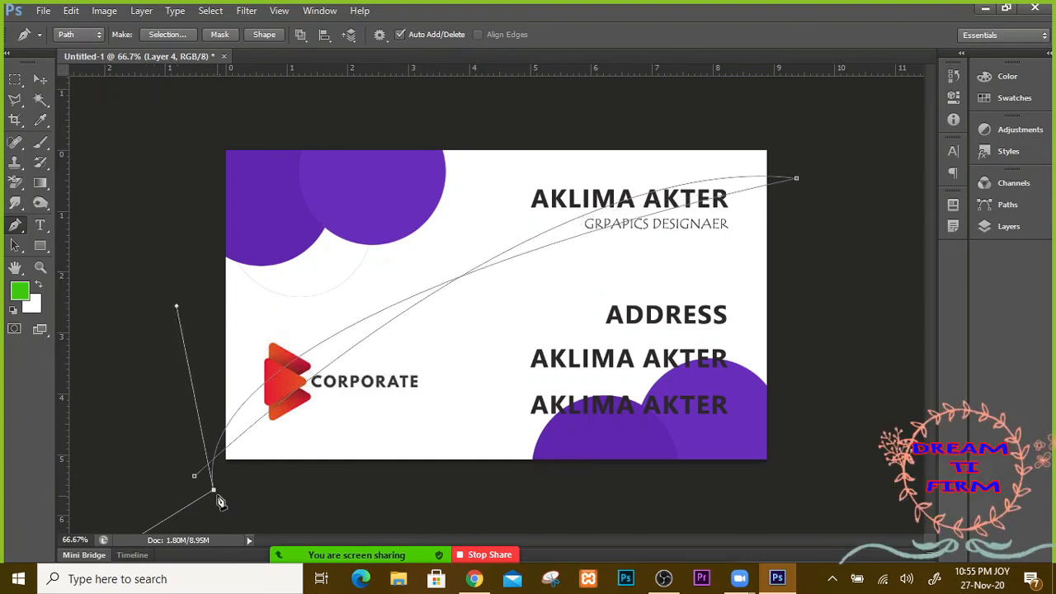
{"action": "left_click", "coordinate": [214, 493], "text": "alt"}
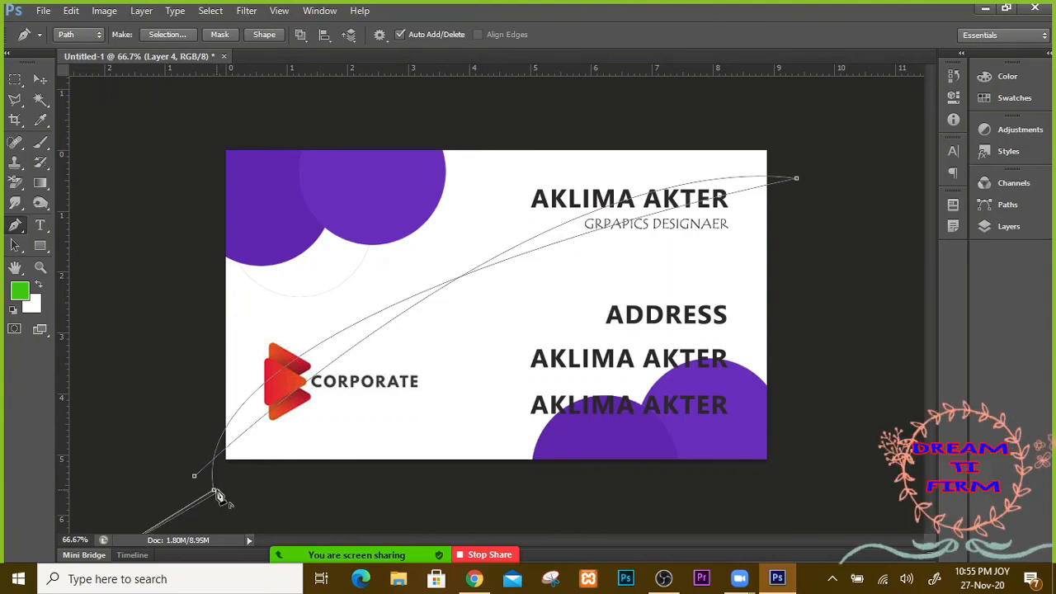
{"action": "left_click", "coordinate": [215, 490]}
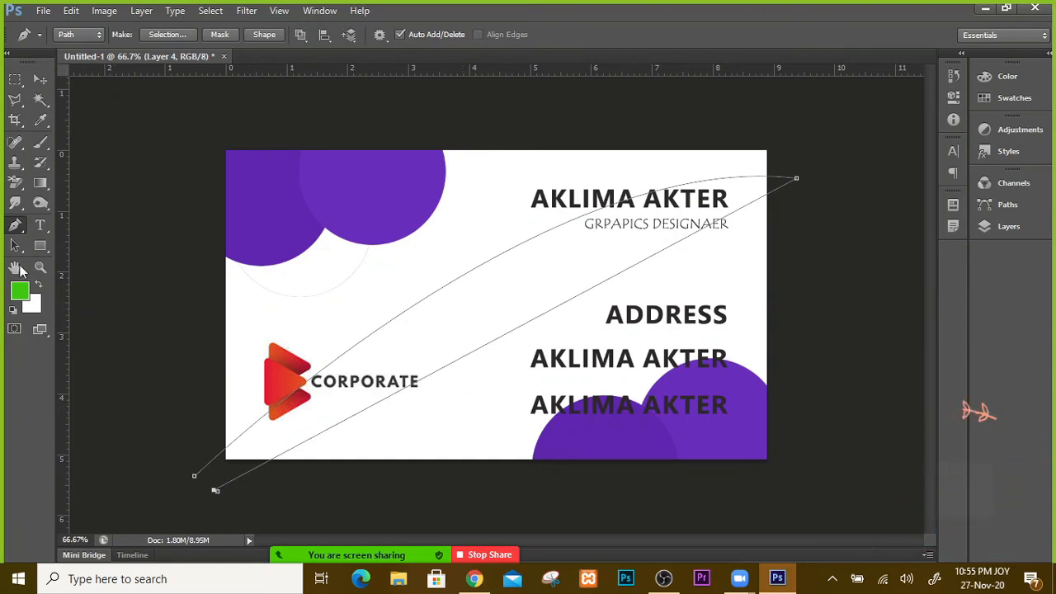
{"action": "left_click", "coordinate": [13, 229]}
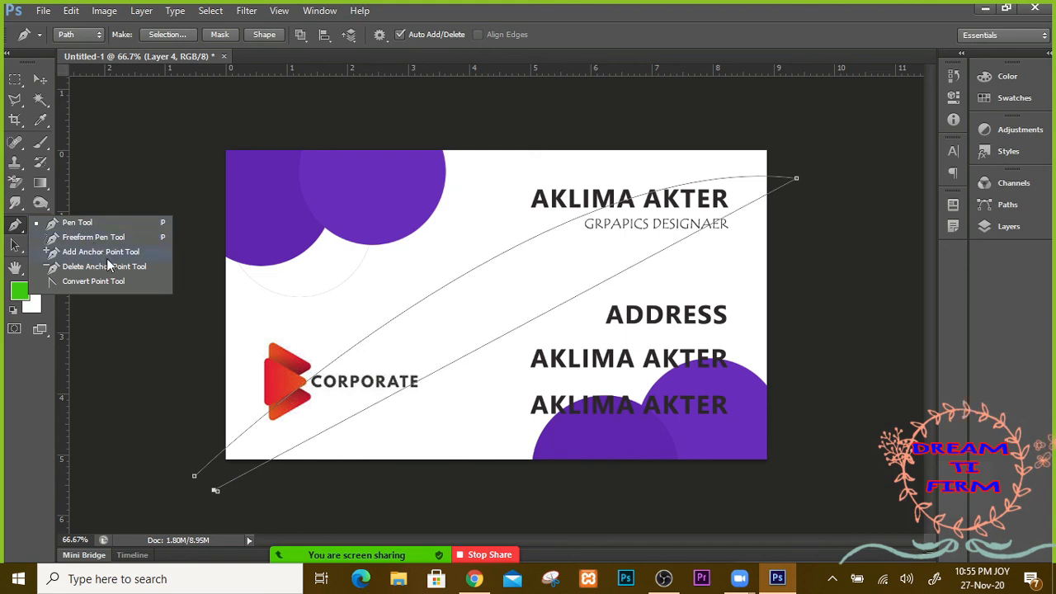
Step: Insert an anchor midway on the path's lower edge and drag its handles into a wave curl
{"action": "left_click", "coordinate": [123, 252]}
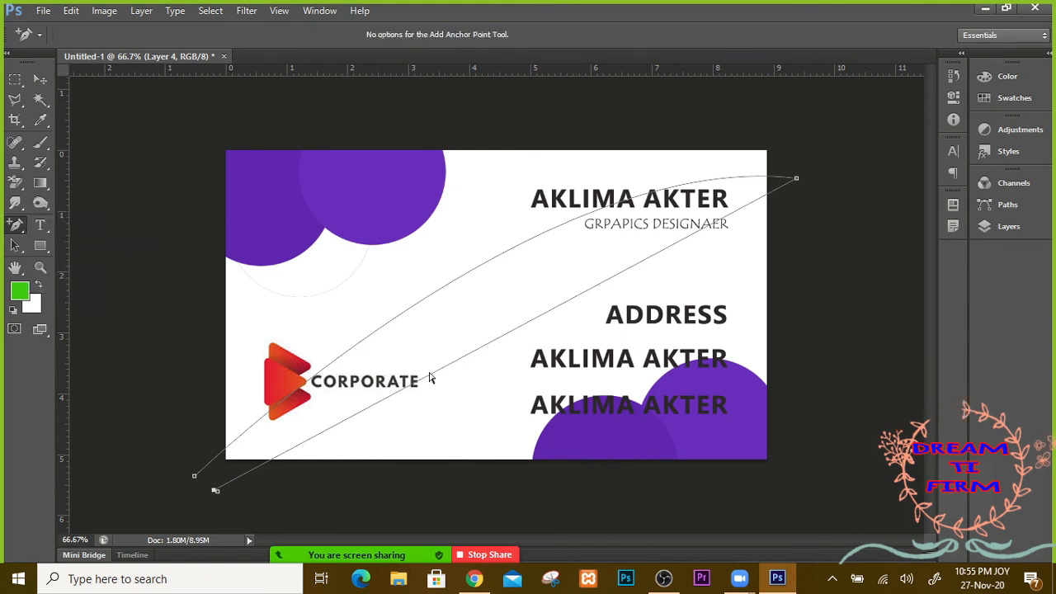
{"action": "left_click", "coordinate": [500, 337]}
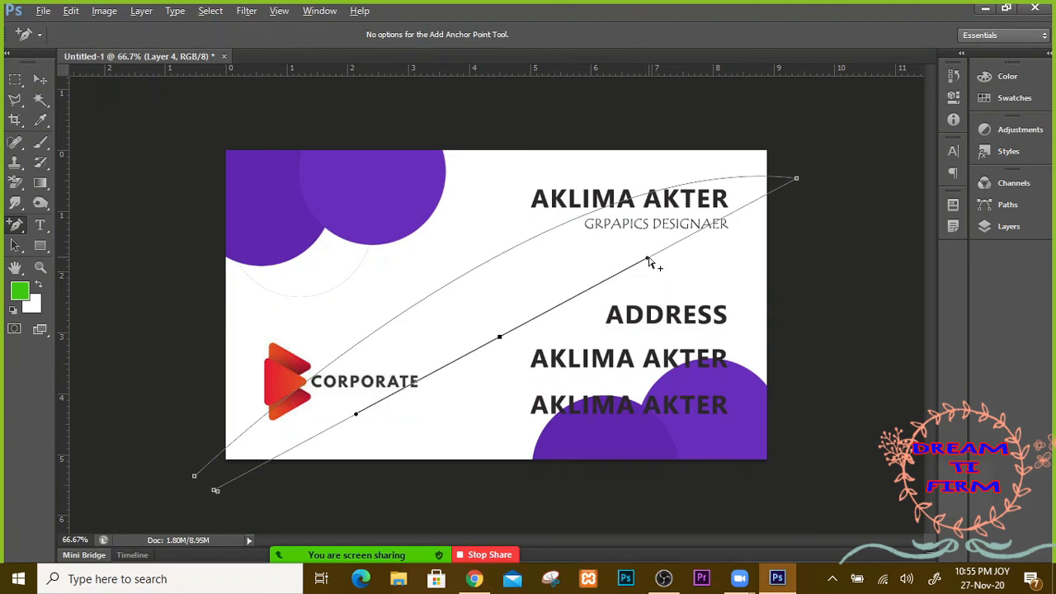
{"action": "left_click_drag", "start_coordinate": [648, 261], "coordinate": [249, 241]}
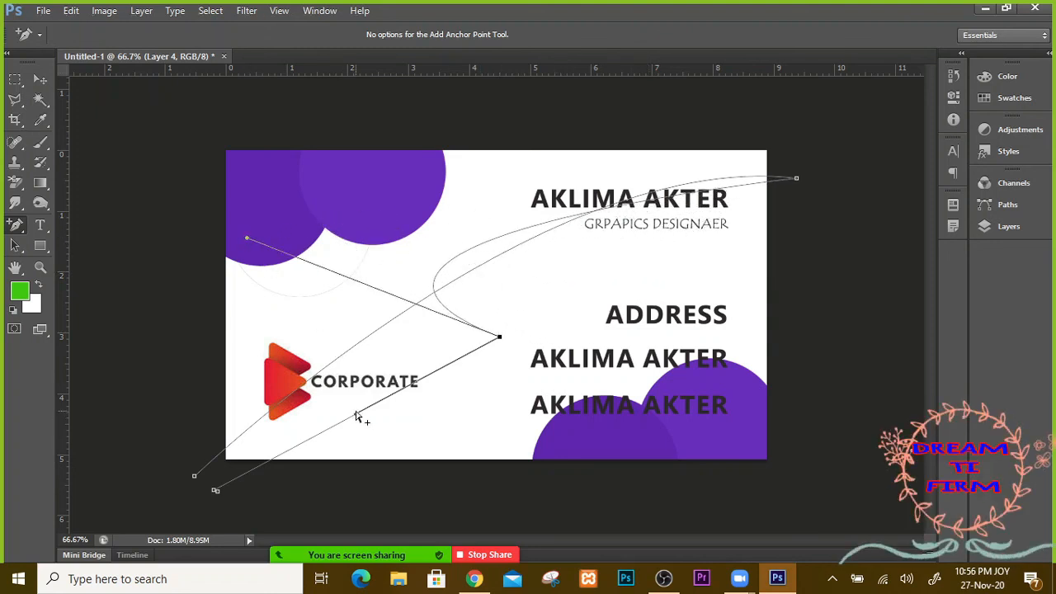
{"action": "left_click_drag", "start_coordinate": [355, 419], "coordinate": [365, 323]}
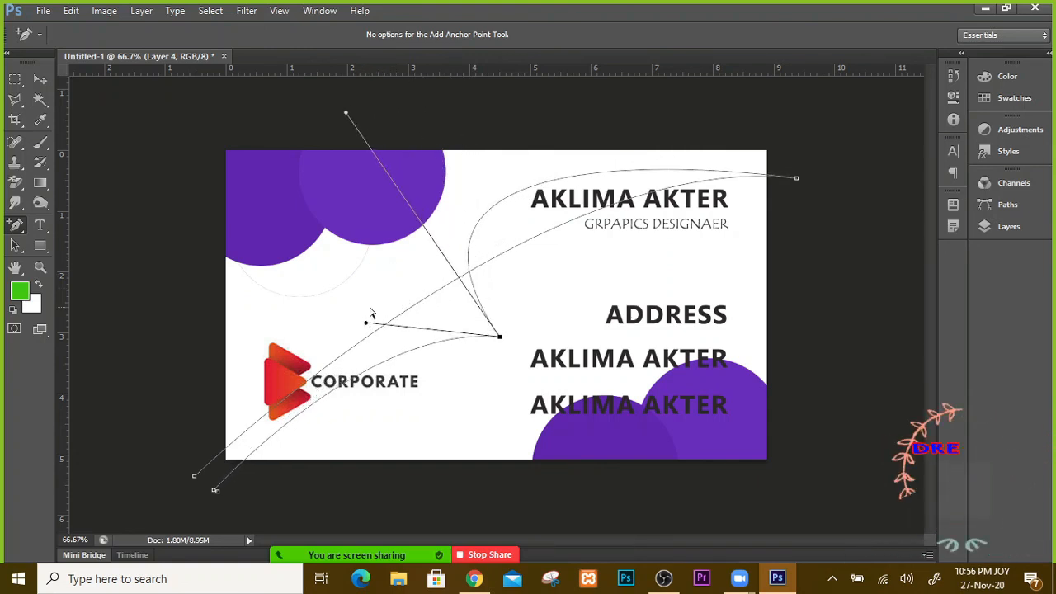
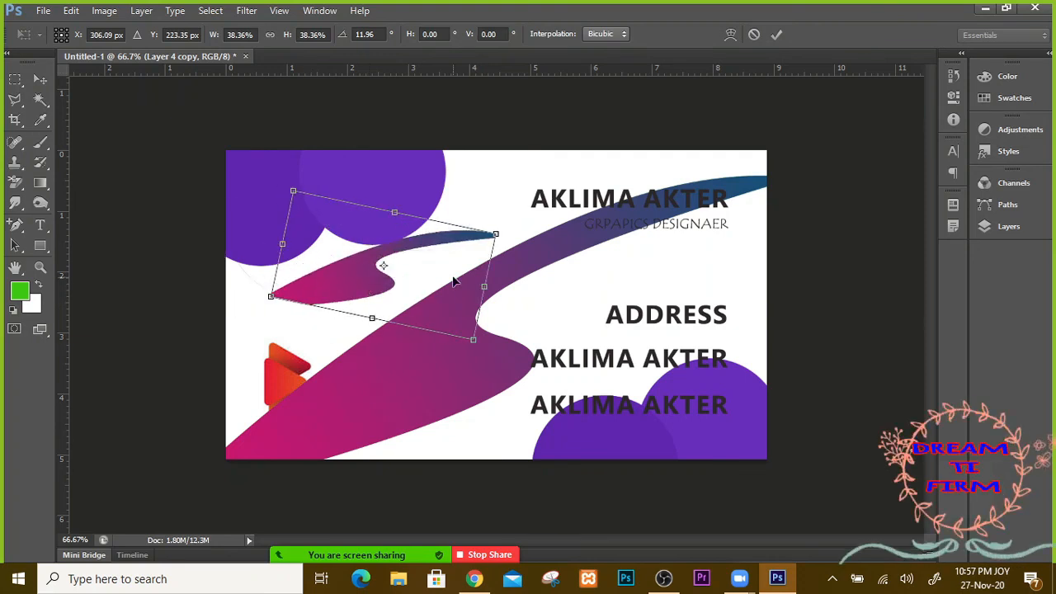
Step: Commit the transform of the smaller, rotated swoosh copy
{"action": "key", "text": "Return"}
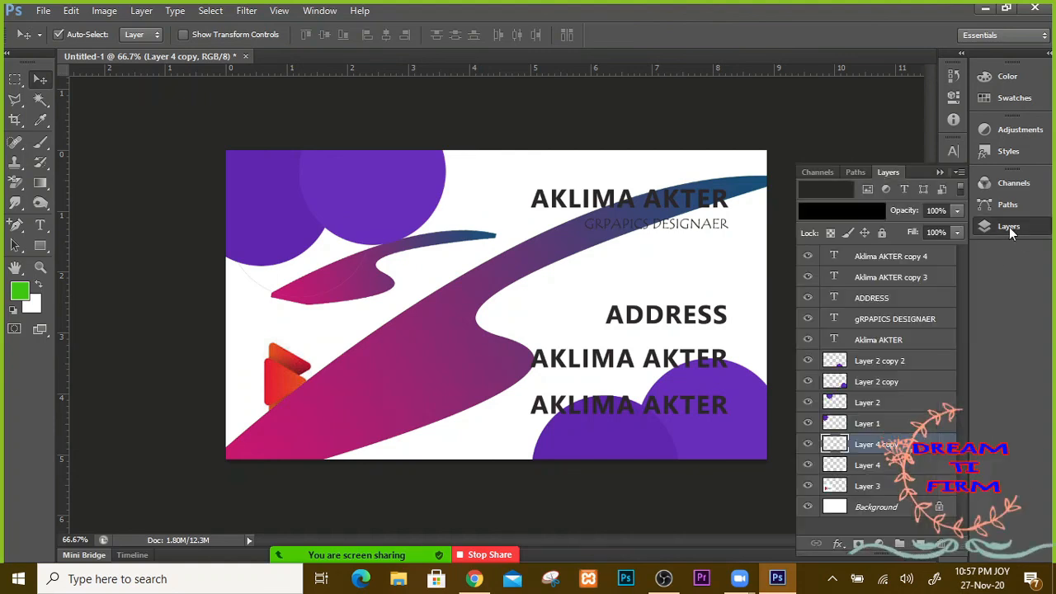
Step: Restack Layer 4, Layer 4 copy and Layer 3 so Layer 3 sits just above Background
{"action": "left_click", "coordinate": [1008, 226]}
{"action": "left_click_drag", "start_coordinate": [854, 466], "coordinate": [858, 495]}
{"action": "left_click_drag", "start_coordinate": [853, 445], "coordinate": [881, 495]}
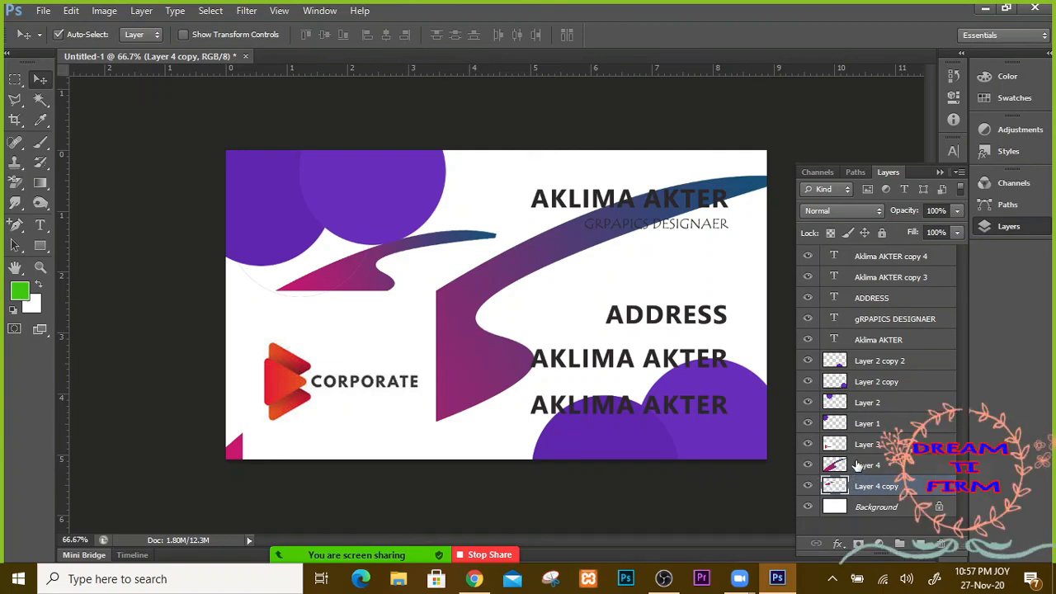
{"action": "left_click_drag", "start_coordinate": [855, 470], "coordinate": [855, 440]}
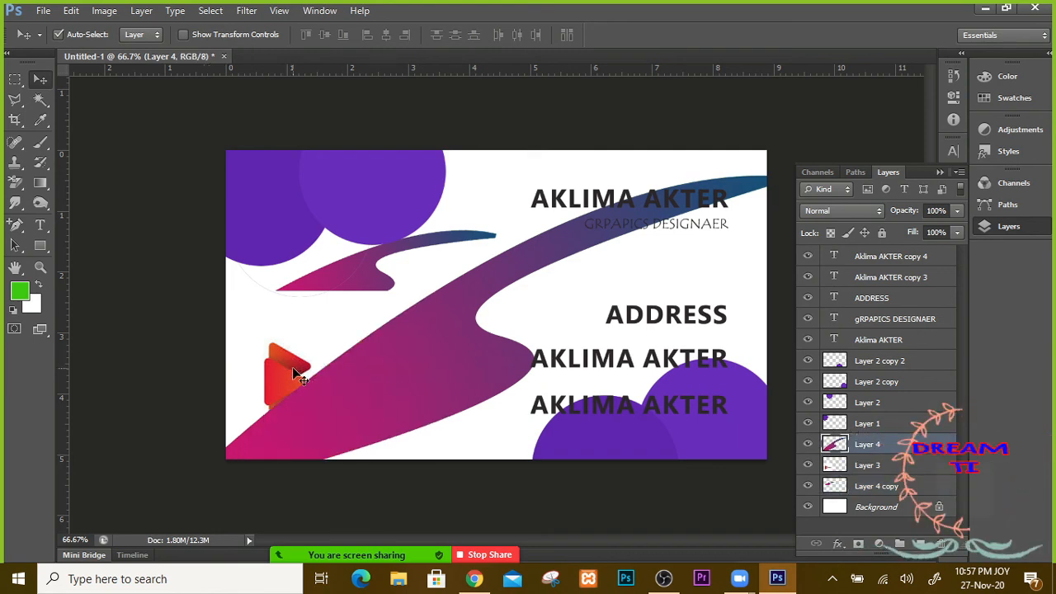
{"action": "left_click", "coordinate": [867, 468]}
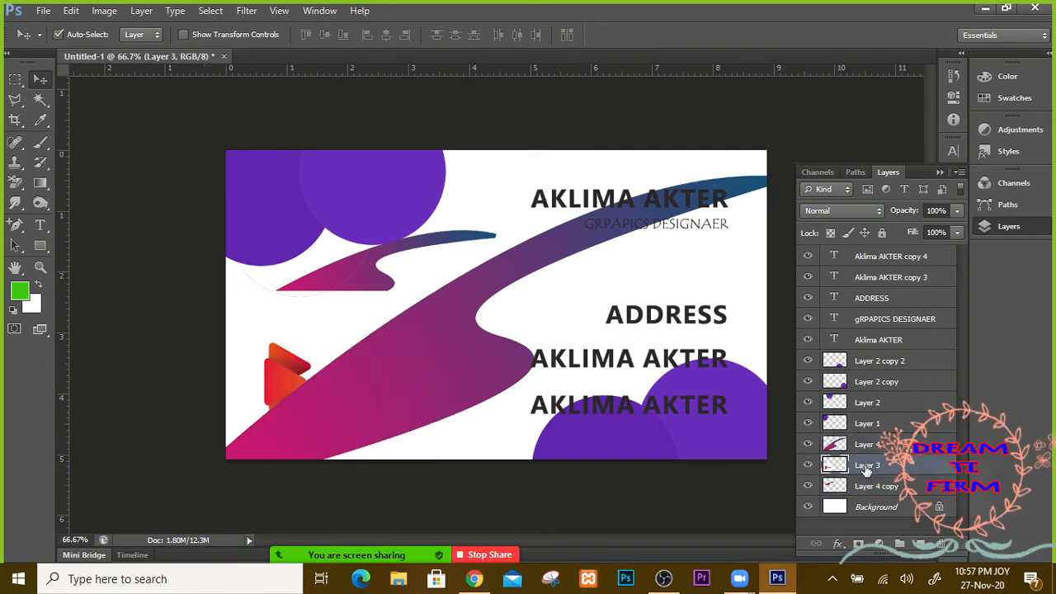
{"action": "left_click_drag", "start_coordinate": [870, 468], "coordinate": [866, 437]}
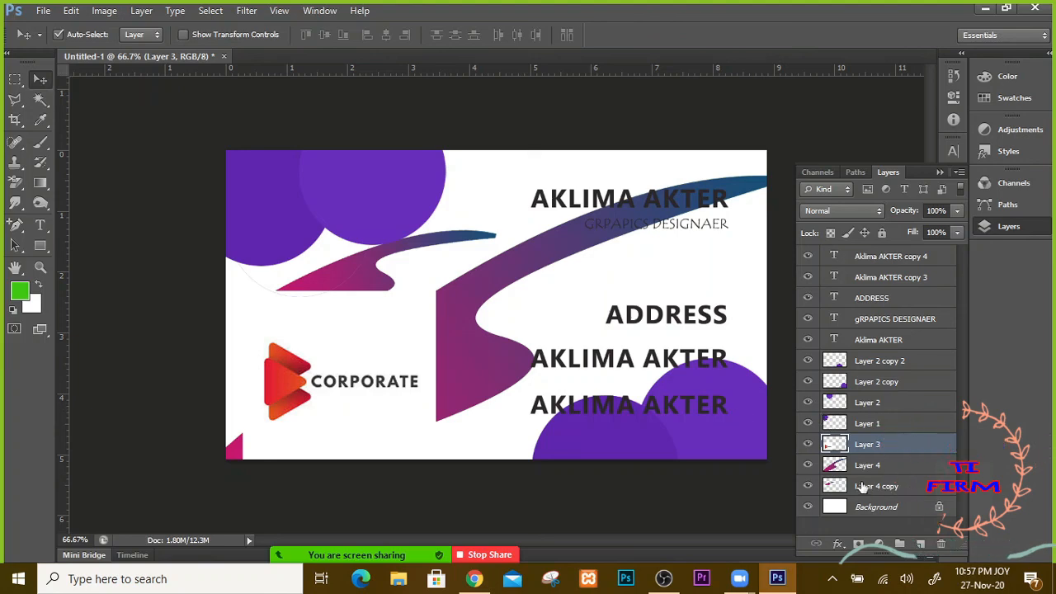
{"action": "left_click_drag", "start_coordinate": [862, 446], "coordinate": [866, 494]}
Step: Reposition the large swoosh, the CORPORATE logo and the smaller swoosh toward the card's left edge
{"action": "left_click_drag", "start_coordinate": [459, 372], "coordinate": [598, 279]}
{"action": "left_click_drag", "start_coordinate": [582, 357], "coordinate": [459, 426]}
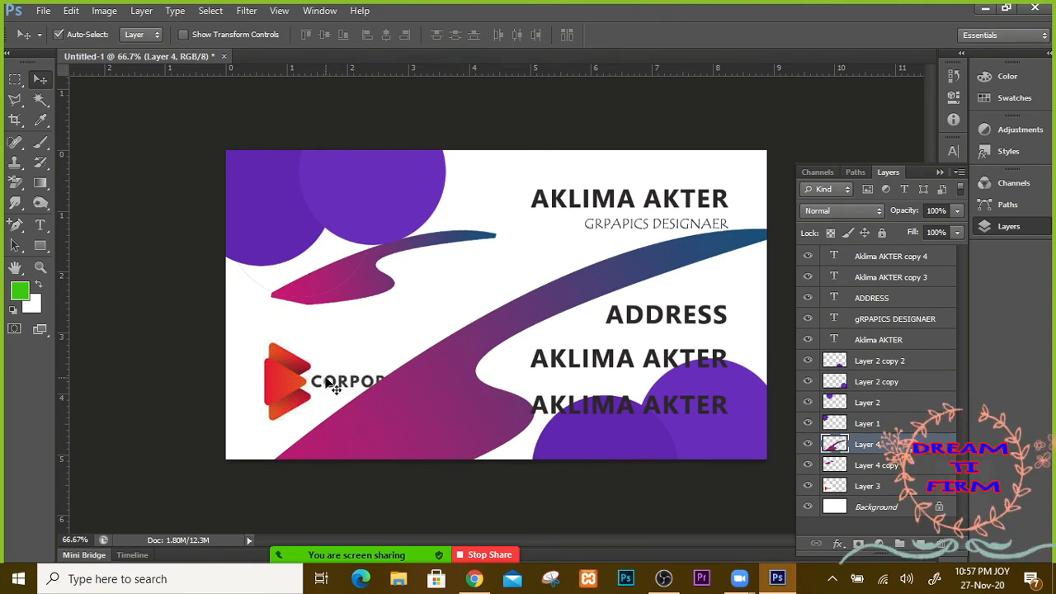
{"action": "left_click_drag", "start_coordinate": [291, 379], "coordinate": [262, 361]}
{"action": "left_click_drag", "start_coordinate": [343, 295], "coordinate": [255, 310]}
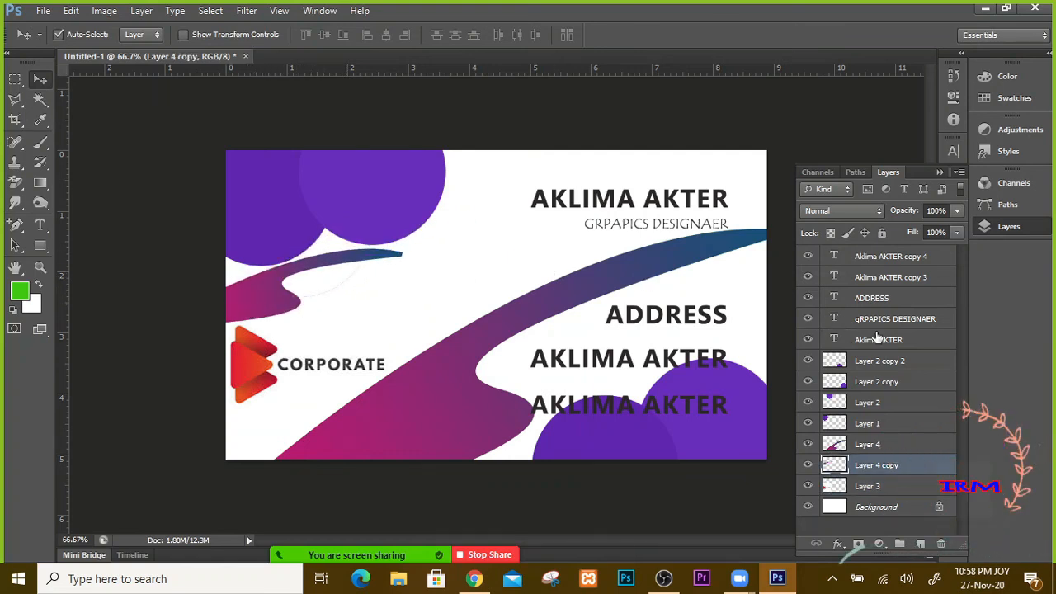
{"action": "left_click", "coordinate": [940, 173]}
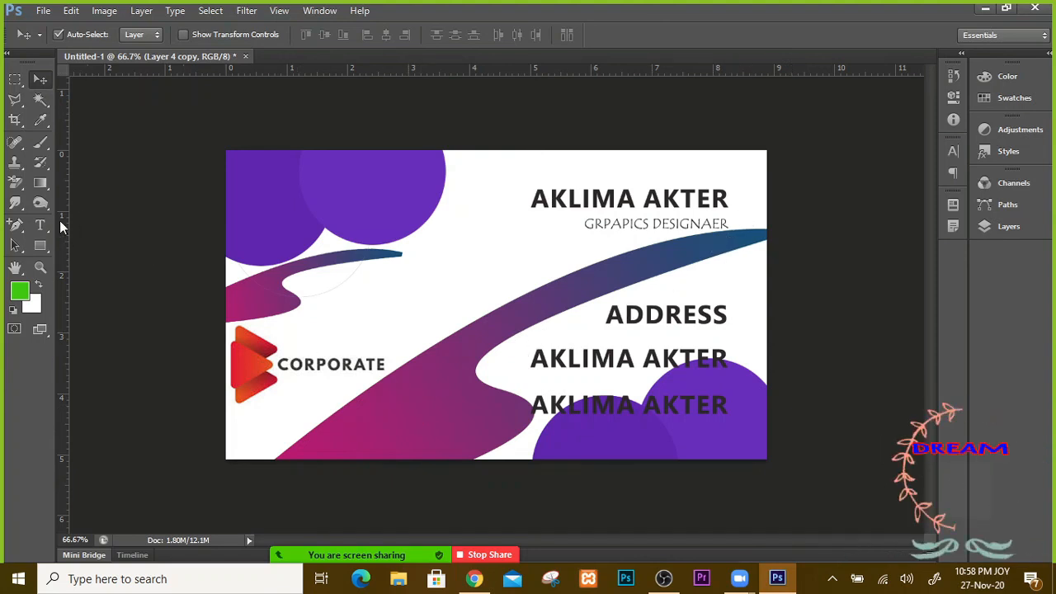
Step: Choose the Spectrum gradient, test a diagonal rainbow fill, then undo it
{"action": "left_click", "coordinate": [41, 182]}
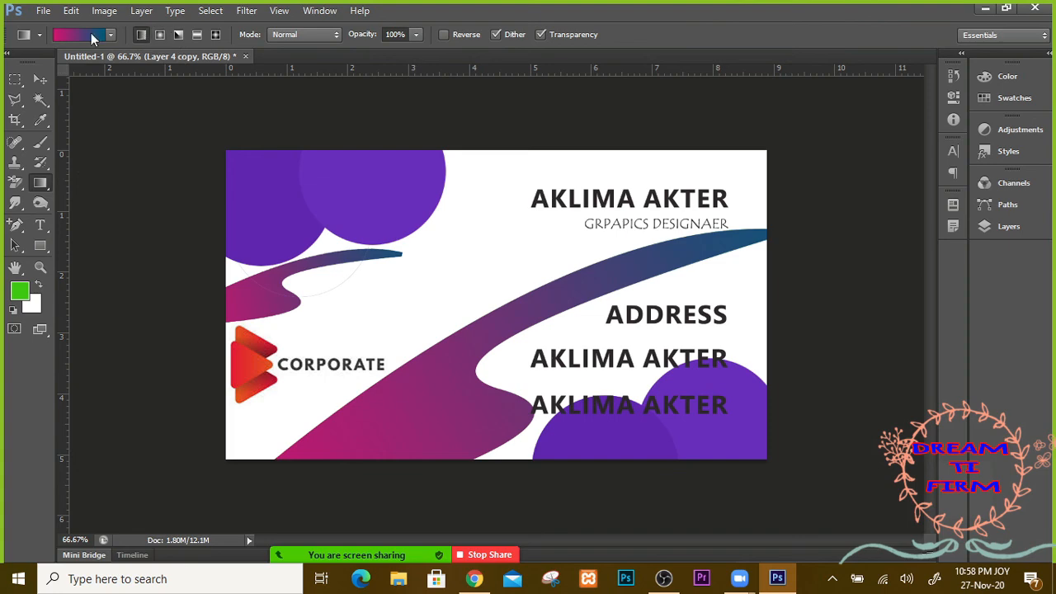
{"action": "left_click", "coordinate": [92, 38]}
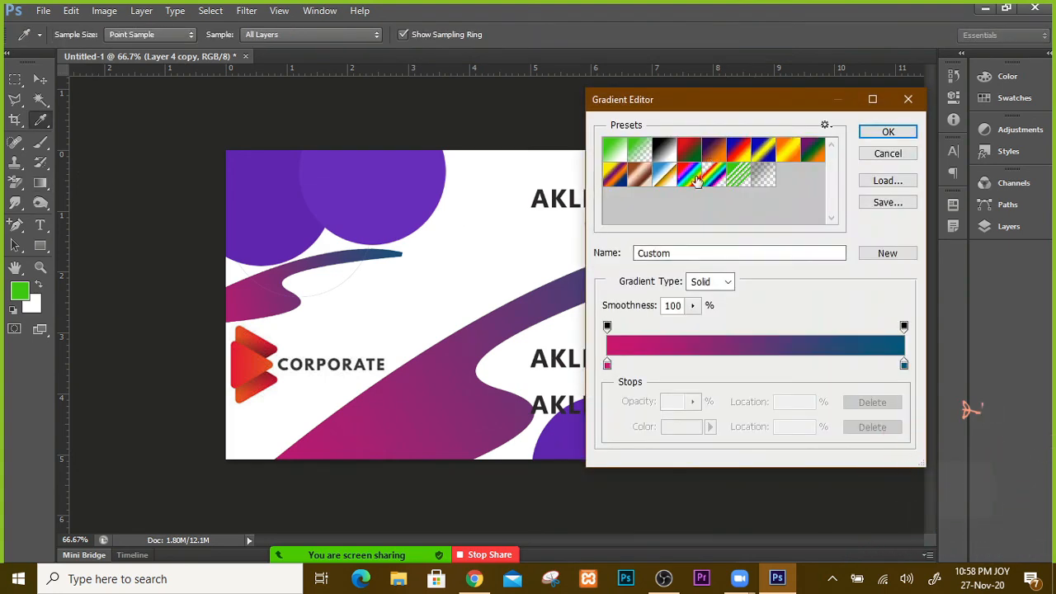
{"action": "left_click", "coordinate": [697, 180]}
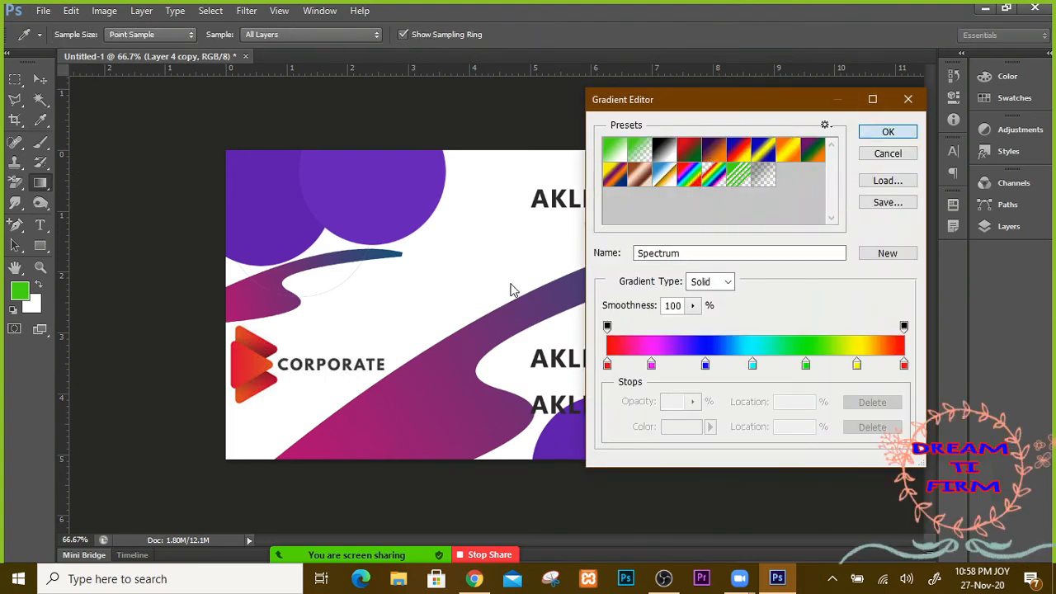
{"action": "key", "text": "Return"}
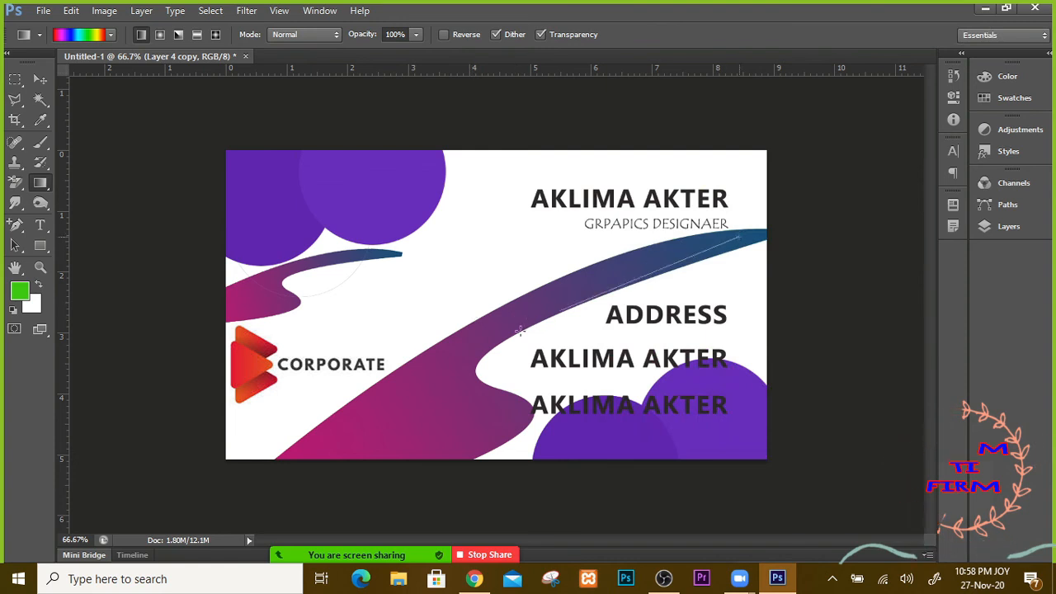
{"action": "left_click_drag", "start_coordinate": [735, 239], "coordinate": [335, 458]}
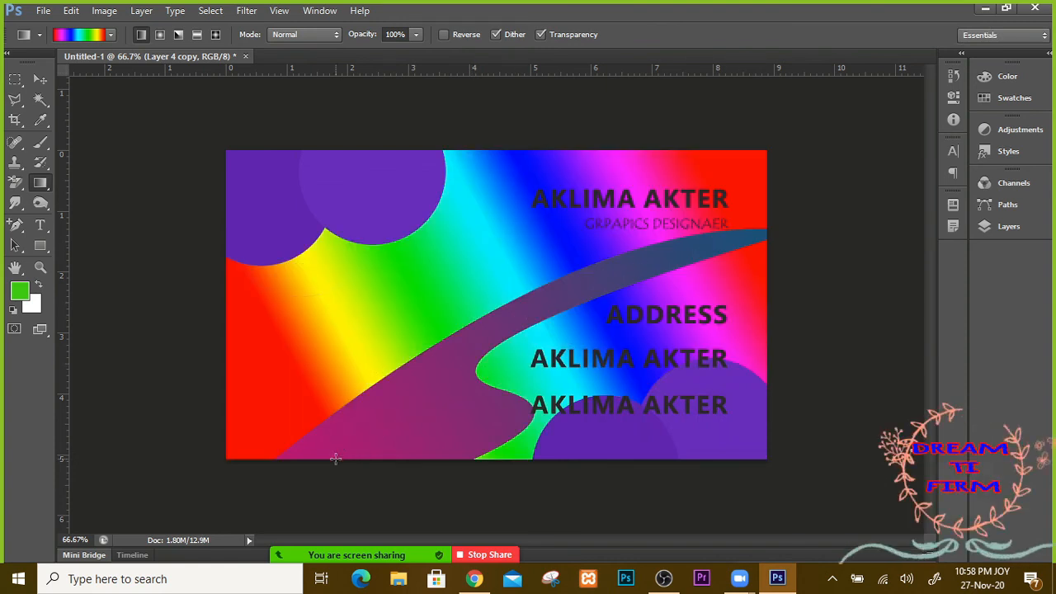
{"action": "key", "text": "ctrl+z"}
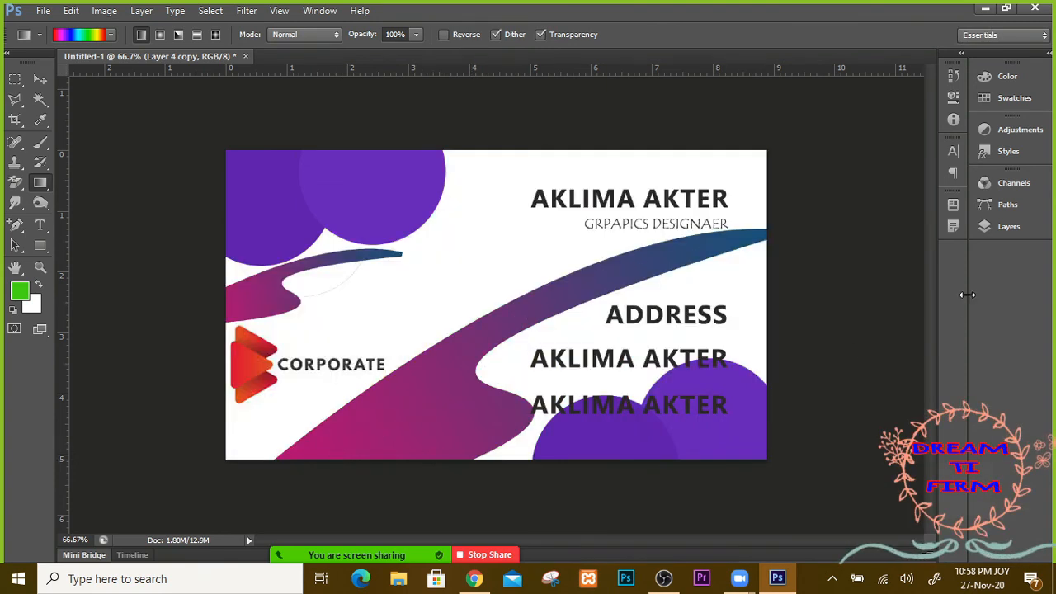
Step: Load the large swoosh's outline from Layer 4 as a selection
{"action": "left_click", "coordinate": [1008, 226]}
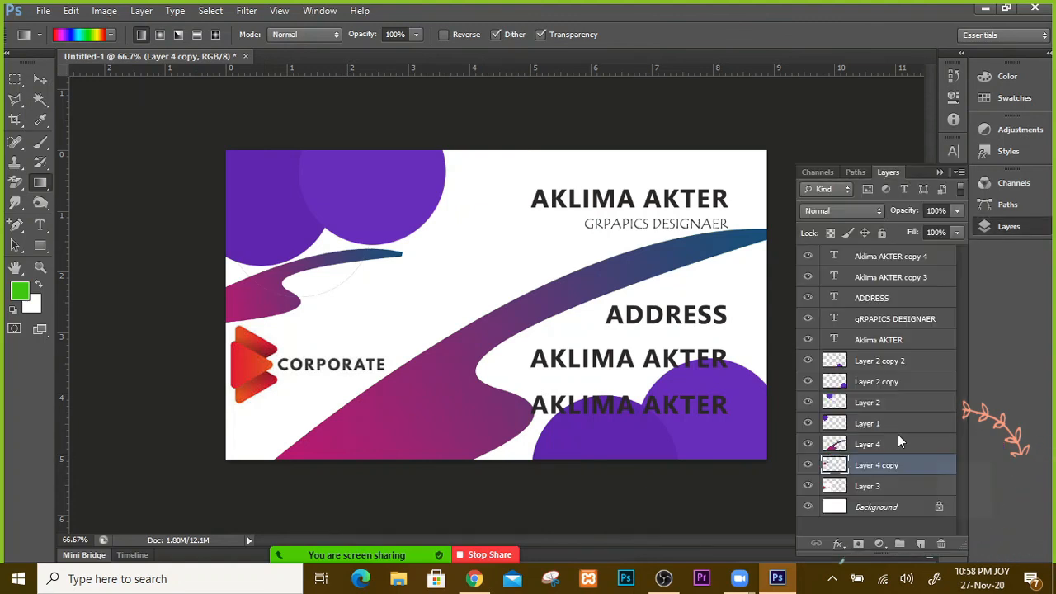
{"action": "left_click", "coordinate": [837, 445], "text": "shift"}
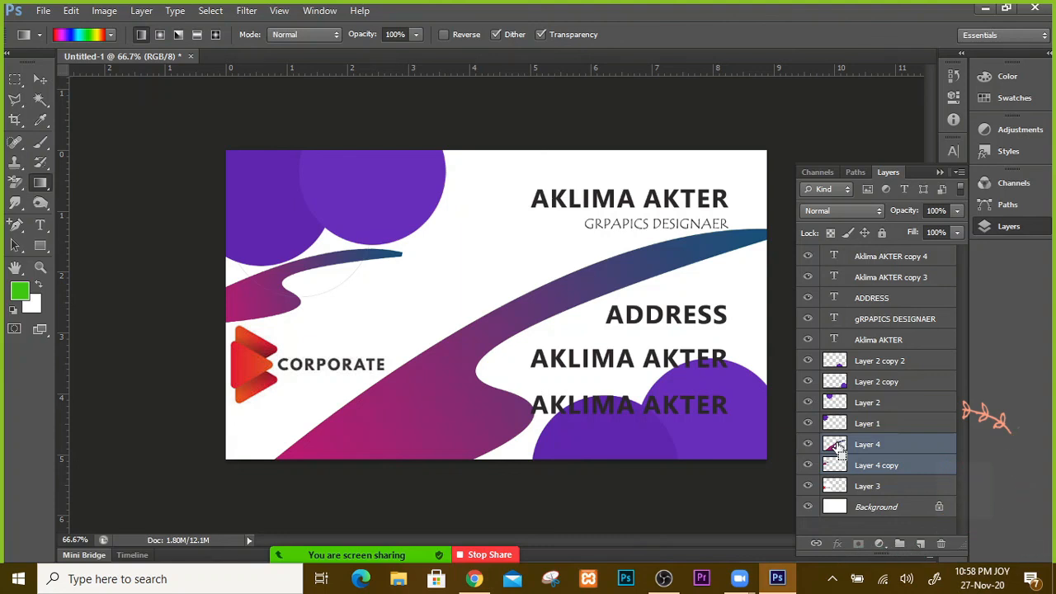
{"action": "key", "text": "ctrl+z"}
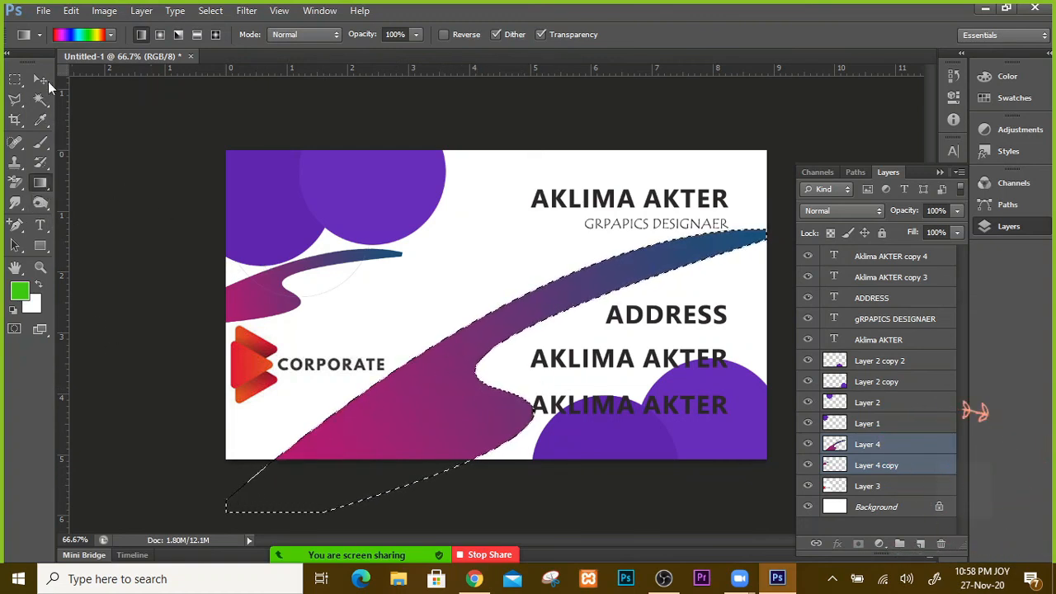
Step: Make Layer 4 the only selected layer, load its swoosh outline, and test a rainbow fill
{"action": "key", "text": "v"}
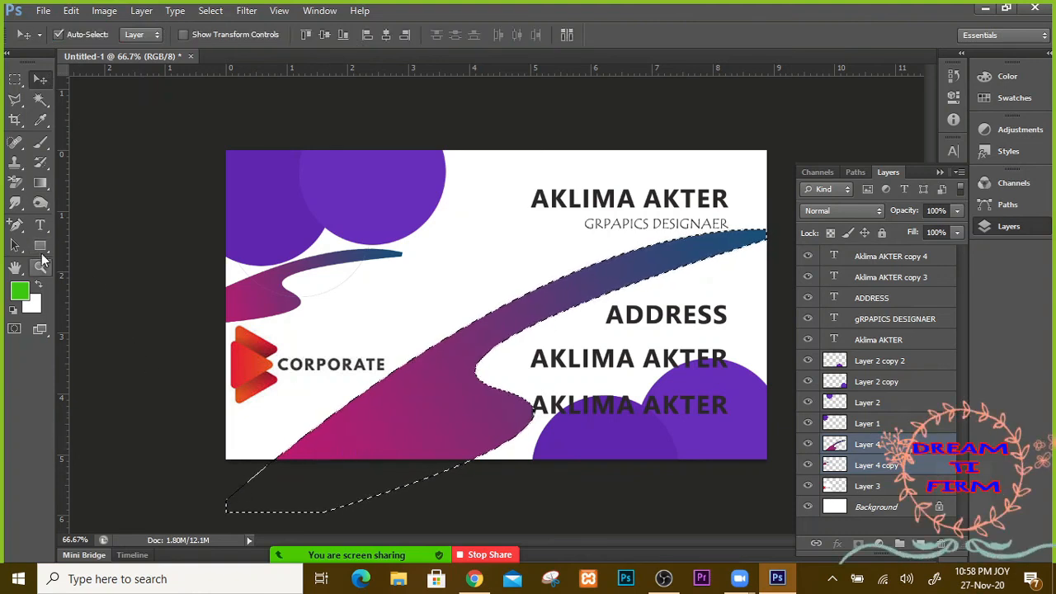
{"action": "left_click", "coordinate": [45, 185]}
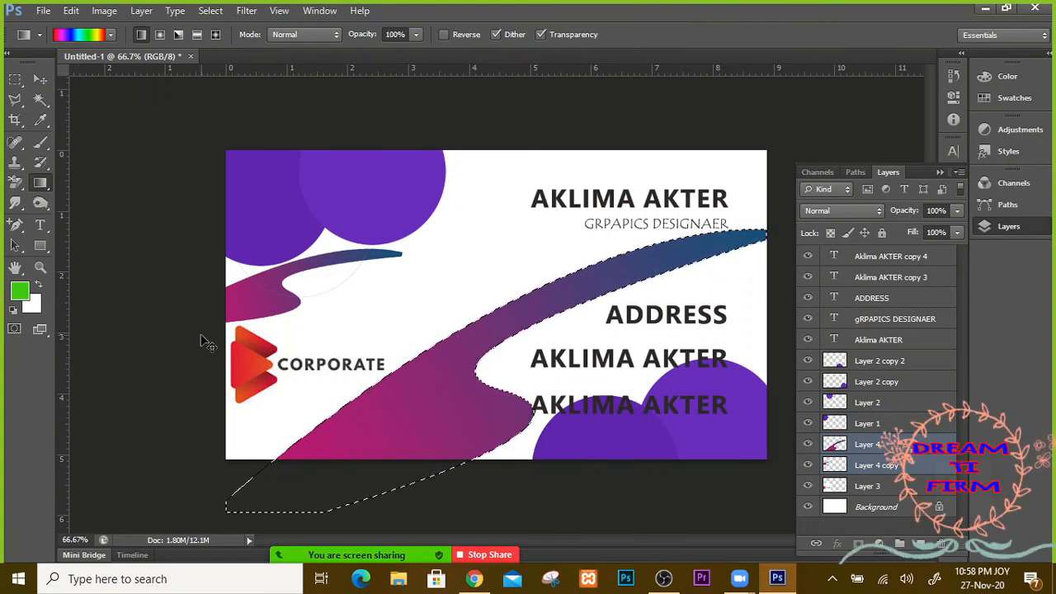
{"action": "key", "text": "ctrl+d"}
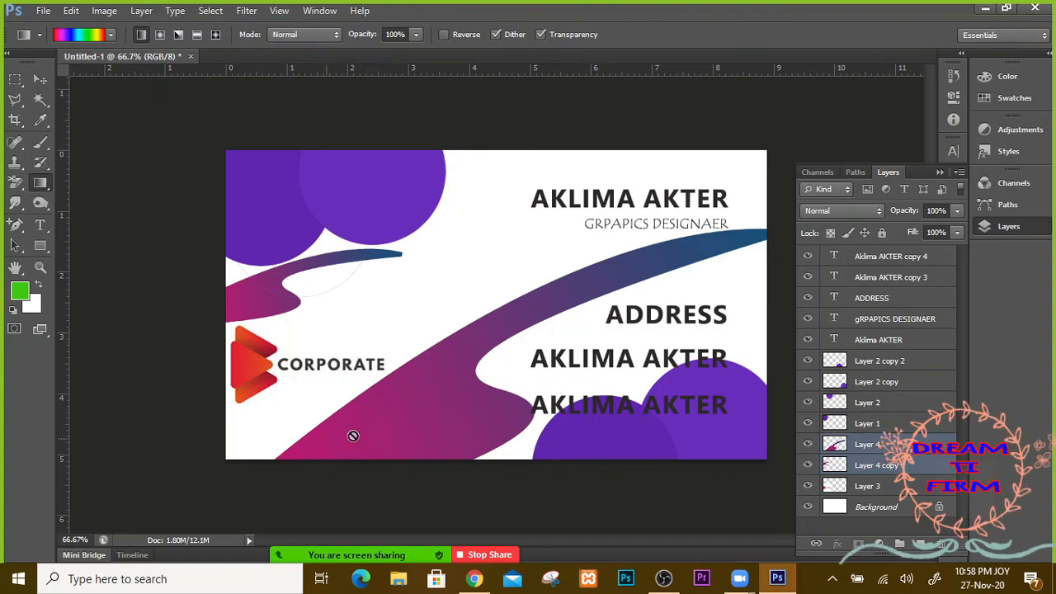
{"action": "left_click", "coordinate": [397, 429]}
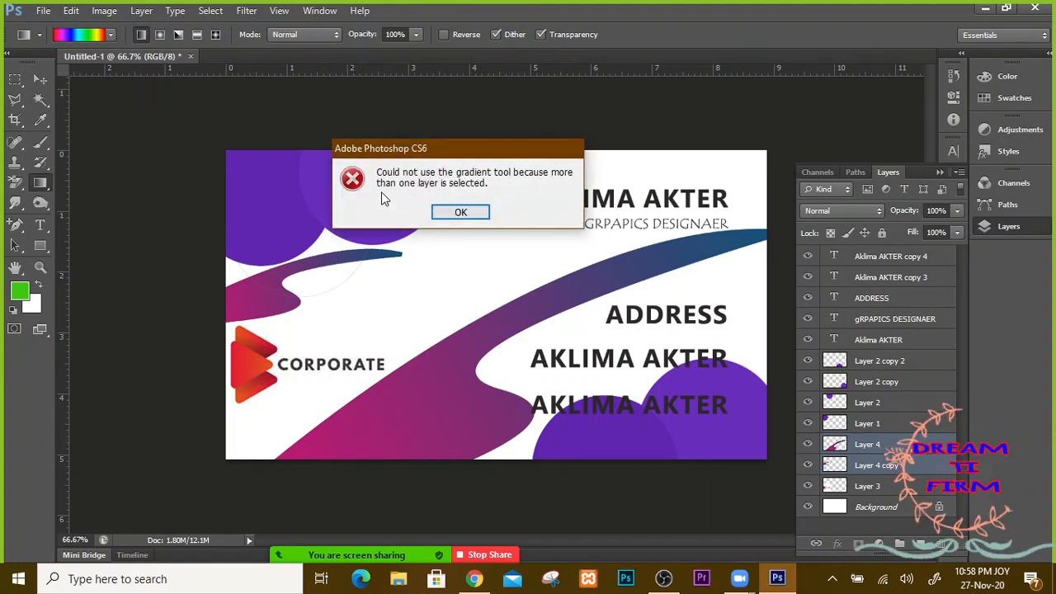
{"action": "left_click", "coordinate": [467, 212]}
{"action": "left_click", "coordinate": [880, 467]}
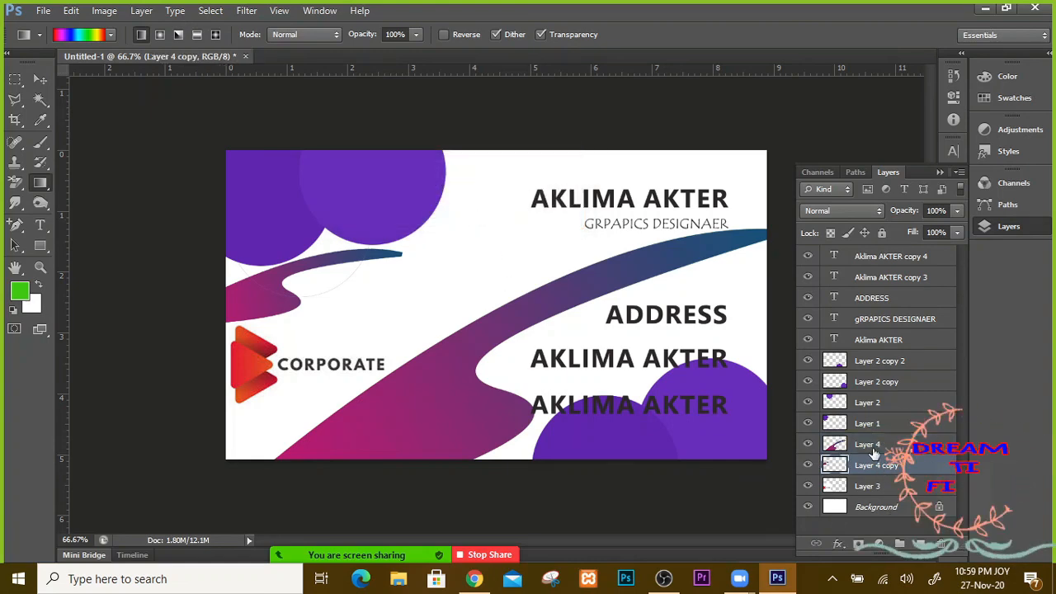
{"action": "left_click", "coordinate": [837, 446]}
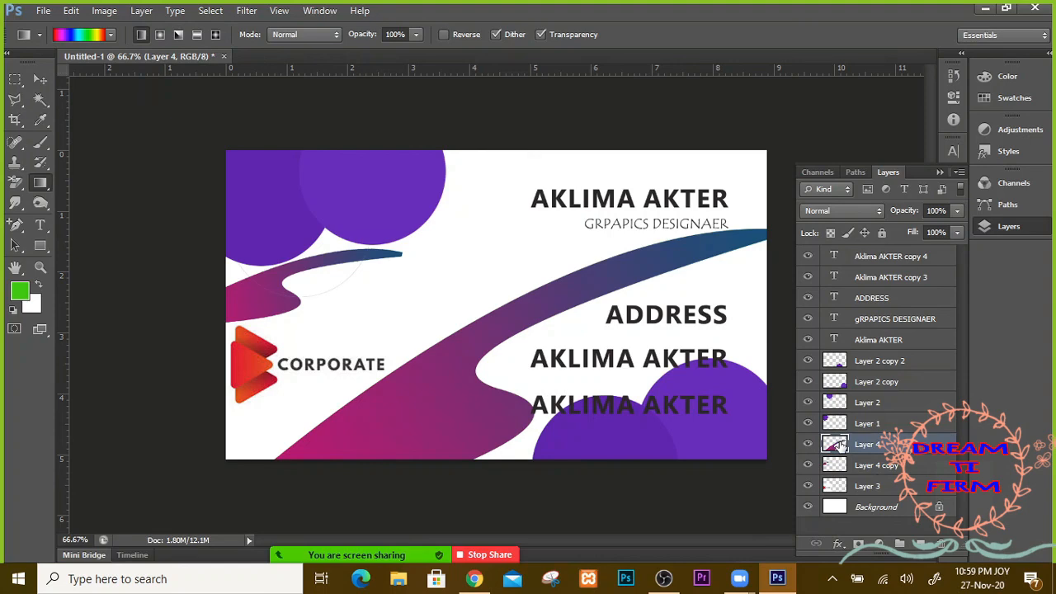
{"action": "left_click", "coordinate": [836, 446], "text": "ctrl"}
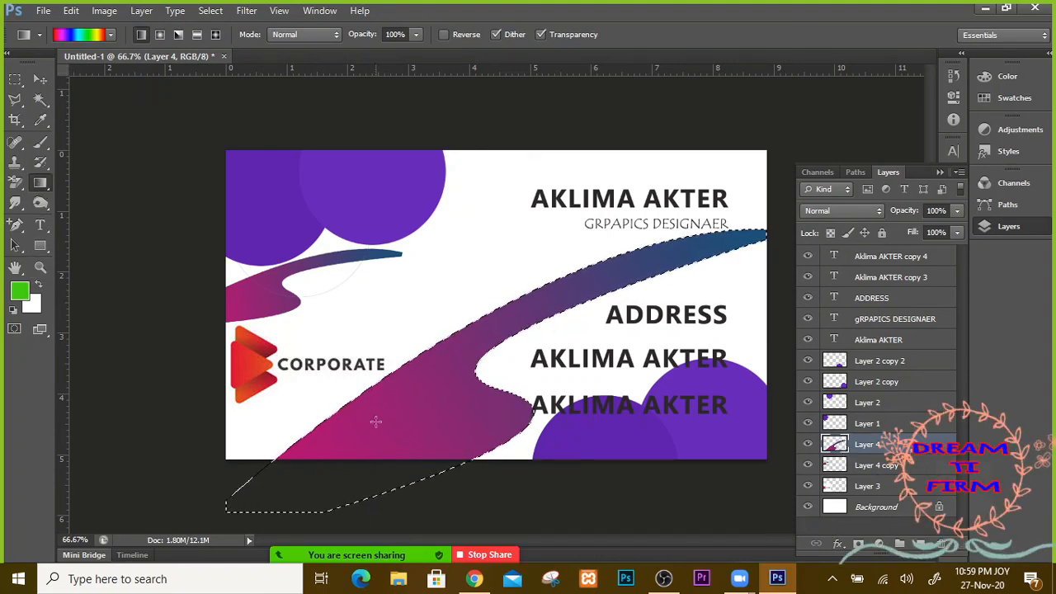
{"action": "left_click_drag", "start_coordinate": [277, 503], "coordinate": [835, 169]}
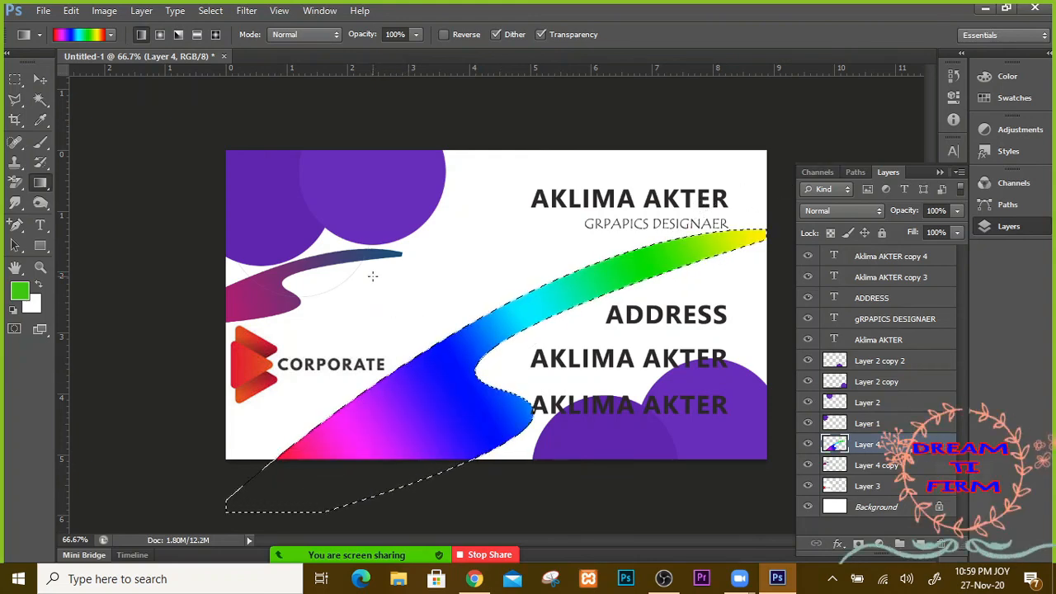
{"action": "key", "text": "ctrl+z"}
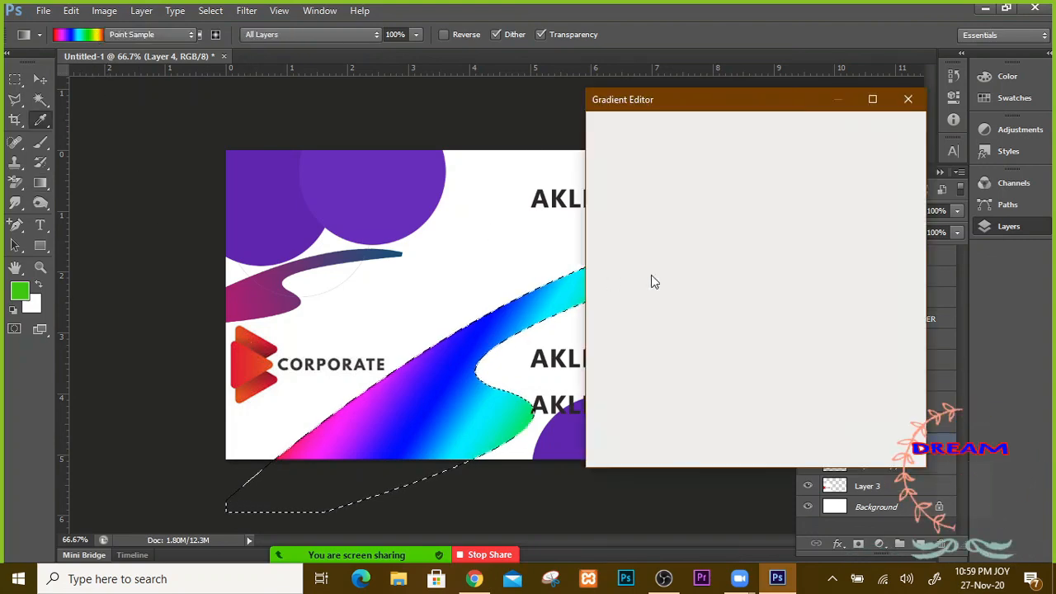
Step: Fill the swoosh with the Blue, Yellow, Blue gradient and deselect it
{"action": "left_click", "coordinate": [747, 177]}
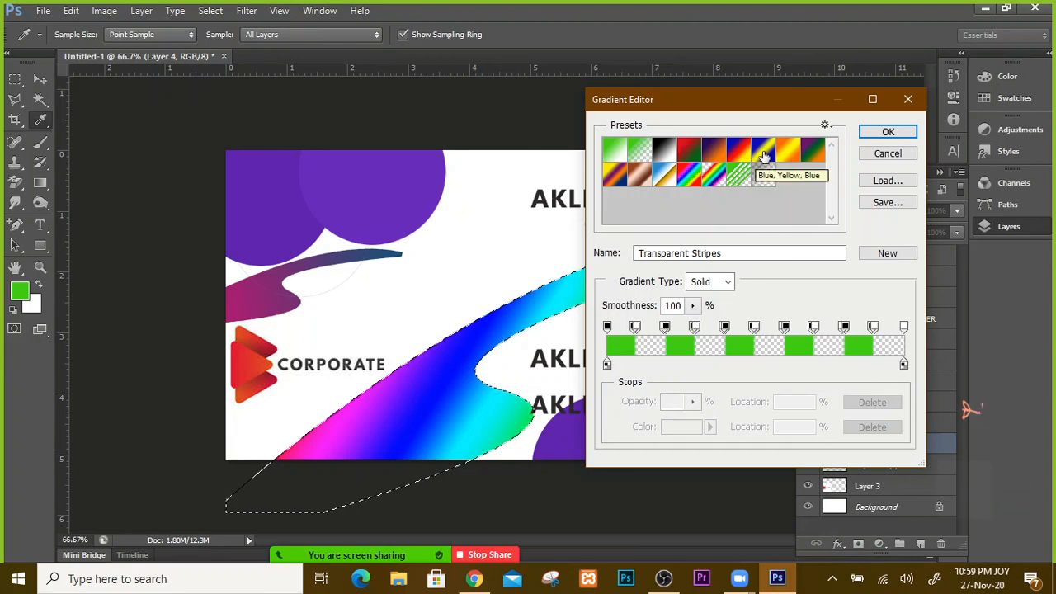
{"action": "left_click", "coordinate": [763, 149]}
{"action": "key", "text": "Return"}
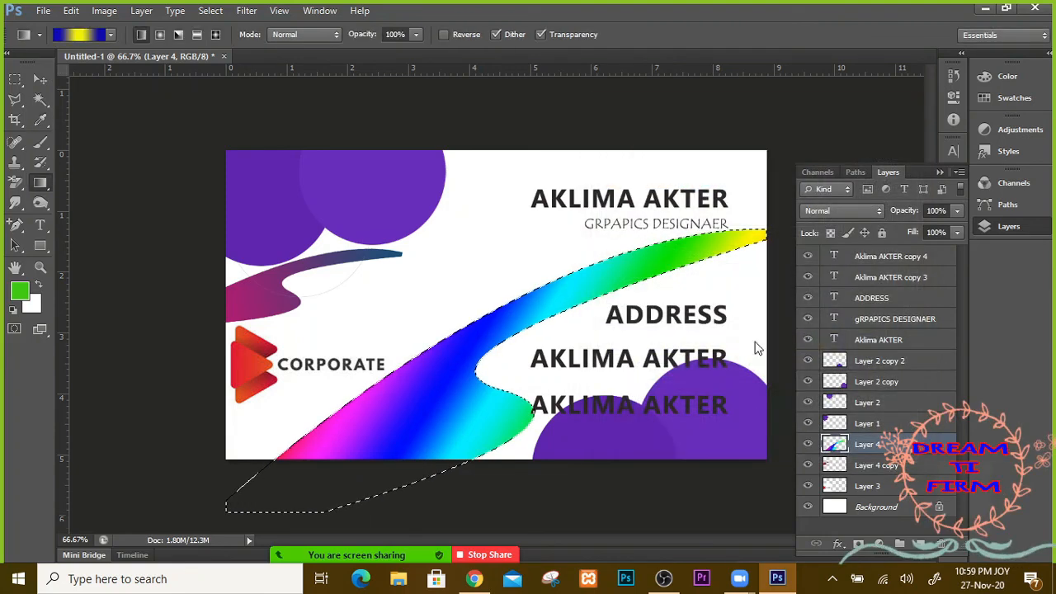
{"action": "left_click_drag", "start_coordinate": [328, 479], "coordinate": [328, 481]}
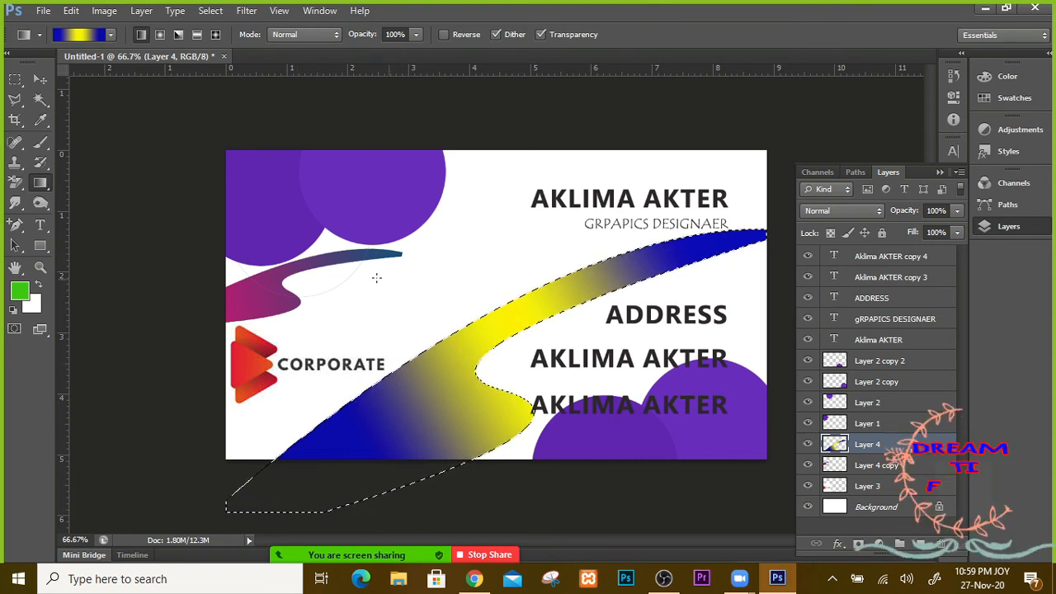
{"action": "left_click", "coordinate": [40, 80]}
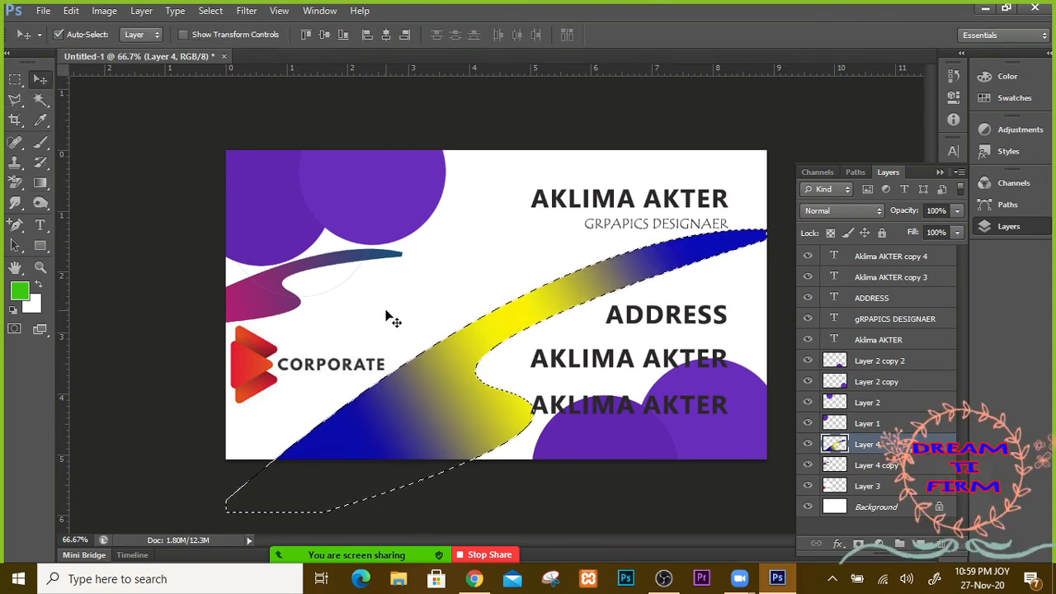
{"action": "key", "text": "ctrl+d"}
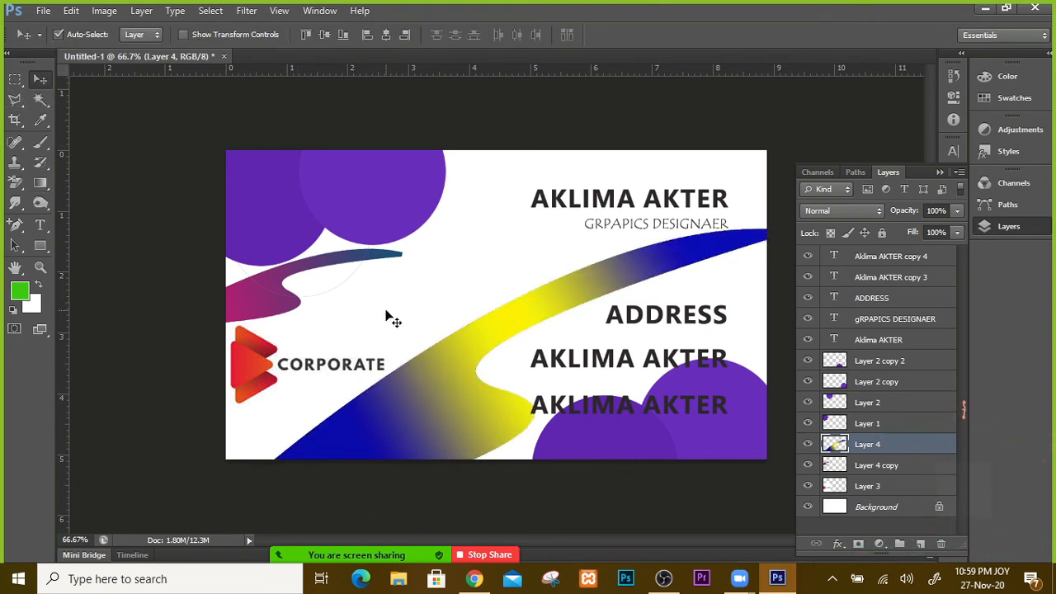
Step: Add Layer 5 with a radial blue-yellow gradient and place it below Layer 3
{"action": "left_click", "coordinate": [921, 544]}
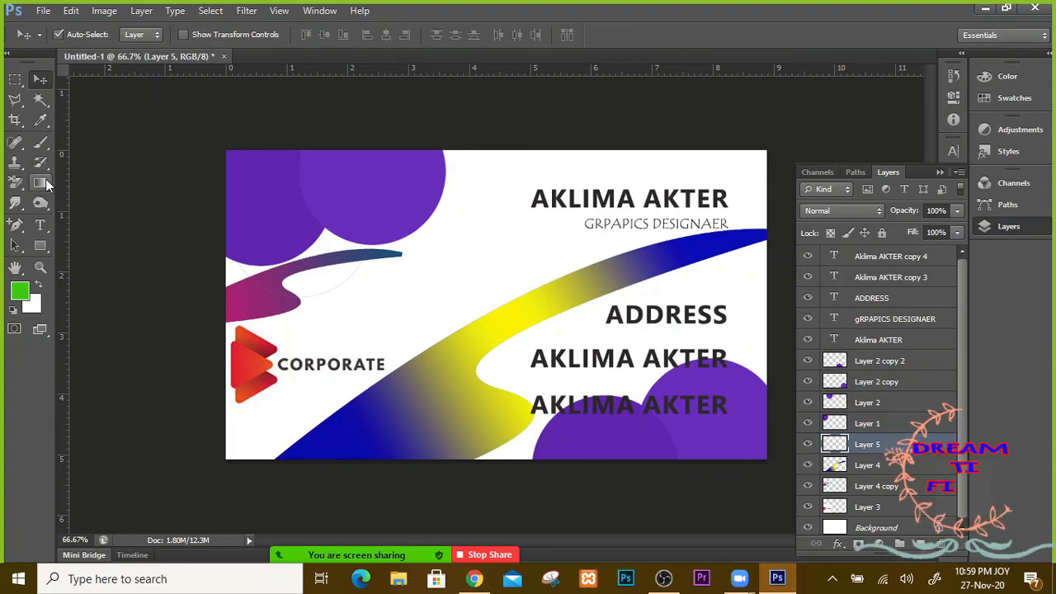
{"action": "key", "text": "g"}
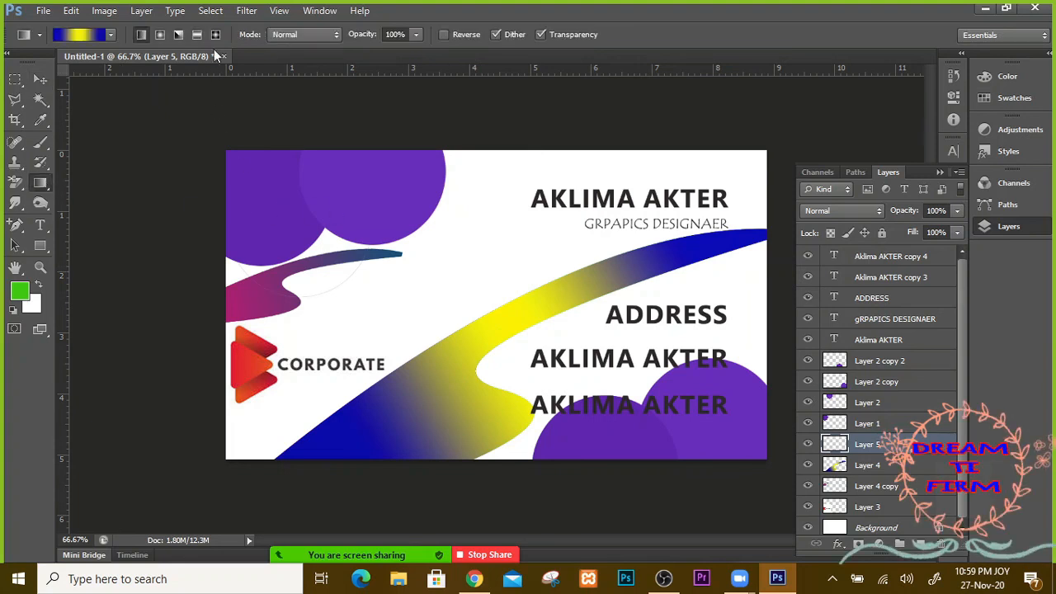
{"action": "left_click", "coordinate": [159, 34]}
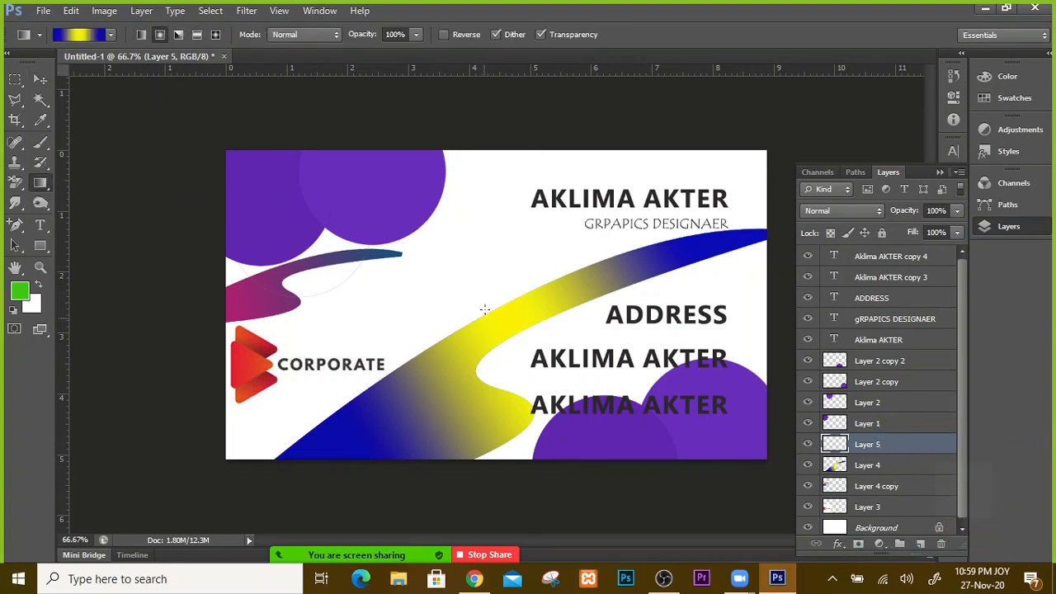
{"action": "left_click_drag", "start_coordinate": [468, 295], "coordinate": [783, 461]}
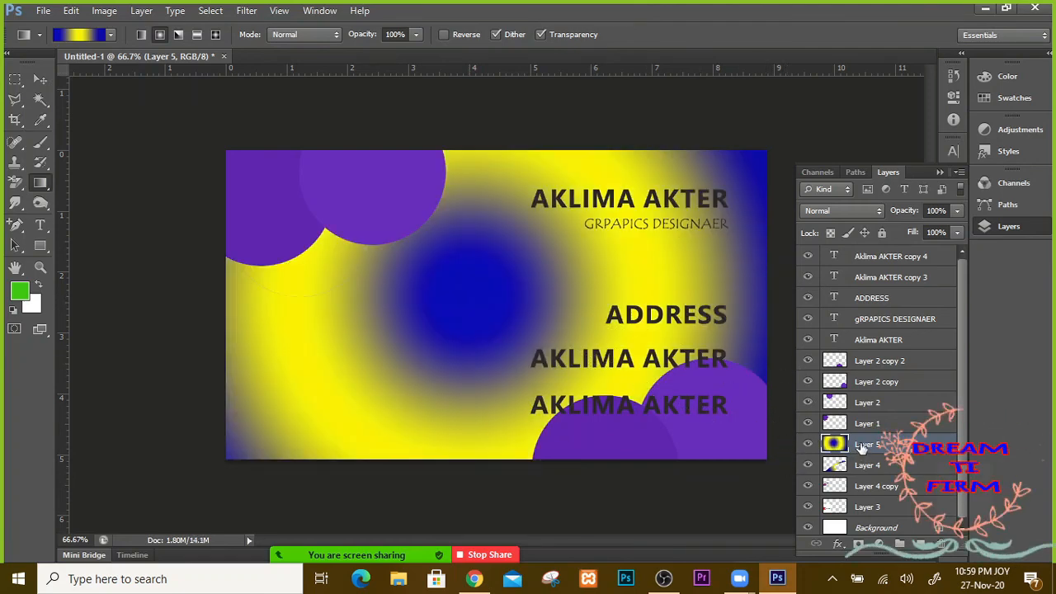
{"action": "left_click_drag", "start_coordinate": [830, 443], "coordinate": [872, 501]}
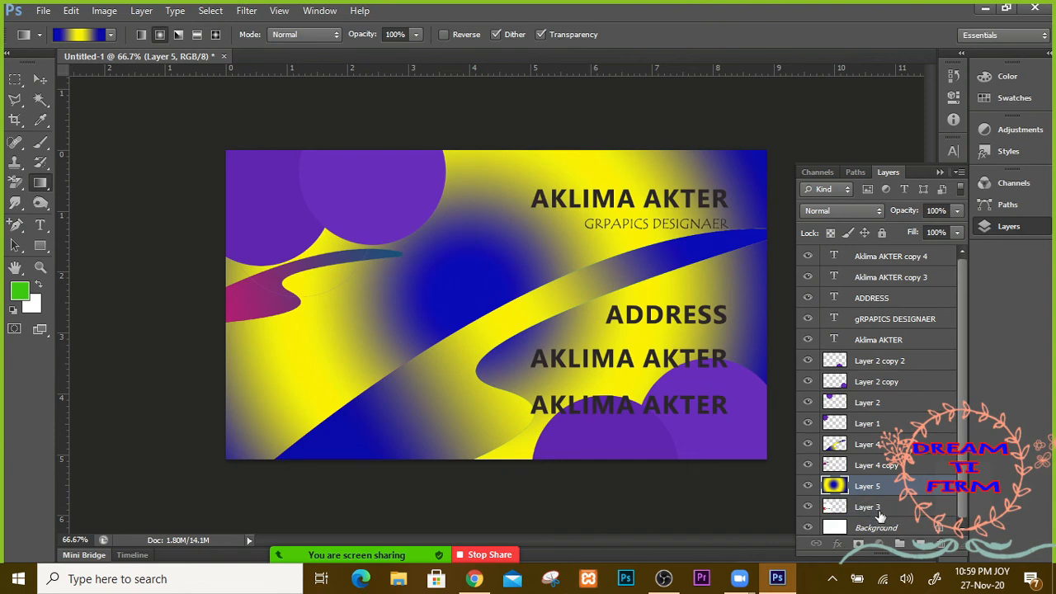
{"action": "left_click_drag", "start_coordinate": [866, 486], "coordinate": [864, 509]}
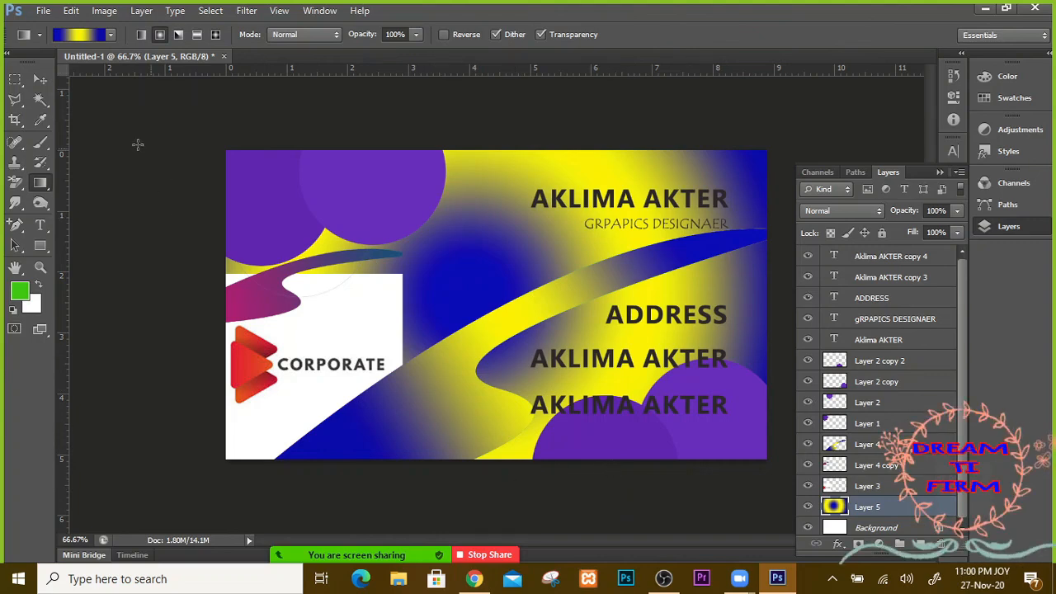
Step: Hide both swoosh layers, Layer 4 and Layer 4 copy
{"action": "left_click", "coordinate": [43, 82]}
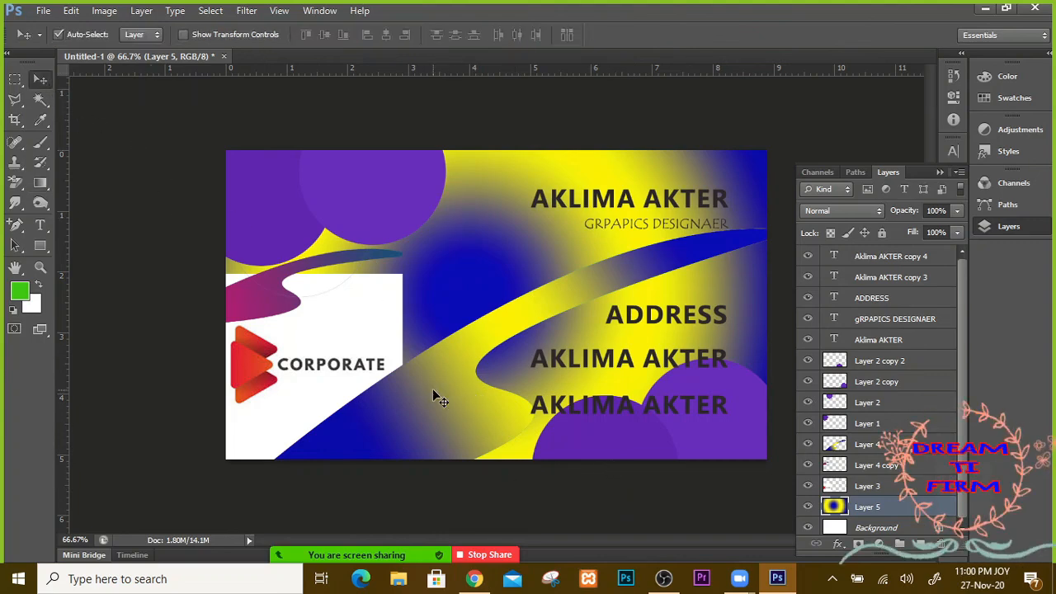
{"action": "left_click", "coordinate": [807, 444]}
{"action": "left_click", "coordinate": [808, 465]}
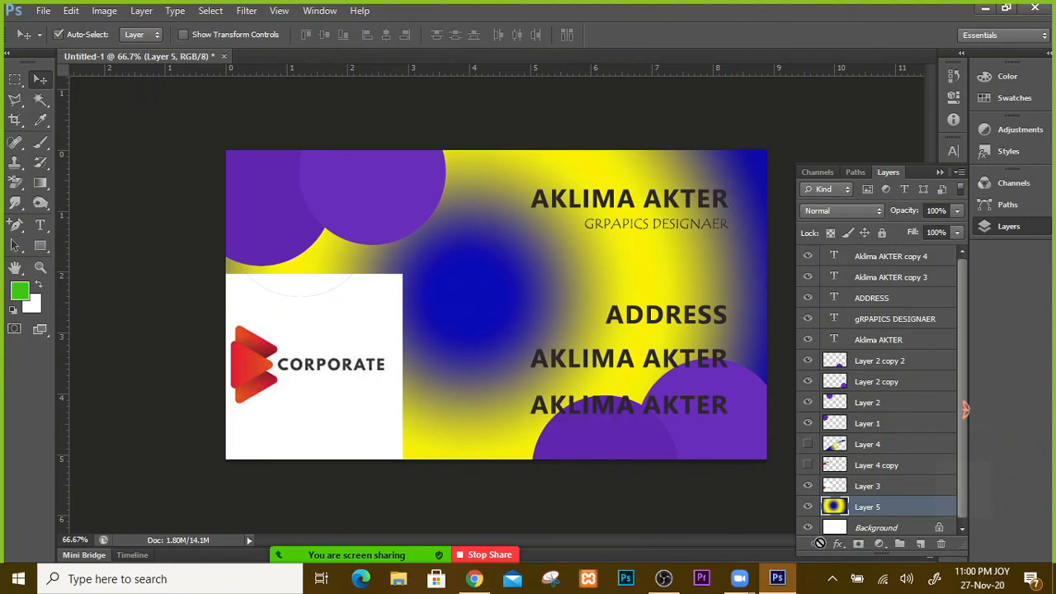
{"action": "key", "text": "g"}
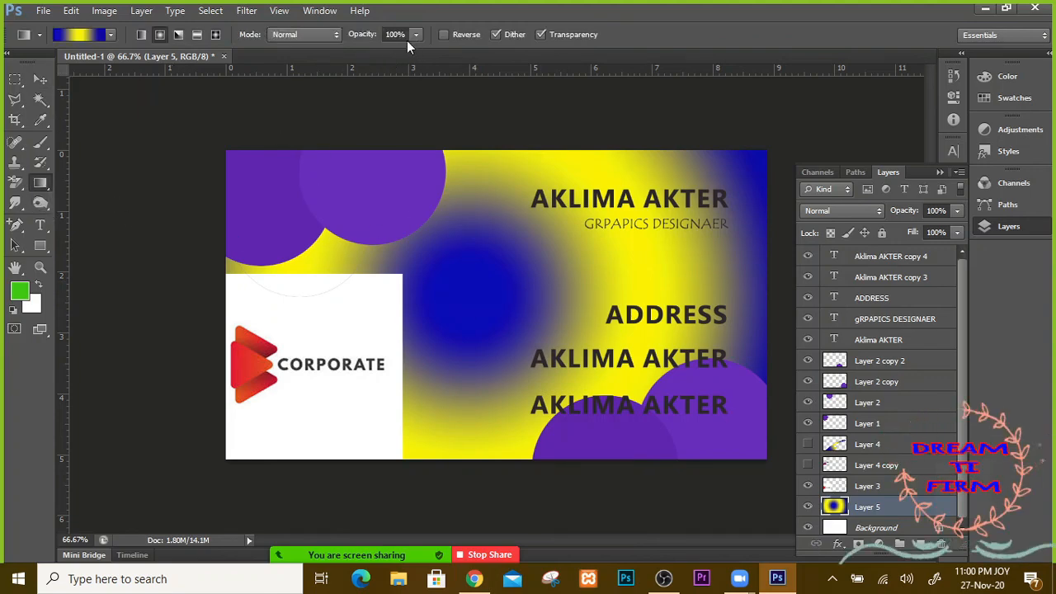
Step: Try Lighten and Color Dodge gradient modes while redrawing the background diagonally
{"action": "left_click", "coordinate": [334, 36]}
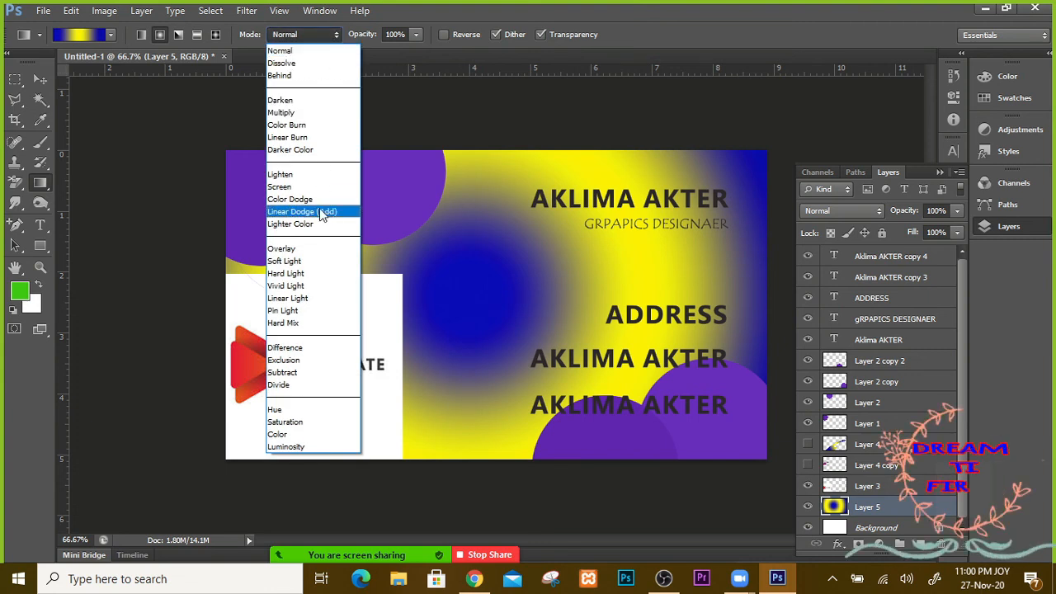
{"action": "left_click", "coordinate": [319, 183]}
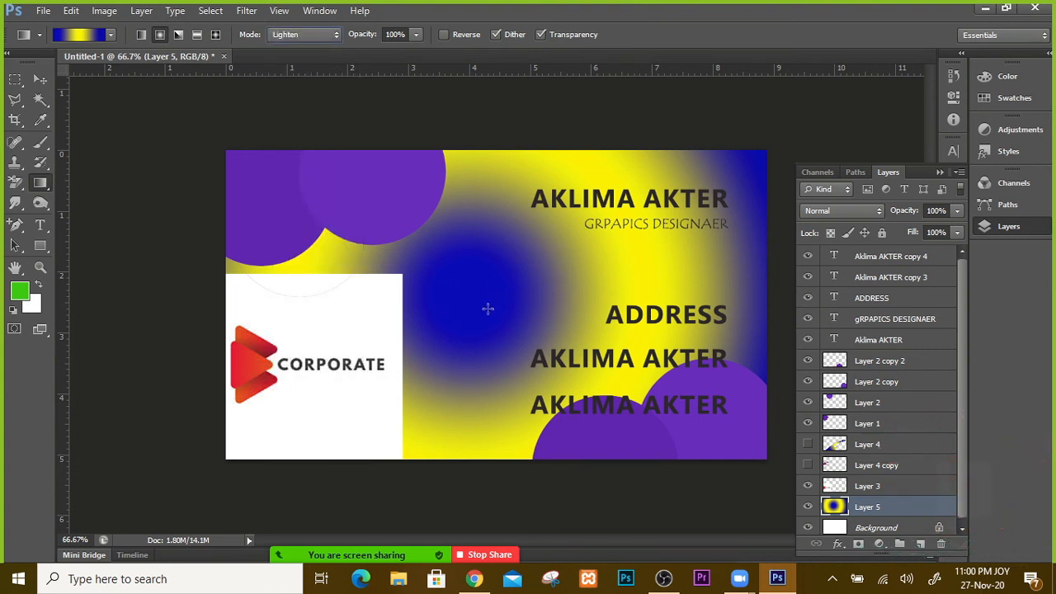
{"action": "left_click", "coordinate": [335, 36]}
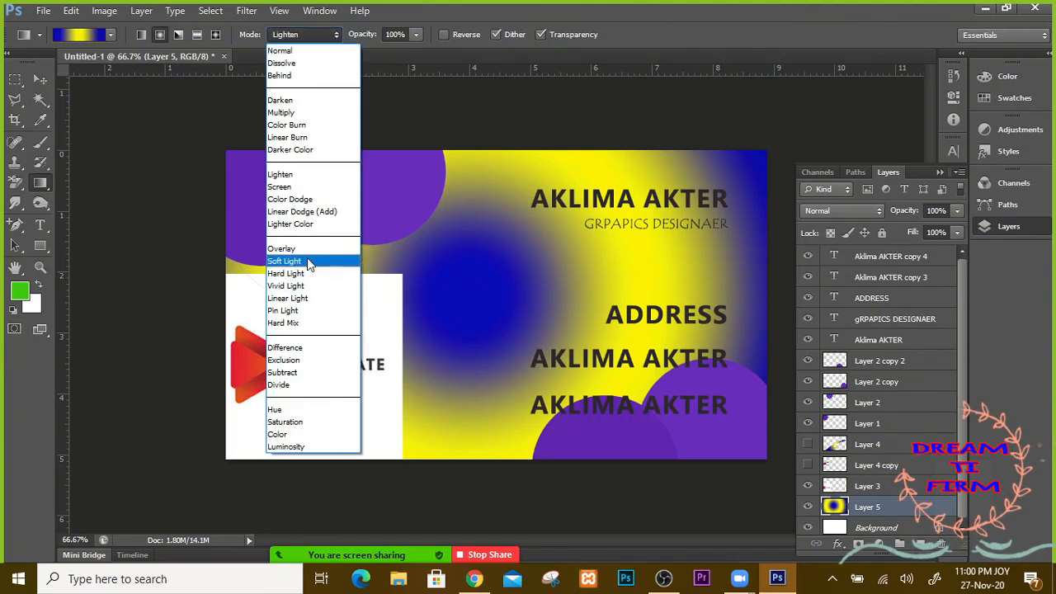
{"action": "left_click", "coordinate": [321, 199]}
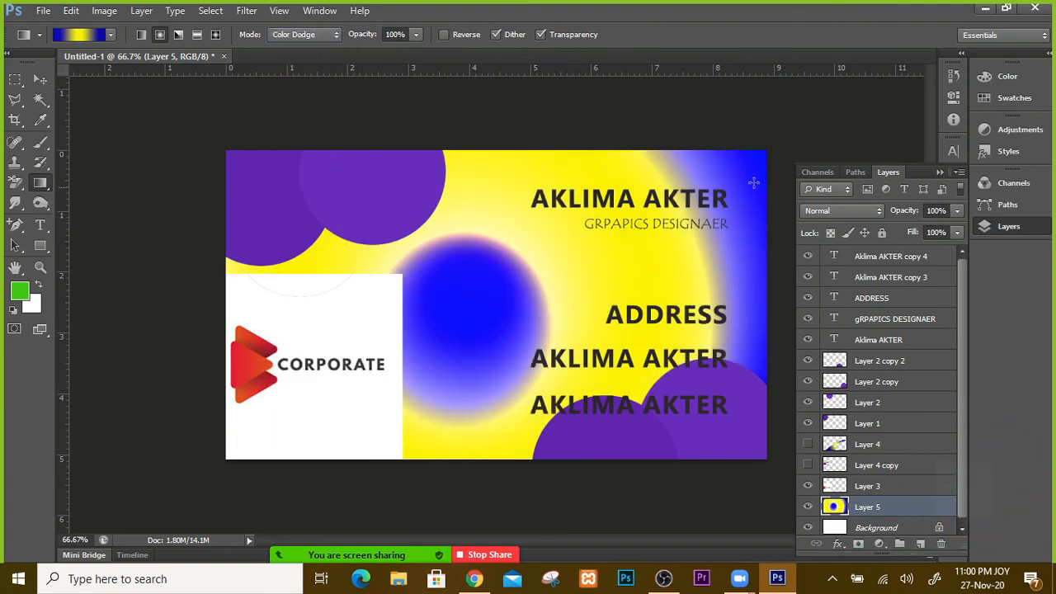
{"action": "mouse_move", "coordinate": [796, 142]}
{"action": "left_mouse_down"}
{"action": "mouse_move", "coordinate": [104, 534]}
{"action": "mouse_move", "coordinate": [106, 480]}
{"action": "left_mouse_up"}
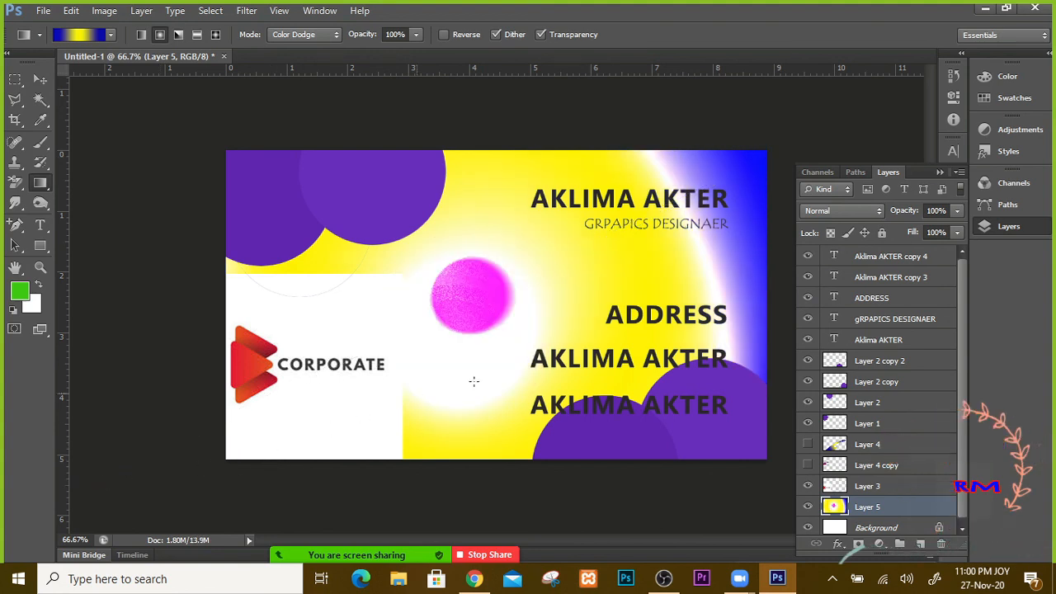
{"action": "left_click_drag", "start_coordinate": [790, 185], "coordinate": [790, 184]}
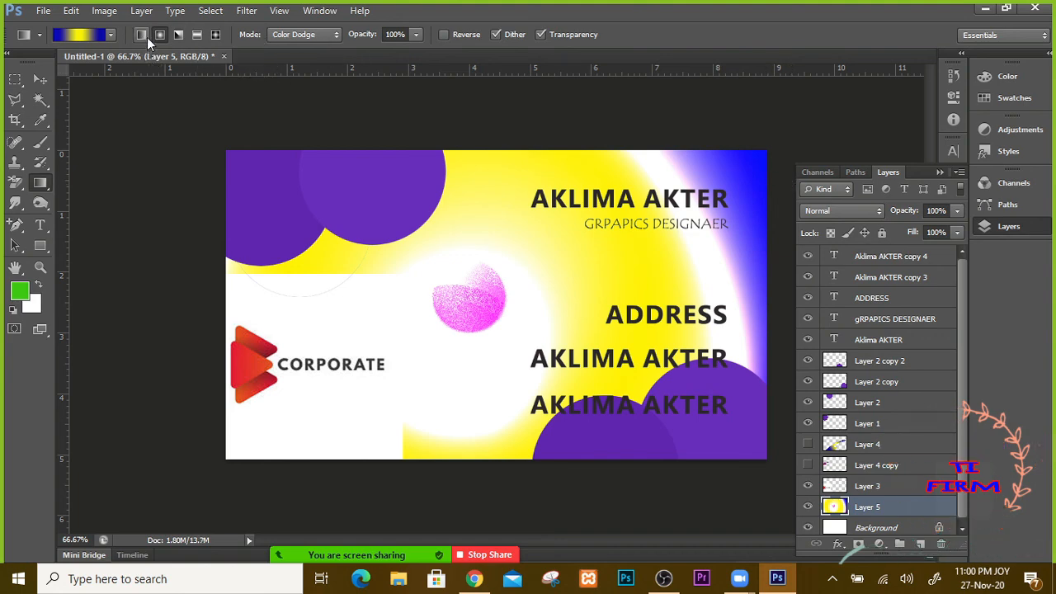
Step: Reset the gradient mode to Normal, redraw the diagonal background, and nudge the CORPORATE panel down-right
{"action": "left_click", "coordinate": [301, 34]}
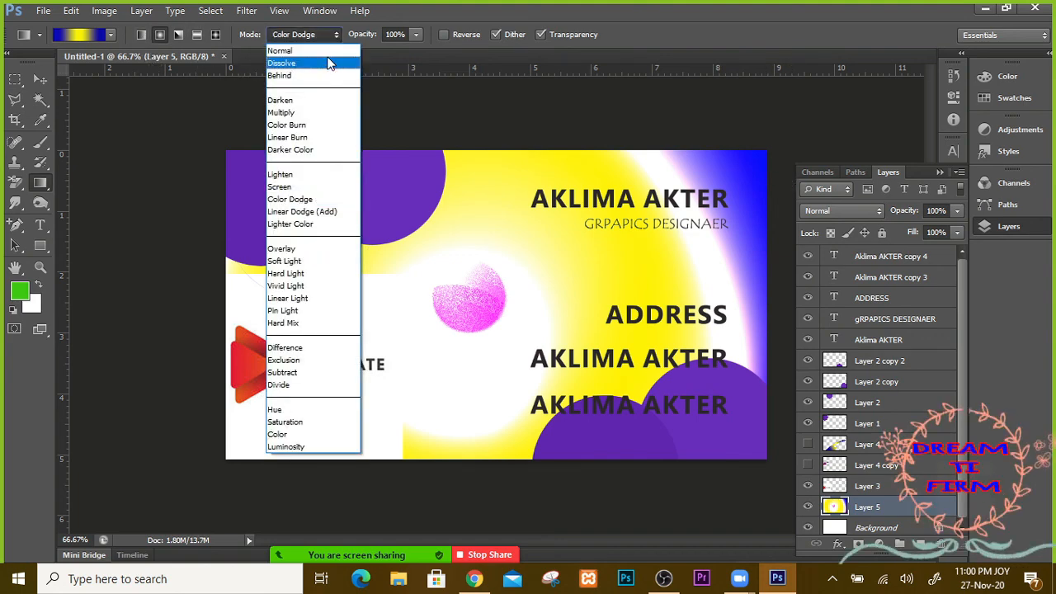
{"action": "left_click", "coordinate": [326, 52]}
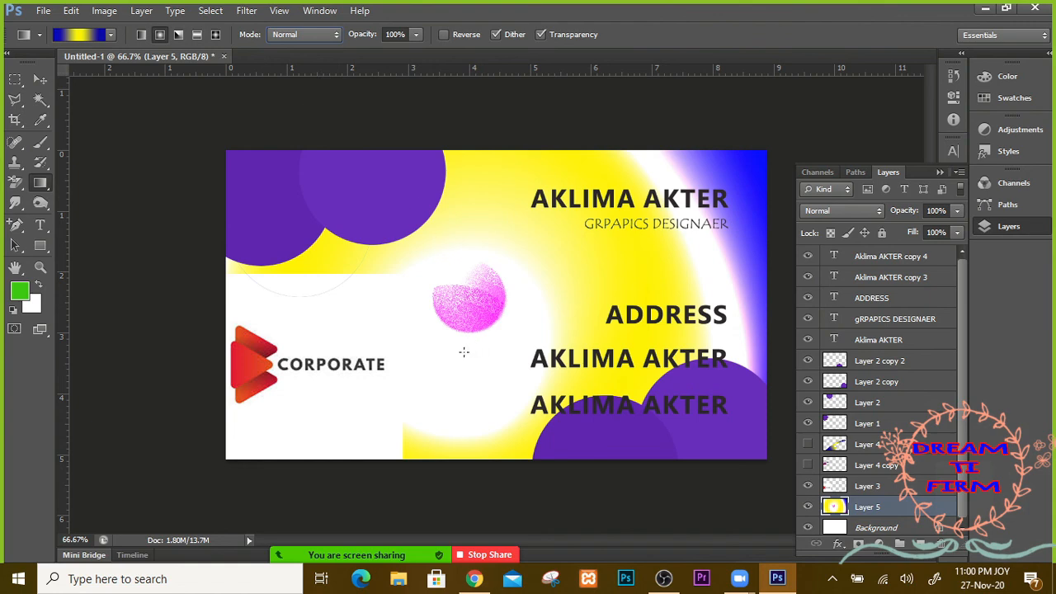
{"action": "left_click_drag", "start_coordinate": [427, 385], "coordinate": [710, 200]}
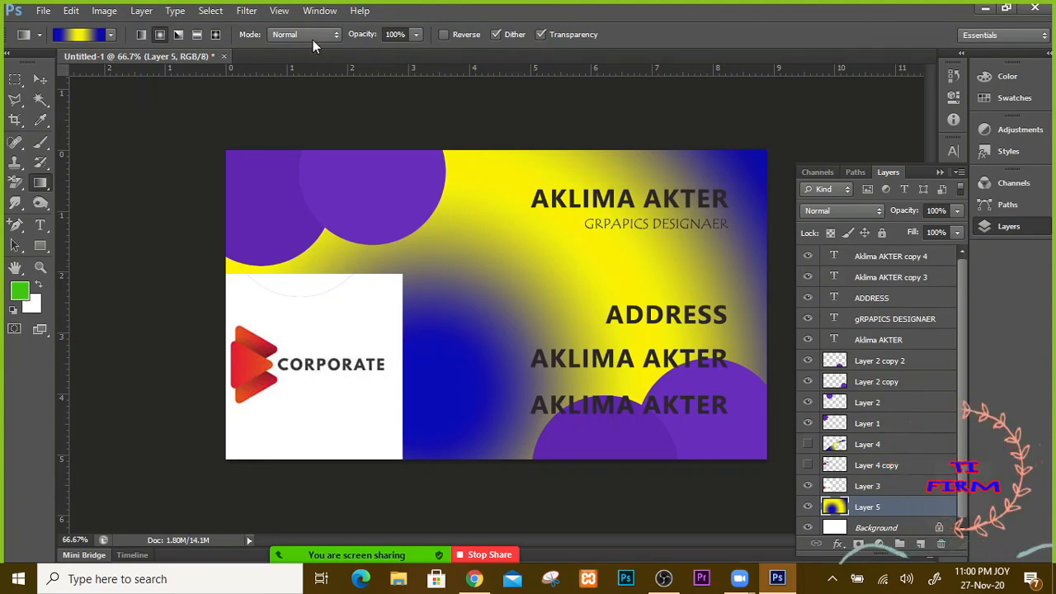
{"action": "left_click_drag", "start_coordinate": [228, 153], "coordinate": [795, 488]}
{"action": "key", "text": "ctrl+z"}
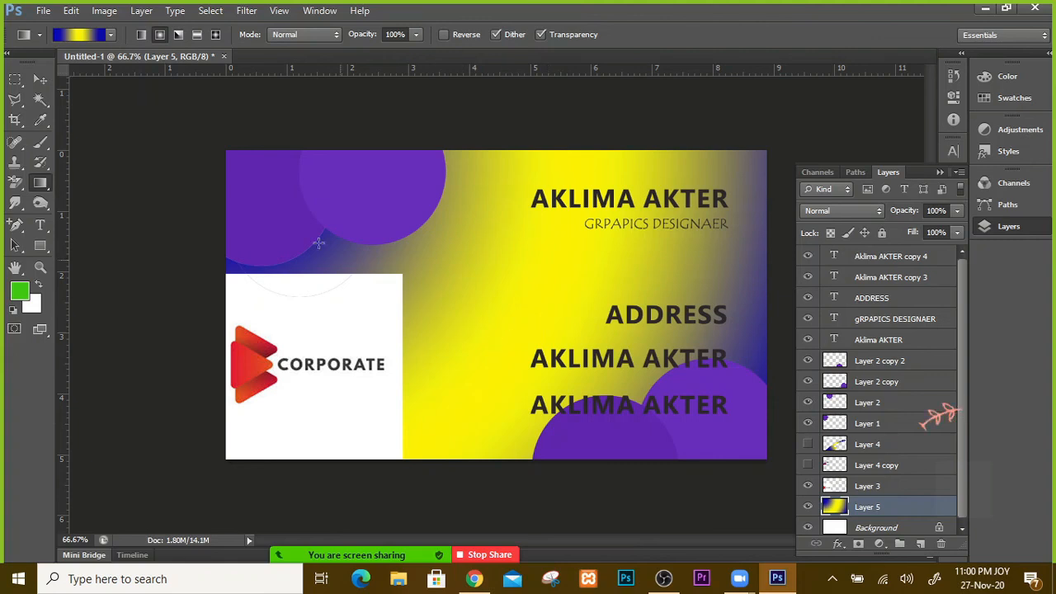
{"action": "key", "text": "v"}
{"action": "mouse_move", "coordinate": [340, 323]}
{"action": "left_mouse_down"}
{"action": "mouse_move", "coordinate": [441, 321]}
{"action": "mouse_move", "coordinate": [573, 191]}
{"action": "mouse_move", "coordinate": [334, 456]}
{"action": "mouse_move", "coordinate": [392, 367]}
{"action": "mouse_move", "coordinate": [344, 334]}
{"action": "mouse_move", "coordinate": [342, 300]}
{"action": "mouse_move", "coordinate": [342, 320]}
{"action": "left_mouse_up"}
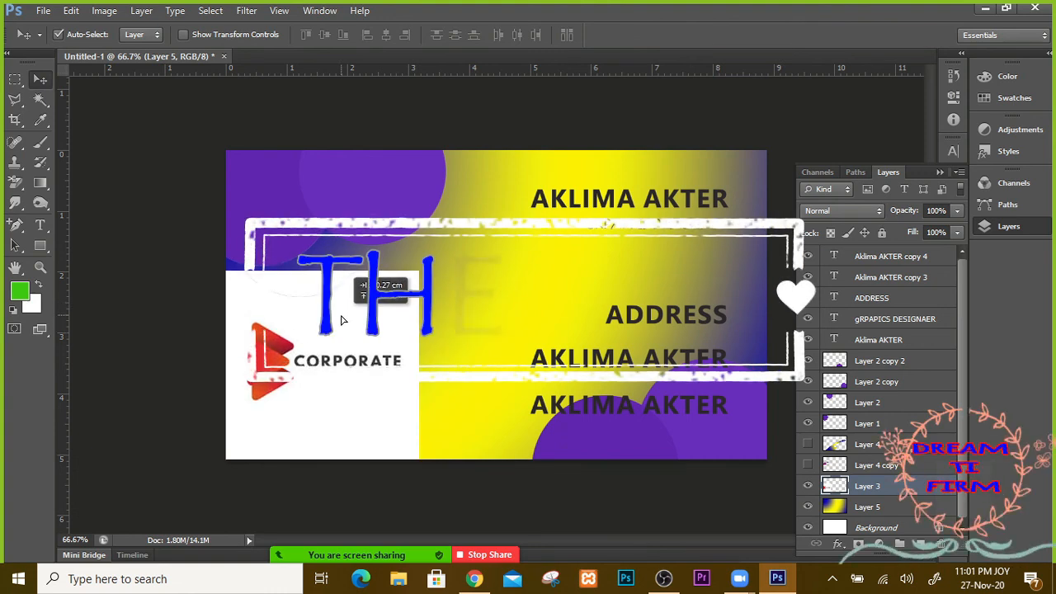
Step: Hide the Layer 5 gradient background and collapse the Layers panel
{"action": "left_click_drag", "start_coordinate": [962, 435], "coordinate": [970, 509]}
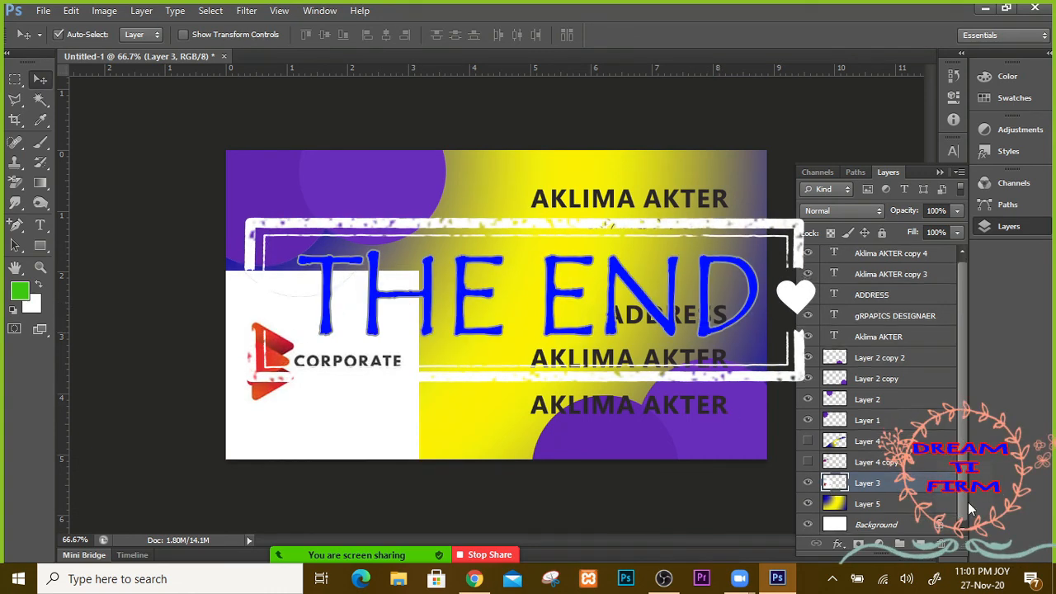
{"action": "left_click", "coordinate": [807, 503]}
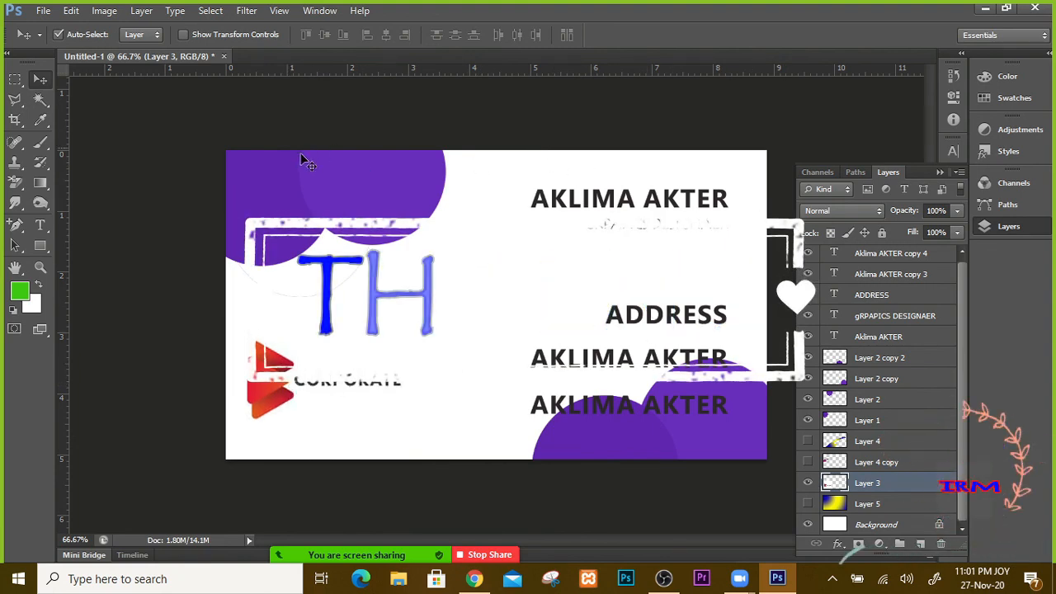
{"action": "left_click", "coordinate": [940, 172]}
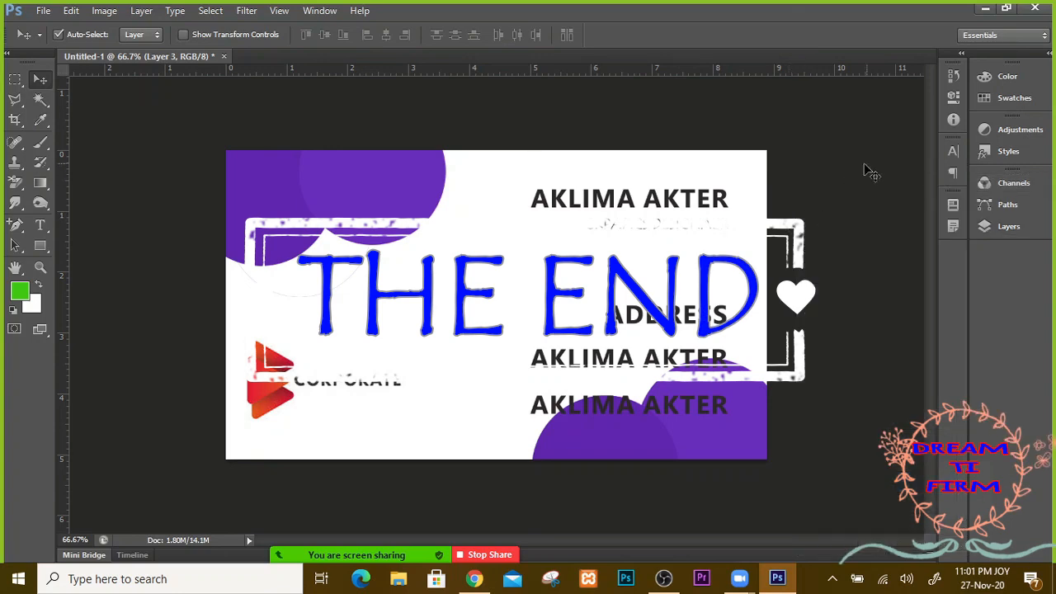